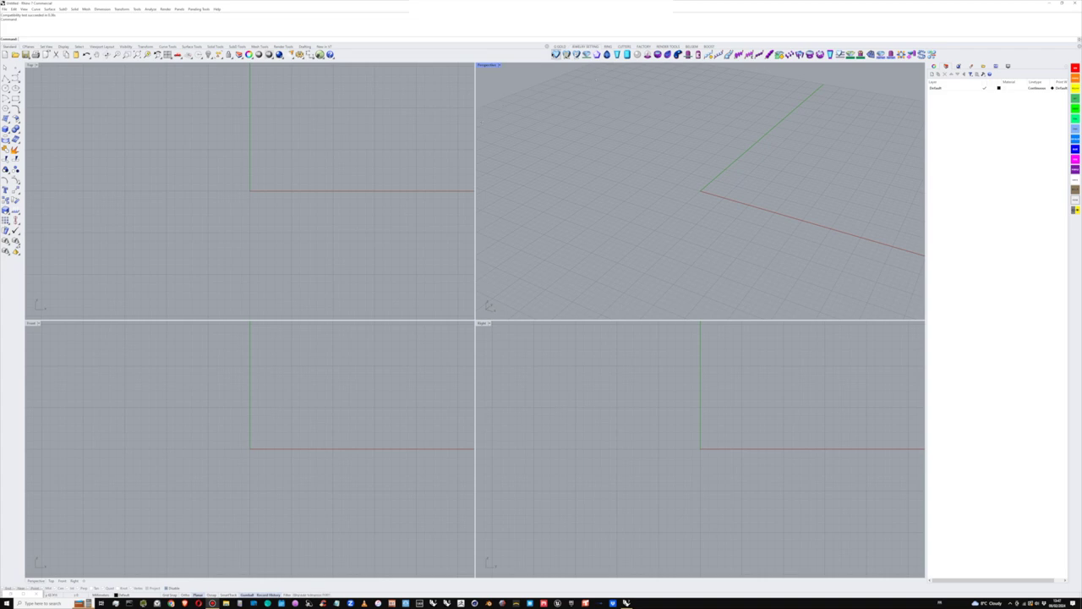
Step: Start an emerald-cut gem with the Emerald Builder, setting its length to about 10.02 mm and its width to about 7.23 mm
drag(379, 50, 376, 51)
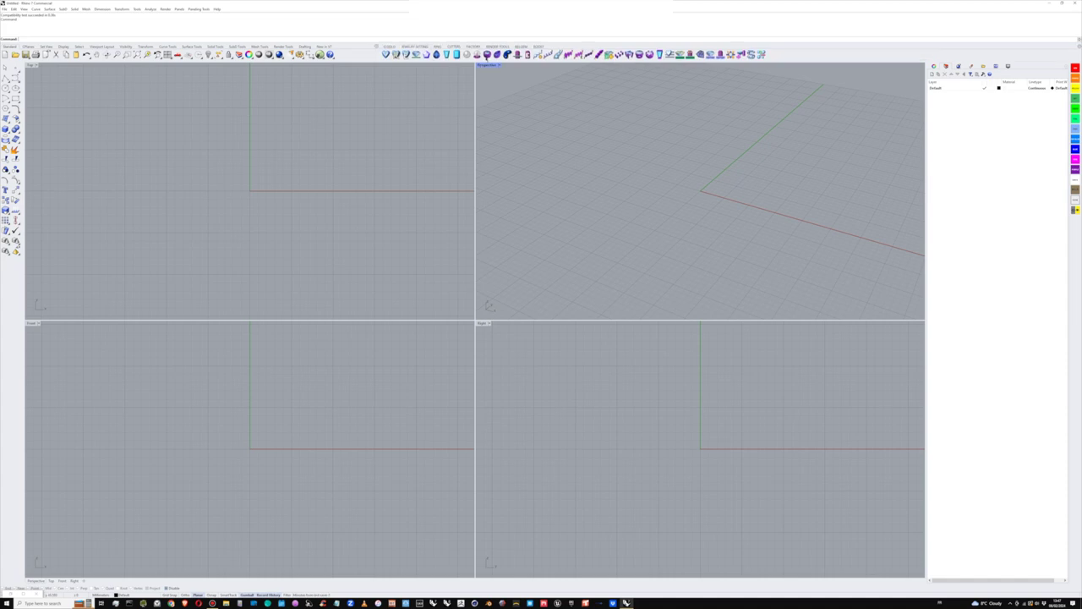
click(456, 54)
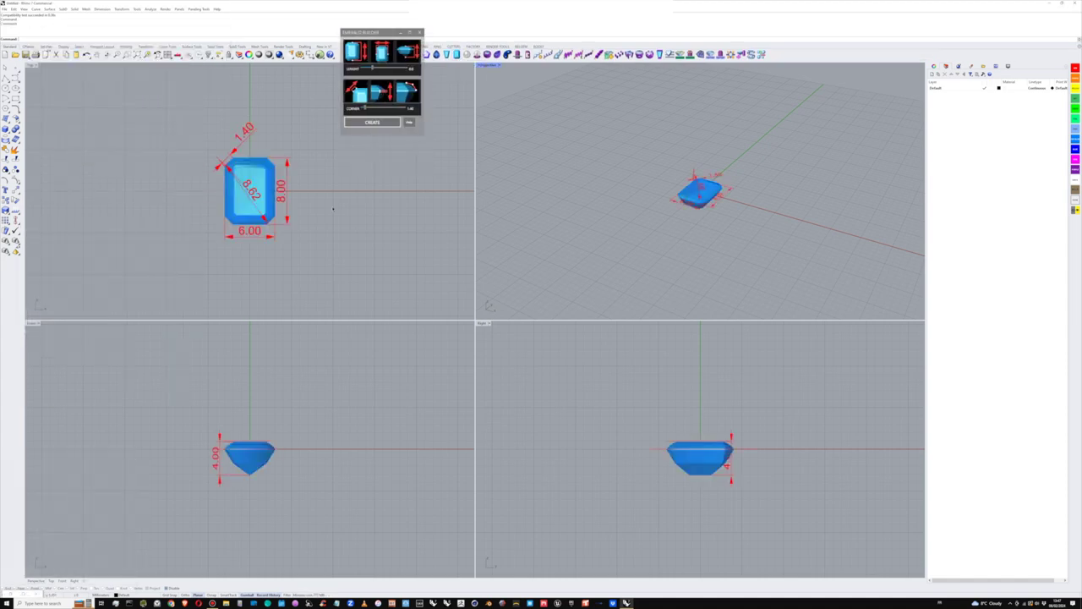
right_drag(347, 220, 349, 223)
click(372, 69)
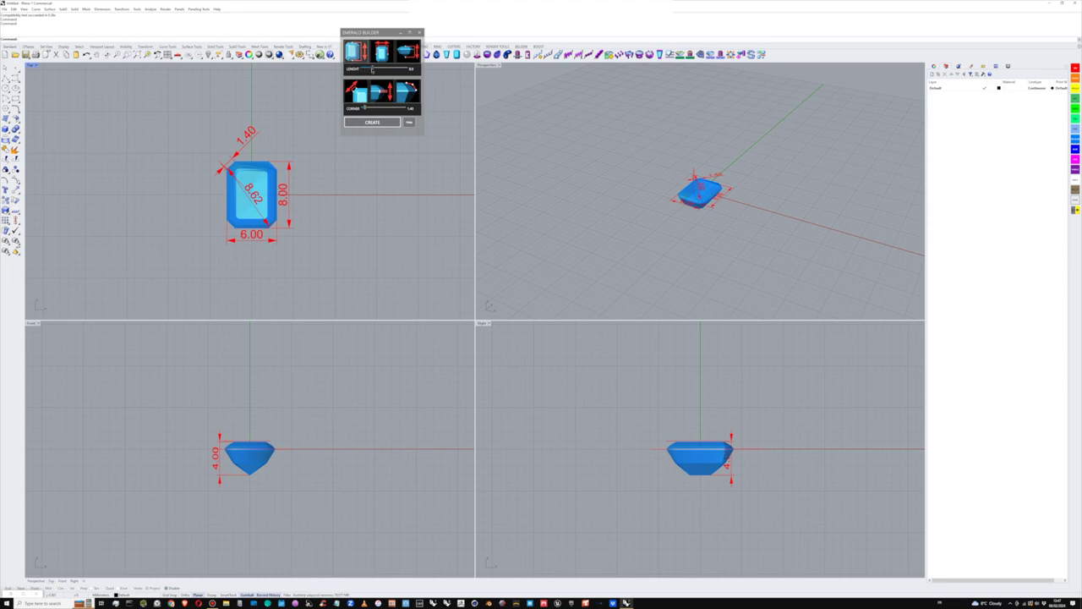
drag(371, 70, 376, 70)
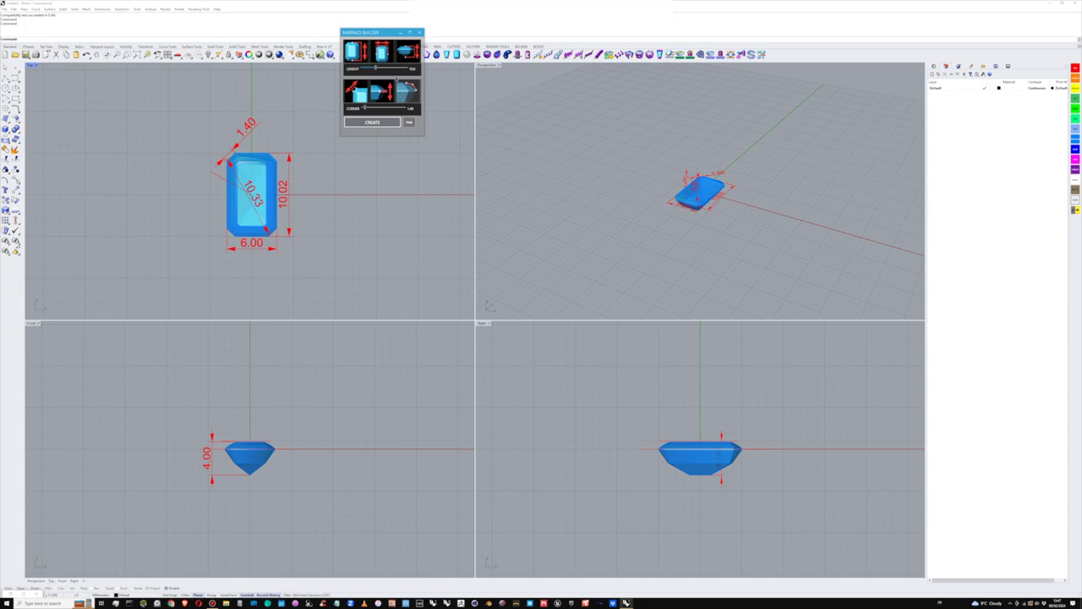
click(382, 52)
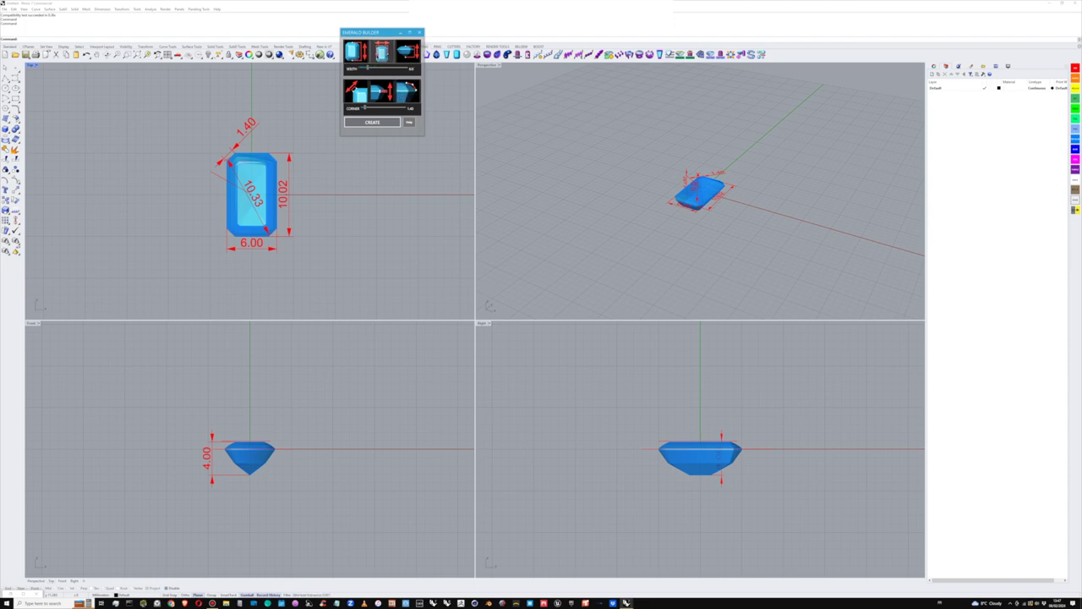
drag(368, 68, 369, 68)
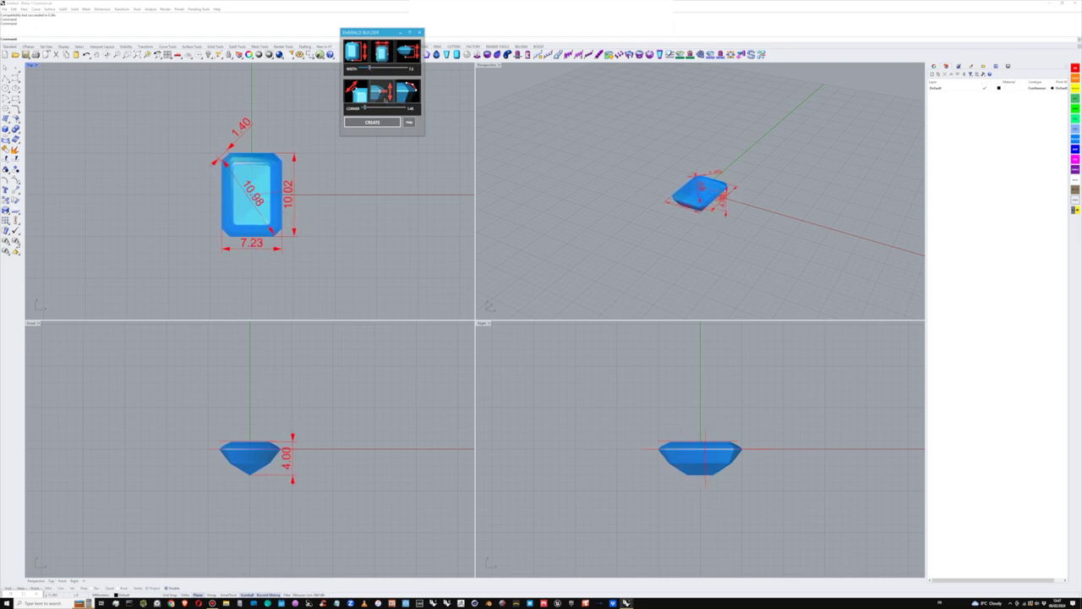
Step: Increase the emerald's crown angle in the Emerald Builder, create the gem and close the builder
right_drag(372, 338, 367, 324)
scroll(259, 403, up, 2)
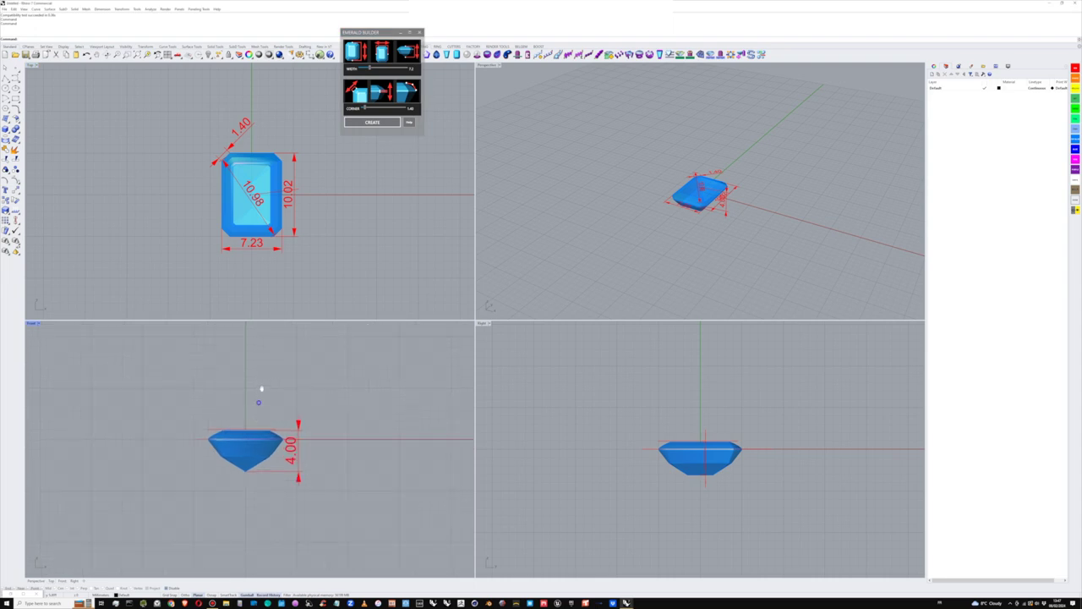
right_drag(260, 390, 260, 371)
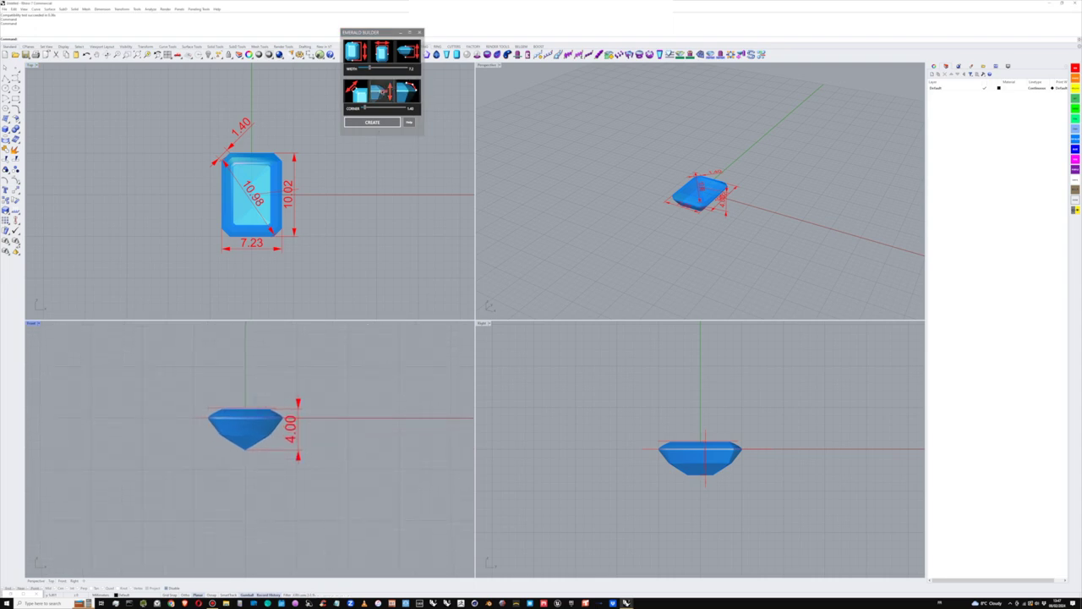
click(383, 91)
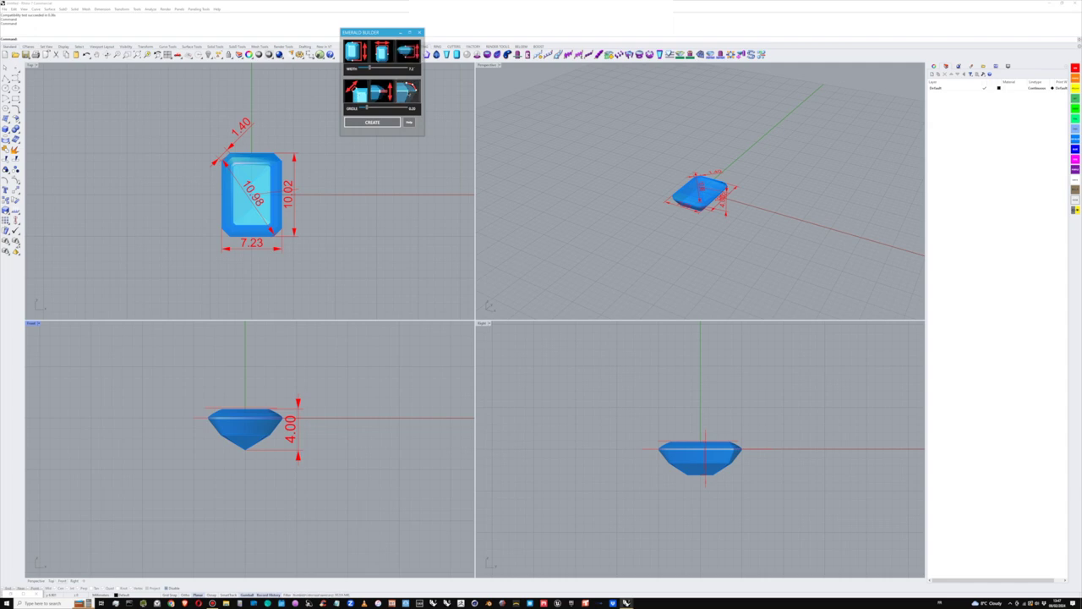
click(406, 101)
drag(382, 109, 387, 109)
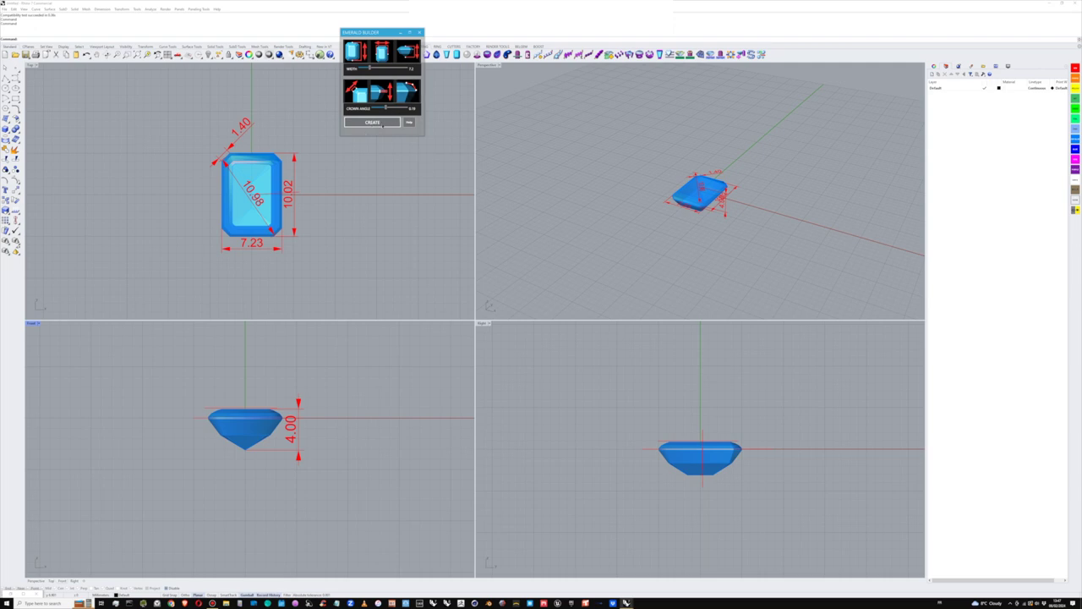
click(385, 125)
click(419, 33)
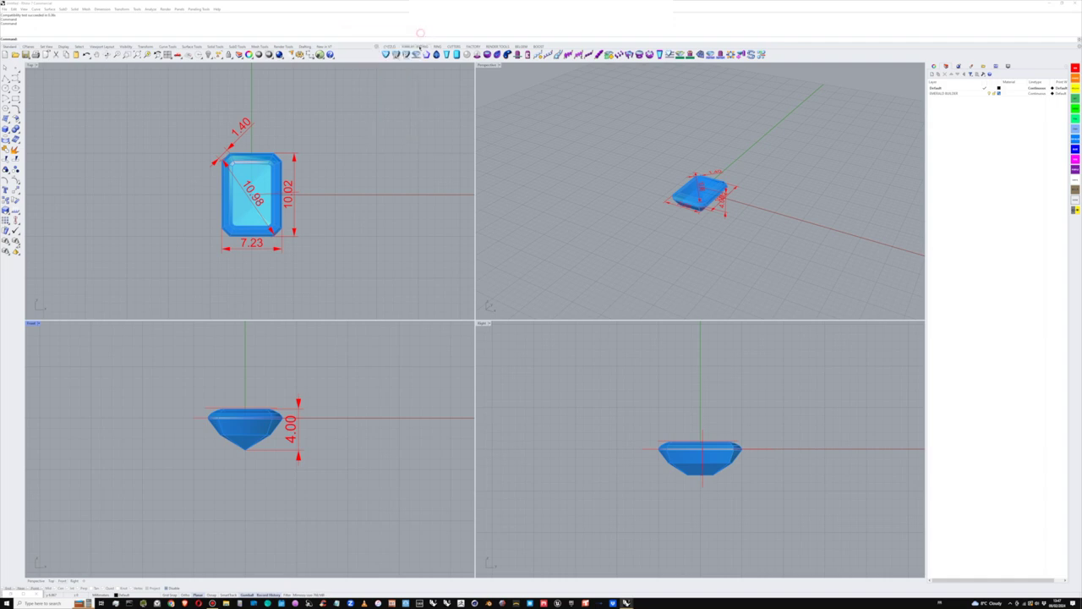
Step: Make the colour of the emerald gem's layer fully opaque
click(272, 196)
right_click(945, 94)
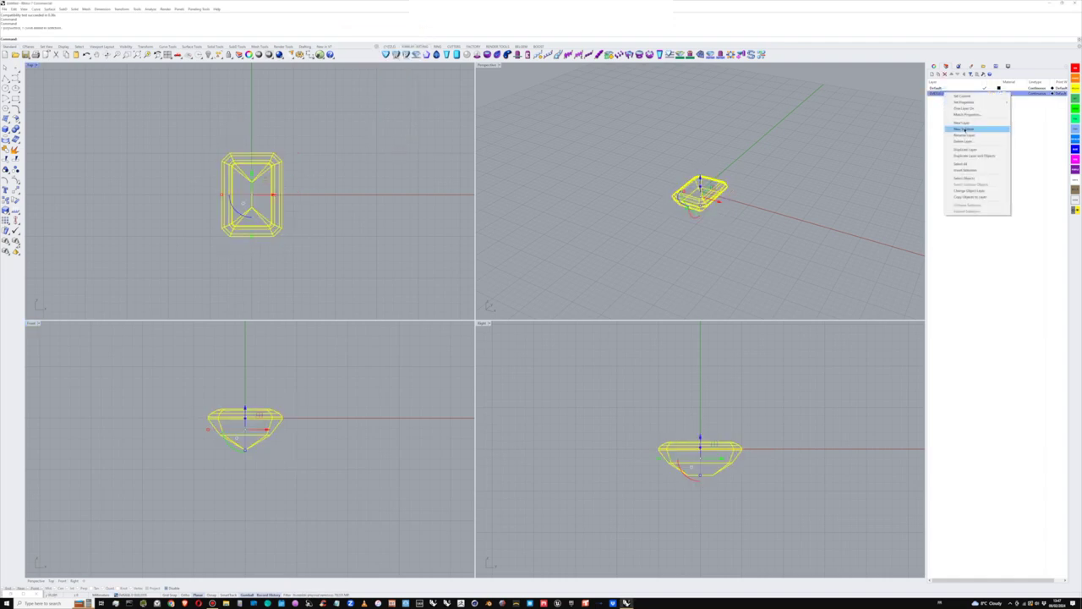
click(1039, 120)
click(1000, 94)
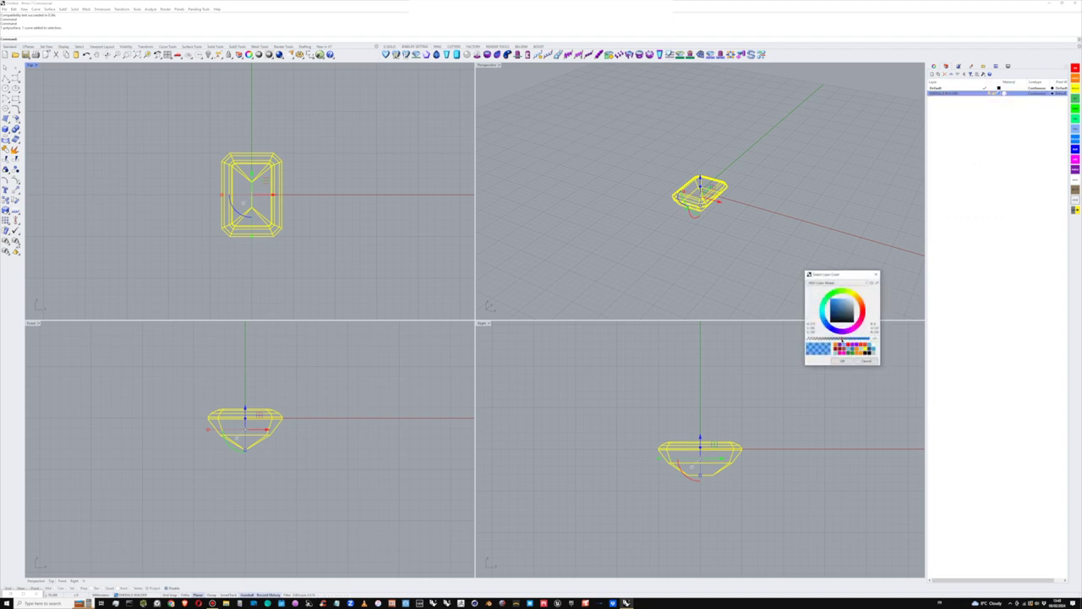
drag(844, 339, 873, 341)
click(843, 361)
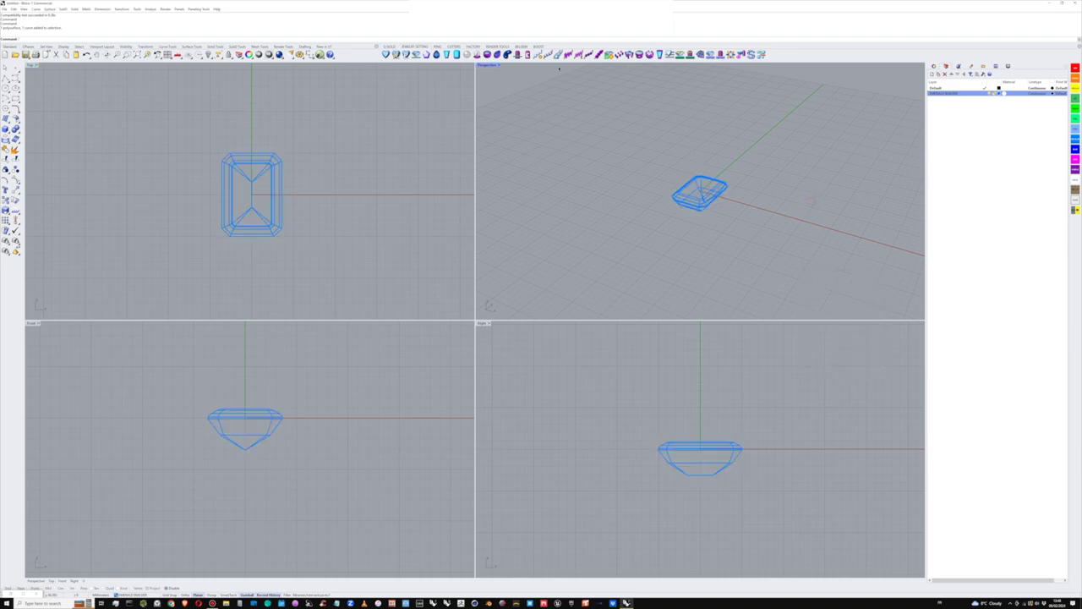
Step: Set the viewports to Shaded display mode and align the gem in the Front and Right views
click(488, 65)
click(494, 92)
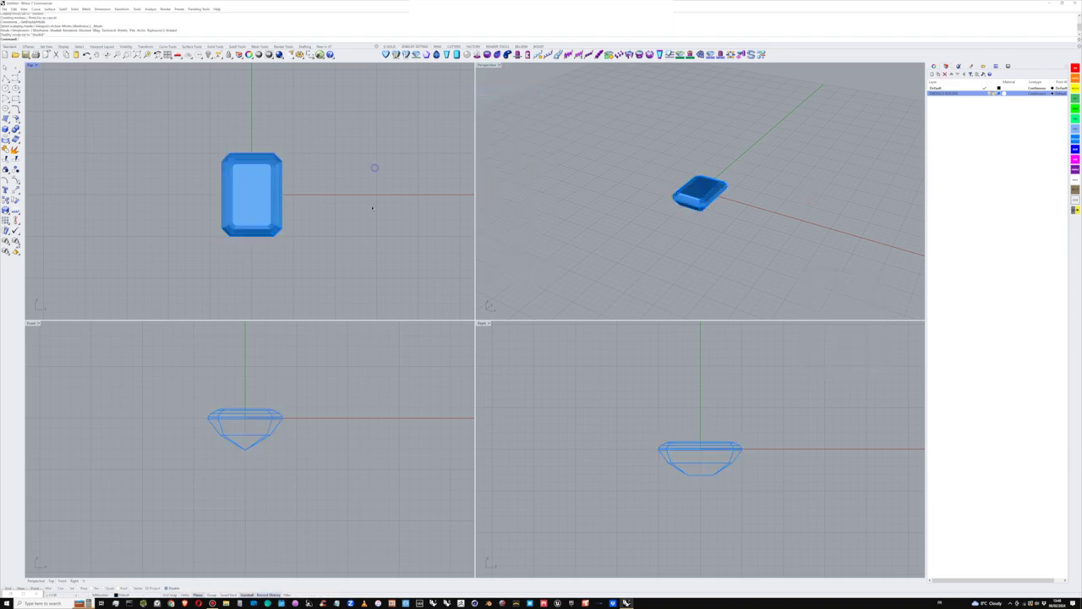
right_click(353, 355)
right_drag(686, 420, 692, 391)
right_click(691, 405)
scroll(689, 415, up, 2)
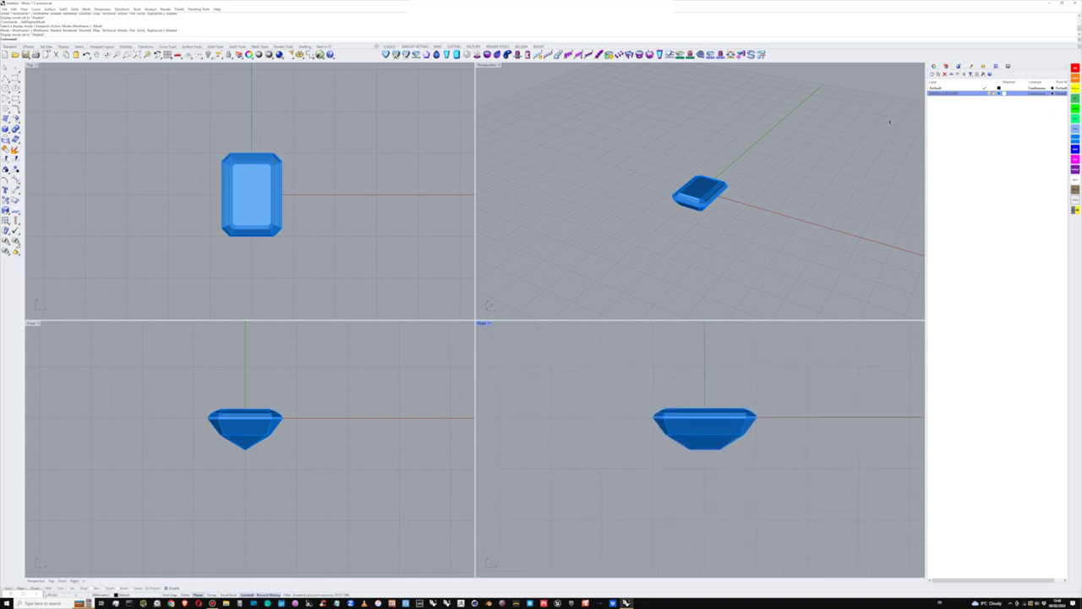
Step: Rename the Default layer as R1
double_click(939, 89)
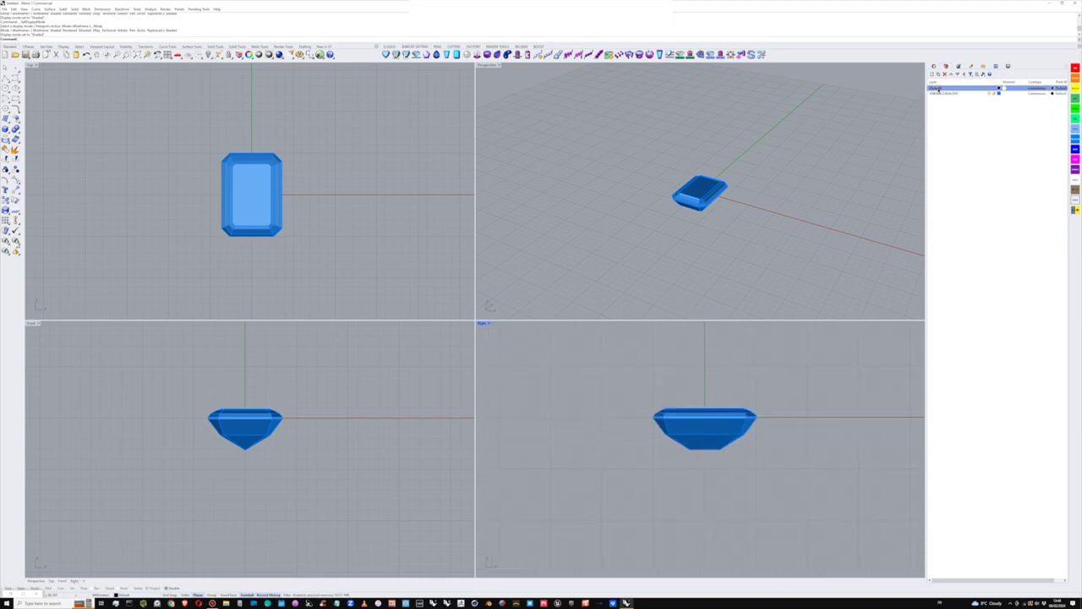
text(R1)
key(Return)
Step: Draw a circle centred at the origin in the Front view with a circumference of 52 mm
scroll(221, 450, down, 2)
right_drag(237, 465, 243, 445)
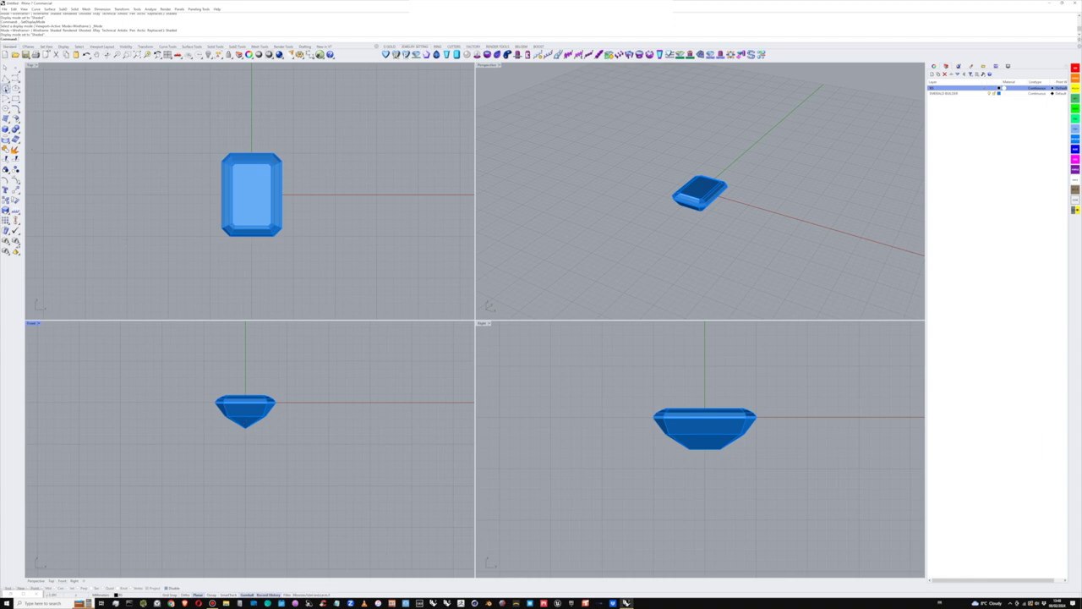
click(5, 87)
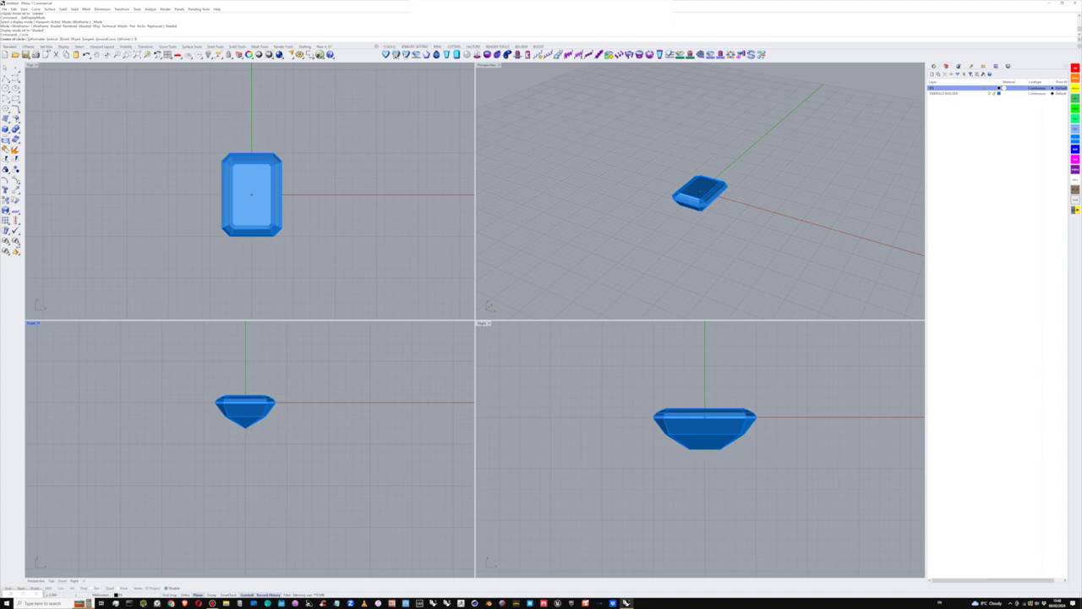
key(Return)
scroll(280, 470, down, 2)
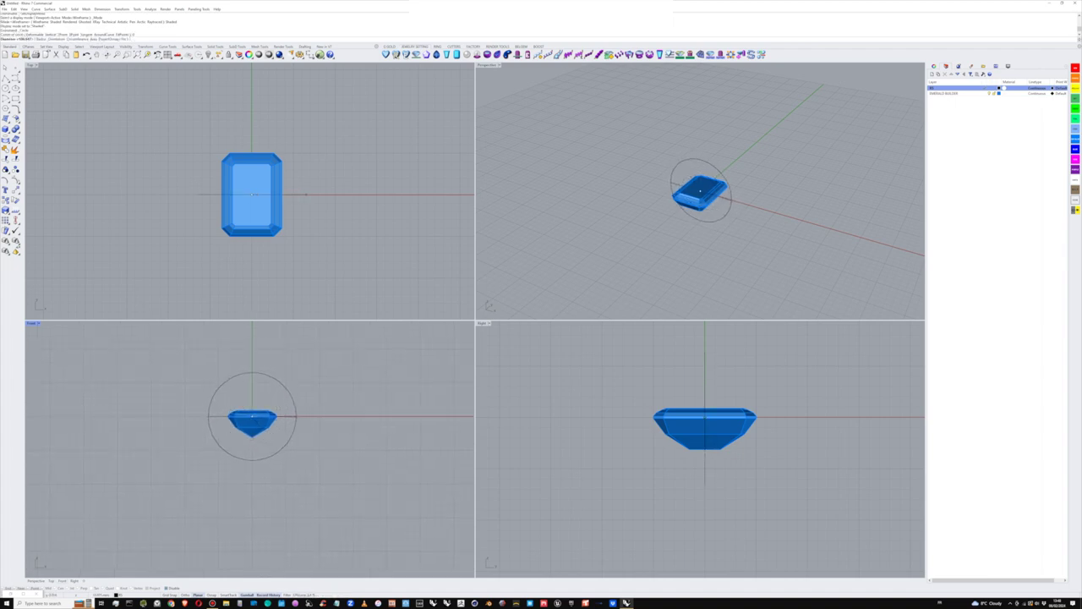
click(84, 39)
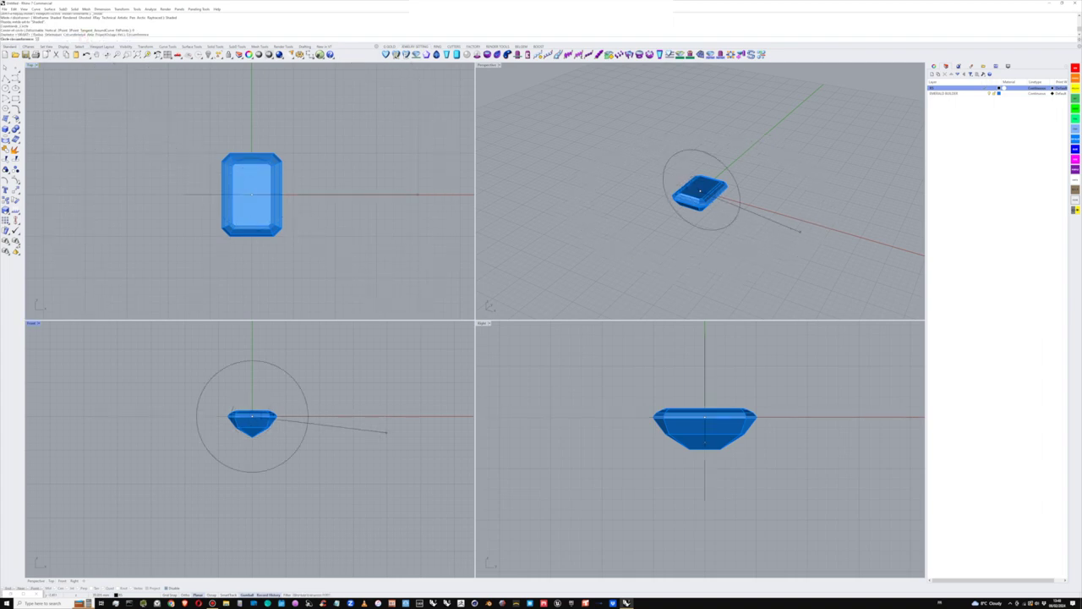
click(386, 432)
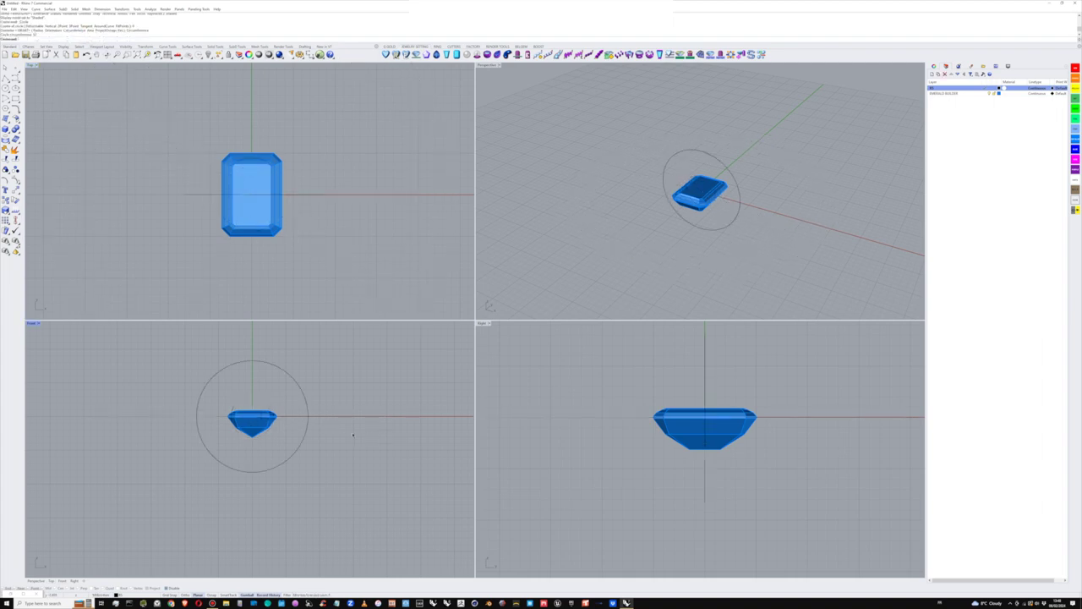
Step: Move the emerald gem straight up in the Front view to a position above the circle
right_drag(346, 441, 337, 454)
scroll(677, 229, down, 2)
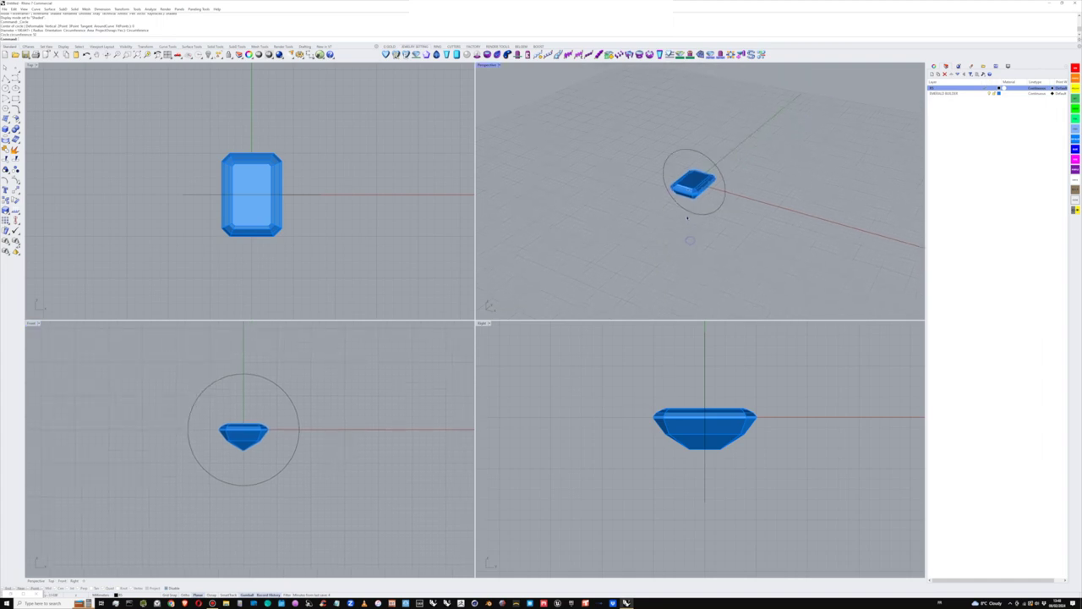
scroll(690, 237, up, 2)
right_drag(265, 429, 265, 453)
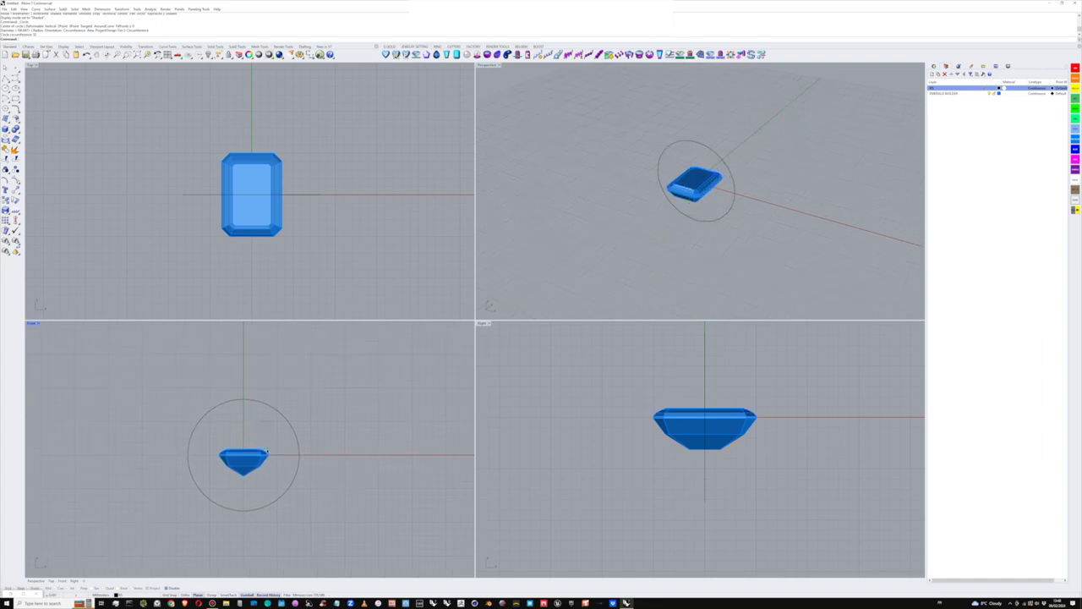
scroll(266, 453, down, 2)
click(256, 458)
drag(248, 443, 248, 370)
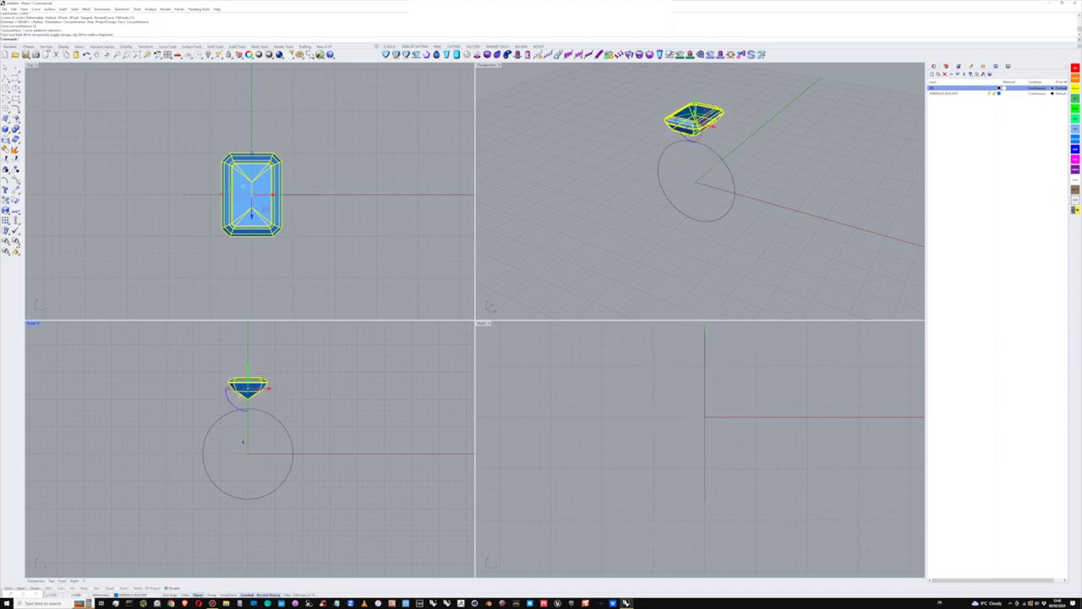
Step: Lower the emerald slightly so that its pointed base sits just above the circle, and deselect it
scroll(242, 431, down, 4)
right_drag(243, 431, 230, 435)
scroll(594, 426, down, 8)
right_drag(594, 426, 699, 458)
scroll(692, 443, up, 2)
scroll(247, 450, up, 3)
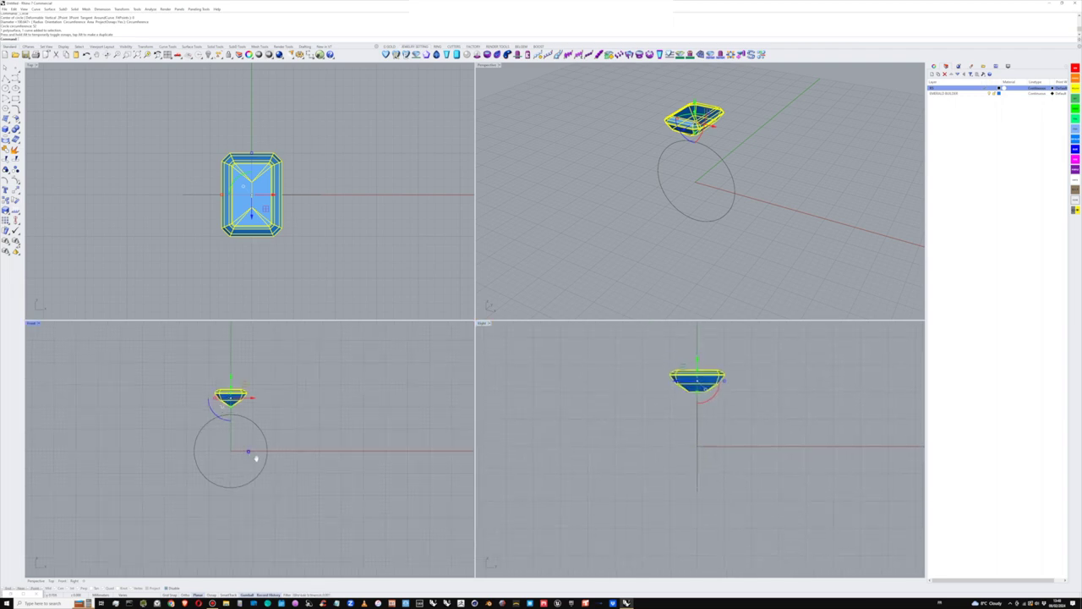
mouse_move(235, 371)
mouse_down()
mouse_move(235, 348)
mouse_move(235, 377)
mouse_up()
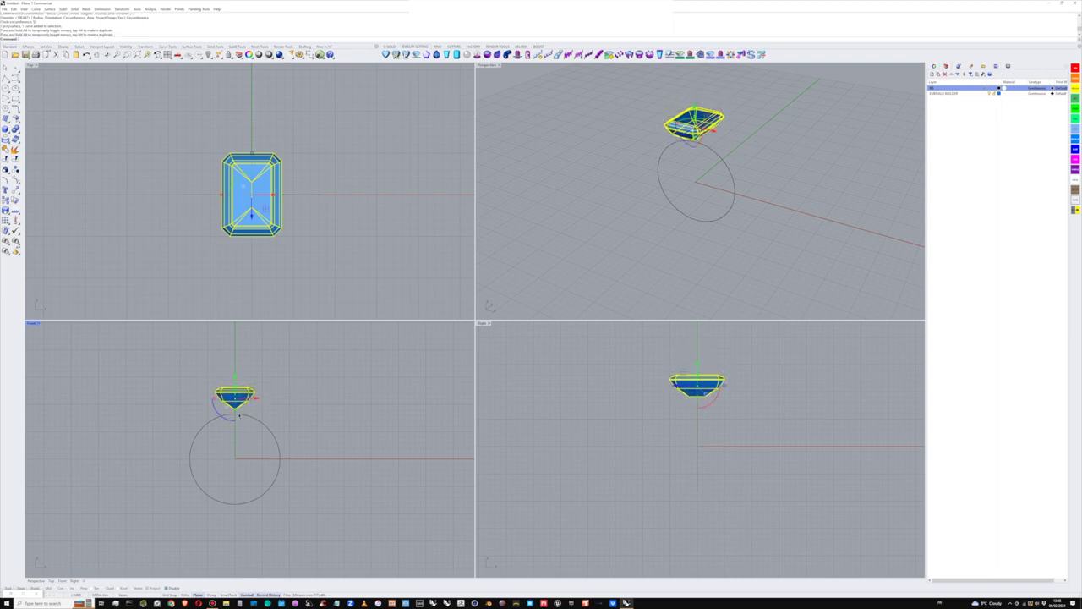
scroll(236, 413, up, 12)
scroll(237, 418, down, 6)
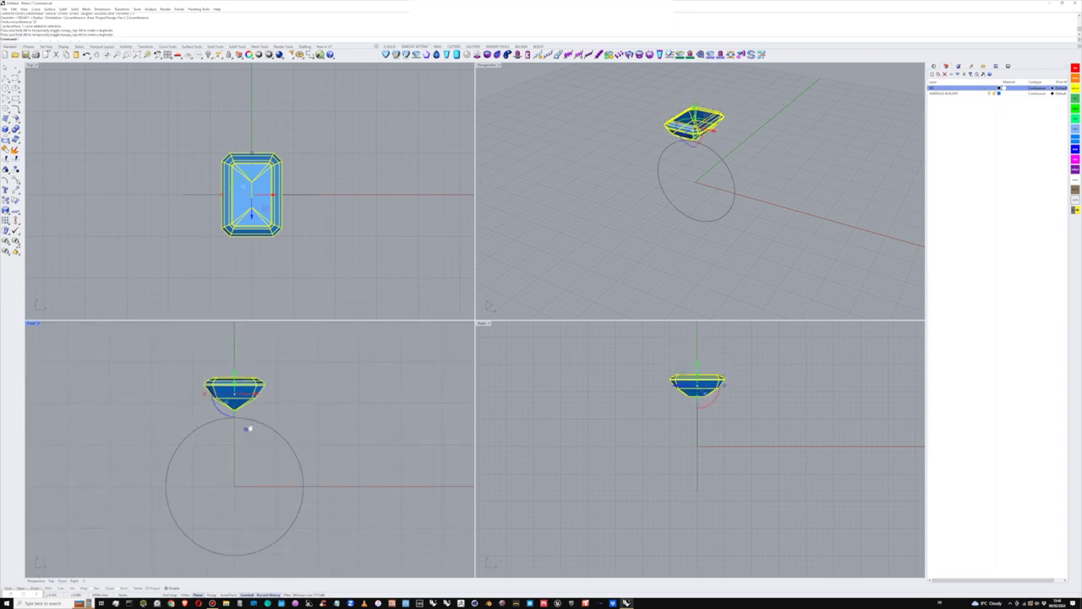
click(630, 233)
right_drag(242, 231, 234, 211)
scroll(245, 211, down, 2)
right_drag(683, 192, 689, 203)
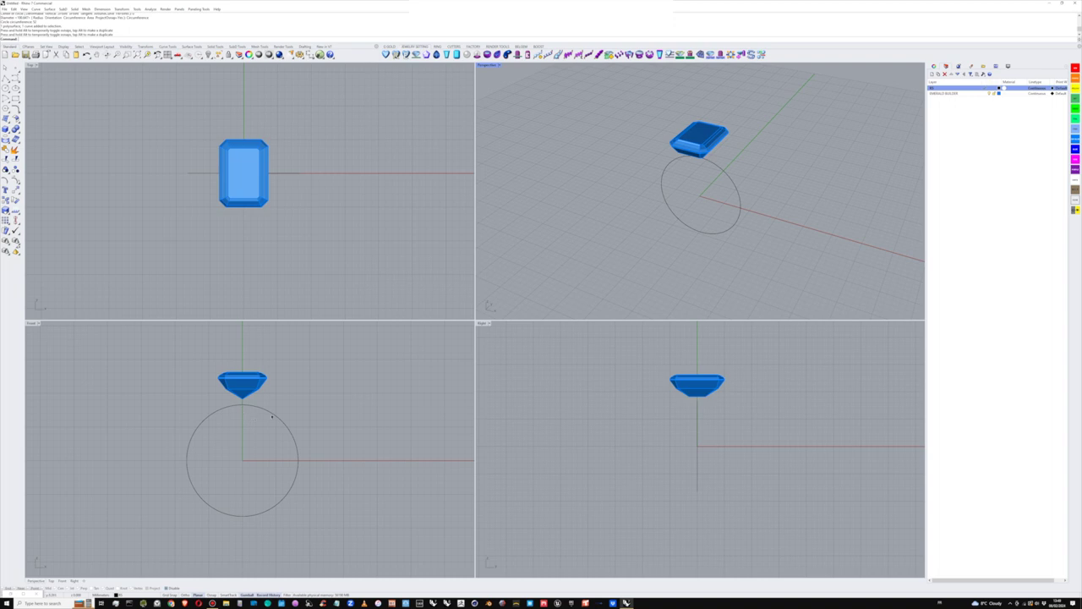
Step: Select the ring-size circle in the Front view
click(289, 413)
click(261, 409)
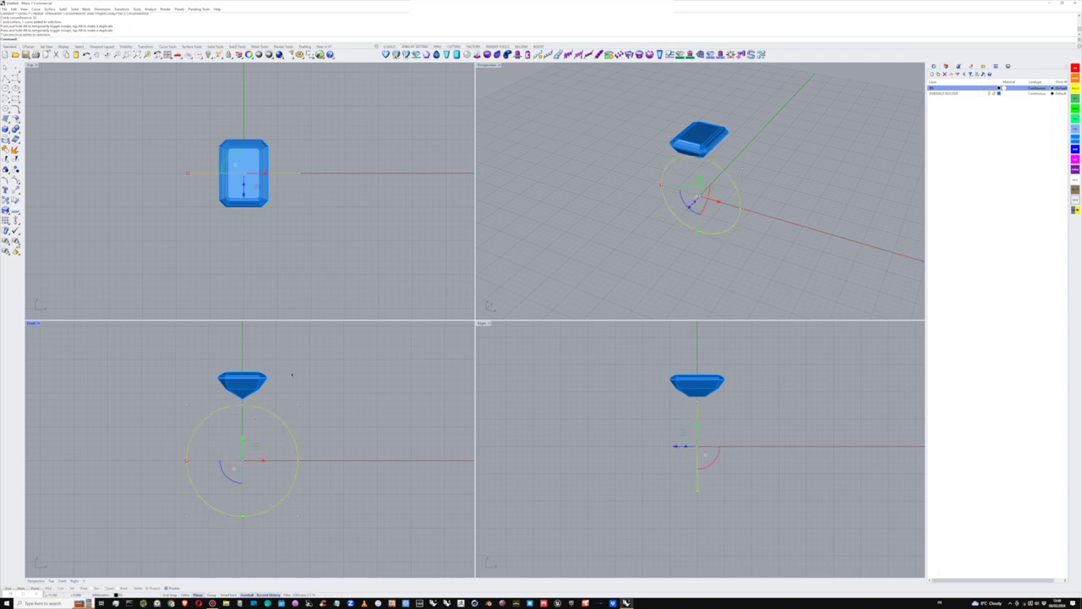
right_click(19, 113)
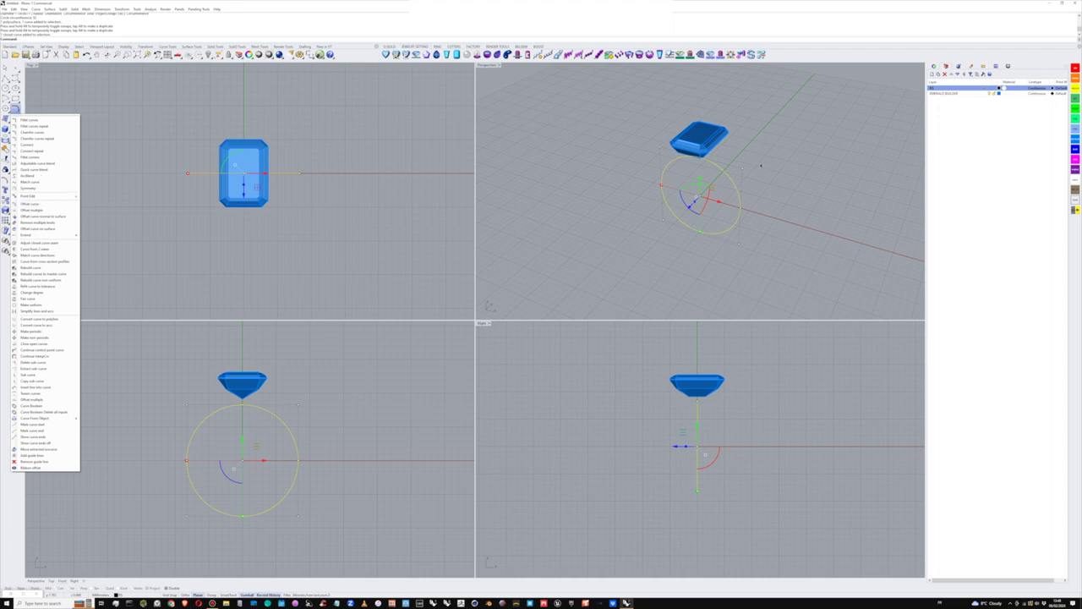
click(934, 125)
Step: Create a new layer named CURVES, colour it red and make it the current layer
click(933, 74)
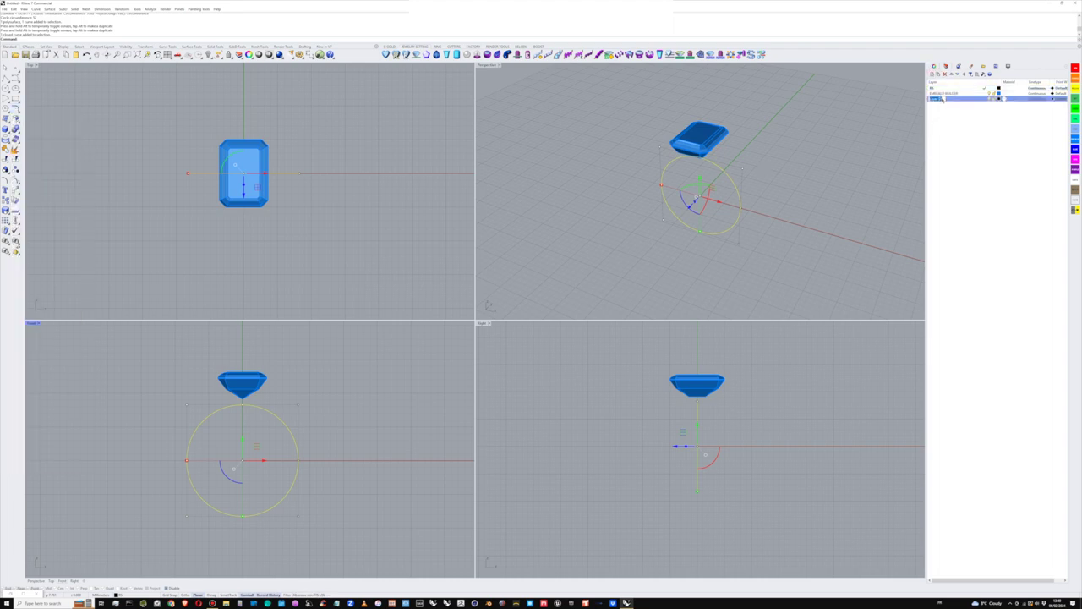
text(CURVES)
key(Return)
click(999, 99)
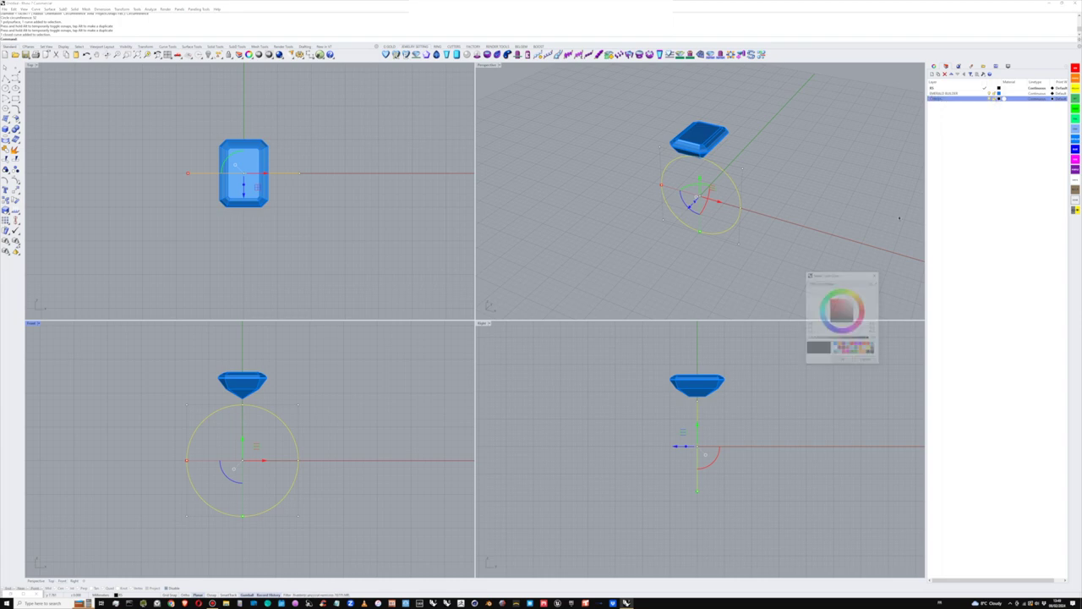
click(846, 361)
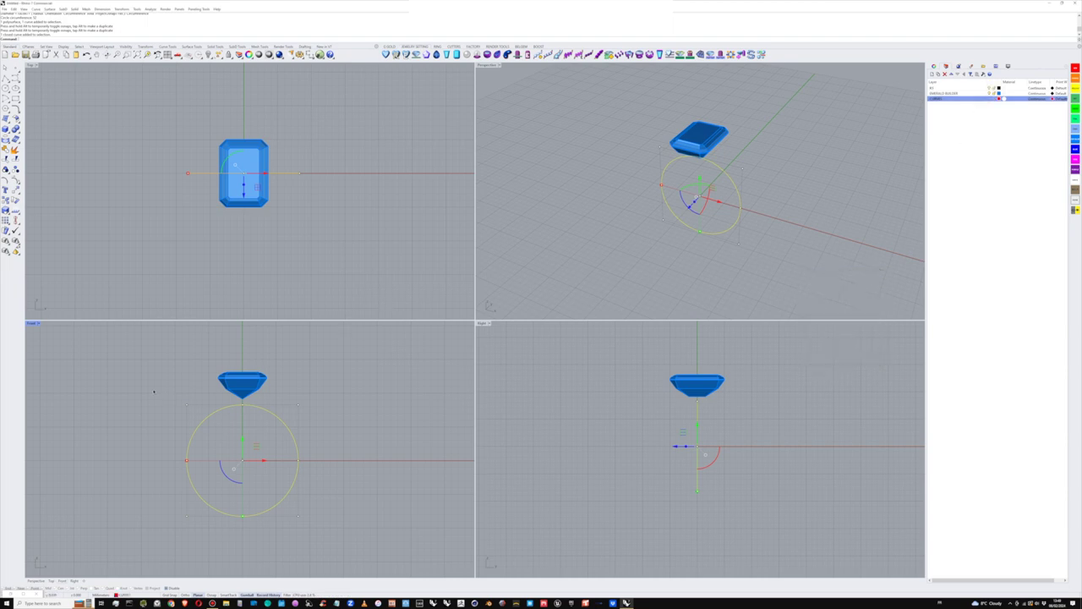
Step: Offset the ring-size circle outward by 1.8 mm in the Front view
click(16, 110)
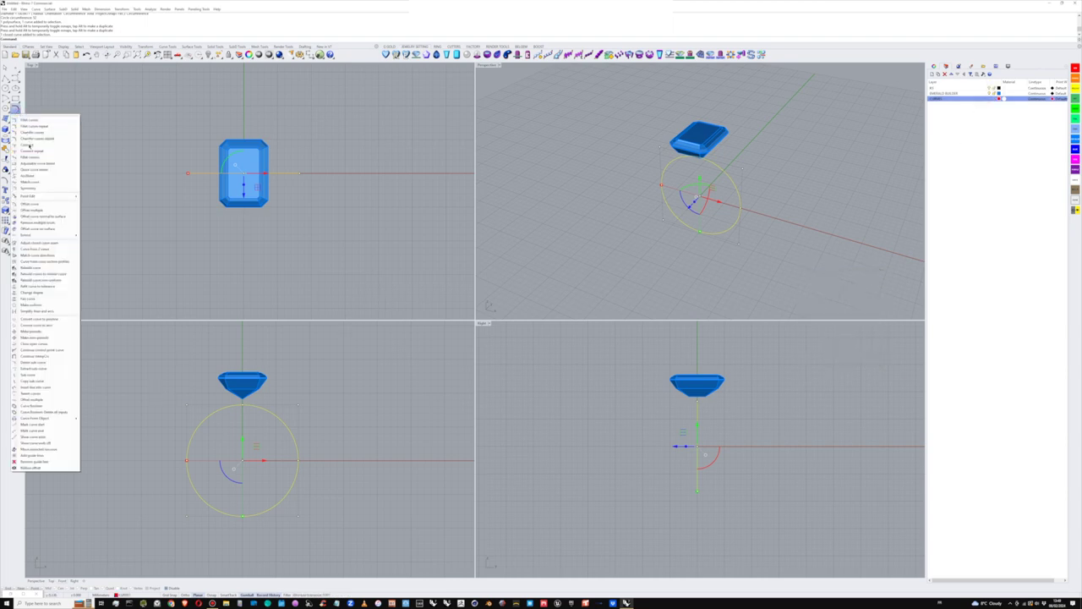
click(36, 206)
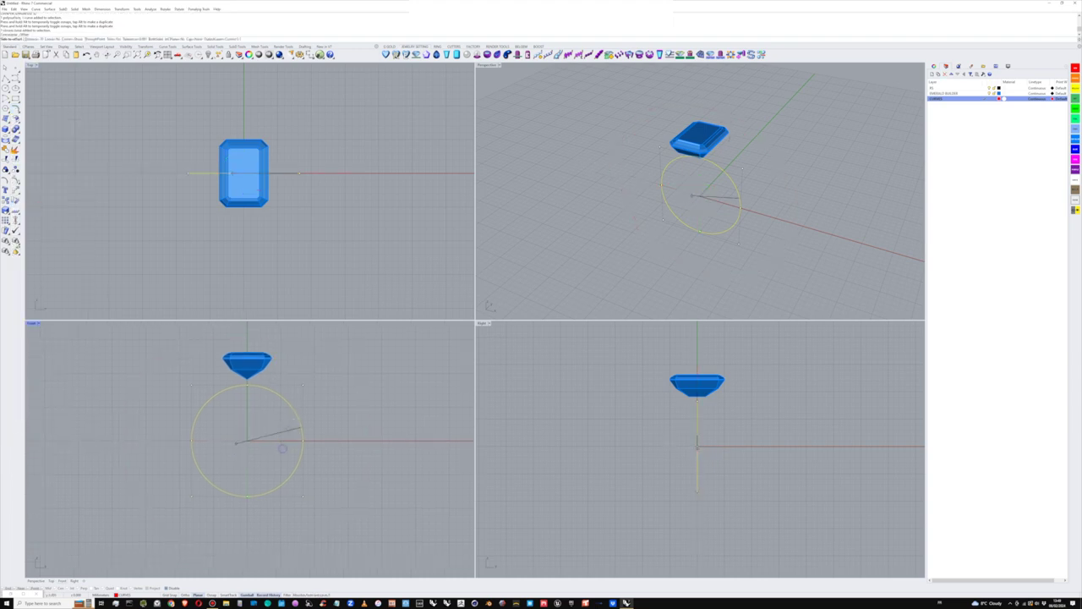
click(300, 431)
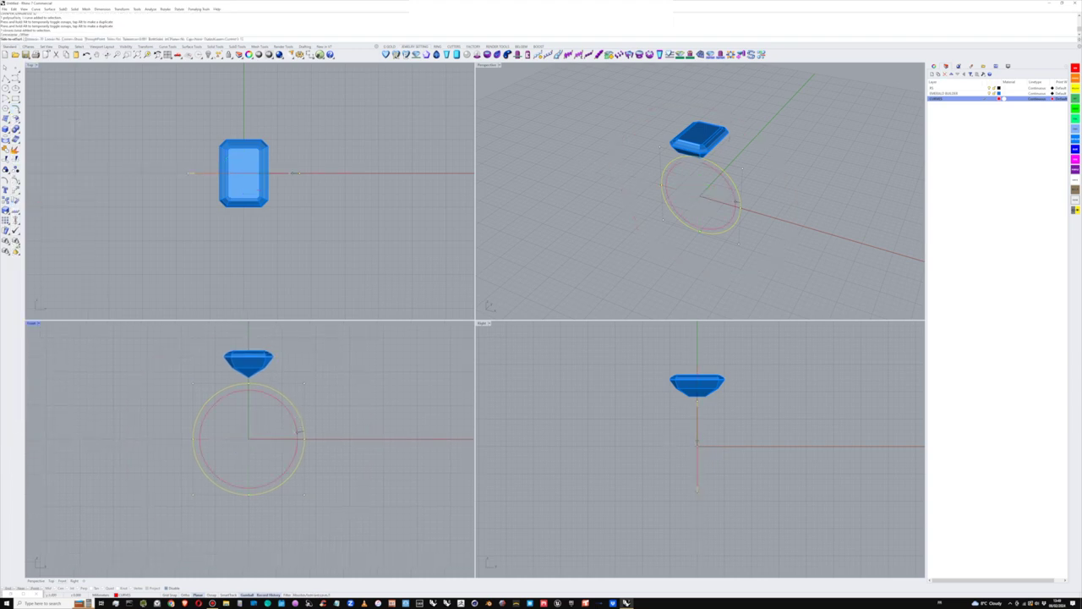
text(1.8)
key(Return)
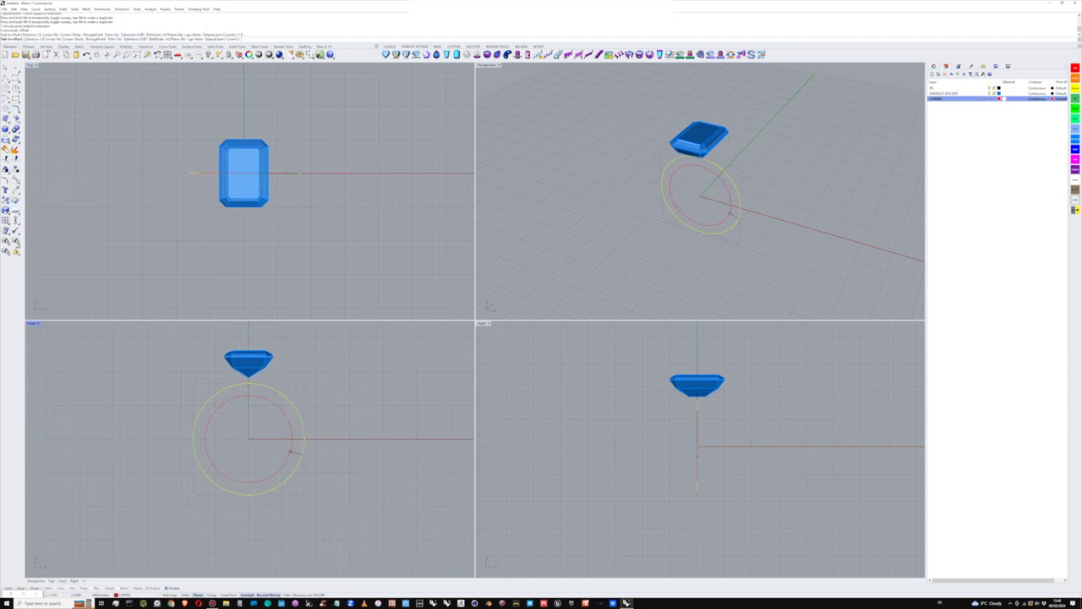
scroll(296, 433, up, 2)
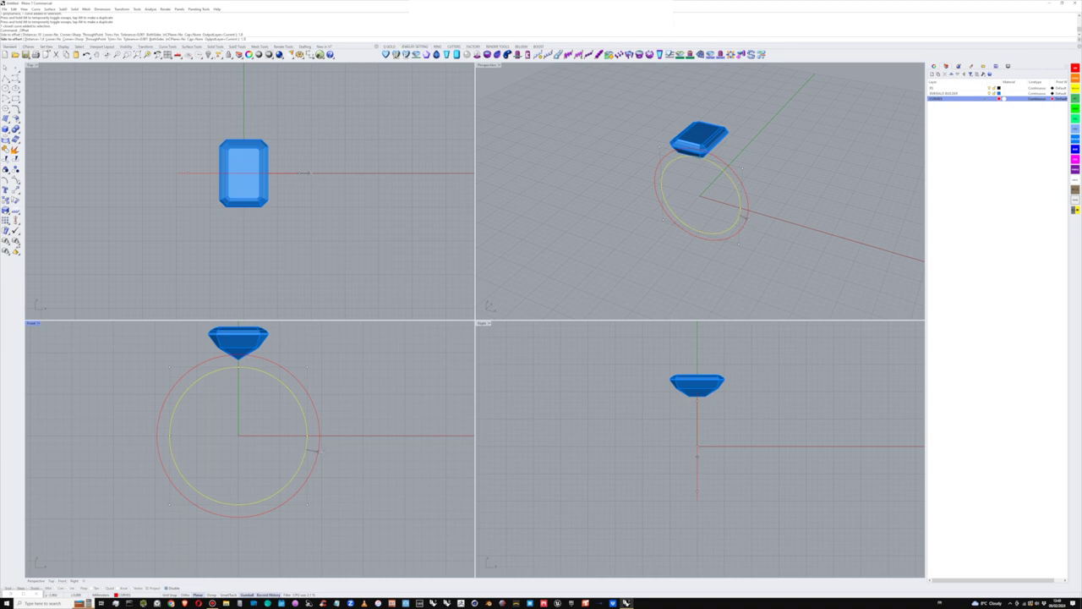
click(391, 431)
right_drag(354, 447, 361, 446)
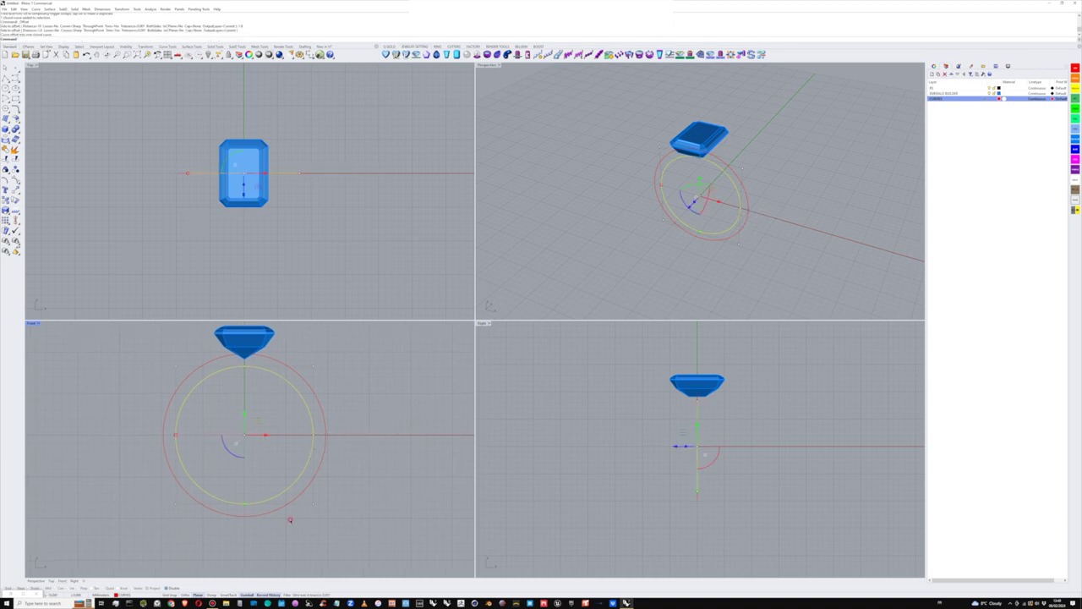
Step: Deselect the circle and examine the gap between both circles and the gem's position in the Front and Right views
click(290, 520)
scroll(246, 514, up, 10)
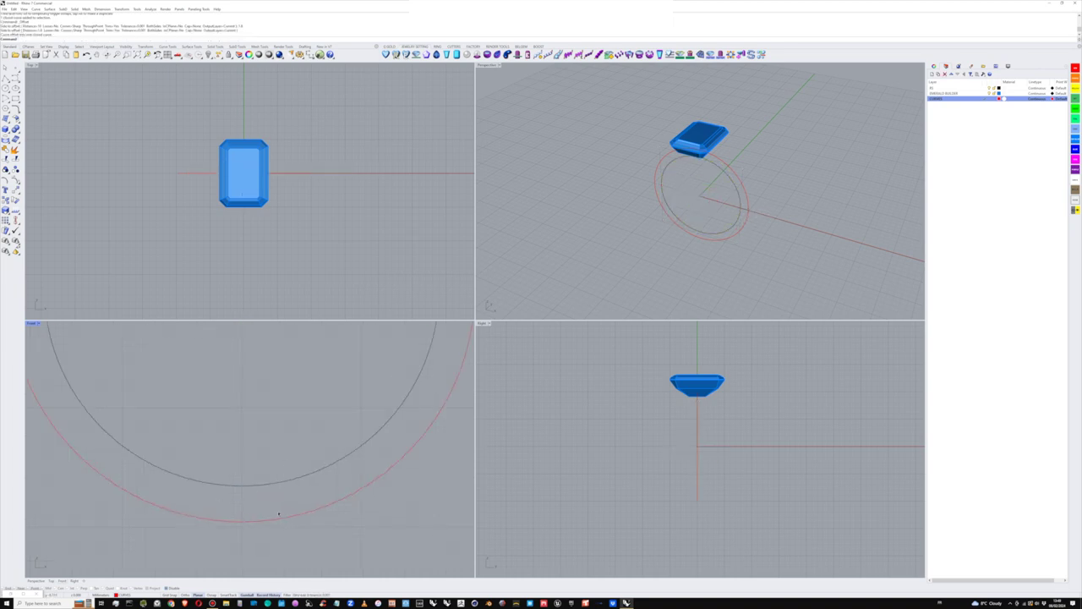
scroll(300, 509, down, 5)
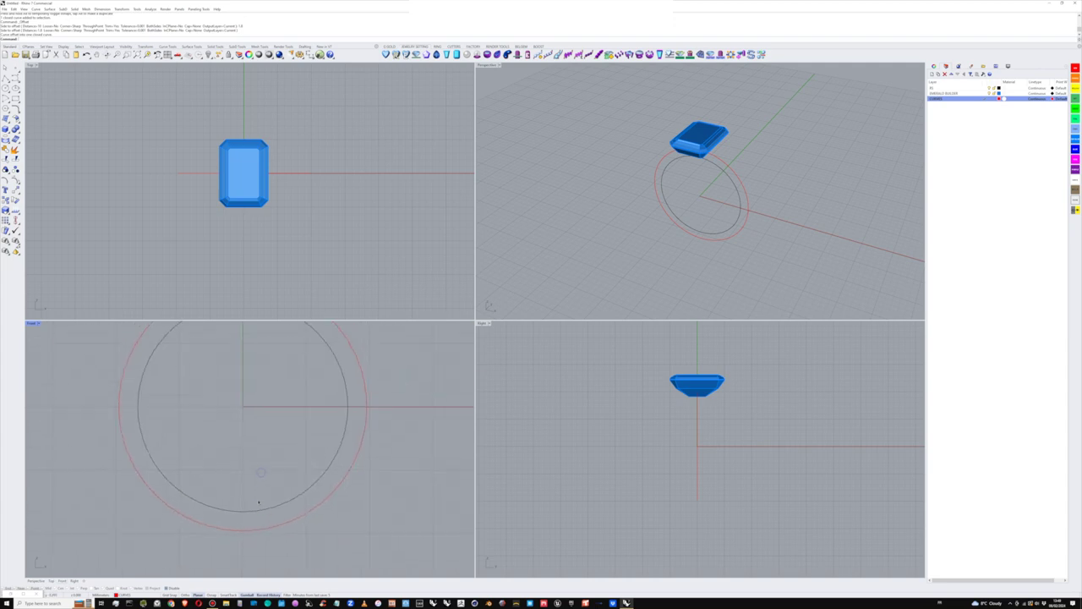
right_drag(696, 460, 701, 471)
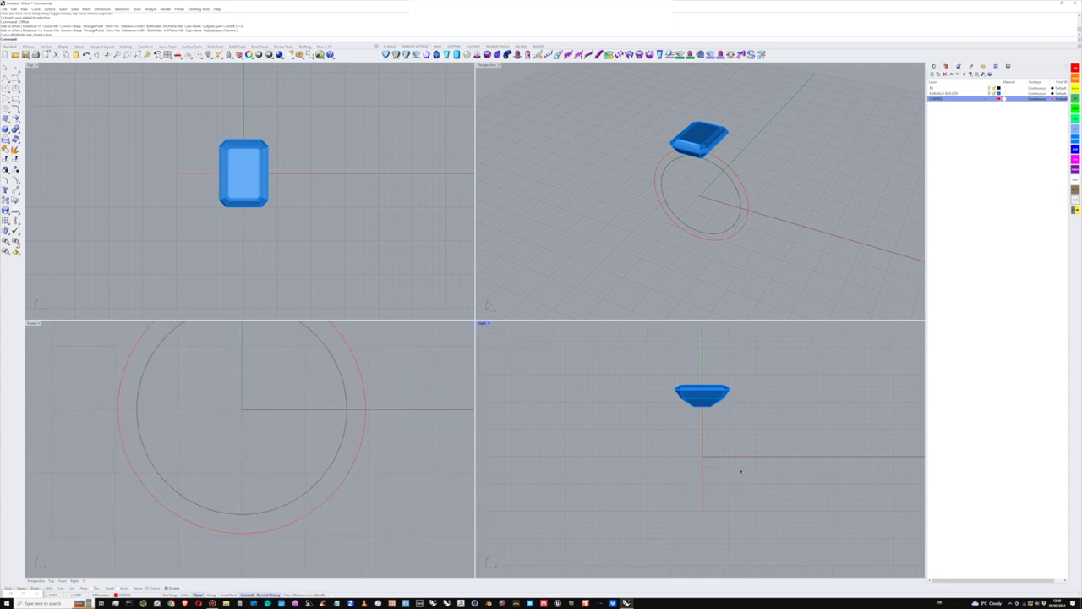
right_drag(715, 435, 730, 432)
scroll(728, 441, up, 2)
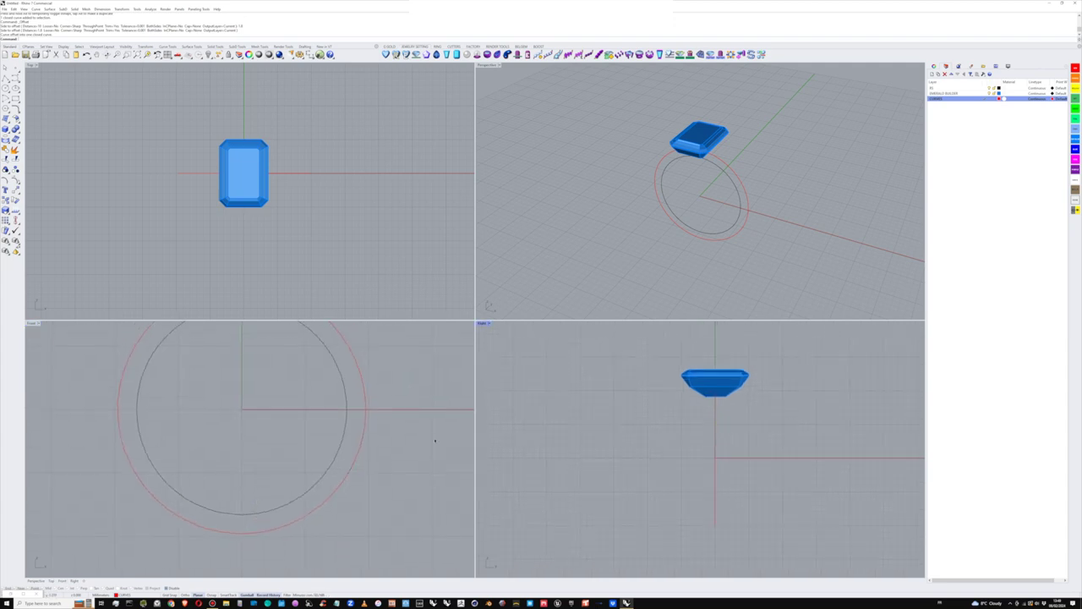
scroll(256, 486, down, 2)
right_drag(256, 487, 254, 497)
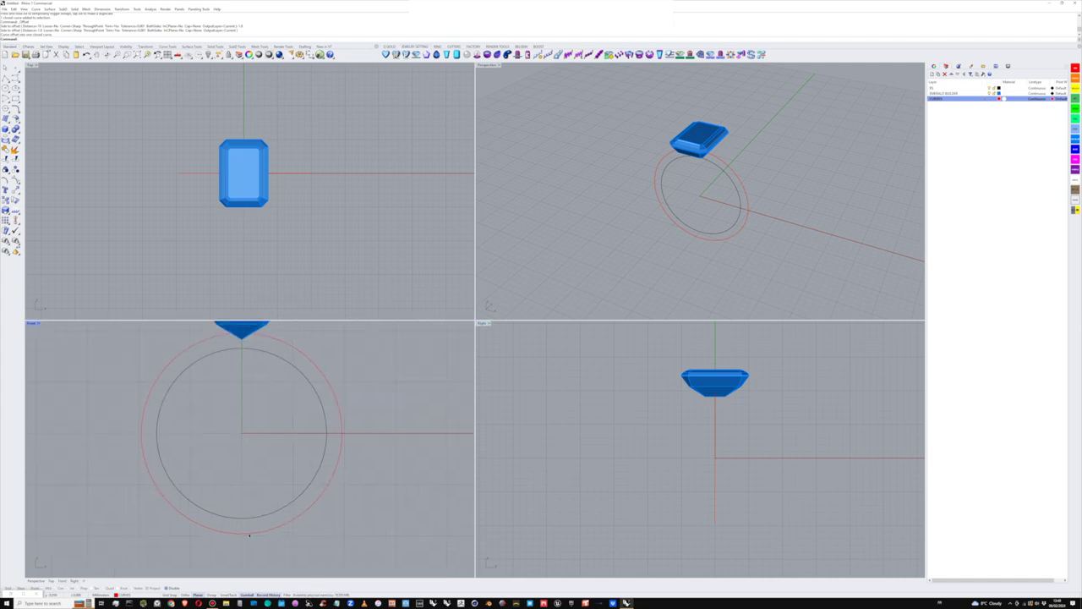
scroll(252, 516, down, 2)
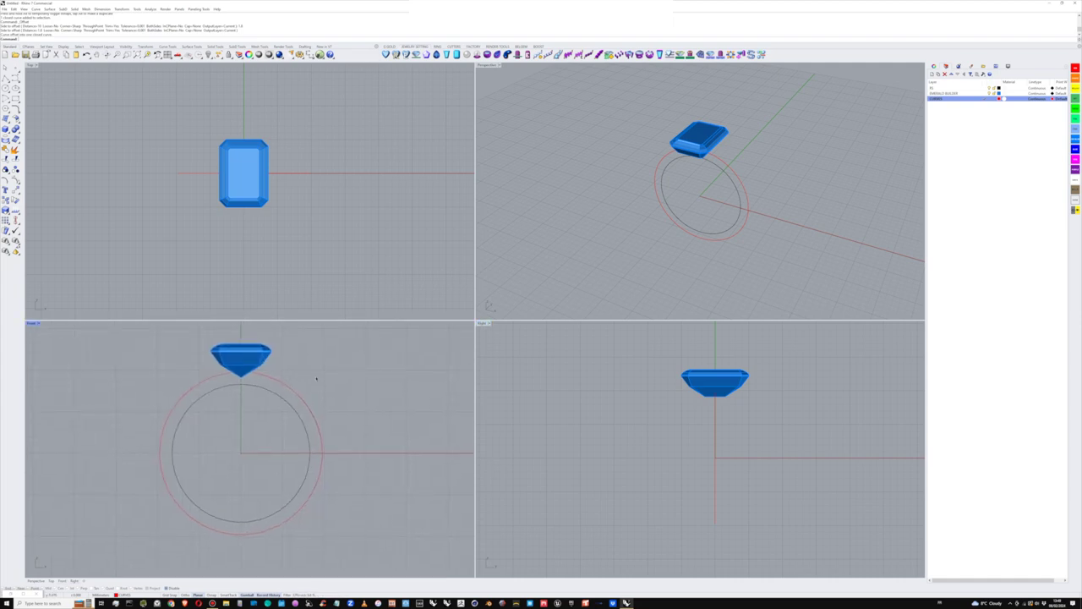
Step: Show the outer circle's control points and move its top row straight up until the curve passes just above the gem
click(281, 382)
right_drag(293, 391, 309, 380)
scroll(305, 382, down, 2)
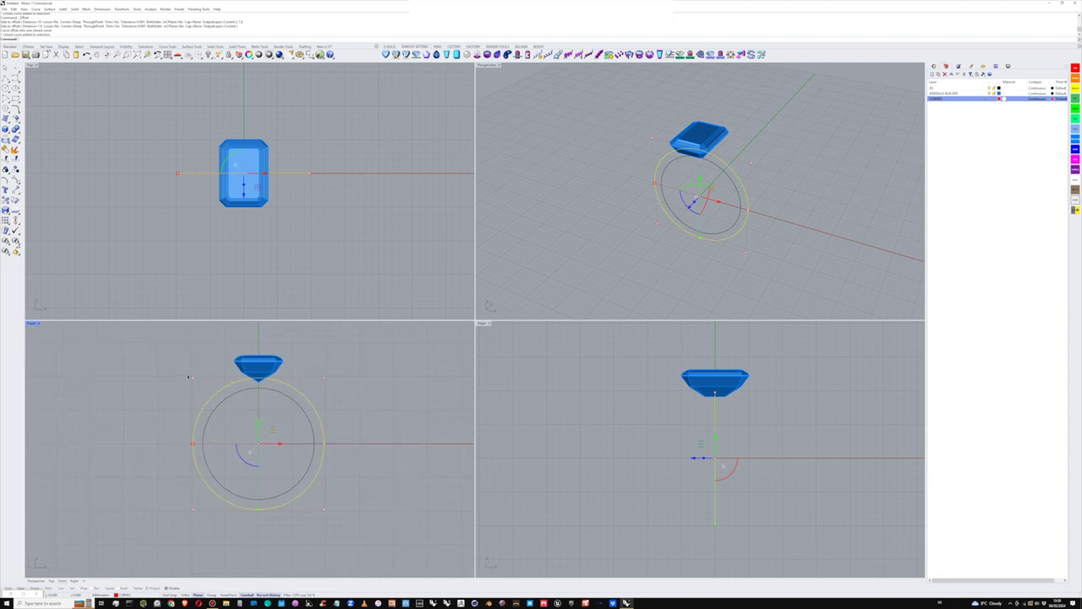
key(F10)
drag(173, 373, 359, 382)
scroll(273, 370, up, 2)
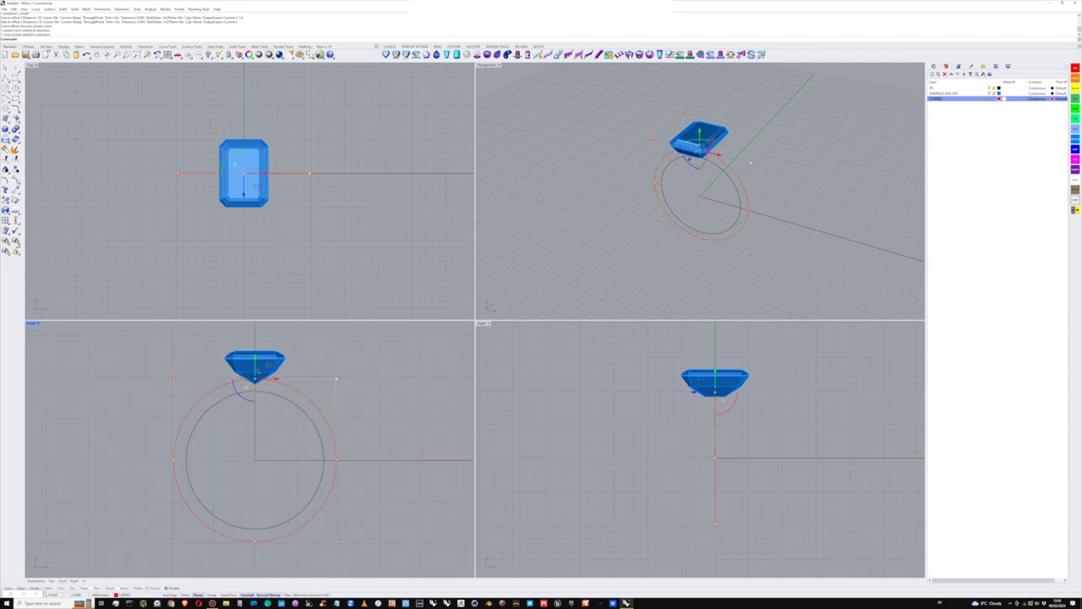
drag(255, 361, 256, 329)
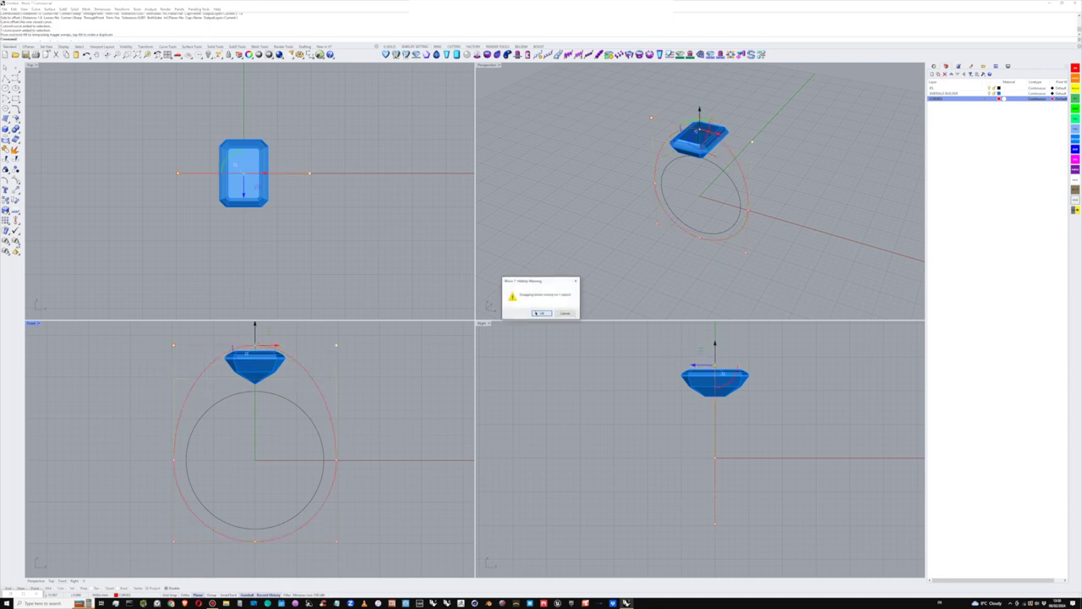
click(536, 313)
right_drag(366, 440, 364, 430)
key(Escape)
key(Escape)
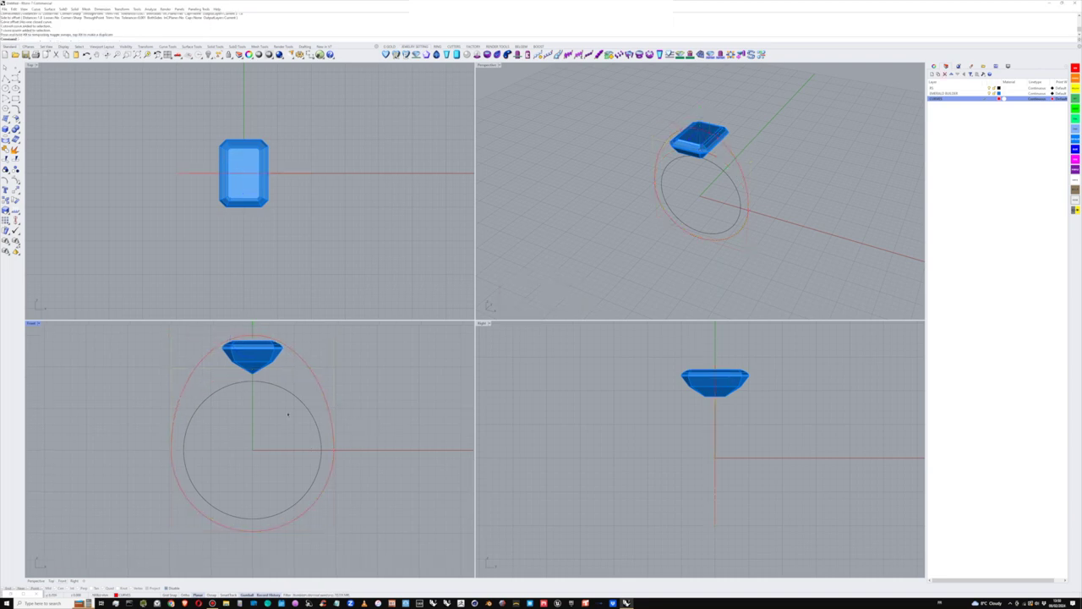
right_drag(262, 448, 264, 458)
right_drag(658, 204, 681, 174)
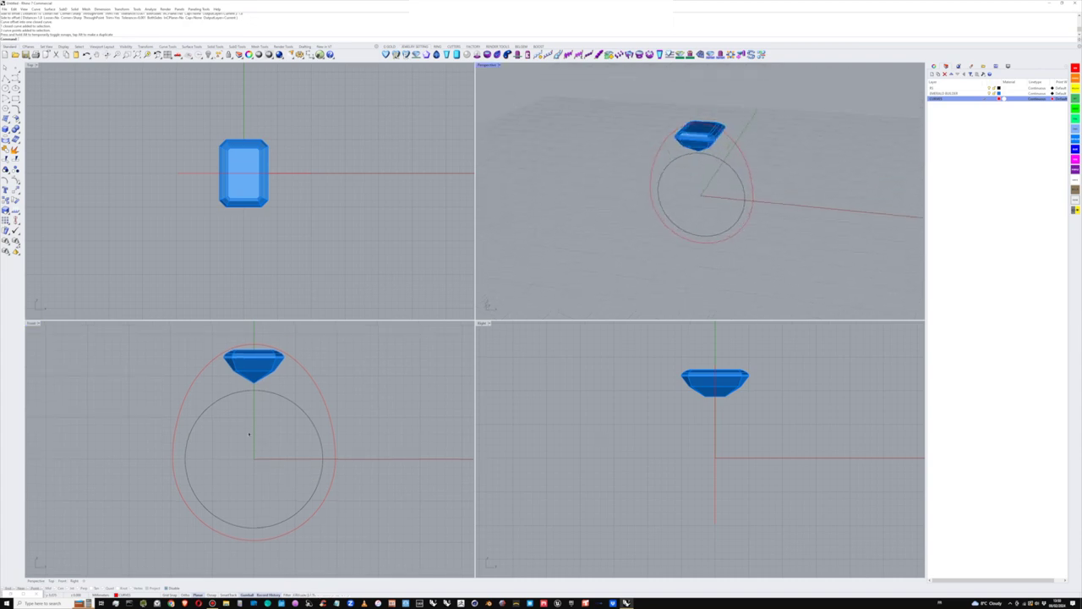
click(178, 438)
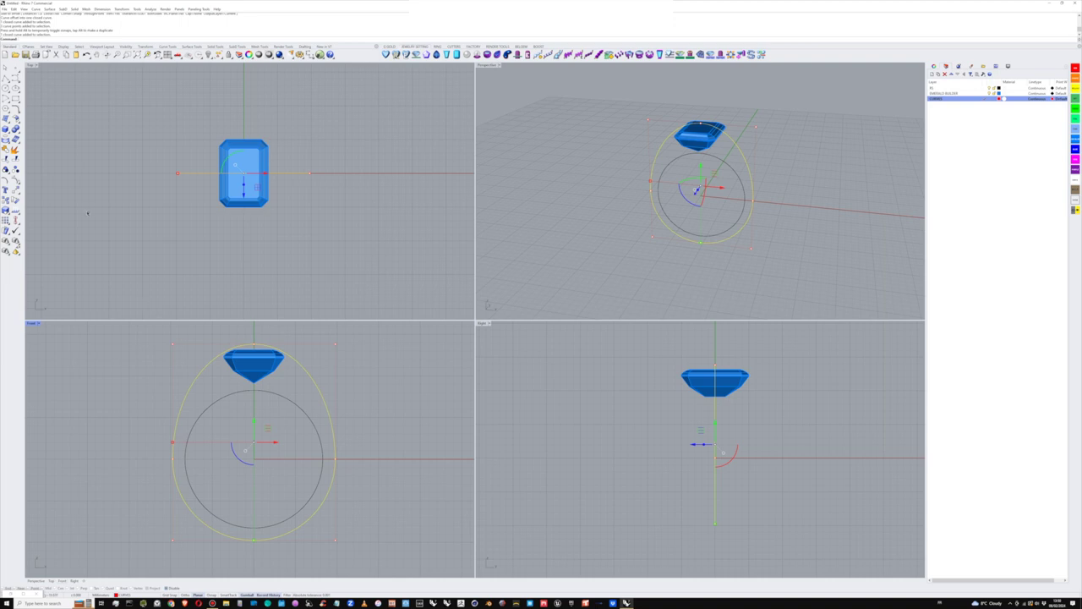
click(16, 110)
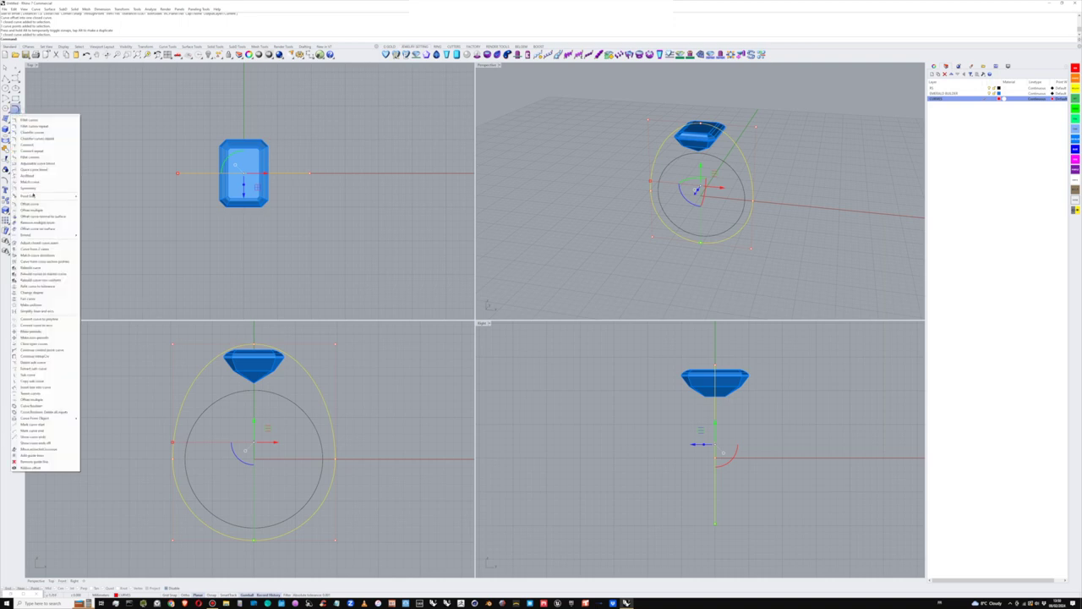
click(40, 254)
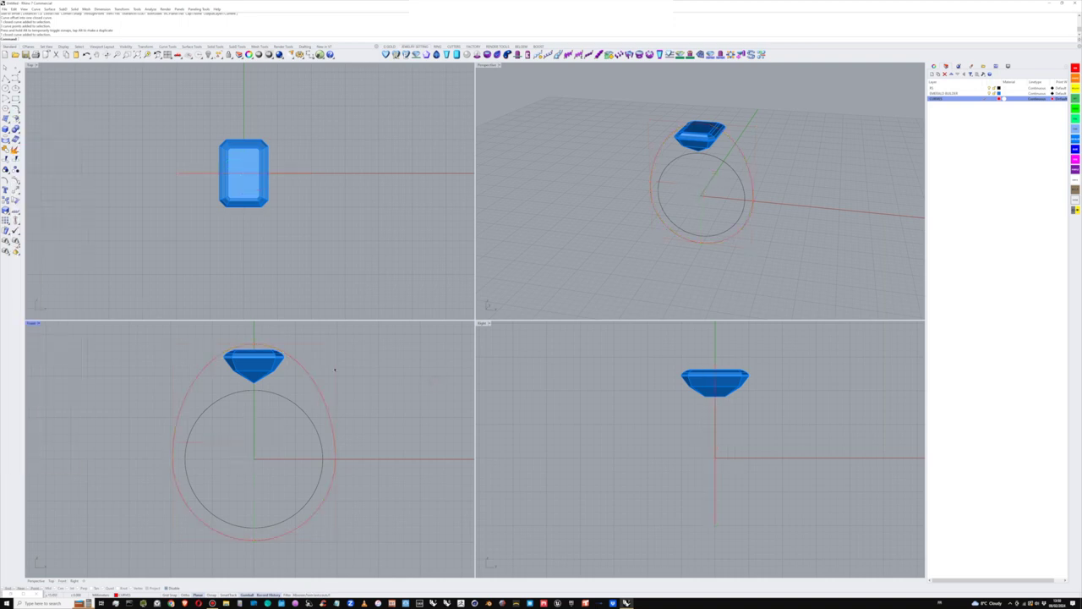
Step: Create a vertical cutting plane through the outer curve with CutPlane, starting at the origin 0 in the Front view
text(Cut)
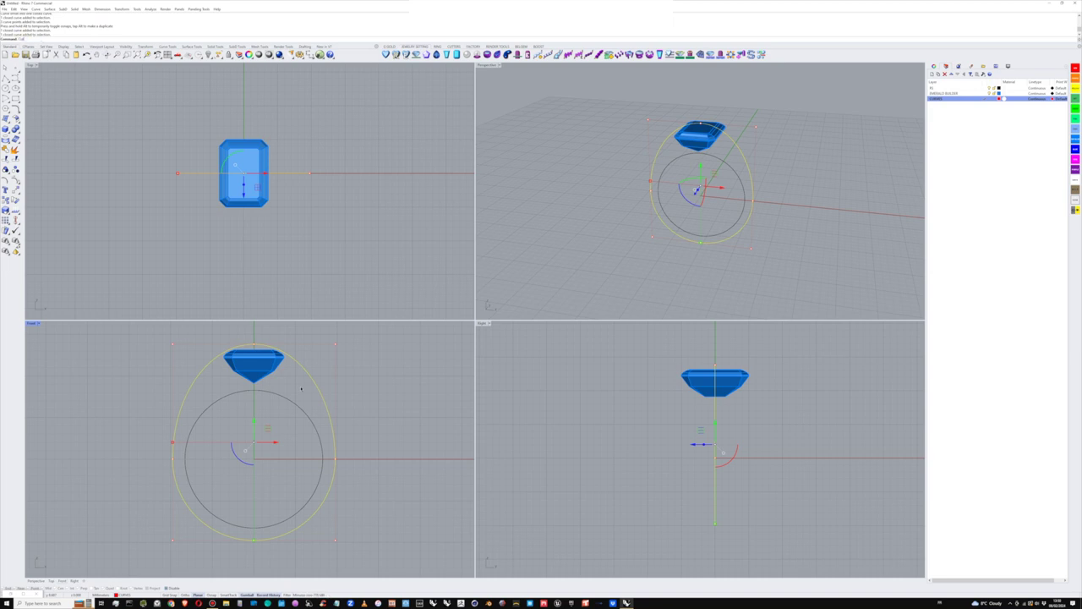
text(Plane)
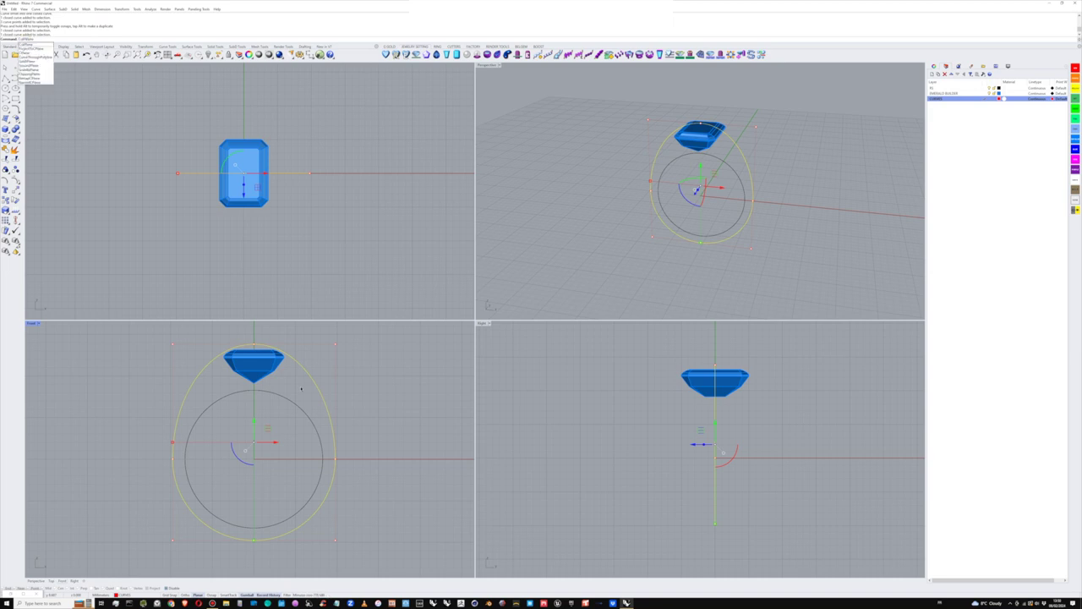
key(Return)
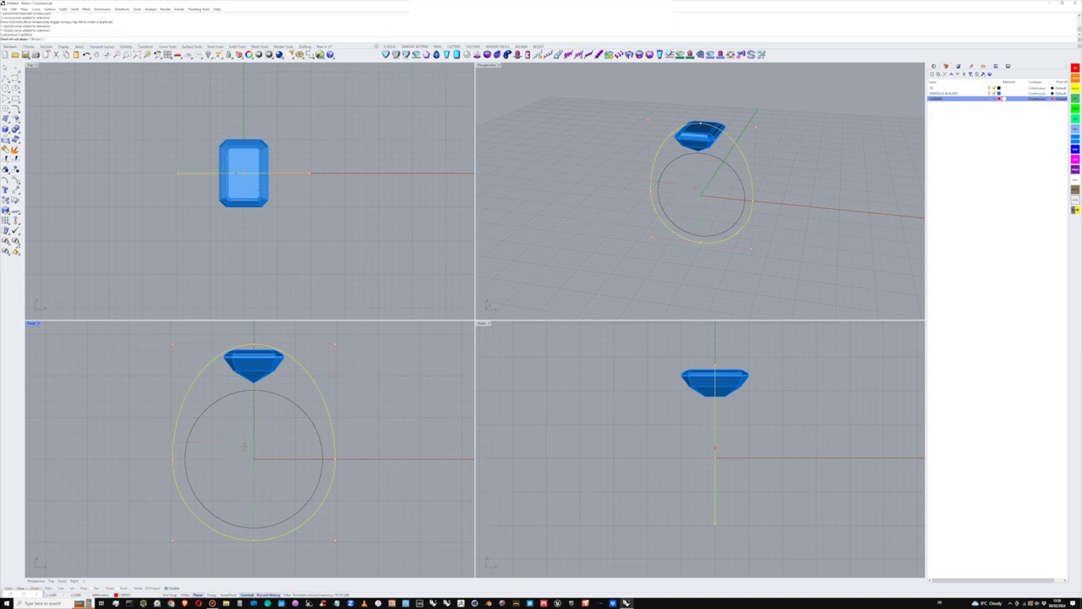
text(0)
key(Return)
right_drag(258, 375, 256, 398)
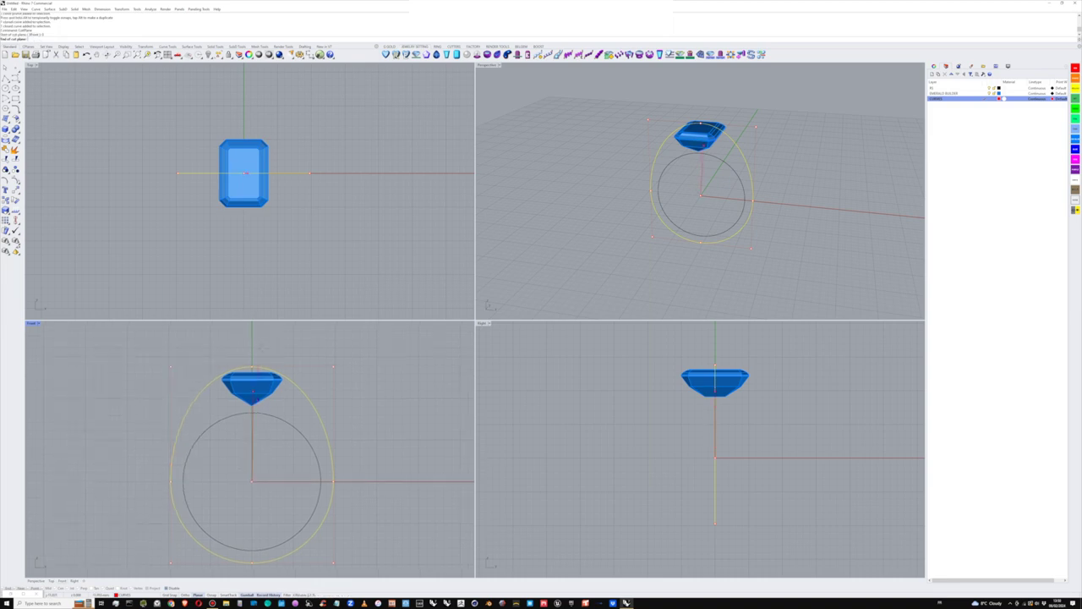
shift+click(257, 341)
key(Return)
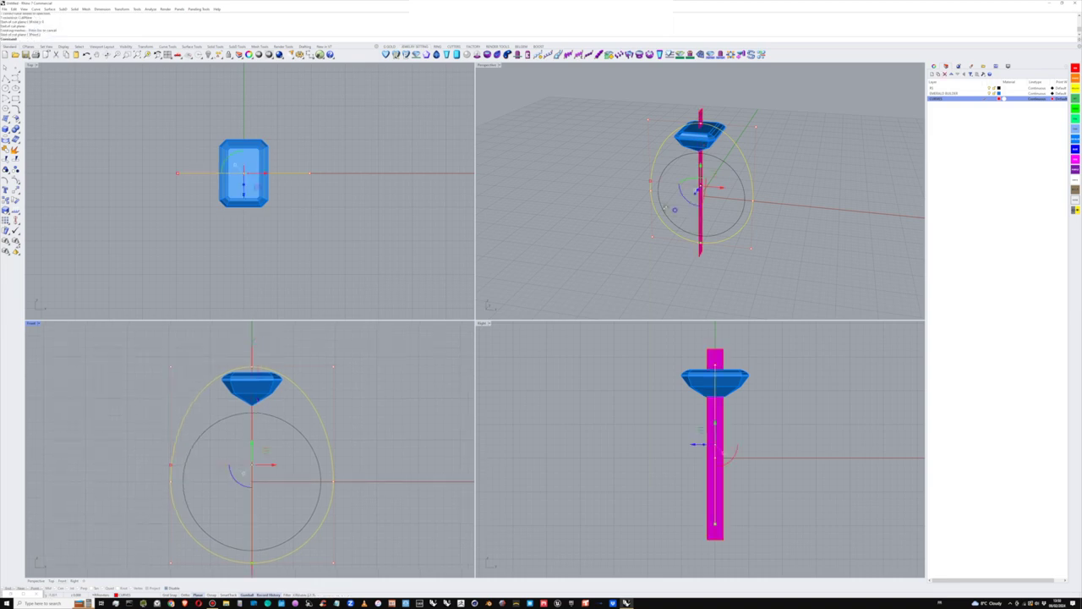
Step: Split the outer curve in two with the vertical cutting plane
right_drag(666, 208, 644, 205)
scroll(645, 205, up, 2)
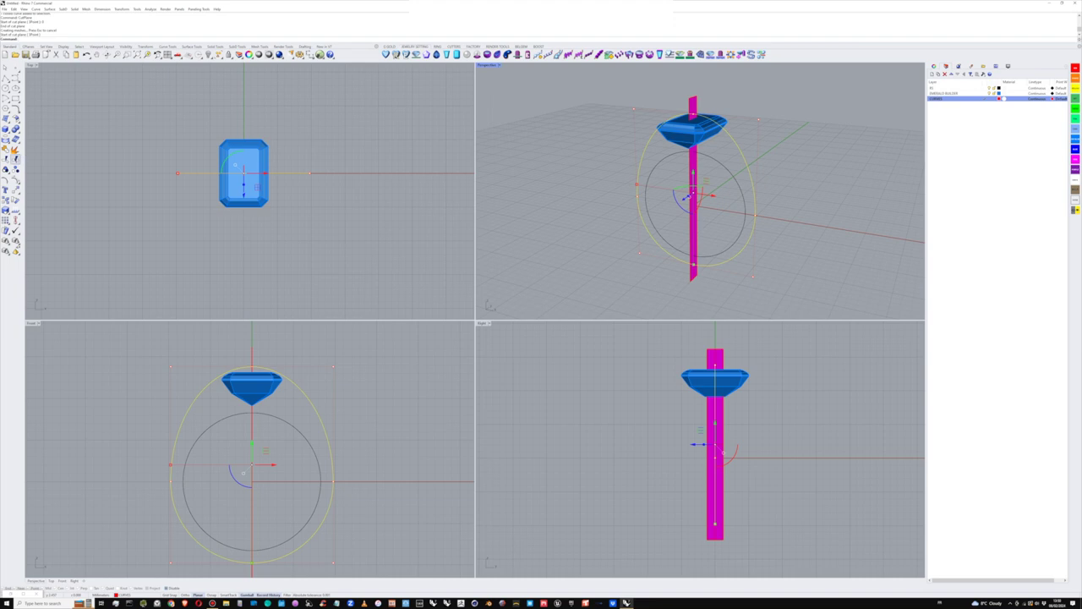
click(16, 160)
click(696, 166)
key(Return)
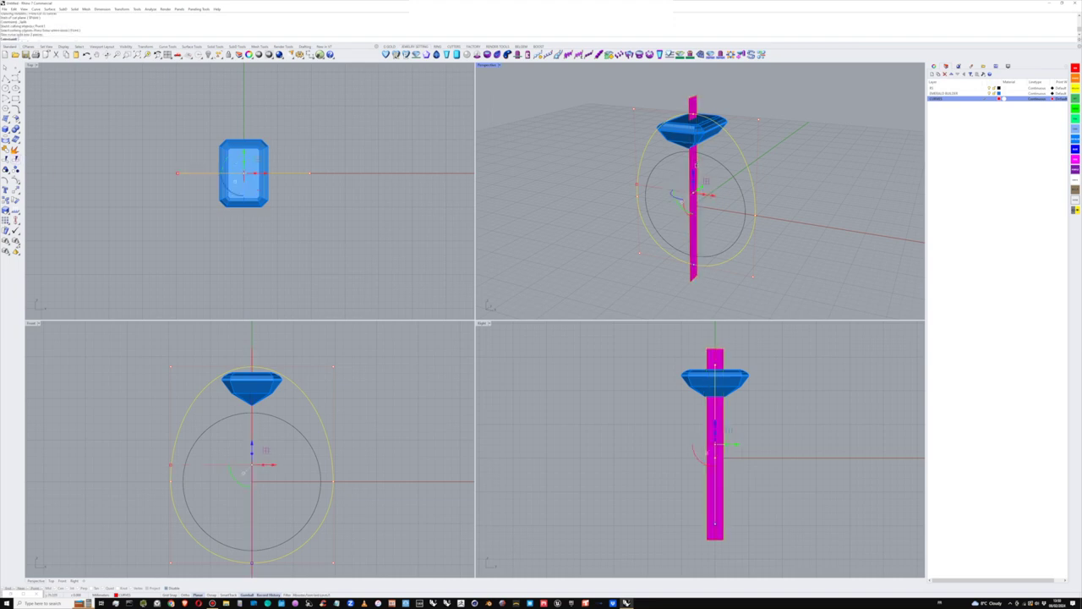
Step: Delete the cutting plane and the left half of the outer curve
click(695, 167)
key(Delete)
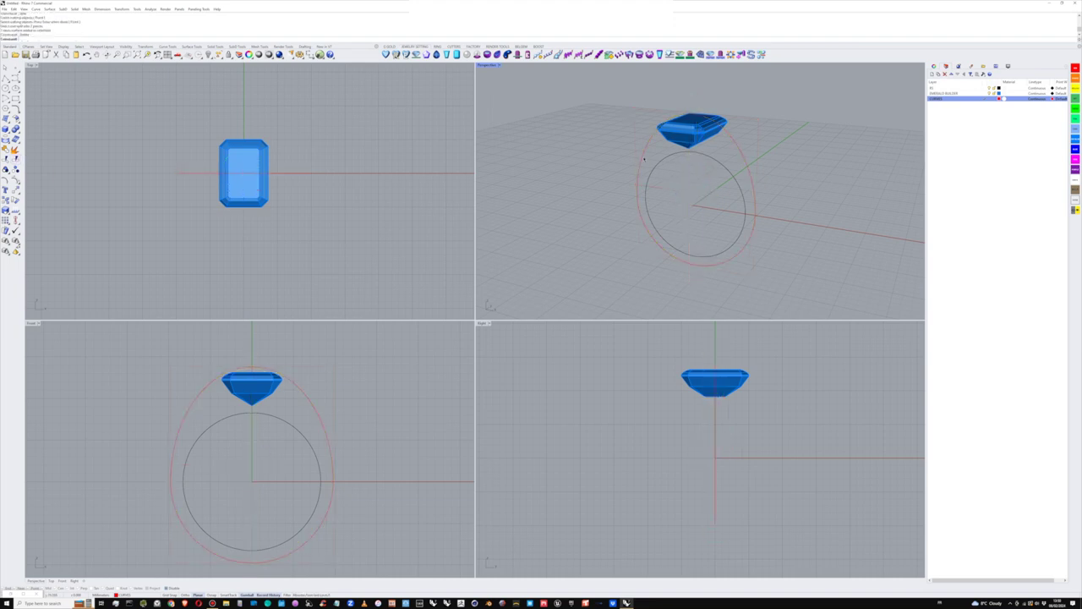
click(640, 158)
key(Delete)
Step: Rebuild the remaining right half of the outer curve with a point count of 7
click(742, 153)
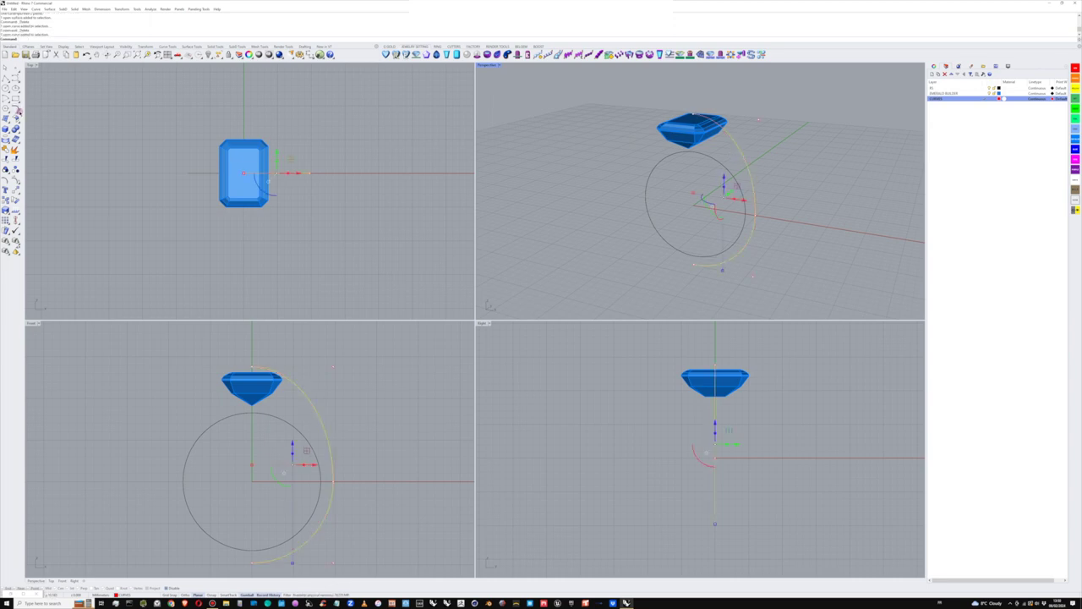
click(15, 108)
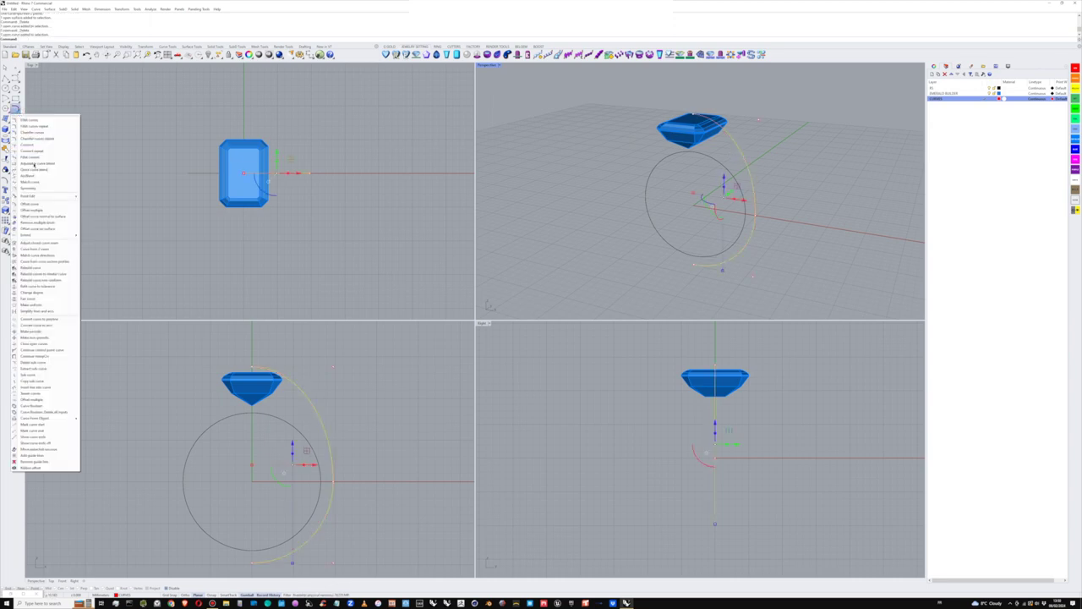
click(34, 267)
drag(703, 171, 680, 172)
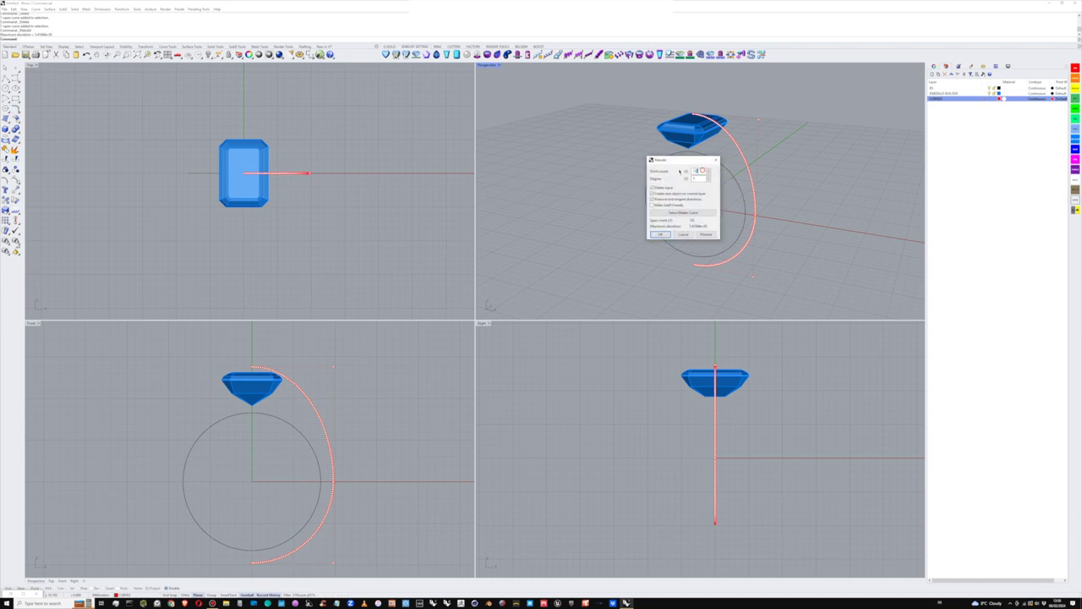
text(7)
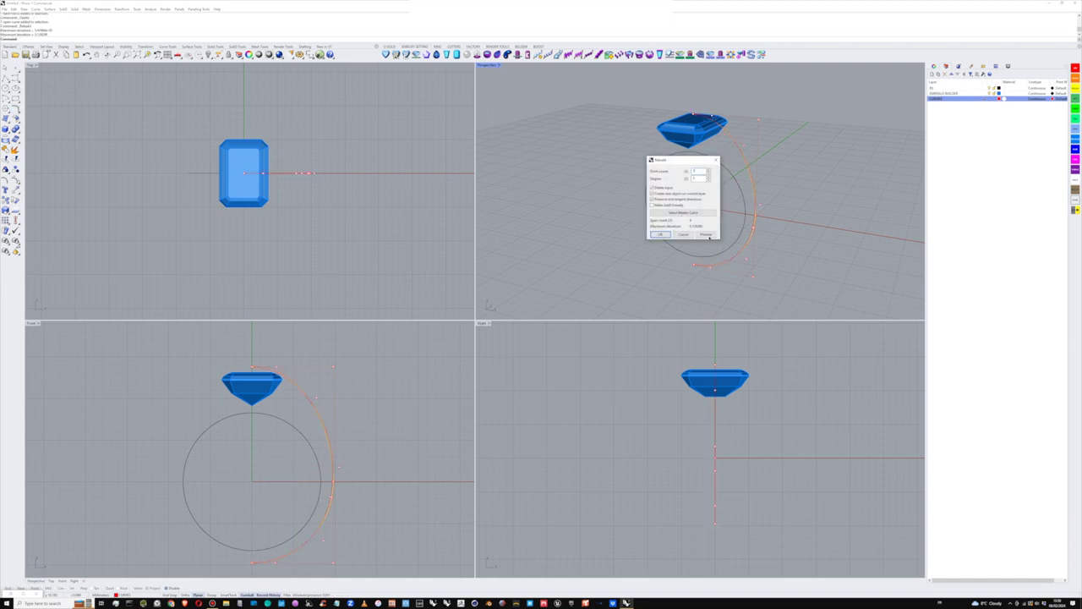
click(705, 235)
click(660, 235)
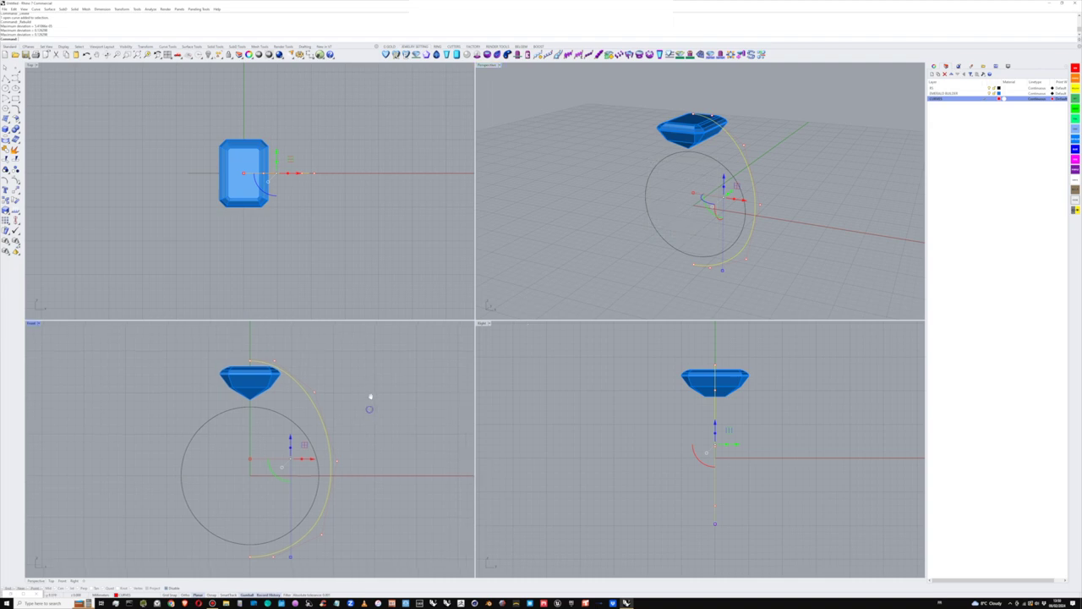
Step: Move the half curve's side control point outward and adjust its shoulder control point in the Front view
click(339, 450)
drag(357, 450, 362, 450)
right_drag(358, 489, 350, 488)
click(309, 381)
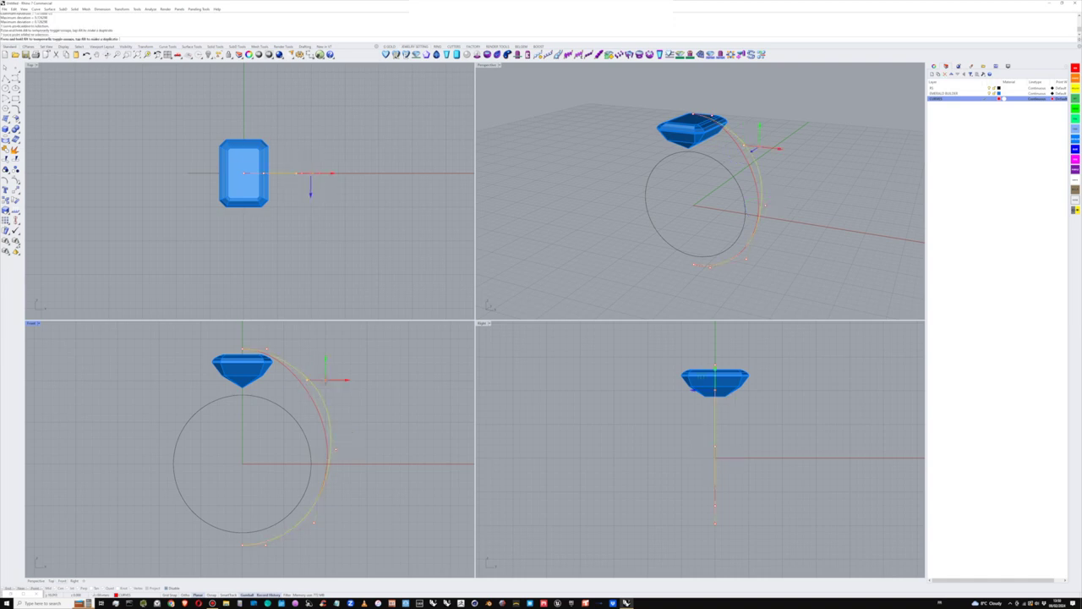
drag(326, 380, 326, 380)
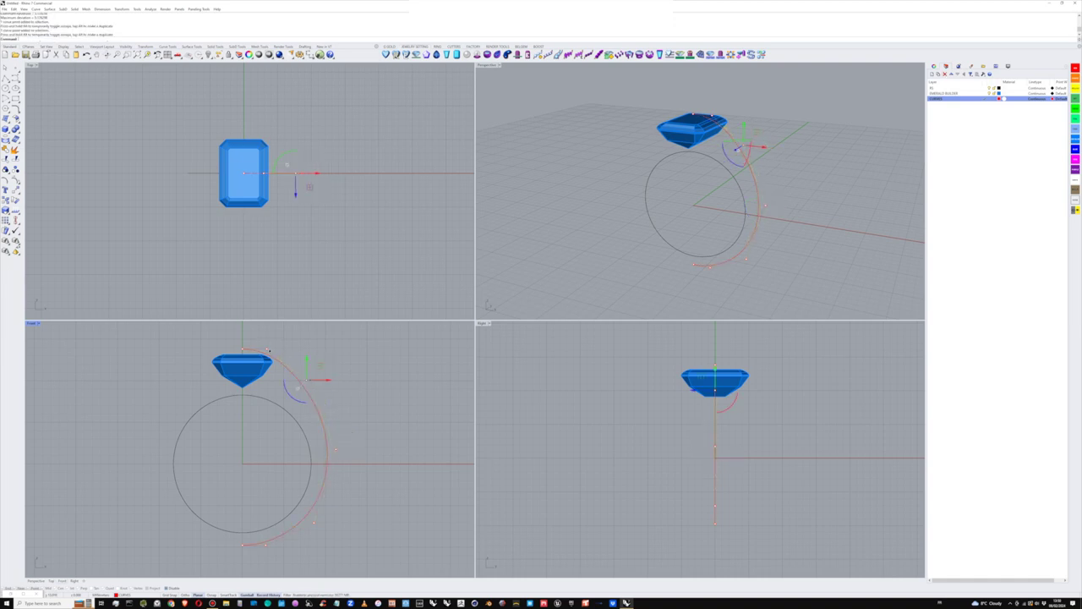
Step: Move the half curve's top control points outward and down beside the gem's right edge in the Front view
click(267, 349)
click(244, 349)
scroll(246, 344, up, 4)
click(246, 344)
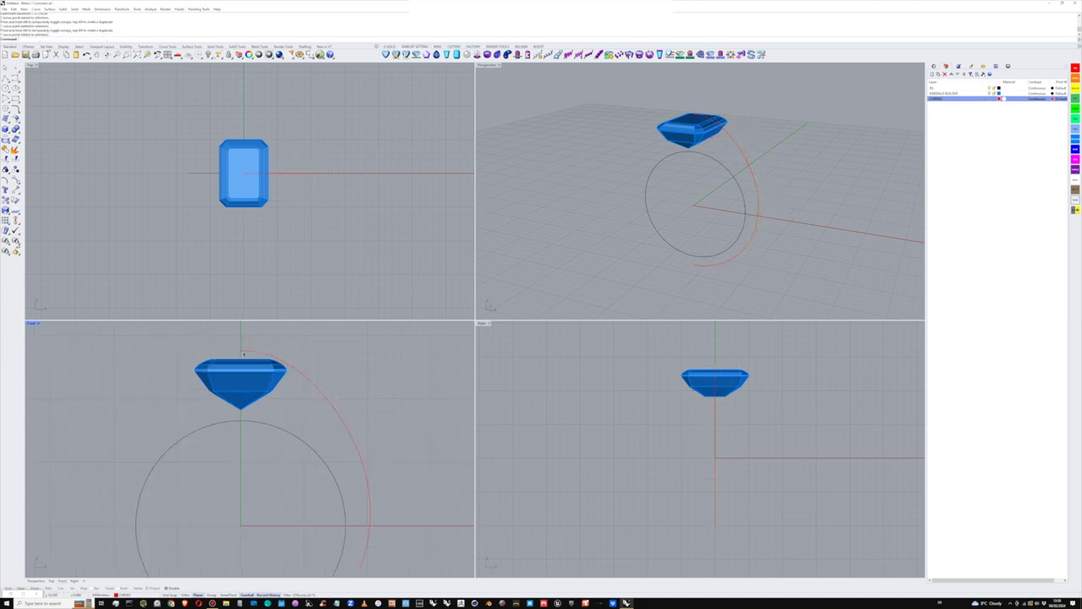
click(244, 352)
click(241, 351)
drag(259, 350, 305, 364)
scroll(280, 365, up, 6)
click(277, 340)
scroll(305, 362, down, 6)
mouse_move(339, 415)
right_down()
mouse_move(331, 392)
mouse_move(353, 409)
right_up()
key(Escape)
key(Escape)
scroll(360, 395, down, 6)
scroll(341, 413, up, 2)
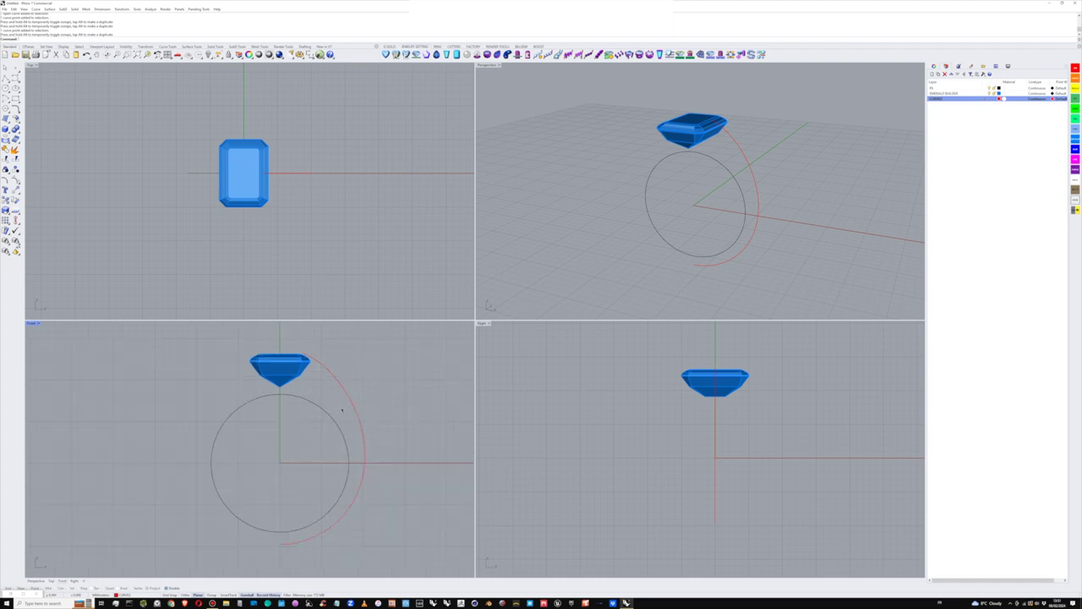
Step: Shift the half curve's uppermost control points horizontally away from the gem to leave a small gap
click(325, 367)
mouse_move(300, 347)
mouse_down()
mouse_move(319, 364)
mouse_move(318, 333)
mouse_move(318, 347)
mouse_up()
scroll(323, 359, up, 2)
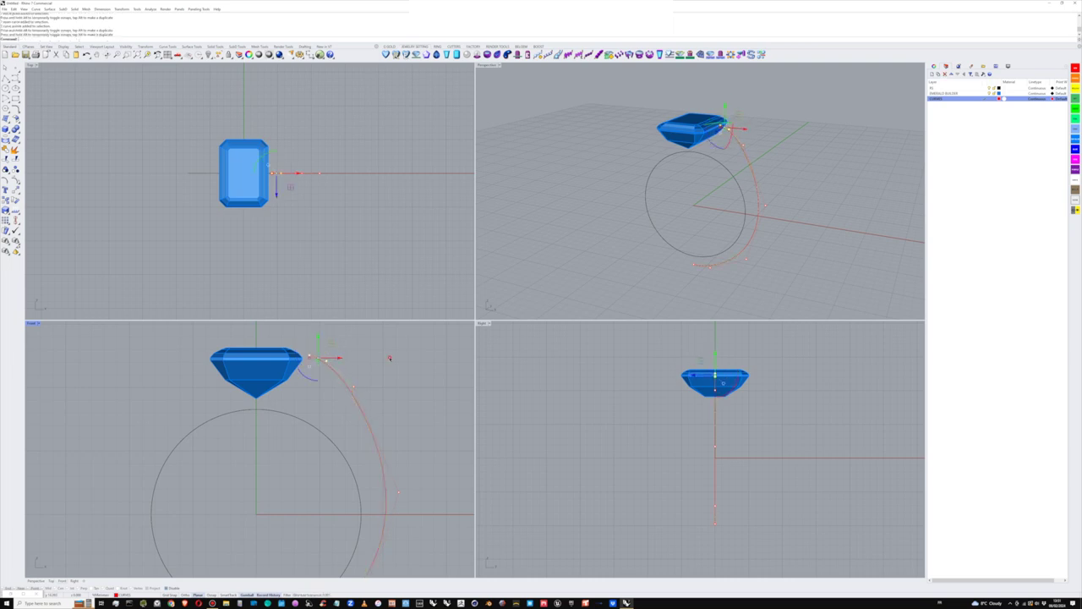
key(Escape)
key(Escape)
scroll(330, 391, down, 4)
scroll(311, 368, up, 2)
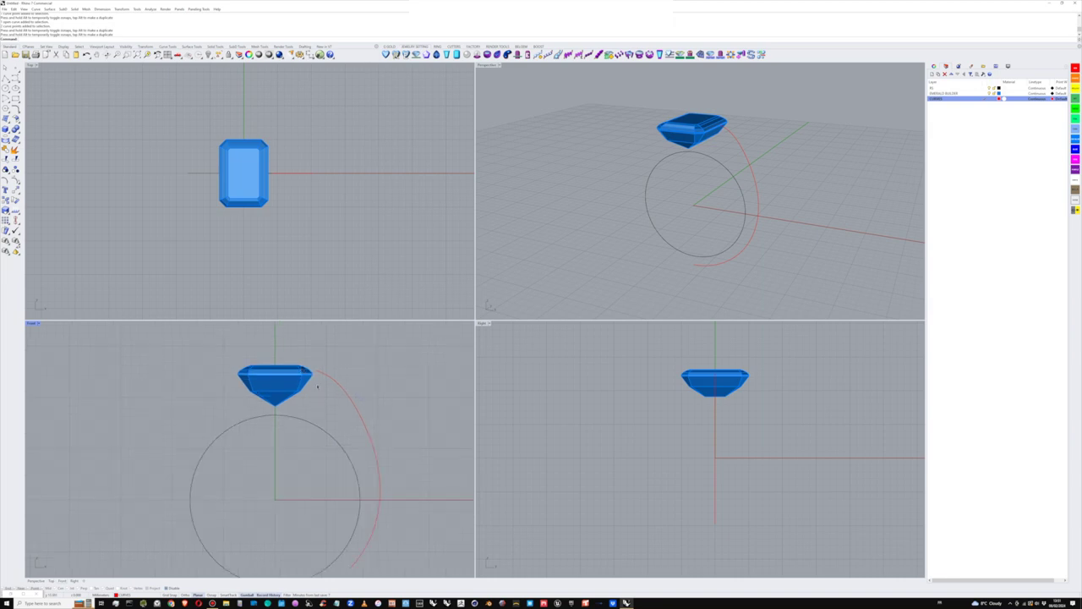
Step: Create a horizontal Section curve through the gem at its girdle, drawing the section line across it in the Front view
scroll(312, 382, up, 1)
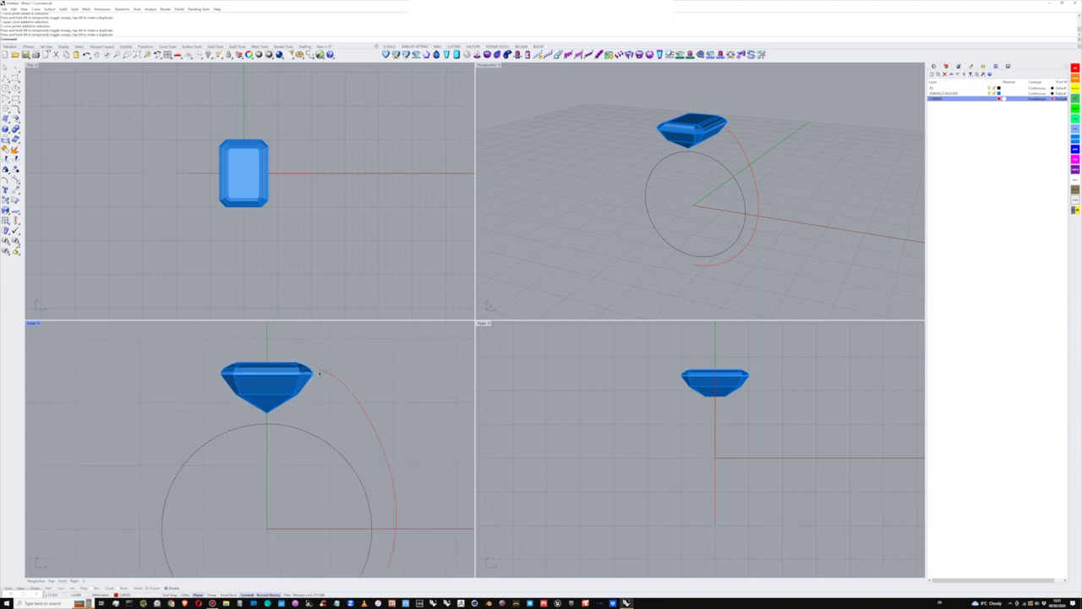
right_drag(681, 146, 741, 154)
scroll(732, 160, up, 3)
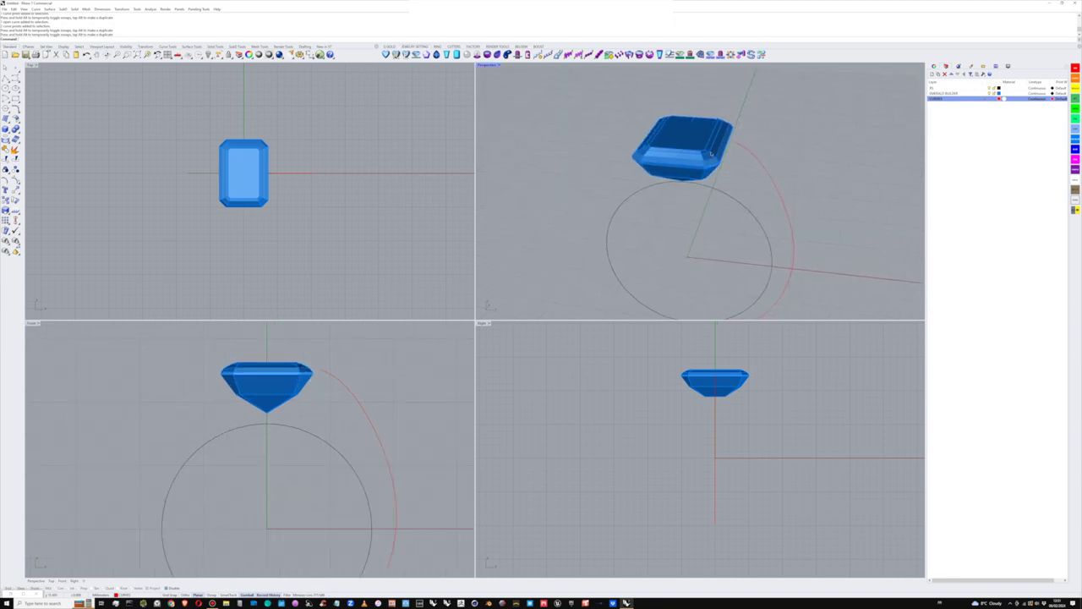
scroll(741, 154, up, 2)
scroll(266, 409, up, 2)
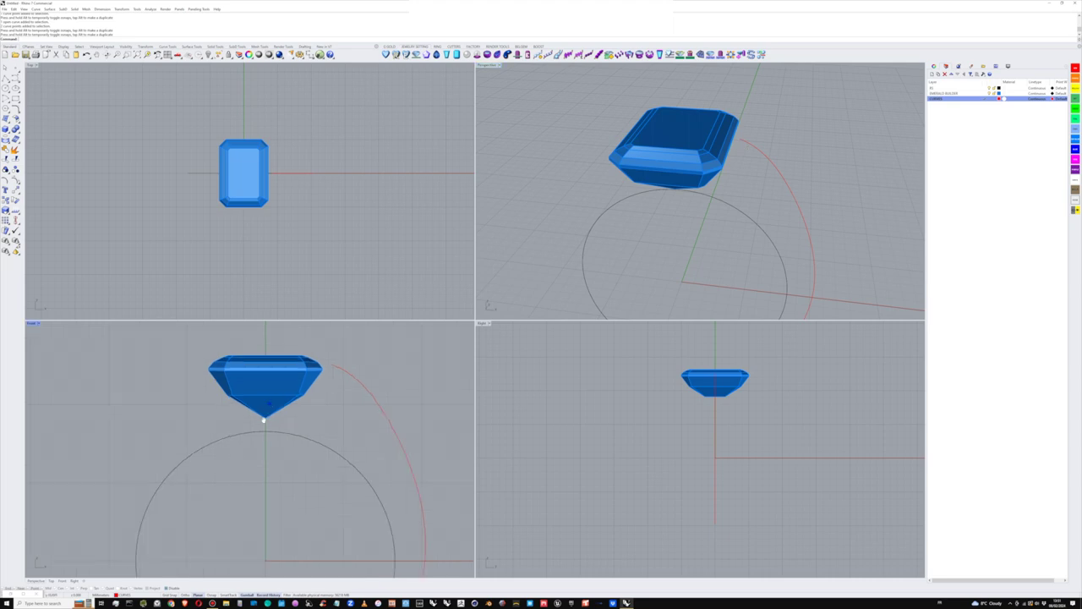
right_drag(266, 414, 254, 431)
click(273, 394)
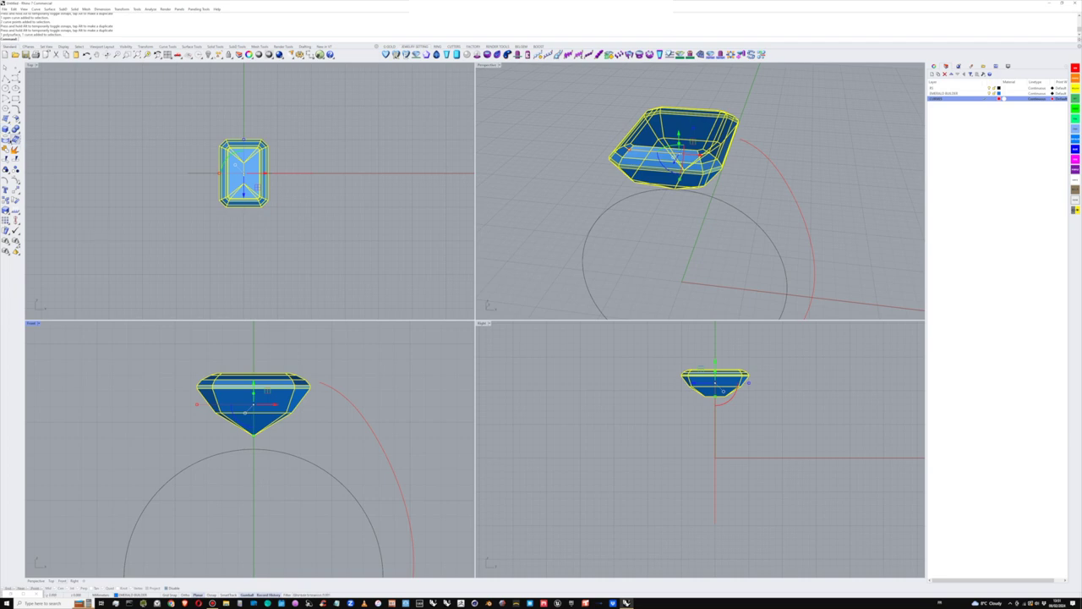
click(7, 143)
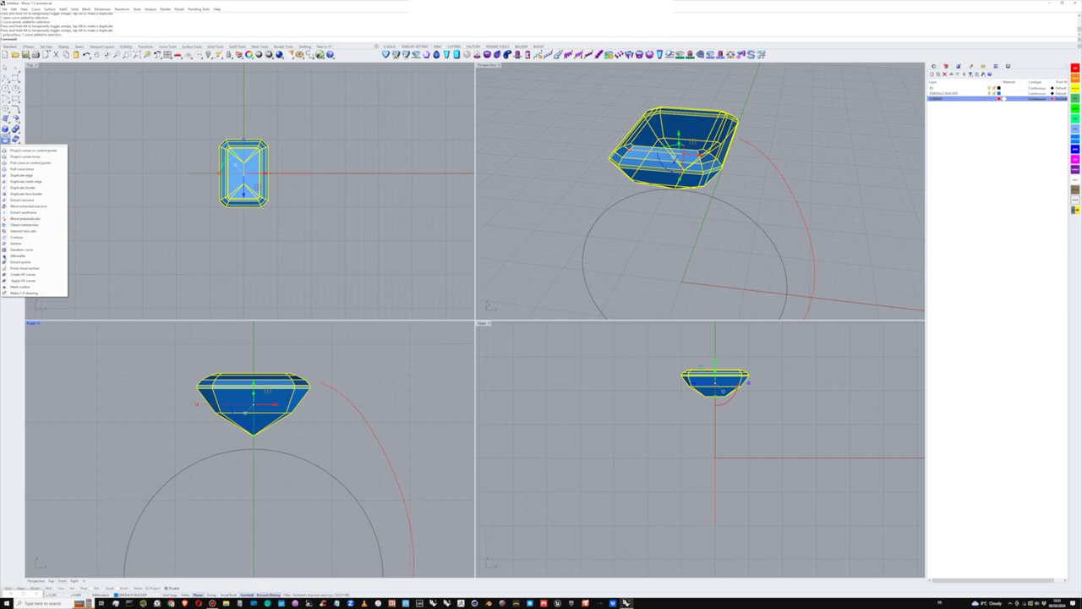
click(15, 245)
scroll(268, 396, up, 3)
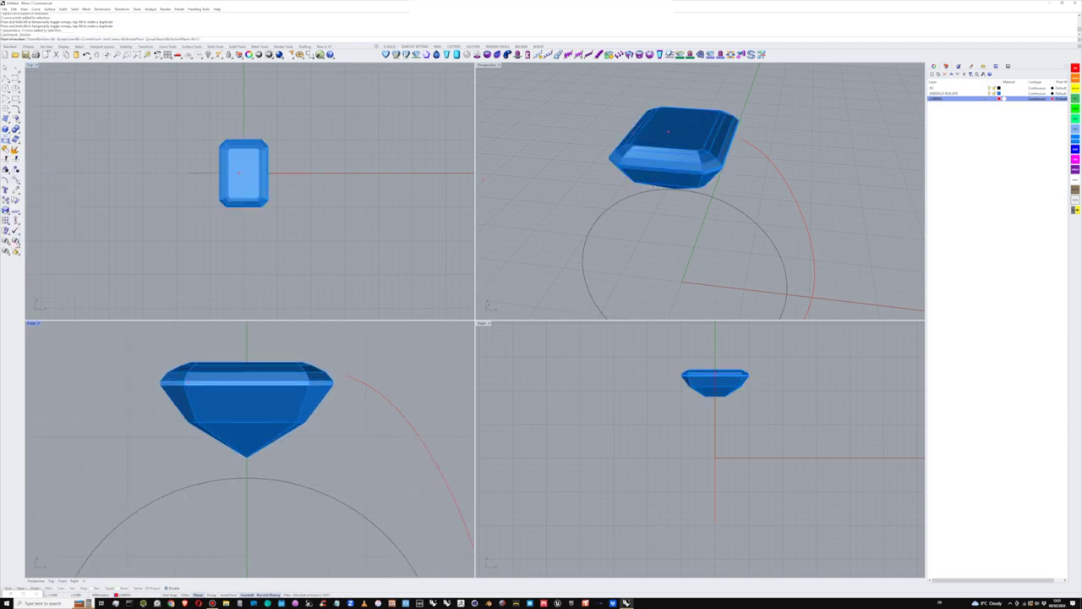
click(152, 382)
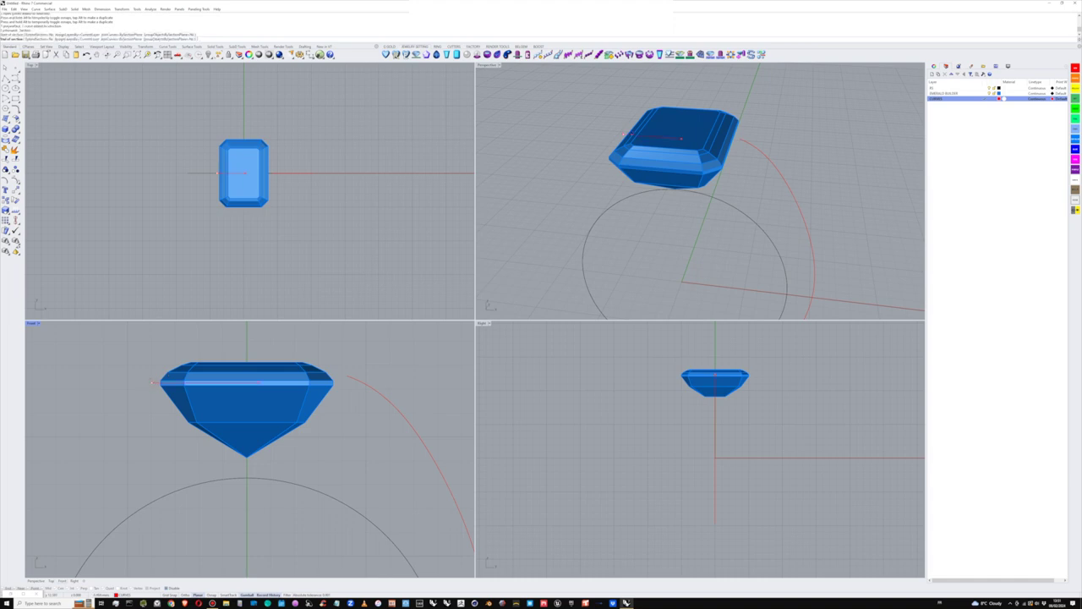
click(345, 382)
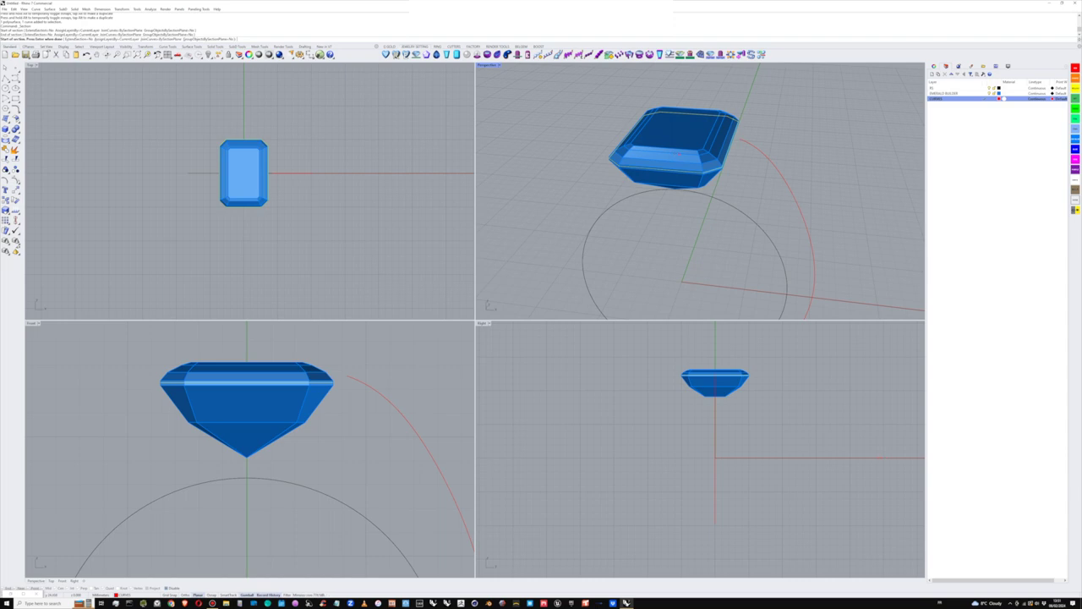
scroll(690, 147, up, 2)
scroll(690, 145, up, 2)
right_drag(690, 145, 698, 117)
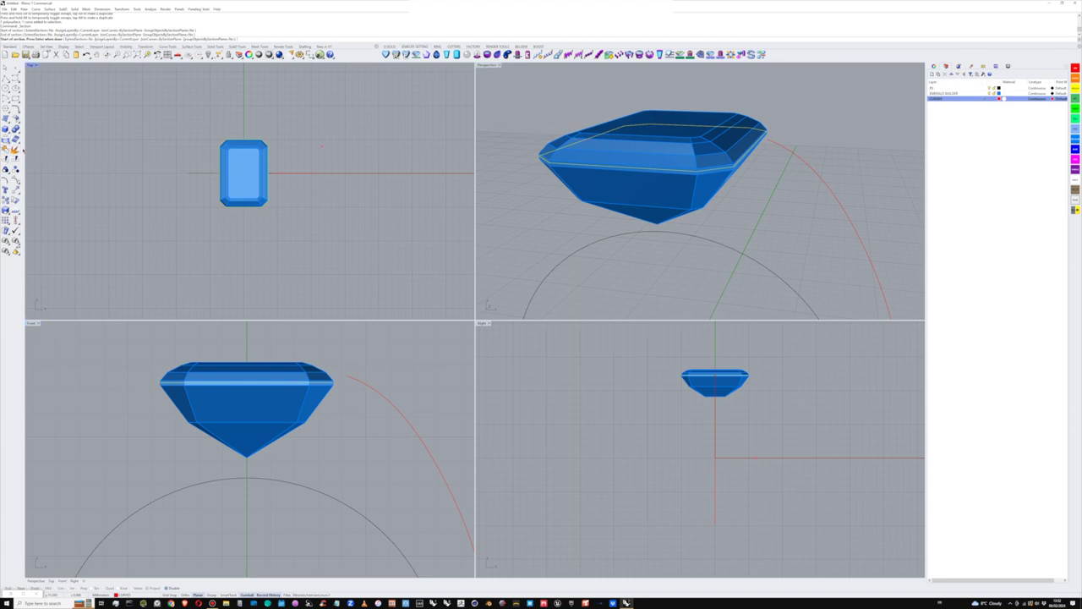
click(6, 150)
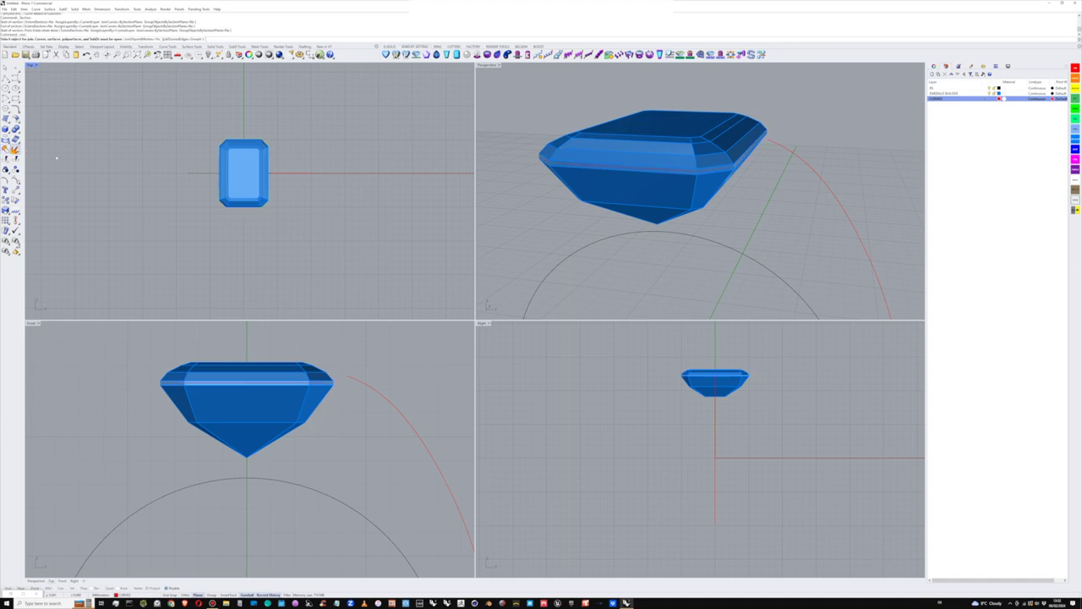
click(6, 68)
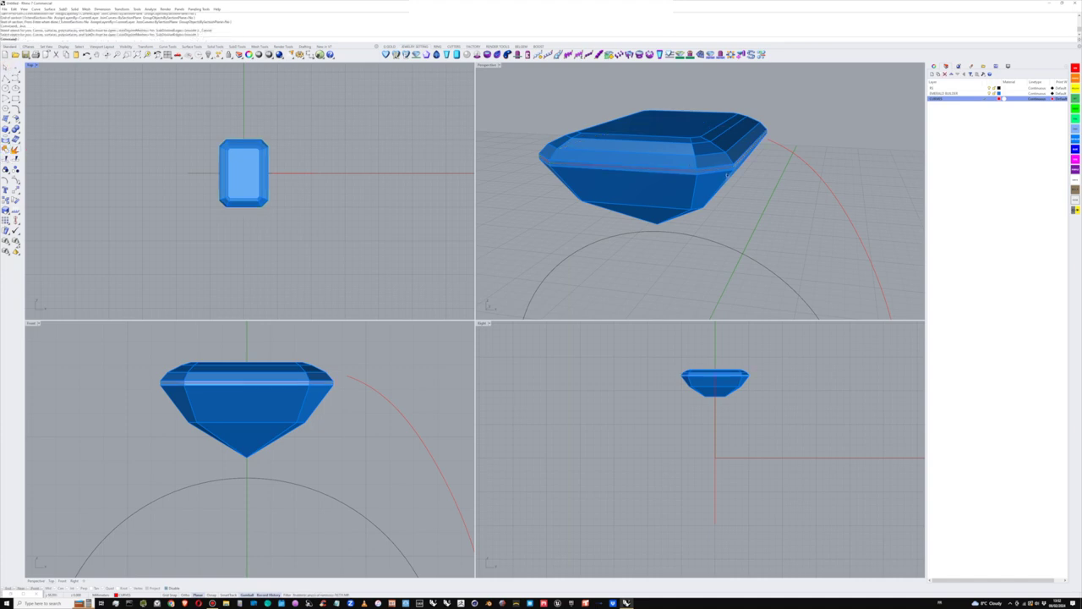
Step: Offset the closed girdle section curve outward by 1.7 mm in the Top view
click(721, 172)
click(737, 184)
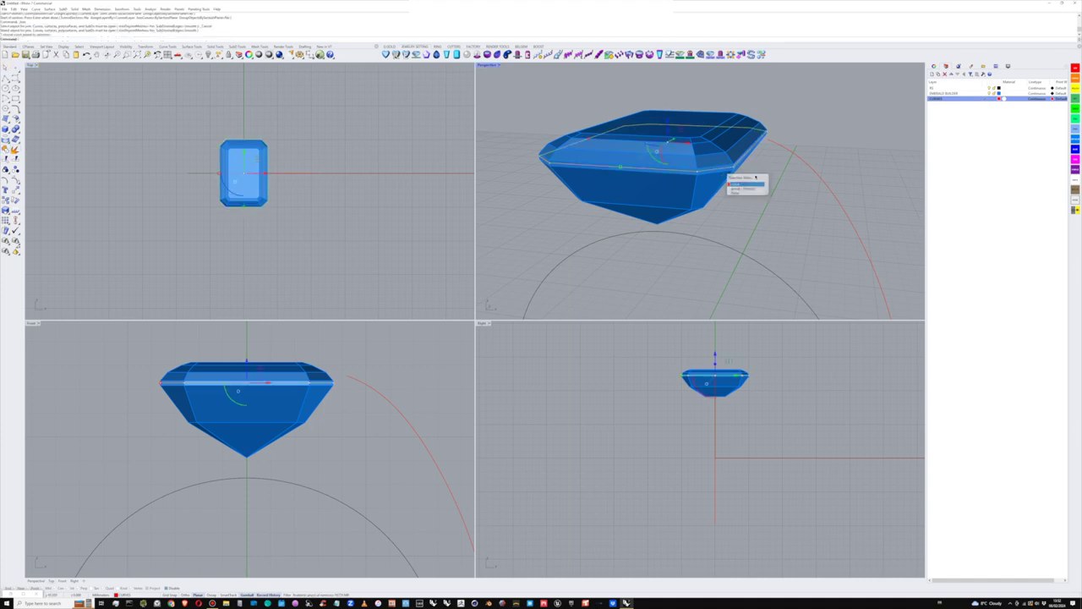
scroll(255, 162, up, 4)
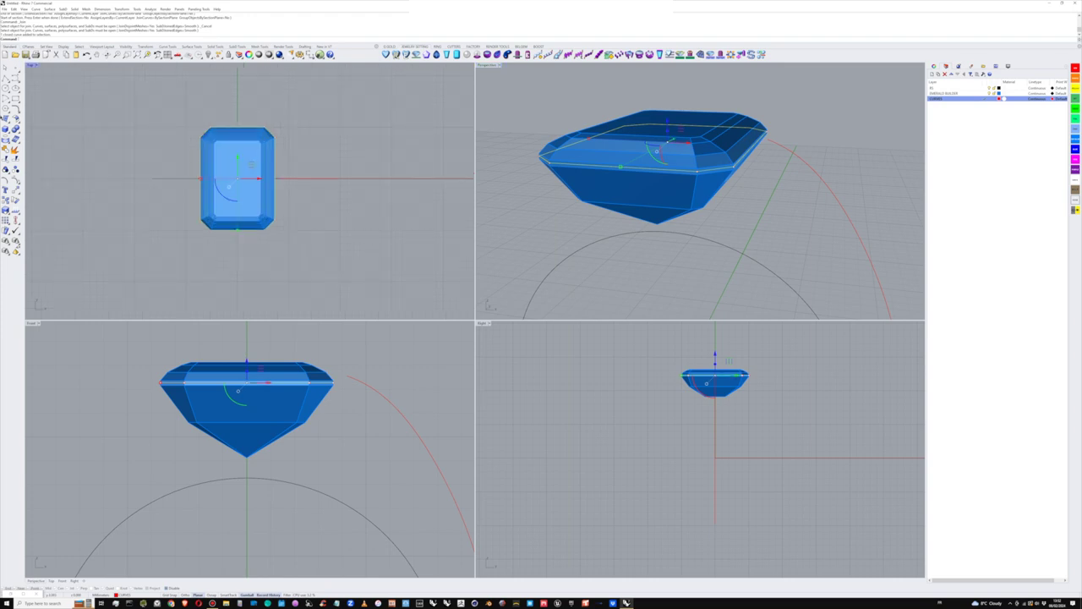
click(21, 111)
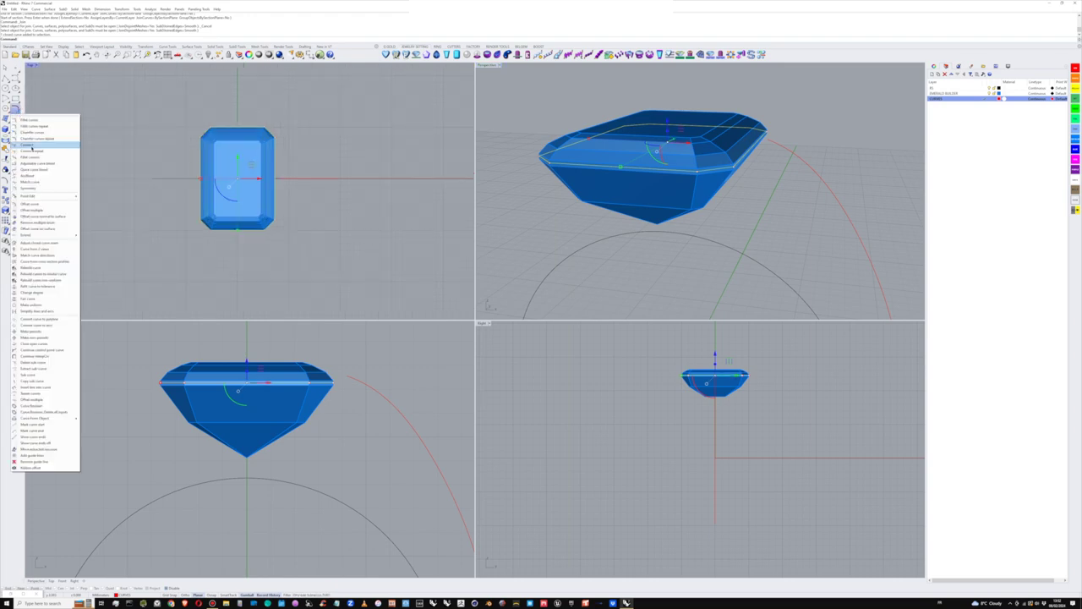
click(35, 204)
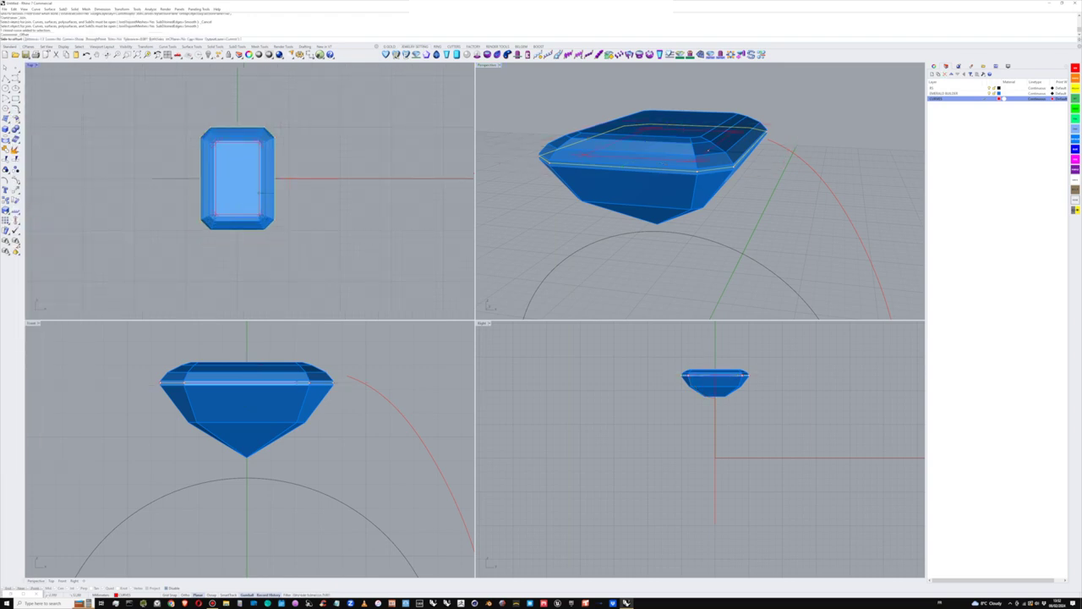
scroll(282, 140, up, 2)
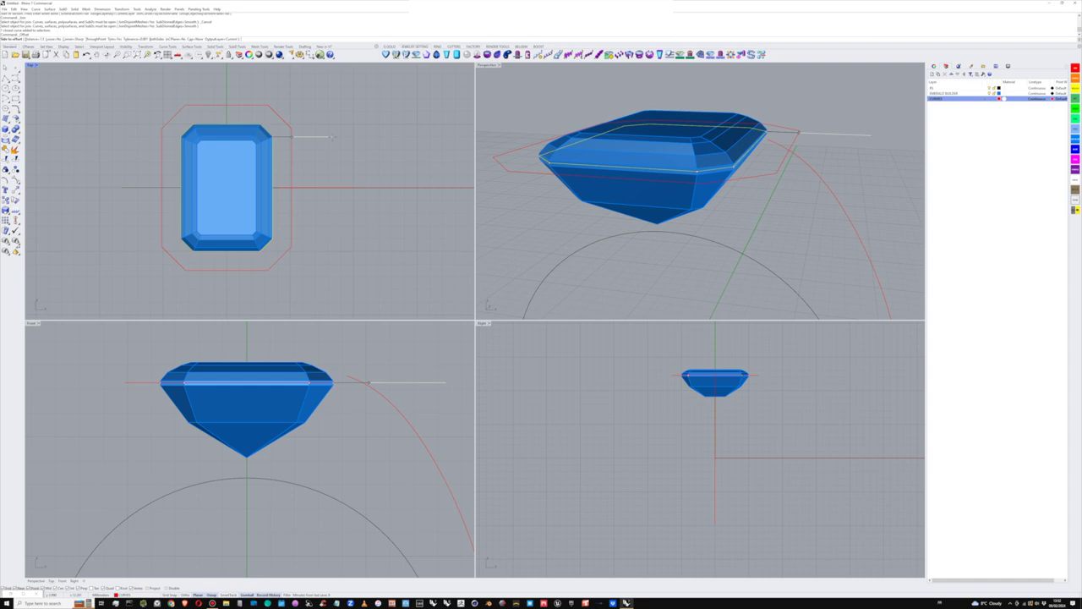
text(.9)
key(Return)
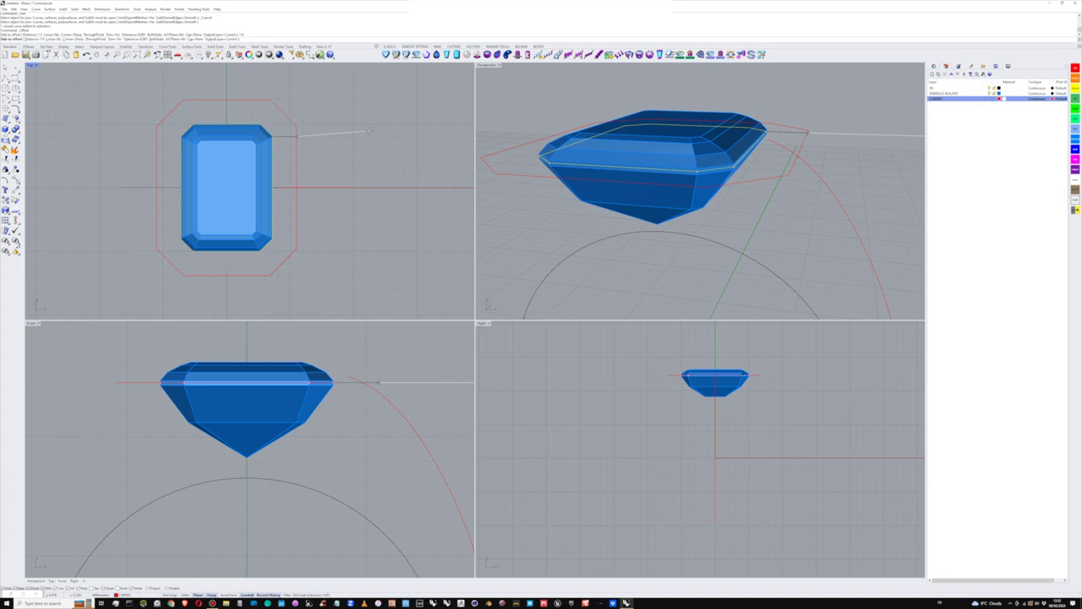
text(1)
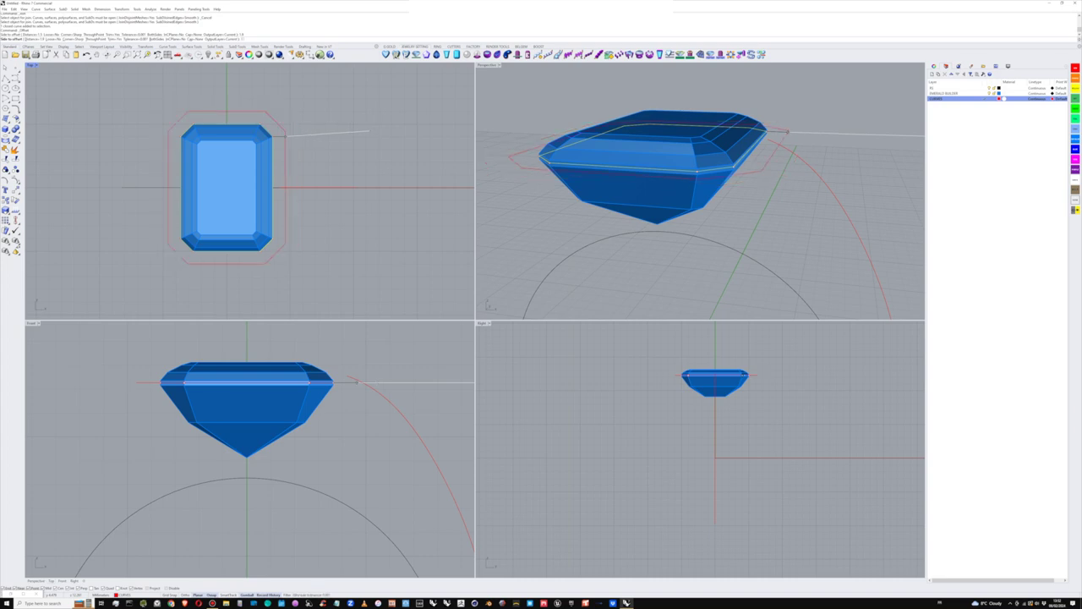
text(.7)
key(Return)
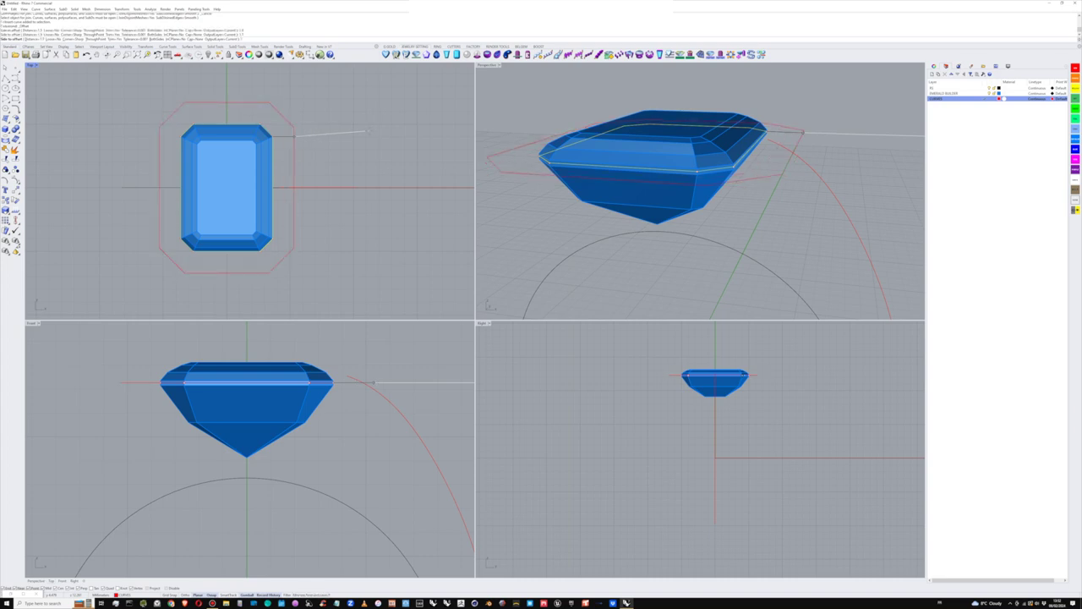
click(367, 130)
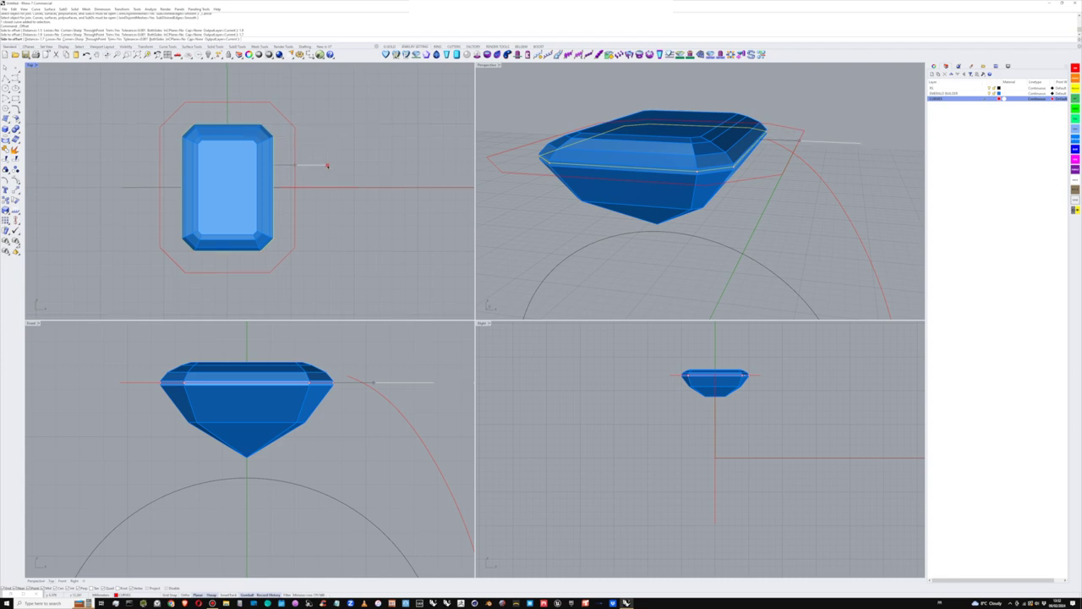
Step: Offset the girdle section curve outward by 0.2 mm to form a second outline close around the gem
scroll(277, 144, up, 2)
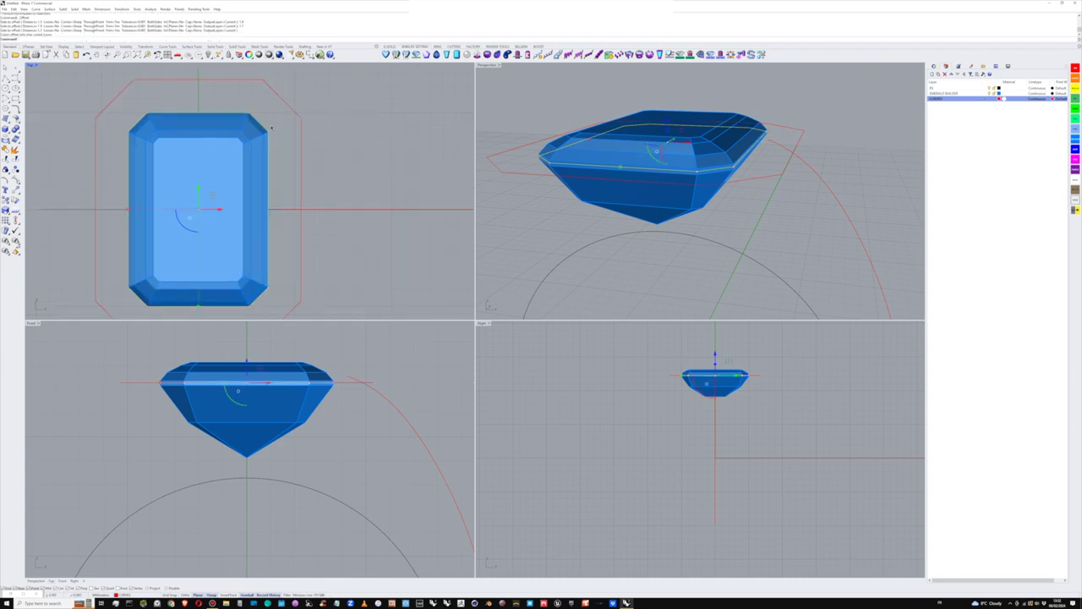
right_click(277, 130)
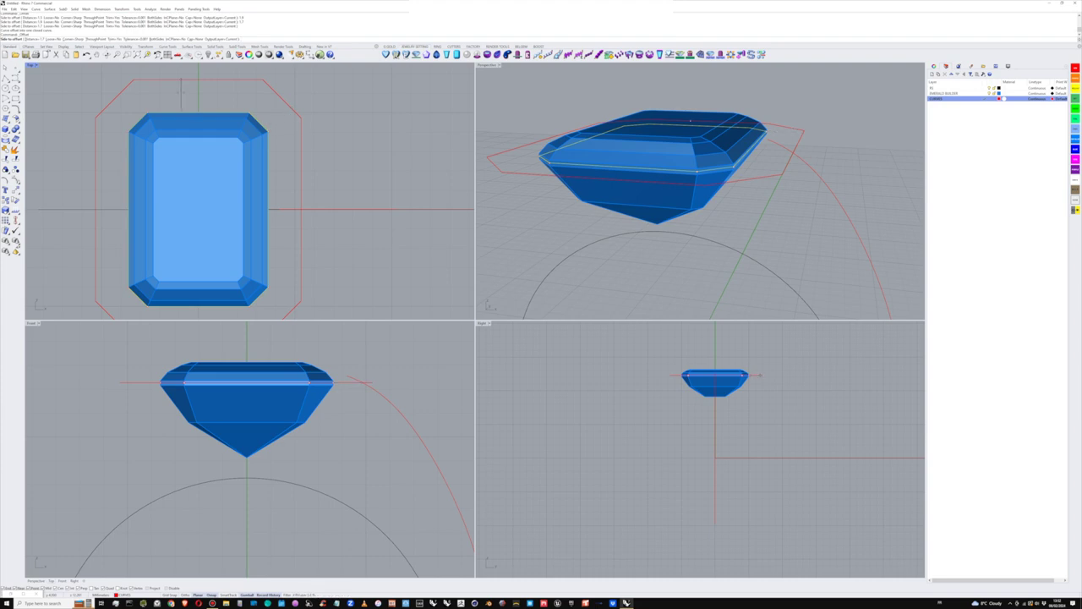
text(0.2)
click(311, 102)
click(311, 101)
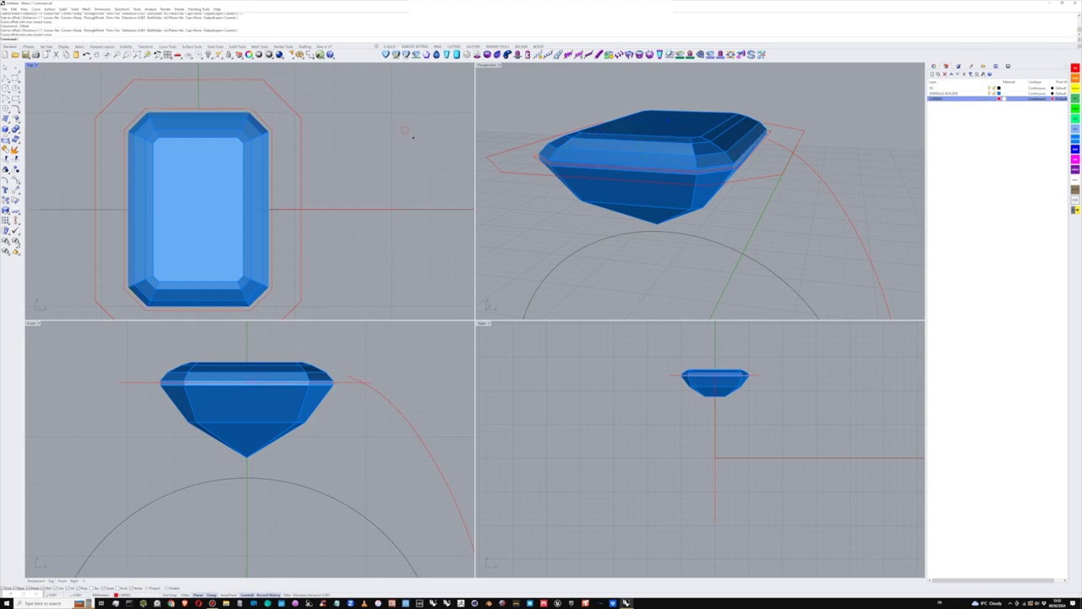
Step: Offset the larger girdle outline inward by 0.2 mm in the Top view
right_drag(664, 175, 690, 173)
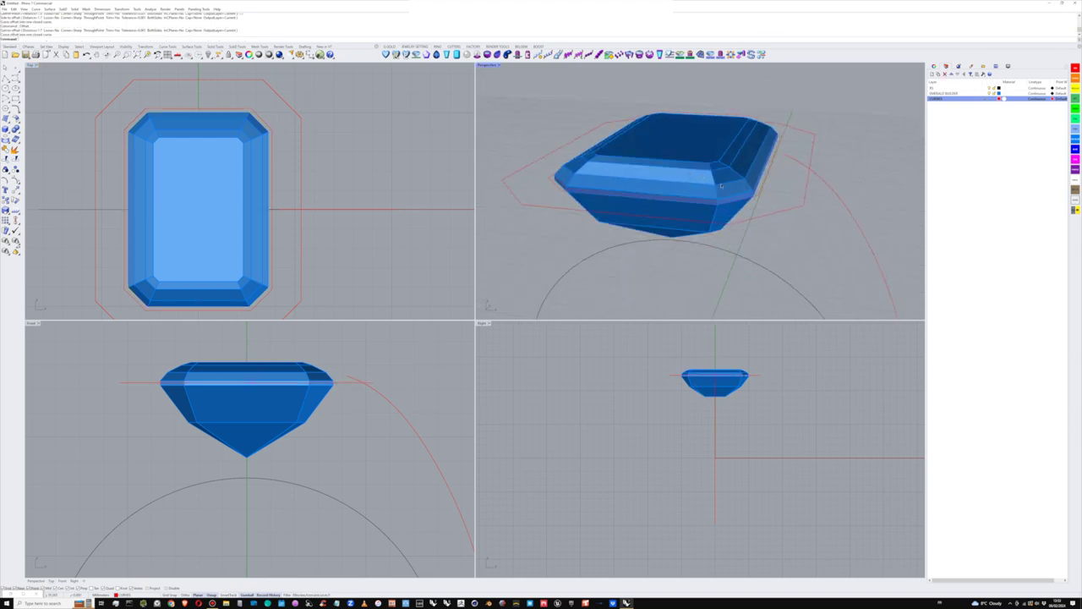
click(758, 191)
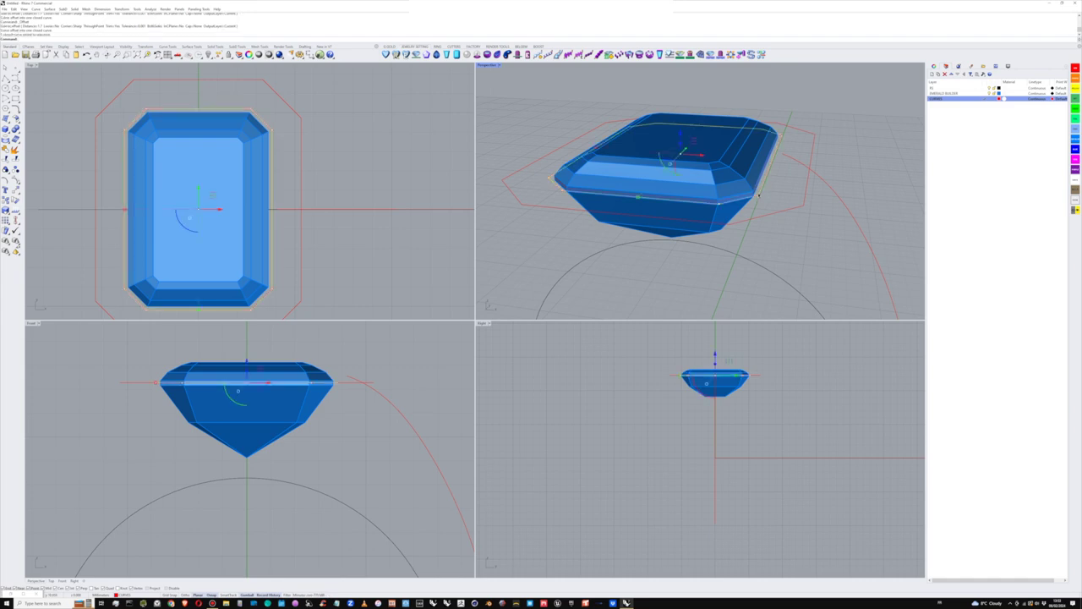
scroll(758, 194, up, 3)
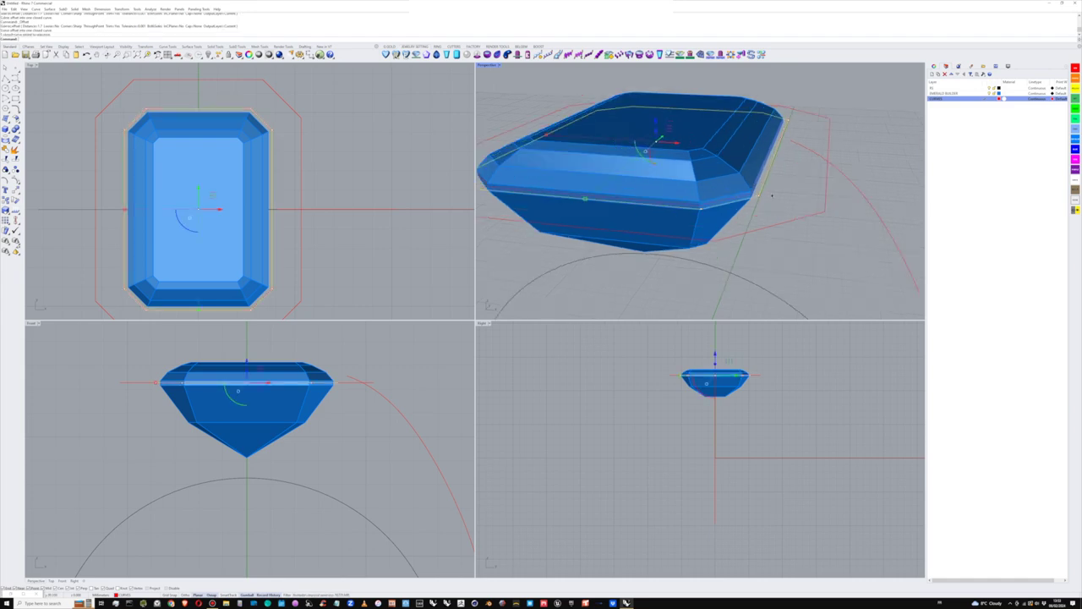
right_drag(774, 175, 787, 195)
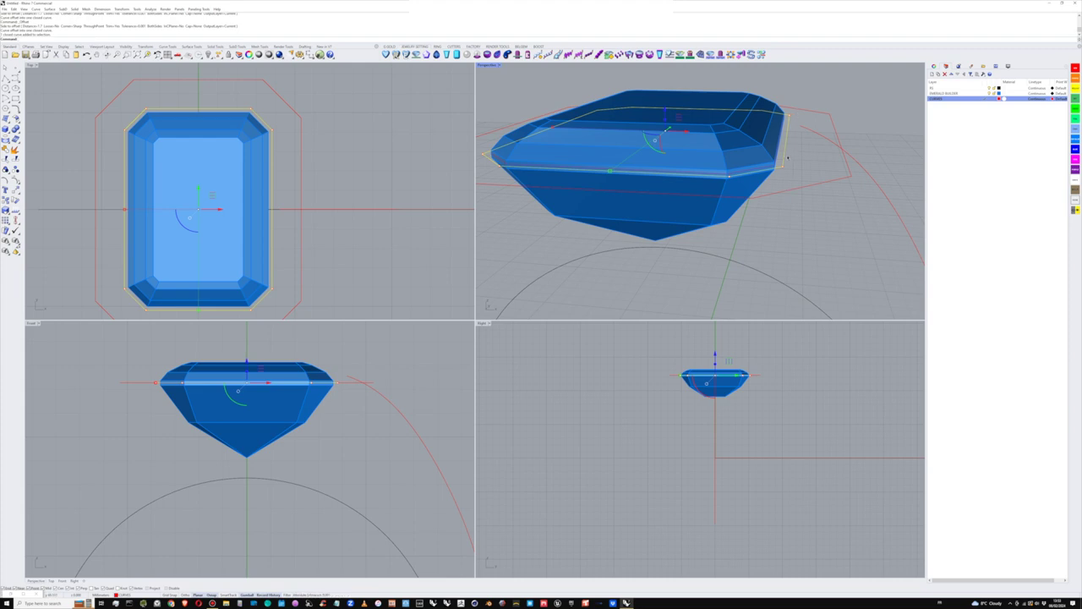
click(844, 159)
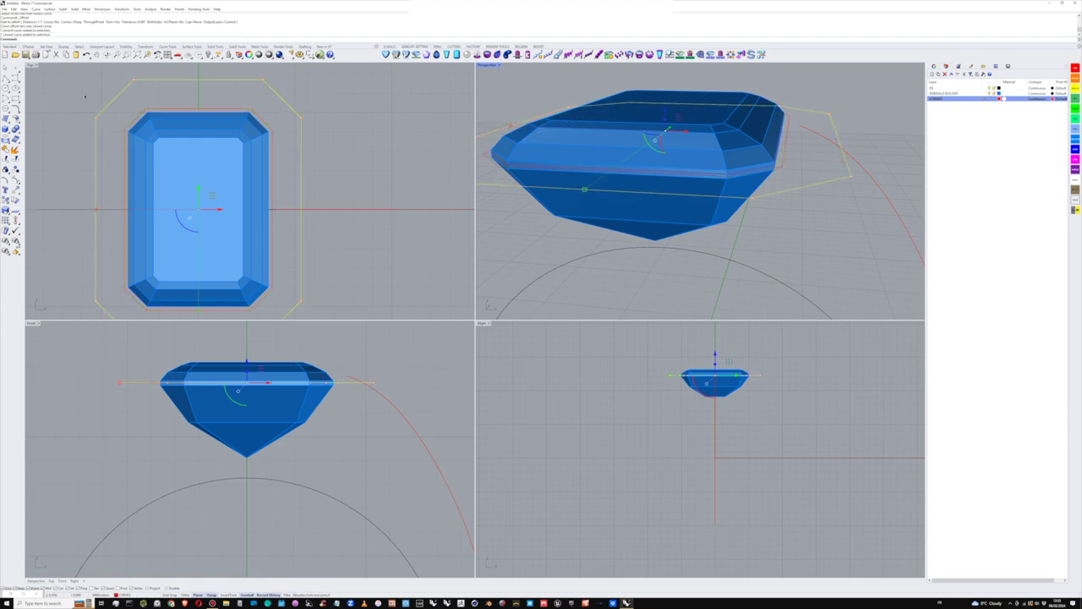
click(17, 112)
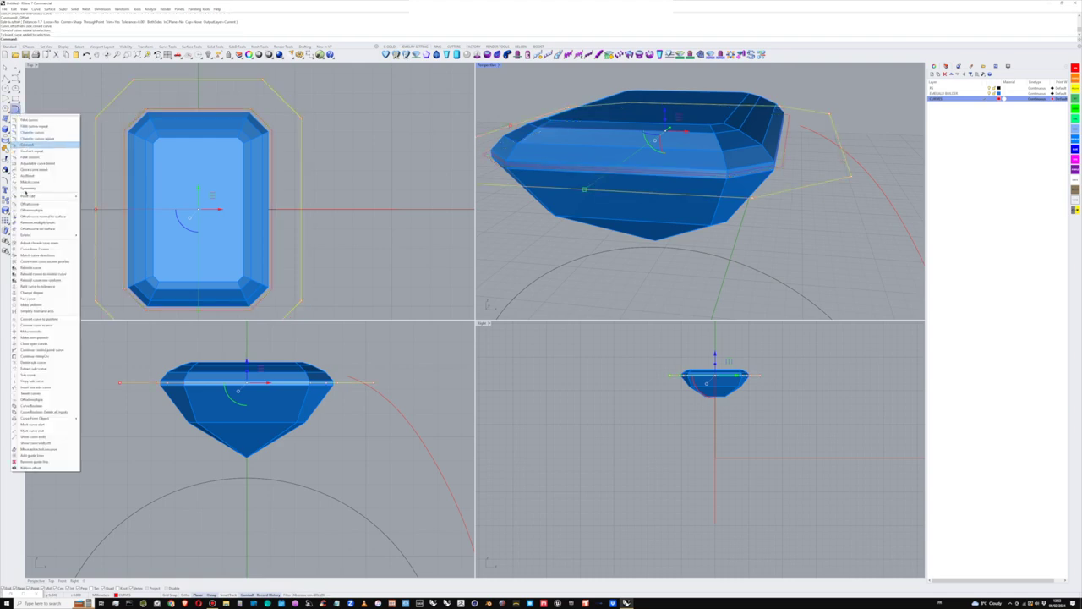
click(31, 204)
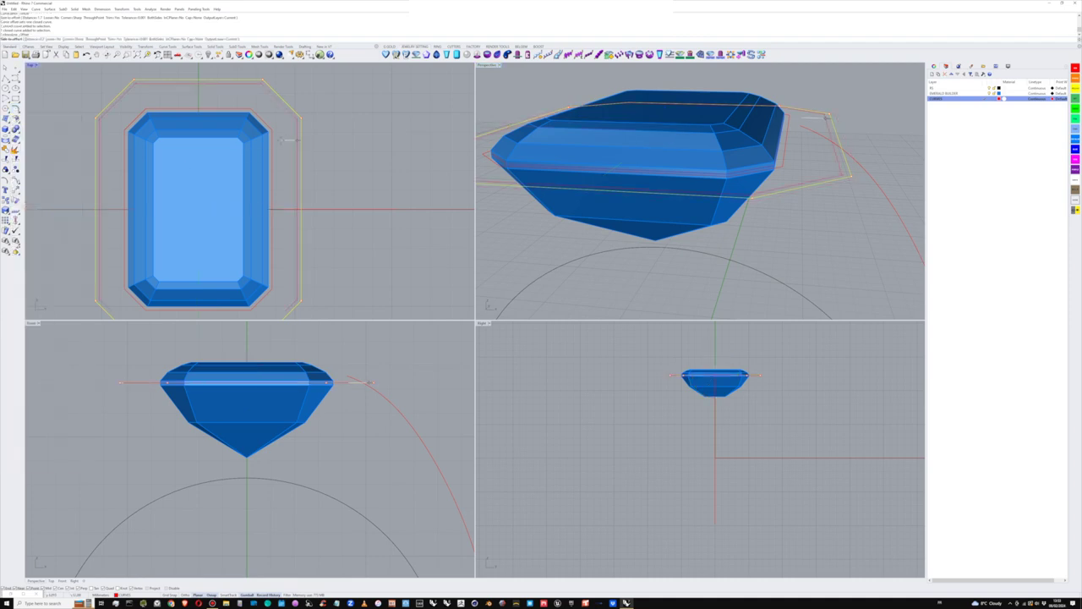
click(280, 140)
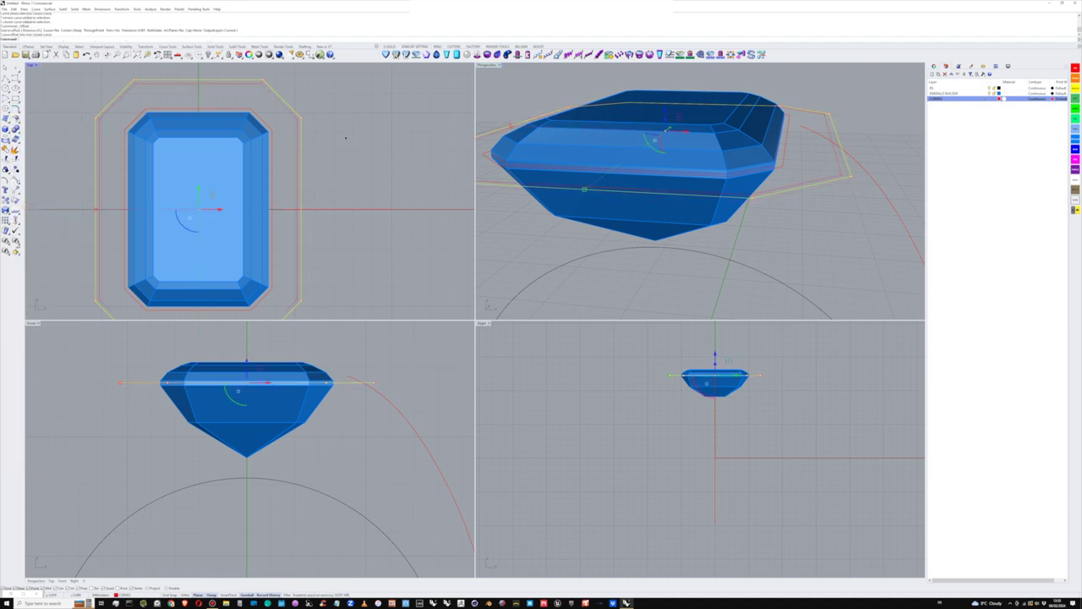
Step: Move the half curve's uppermost control point onto the side of the larger girdle outline, snapping to it, and deselect everything
click(855, 107)
right_drag(854, 107, 818, 126)
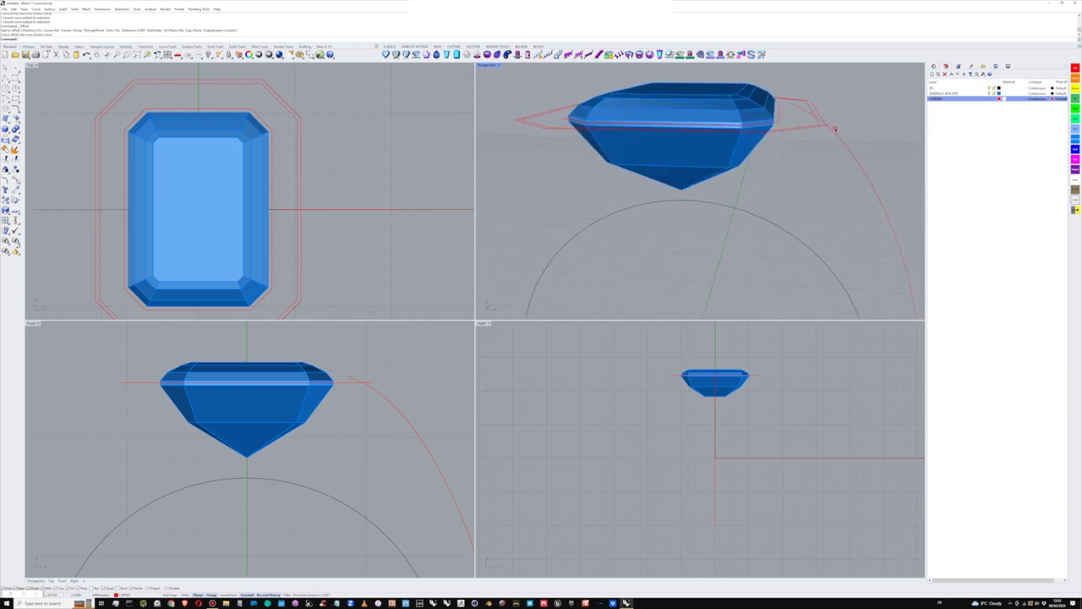
click(834, 128)
scroll(423, 348, up, 2)
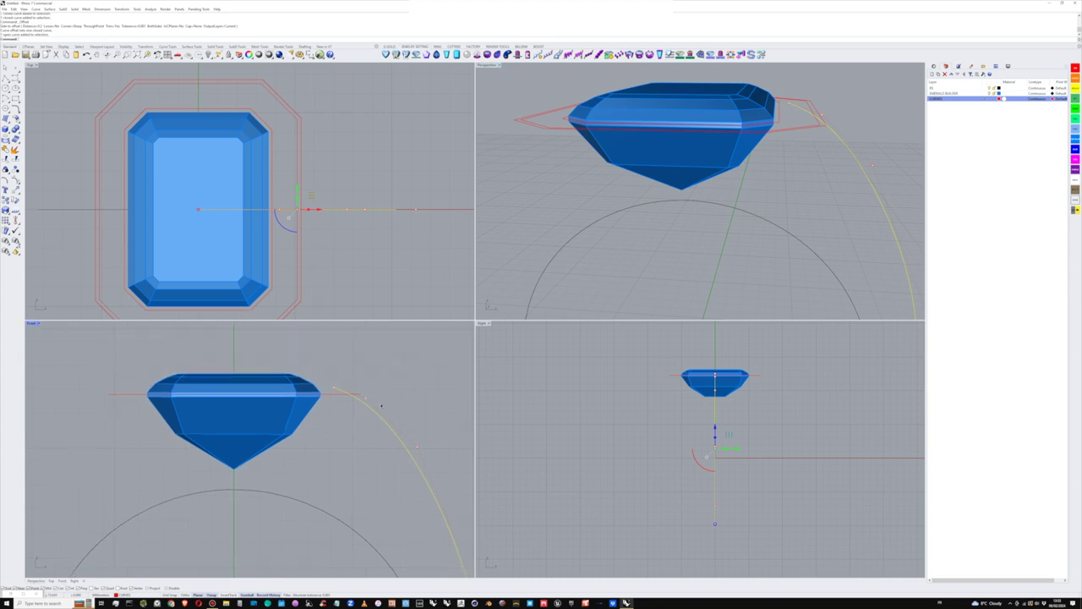
click(324, 386)
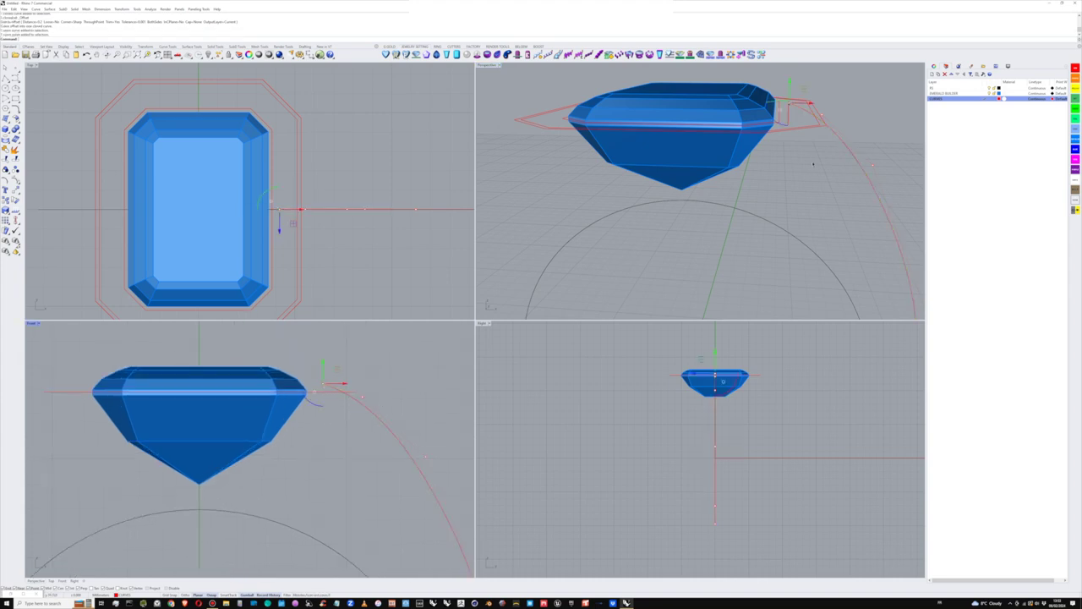
right_drag(813, 164, 742, 165)
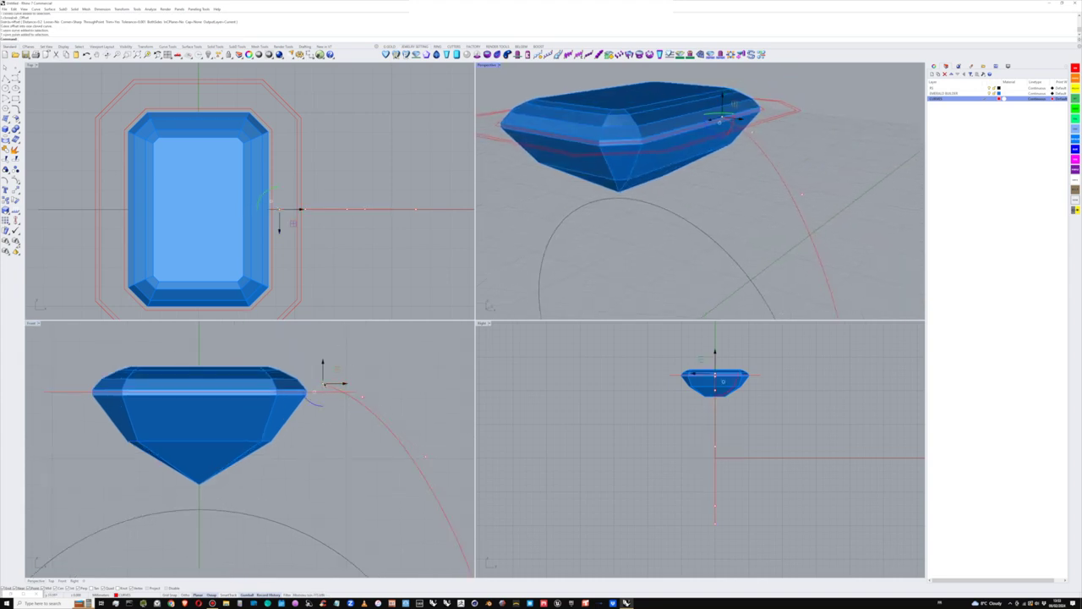
drag(324, 385, 747, 126)
click(411, 393)
key(Escape)
Step: Rail Revolve the half curve along the outermost girdle outline, using a vertical axis from the origin (0) up through the gem
scroll(372, 392, down, 12)
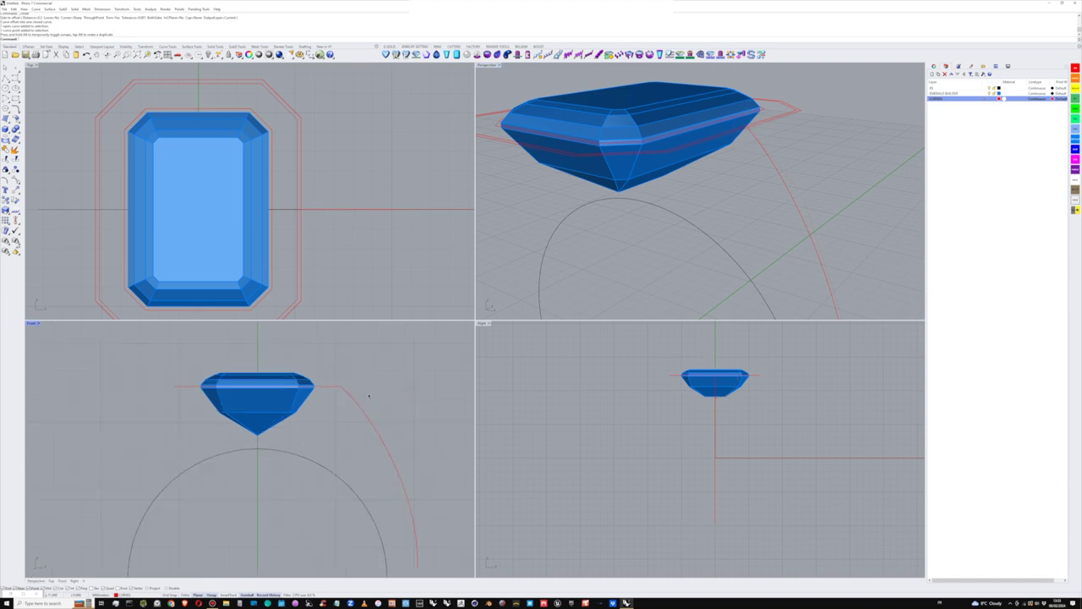
right_drag(380, 394, 379, 402)
scroll(691, 167, down, 5)
right_drag(691, 167, 717, 174)
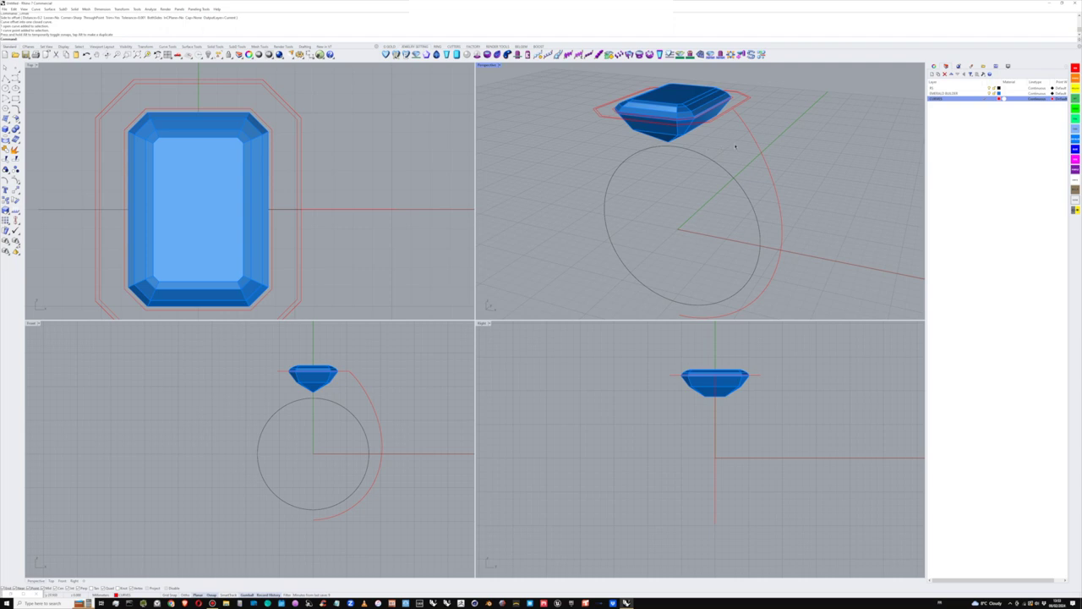
right_drag(734, 146, 706, 126)
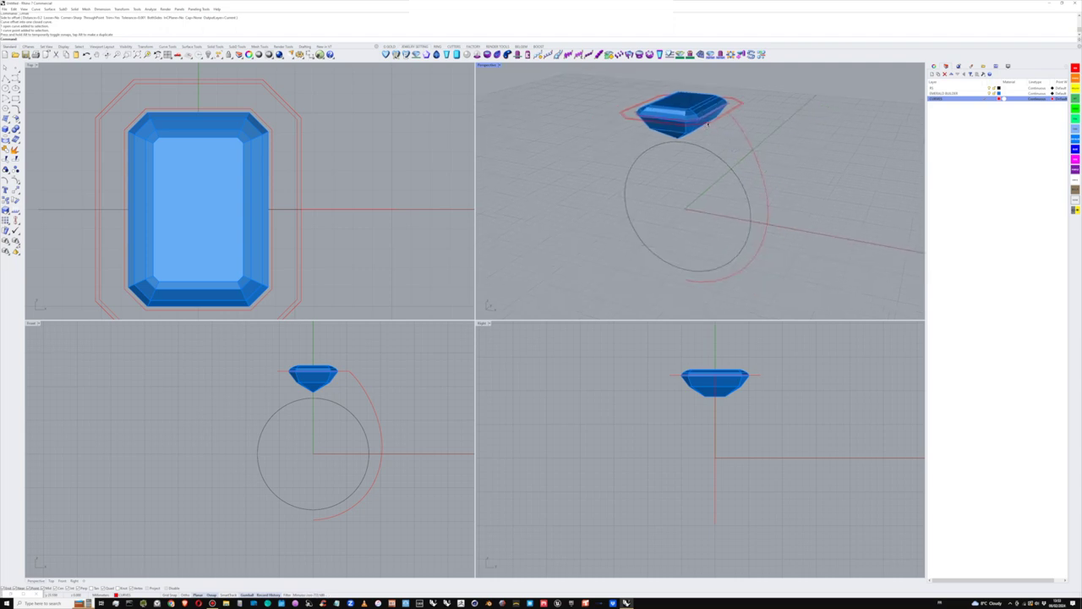
right_drag(721, 150, 739, 141)
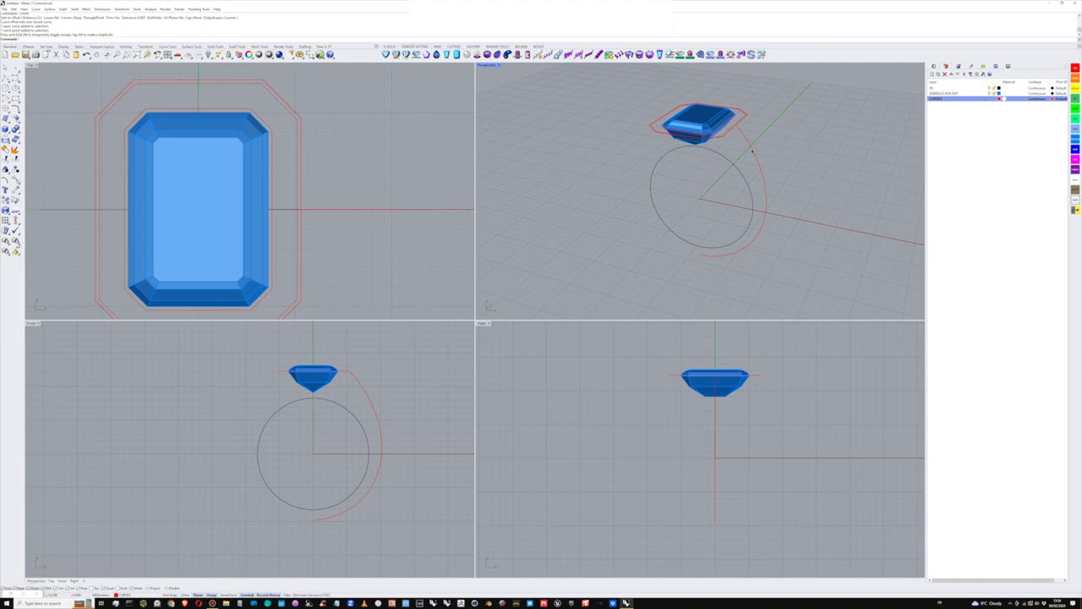
scroll(316, 245, down, 3)
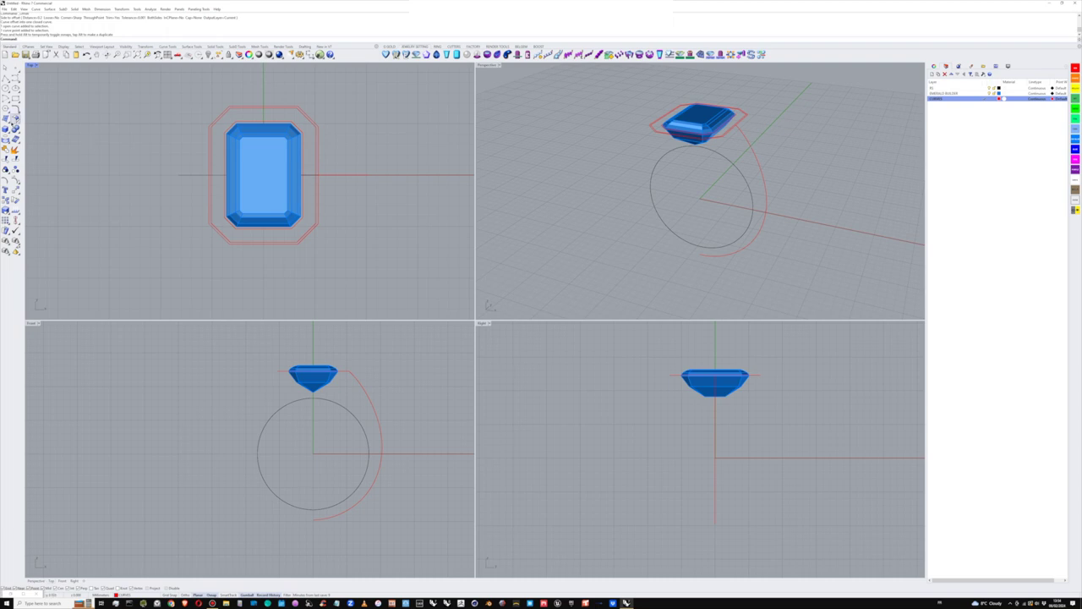
click(8, 122)
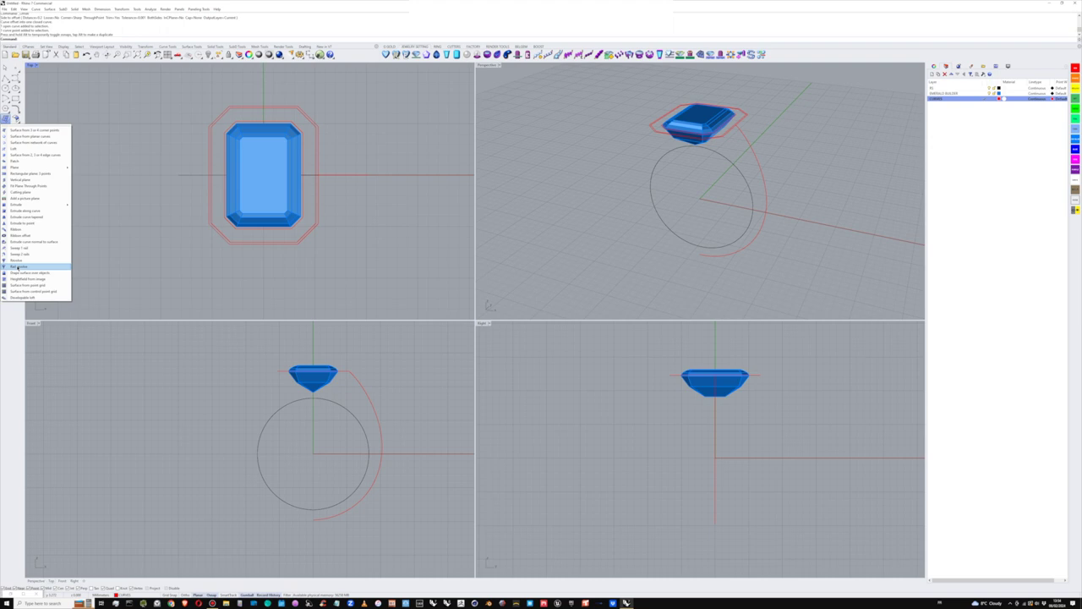
click(18, 268)
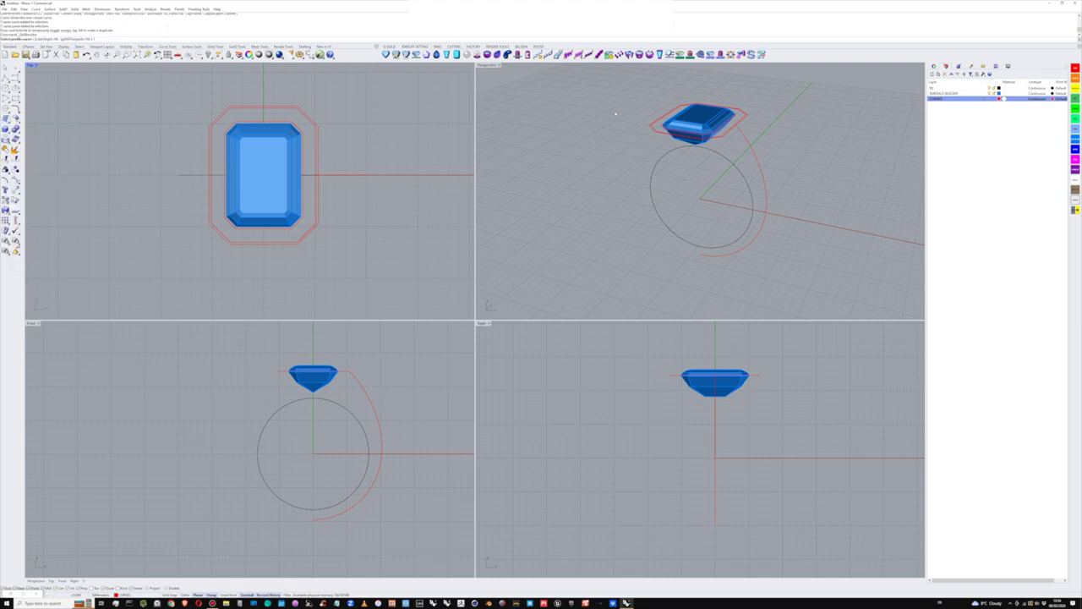
click(744, 135)
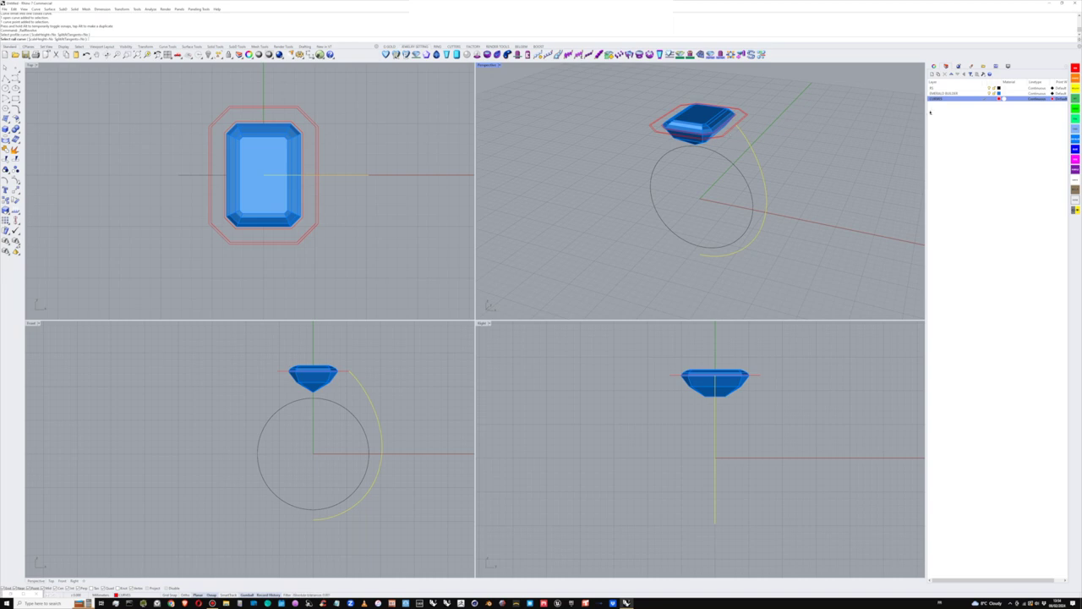
click(733, 132)
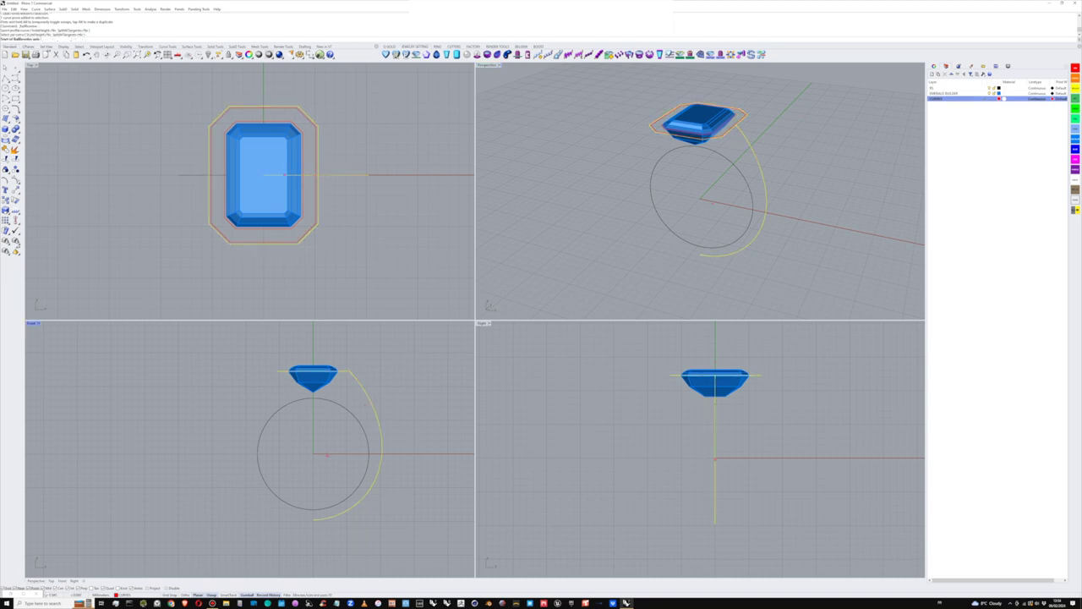
text(0)
key(Return)
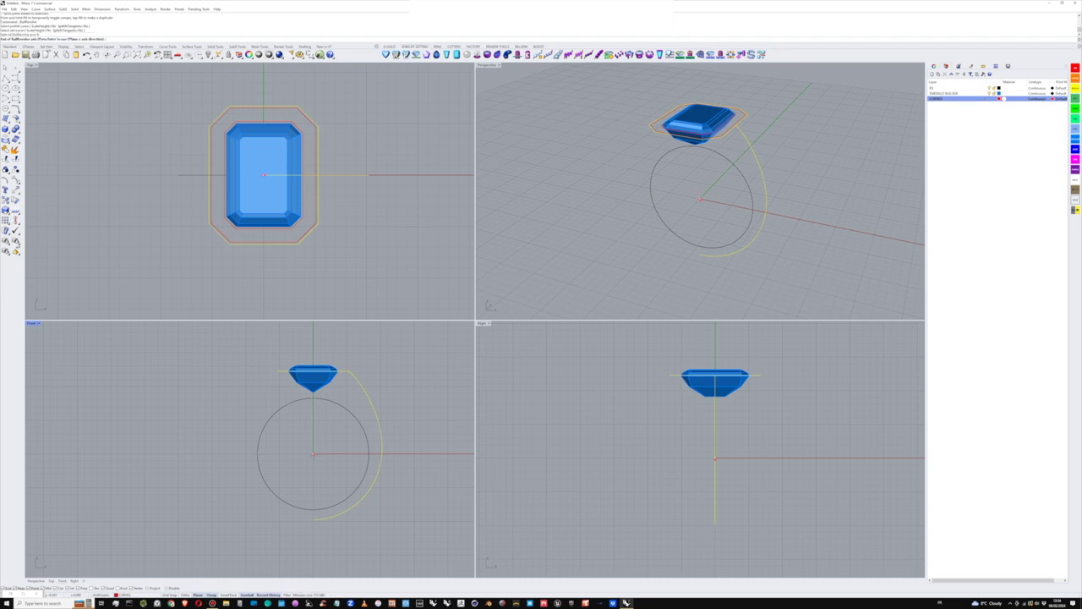
scroll(313, 413, down, 4)
right_drag(312, 412, 302, 460)
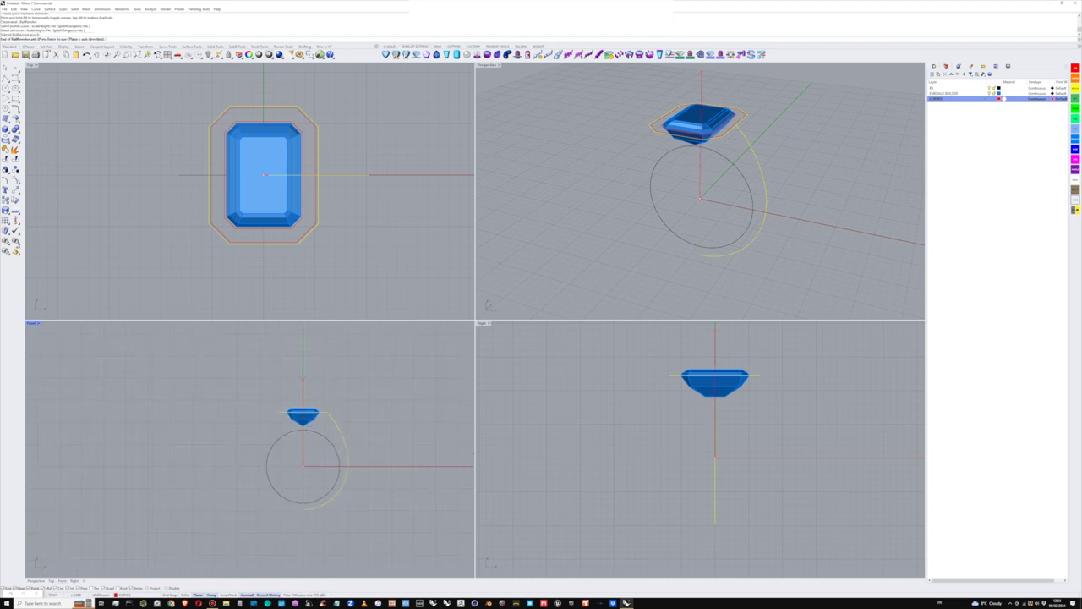
click(302, 368)
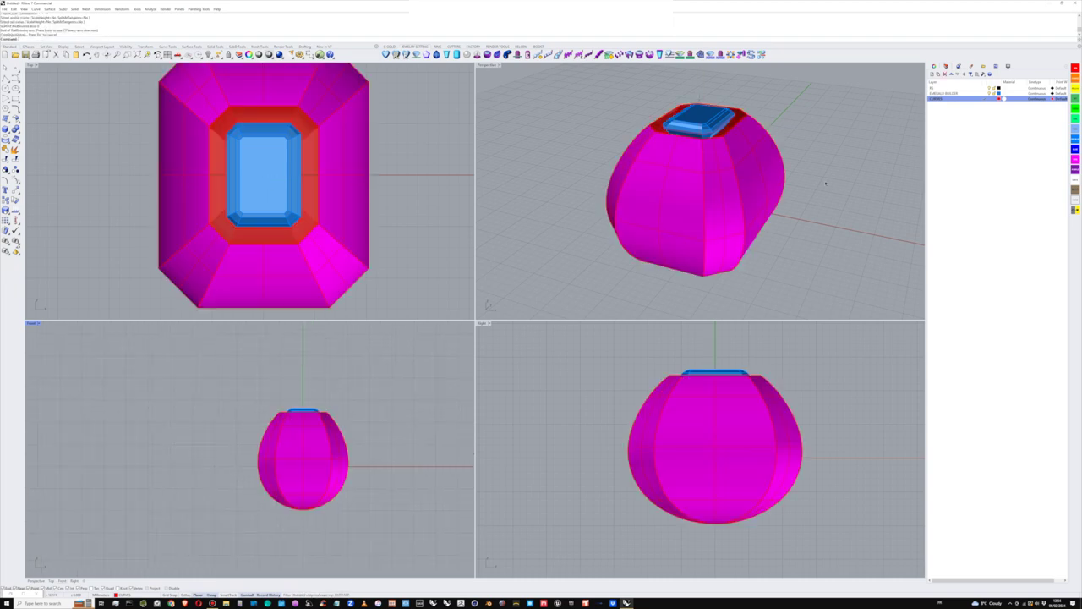
Step: Set the Right viewport's display mode to Ghosted
right_drag(618, 183, 732, 191)
scroll(719, 178, up, 2)
scroll(718, 178, down, 2)
click(490, 323)
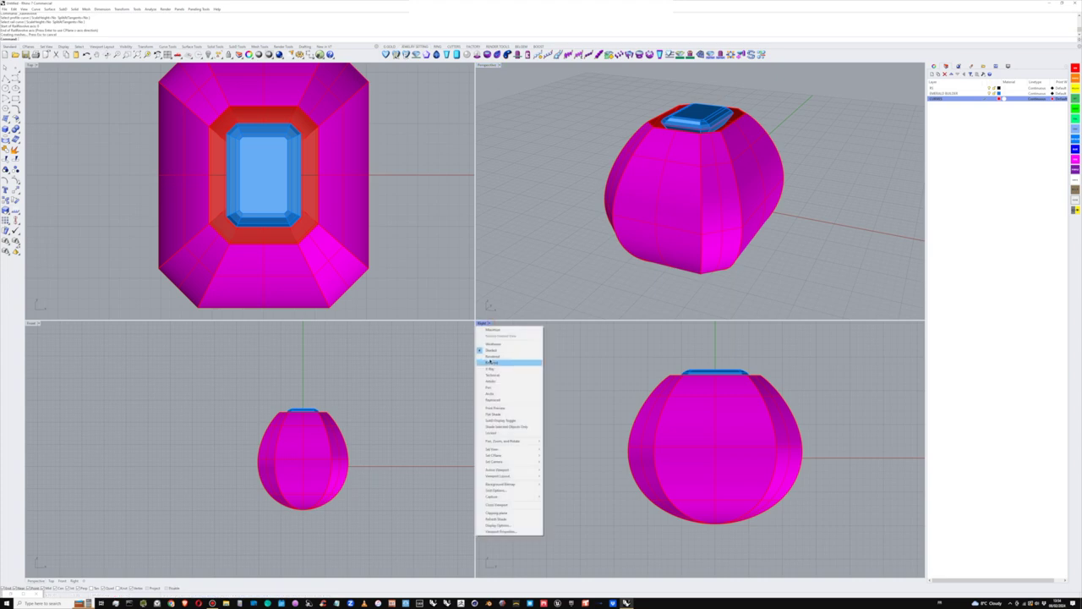
click(495, 362)
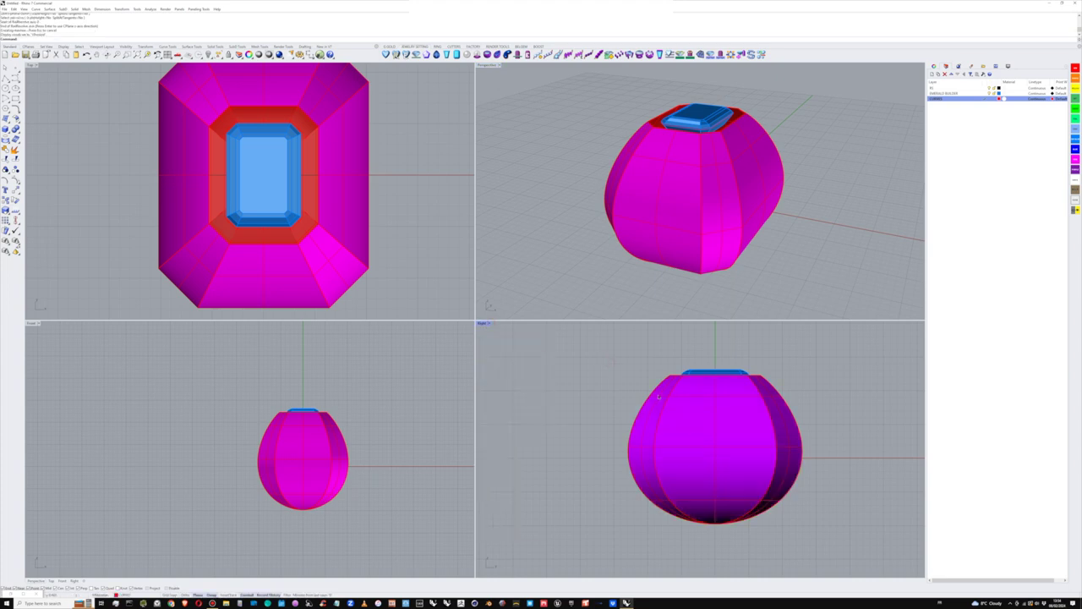
Step: Flip the surface direction of the revolved polysurface, accept the history warning and deselect the object
click(695, 437)
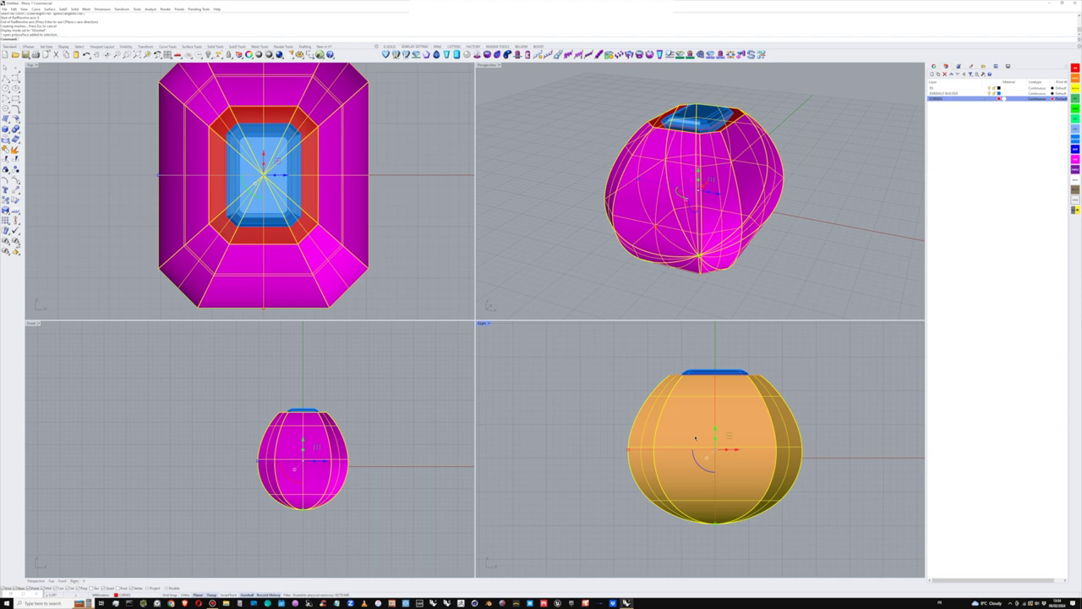
text(flip)
key(Return)
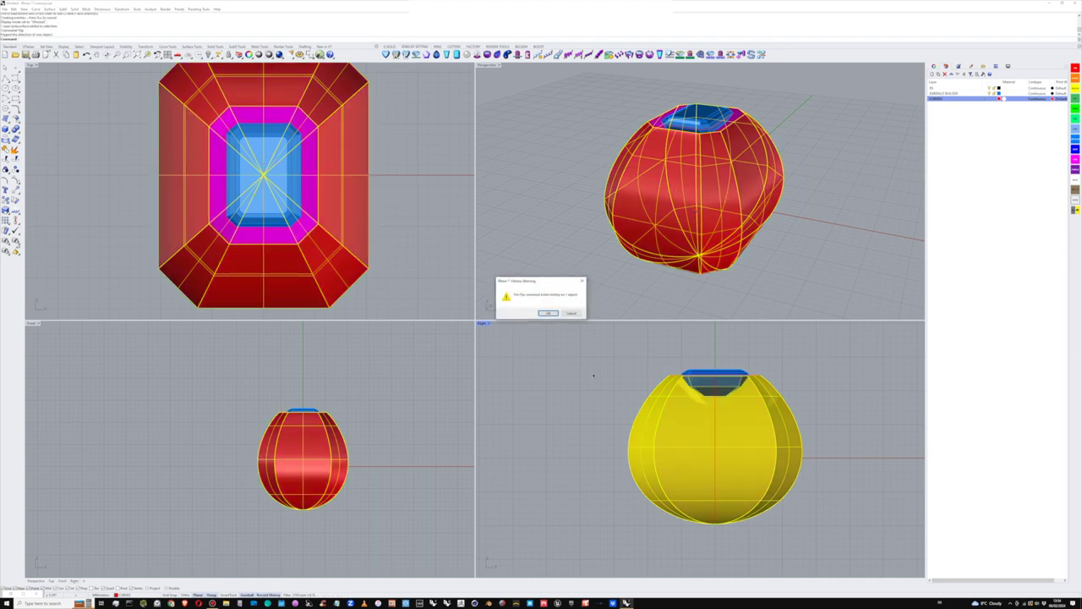
click(556, 314)
click(626, 292)
right_drag(648, 285, 666, 292)
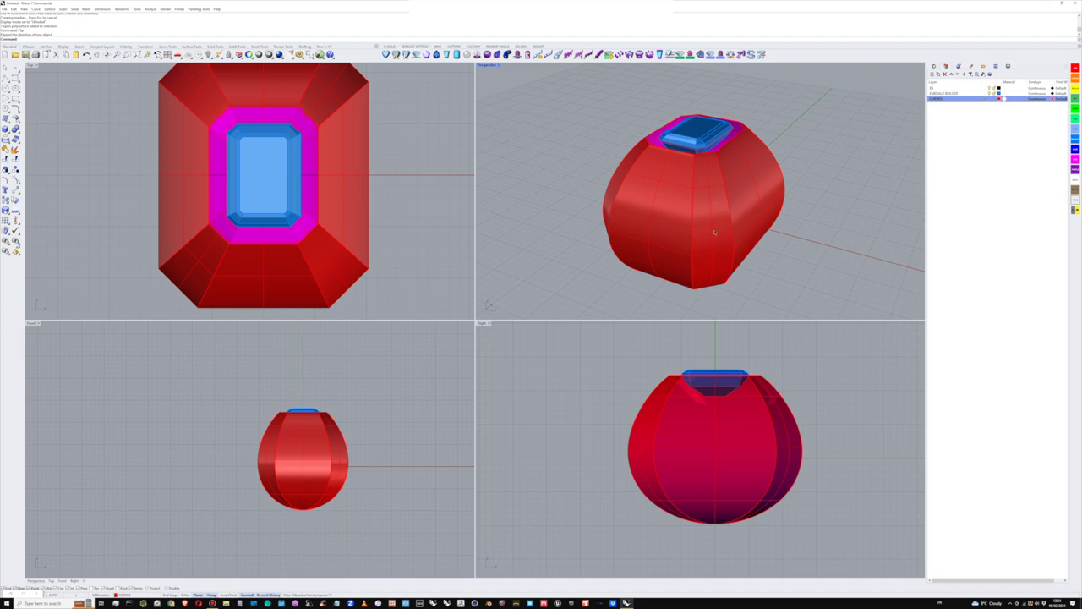
click(714, 232)
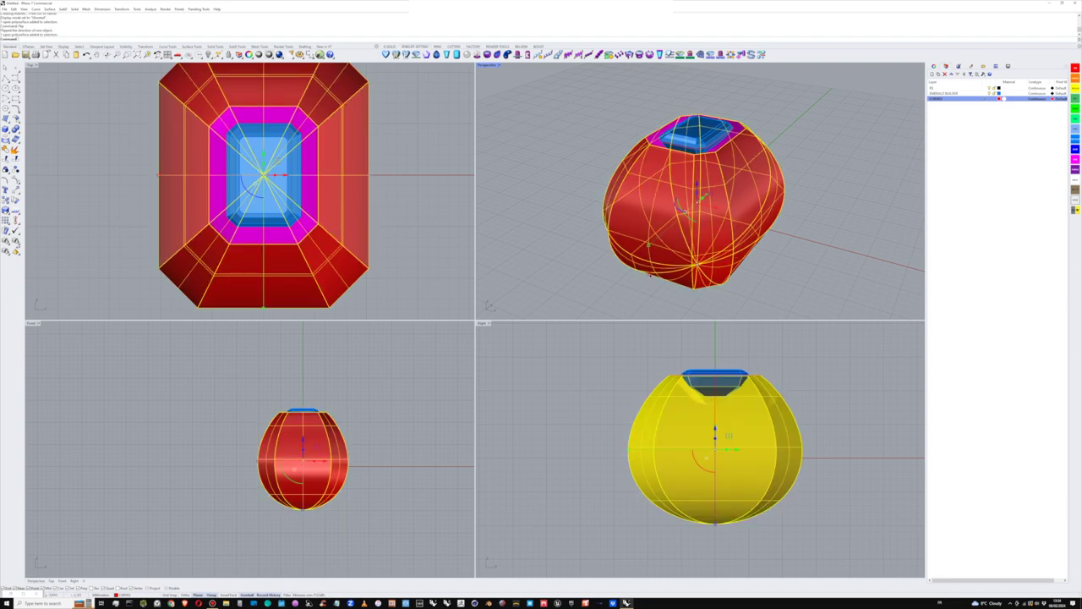
click(849, 189)
Step: Select the finger-size circle through its layer and extrude it along the Y direction into a cylinder extending well beyond the ring body
click(983, 88)
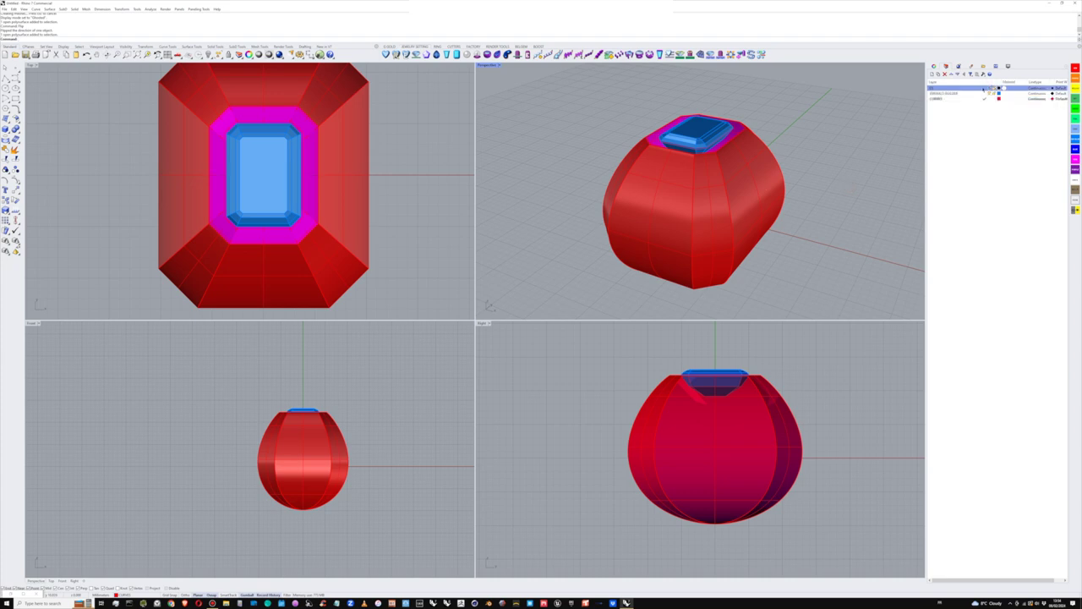
right_click(991, 88)
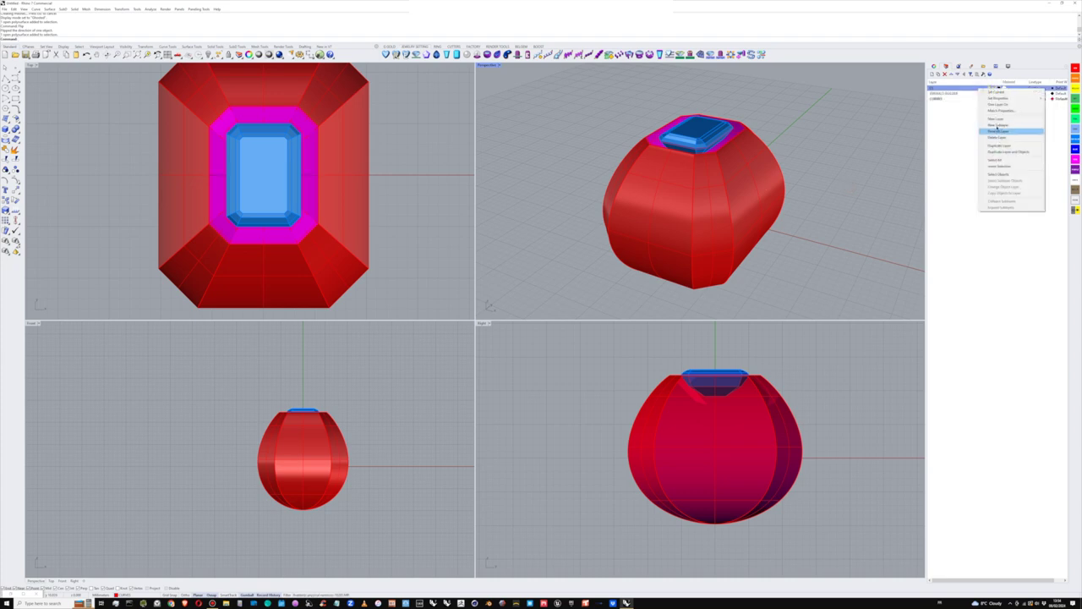
click(999, 173)
right_drag(680, 202, 635, 228)
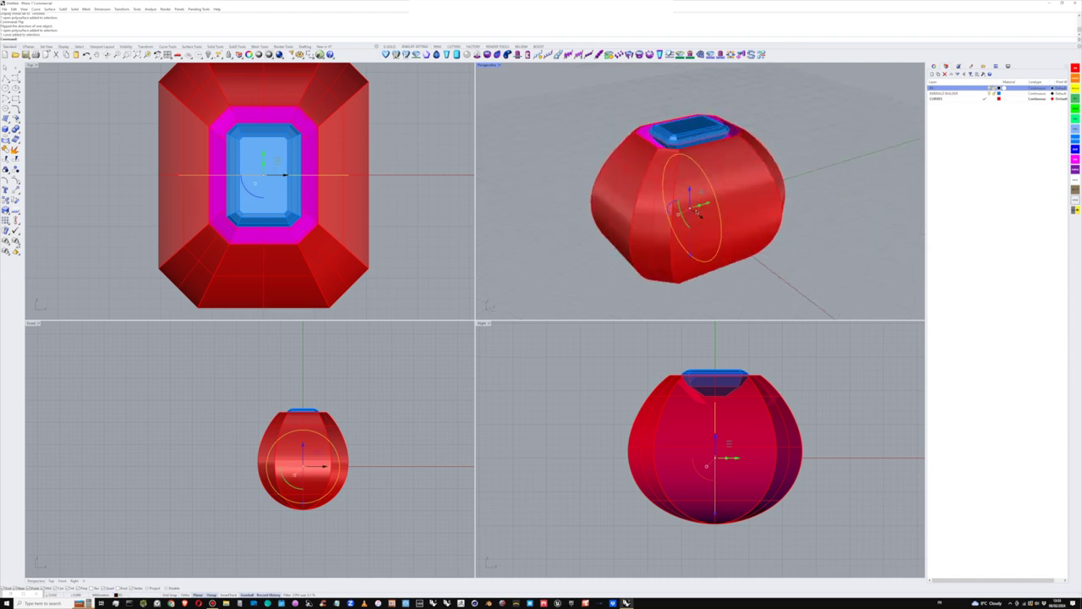
drag(698, 207, 895, 152)
scroll(837, 169, down, 4)
Step: Assign the extruded cylinder to the same layer as the finger-size circle
click(829, 165)
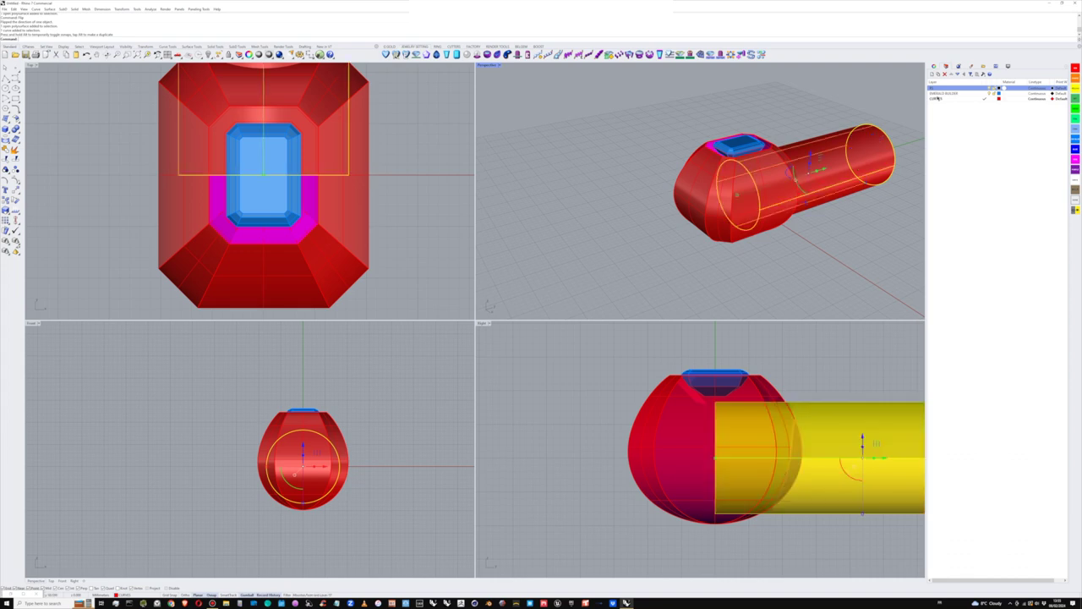
right_click(943, 89)
click(949, 185)
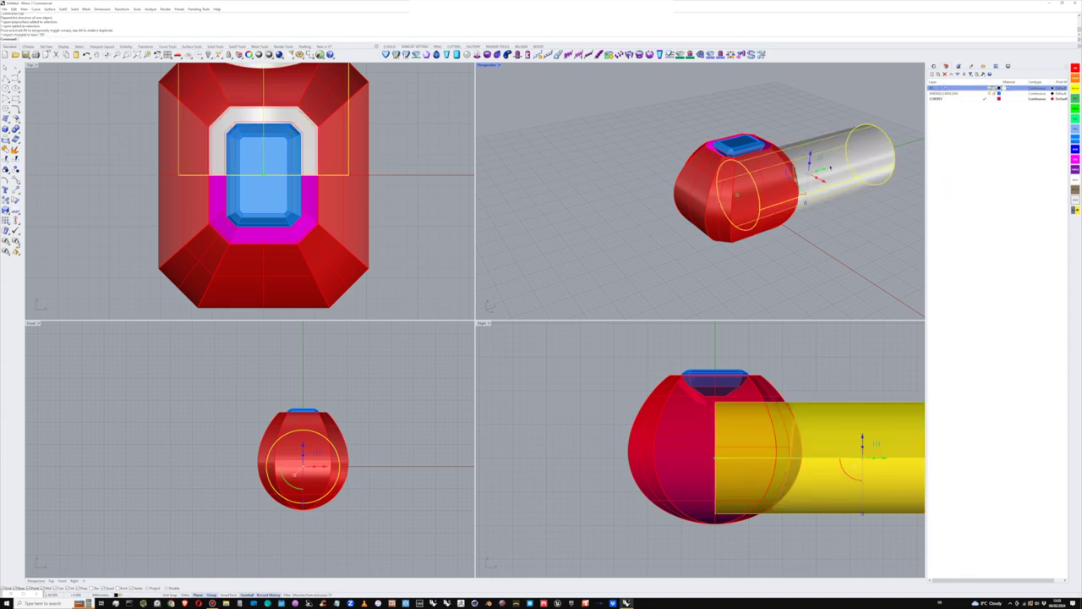
Step: Move the finger-hole cylinder along its axis until it is centred through the ring body and protrudes on both sides
drag(825, 169, 737, 195)
click(543, 313)
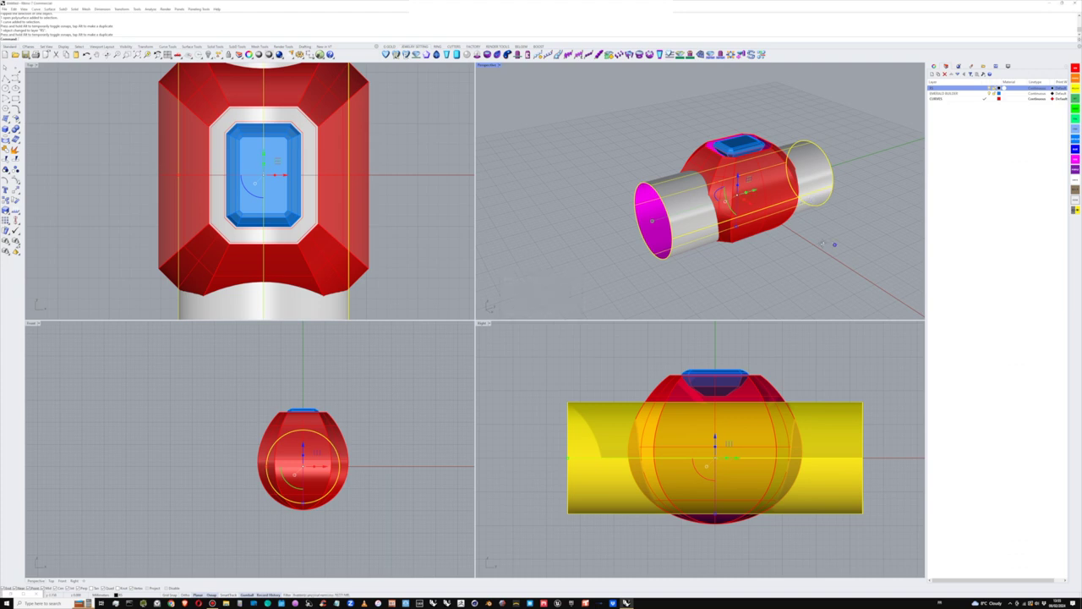
right_drag(833, 242, 757, 185)
scroll(757, 184, up, 2)
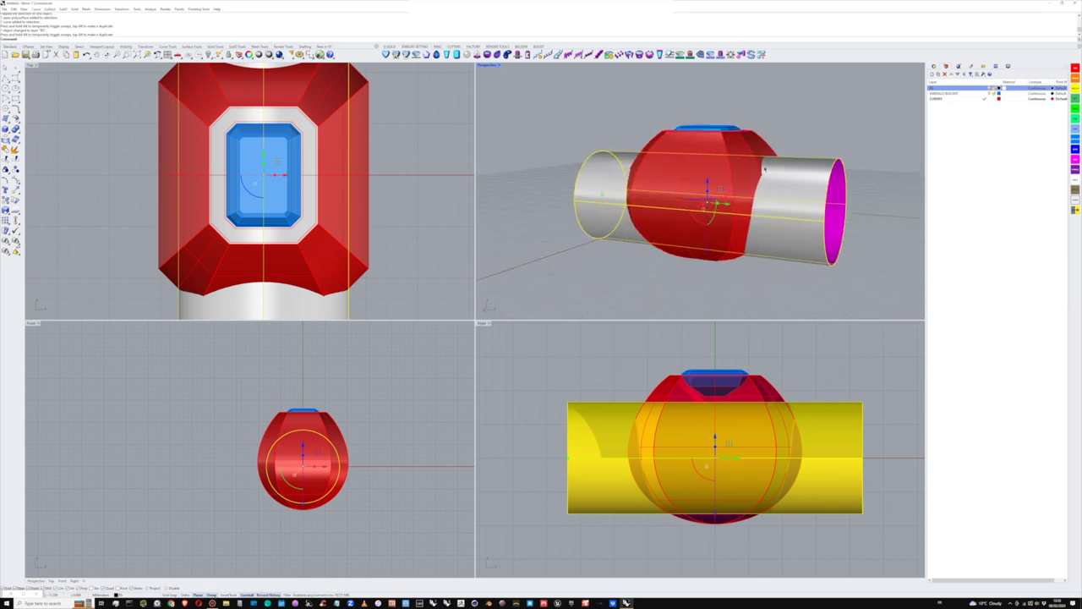
scroll(747, 247, down, 4)
right_drag(747, 246, 766, 249)
Step: Apply a CageEdit to the red ring body using its bounding box, world coordinates, four points per direction and the global region
click(755, 232)
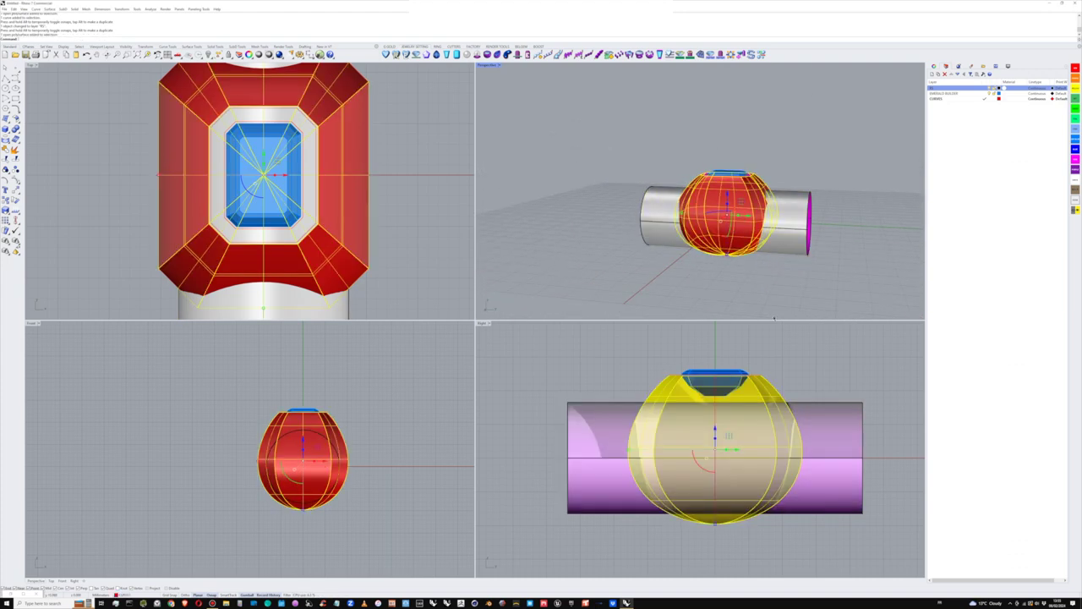
click(77, 9)
mouse_move(116, 12)
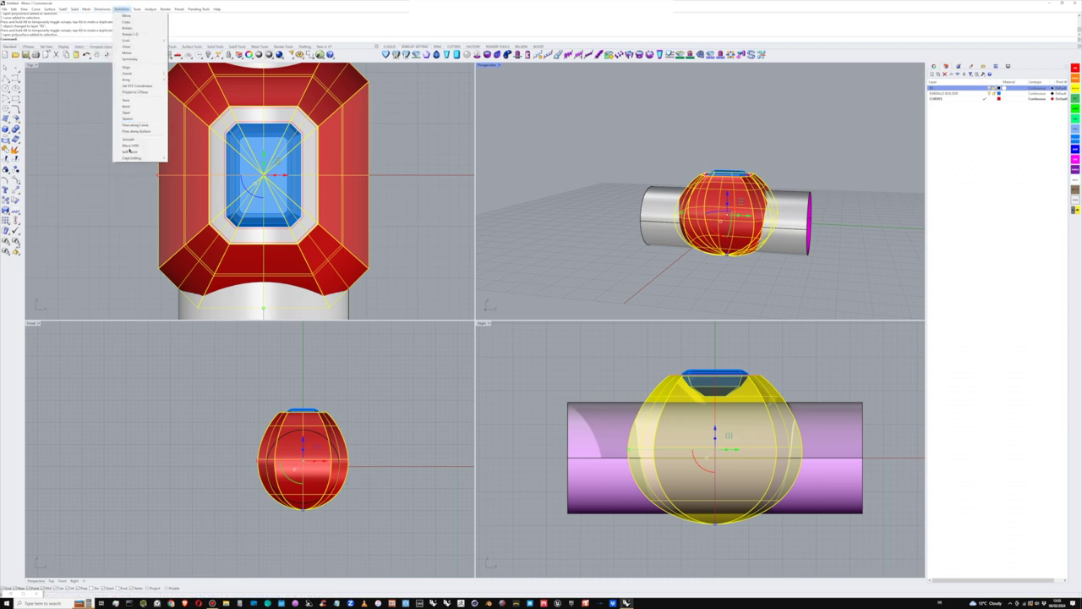
mouse_move(135, 158)
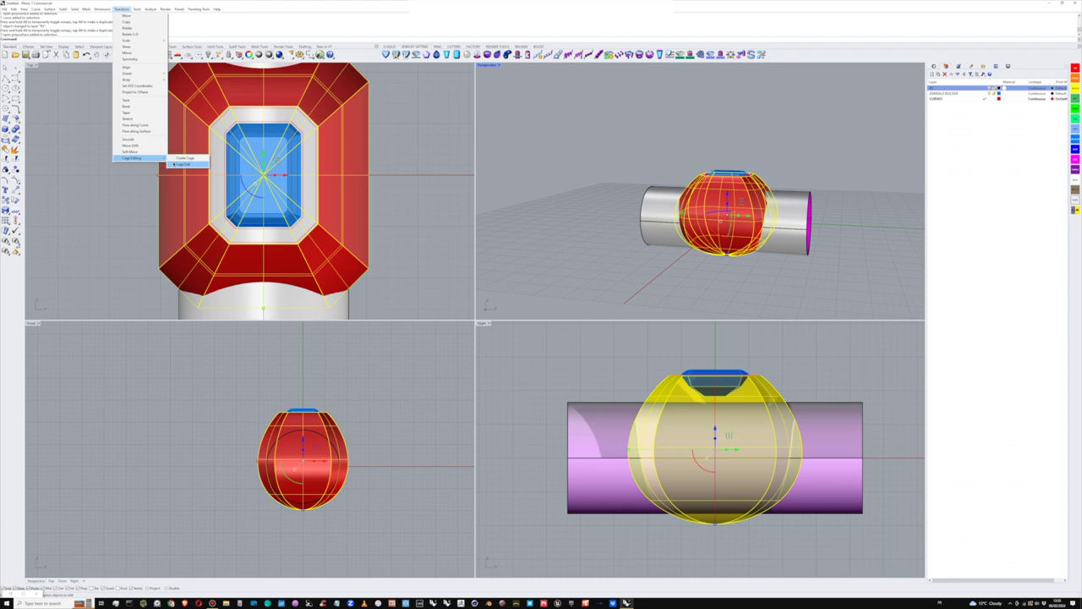
click(179, 164)
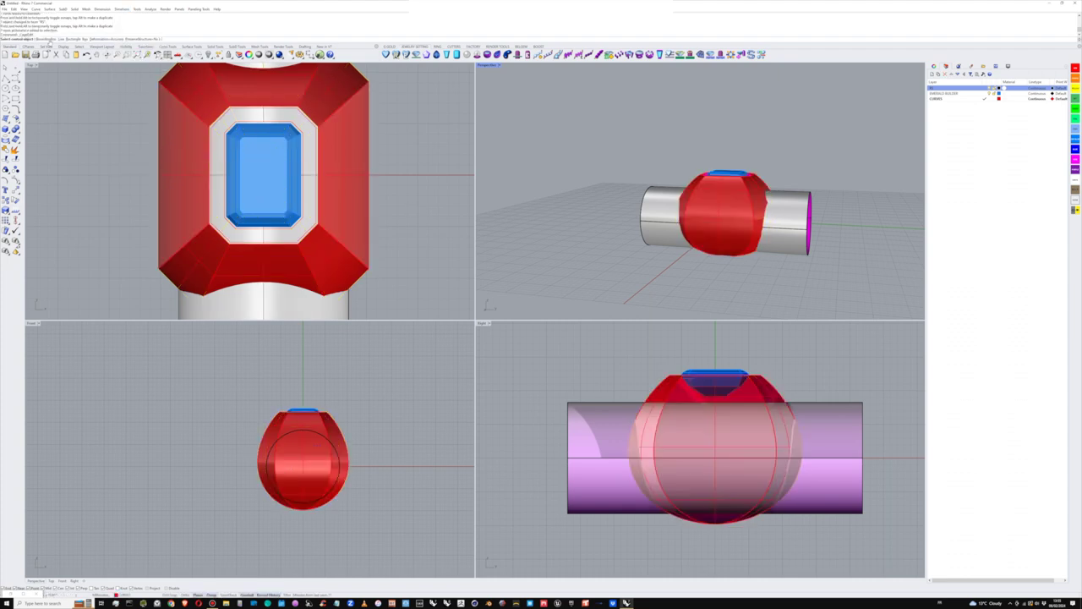
click(65, 40)
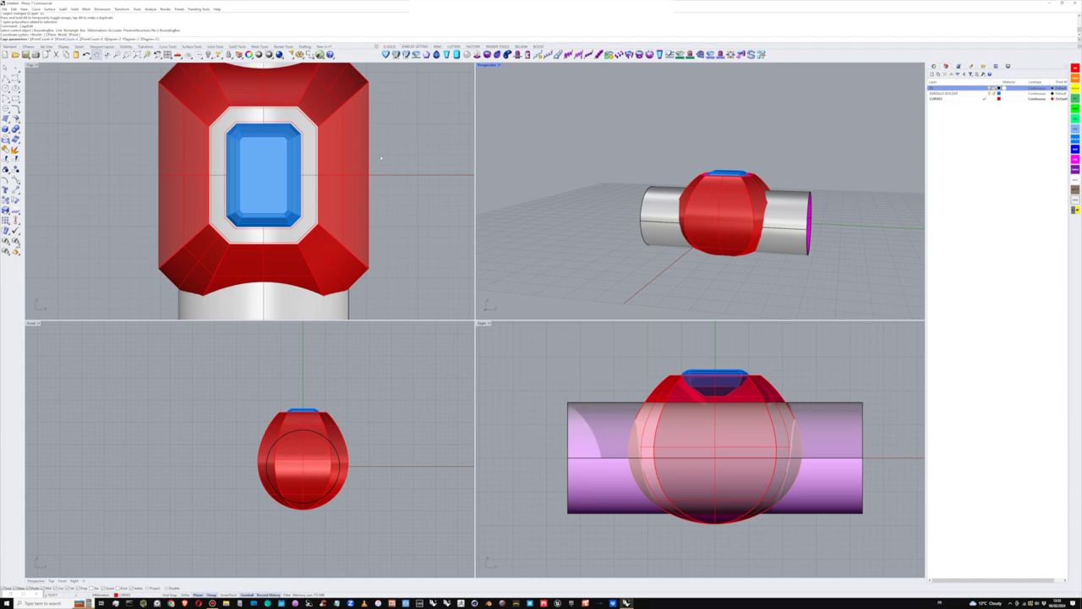
key(Return)
key(Return)
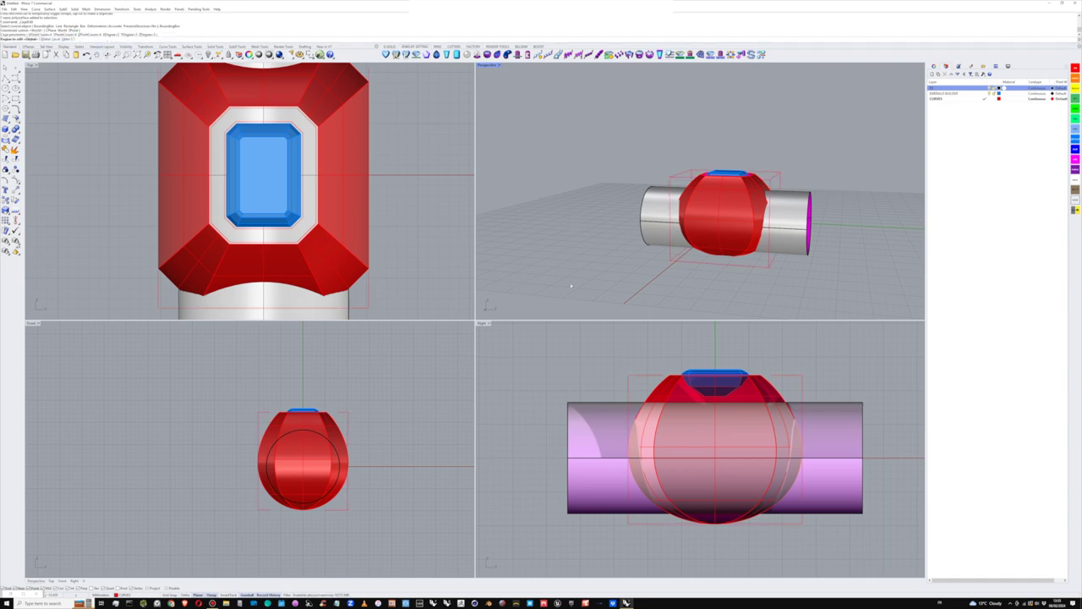
right_drag(675, 407, 683, 409)
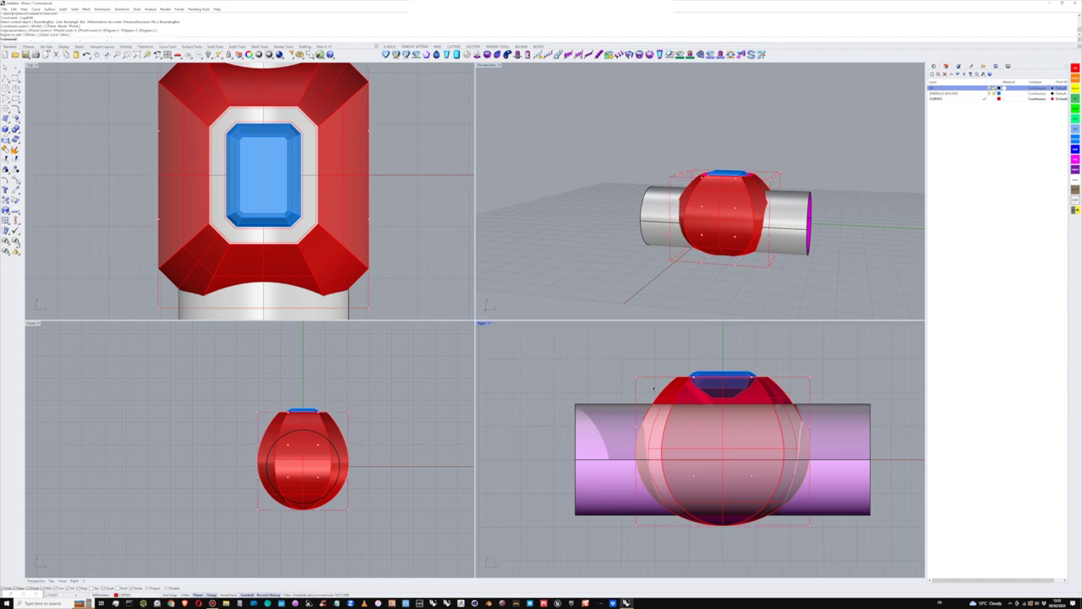
Step: Set the Right viewport's display mode to Shaded
click(488, 323)
click(495, 350)
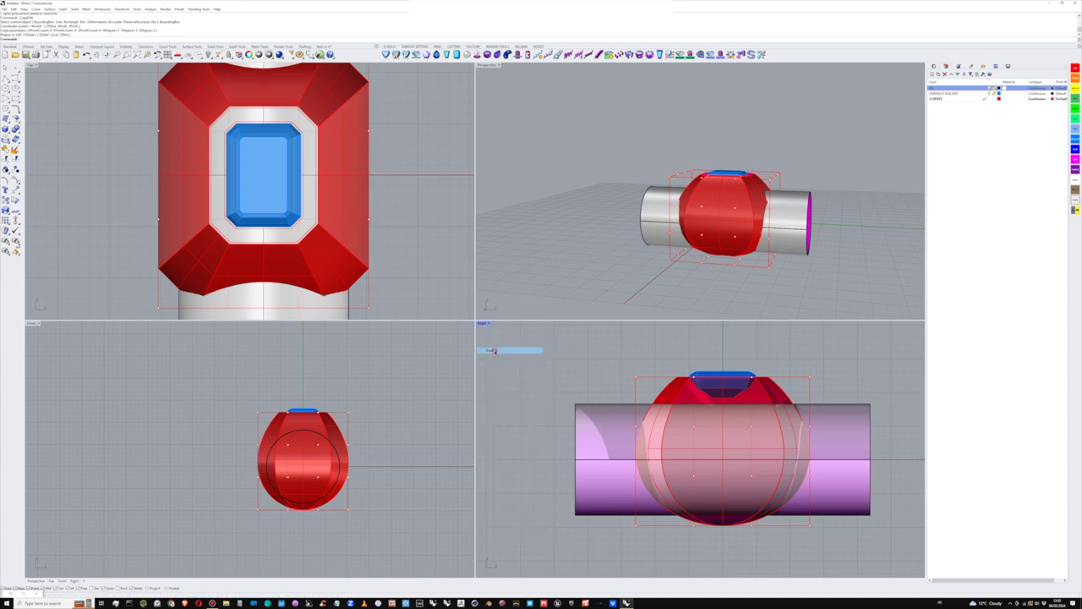
right_drag(654, 405, 650, 398)
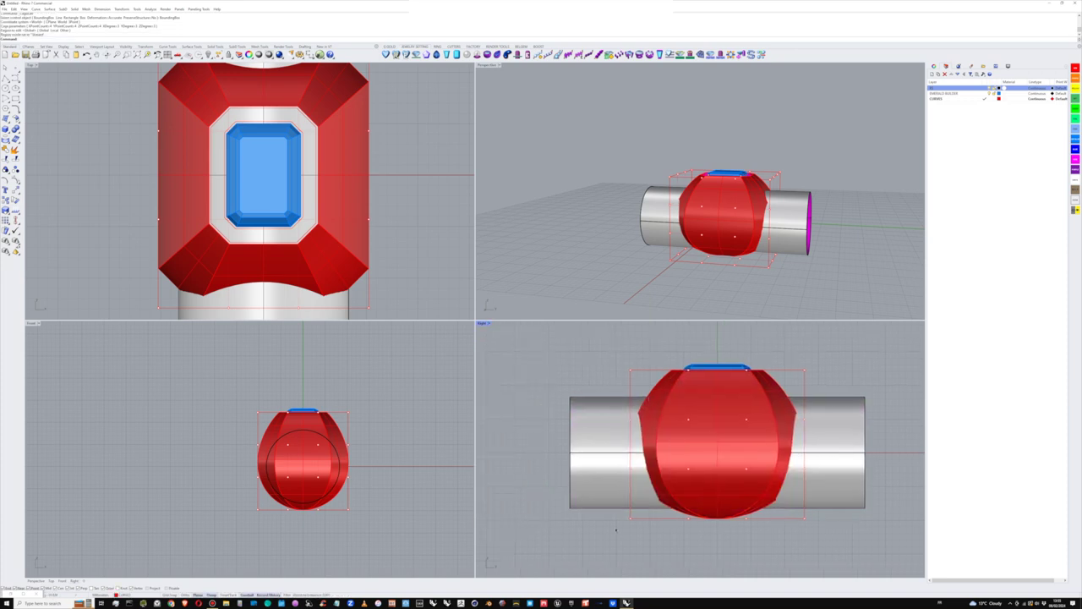
Step: Taper the ring body in the Right view by scaling the three lower rows of cage points inward horizontally, disabling object snaps along the way
drag(617, 528, 838, 516)
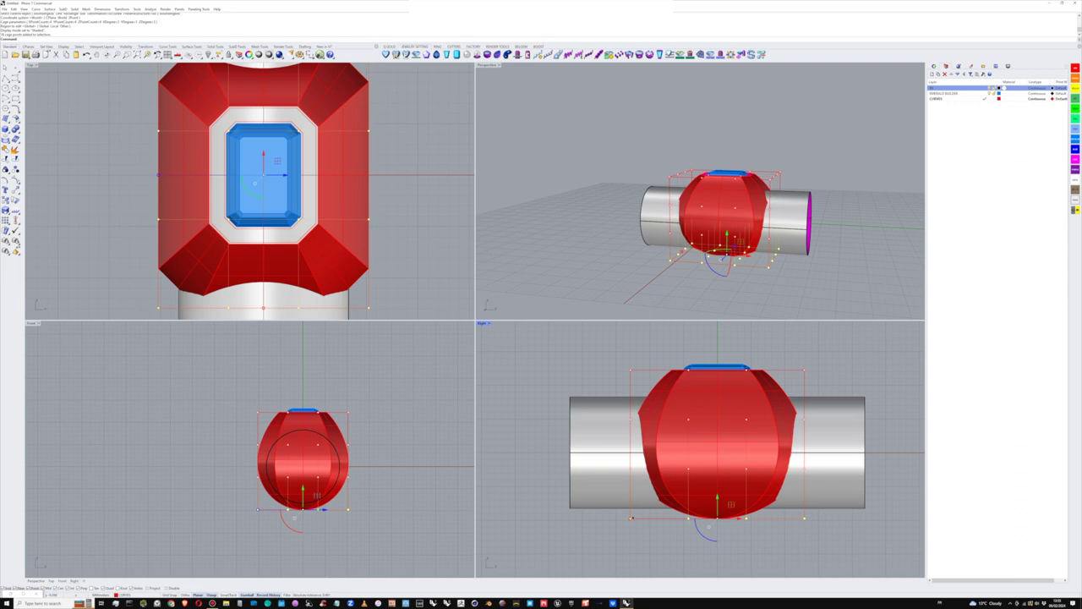
drag(632, 517, 684, 518)
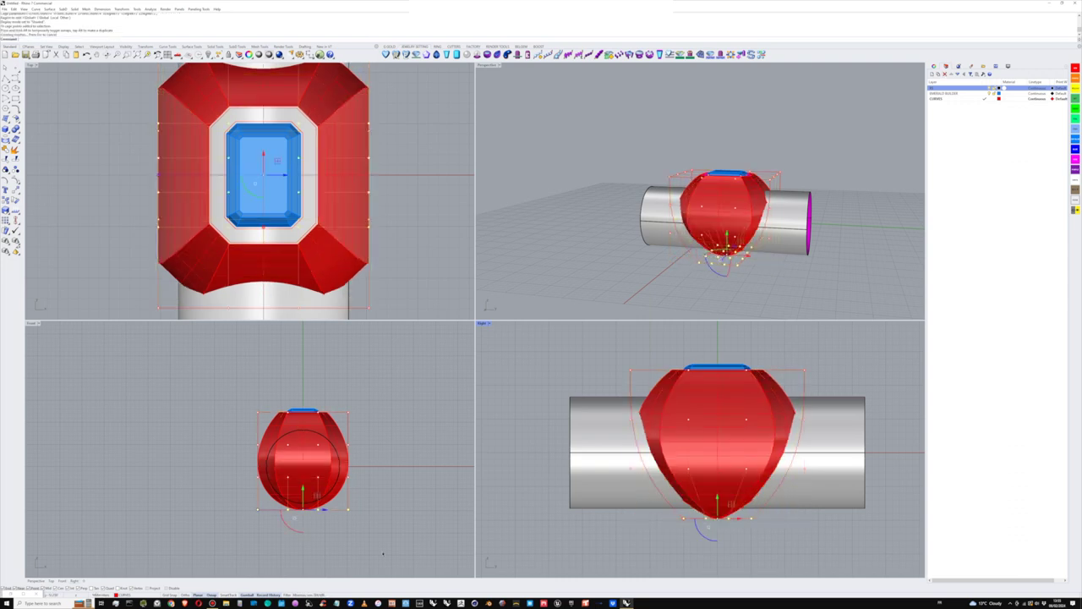
click(171, 588)
drag(539, 461, 899, 488)
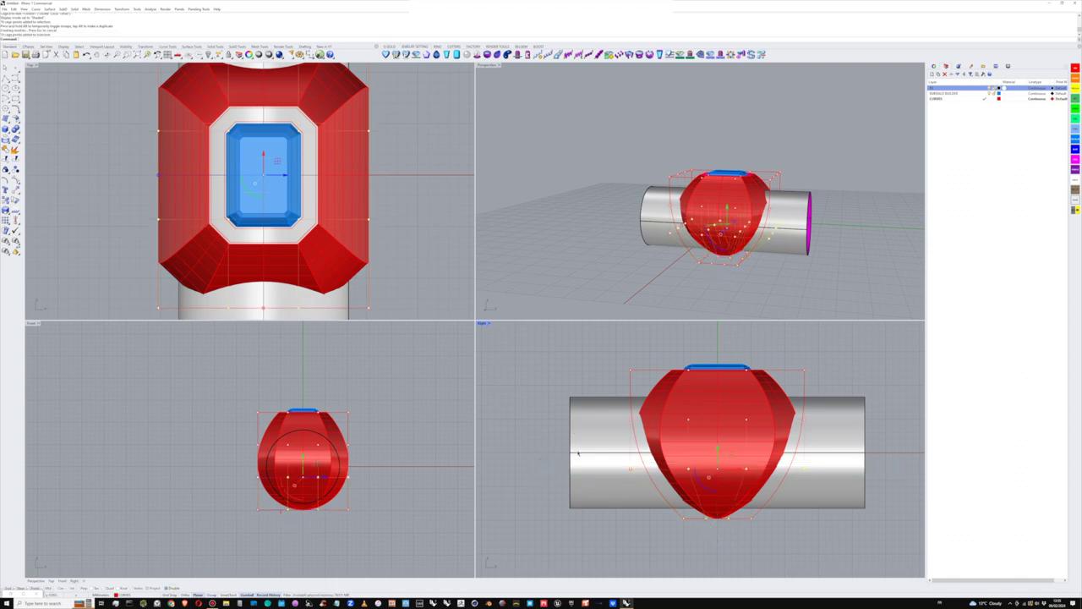
drag(629, 469, 708, 471)
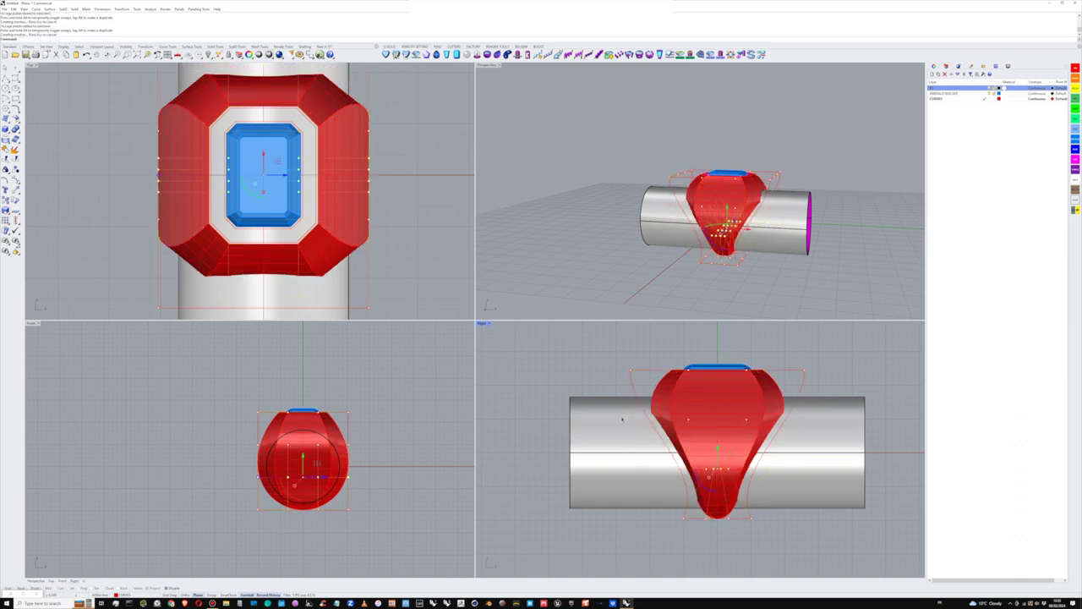
drag(555, 415, 866, 437)
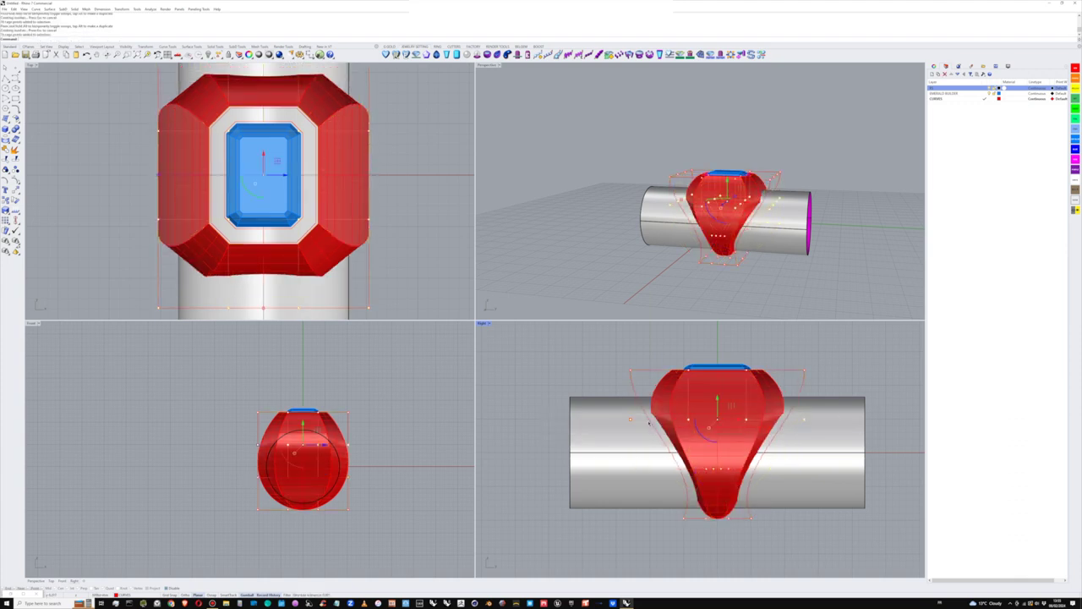
drag(630, 420, 645, 420)
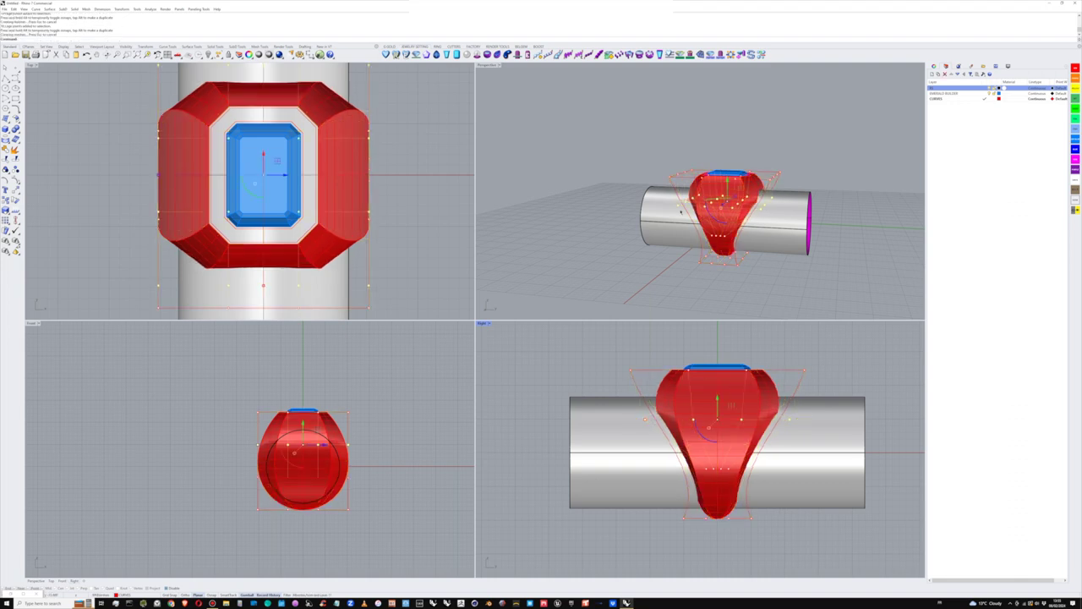
right_drag(681, 211, 693, 144)
click(728, 272)
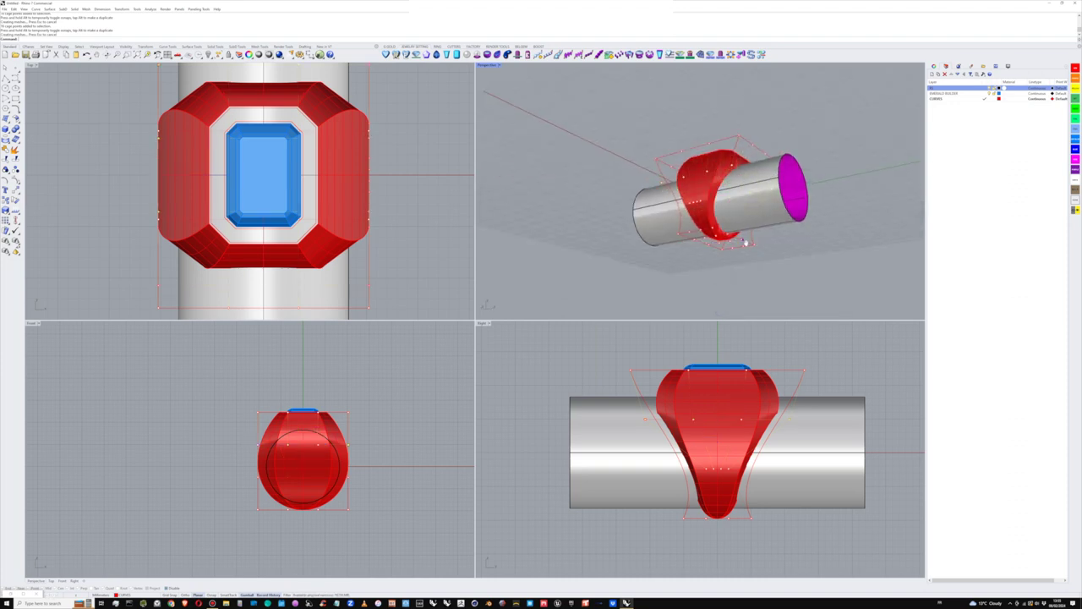
Step: Reselect the cage, turn its control points on and scale the two middle rows further inward to slim the ring body
right_drag(745, 242, 731, 241)
right_drag(732, 262, 743, 224)
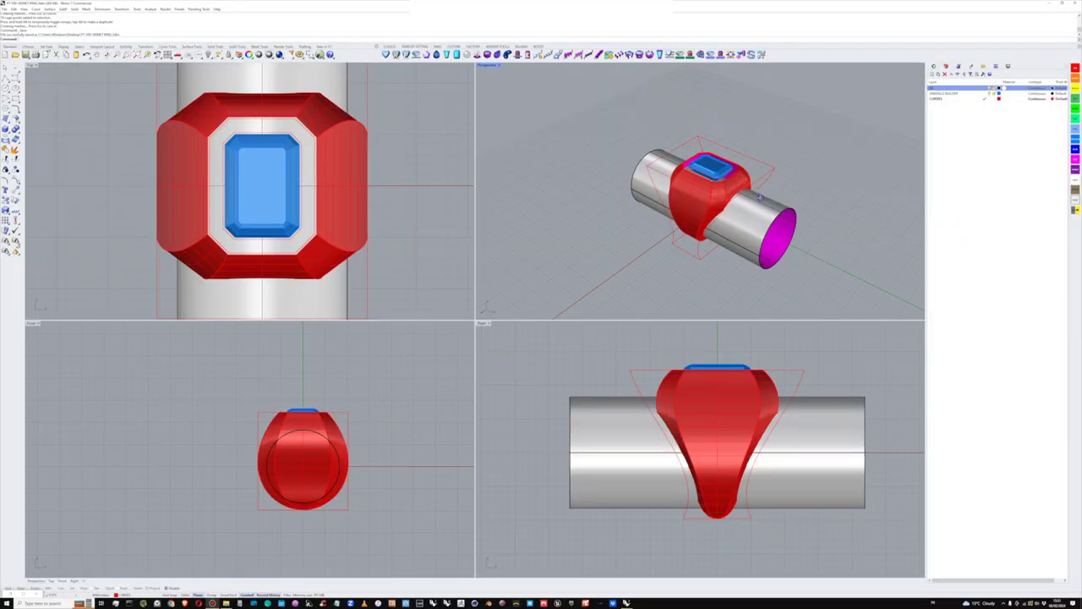
right_drag(760, 197, 688, 185)
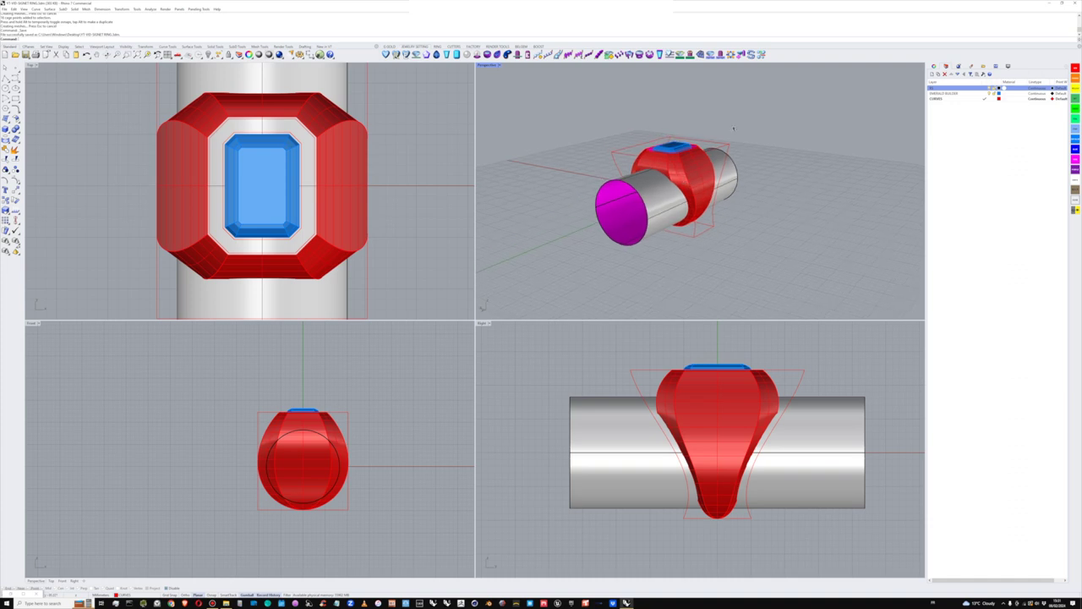
click(730, 147)
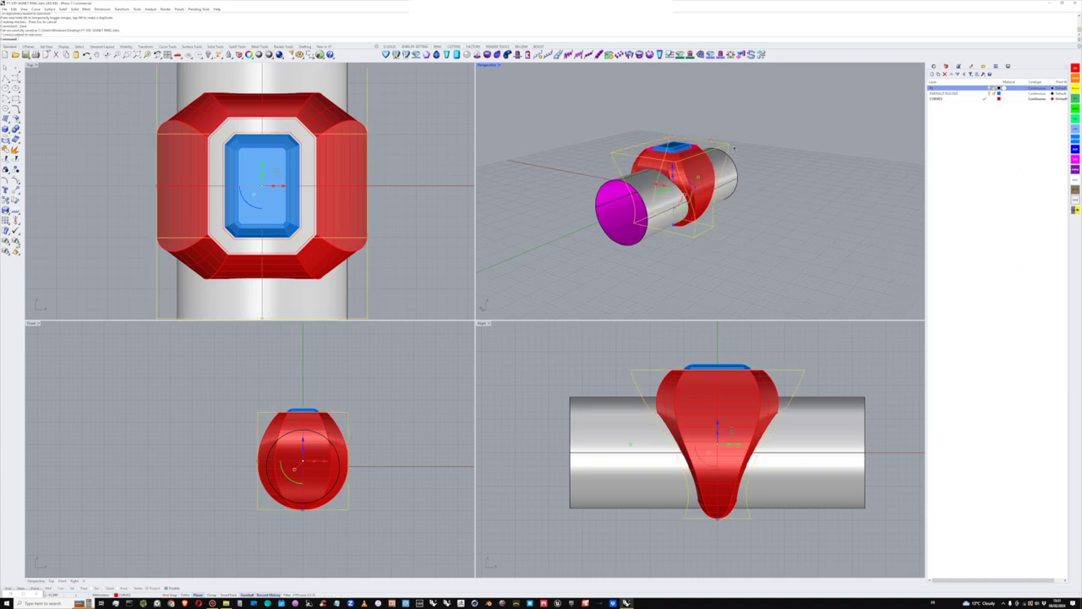
click(16, 180)
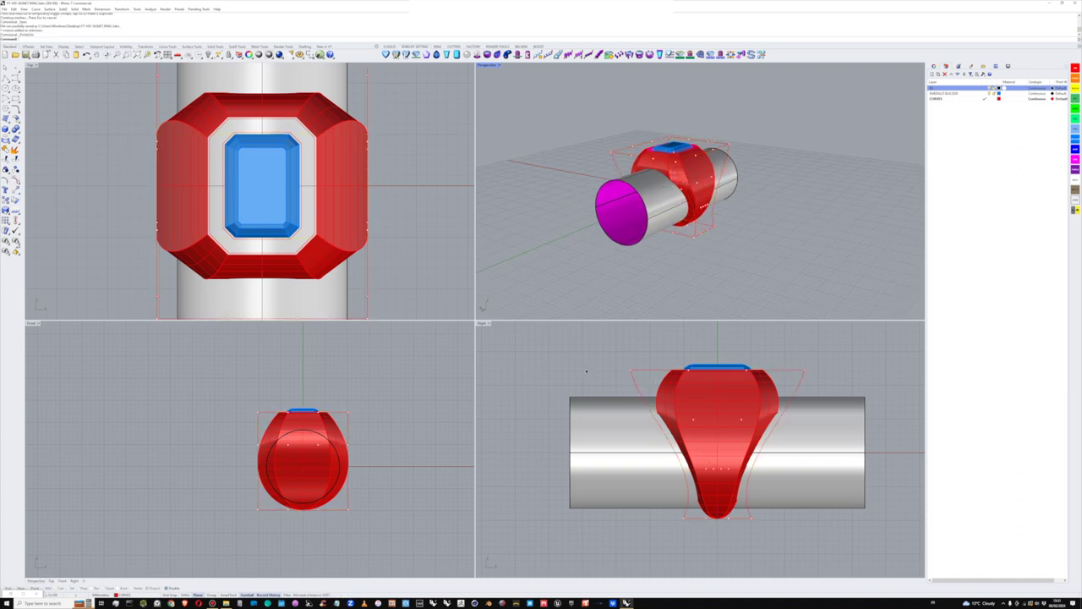
drag(547, 408, 821, 447)
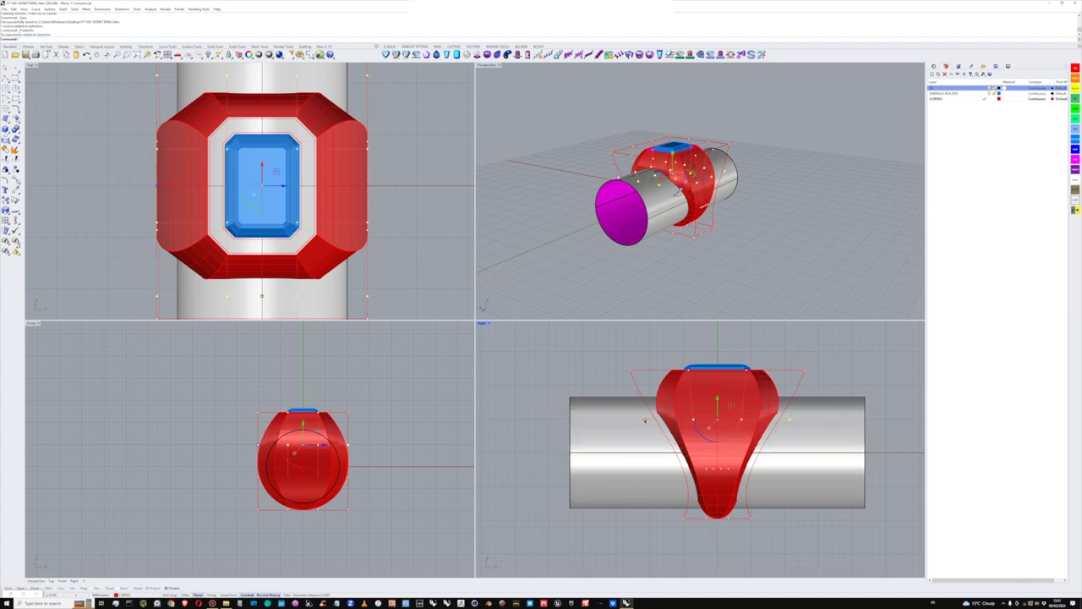
drag(645, 420, 665, 422)
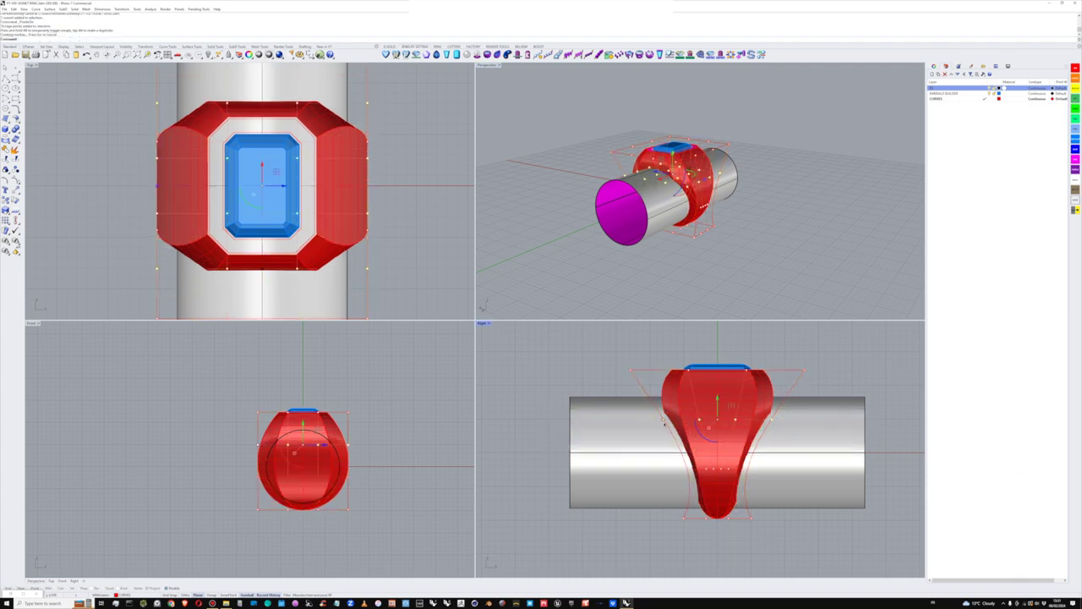
drag(538, 460, 805, 491)
drag(707, 470, 714, 471)
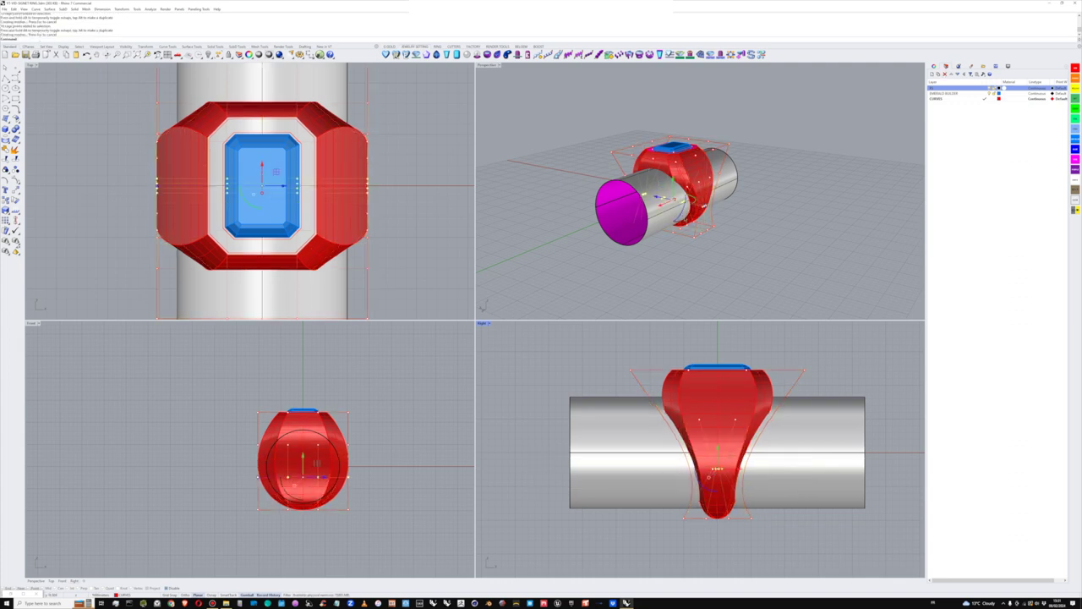
Step: Turn off the cage's control points and delete the control cage from around the ring body
scroll(687, 220, up, 4)
right_drag(687, 221, 640, 256)
key(Escape)
key(Escape)
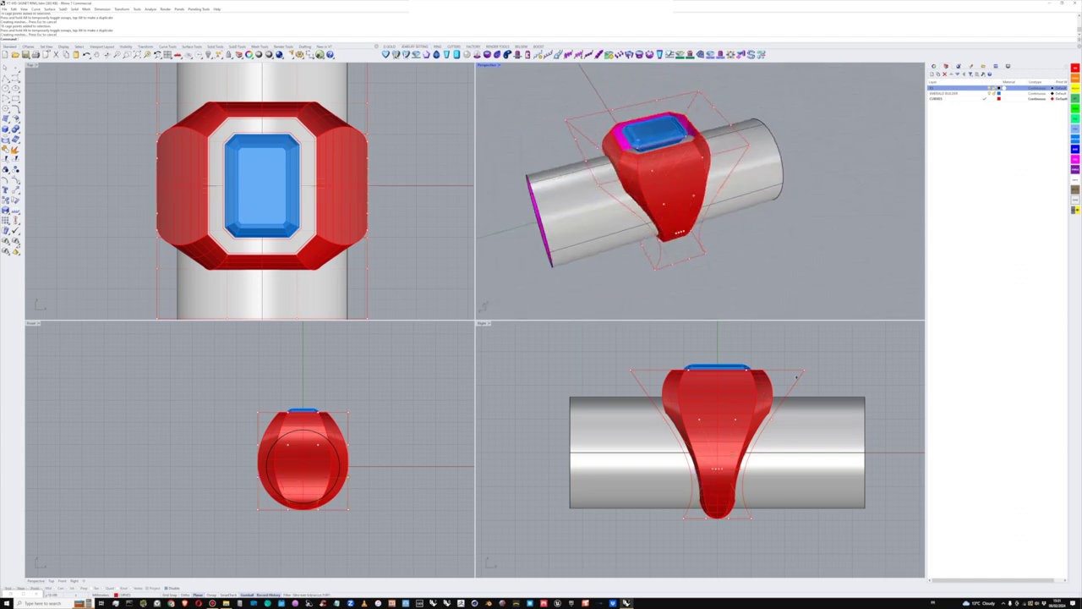
click(801, 372)
key(Delete)
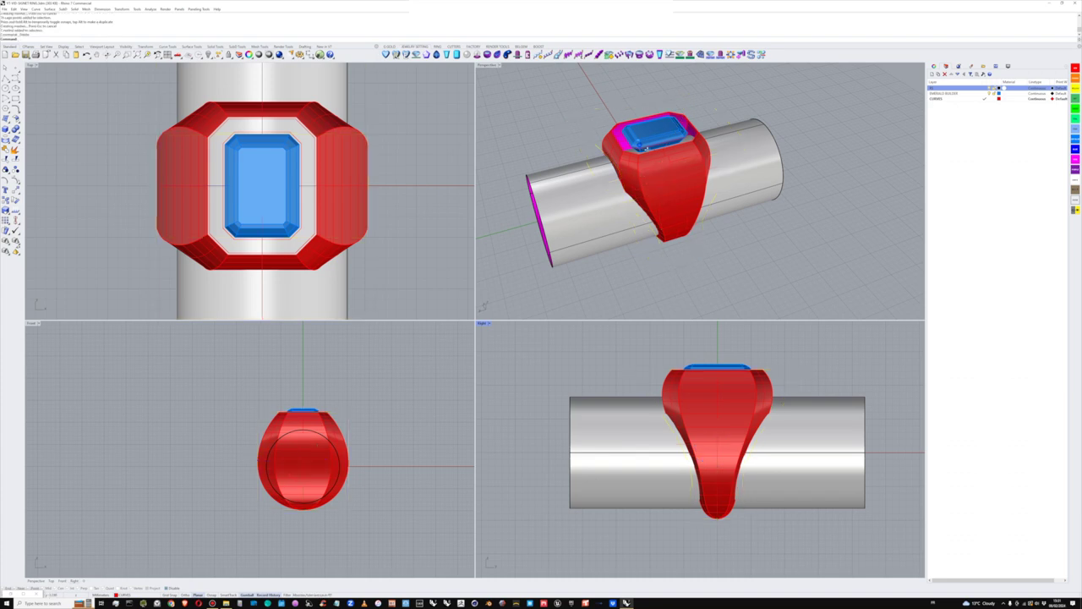
Step: Hide the layer that holds the finger-size circle and cylinder
scroll(646, 148, up, 2)
right_drag(646, 149, 732, 210)
click(729, 208)
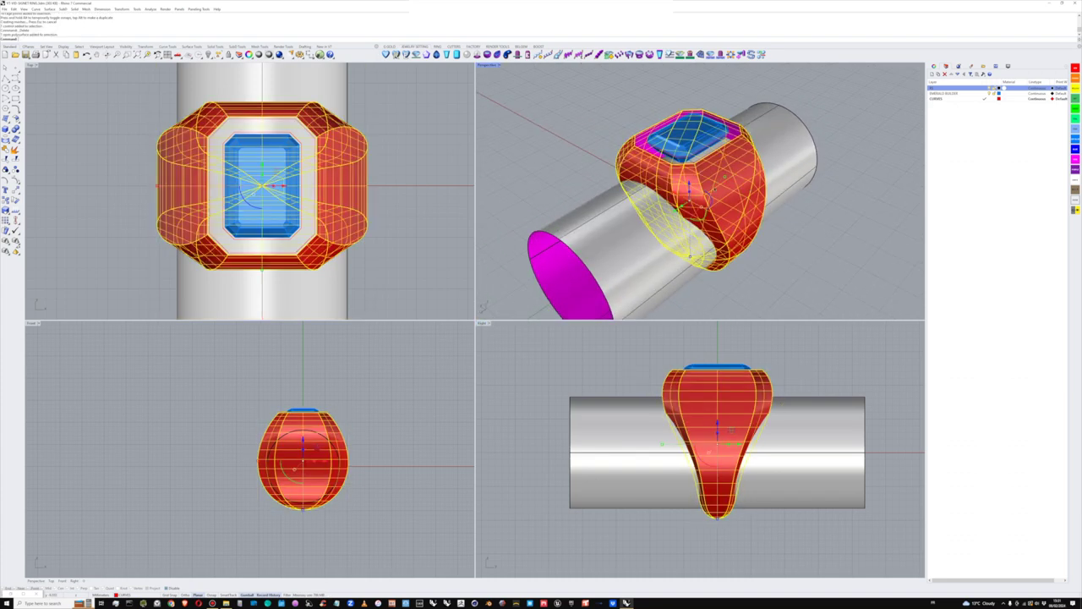
click(551, 123)
scroll(675, 181, up, 4)
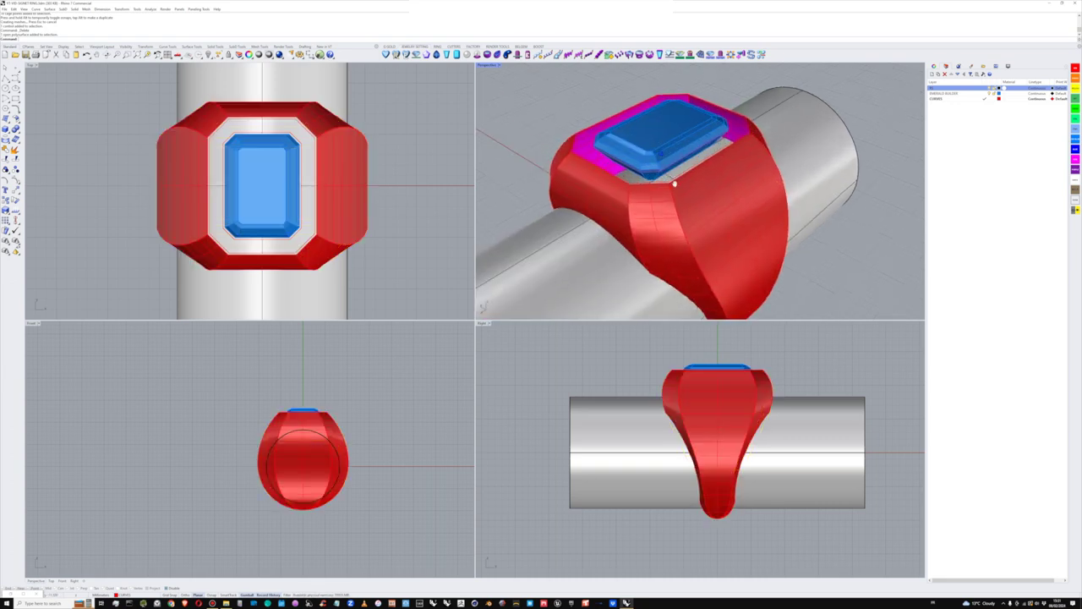
right_drag(675, 182, 752, 141)
click(990, 88)
Step: Select the emerald-cut gem with its curves, raise it vertically until its girdle sits above the ring's top face, and deselect it
scroll(716, 164, up, 3)
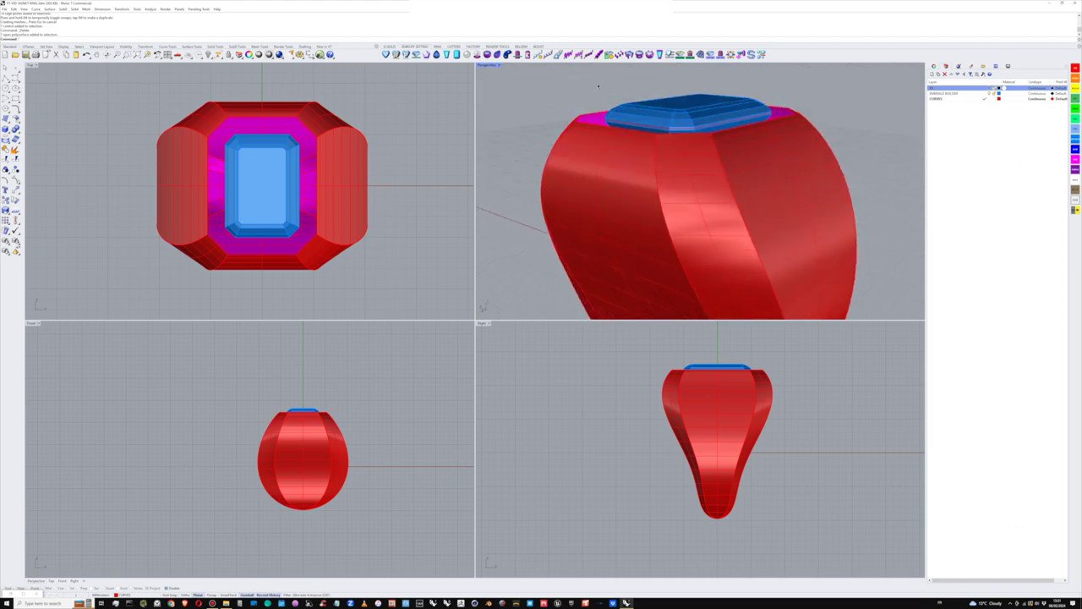
drag(593, 82, 781, 176)
right_drag(737, 158, 710, 178)
scroll(693, 177, up, 3)
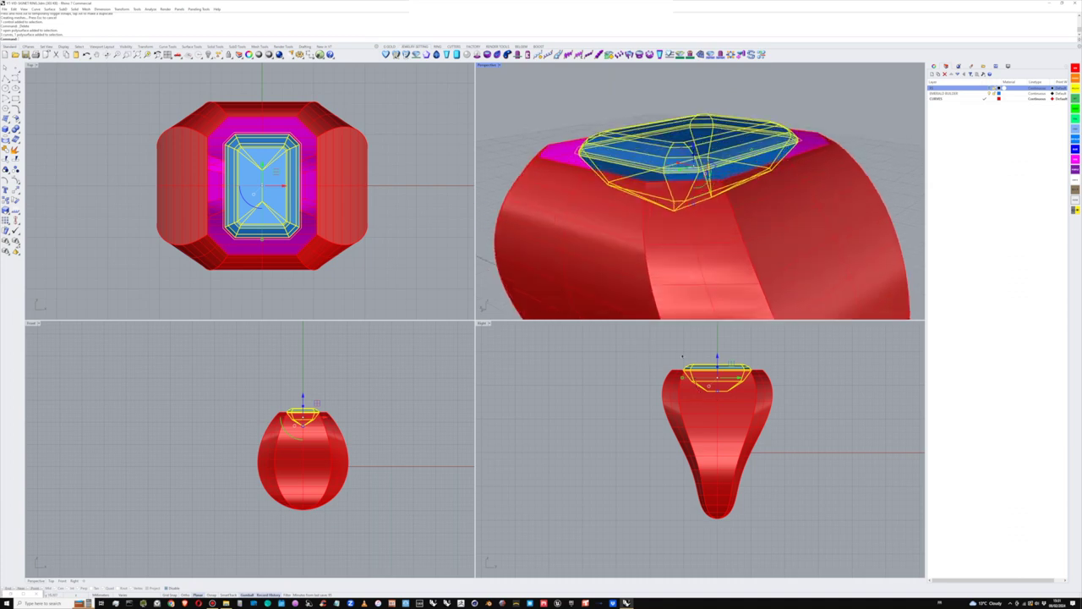
scroll(718, 369, up, 8)
right_drag(718, 370, 714, 403)
mouse_move(713, 399)
mouse_down()
mouse_move(714, 380)
mouse_move(714, 390)
mouse_up()
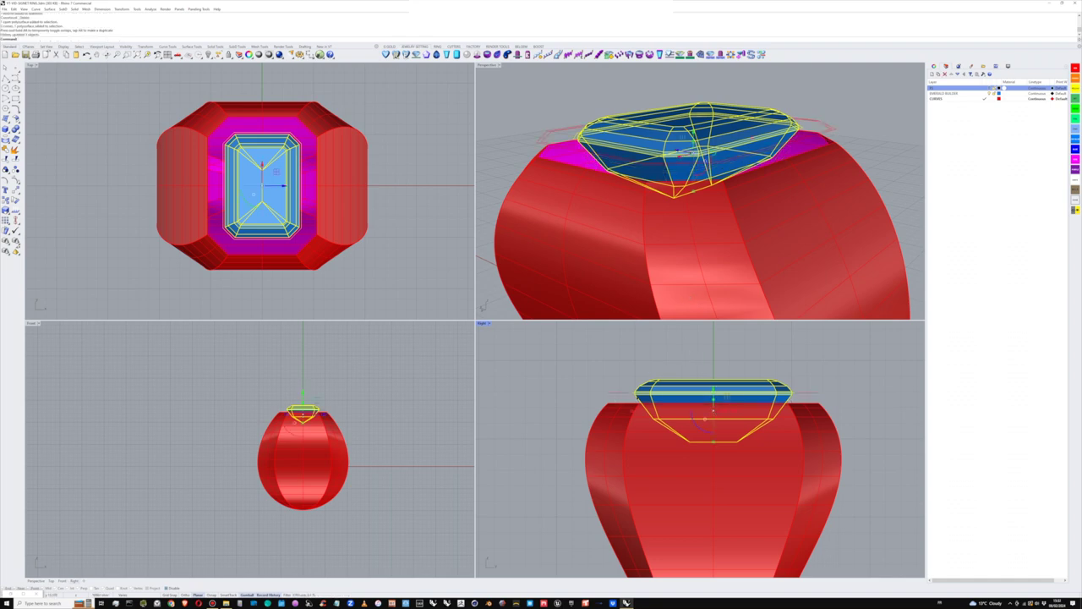
scroll(804, 397, up, 3)
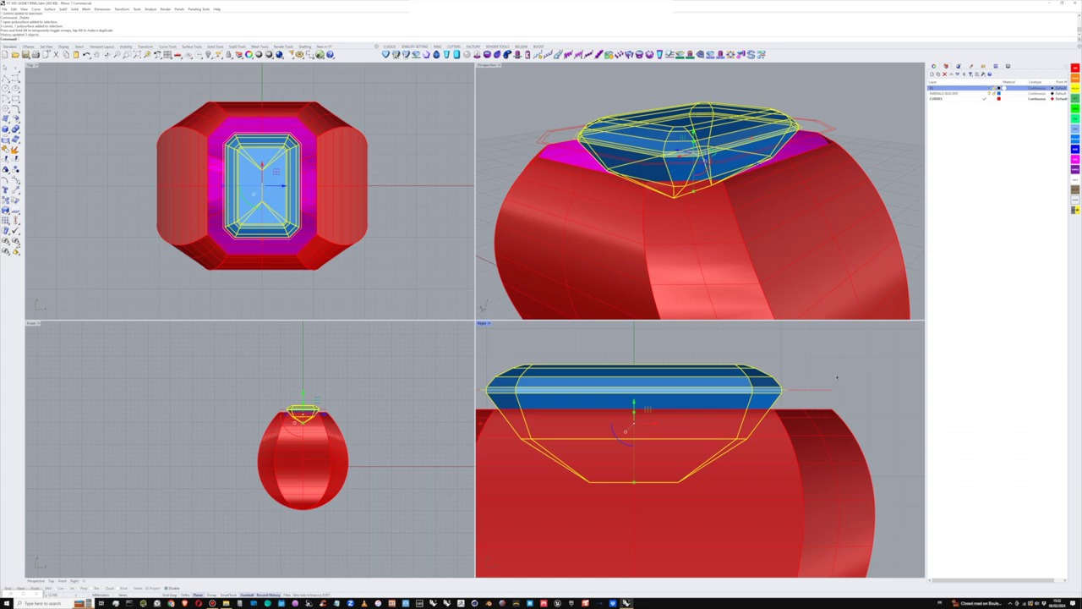
scroll(699, 209, down, 2)
right_drag(699, 209, 709, 236)
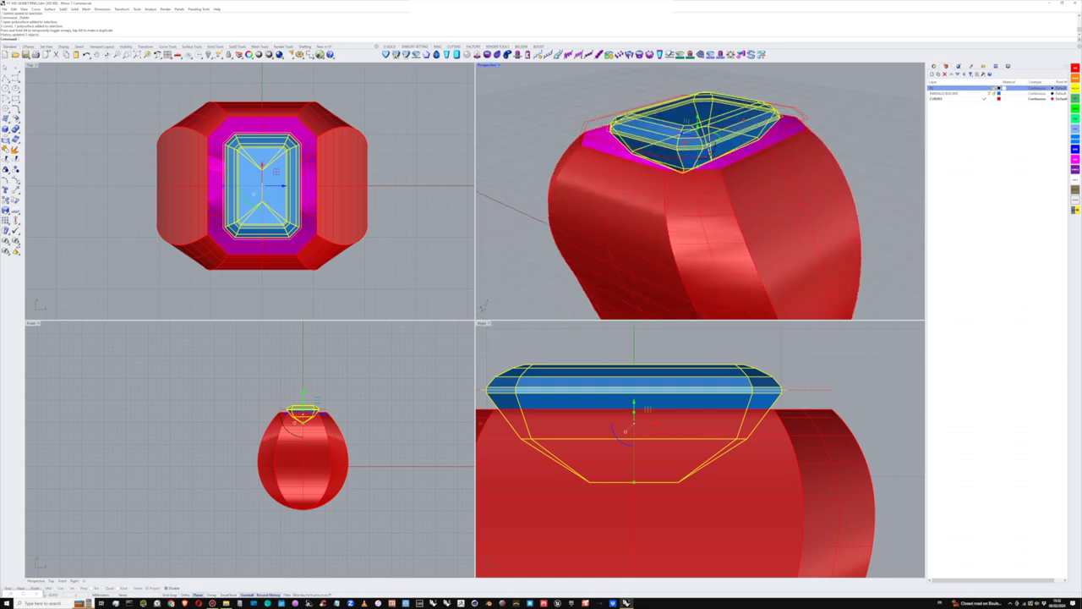
scroll(710, 148, up, 2)
click(828, 92)
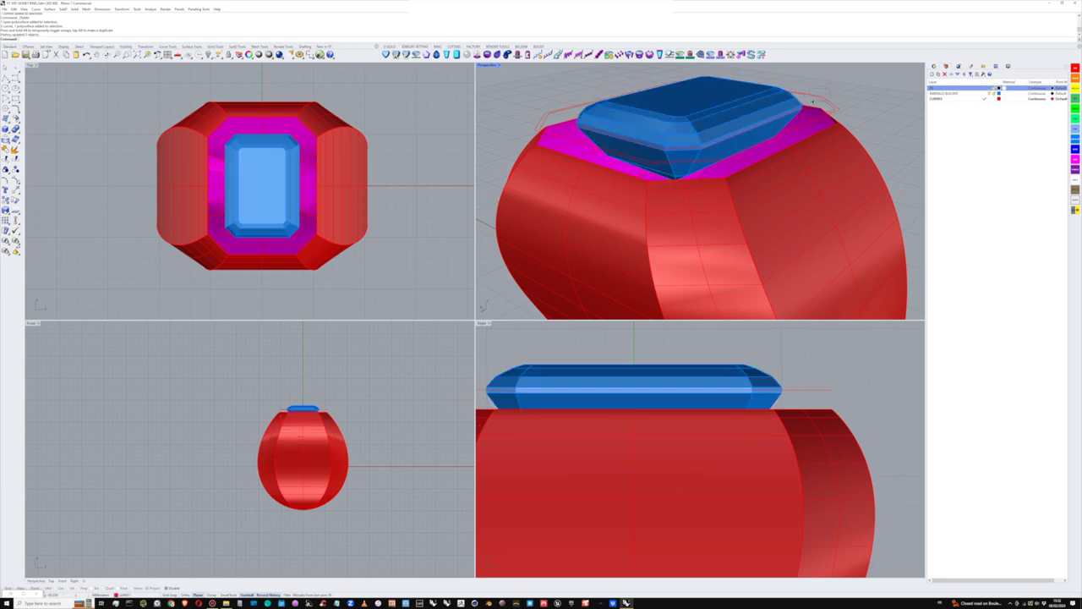
Step: Undo the last vertical move of the gem and its curves, and run HistoryPurge on the selection
click(834, 102)
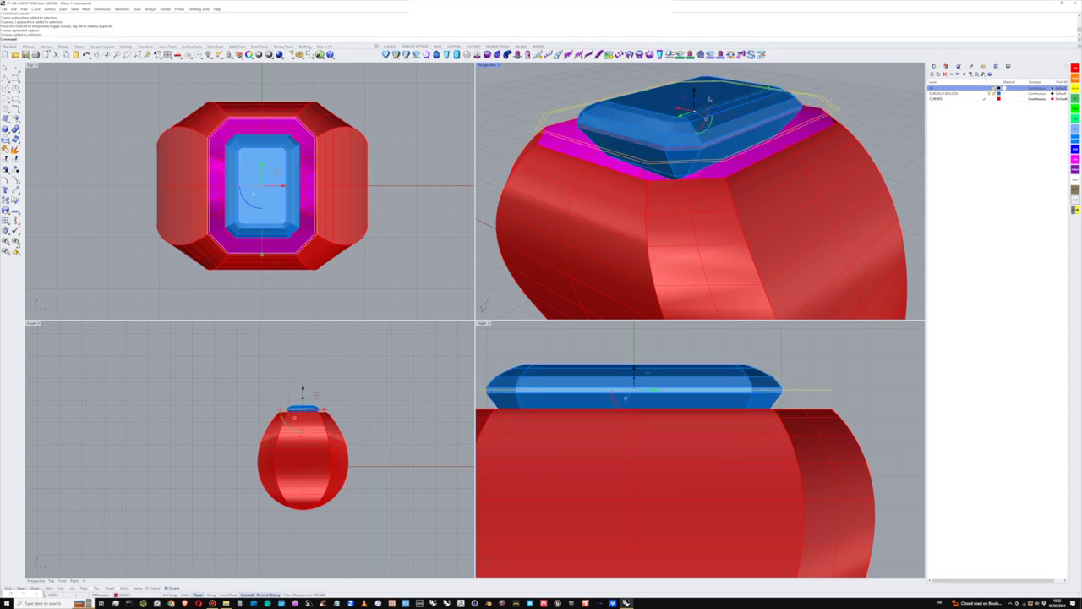
key(ctrl+z)
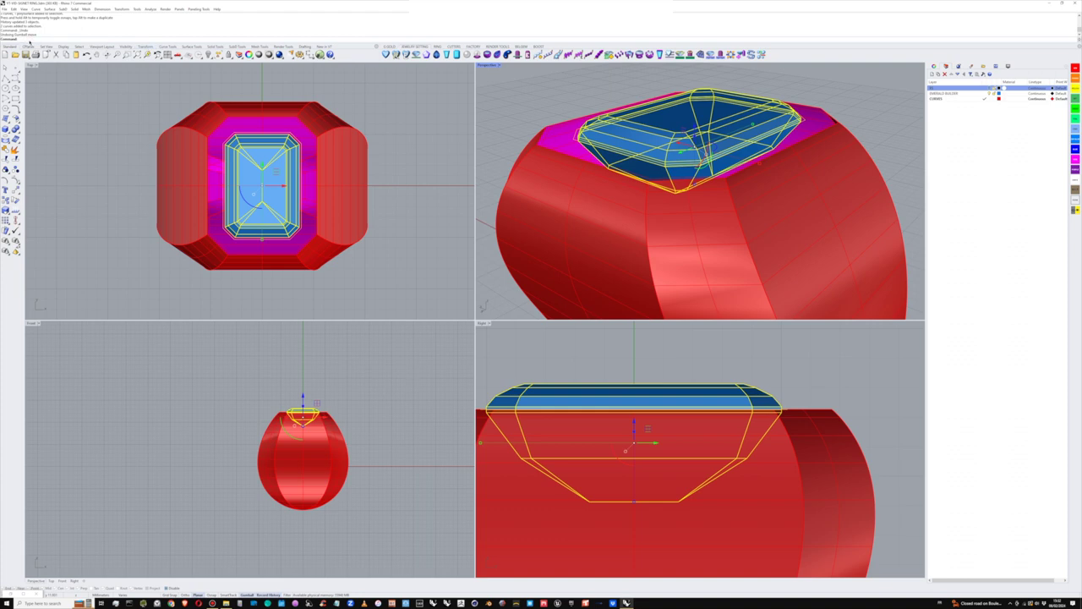
text(History)
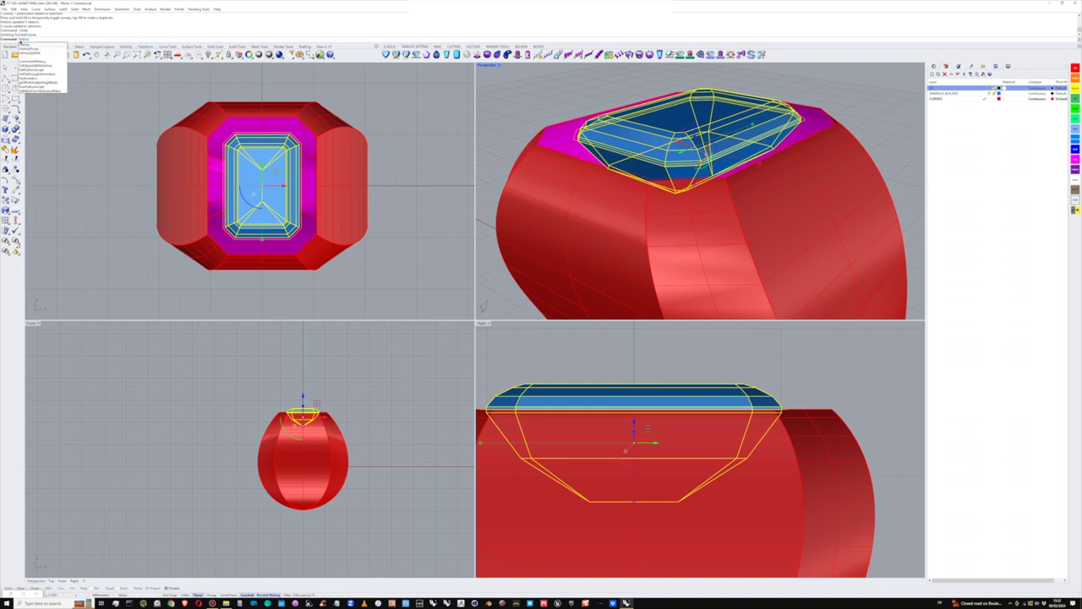
click(29, 49)
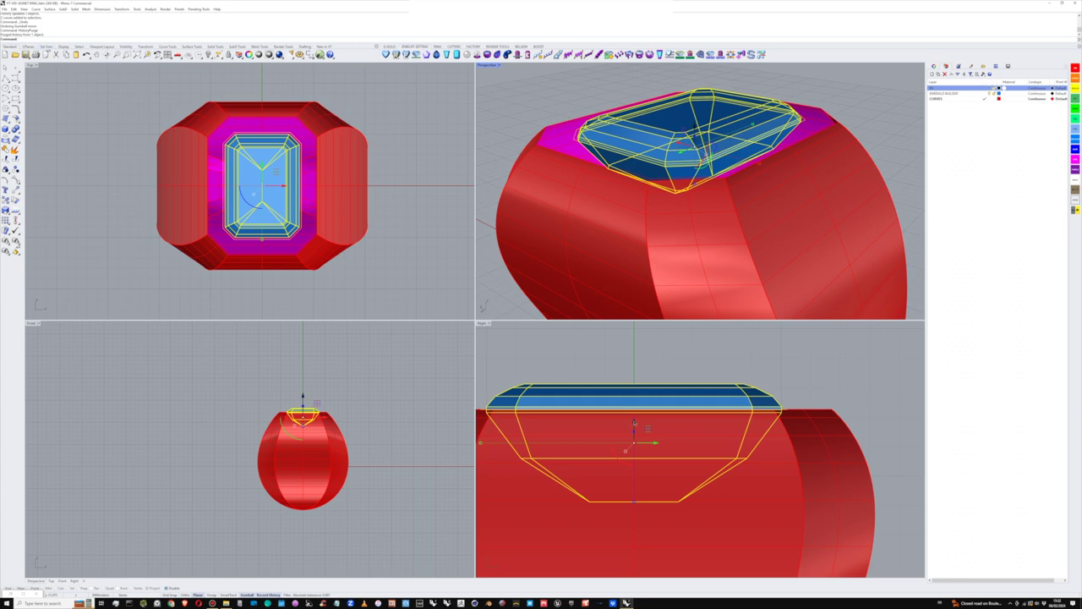
Step: Try raising the gem with its curves again, and undo the move
drag(634, 423, 634, 421)
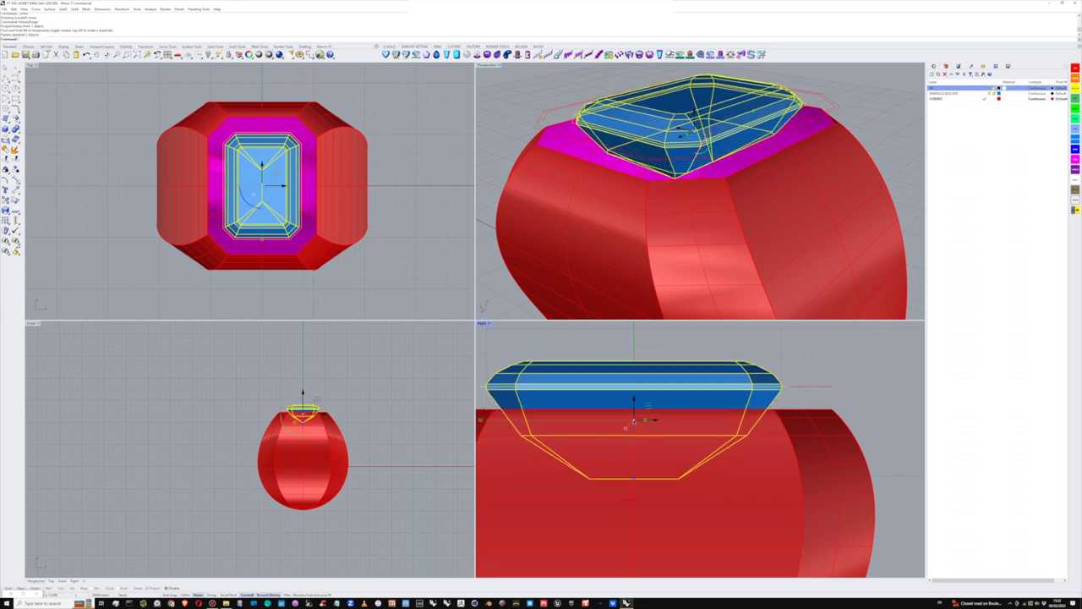
key(ctrl+z)
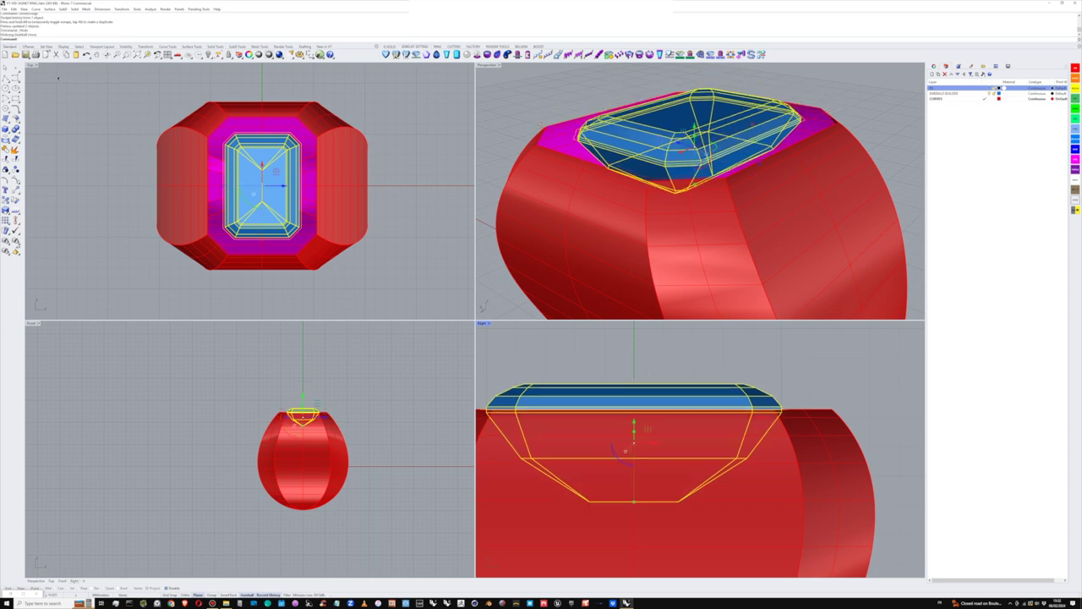
text(History)
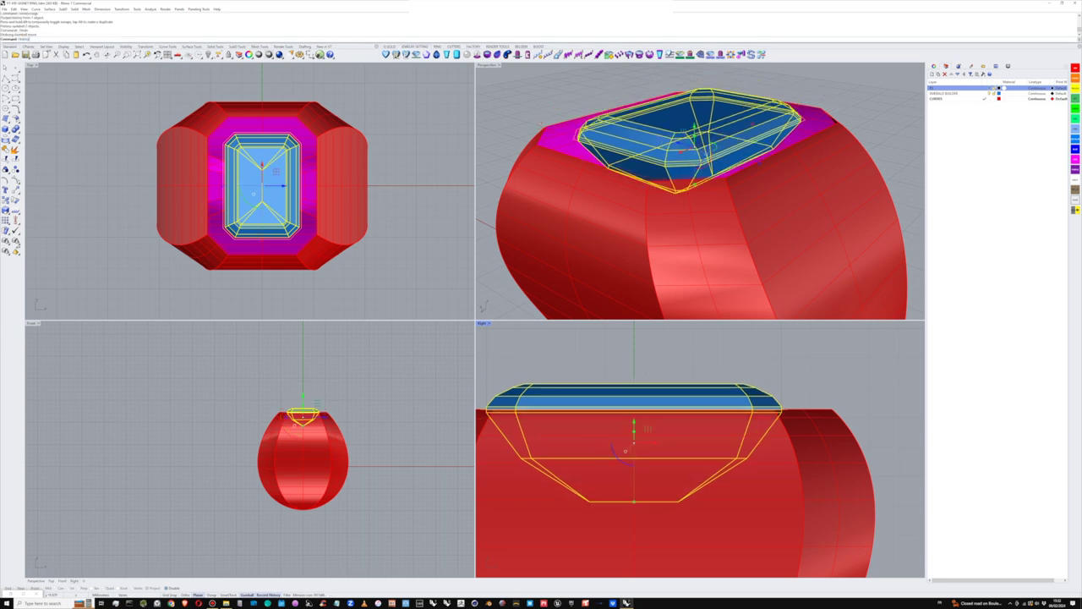
key(Return)
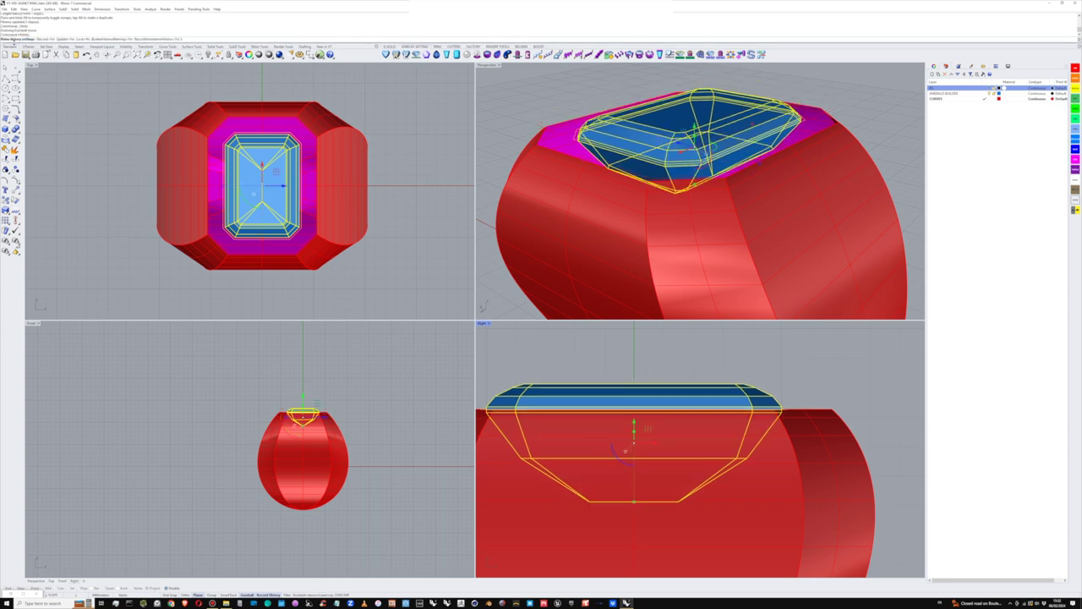
key(Return)
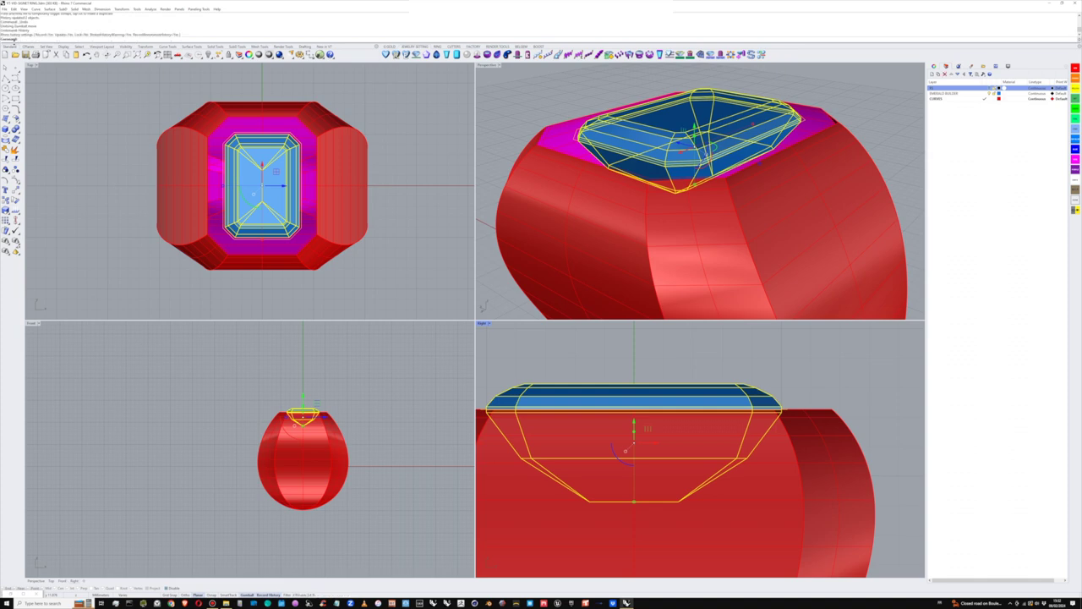
Step: Purge the construction history with HistoryPurge, using its All option
text(Hsi)
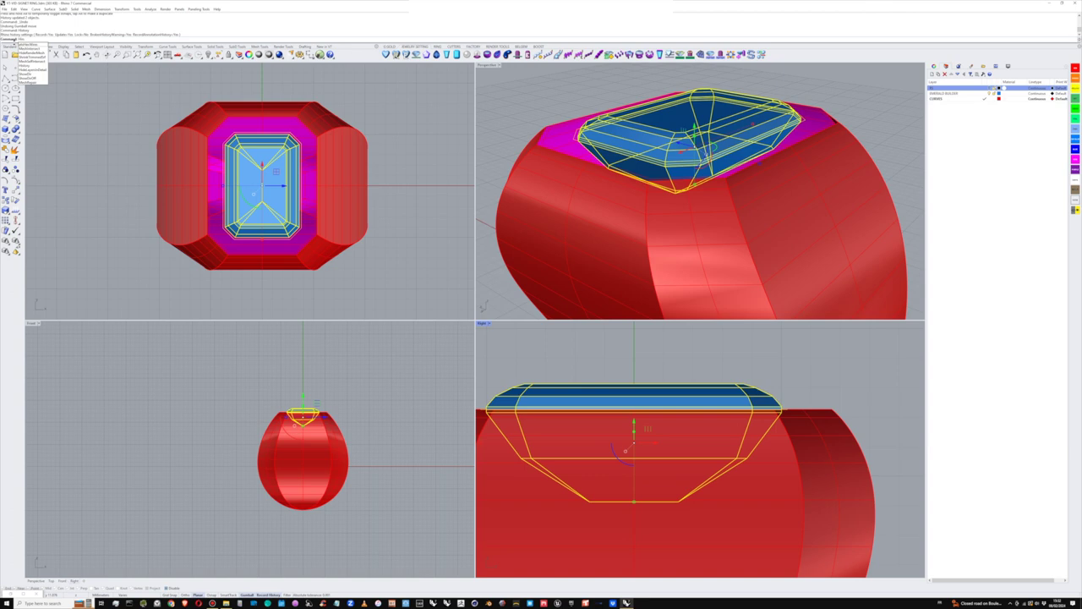
text(t)
key(BackSpace)
key(BackSpace)
key(BackSpace)
text(istoryP)
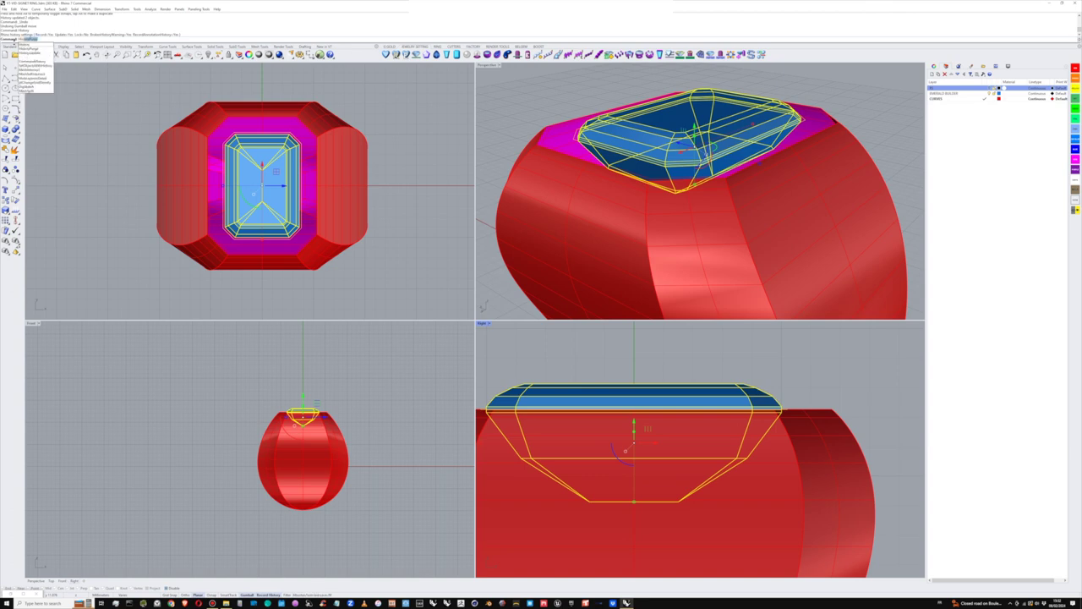
text(urge)
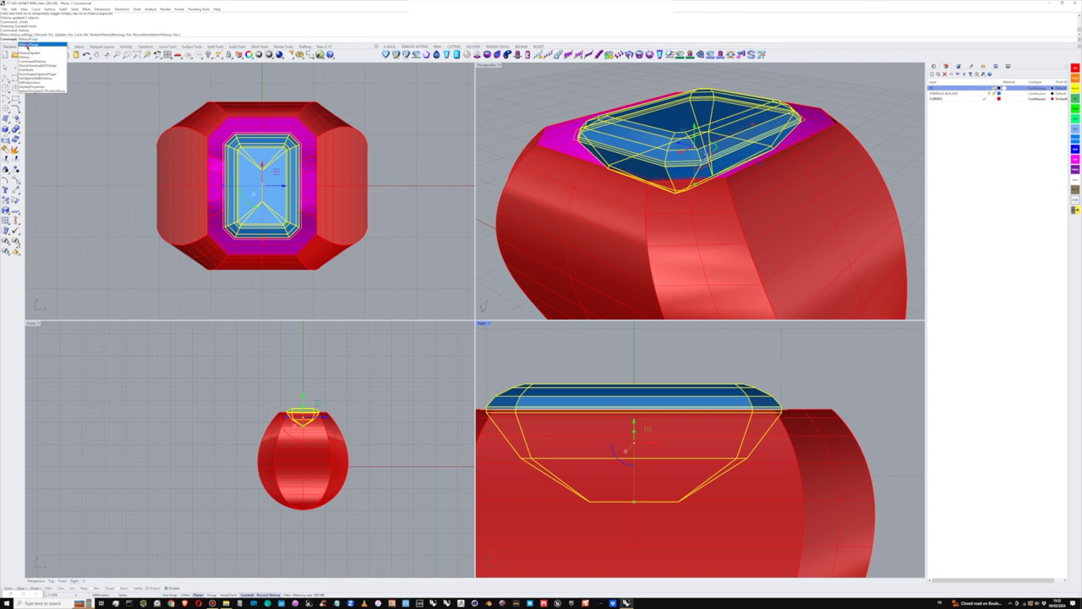
click(28, 45)
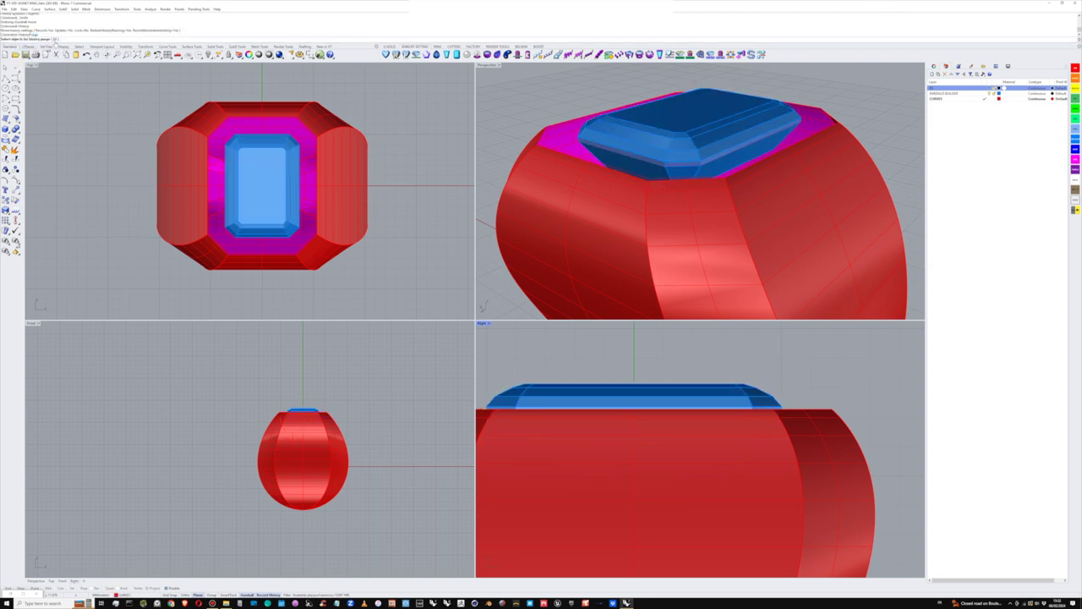
click(55, 40)
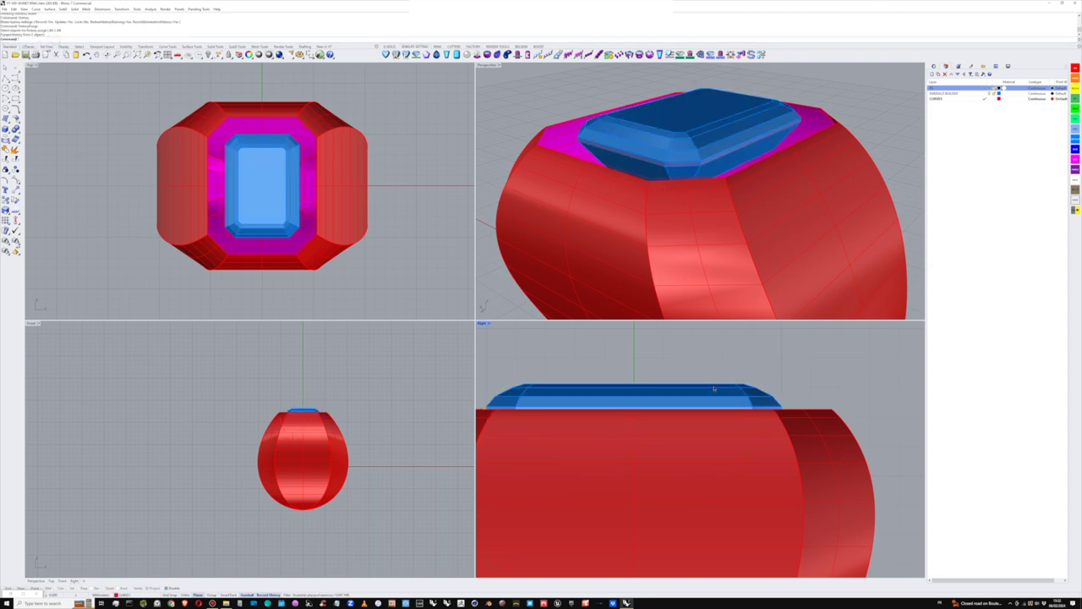
Step: Select the gem with its curves, raise it vertically until its girdle sits above the ring's top face, and deselect it
drag(567, 73, 798, 223)
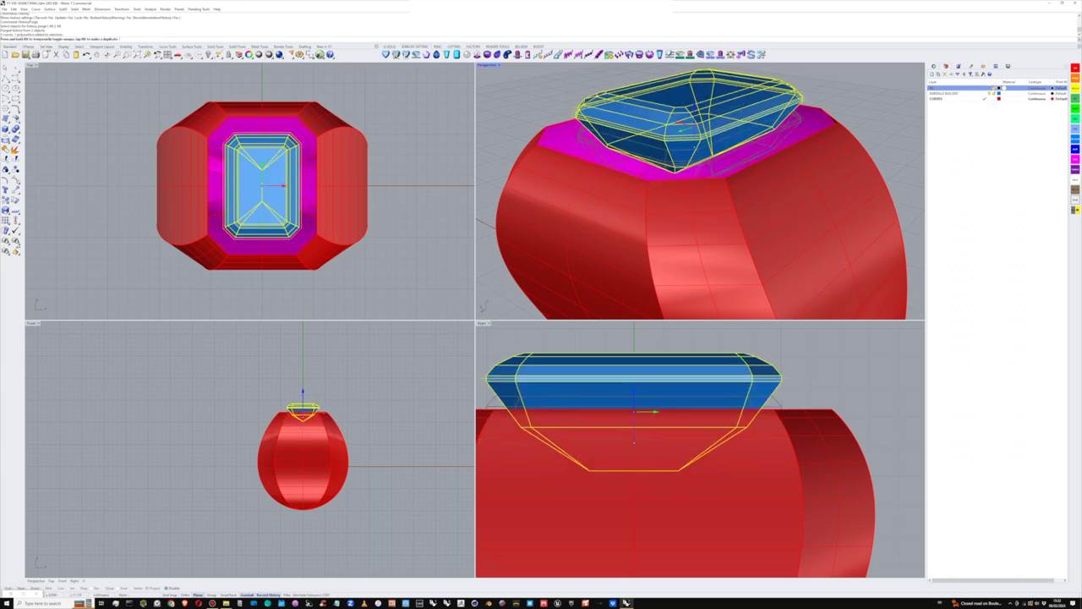
drag(695, 106, 695, 111)
click(864, 390)
scroll(839, 372, down, 6)
right_drag(815, 370, 788, 352)
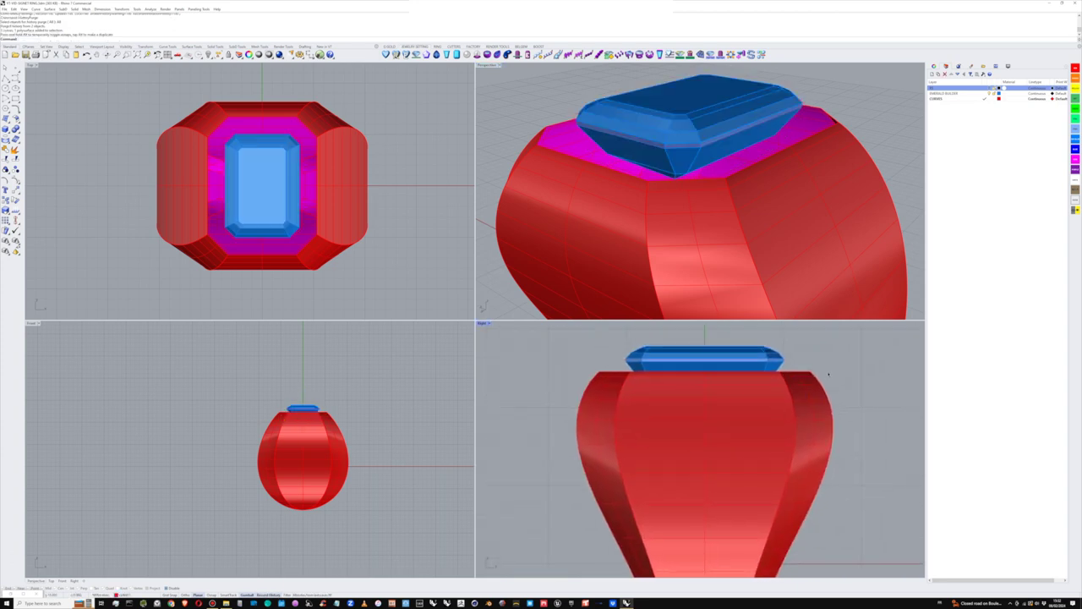
Step: In the maximized Perspective view, select the curve around the gem's girdle and scale it slightly inward
scroll(728, 161, down, 5)
mouse_move(741, 167)
right_down()
mouse_move(744, 181)
mouse_move(734, 182)
right_up()
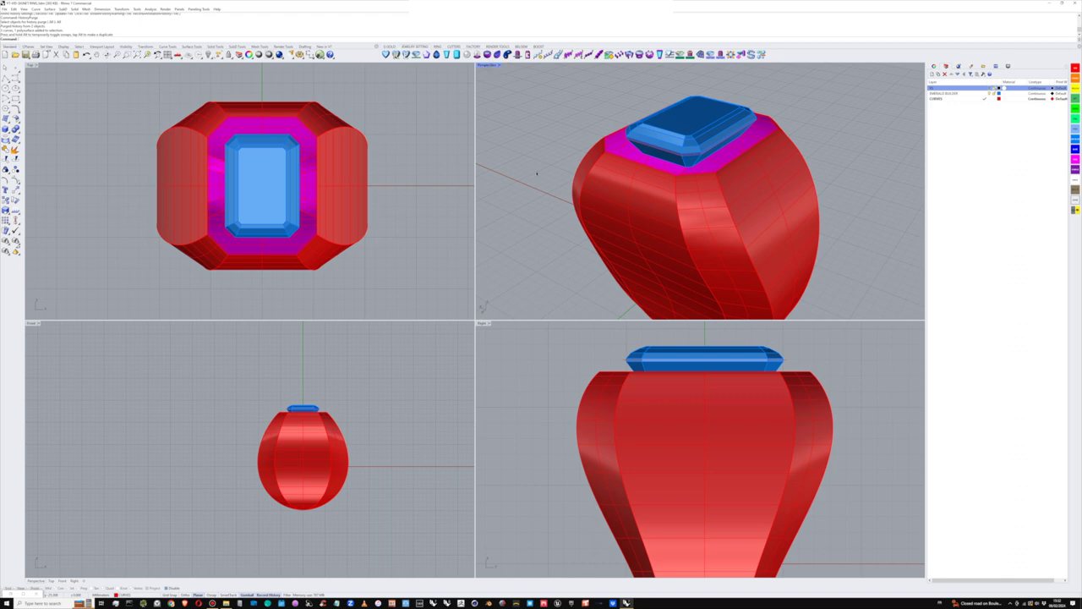
right_drag(537, 173, 538, 180)
double_click(487, 65)
right_drag(580, 232, 558, 186)
scroll(551, 186, up, 3)
scroll(568, 194, up, 3)
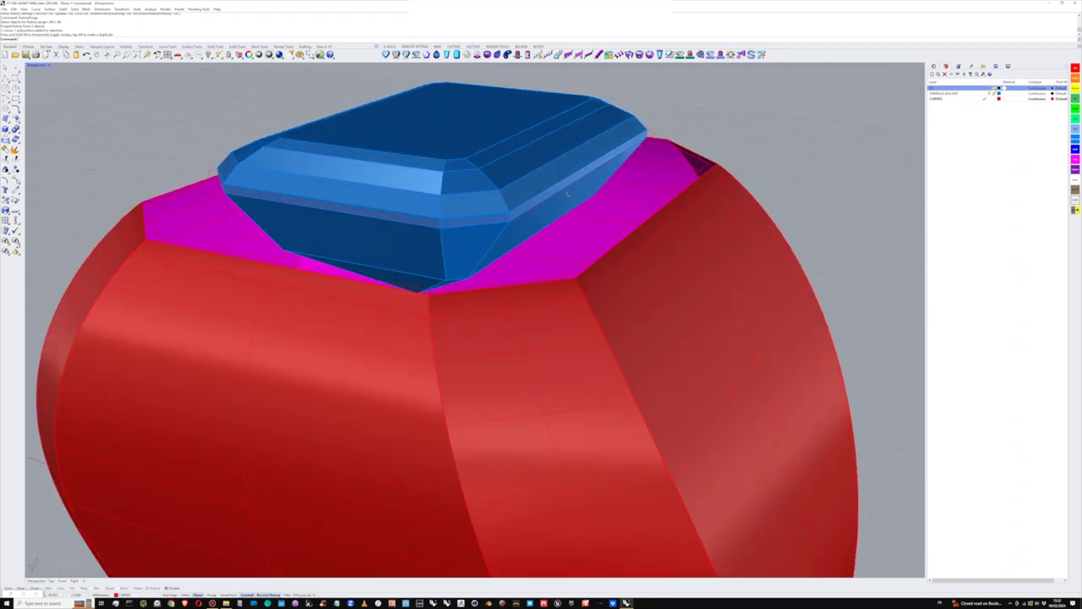
right_drag(676, 174, 663, 144)
click(615, 142)
click(633, 157)
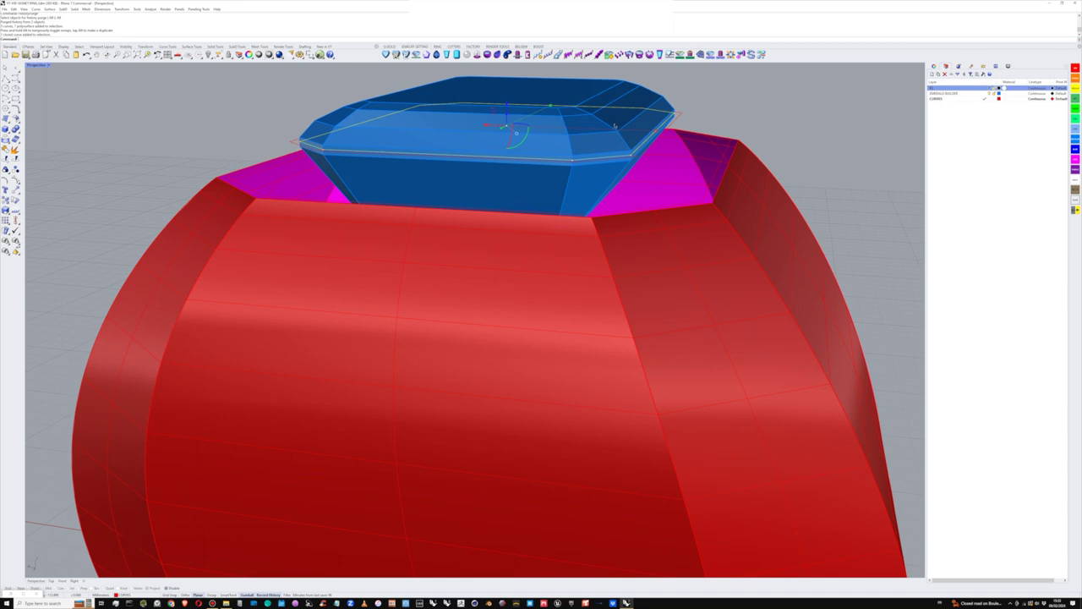
right_drag(657, 132, 656, 132)
shift+drag(657, 132, 647, 132)
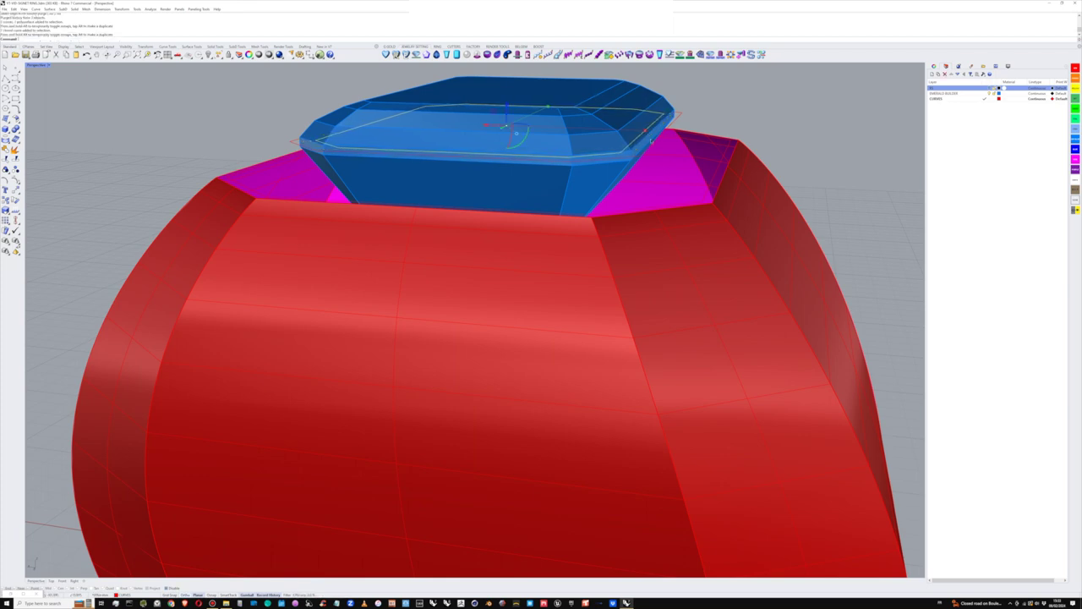
Step: Add the outer octagonal curve to the selection and loft the two girdle curves into a flat frame surface
shift+click(680, 116)
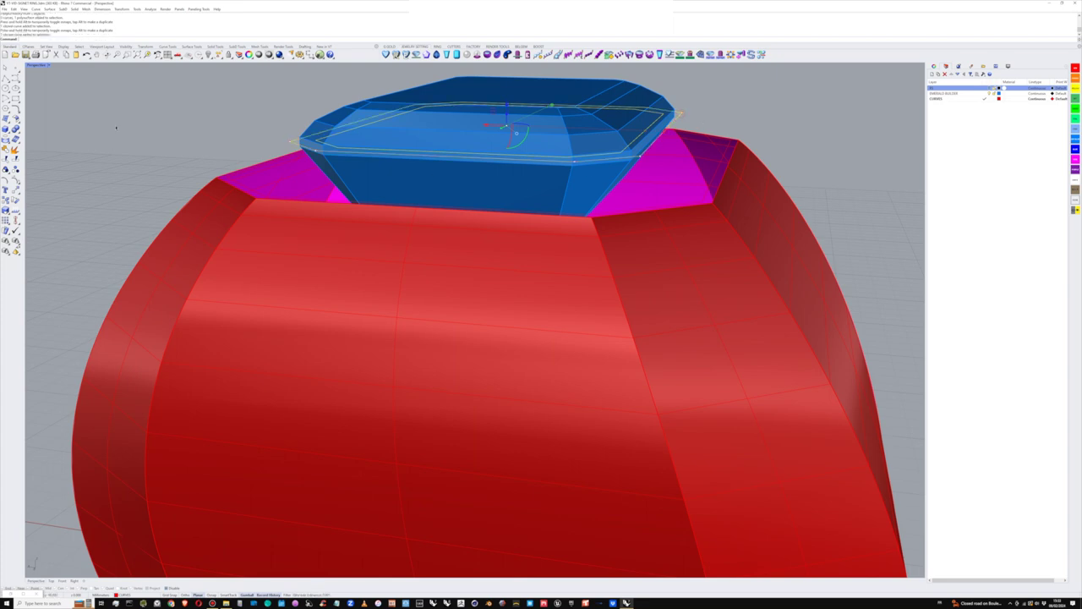
click(9, 122)
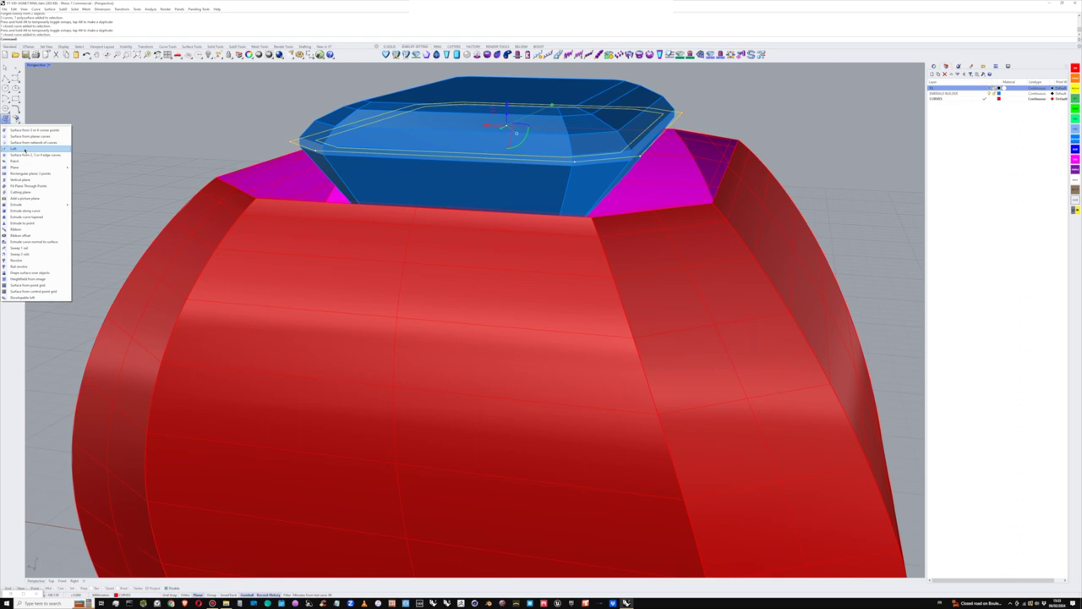
click(25, 149)
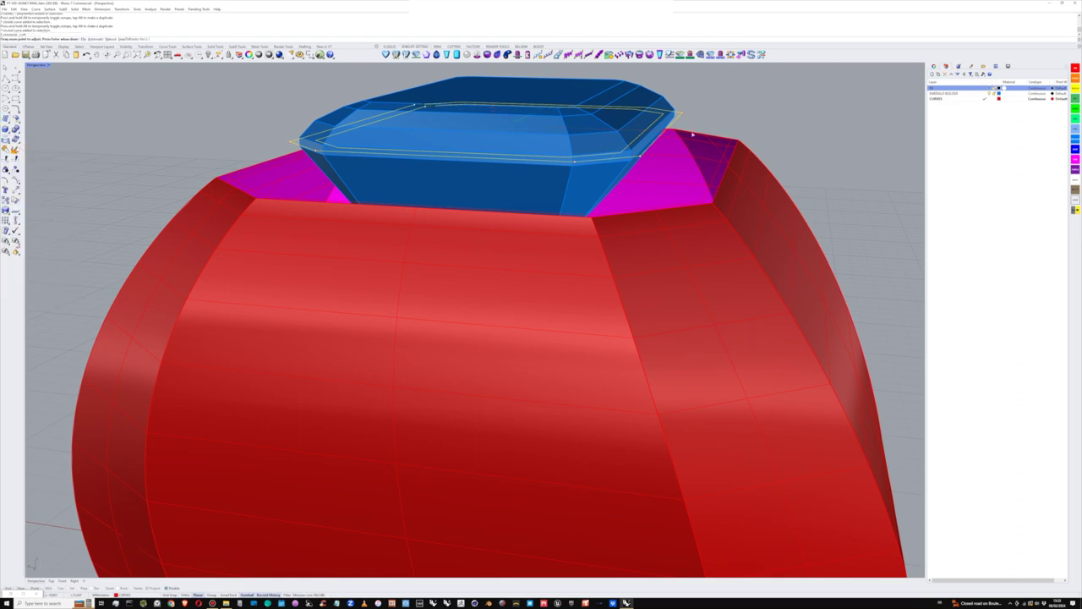
key(Return)
key(Return)
right_drag(667, 155, 688, 139)
click(708, 106)
scroll(680, 128, up, 4)
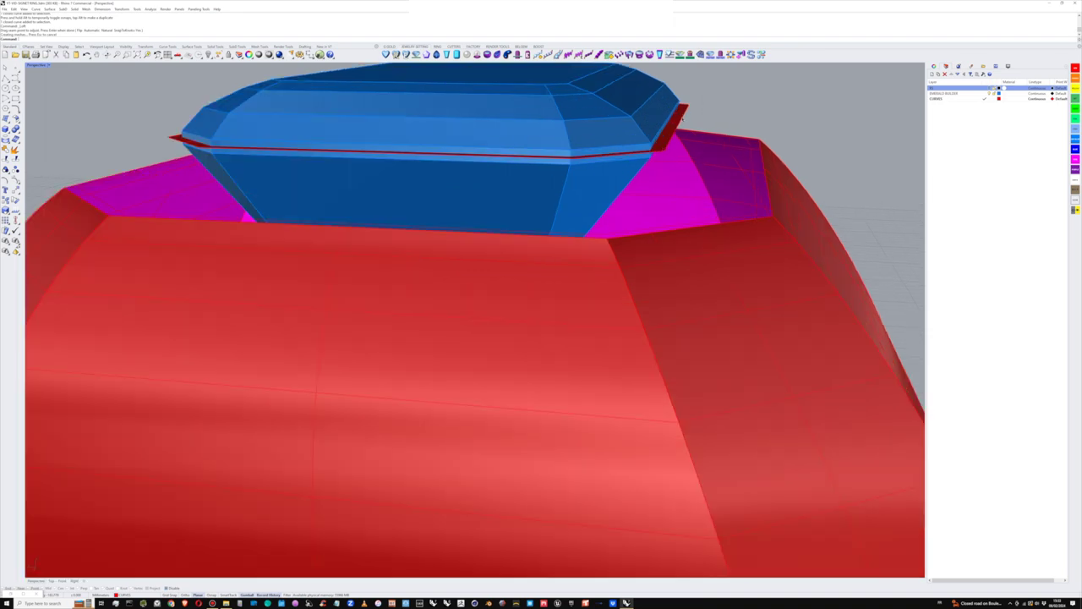
Step: Hide the layer that holds the emerald-cut gem and restore the four-viewport layout
click(990, 94)
scroll(720, 141, down, 6)
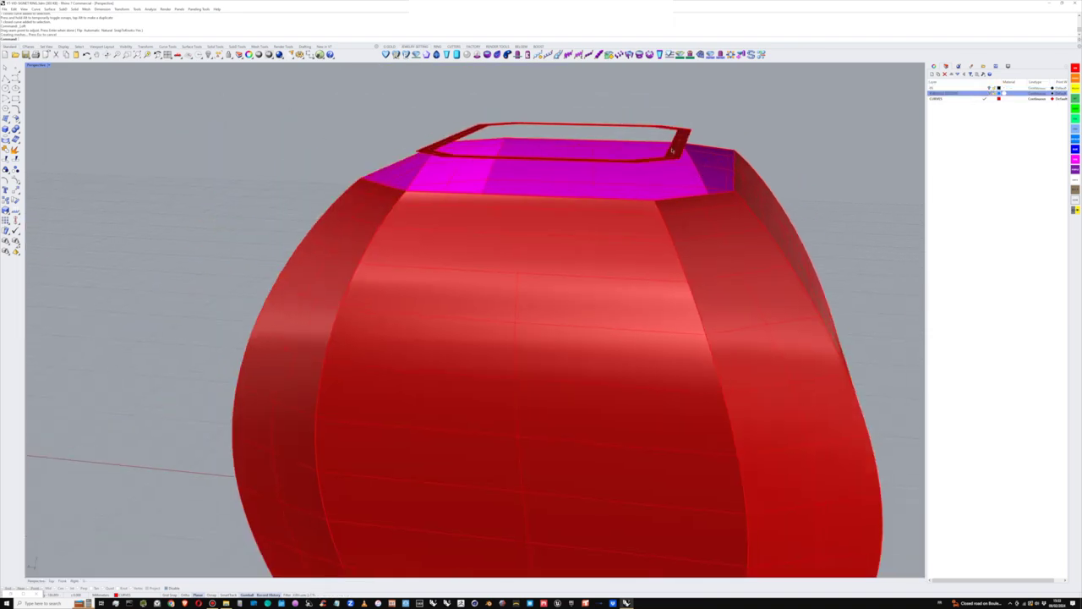
scroll(680, 149, up, 3)
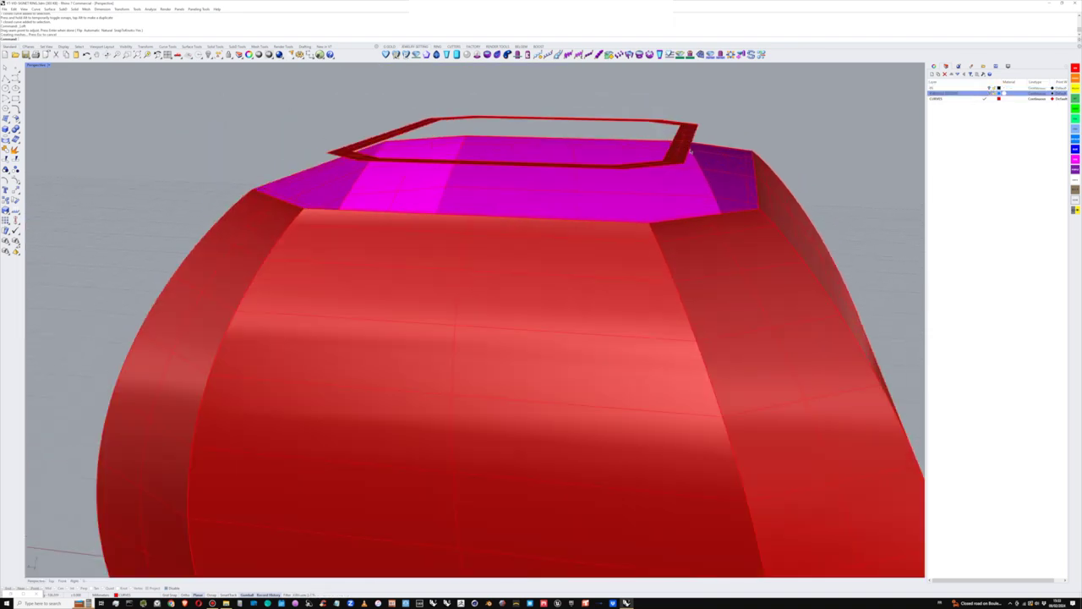
click(690, 151)
click(744, 91)
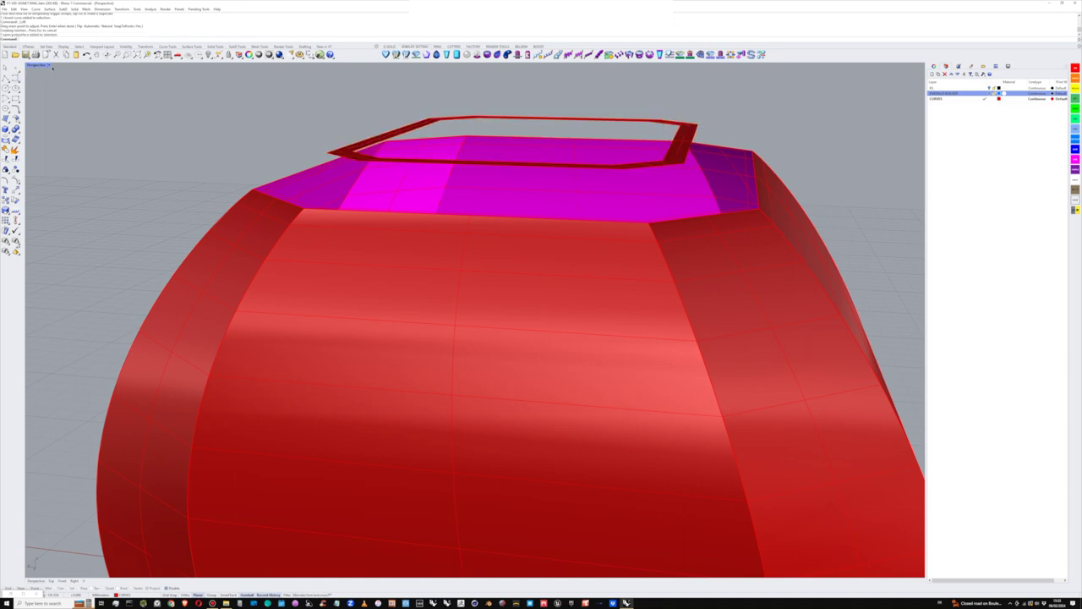
double_click(41, 66)
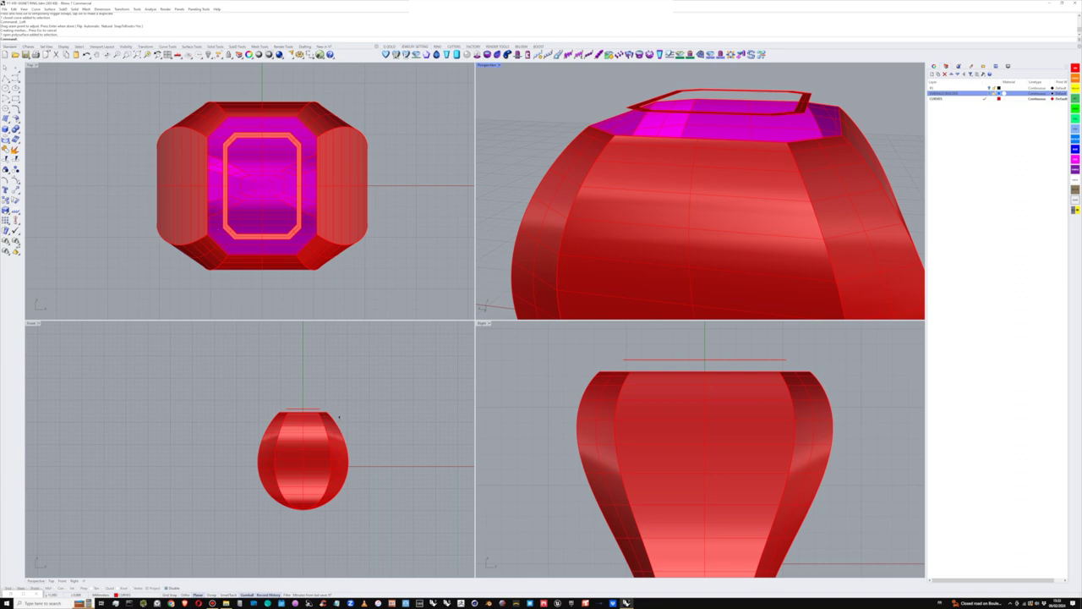
Step: Start a polyline at the midpoint of the frame's outer edge and draw a short, steep first segment downward and outward in the Right view
scroll(339, 416, up, 8)
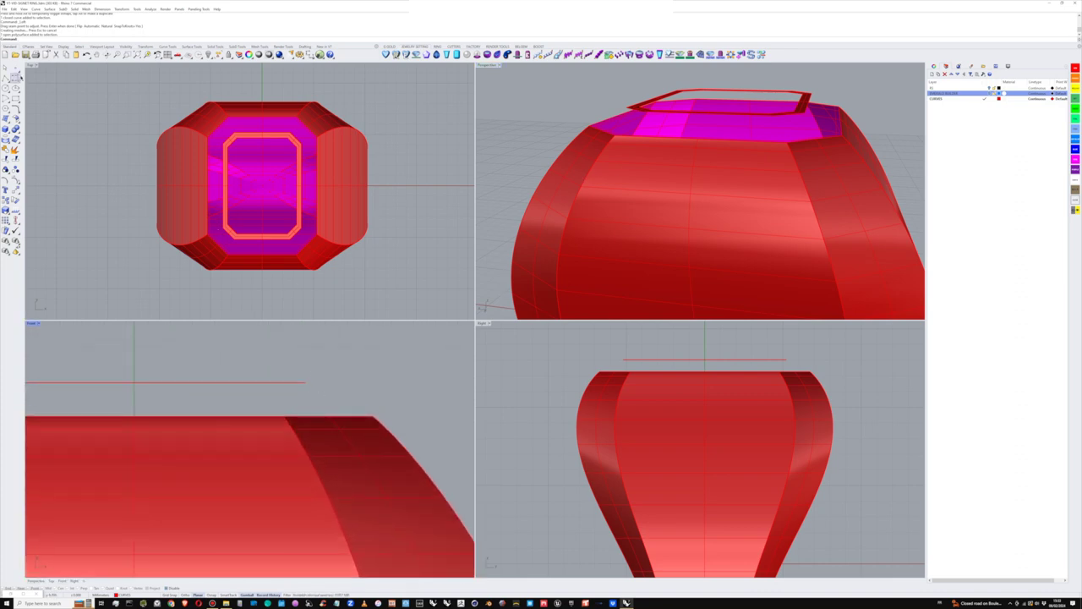
right_drag(334, 366, 314, 361)
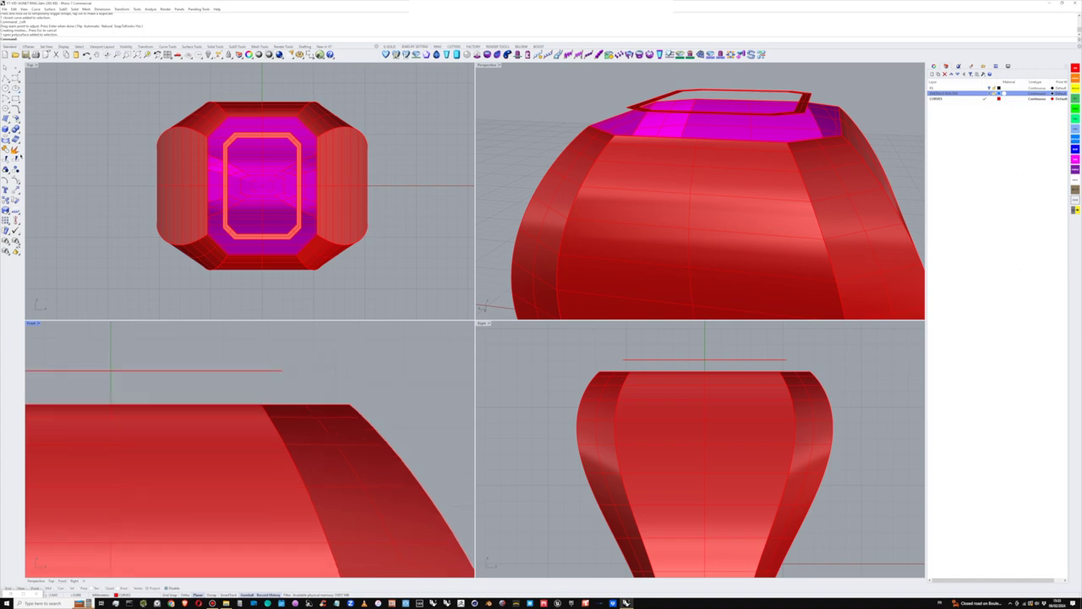
right_drag(766, 374, 714, 373)
scroll(724, 361, up, 10)
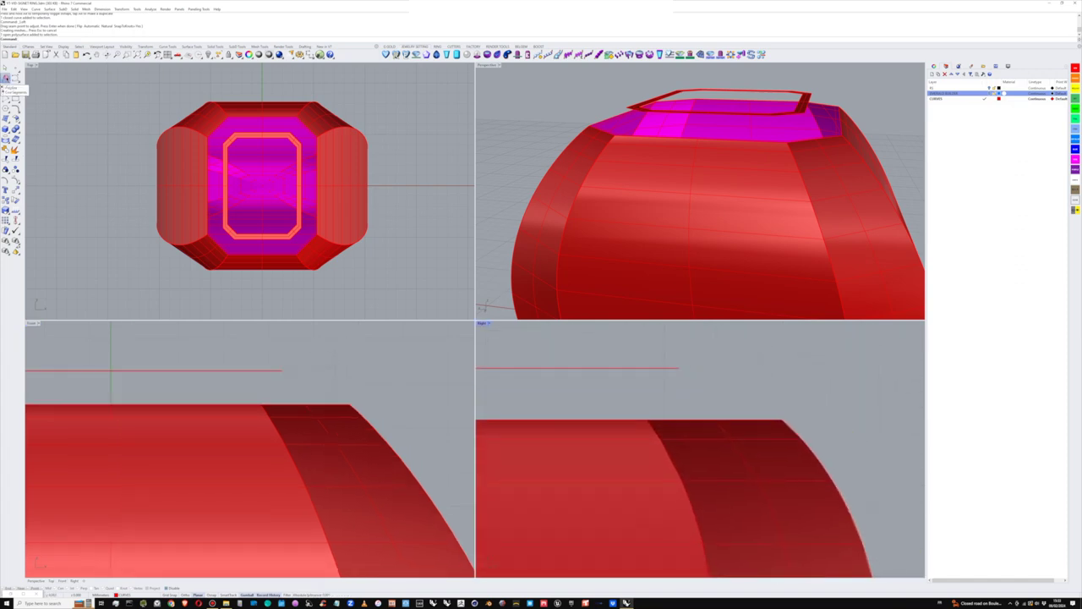
click(6, 79)
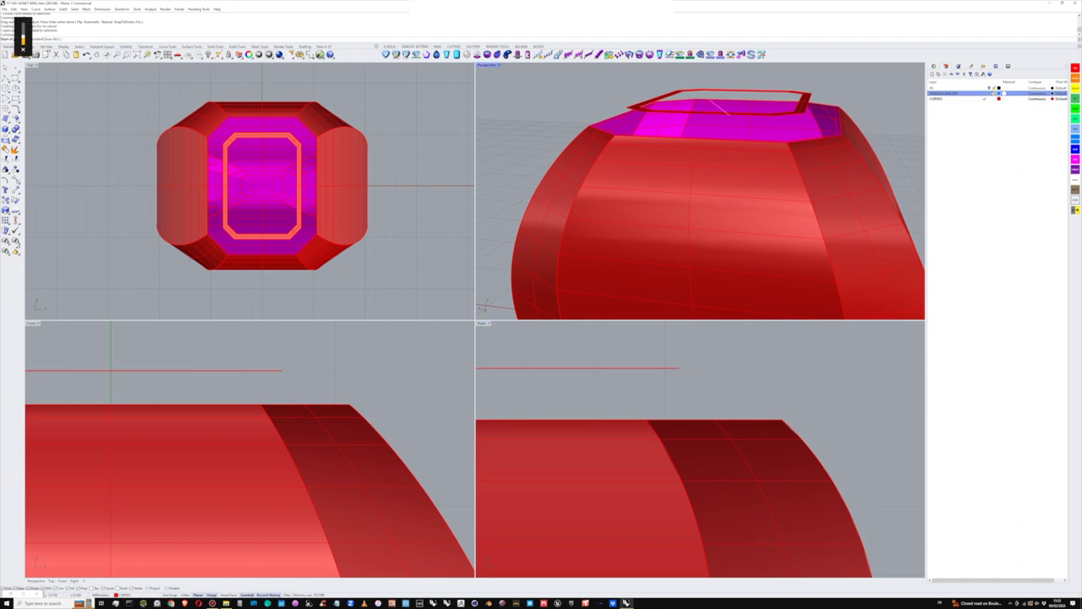
click(707, 114)
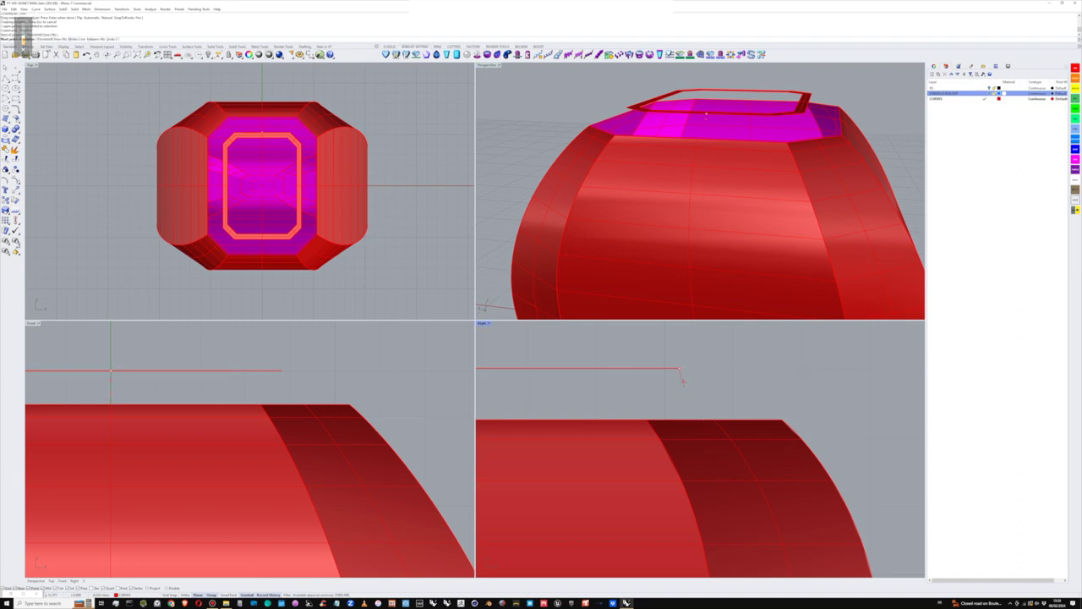
scroll(681, 383, up, 2)
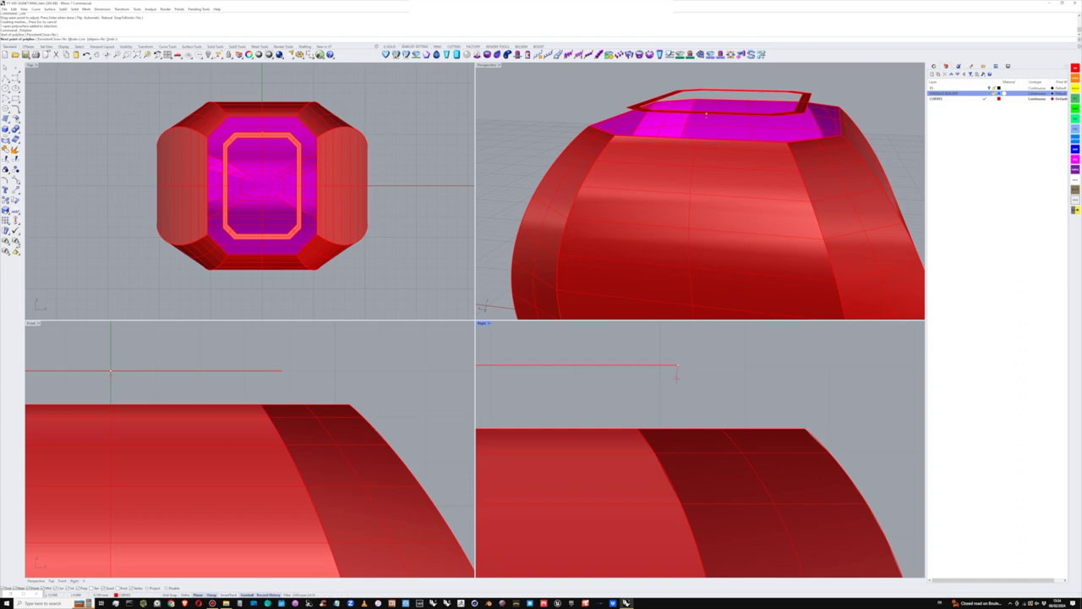
text(0.2)
key(Return)
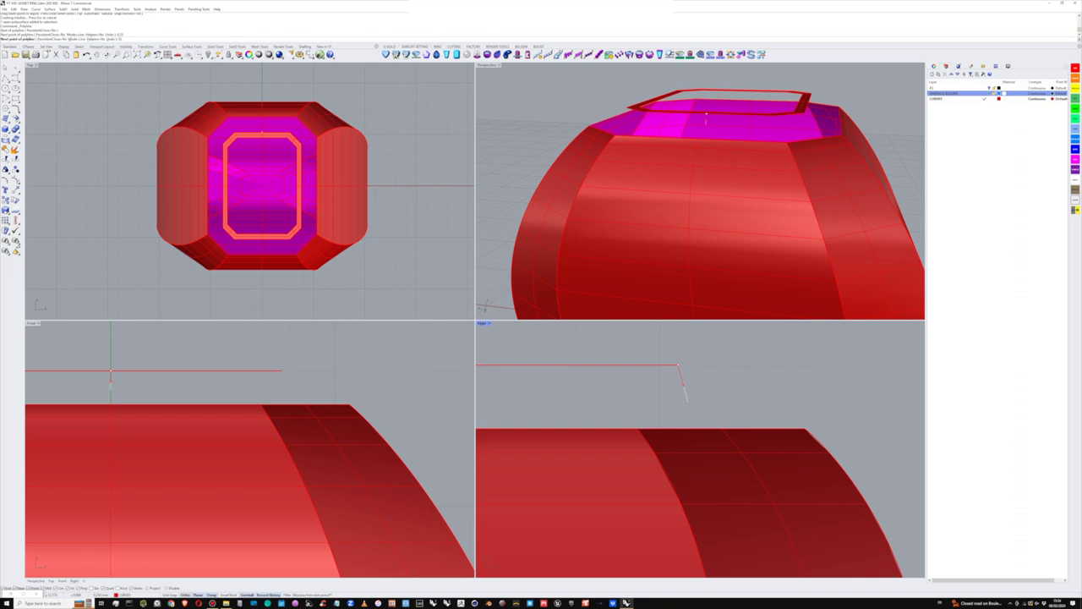
key(Return)
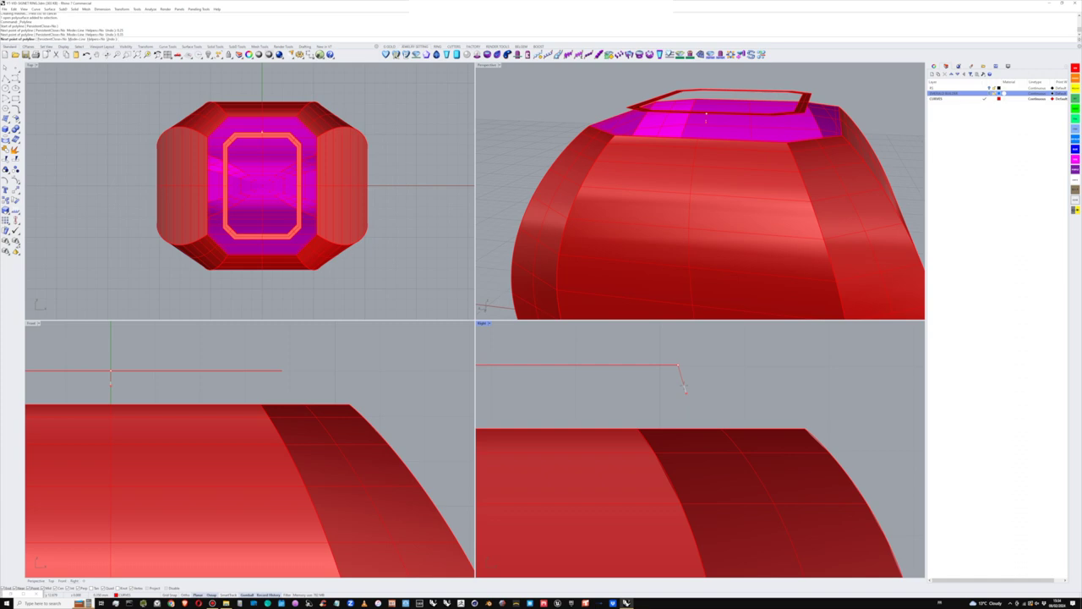
click(686, 391)
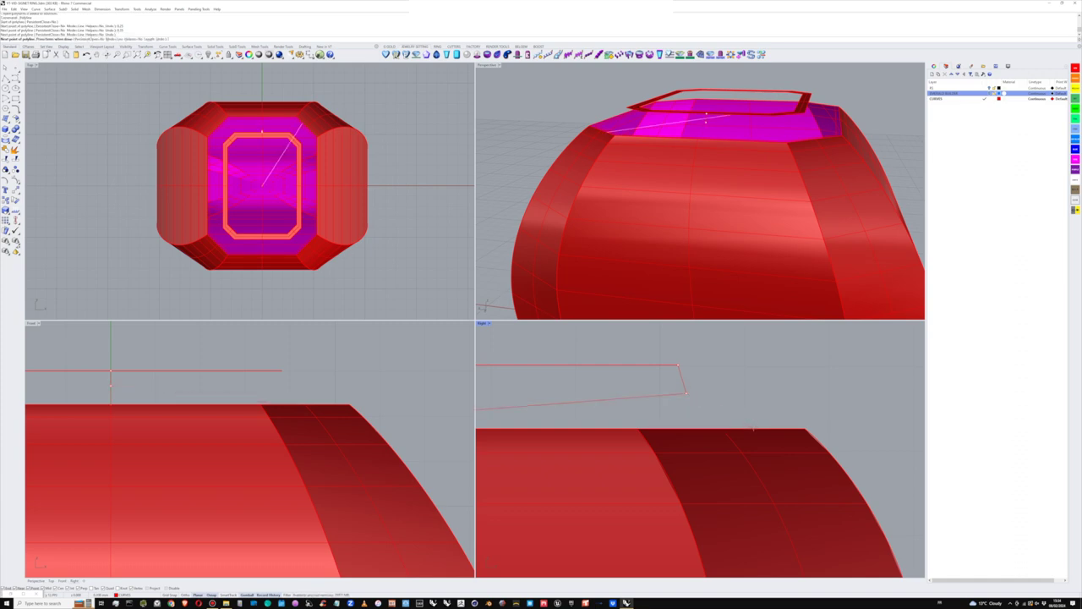
Step: Set the Right view to Ghosted display and place the polyline's second segment, 1.3 mm long, sloping down and outward toward the ring body
text(1.3)
key(Return)
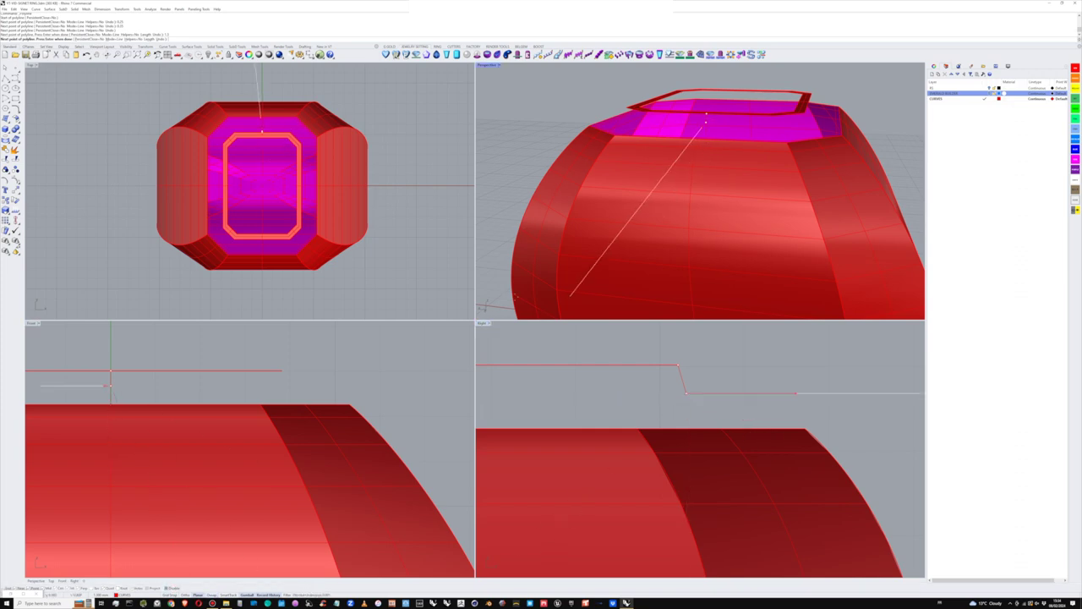
click(489, 324)
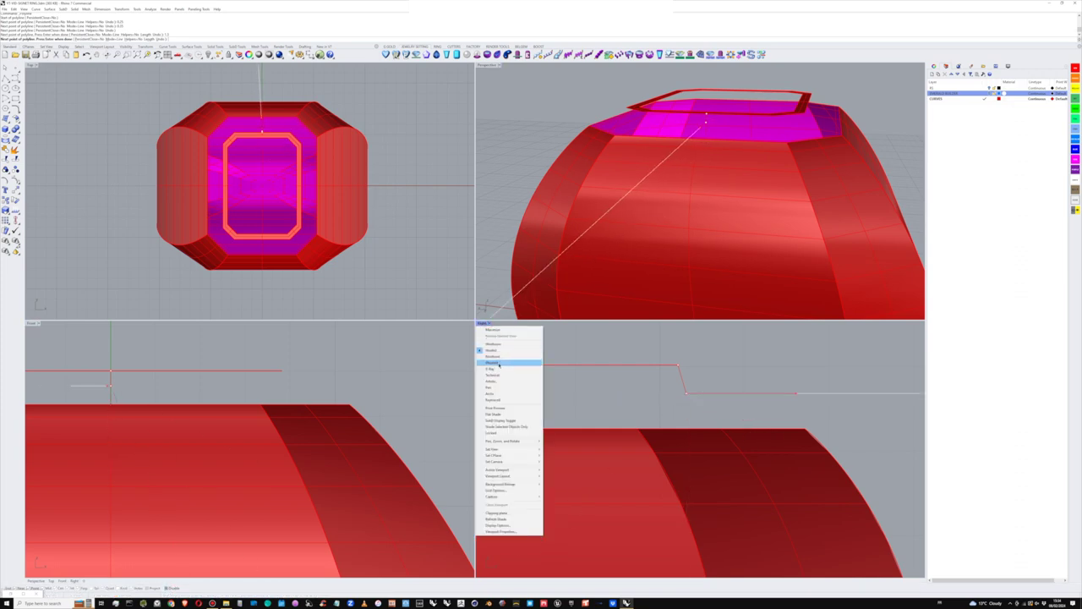
click(497, 363)
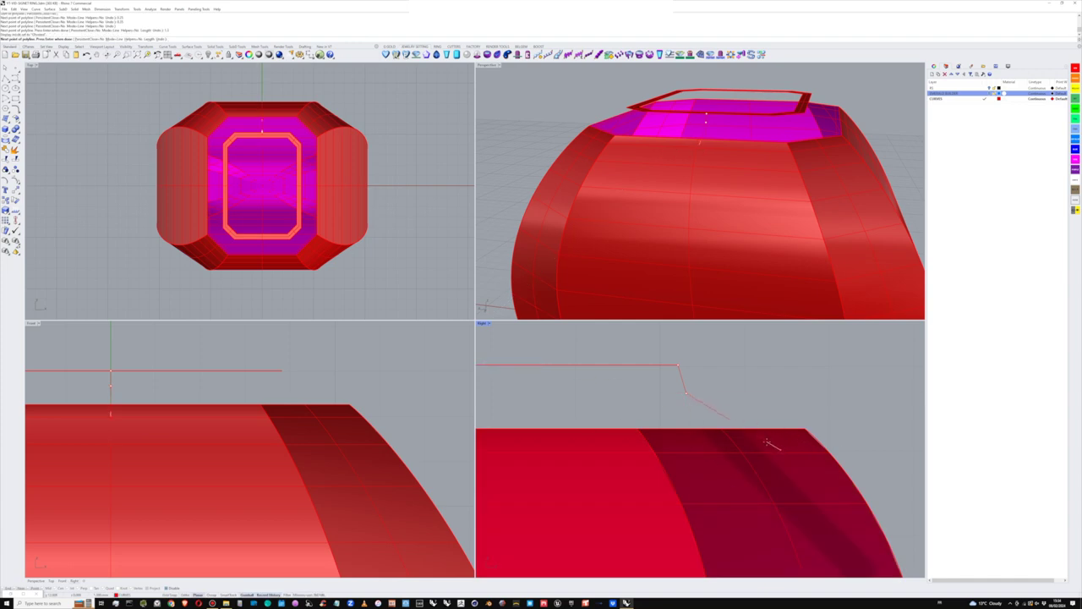
click(779, 446)
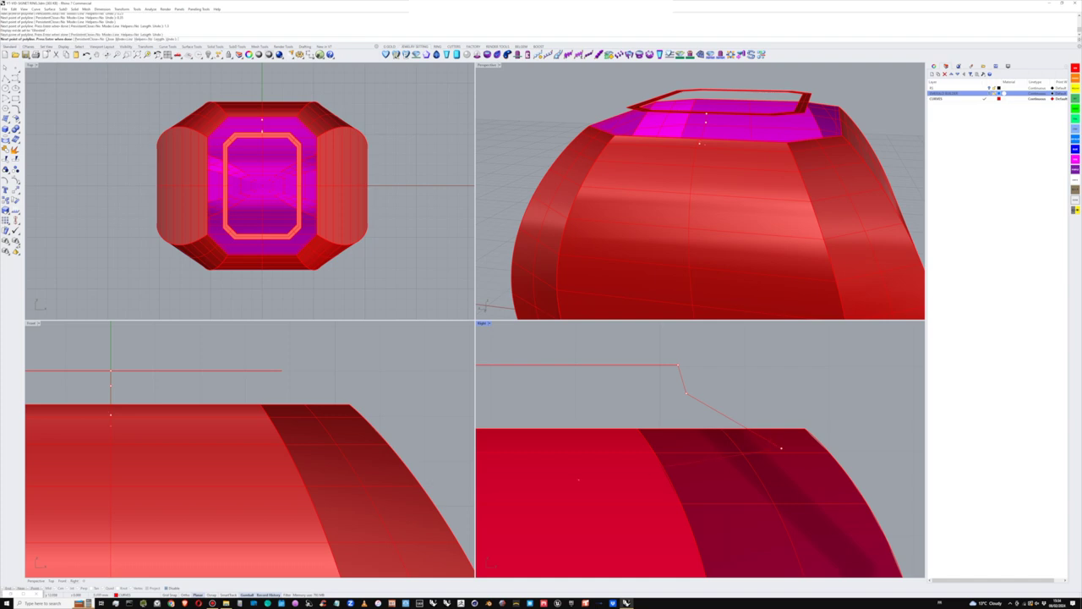
Step: Re-enable object snaps and finish the profile polyline on the midpoint of the ring body's top edge
click(176, 588)
right_drag(711, 137, 515, 168)
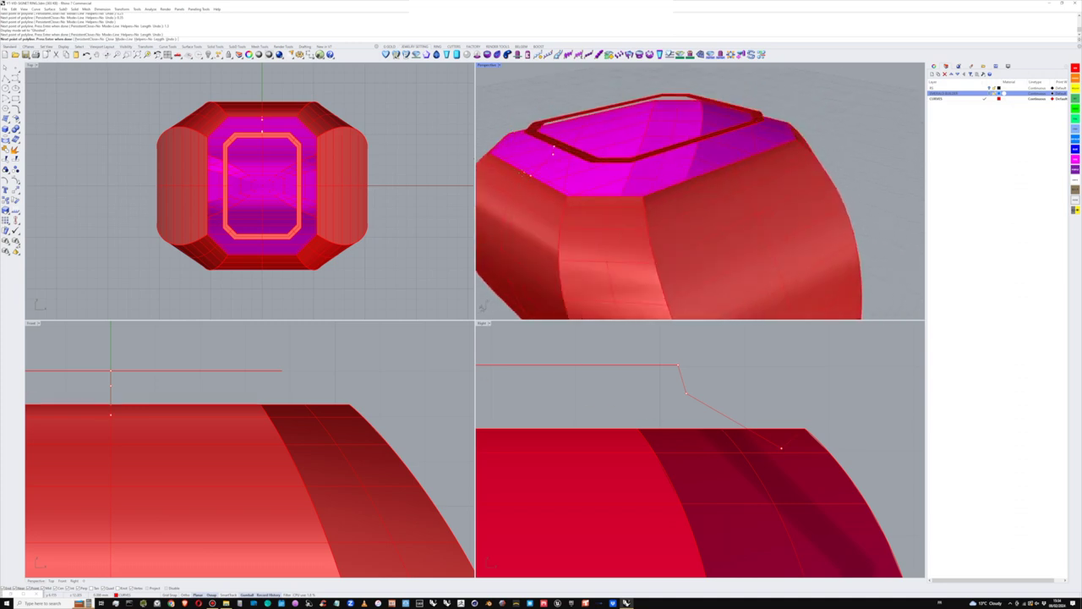
click(524, 172)
right_click(528, 173)
right_drag(602, 200, 536, 109)
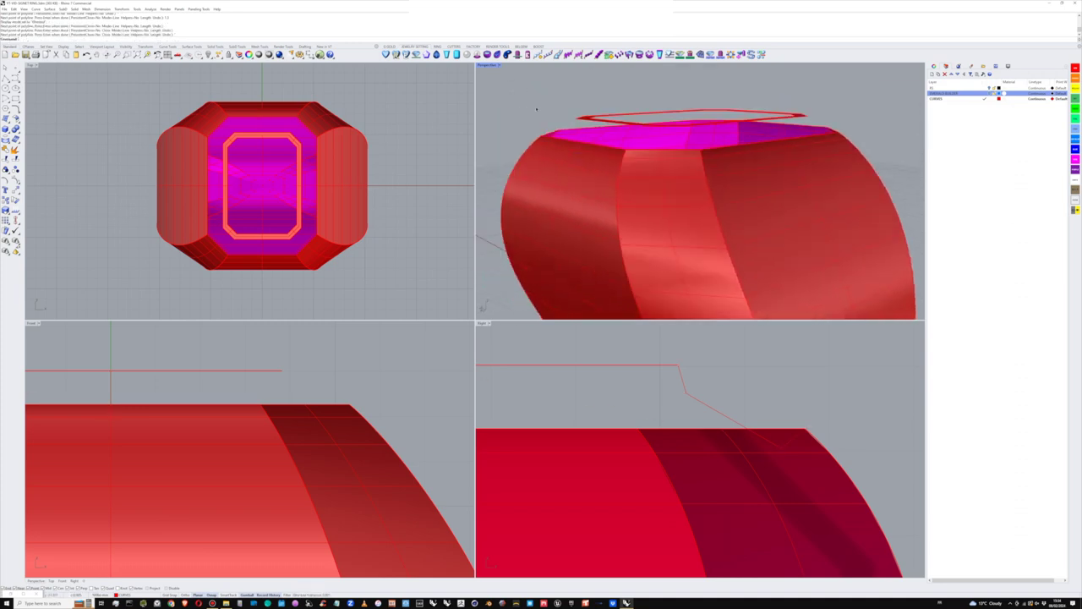
Step: Examine the closed top-edge curve and the new profile polyline in the maximized Perspective view by selecting each one
double_click(493, 66)
scroll(574, 174, down, 5)
right_drag(572, 180, 515, 199)
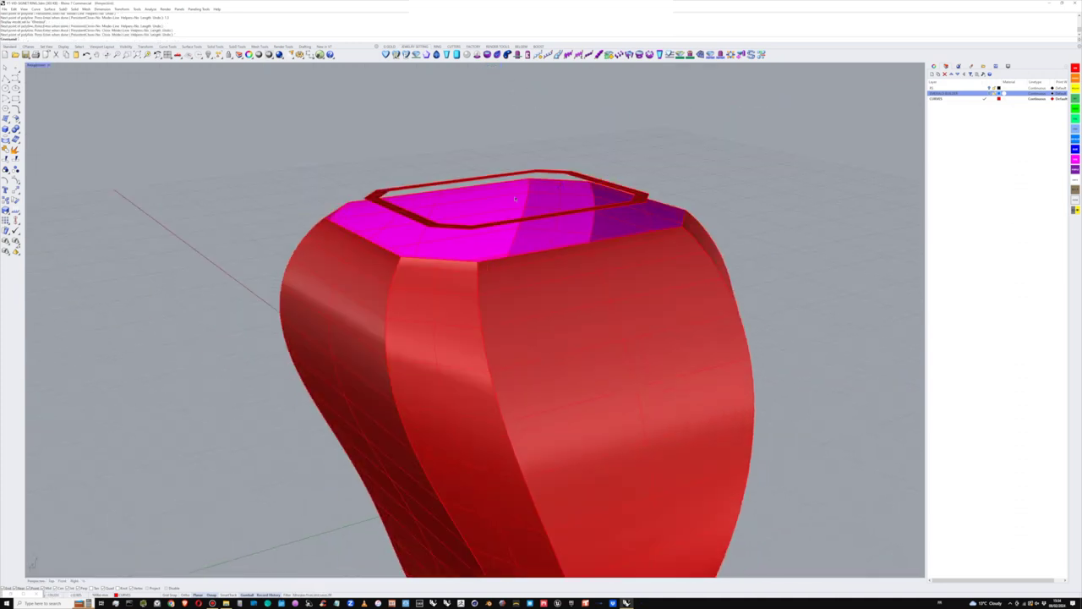
scroll(372, 233, up, 5)
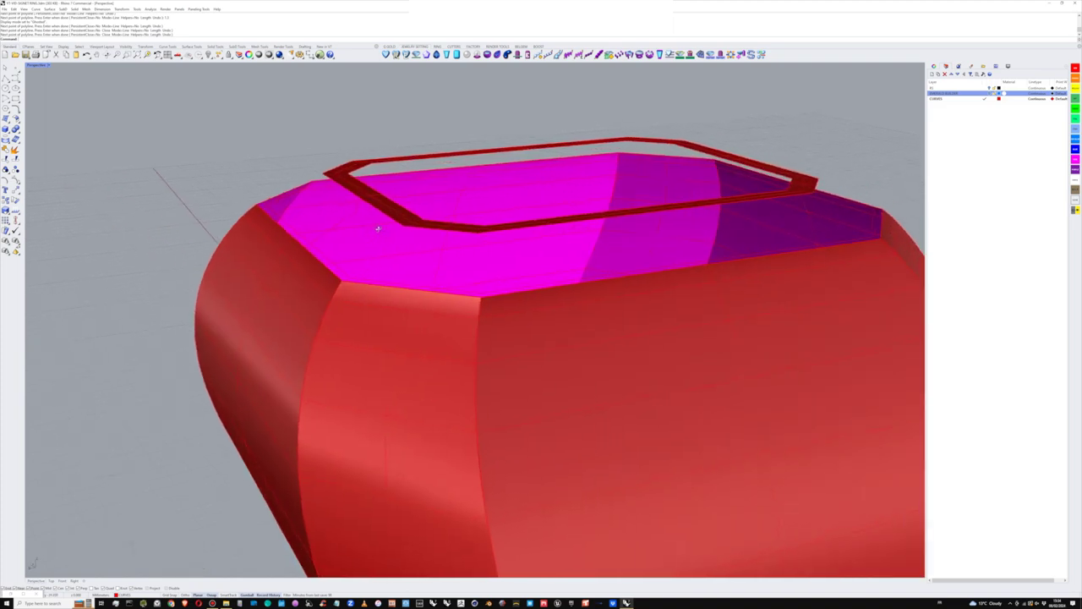
click(339, 233)
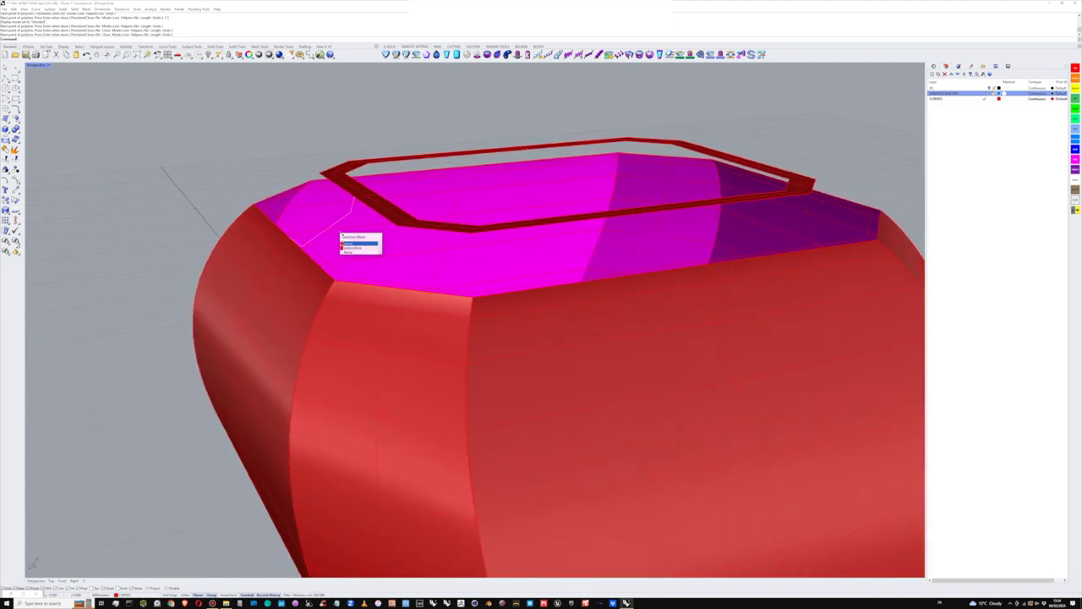
click(358, 243)
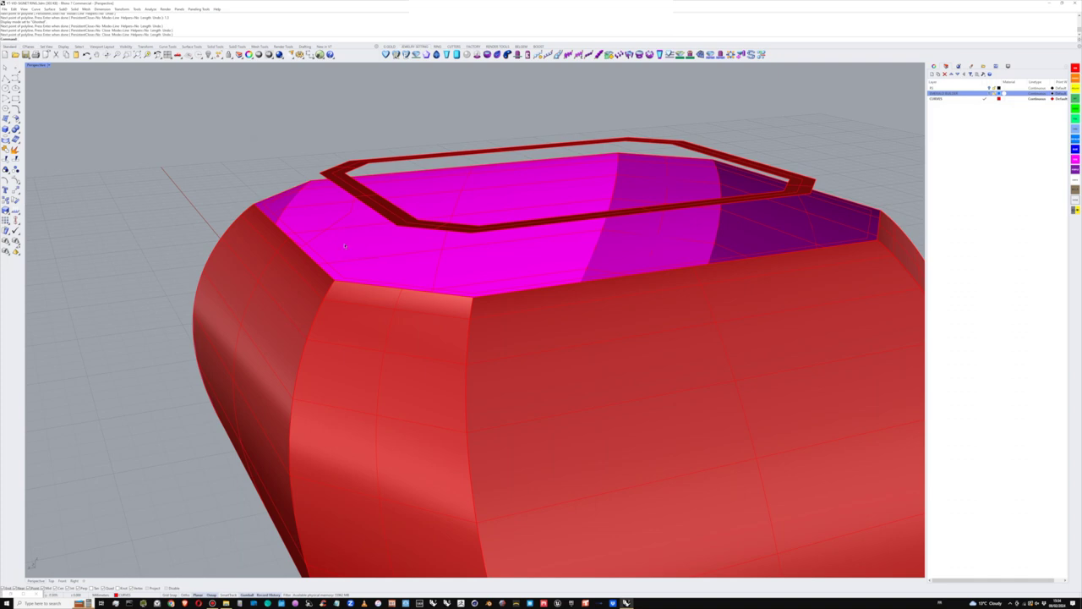
click(310, 249)
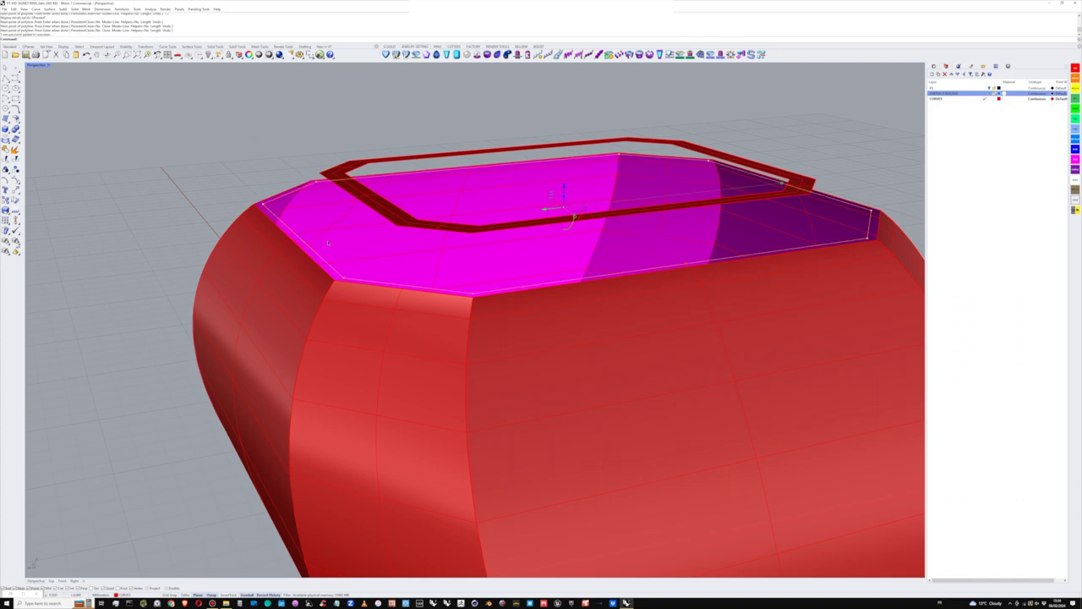
right_drag(328, 243, 331, 239)
click(301, 221)
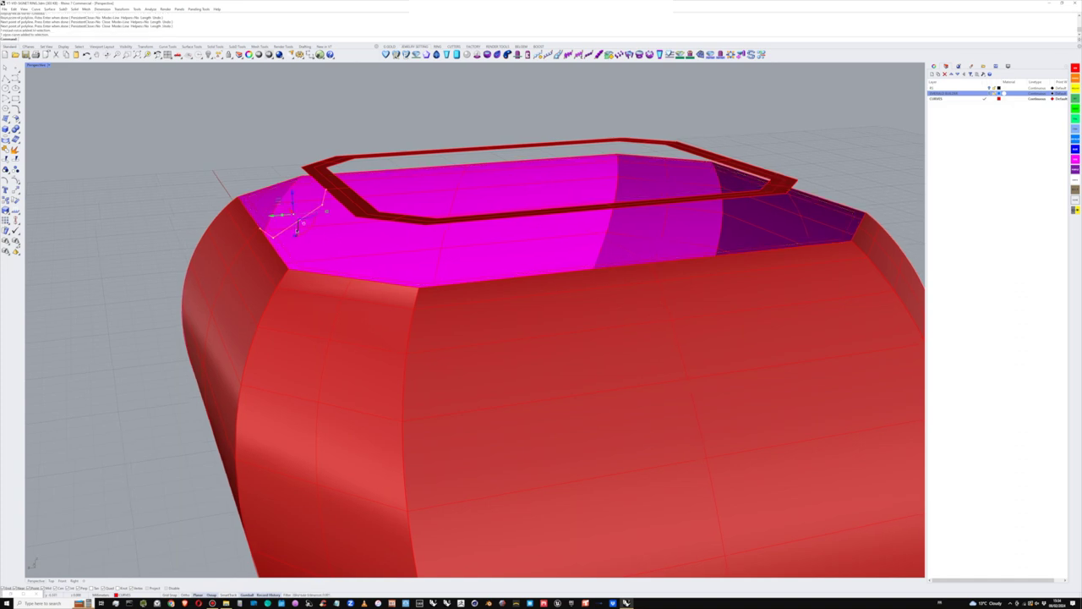
Step: Delete the redundant closed octagonal curve that runs around the ring body's top opening
scroll(296, 223, up, 4)
scroll(299, 226, down, 7)
right_drag(300, 229, 302, 231)
scroll(302, 232, up, 4)
click(302, 234)
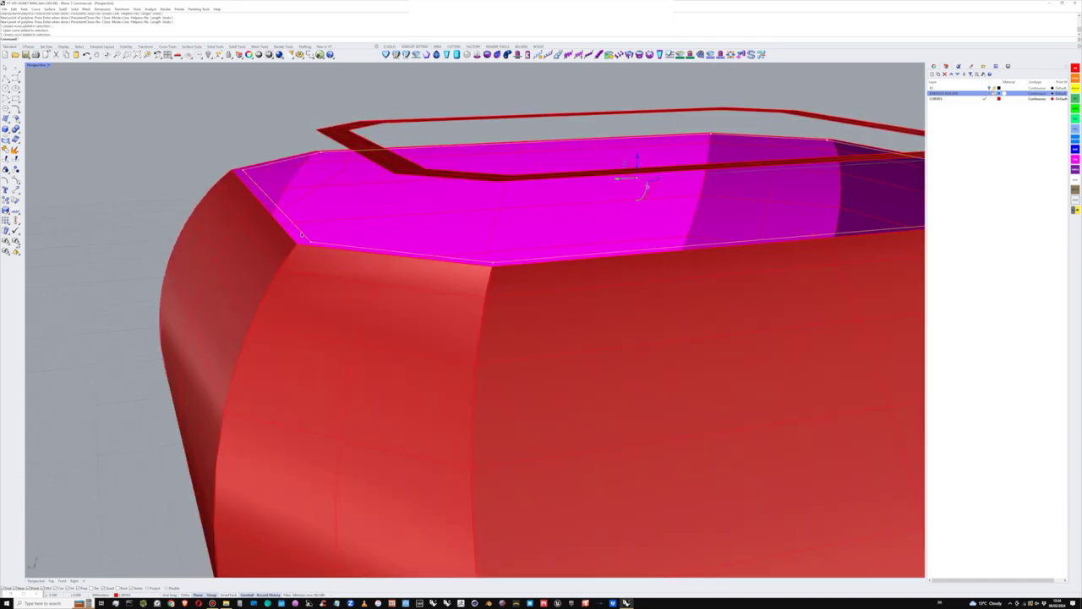
key(Delete)
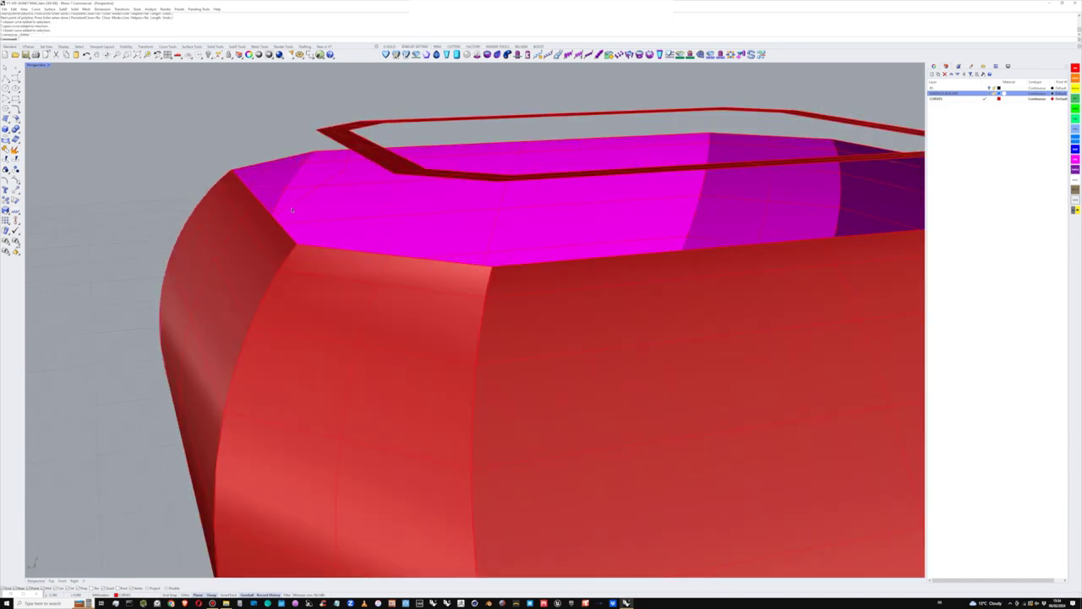
Step: Sweep the profile polyline as a closed two-rail sweep along the ring's top-edge curve and the frame's outer curve, and flip the new surface's direction
click(274, 217)
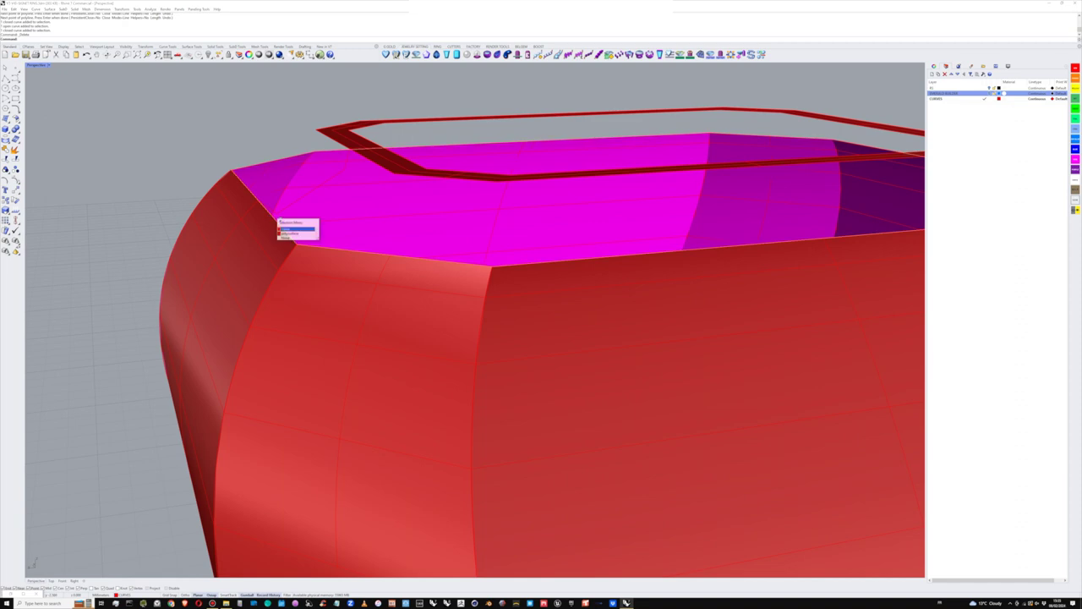
click(285, 230)
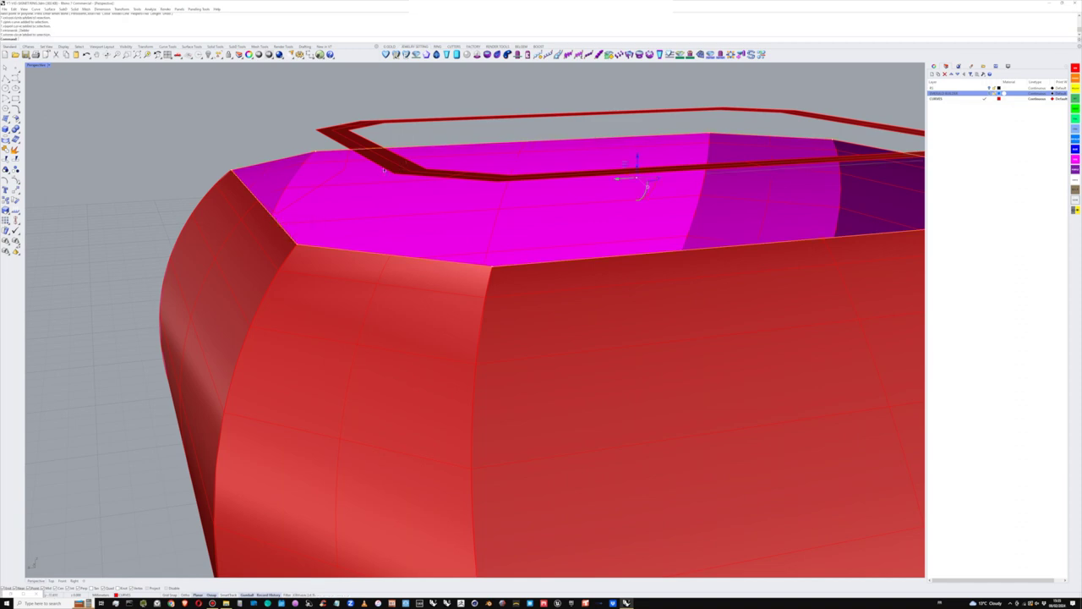
shift+click(383, 169)
scroll(247, 202, down, 3)
right_drag(354, 195, 393, 199)
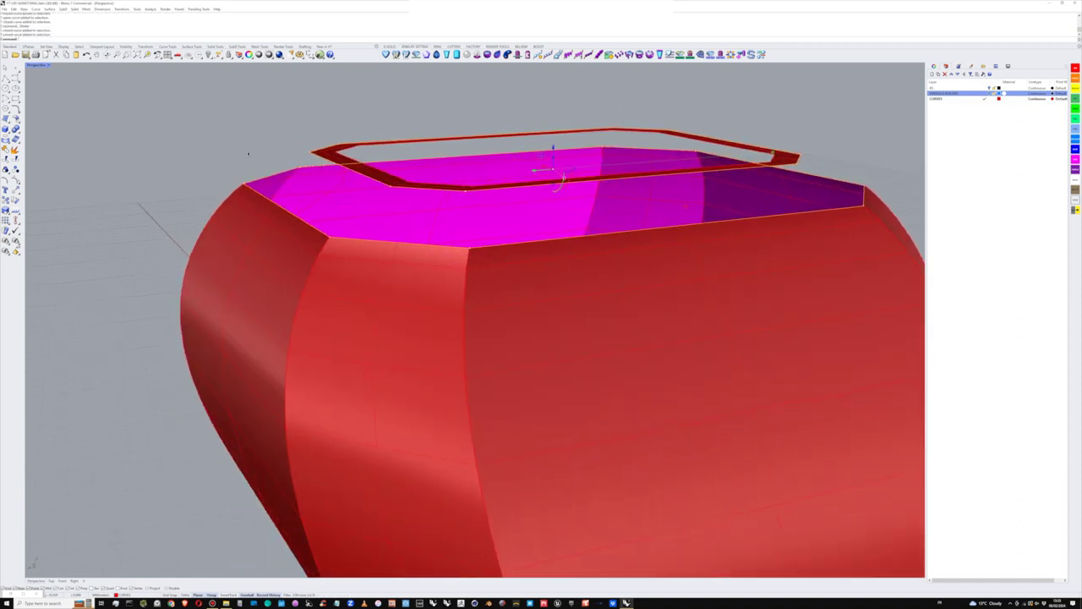
click(8, 119)
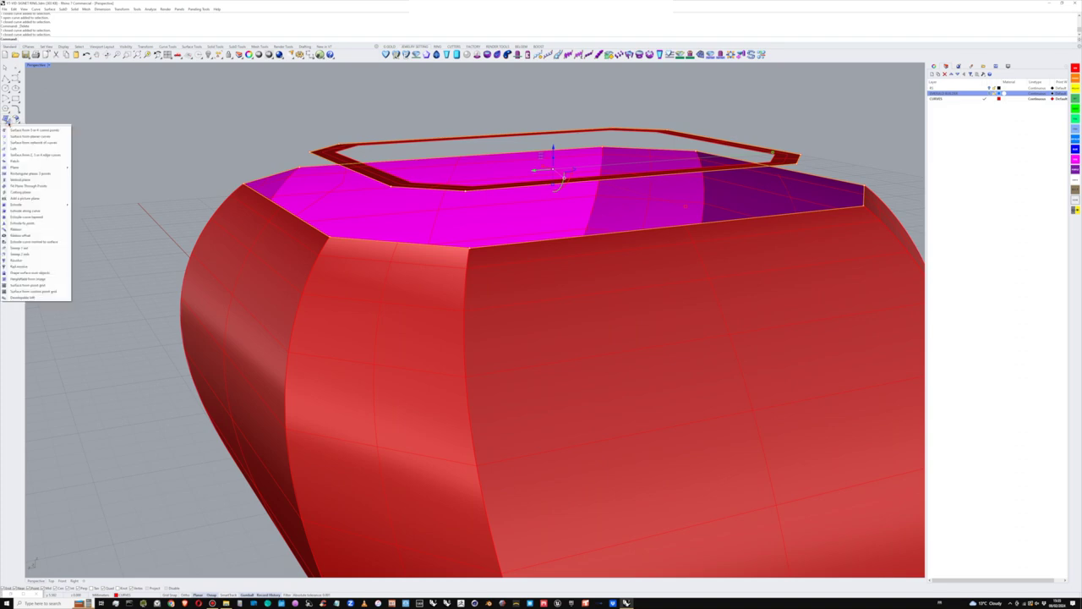
click(24, 255)
click(324, 202)
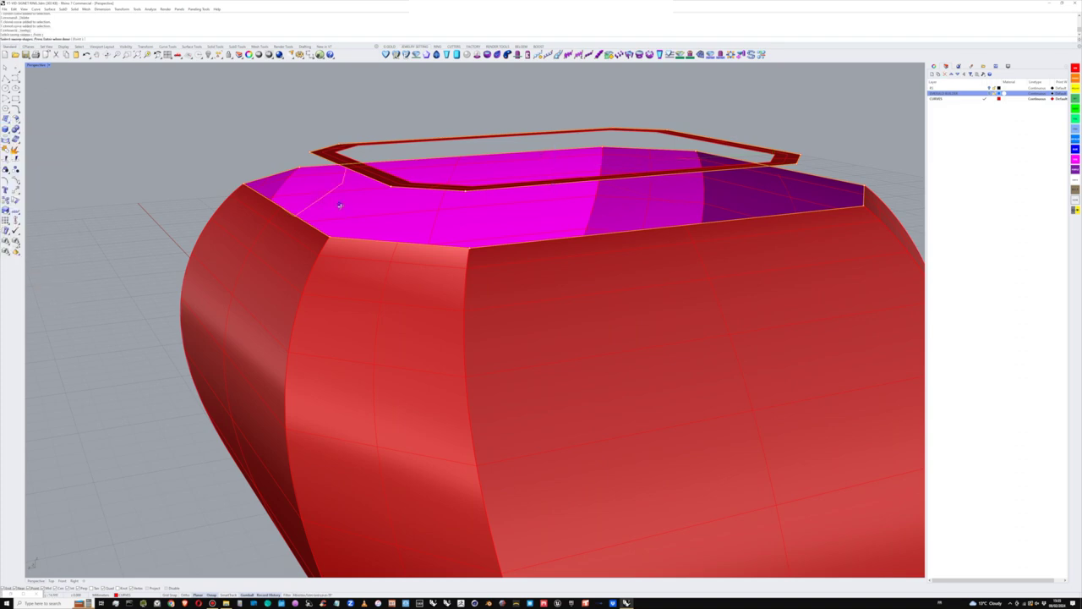
right_drag(340, 205, 592, 229)
scroll(341, 208, down, 3)
key(Return)
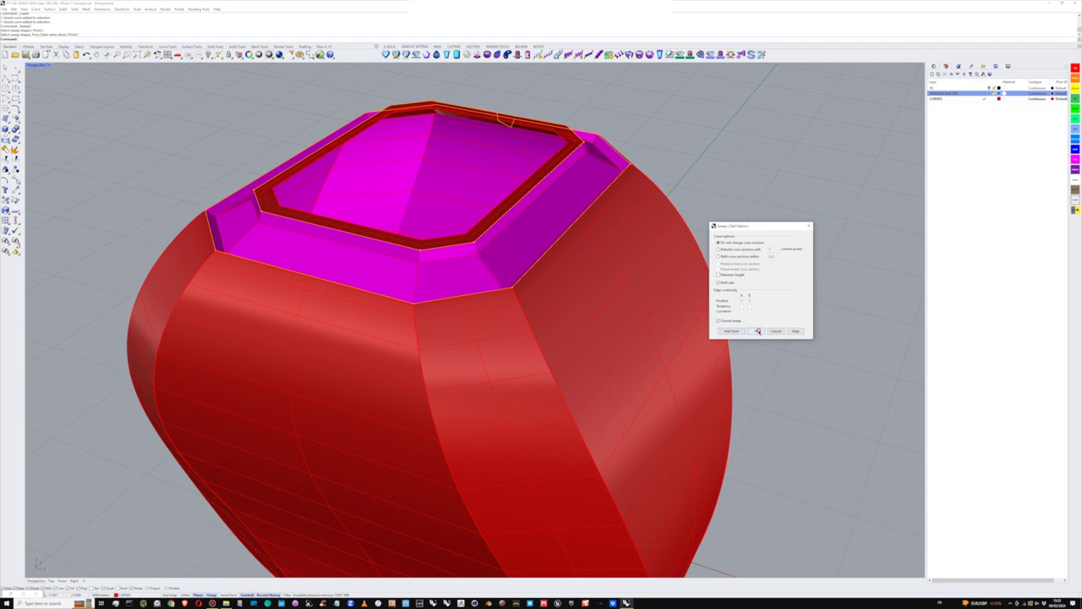
click(755, 332)
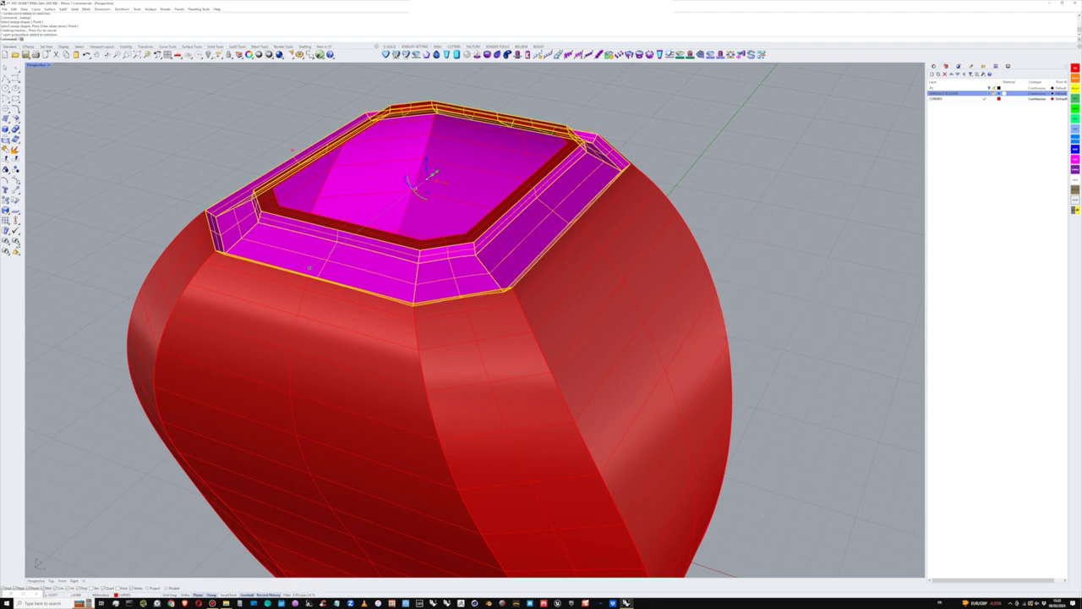
key(Return)
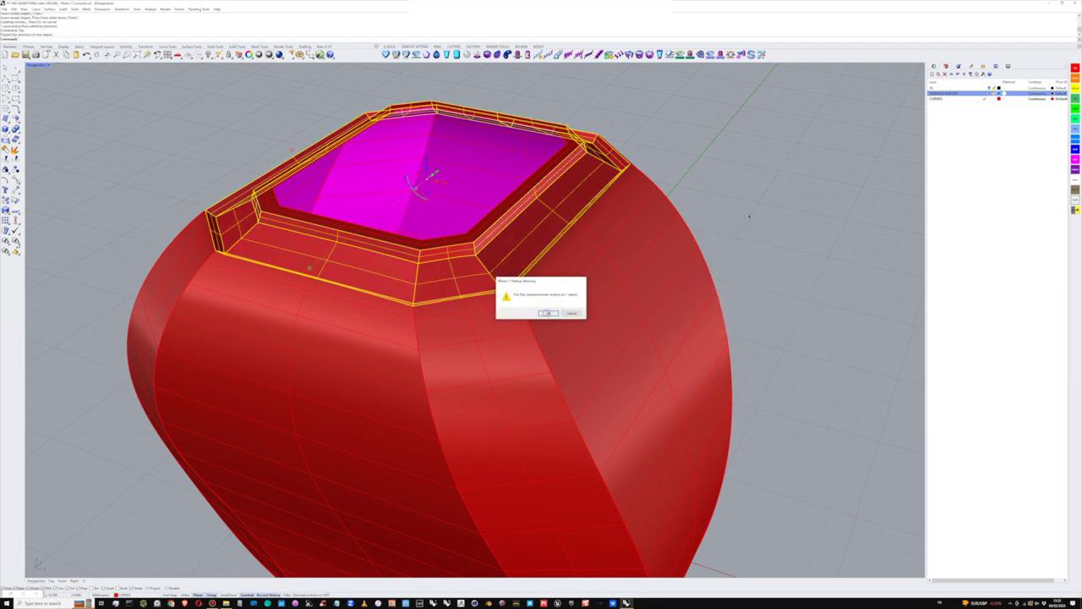
click(558, 313)
Step: Join the frame surface, the swept setting surface and the ring body into one polysurface, and deselect it
scroll(521, 166, up, 5)
click(521, 167)
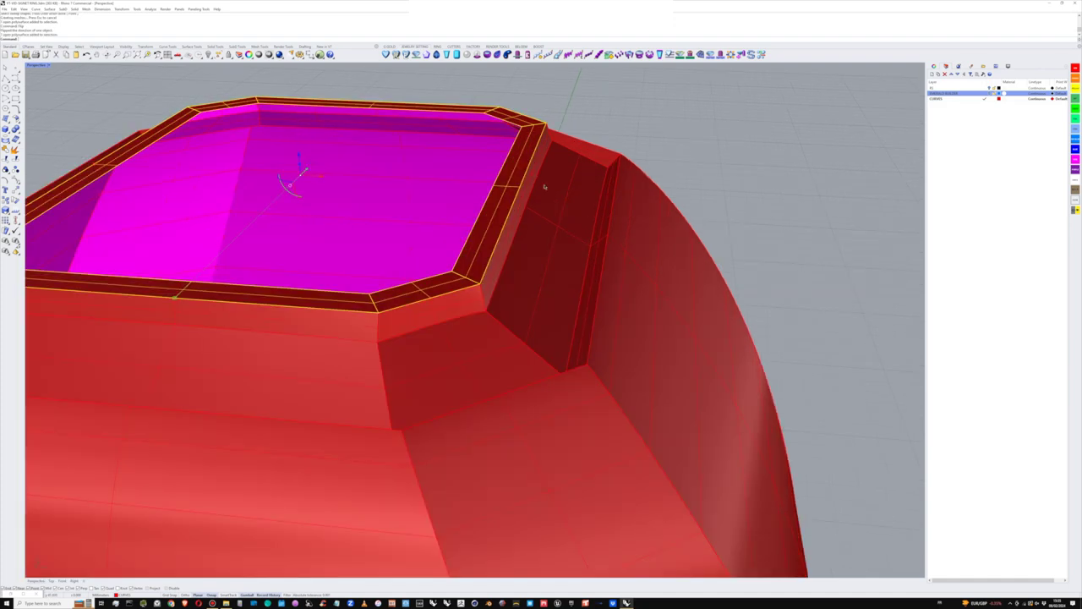
shift+click(547, 188)
shift+click(636, 215)
scroll(636, 214, down, 3)
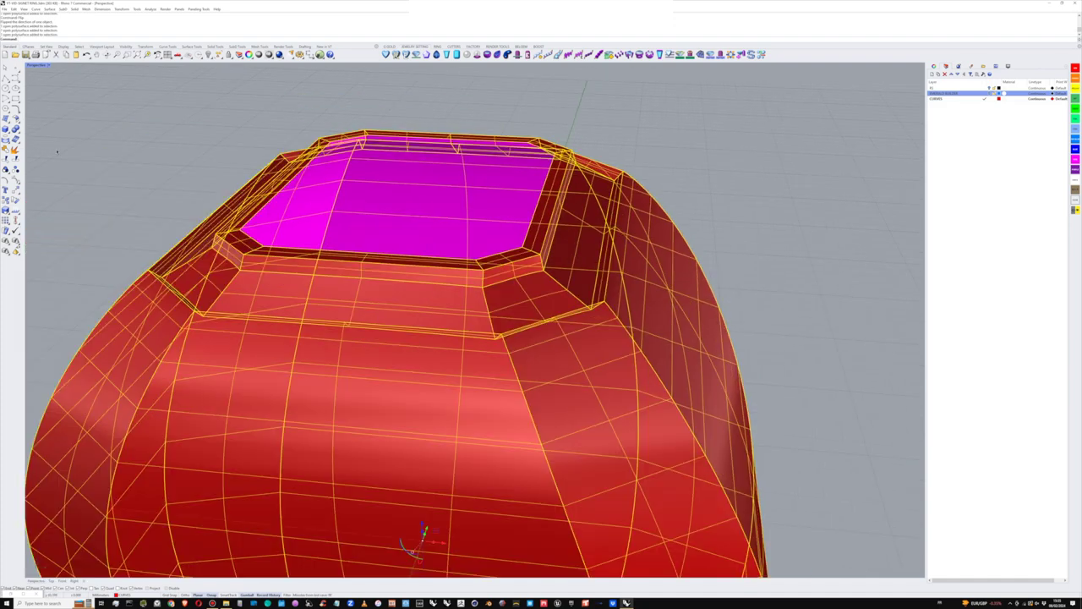
click(7, 148)
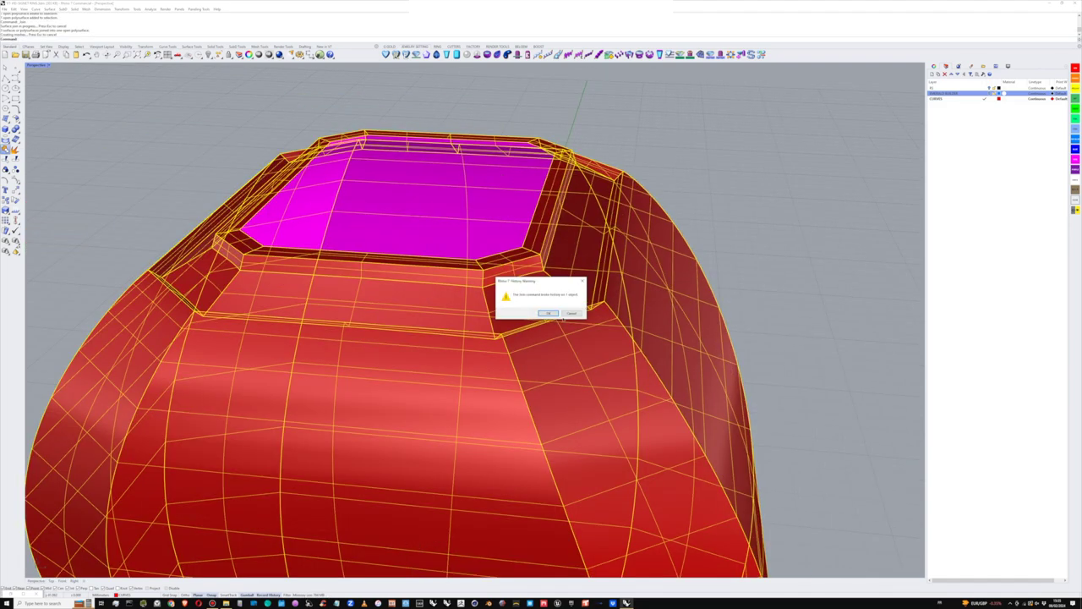
click(551, 312)
click(648, 137)
right_drag(650, 138, 516, 166)
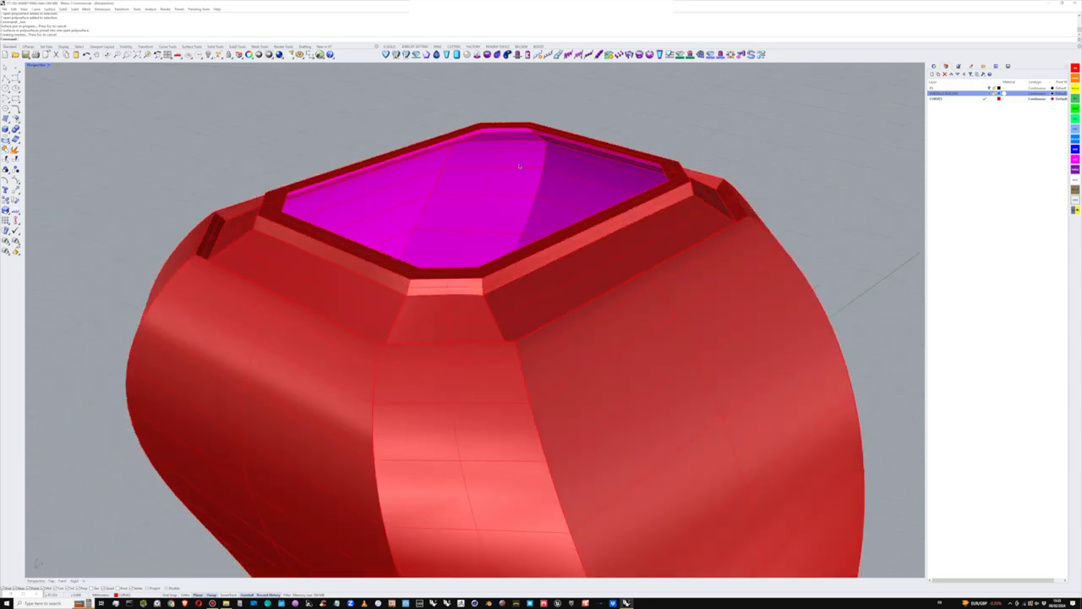
Step: Extrude the setting's inner closed curve straight down through the ring head and compare its depth with the finger cylinder
click(286, 205)
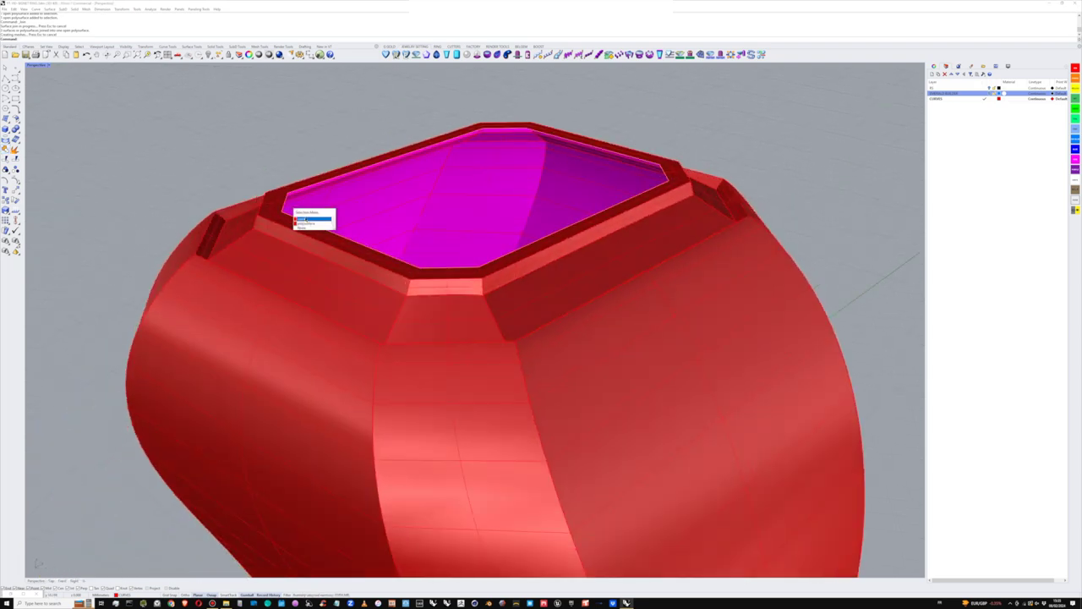
click(301, 218)
right_drag(303, 219, 396, 232)
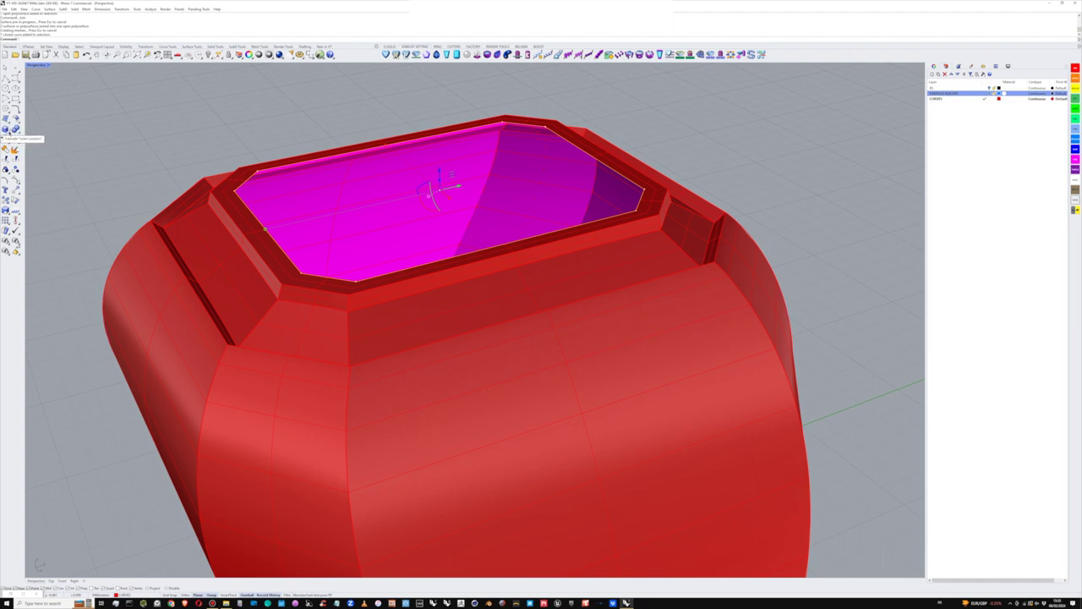
click(10, 133)
mouse_move(35, 234)
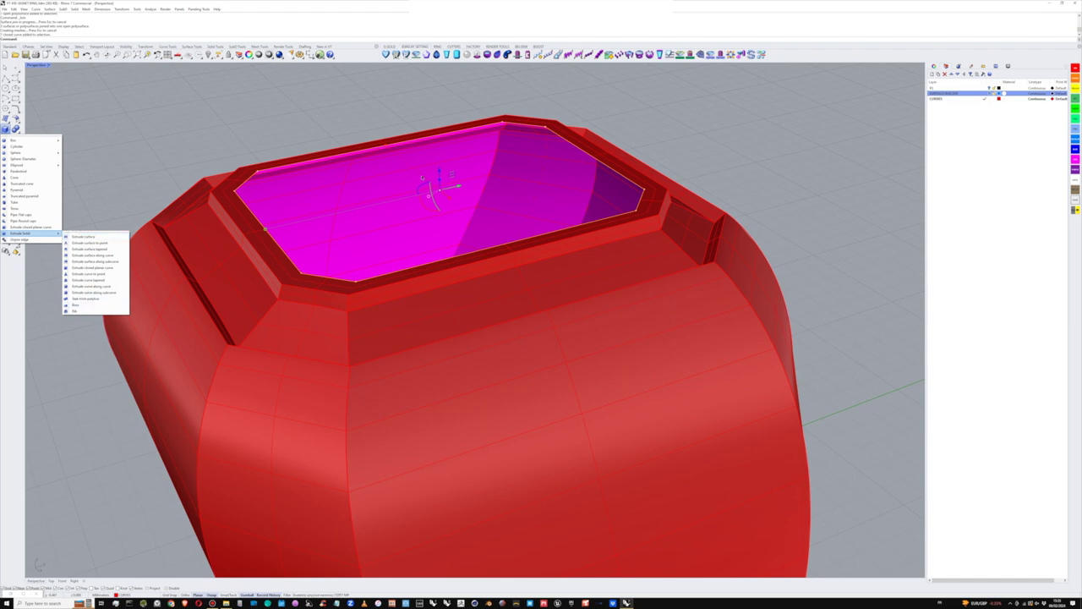
click(441, 172)
click(440, 179)
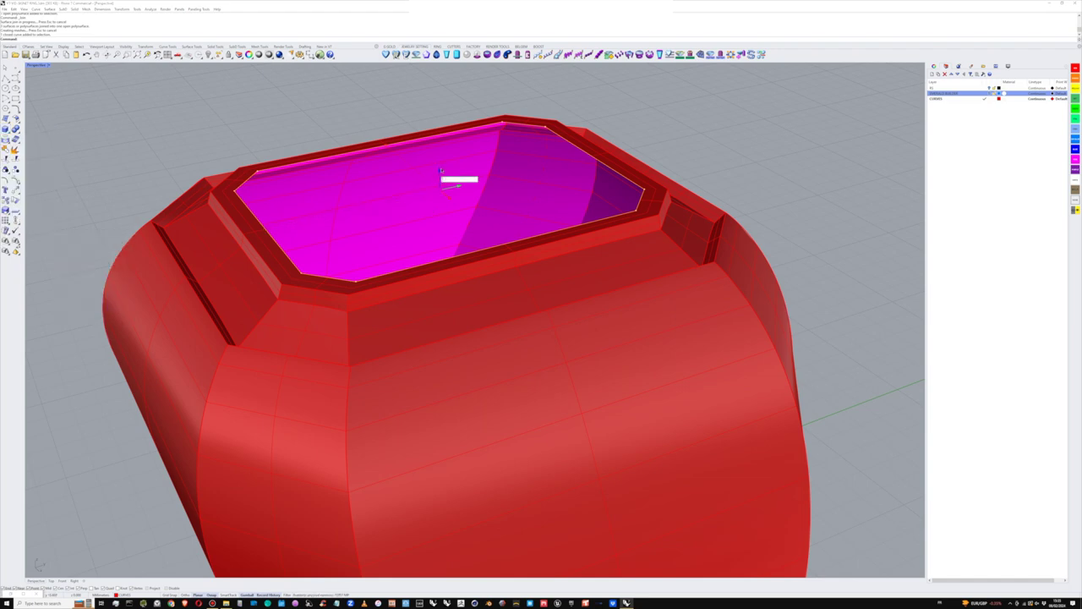
click(405, 108)
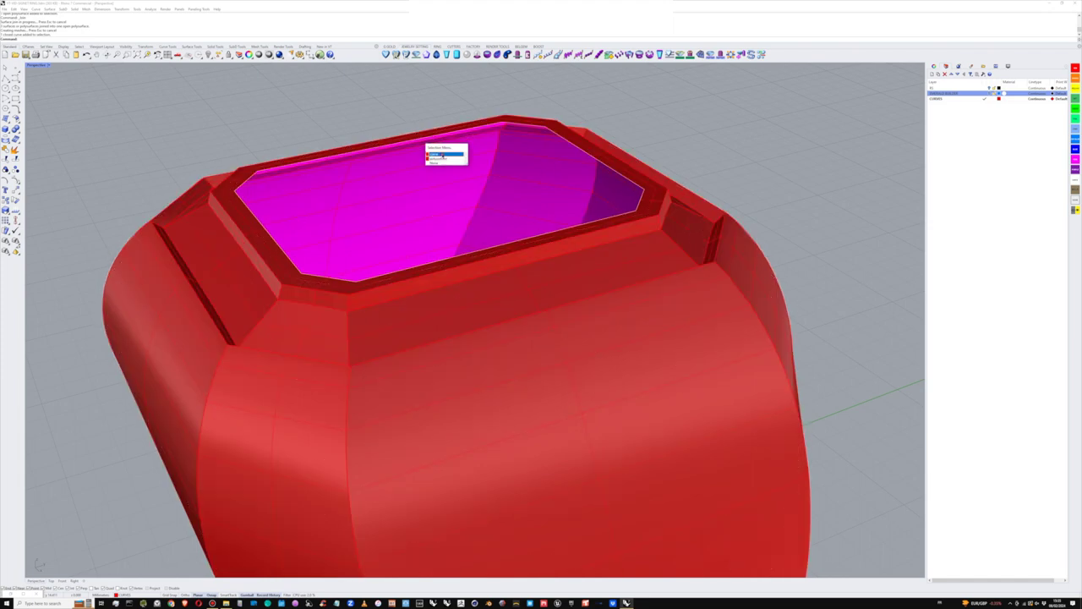
click(438, 176)
drag(439, 181, 440, 383)
scroll(437, 333, down, 7)
right_drag(437, 333, 499, 370)
click(990, 88)
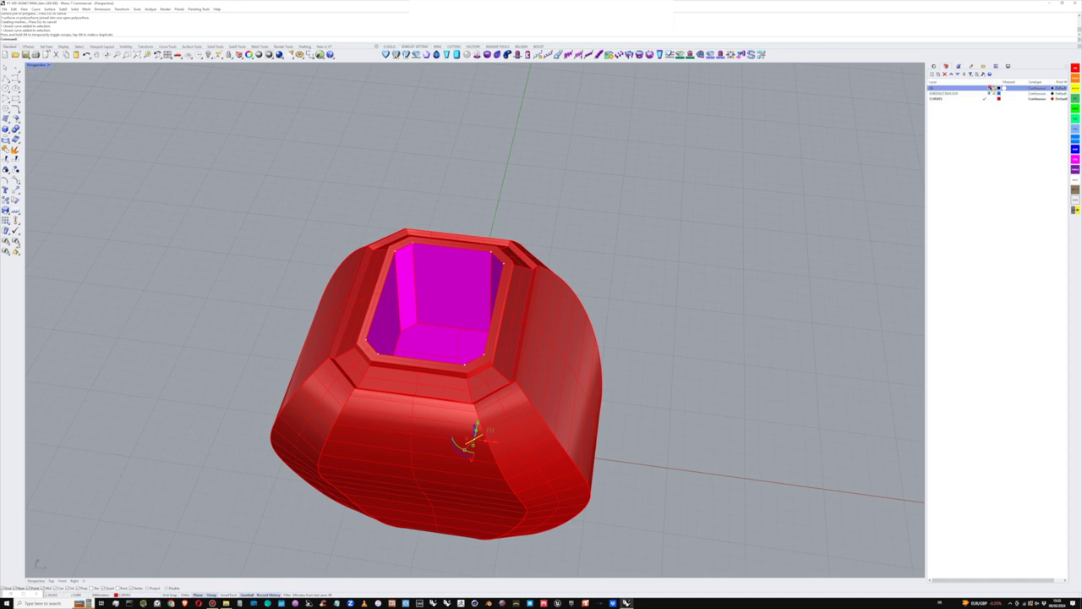
click(991, 89)
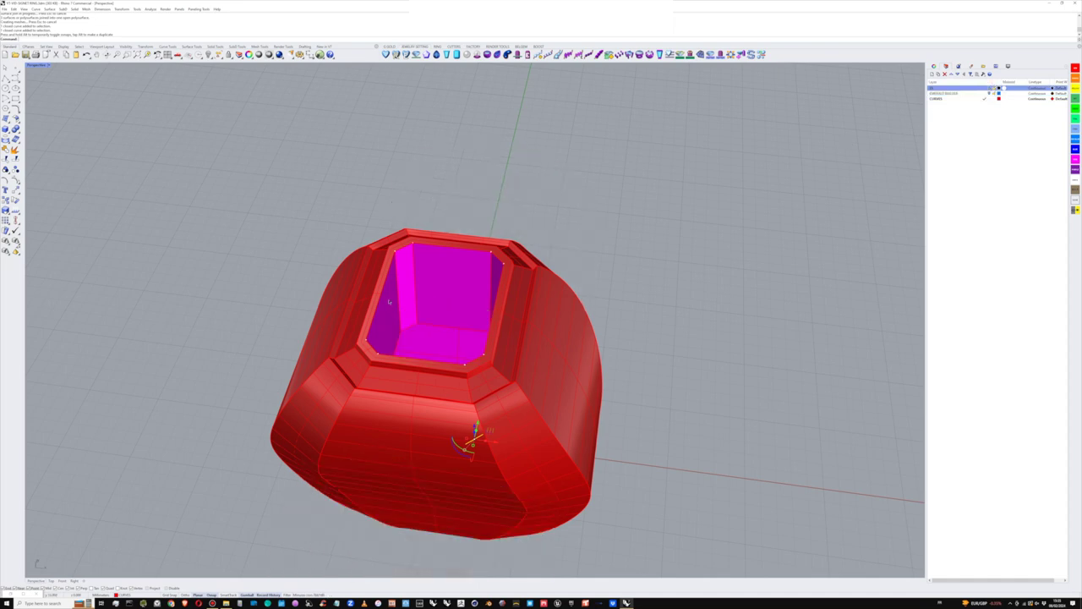
Step: Flip the surface direction of the extruded octagonal walls inside the ring head
click(441, 297)
right_drag(335, 273, 313, 251)
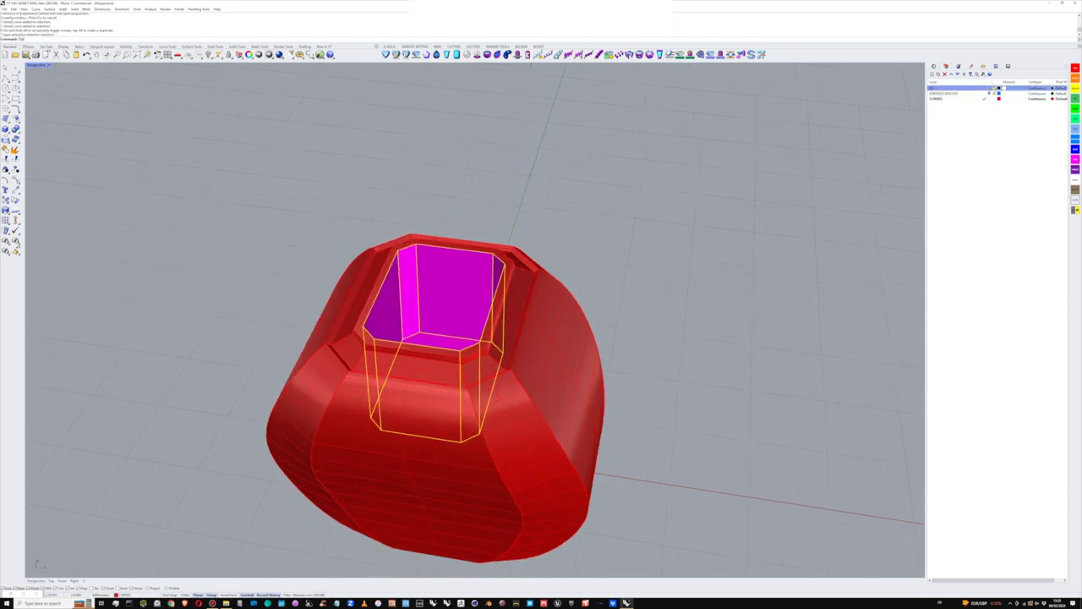
key(Return)
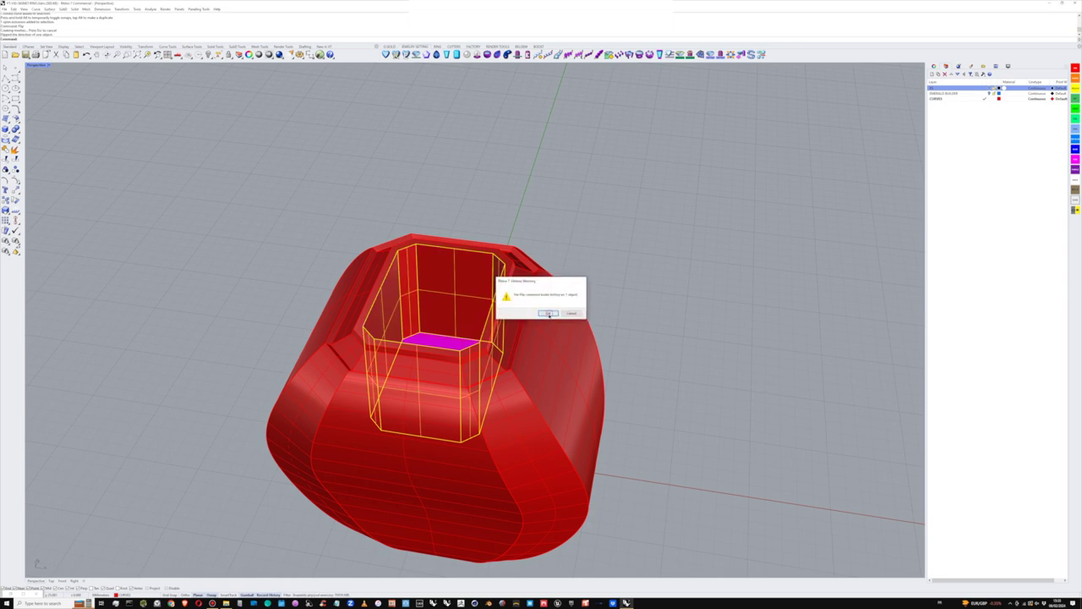
click(548, 313)
Step: Join the extruded walls to the ring body and cap the planar holes of the combined polysurface
click(541, 314)
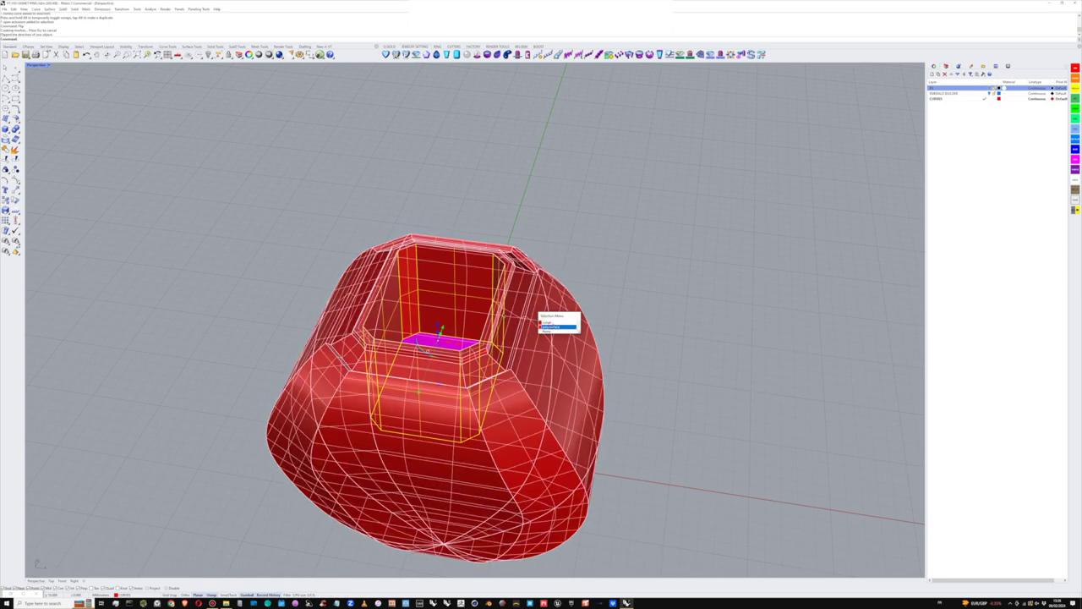
click(552, 327)
click(6, 150)
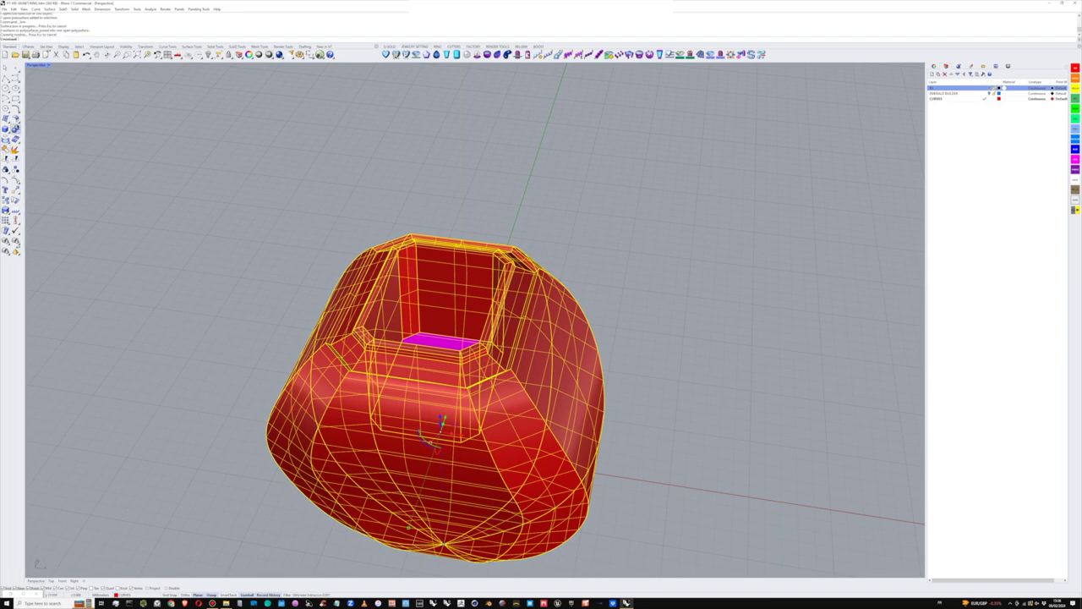
click(19, 132)
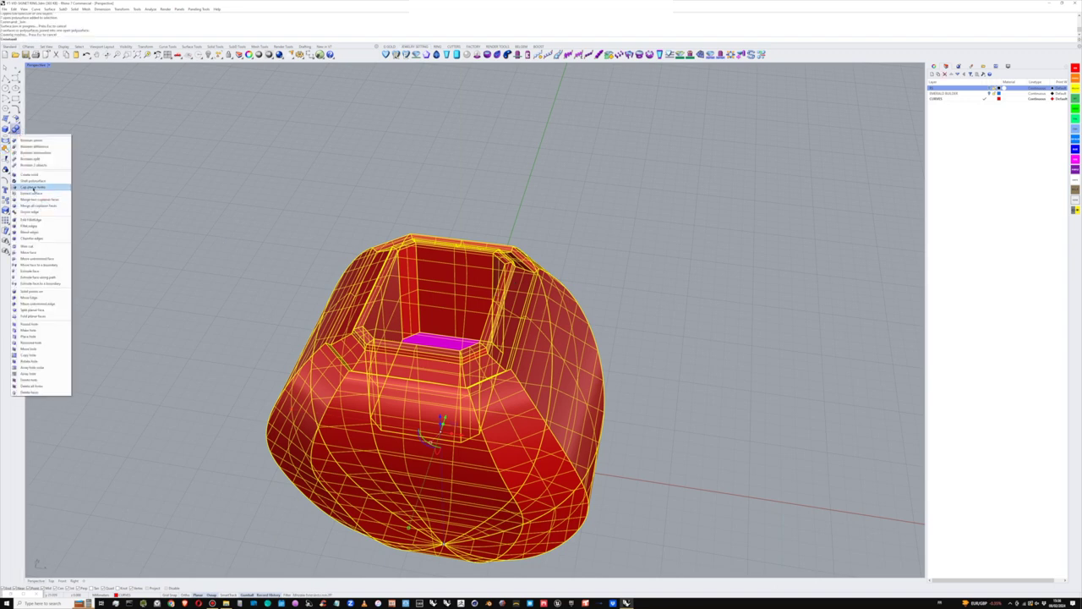
click(36, 187)
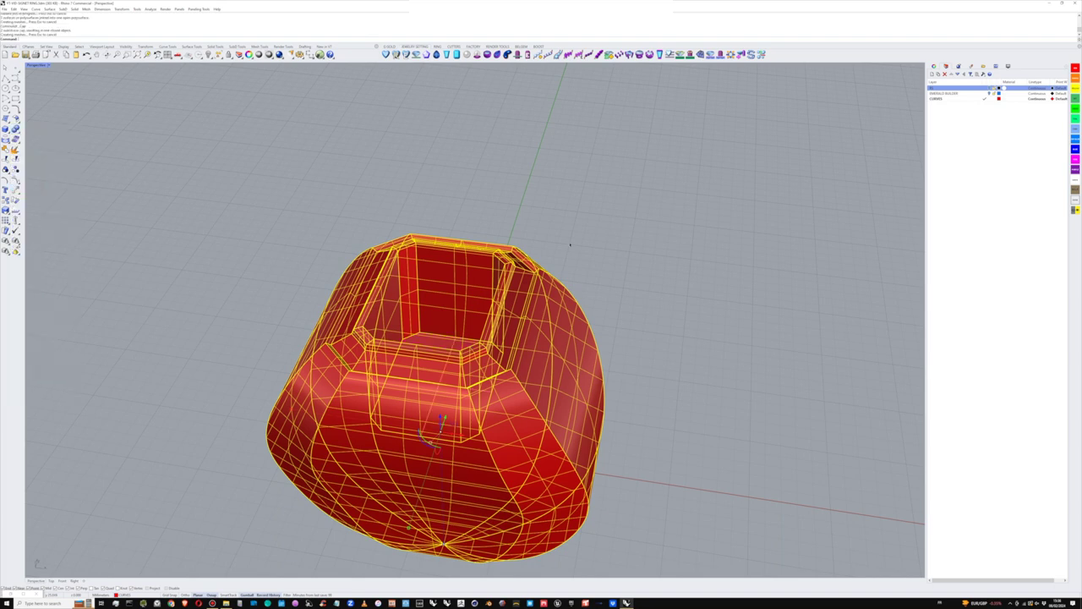
click(570, 245)
Step: Show the finger cylinder's layer and the EMERALD BUILDER gem layer around the capped ring
right_drag(536, 292, 442, 354)
scroll(441, 346, up, 7)
scroll(441, 345, down, 8)
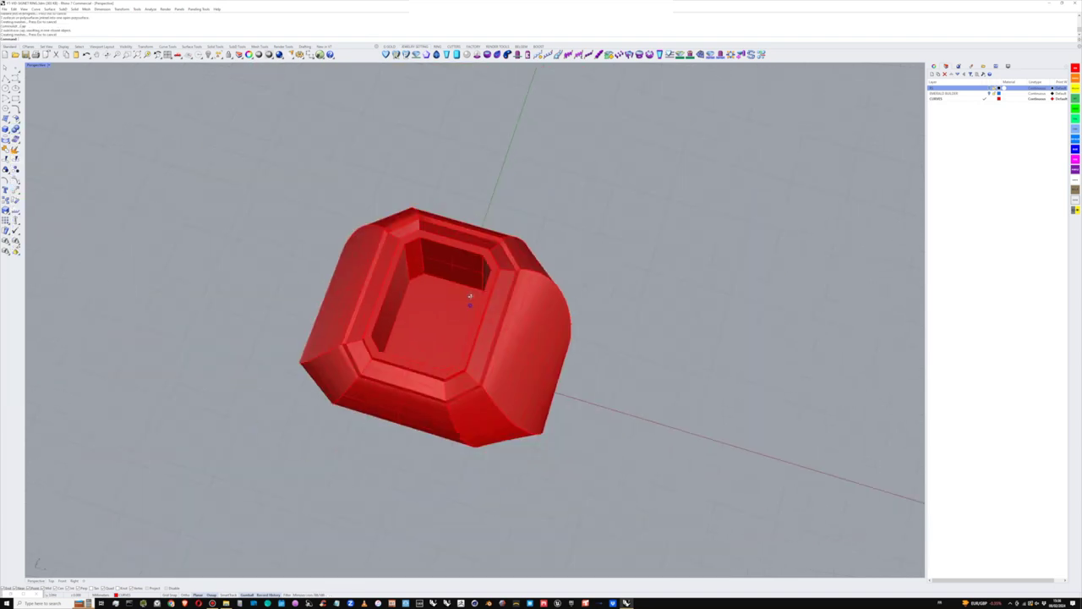
right_drag(469, 295, 478, 264)
click(990, 88)
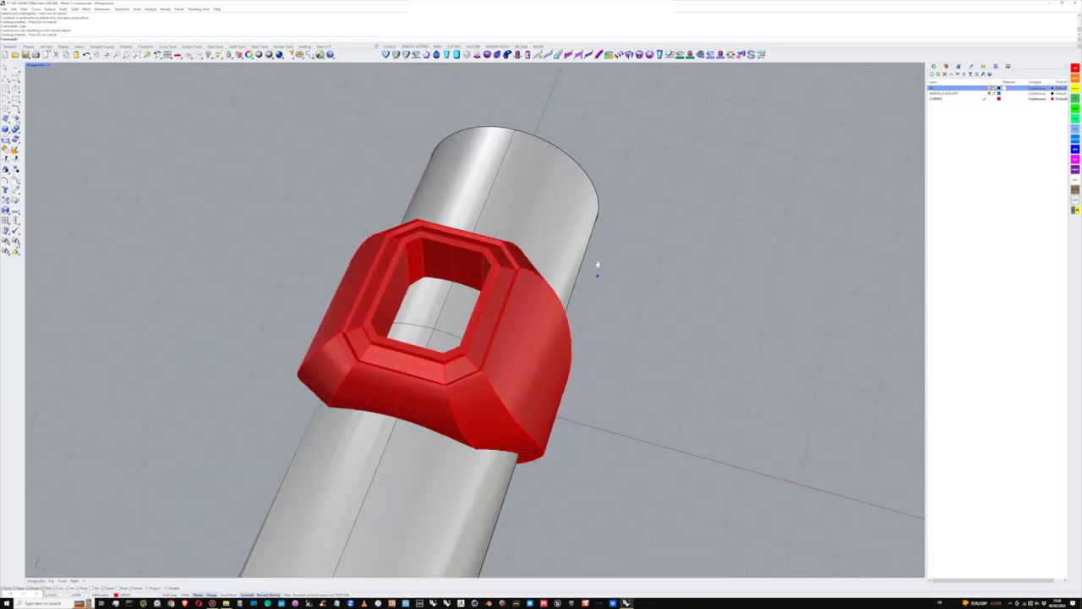
right_drag(597, 265, 462, 183)
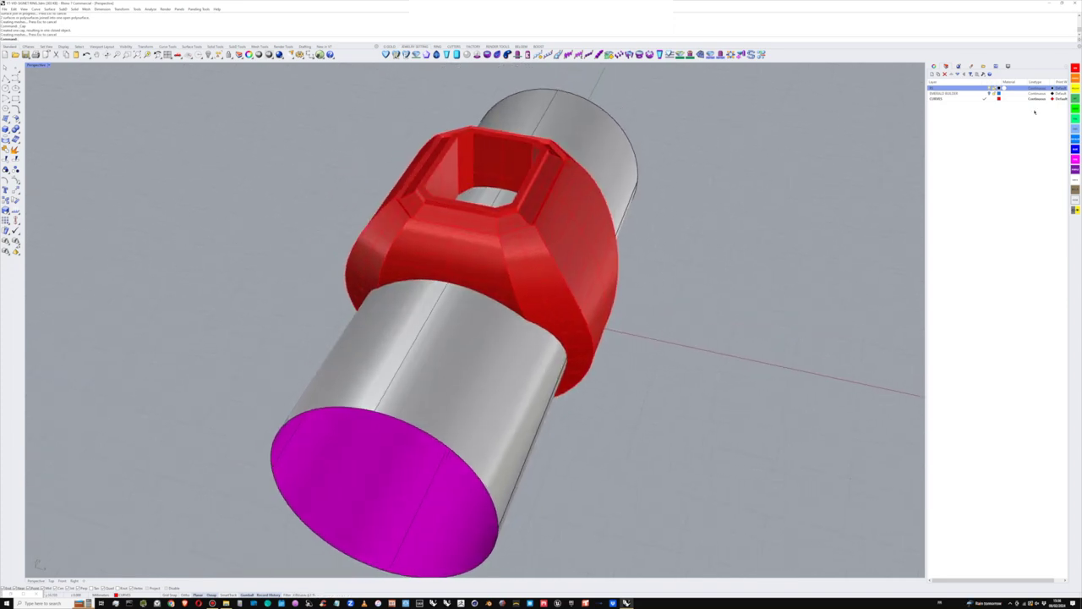
click(989, 94)
right_drag(545, 273, 565, 242)
Step: Disable object snaps and lower the emerald-cut gem slightly so its girdle sits inside the setting frame
scroll(488, 192, up, 5)
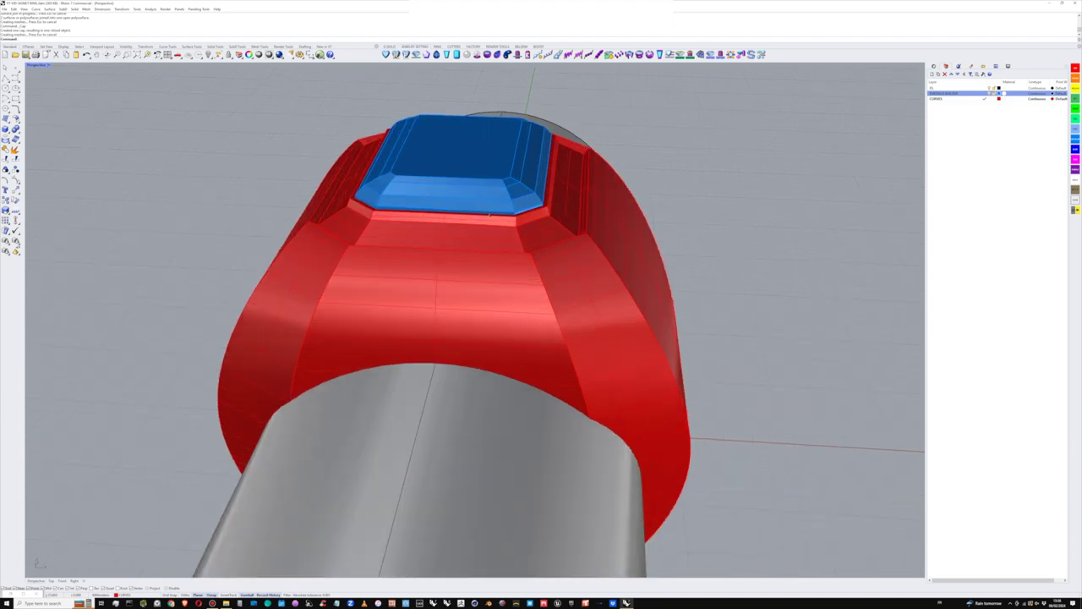
mouse_move(488, 196)
shift+right_down()
mouse_move(494, 237)
mouse_move(480, 214)
shift+right_up()
click(479, 216)
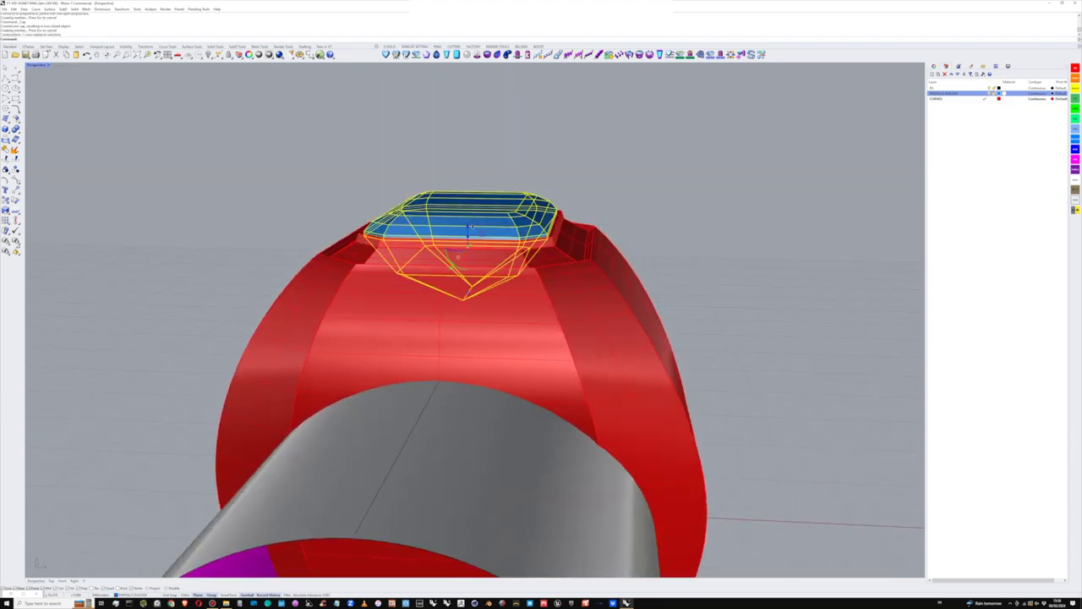
drag(468, 227, 467, 243)
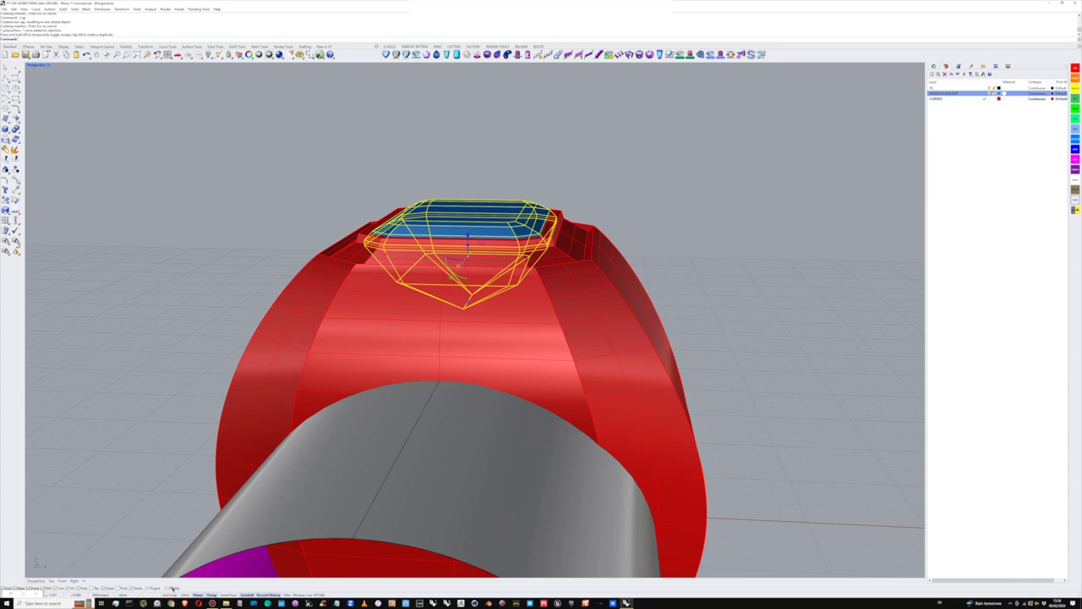
scroll(520, 247, up, 5)
right_drag(523, 248, 531, 230)
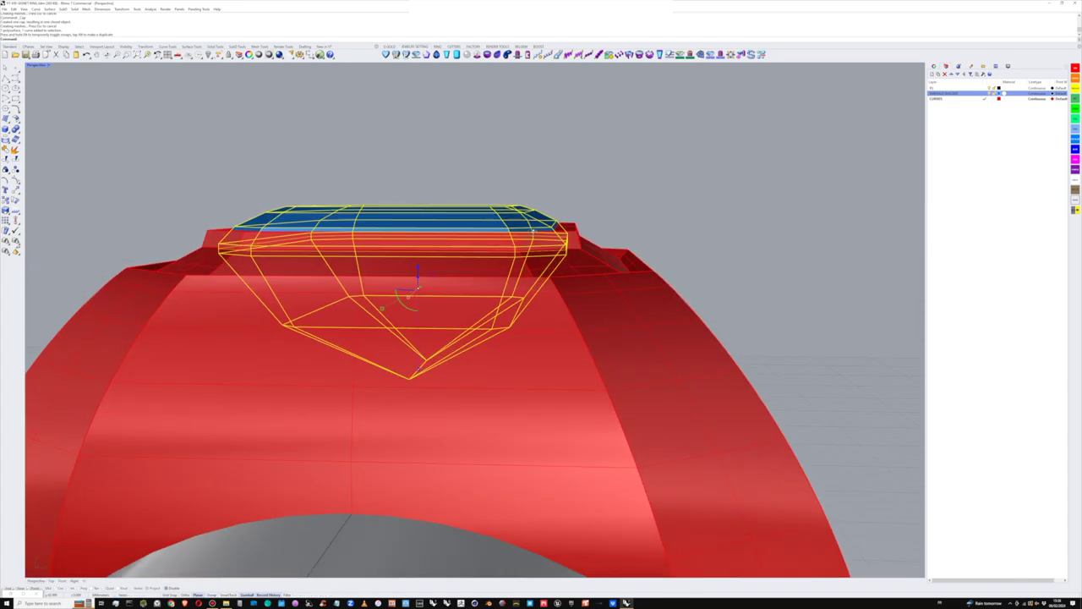
mouse_move(418, 272)
mouse_down()
mouse_move(418, 263)
mouse_move(416, 285)
mouse_up()
scroll(486, 247, down, 4)
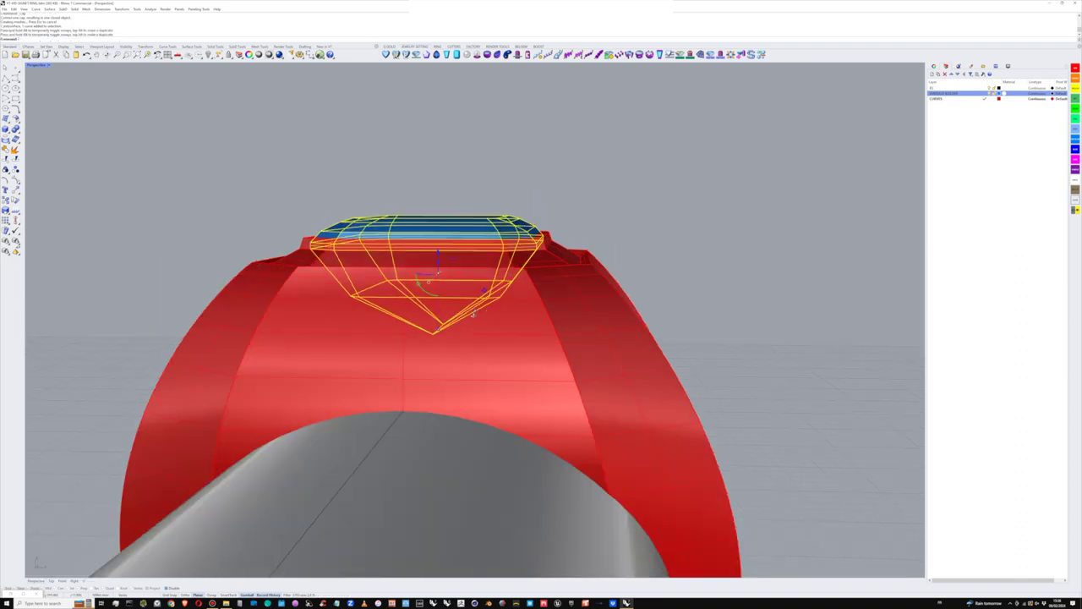
right_drag(487, 240, 475, 256)
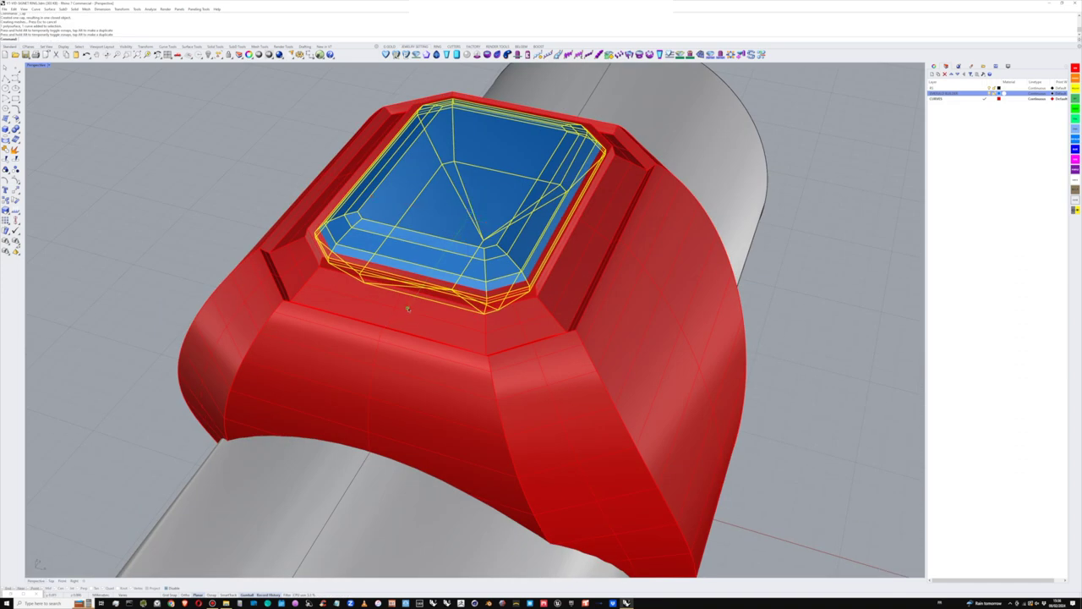
drag(407, 309, 409, 306)
right_drag(429, 309, 507, 322)
key(Escape)
scroll(514, 220, down, 4)
right_drag(505, 273, 528, 229)
scroll(530, 283, down, 4)
scroll(539, 303, up, 5)
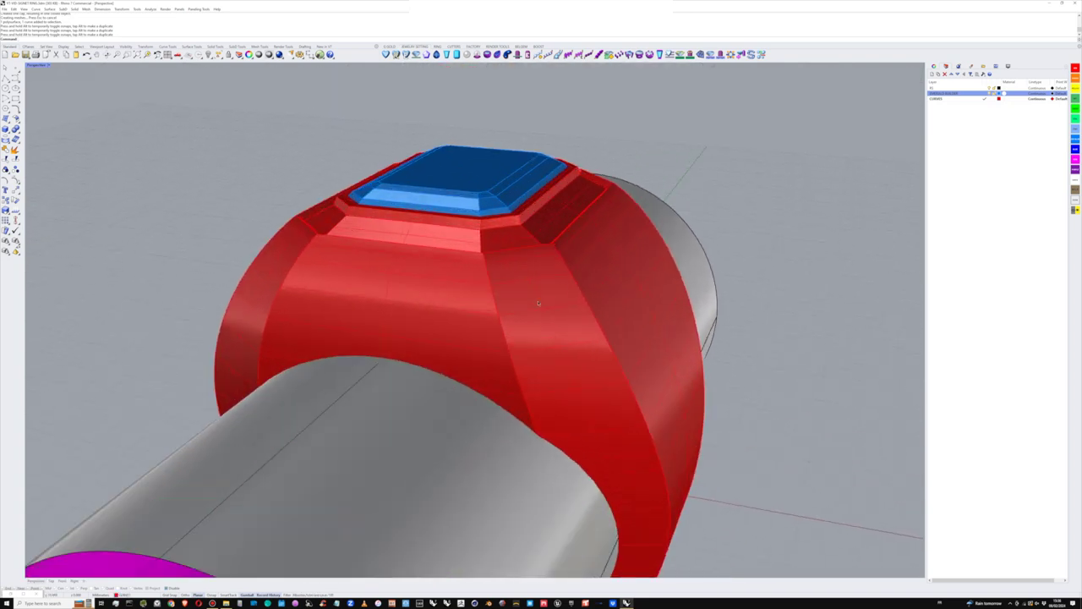
click(544, 294)
right_drag(539, 282, 522, 260)
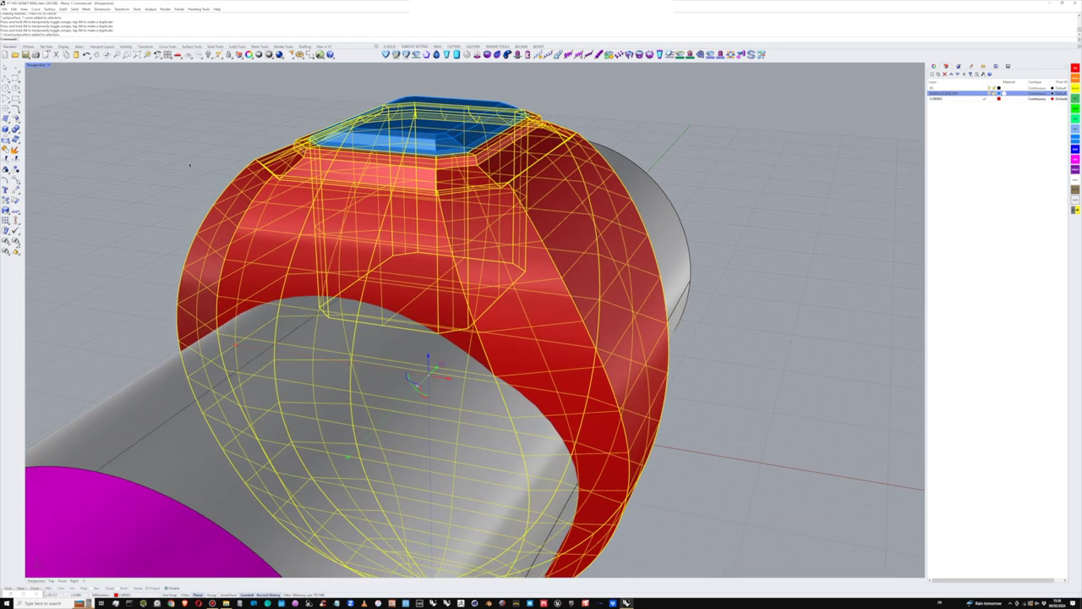
click(19, 133)
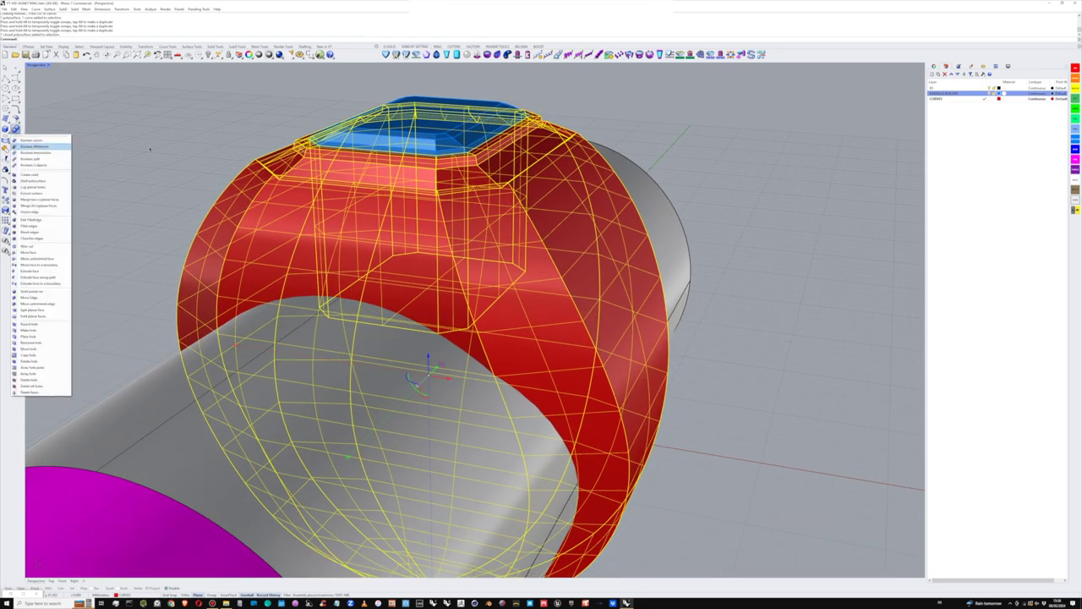
click(32, 146)
scroll(346, 202, down, 5)
right_drag(346, 202, 377, 176)
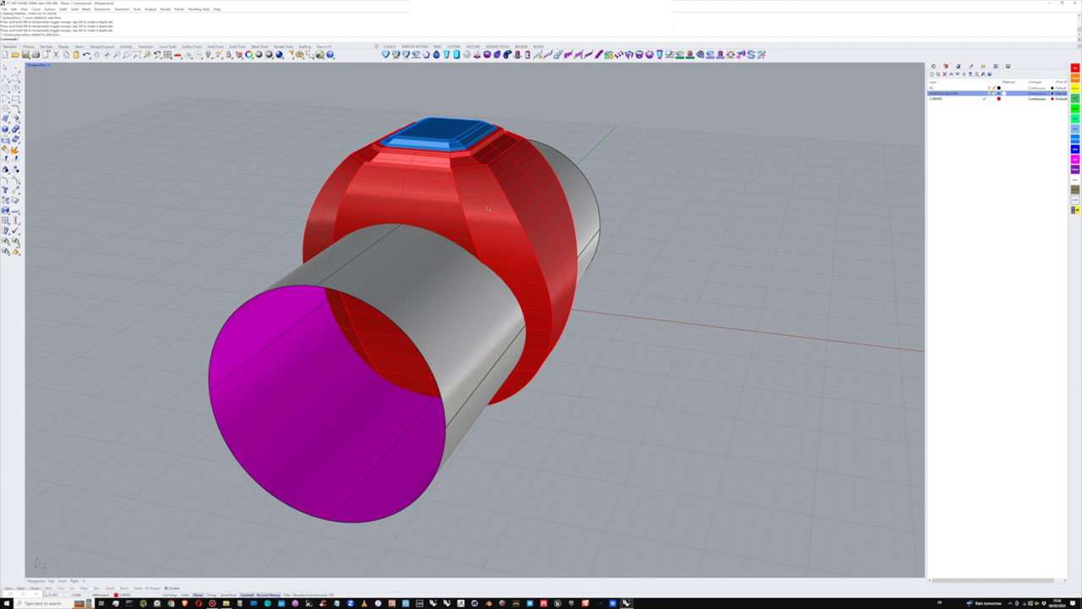
Step: Create a new layer named HOLLOW BOOLEAN
click(932, 75)
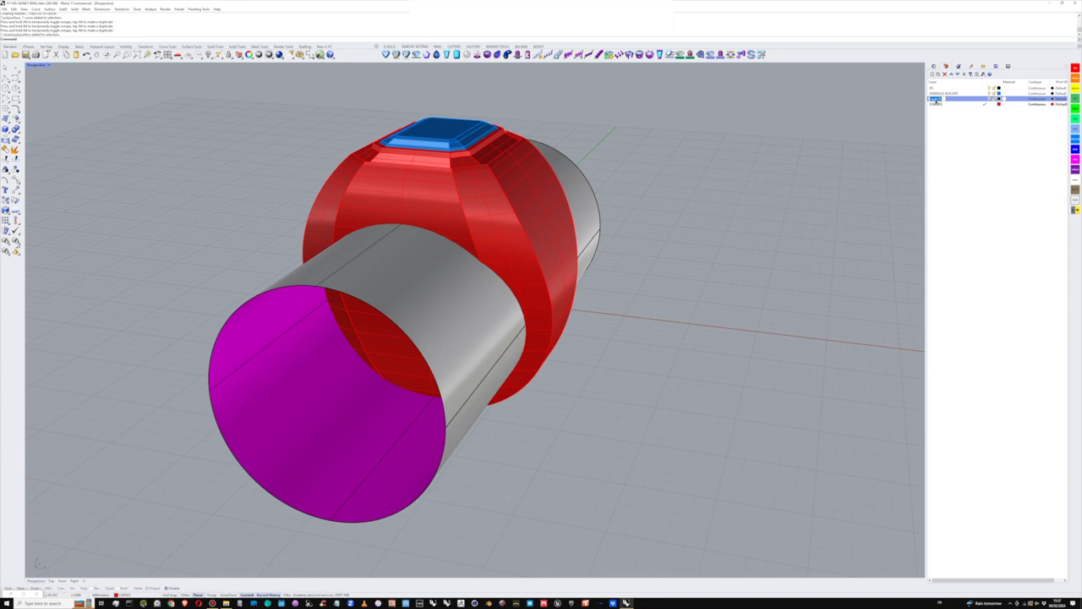
text(YELLOWR)
key(Return)
click(945, 100)
click(944, 99)
Step: Copy the solid ring body onto the HOLLOW BOOLEAN layer and hide that layer
click(554, 216)
right_click(950, 99)
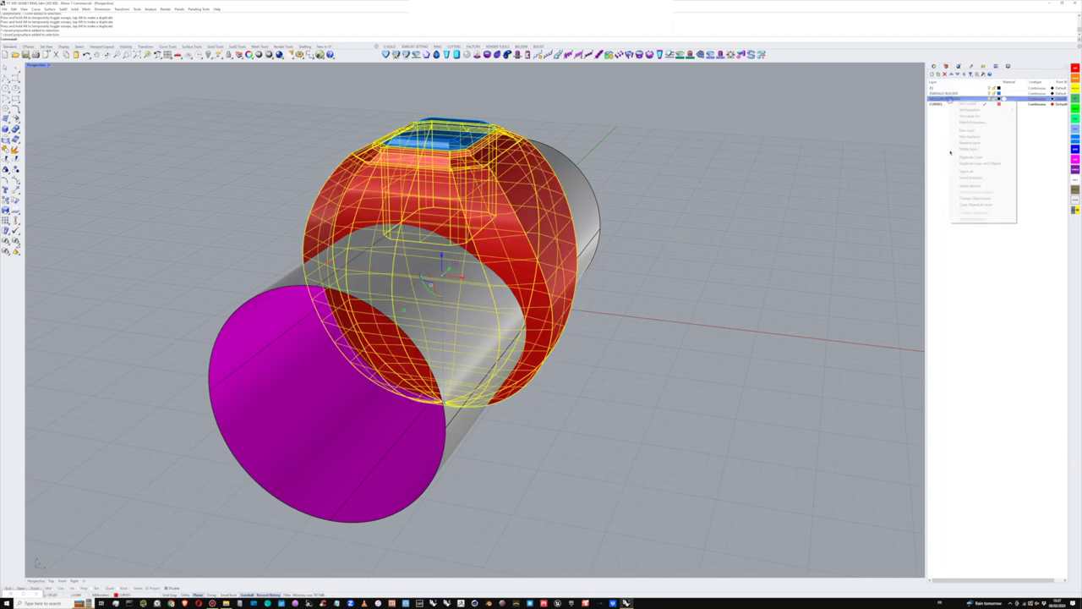
click(971, 205)
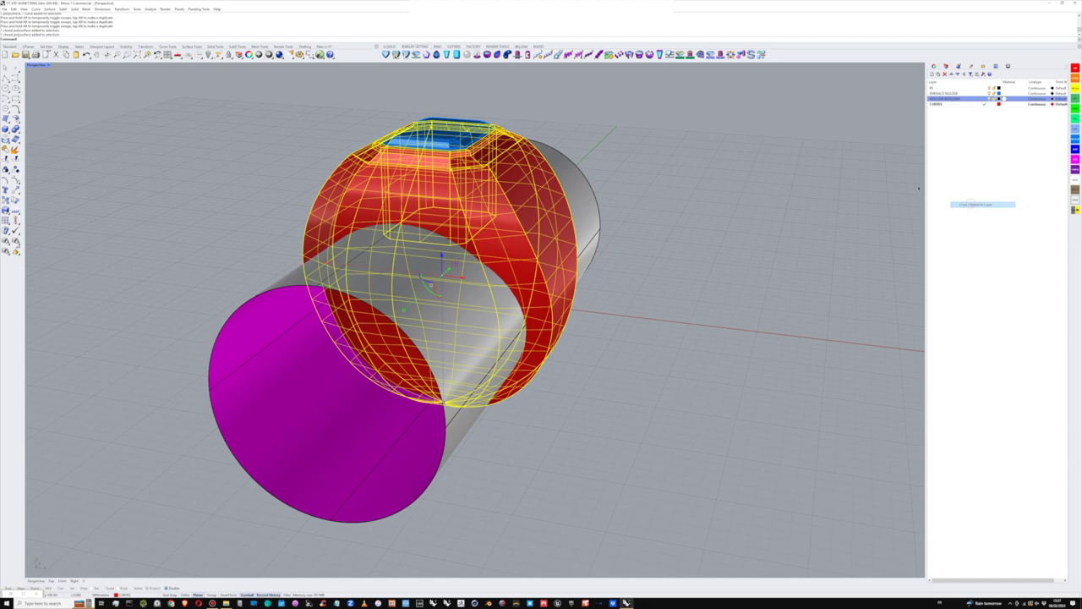
click(989, 100)
Step: Subtract the finger cylinder from the ring body with Boolean Difference, keeping the input objects, and hide the cylinder's layer
shift+right_drag(648, 235, 674, 249)
click(560, 255)
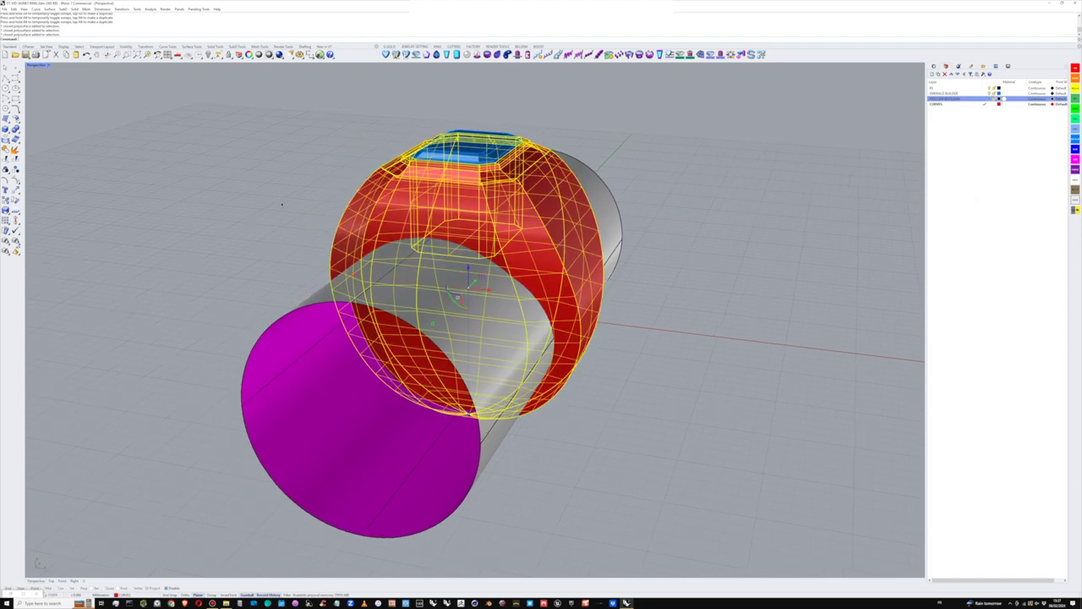
click(20, 132)
click(37, 146)
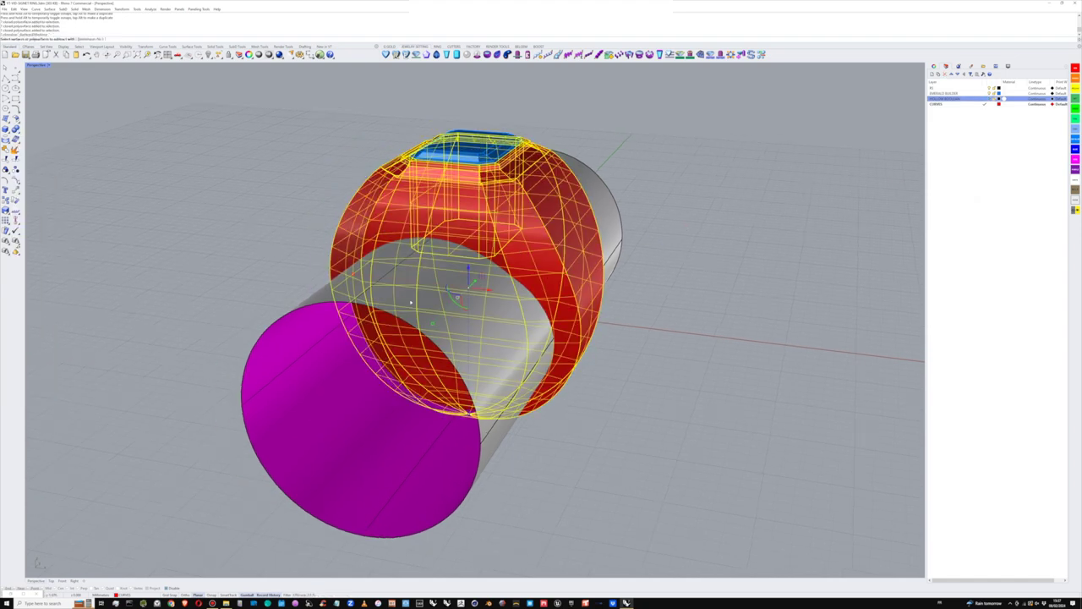
click(450, 296)
right_click(443, 298)
right_drag(443, 298, 575, 235)
click(990, 89)
click(676, 254)
Step: Examine the finger hole, the opening beneath the gem and the ring's outer shape from several angles
scroll(412, 284, up, 5)
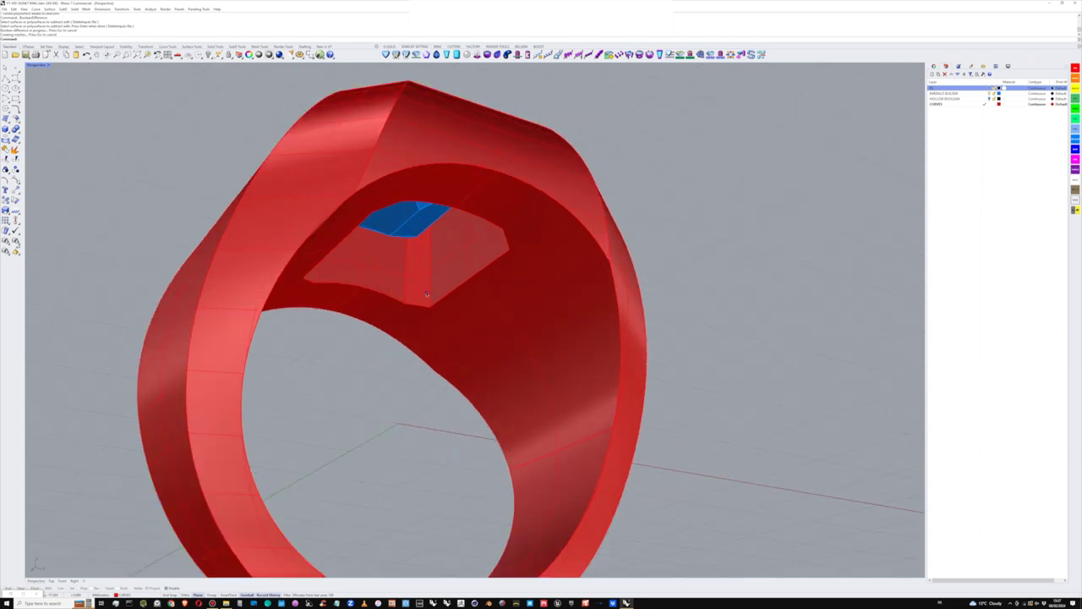
right_drag(413, 292, 410, 273)
scroll(597, 357, down, 6)
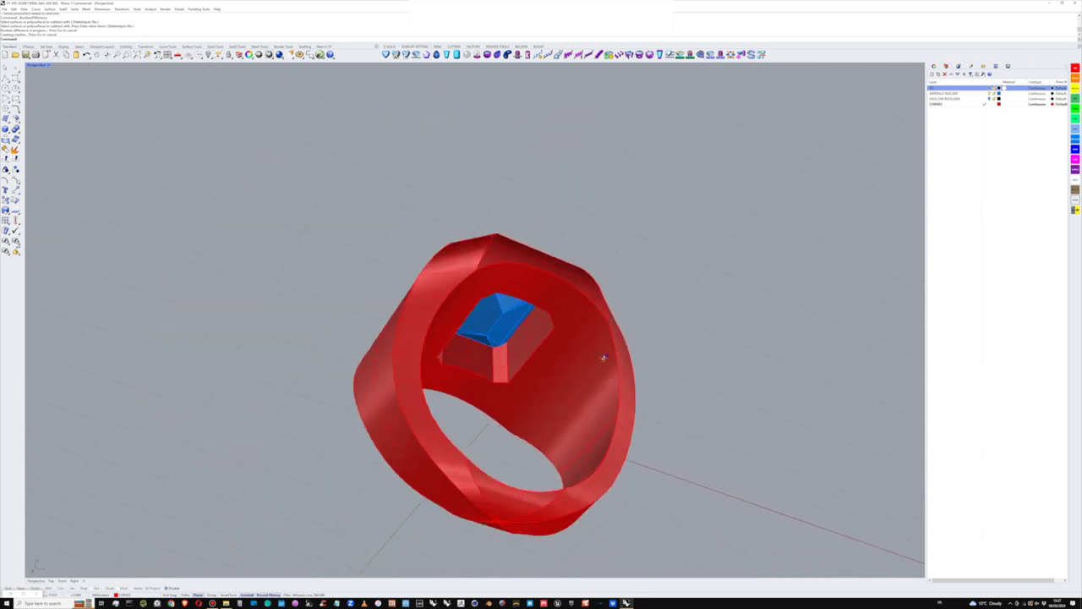
right_drag(598, 358, 541, 361)
right_drag(550, 296, 605, 300)
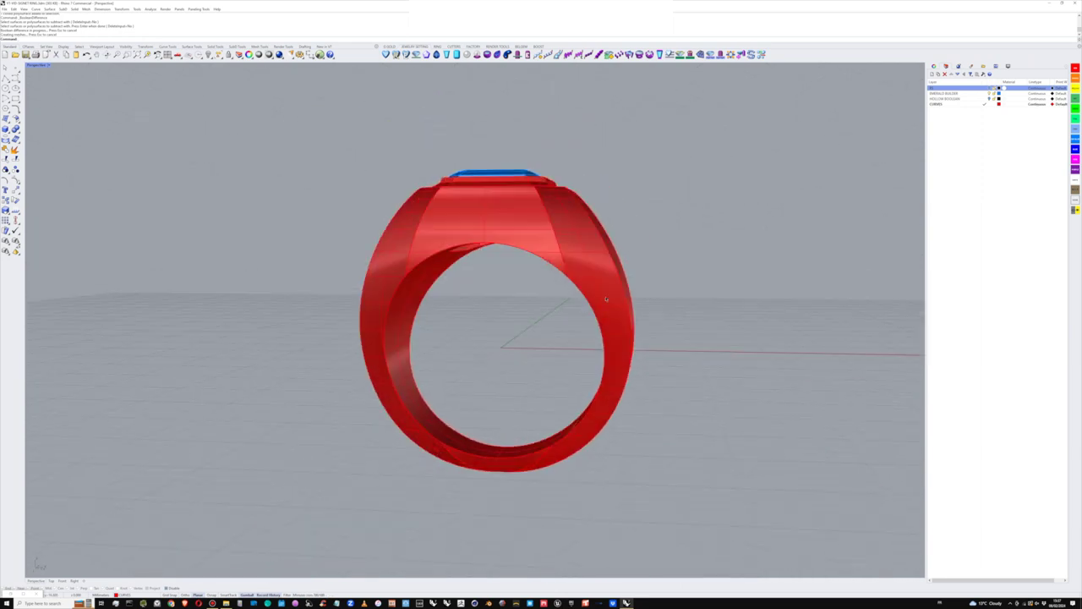
right_drag(502, 277, 654, 217)
right_drag(538, 340, 531, 304)
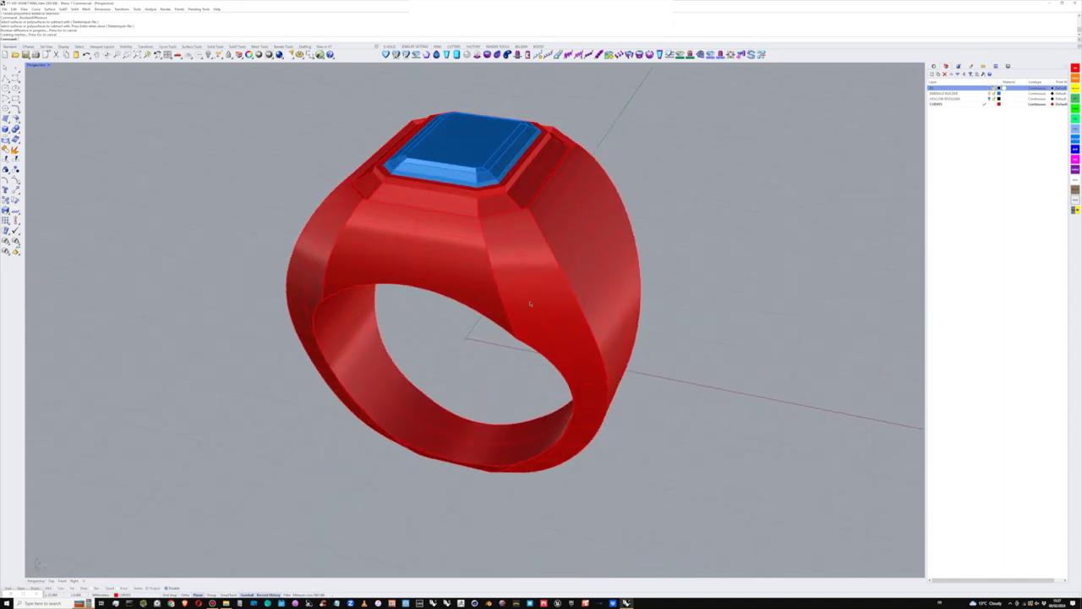
Step: Open the spire gem cutter for the emerald-cut gem, make the EMERALD BUILDER layer current and hide the CURVES layer to isolate the gem
scroll(481, 128, up, 2)
click(453, 47)
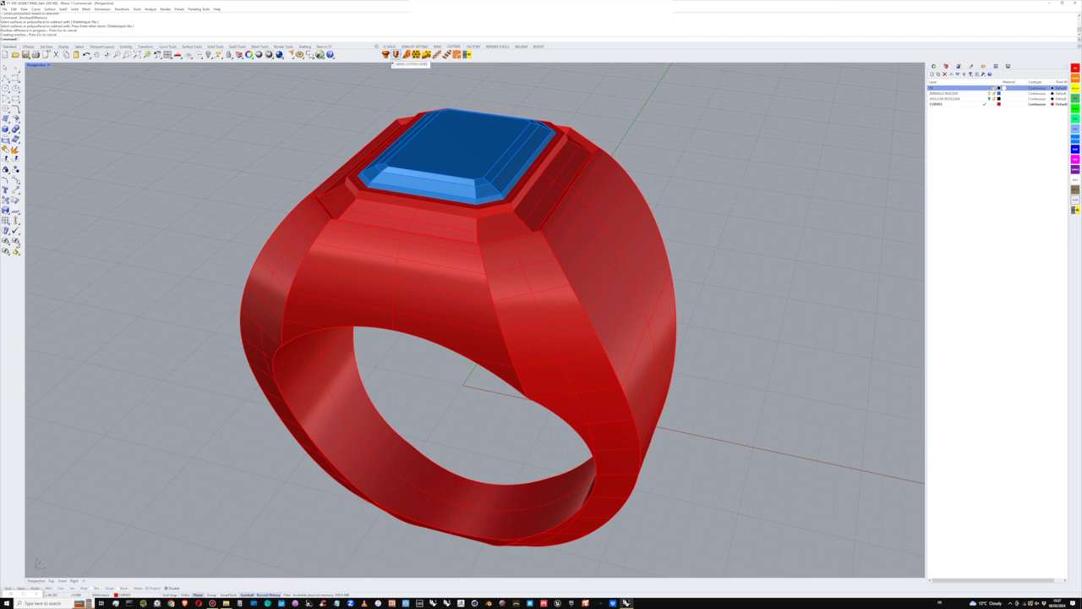
click(450, 159)
mouse_move(552, 184)
shift+right_down()
mouse_move(605, 241)
mouse_move(562, 179)
shift+right_up()
scroll(560, 177, up, 2)
click(985, 94)
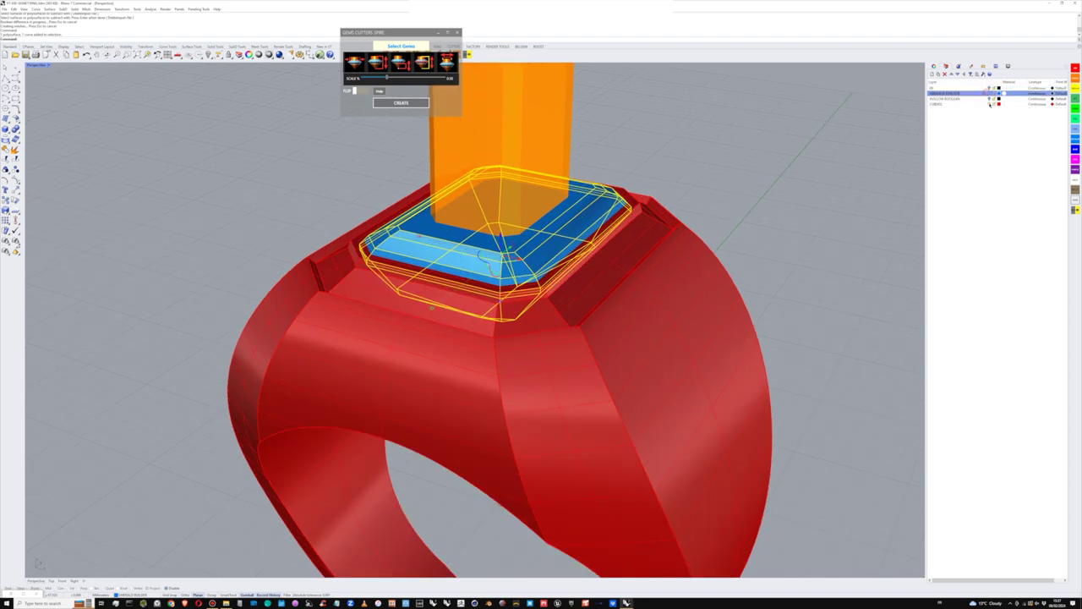
click(989, 104)
right_drag(438, 243, 423, 194)
scroll(444, 241, up, 2)
Step: Increase the cutter's scale so its sides come close to the outline of the gem's girdle
drag(387, 78, 423, 78)
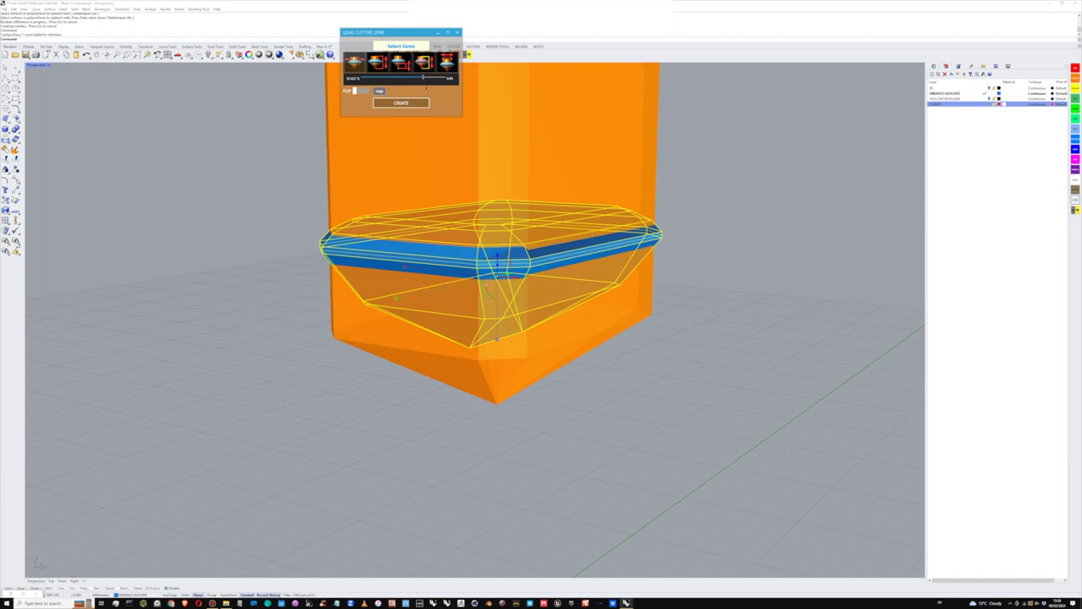
right_drag(492, 183, 448, 180)
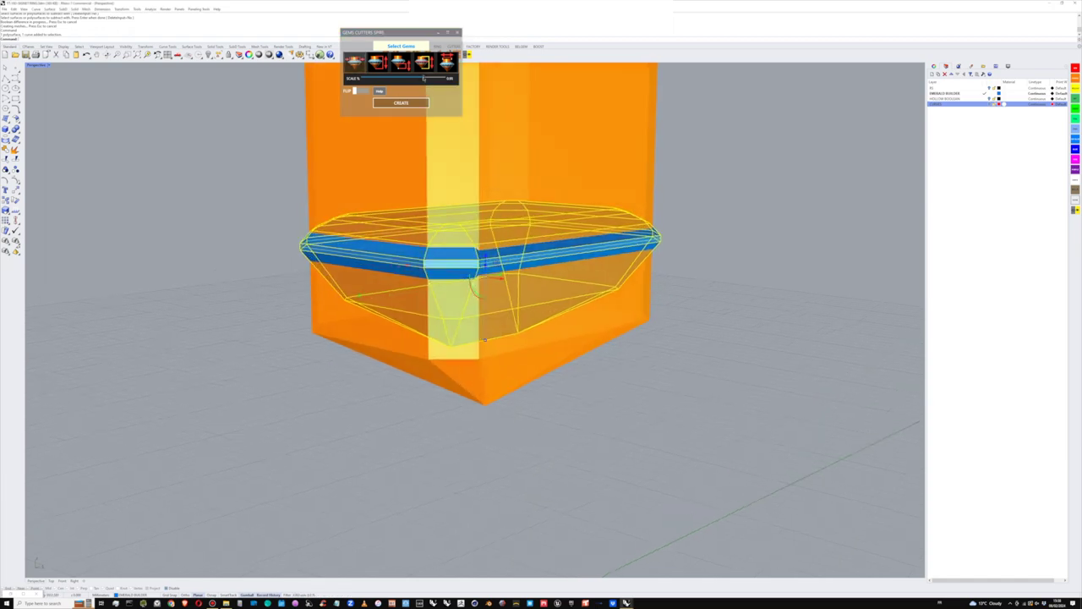
drag(423, 78, 426, 78)
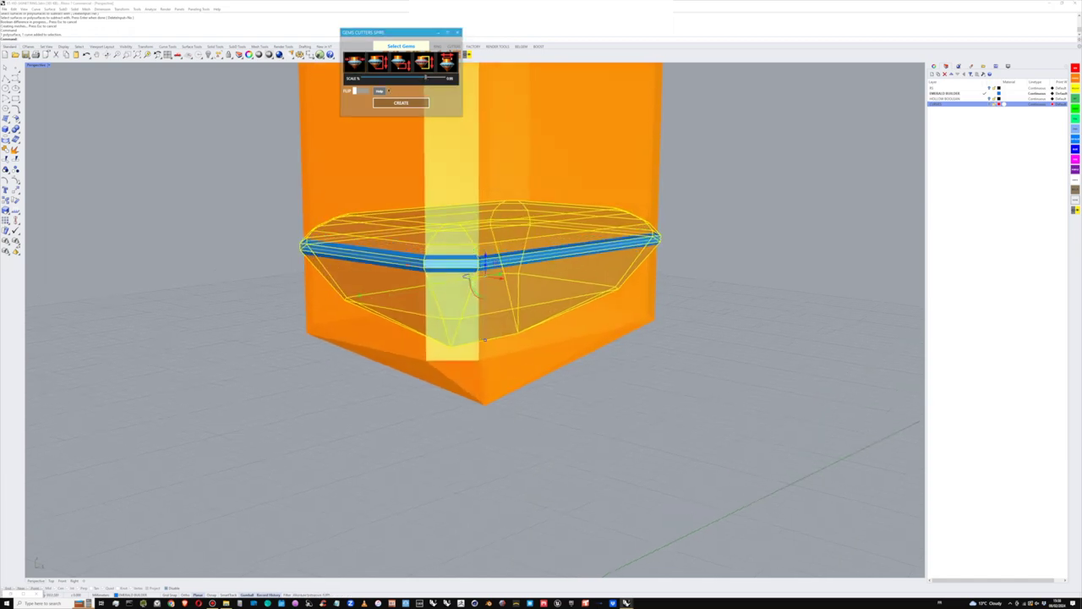
Step: Adjust the cutter's lower shape and Spire Move so its point extends below the gem and encloses nearly all of the pavilion
click(378, 64)
click(399, 62)
drag(373, 79, 380, 79)
right_drag(517, 275, 433, 154)
mouse_move(381, 79)
mouse_down()
mouse_move(395, 80)
mouse_move(385, 81)
mouse_up()
click(423, 63)
right_drag(530, 237, 467, 239)
click(400, 64)
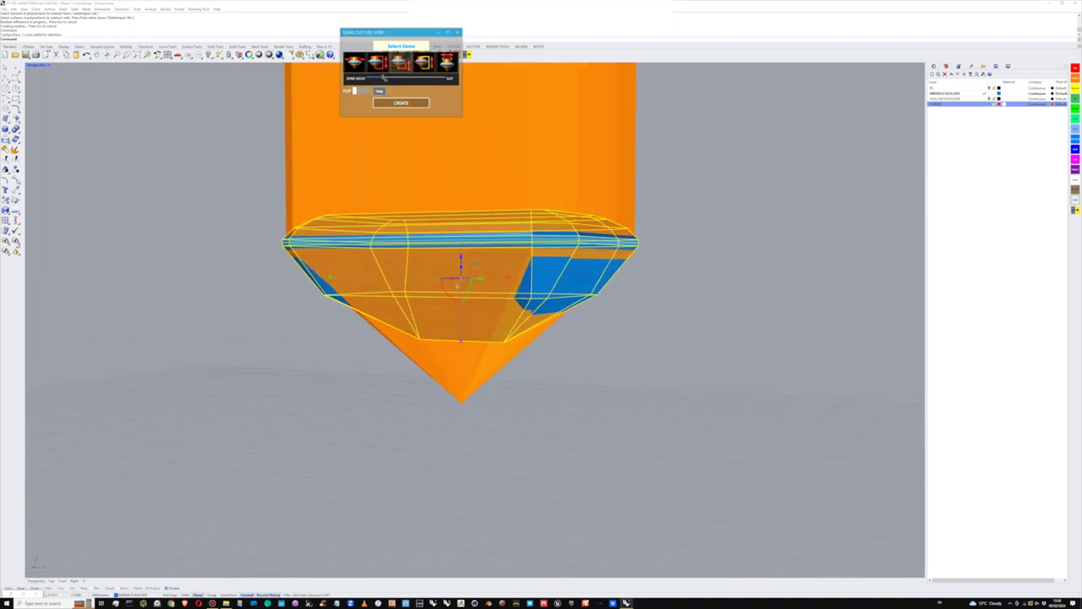
drag(383, 77, 389, 78)
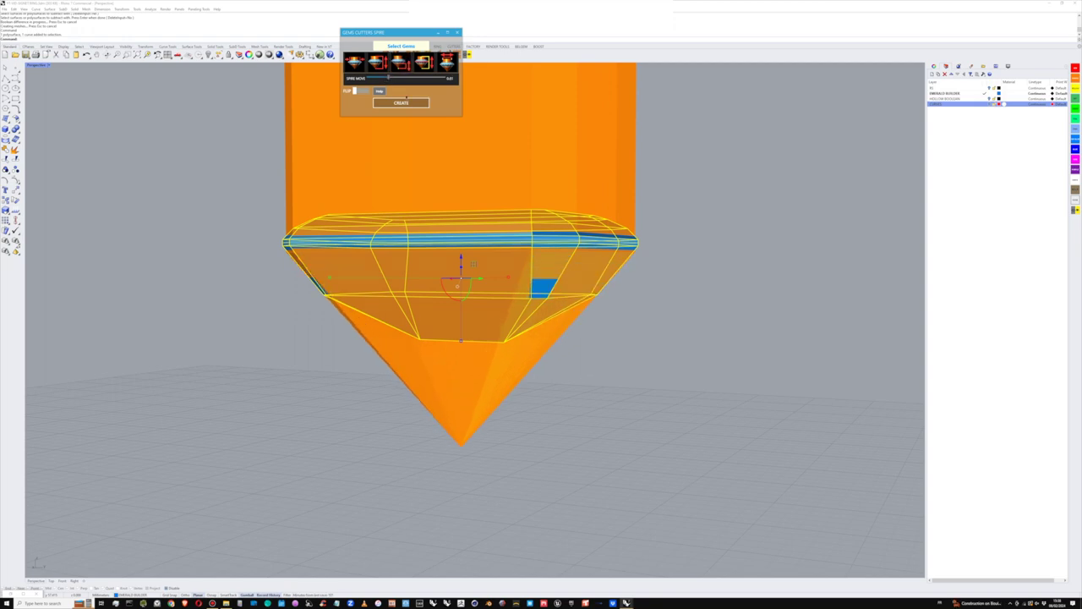
Step: Create the spire cutter solid and close the gem cutter dialog
click(406, 101)
right_drag(478, 162, 495, 169)
right_drag(498, 236, 536, 355)
click(583, 301)
click(457, 32)
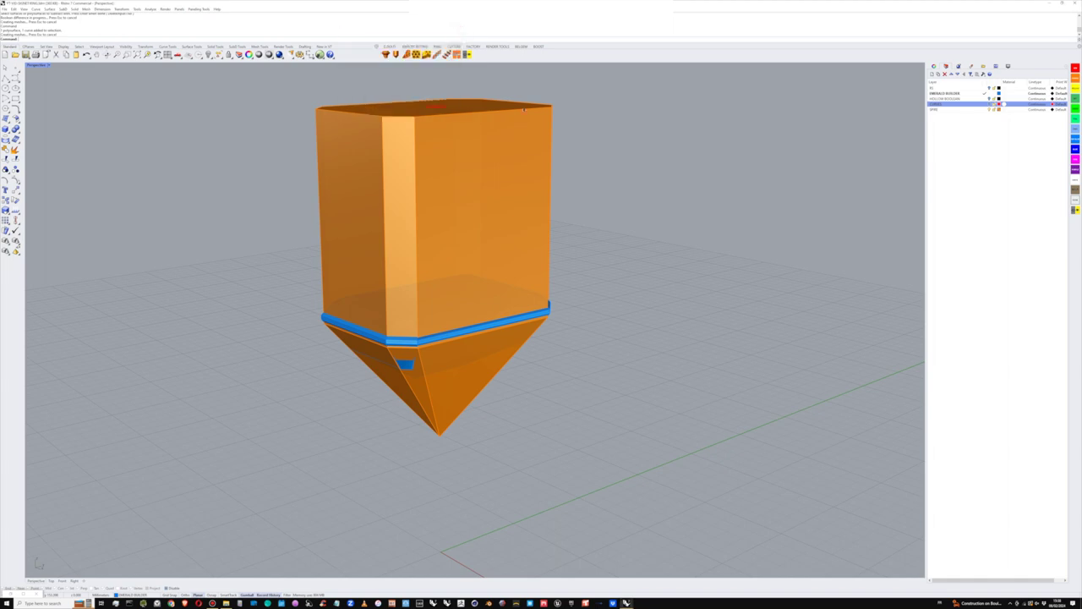
Step: Make the SPIRE layer's orange color opaque, show the ring body's layer again and hide the gem's layer
right_drag(532, 222, 630, 210)
click(524, 210)
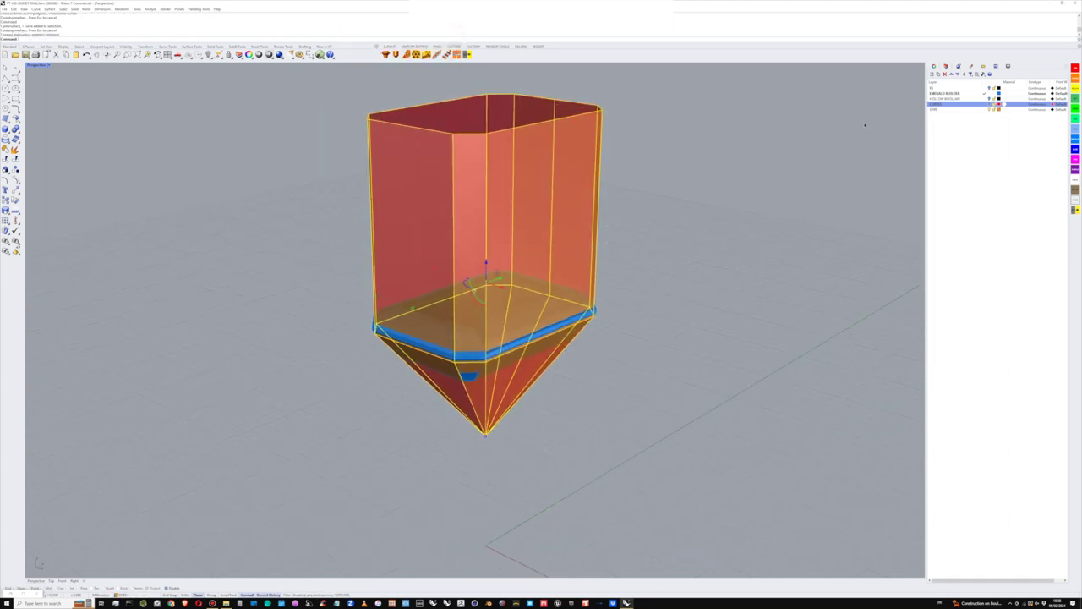
click(997, 110)
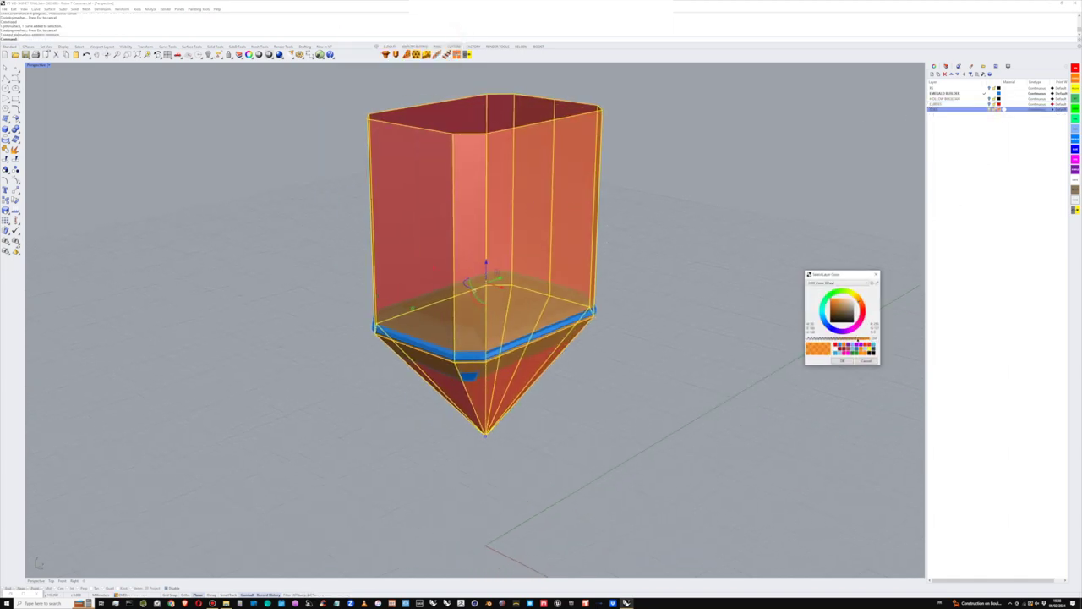
click(846, 361)
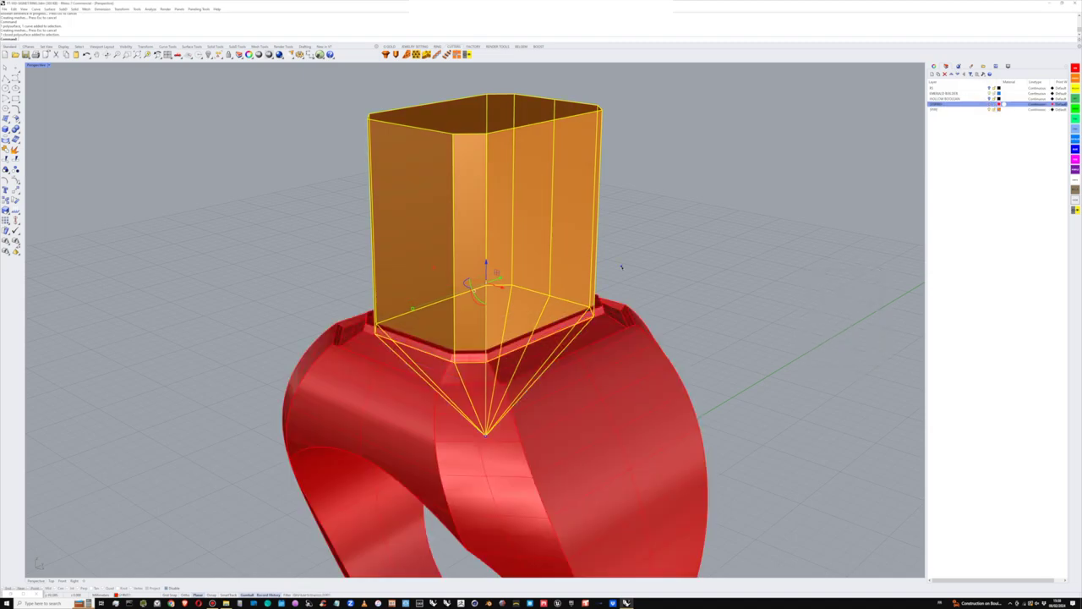
scroll(599, 338, up, 5)
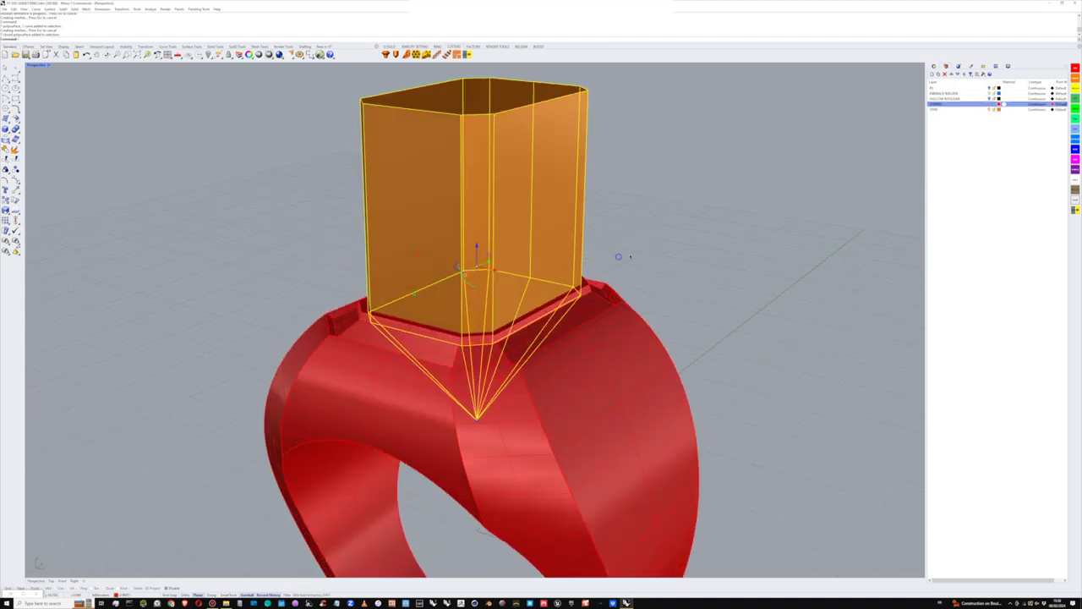
Step: Subtract the spire cutter from the ring body with Boolean Difference, keeping the cutter, and hide the SPIRE layer
click(600, 338)
right_drag(578, 330, 550, 294)
click(19, 132)
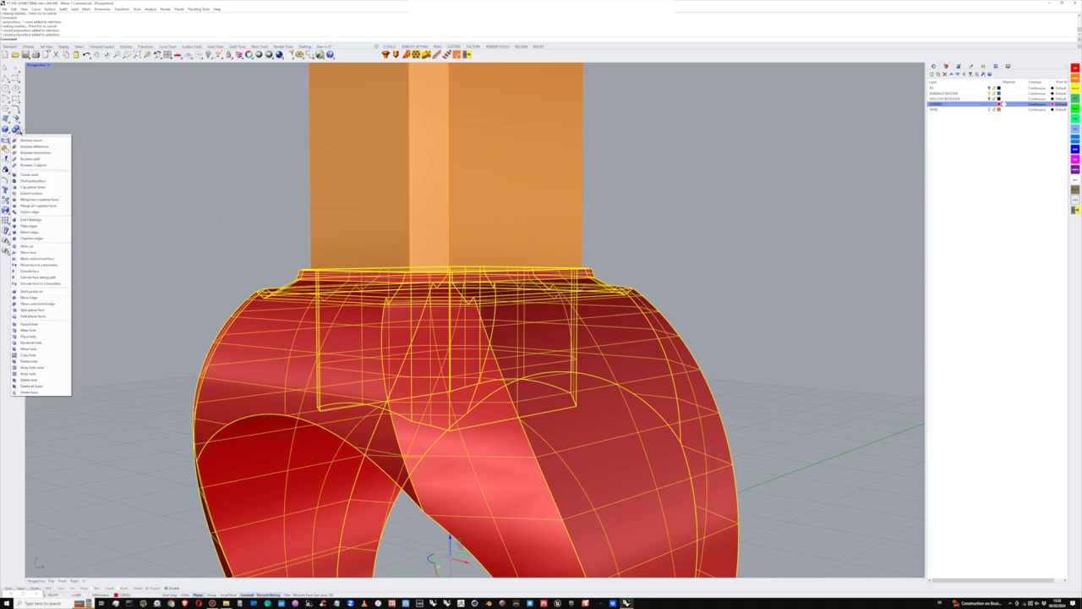
click(36, 146)
click(510, 168)
right_click(512, 165)
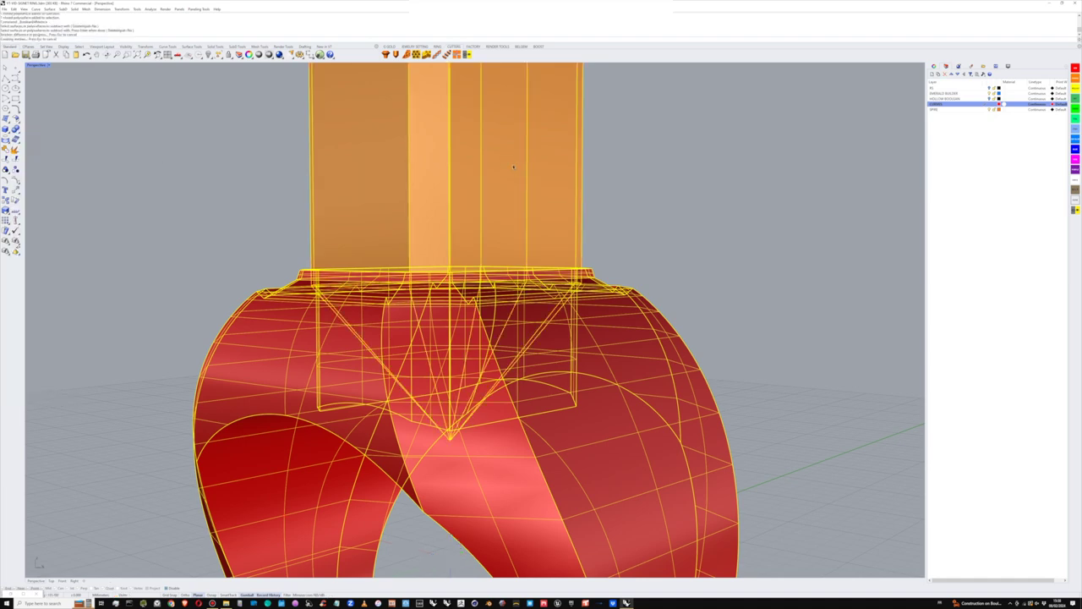
right_drag(712, 138, 708, 155)
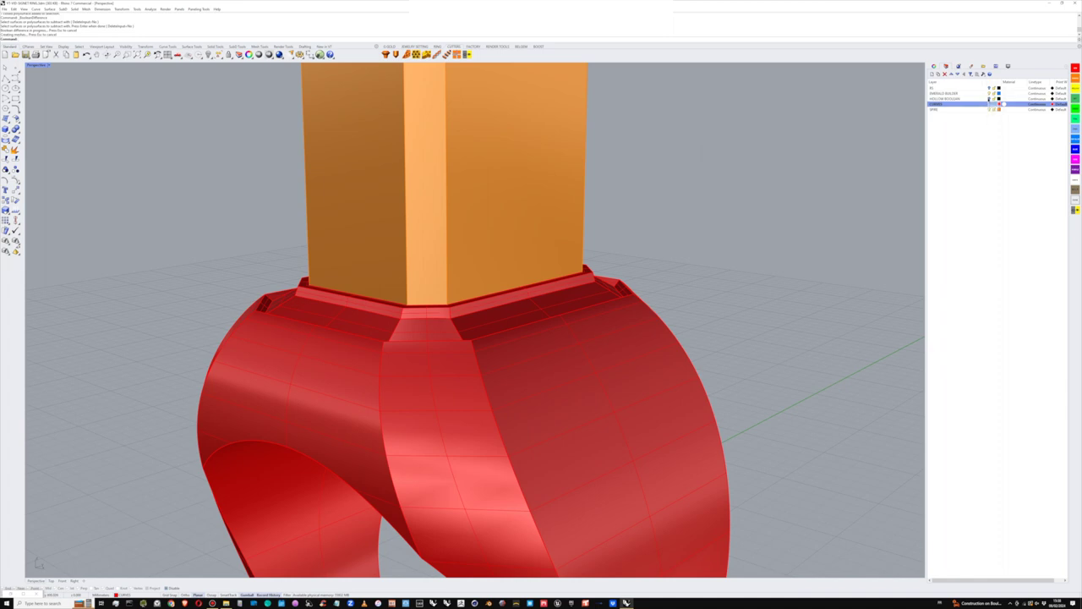
click(990, 110)
right_drag(625, 321, 520, 380)
click(989, 94)
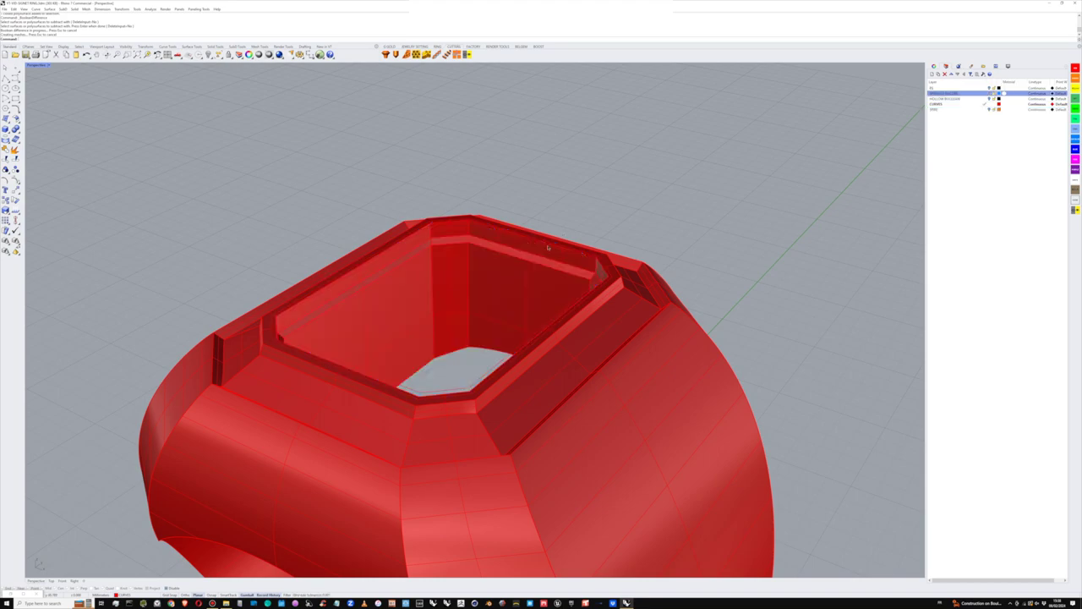
Step: Examine the gem seat cut into the ring head and the opening beneath it from several angles
scroll(541, 247, up, 4)
right_drag(507, 257, 403, 228)
scroll(512, 279, down, 4)
scroll(476, 292, down, 5)
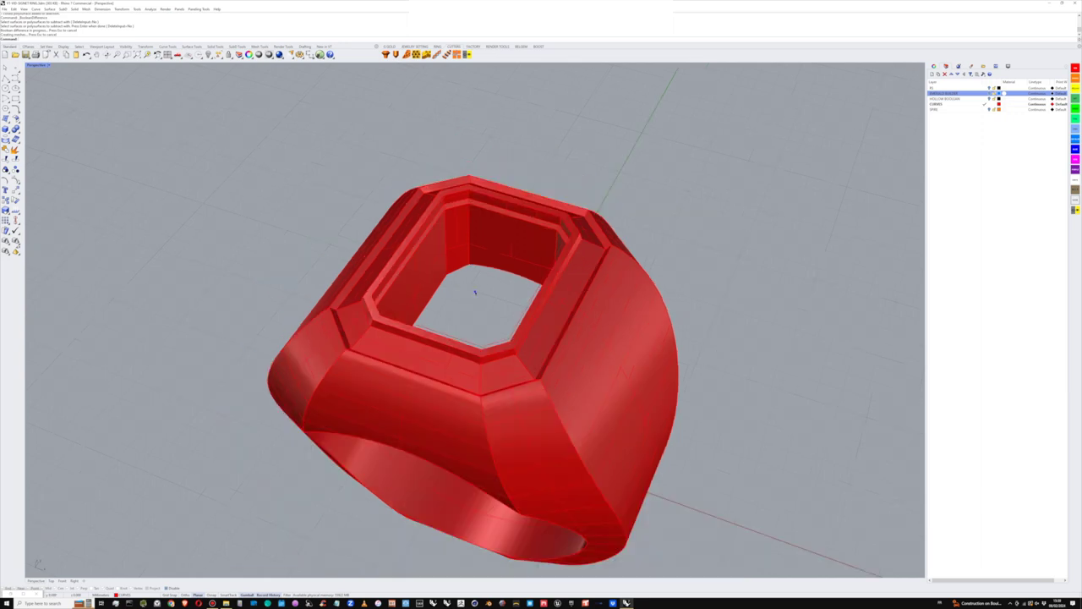
right_drag(476, 292, 492, 275)
mouse_move(576, 238)
shift+right_down()
mouse_move(585, 216)
mouse_move(573, 246)
shift+right_up()
scroll(535, 253, up, 2)
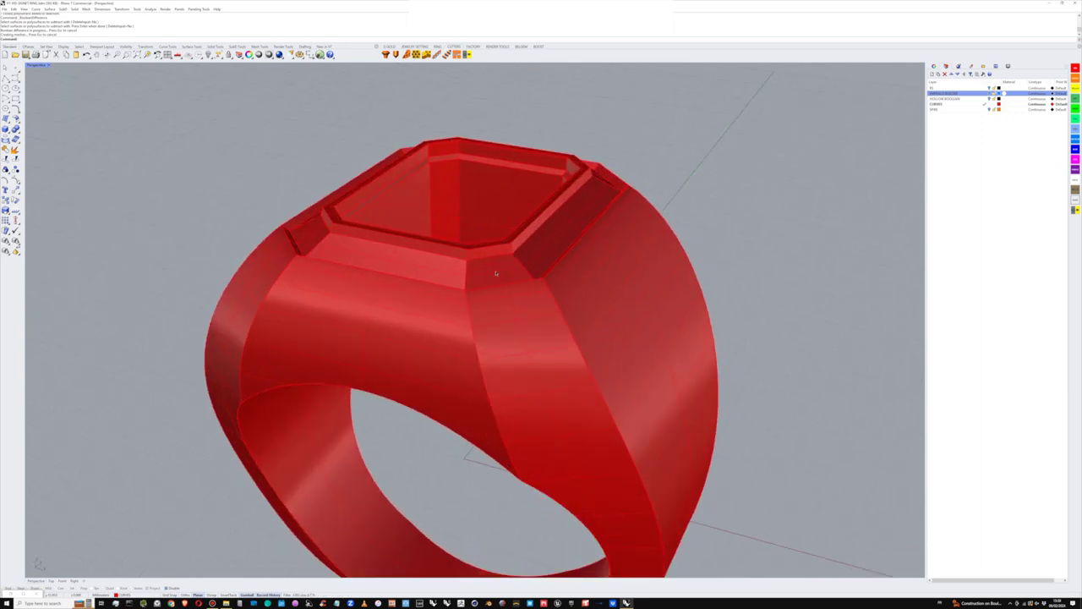
scroll(503, 271, up, 2)
right_drag(553, 196, 556, 204)
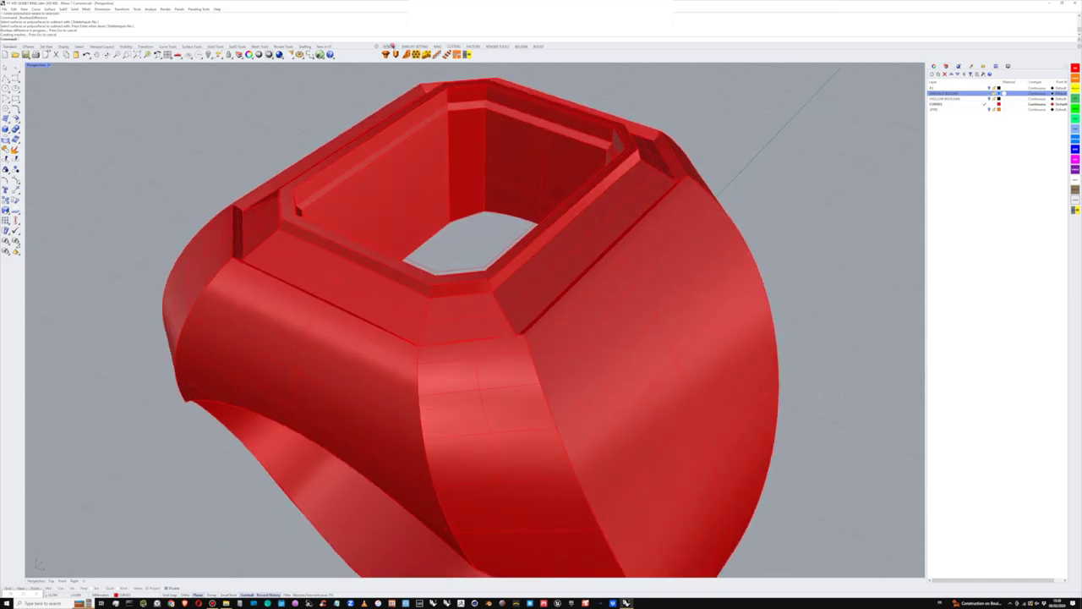
click(390, 47)
click(411, 46)
shift+right_drag(567, 84, 553, 95)
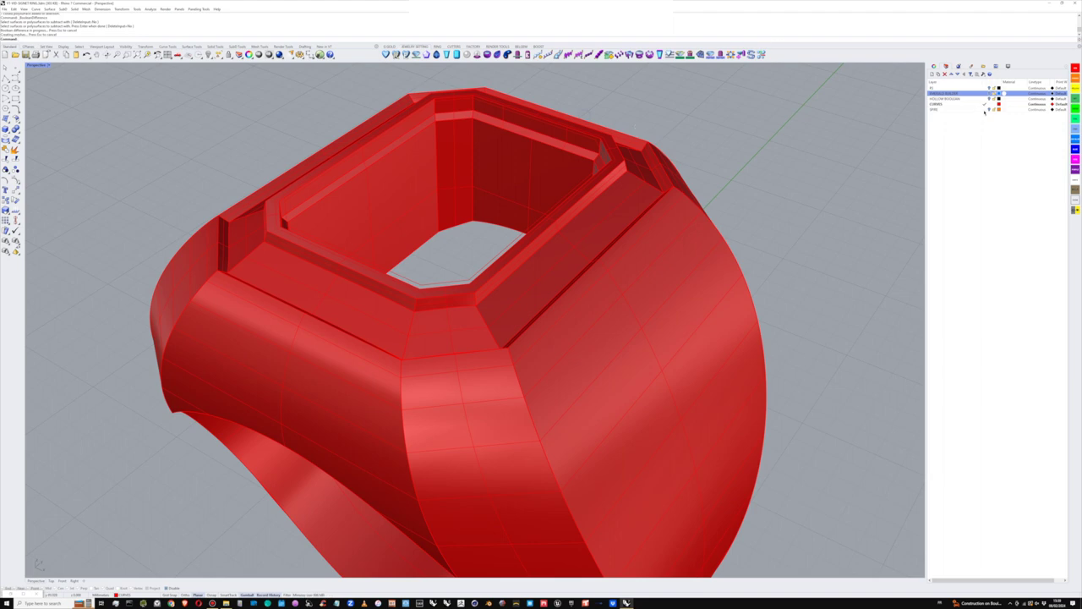
Step: Create a new layer named RING and give it a muted green color
click(680, 256)
click(932, 74)
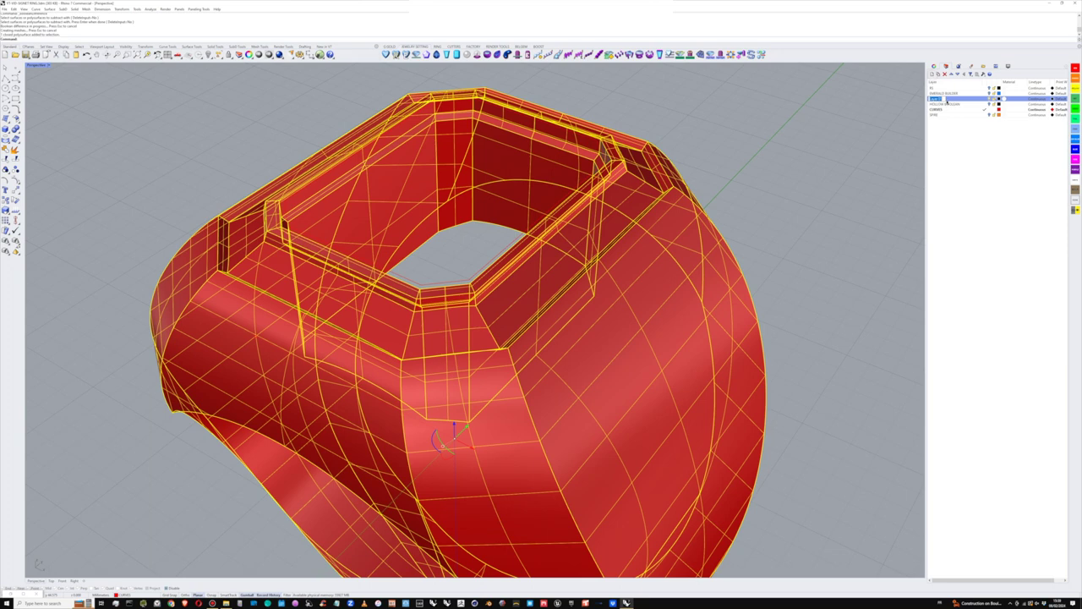
text(RING)
click(998, 99)
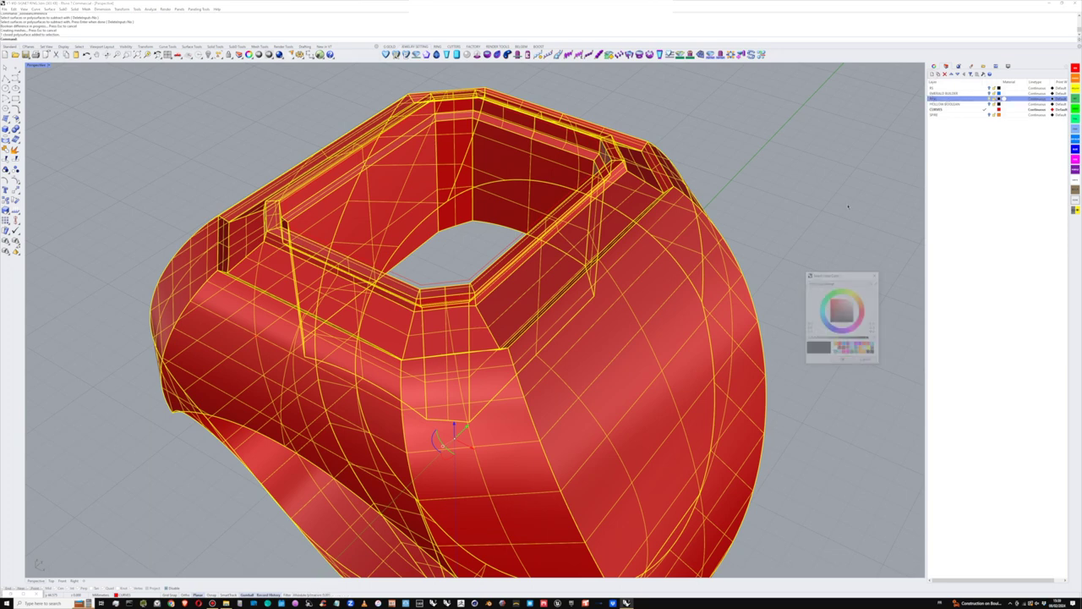
click(828, 298)
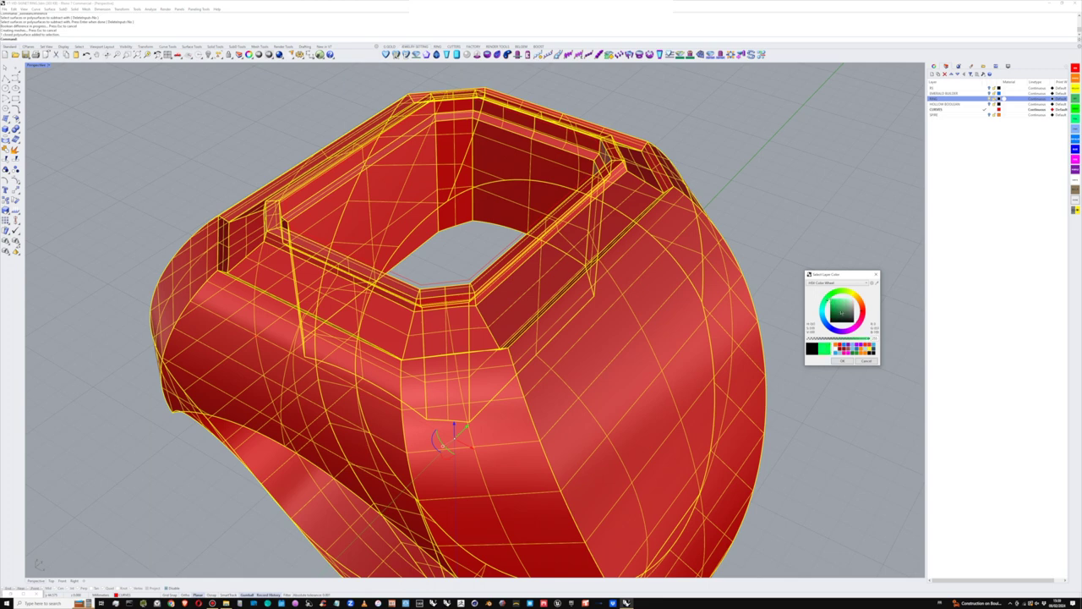
click(837, 310)
click(843, 361)
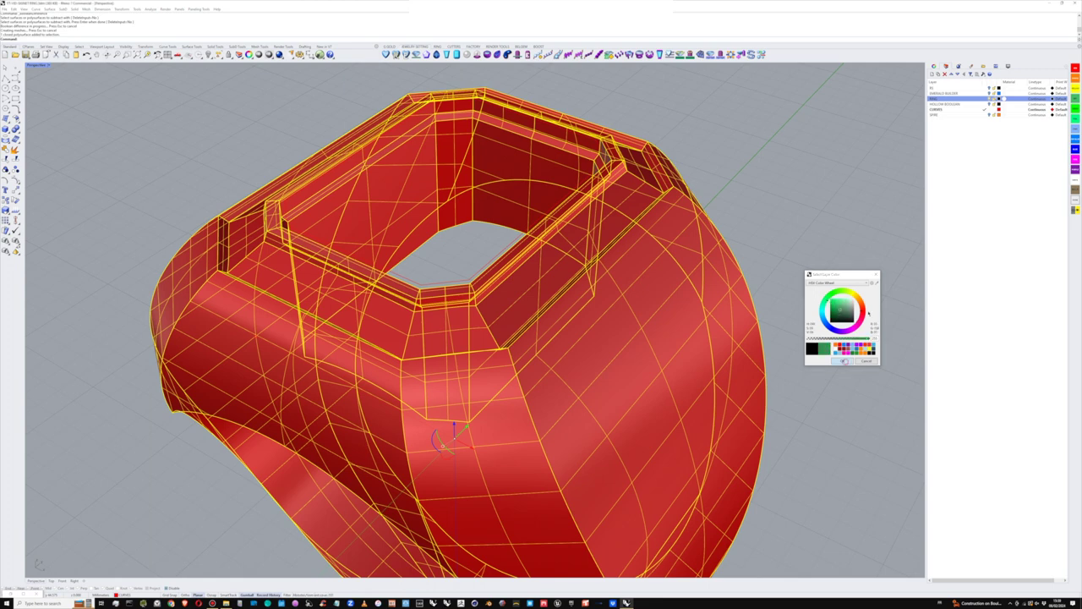
Step: Move the selected ring body onto the RING layer and deselect it
right_click(956, 99)
click(972, 198)
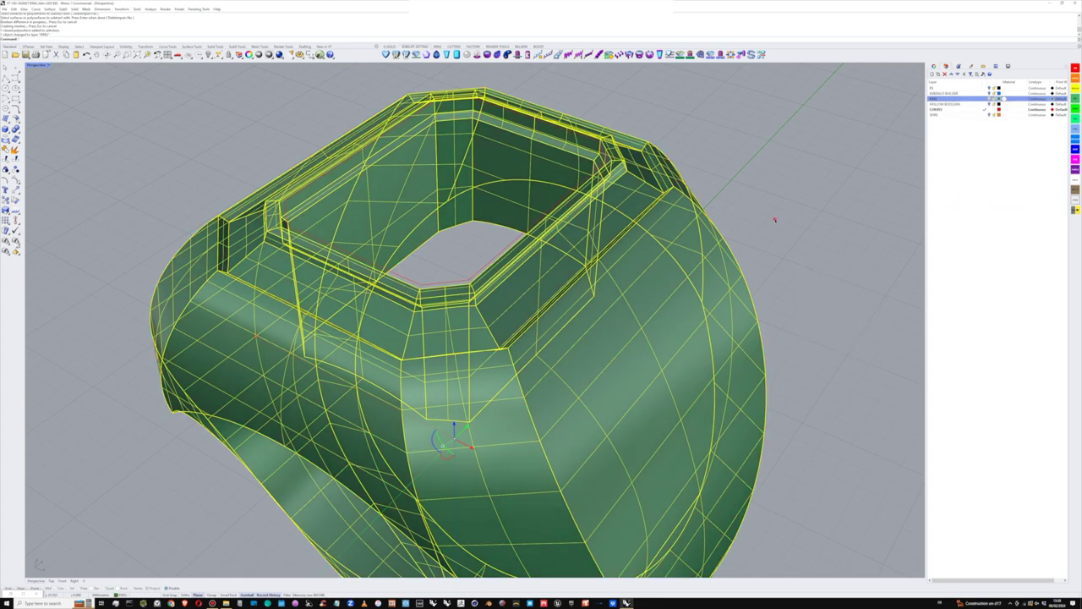
right_drag(671, 263, 656, 296)
scroll(651, 221, down, 2)
right_drag(701, 201, 704, 209)
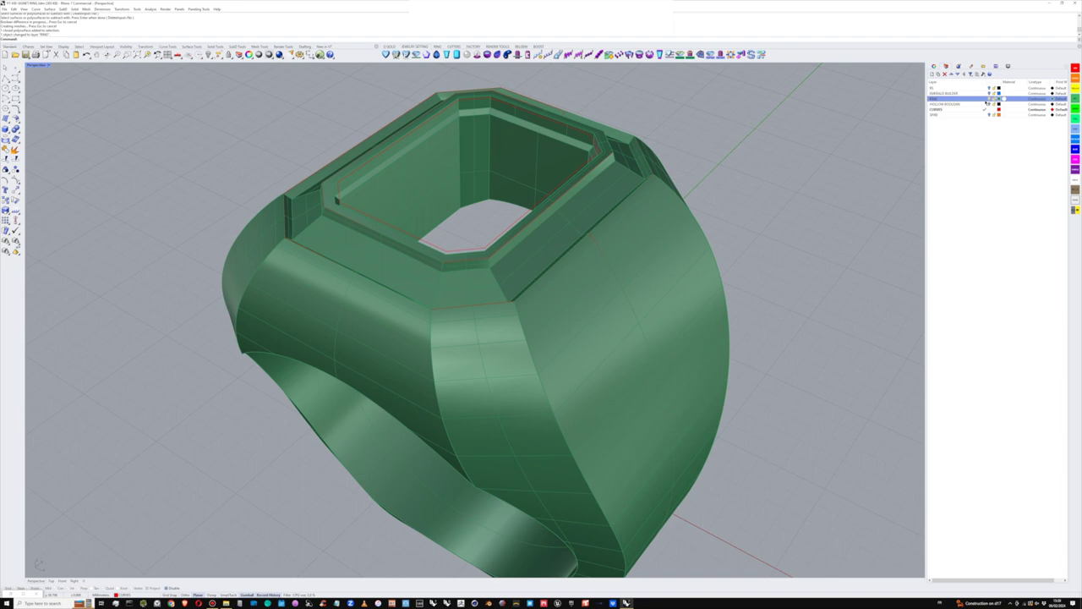
Step: Extract an isocurve running lengthwise along the middle of the small corner facet on the ring head's sloped border
scroll(410, 230, up, 4)
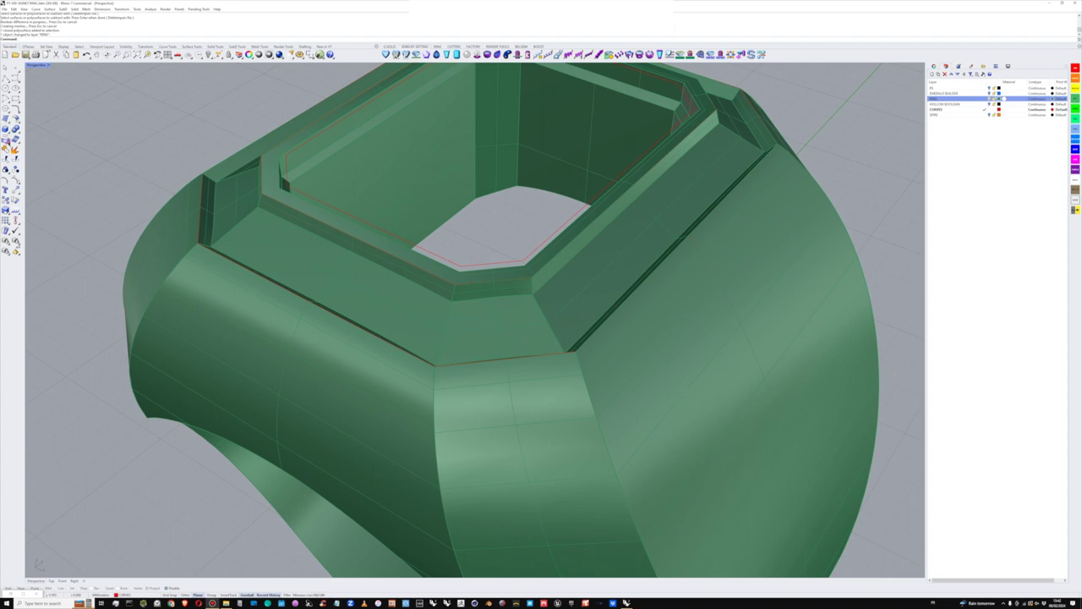
click(6, 138)
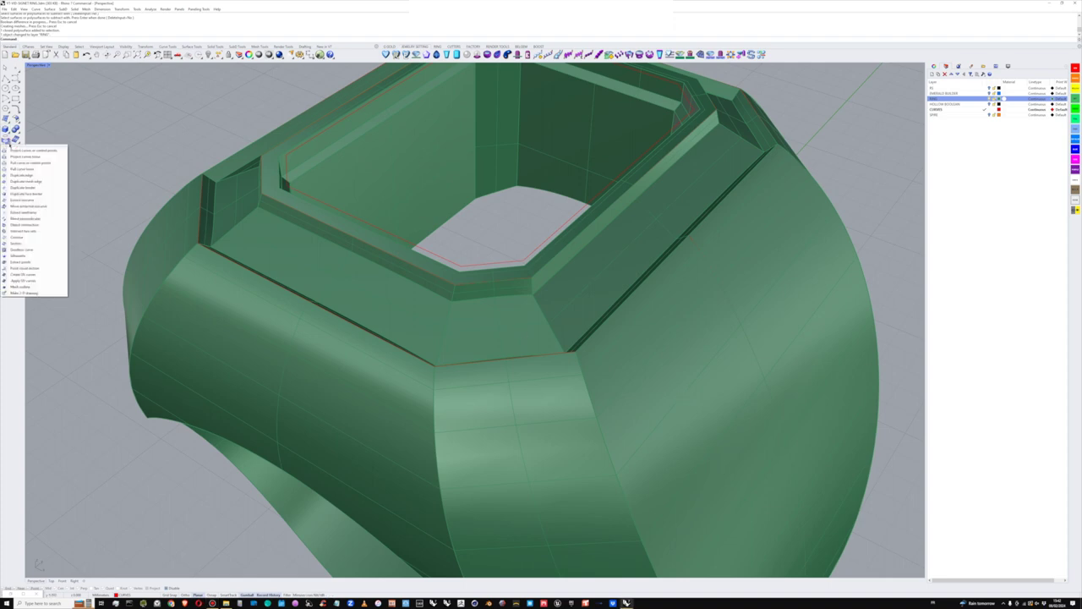
click(25, 212)
click(520, 323)
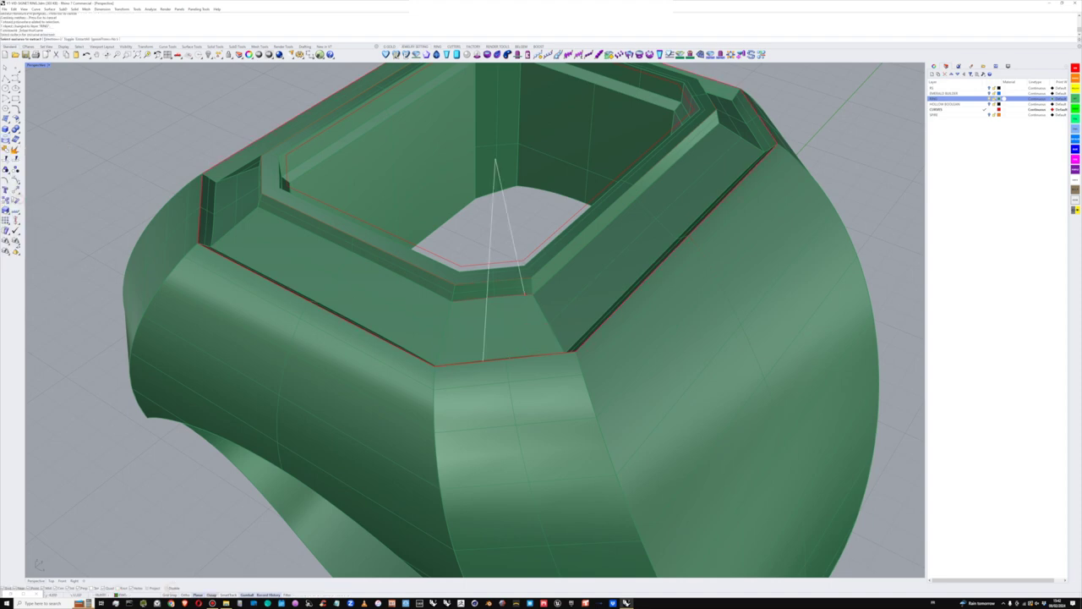
click(549, 323)
key(Return)
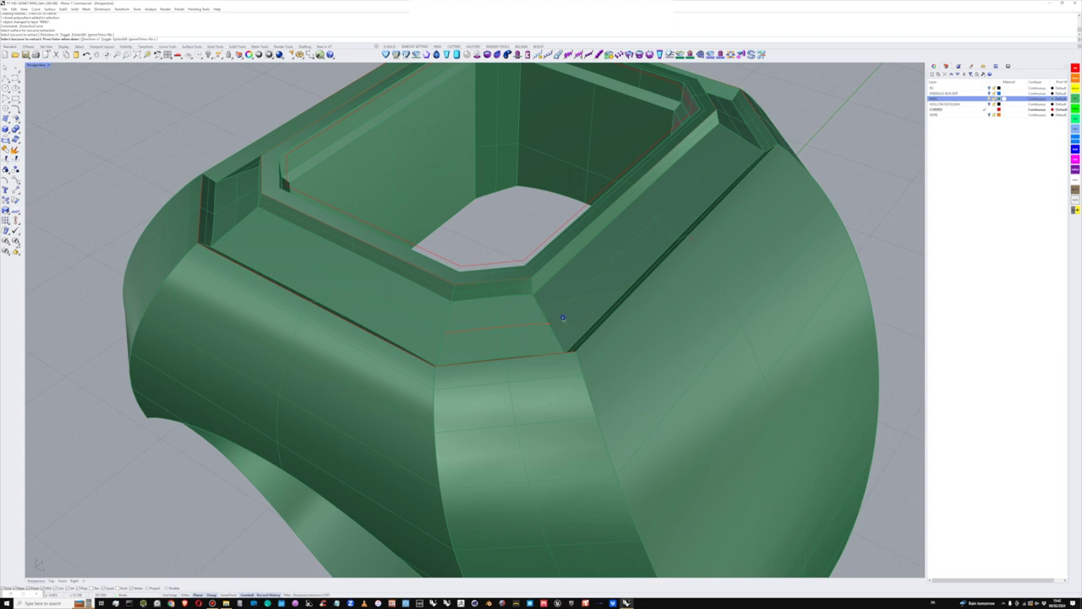
Step: Extract an isocurve lengthwise along the middle of the long side facet, meeting the end of the corner facet's isocurve
click(571, 312)
key(Return)
click(566, 315)
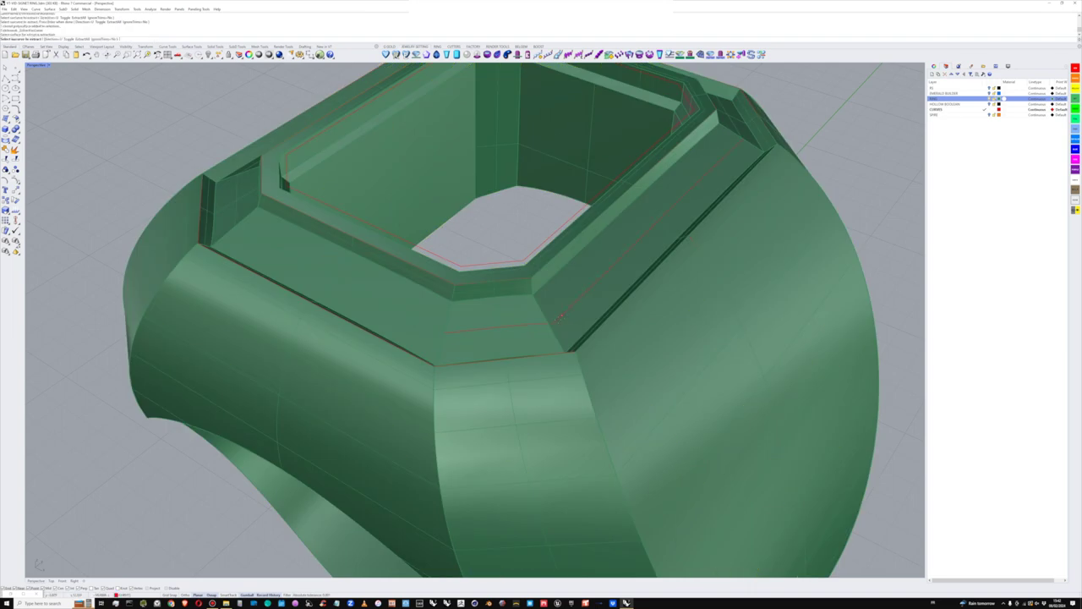
click(549, 321)
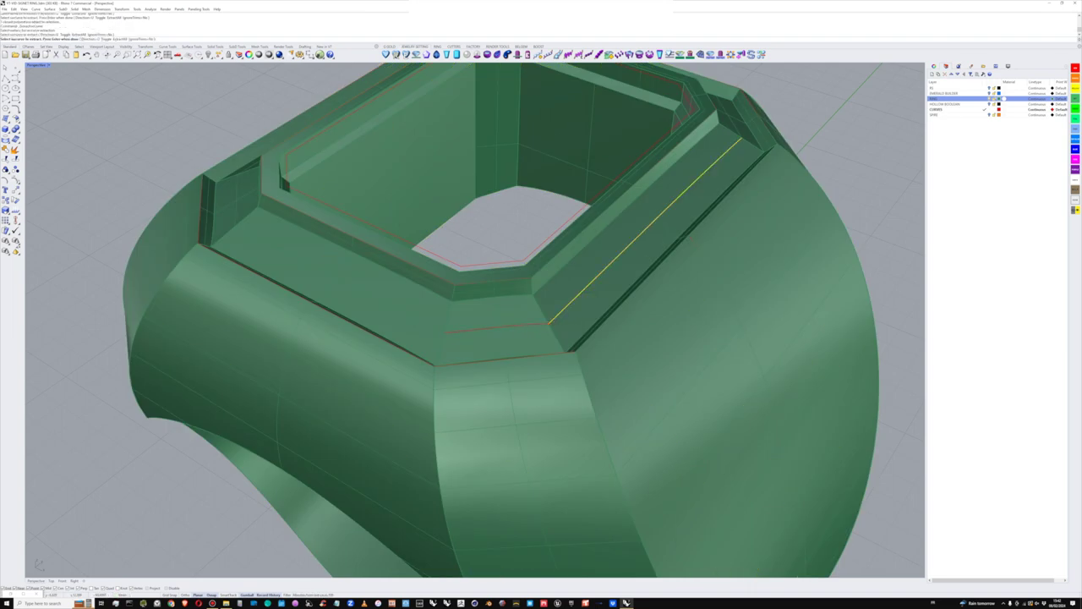
scroll(549, 323, down, 4)
right_drag(550, 323, 514, 331)
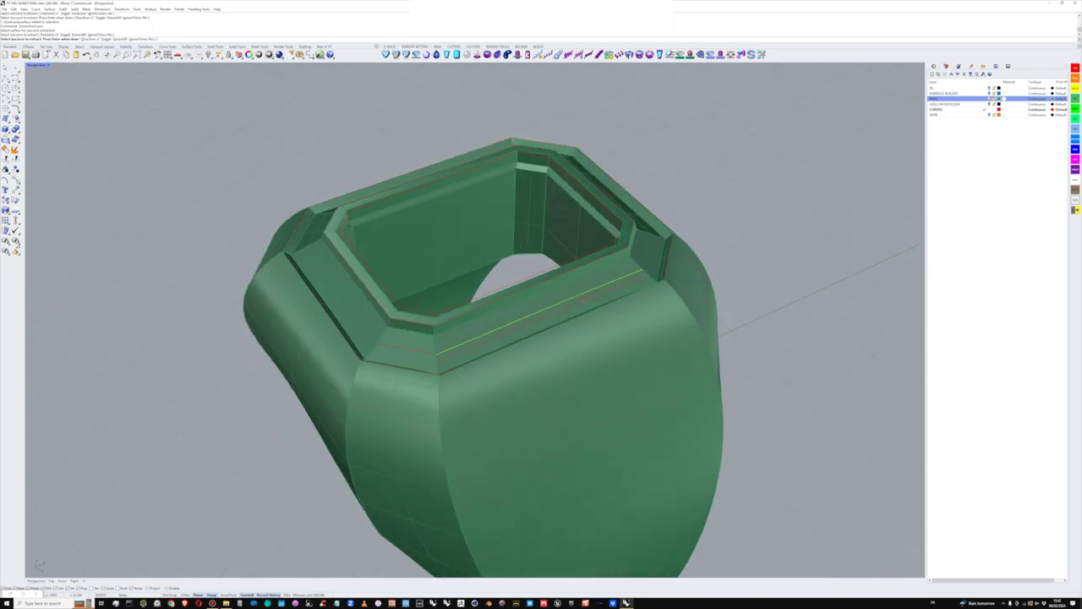
right_drag(583, 298, 596, 327)
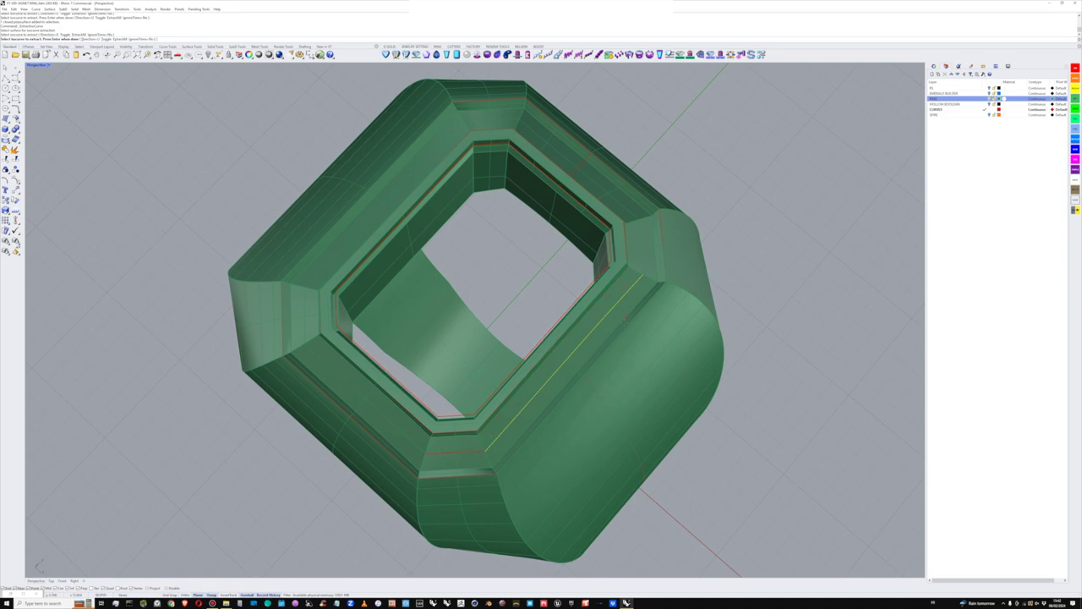
right_drag(625, 319, 527, 257)
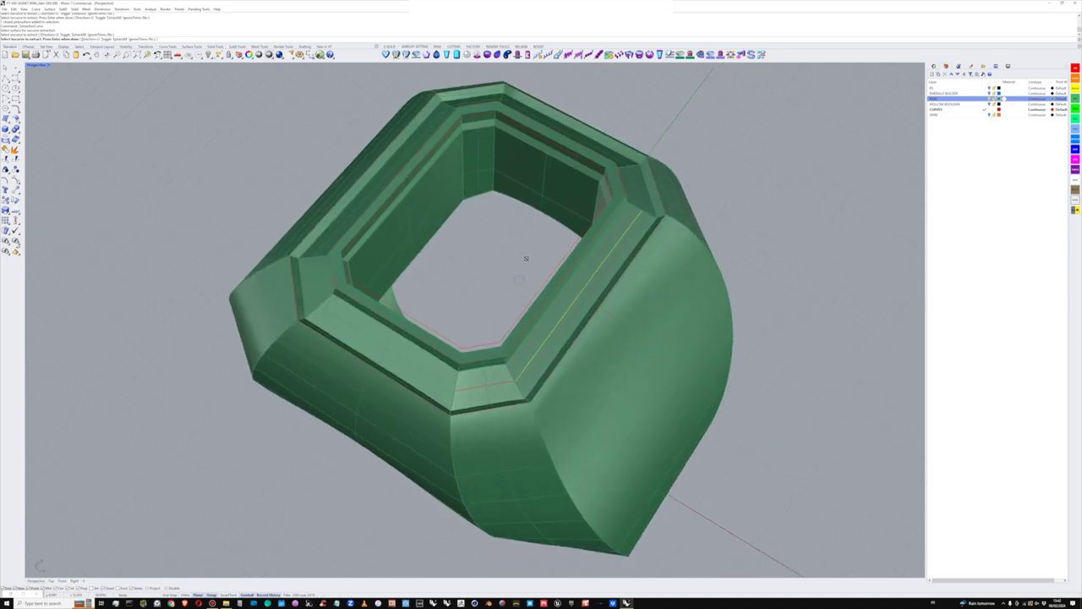
right_click(567, 313)
Step: Join the long side facet's isocurve with the corner facet's isocurve into one curve
right_drag(568, 313, 560, 275)
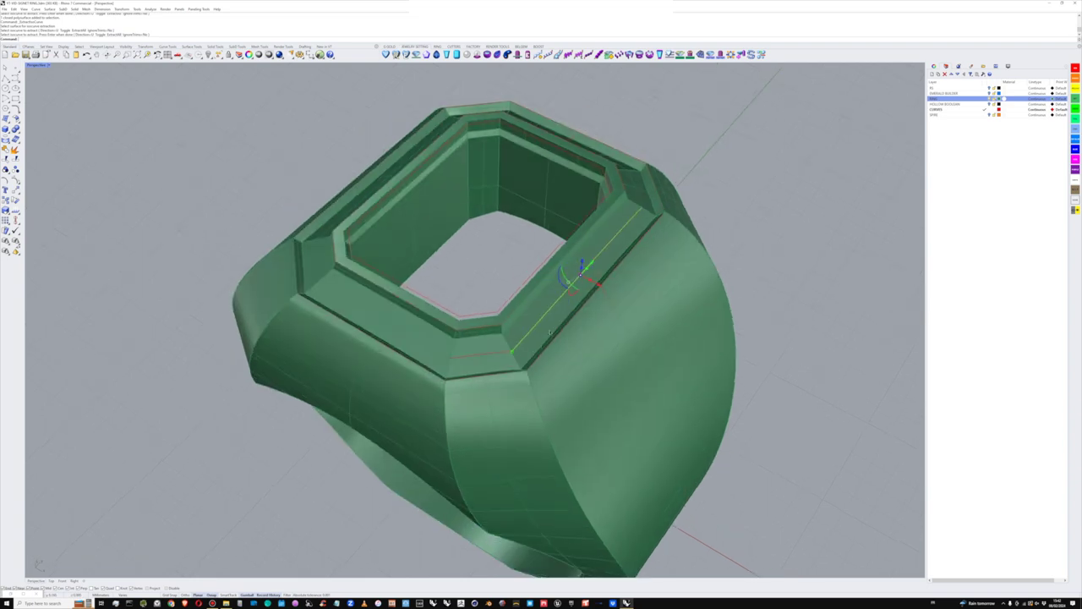
scroll(488, 356, up, 4)
shift+click(486, 347)
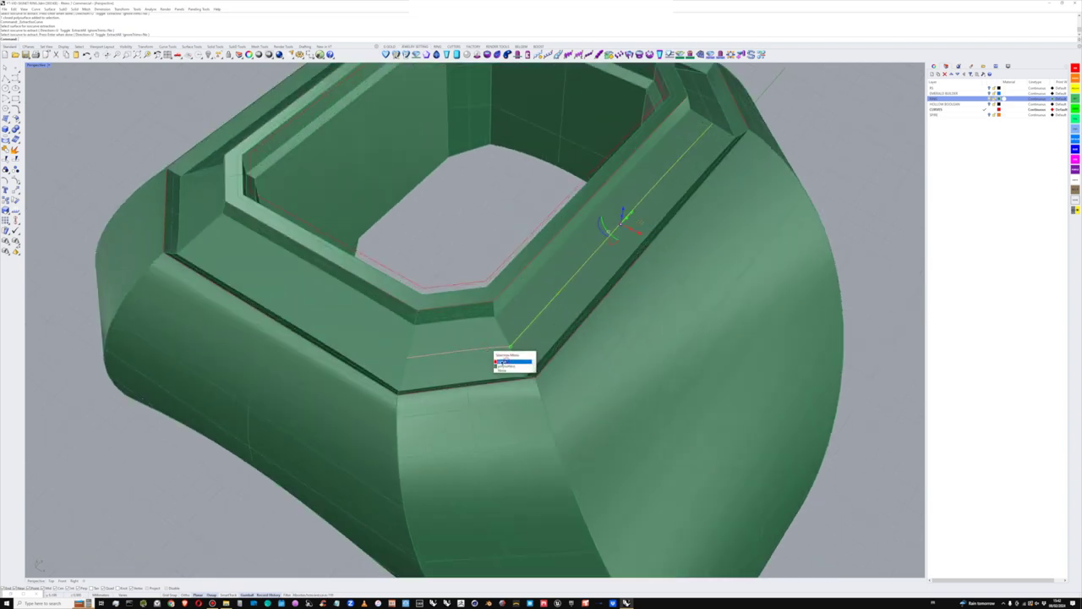
click(504, 361)
click(5, 151)
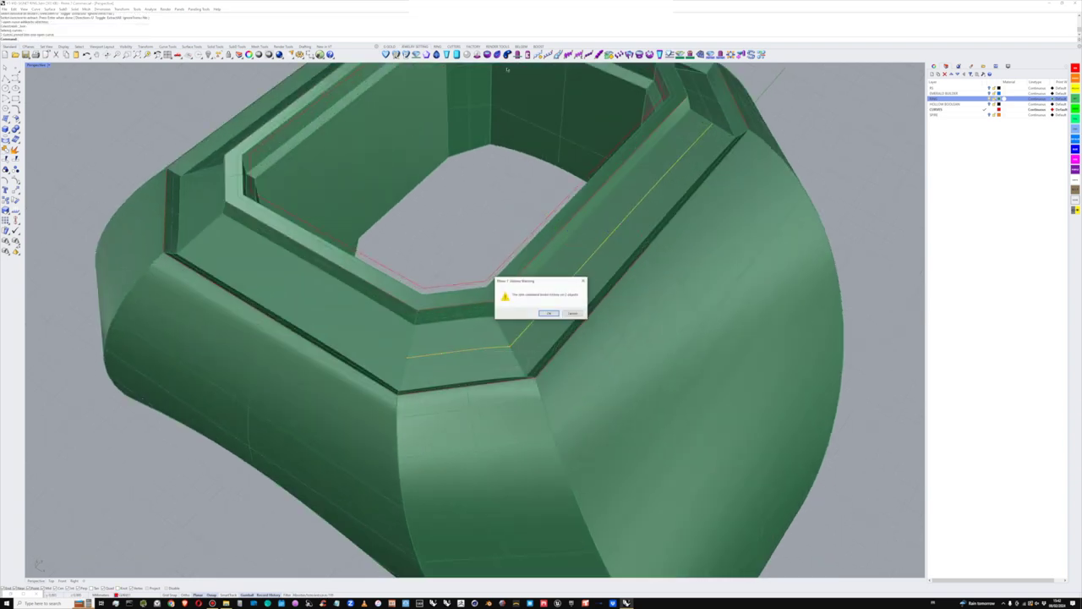
click(545, 312)
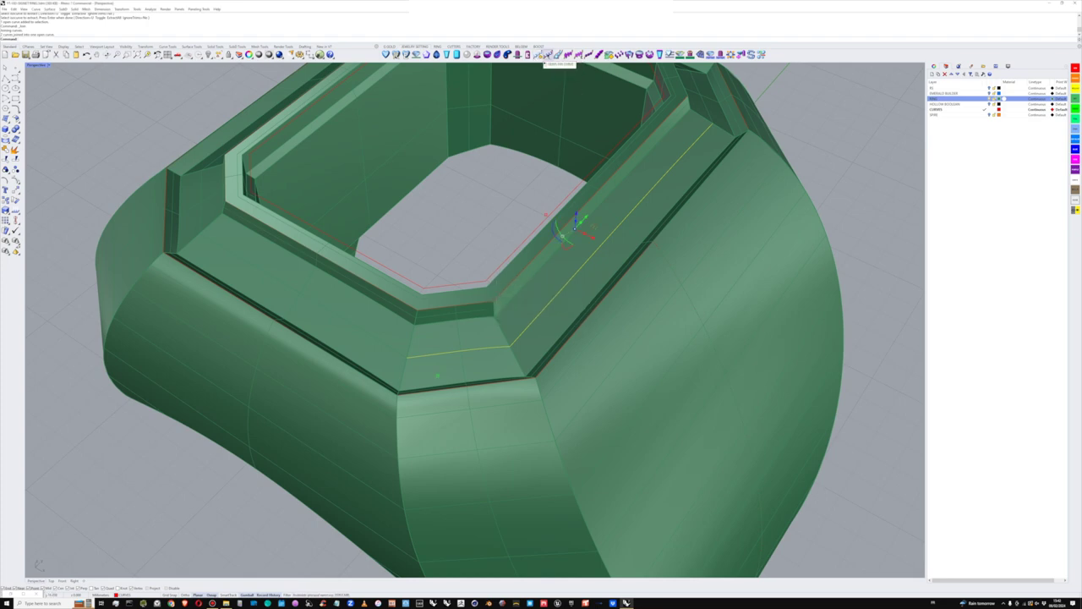
Step: Lay out gems along the joined curve with Gems on Curve and orient them to the ring body's surface
click(546, 55)
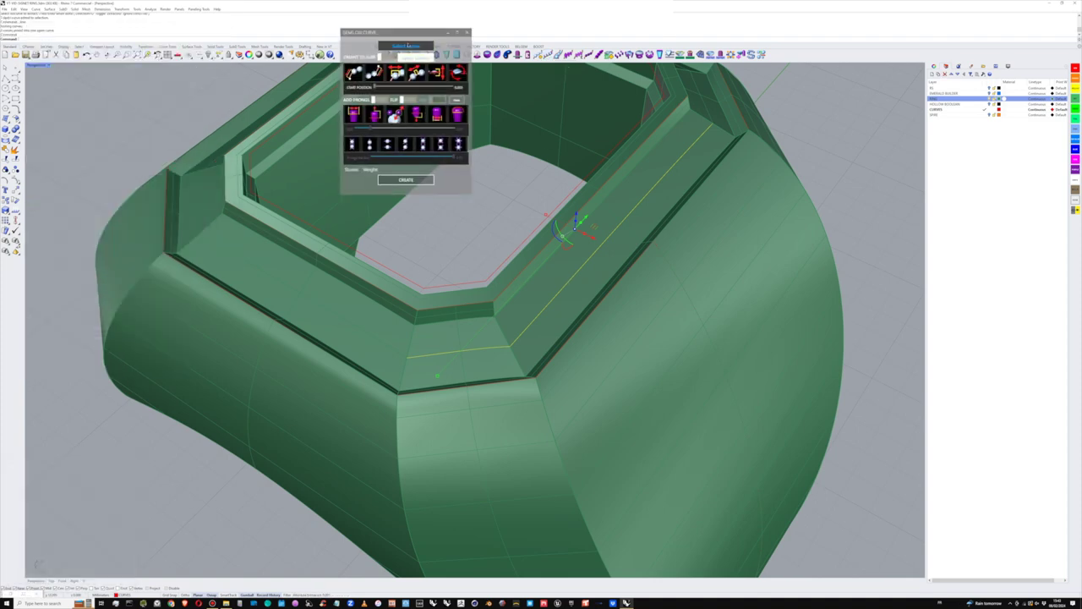
click(406, 46)
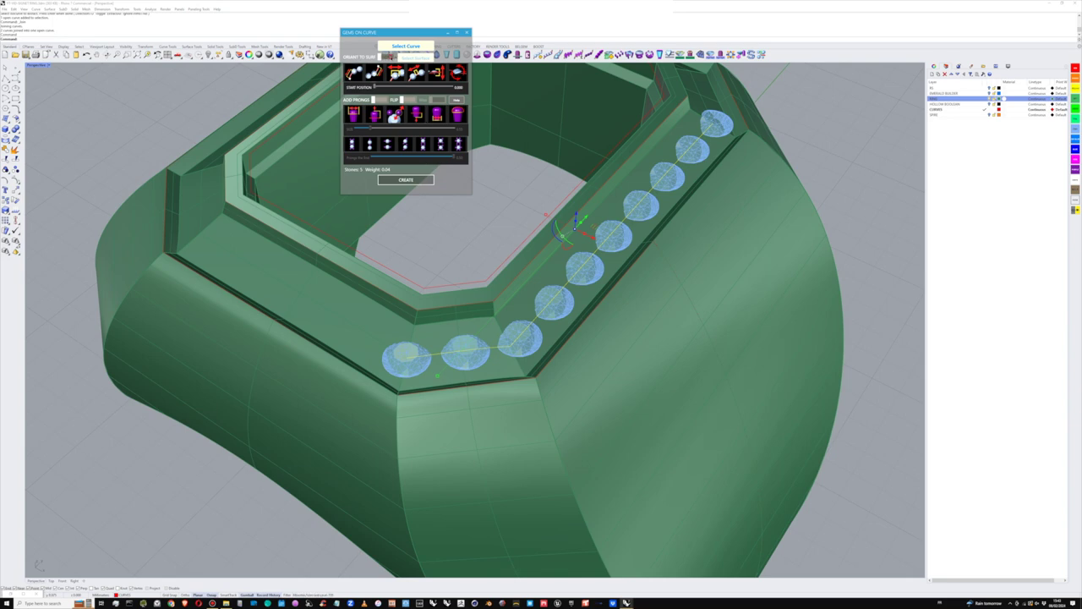
click(391, 57)
click(531, 336)
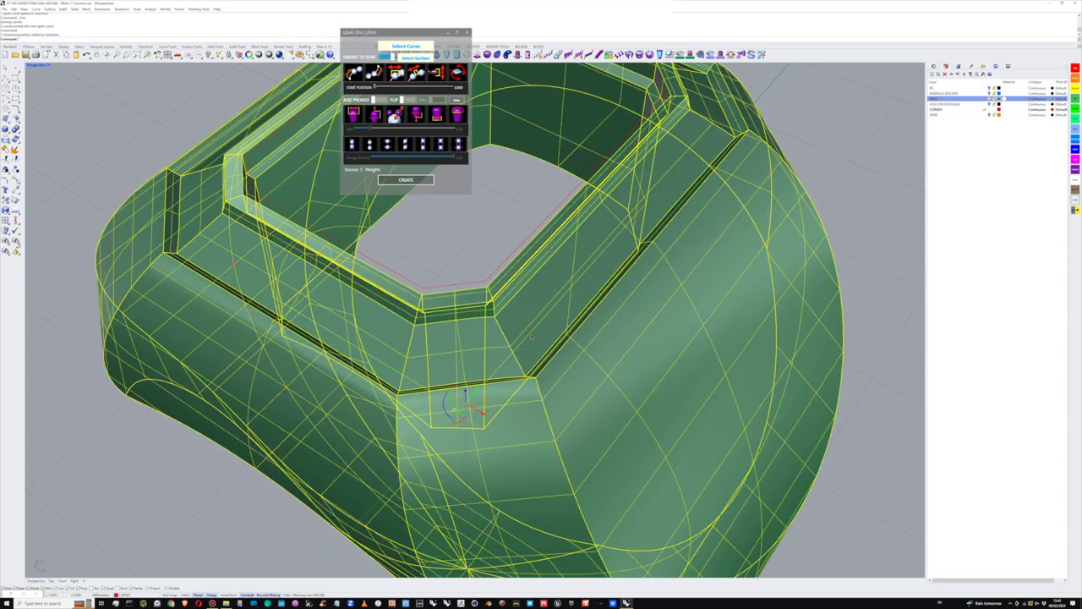
right_click(532, 336)
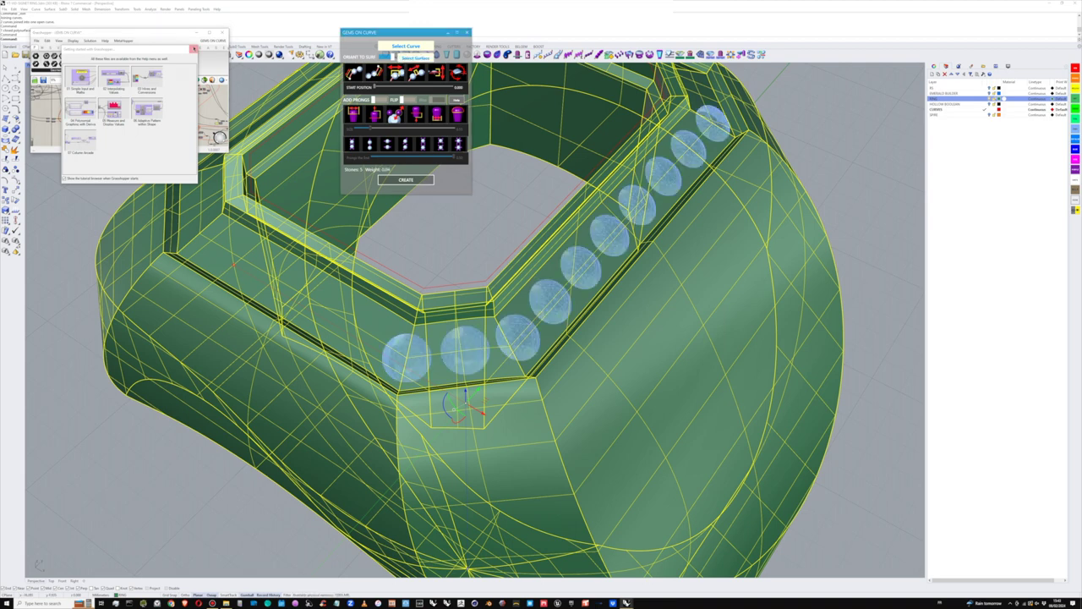
click(193, 48)
click(199, 35)
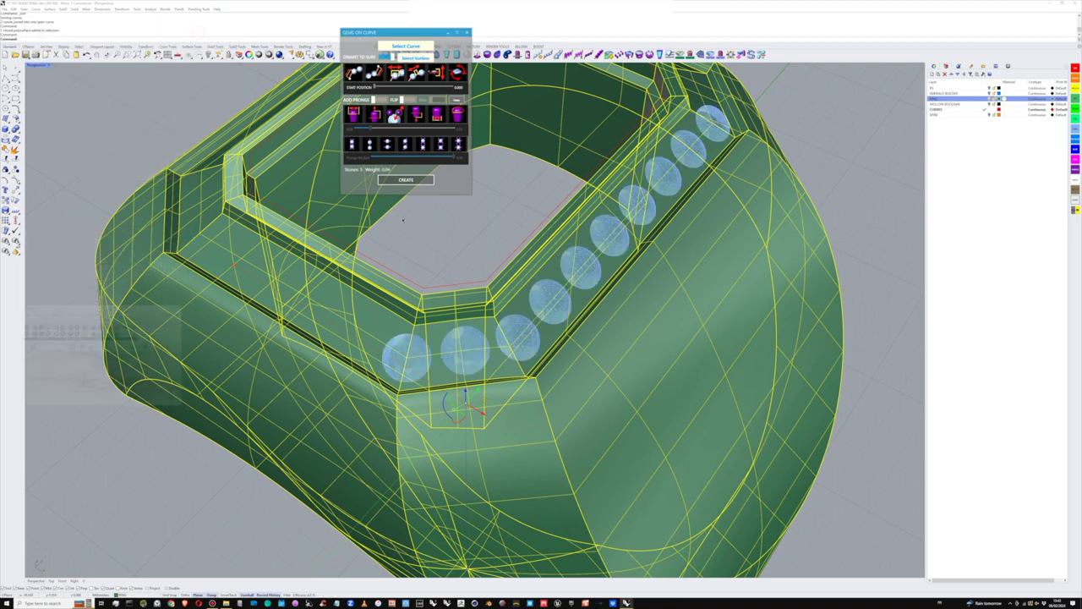
Step: Move the gem row's start and end positions slightly inward from both ends of the joined curve
right_drag(482, 208, 473, 185)
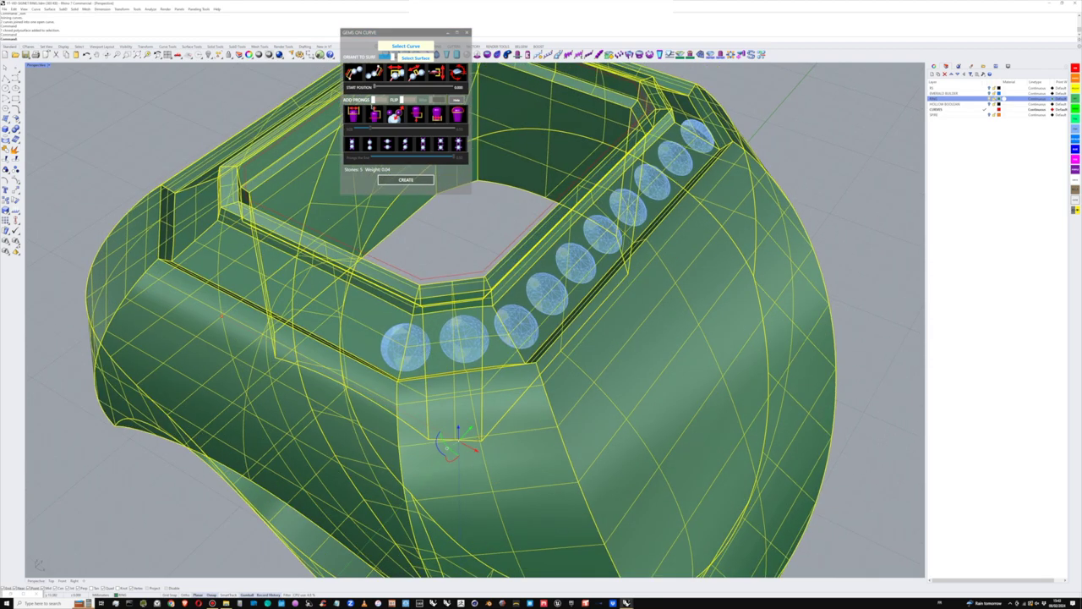
drag(374, 87, 379, 87)
right_drag(832, 338, 710, 341)
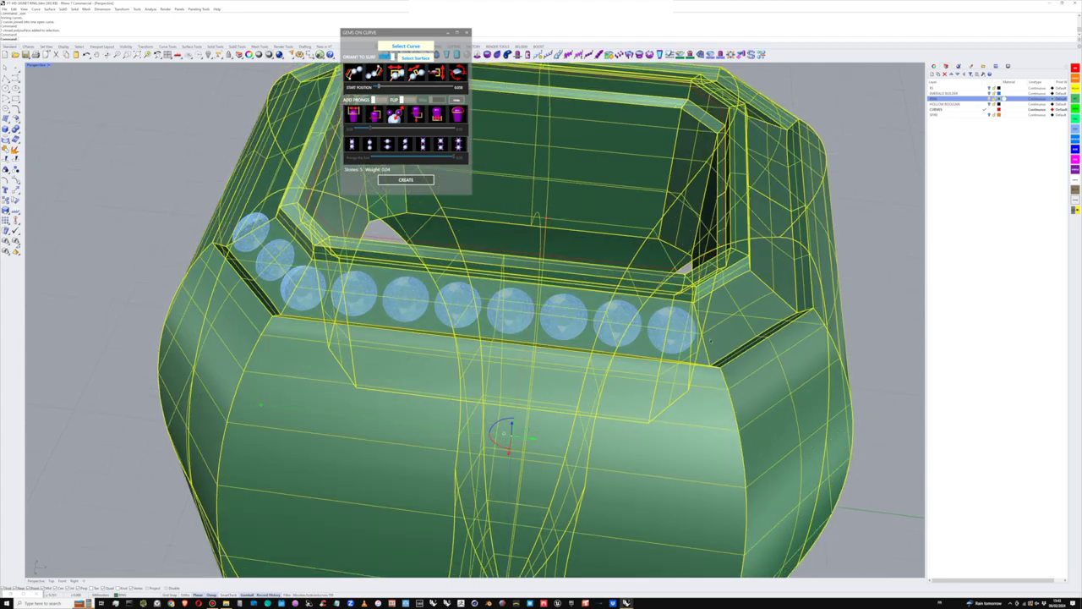
scroll(701, 336, up, 2)
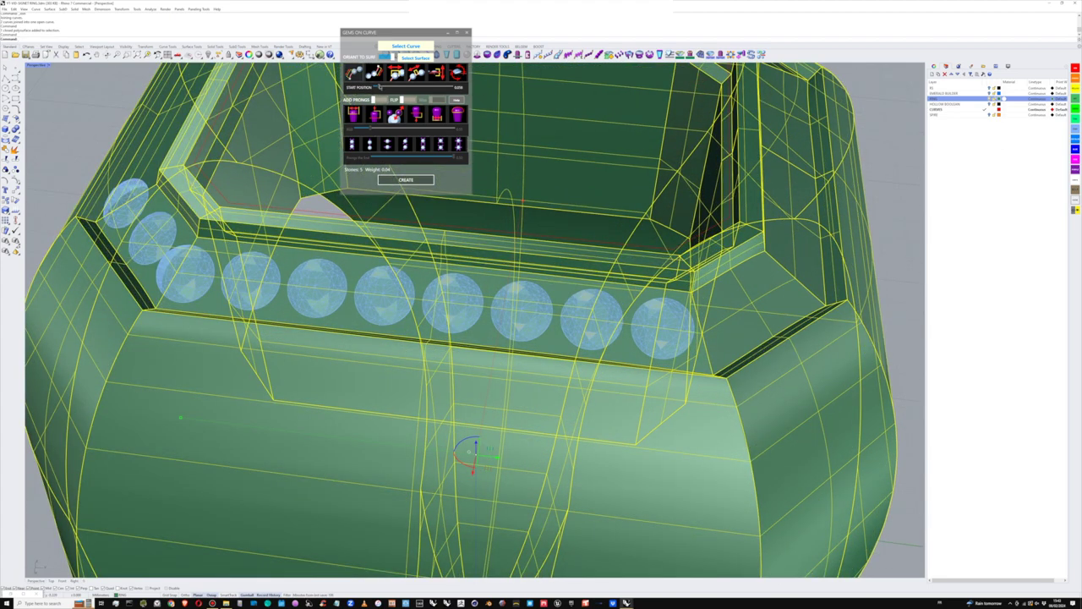
drag(380, 86, 380, 87)
click(374, 74)
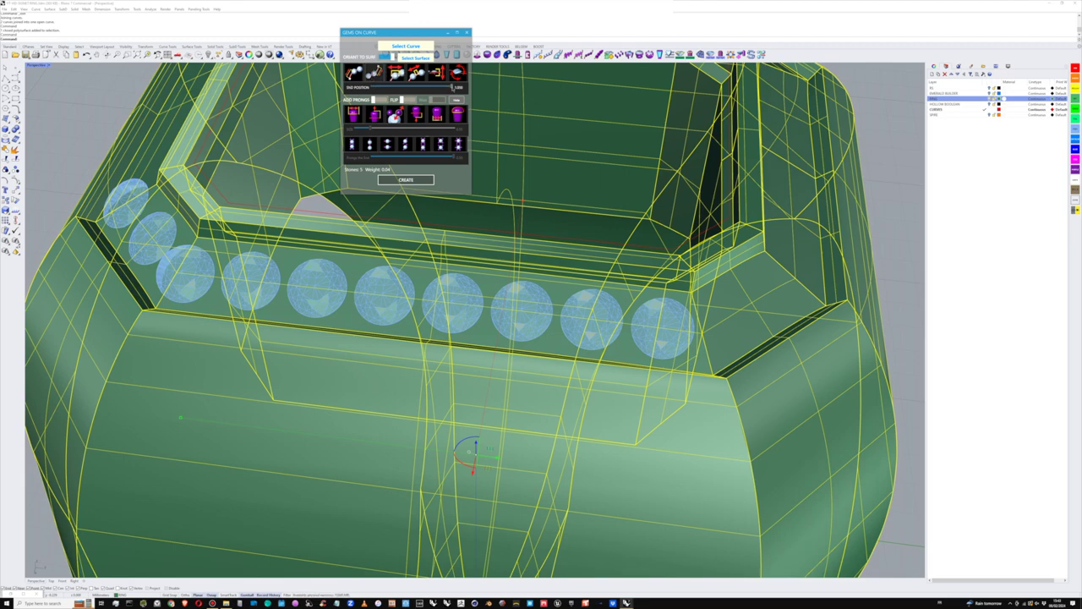
drag(453, 88, 448, 88)
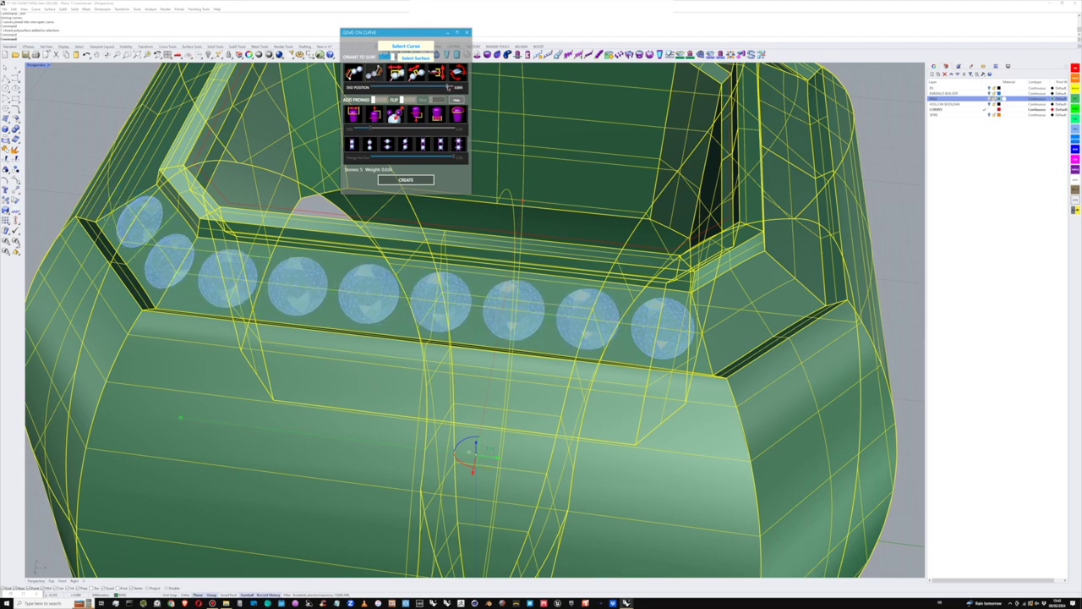
Step: Enlarge the gems so they nearly span the width of the sloped border
right_drag(169, 283, 362, 325)
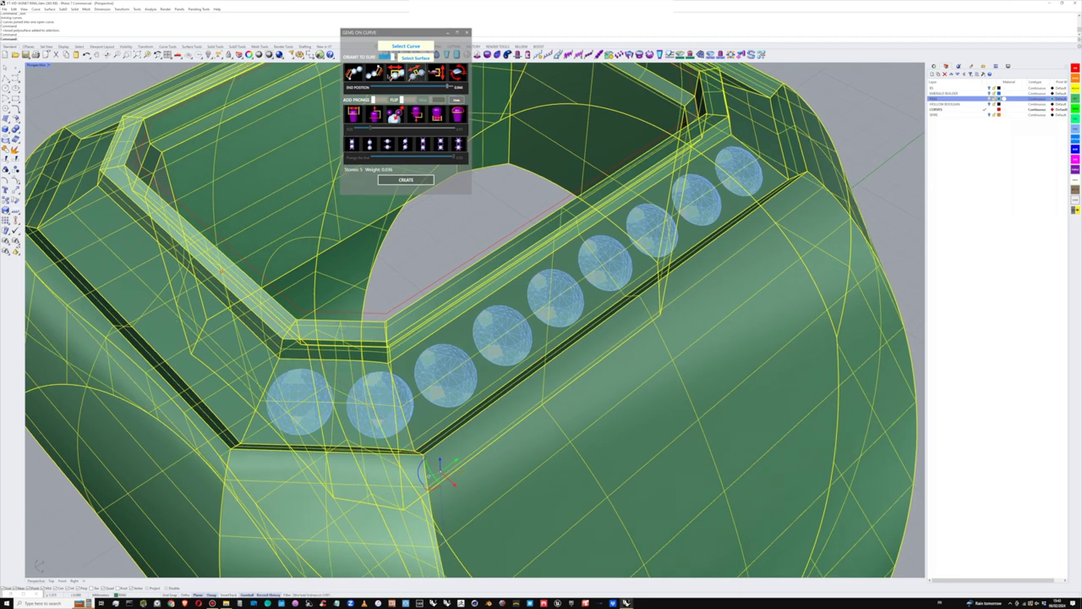
click(393, 75)
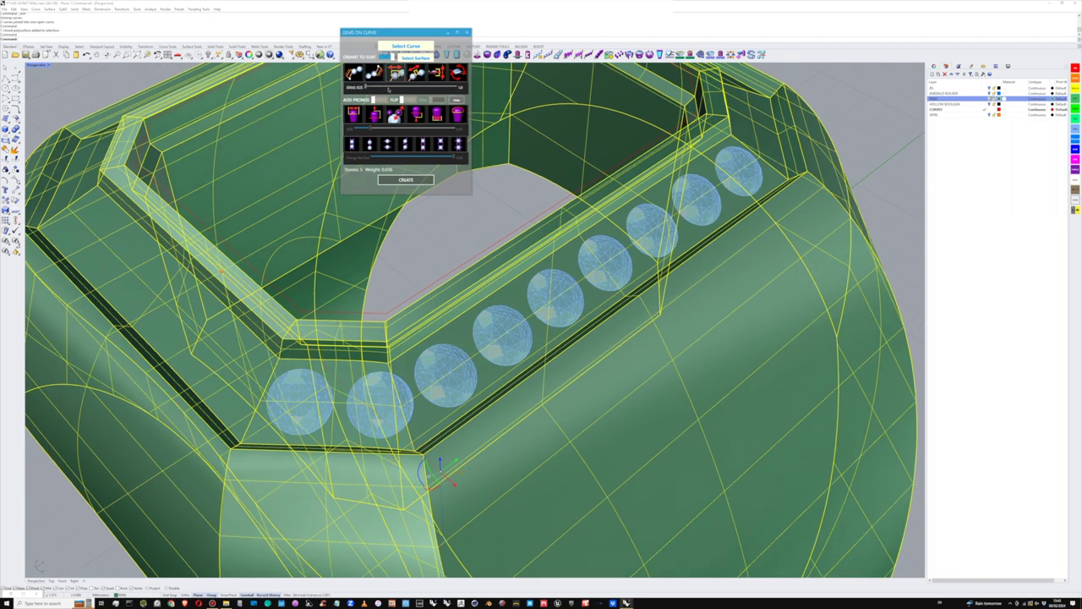
drag(366, 88, 373, 87)
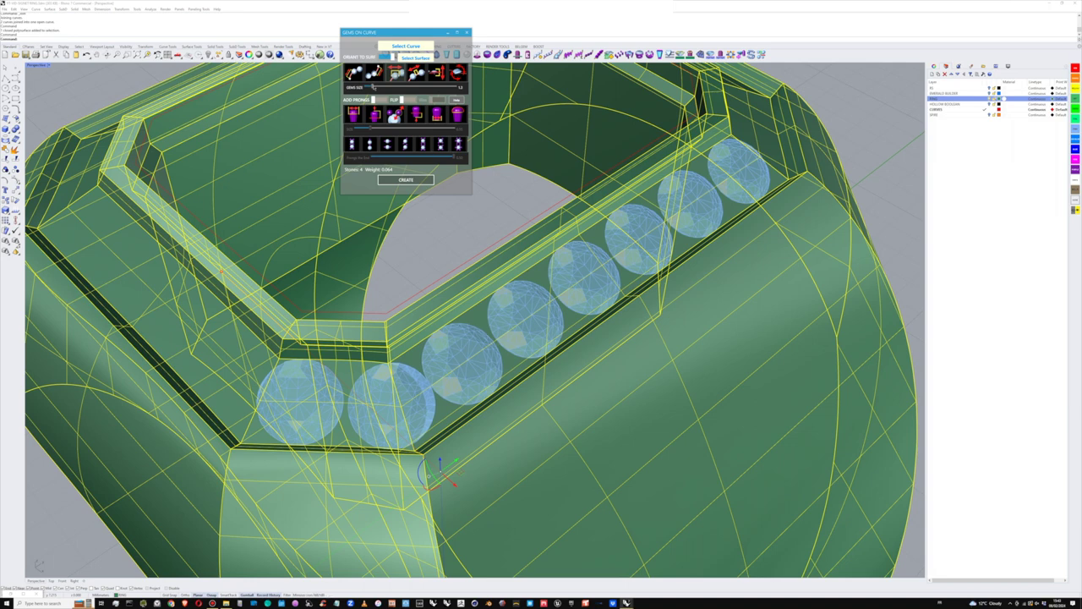
drag(373, 87, 374, 87)
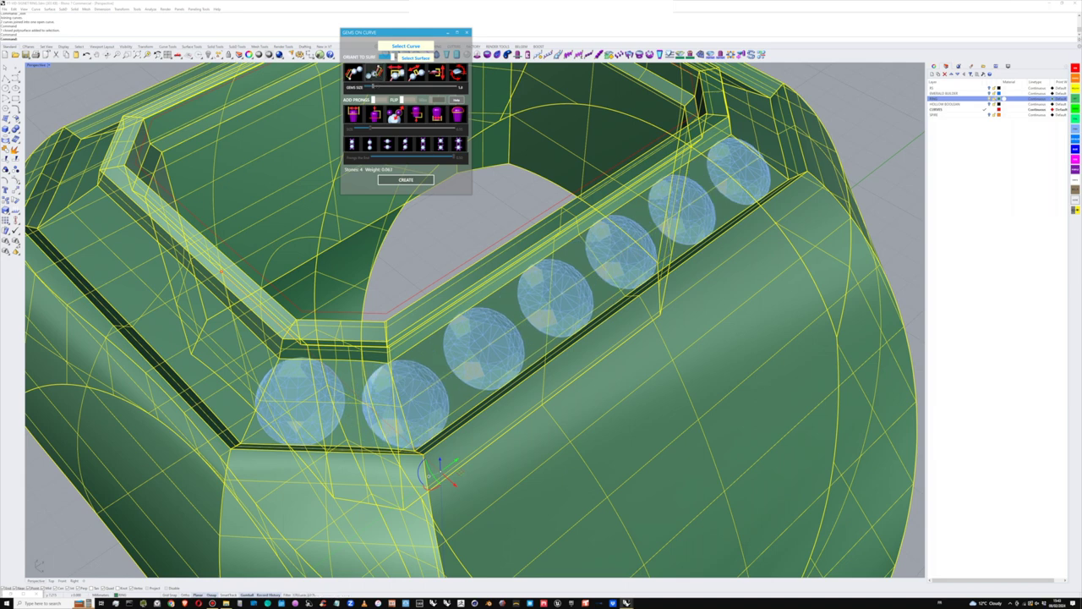
Step: Shift the gem row's end position further inward along the corner facet and check the fit from several angles
click(375, 74)
drag(448, 87, 443, 87)
scroll(508, 263, down, 2)
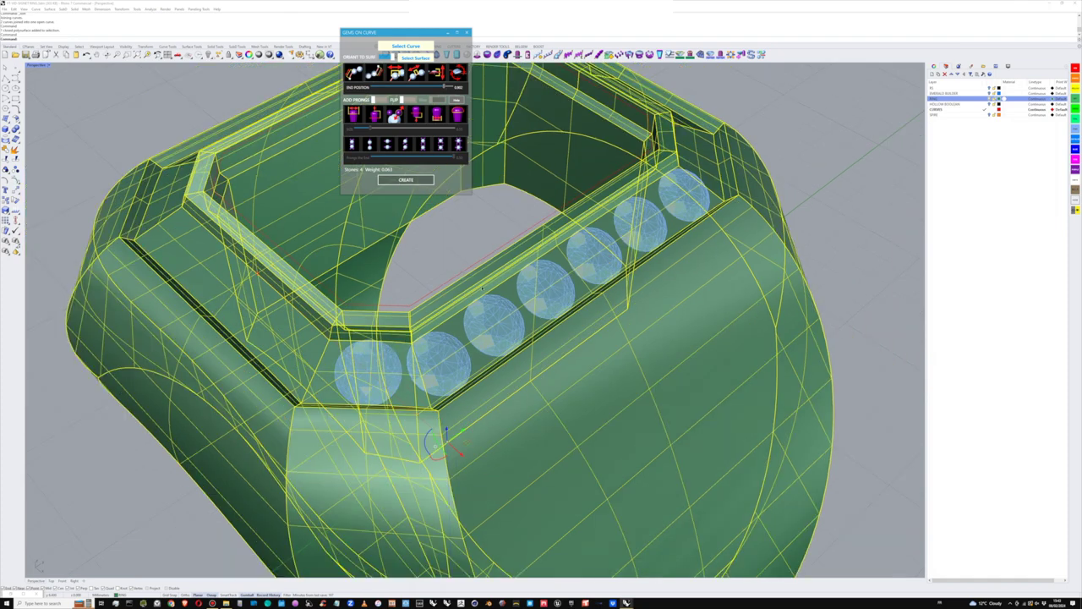
right_drag(448, 296, 473, 411)
scroll(472, 410, up, 2)
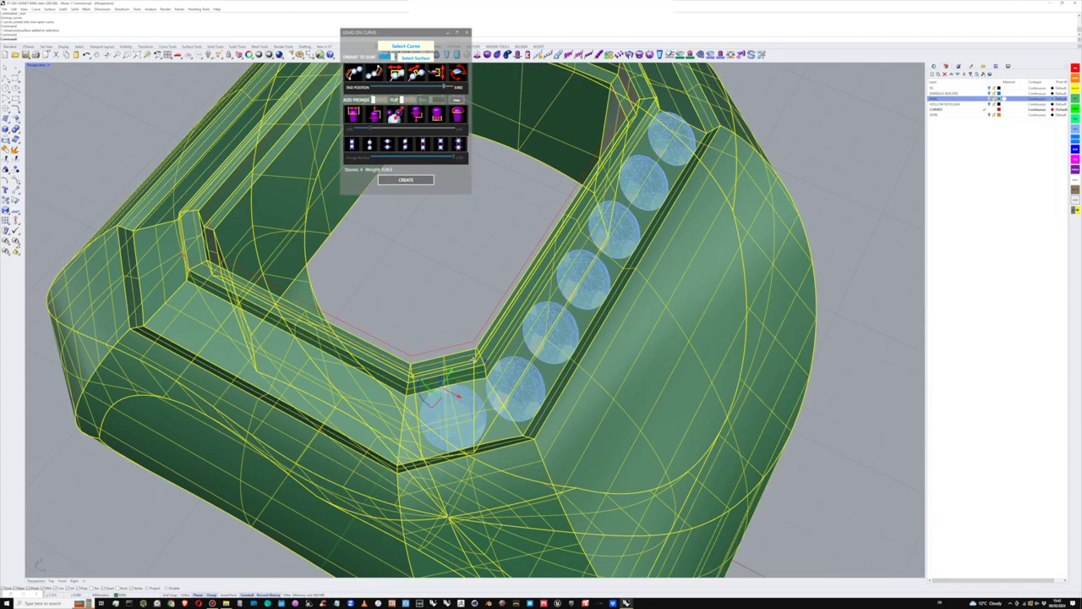
right_drag(475, 359, 389, 311)
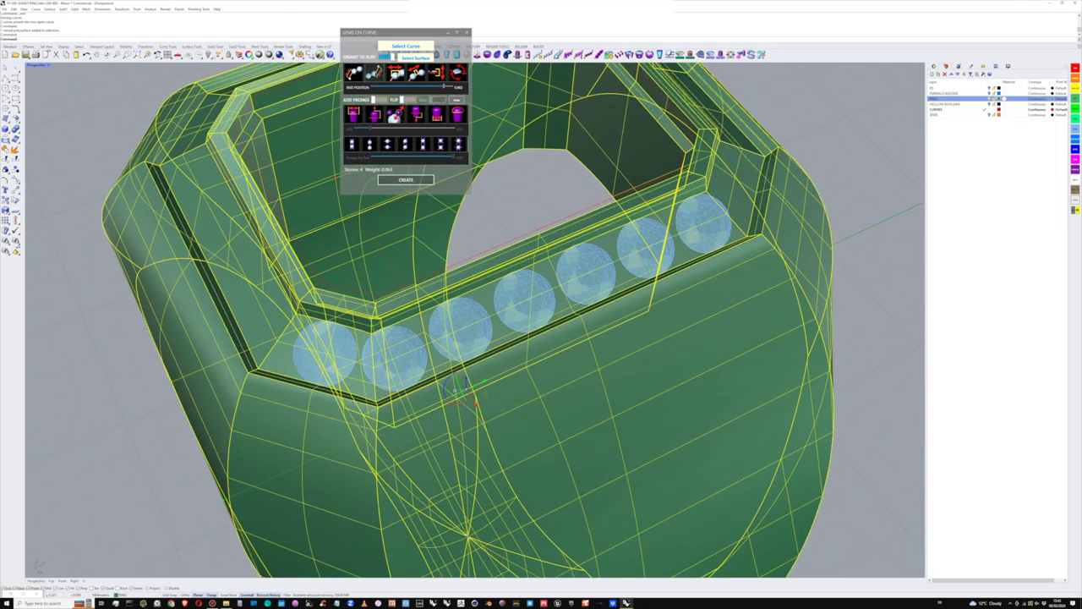
right_drag(624, 240, 558, 237)
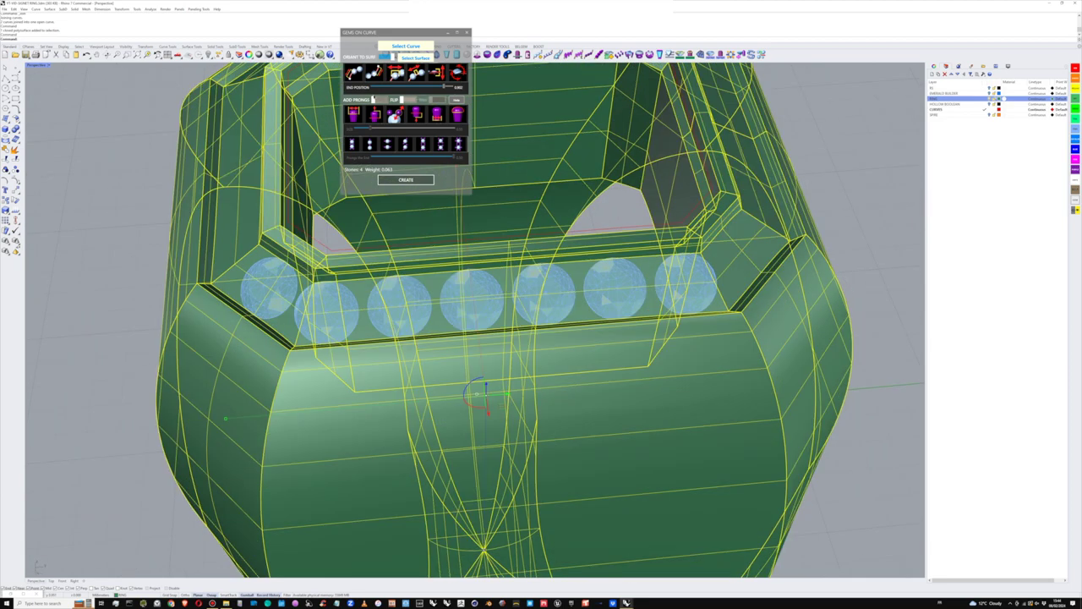
Step: Nudge the gem row's start position slightly further inward along the long side facet
click(374, 72)
click(355, 73)
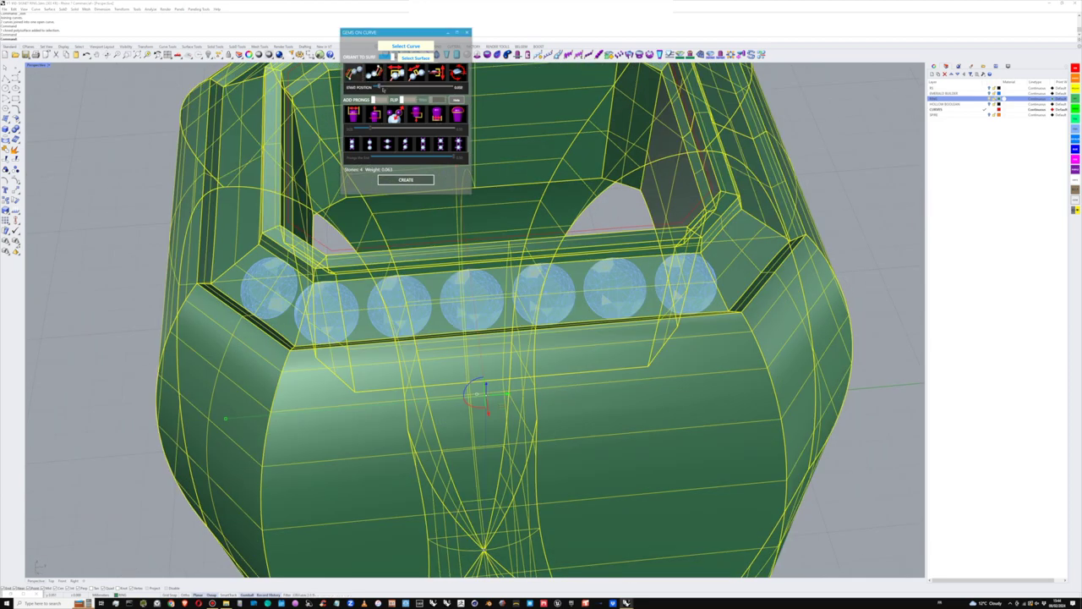
drag(379, 88, 380, 88)
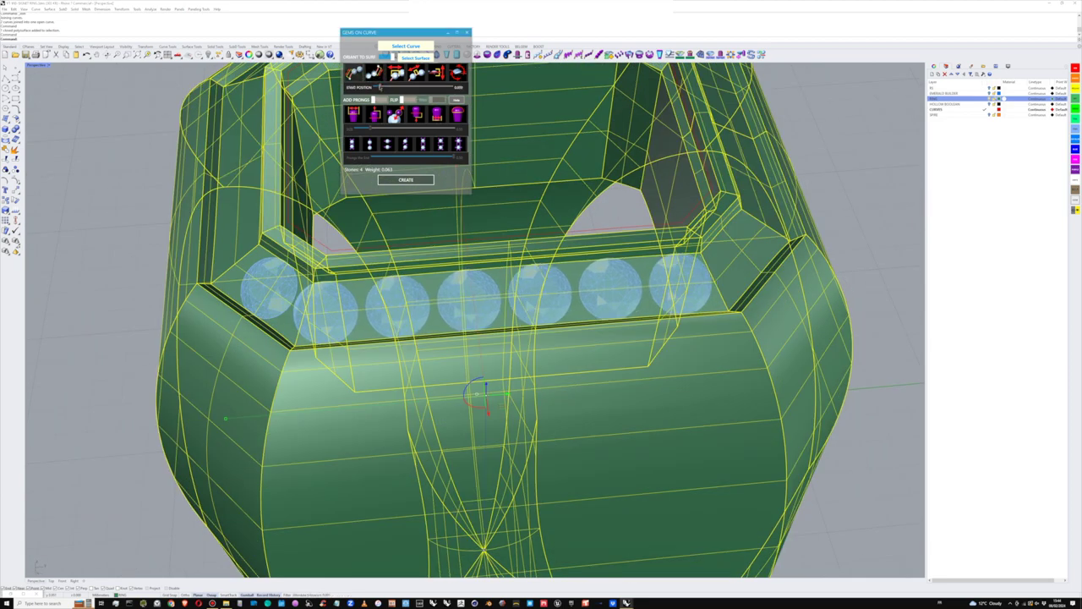
mouse_move(556, 246)
right_down()
mouse_move(532, 241)
mouse_move(574, 241)
mouse_move(552, 248)
right_up()
scroll(571, 247, down, 3)
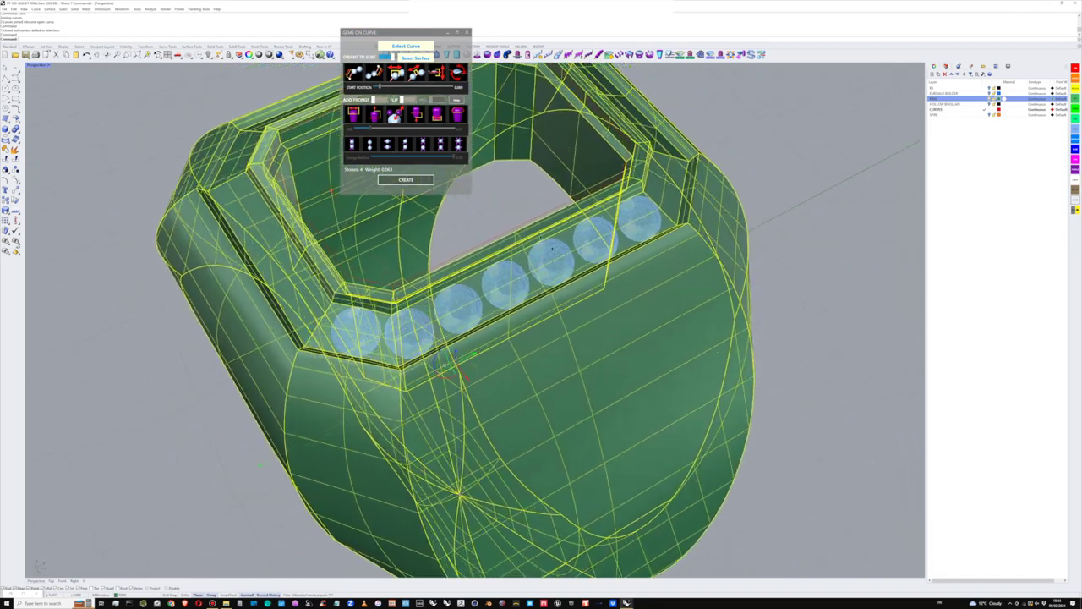
Step: Try reducing the gap between the gems to its minimum and inspect their spacing along the border
click(416, 73)
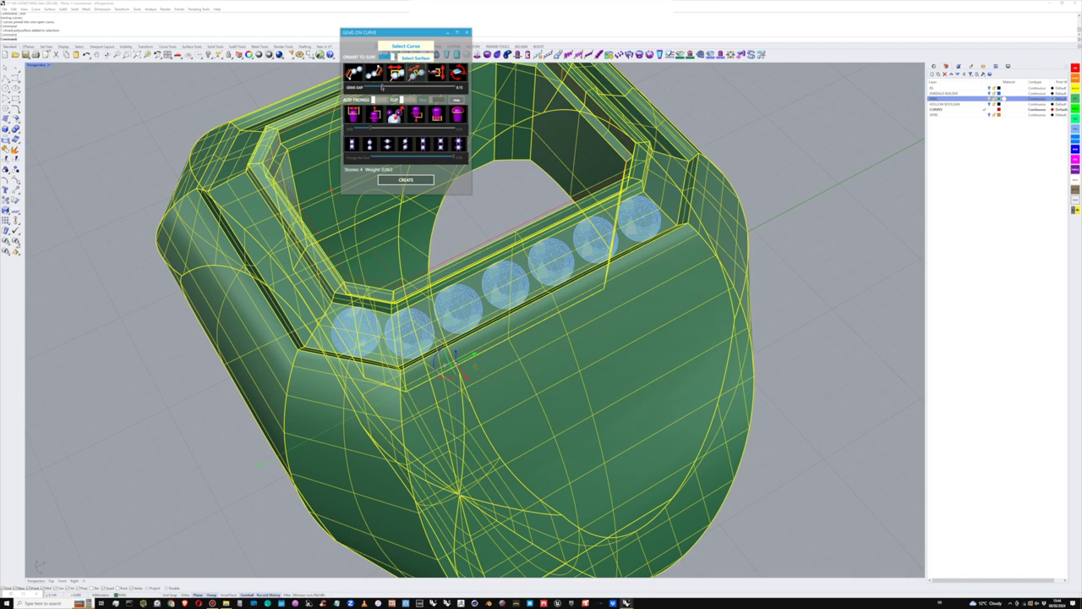
drag(378, 88, 366, 87)
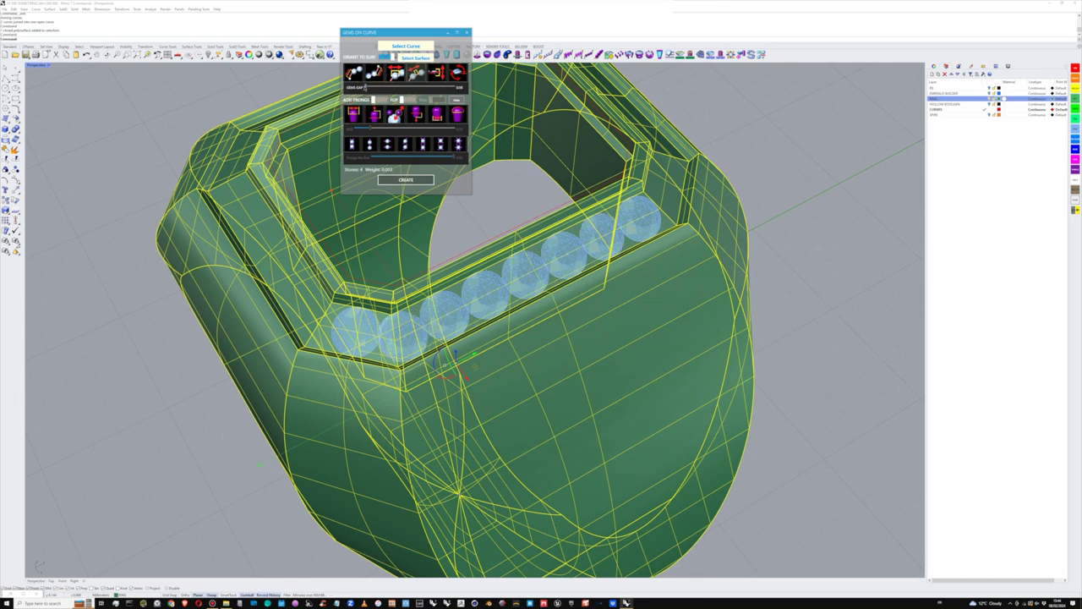
scroll(435, 315, up, 3)
right_drag(436, 316, 441, 295)
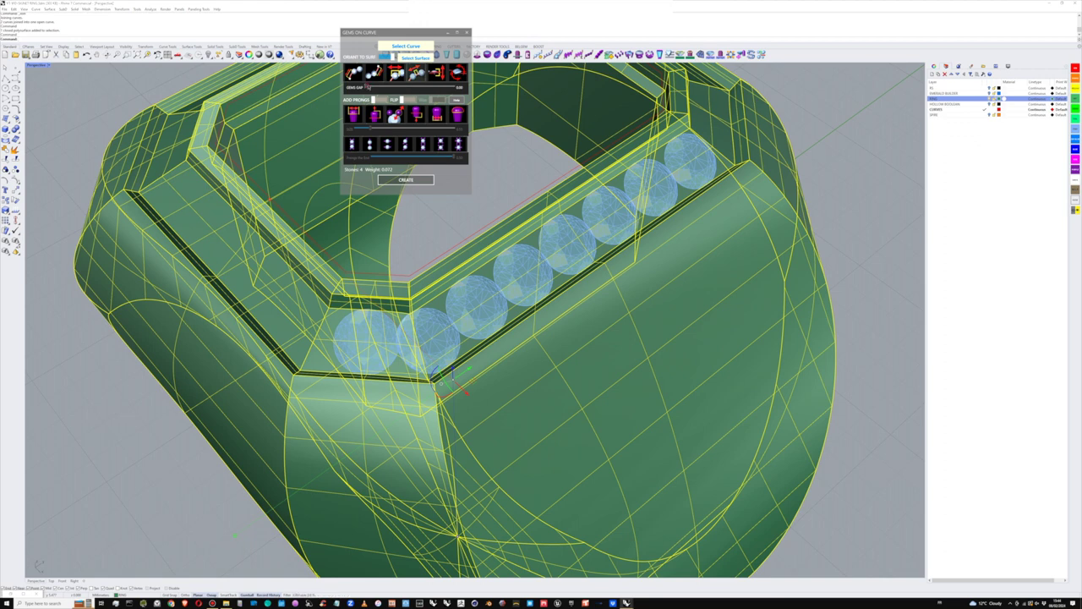
Step: Restore a small gap between the gems and reduce the gem size slightly
click(416, 73)
drag(369, 87, 372, 87)
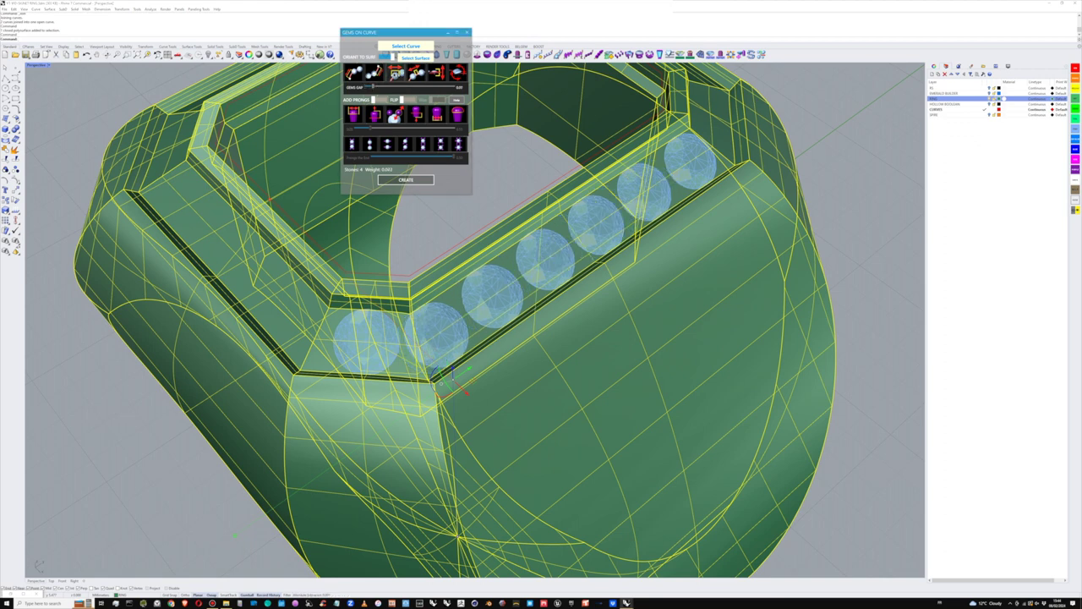
click(394, 75)
drag(372, 87, 372, 88)
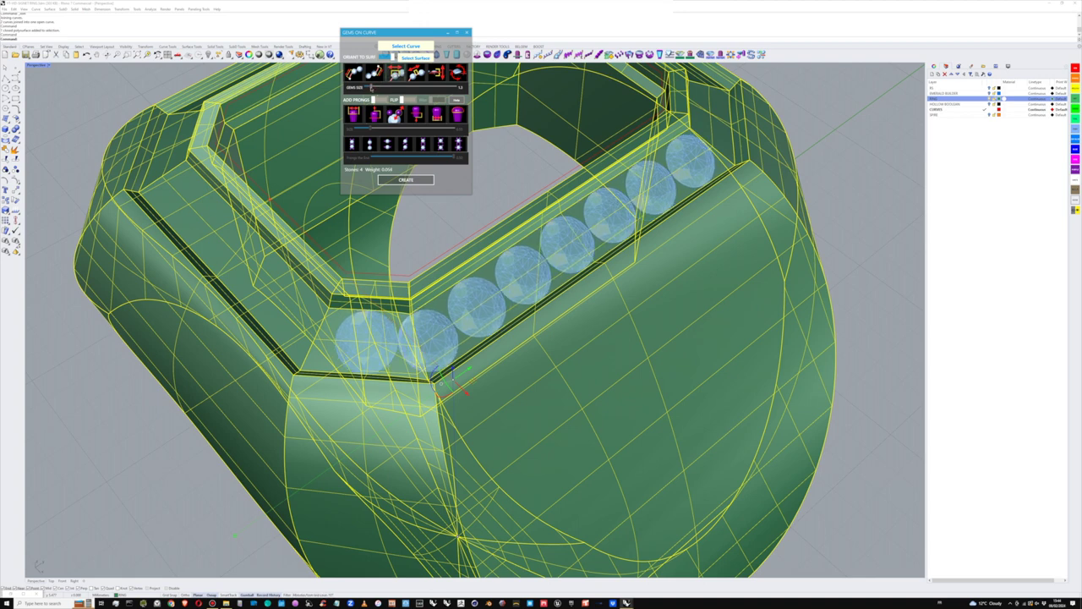
Step: Move the gem row's end position slightly outward along the corner facet
click(374, 75)
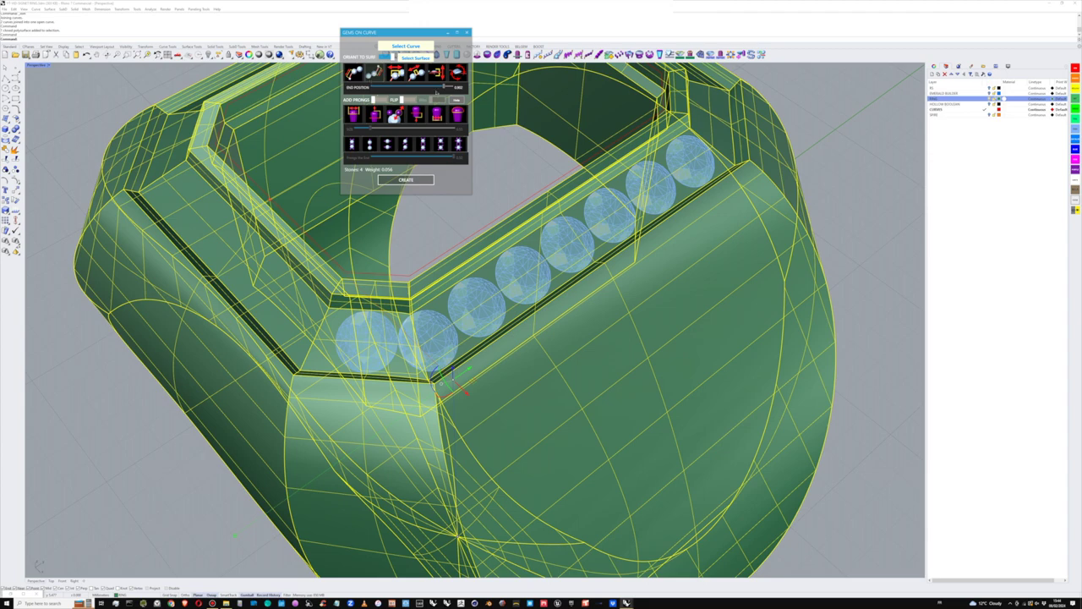
drag(444, 89, 447, 89)
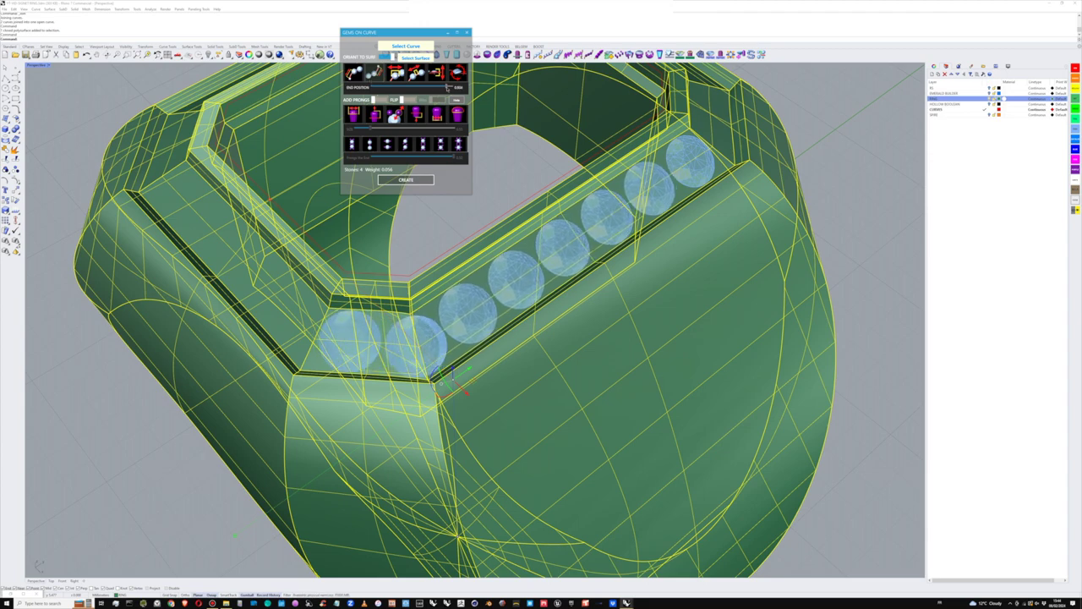
right_drag(659, 168, 428, 174)
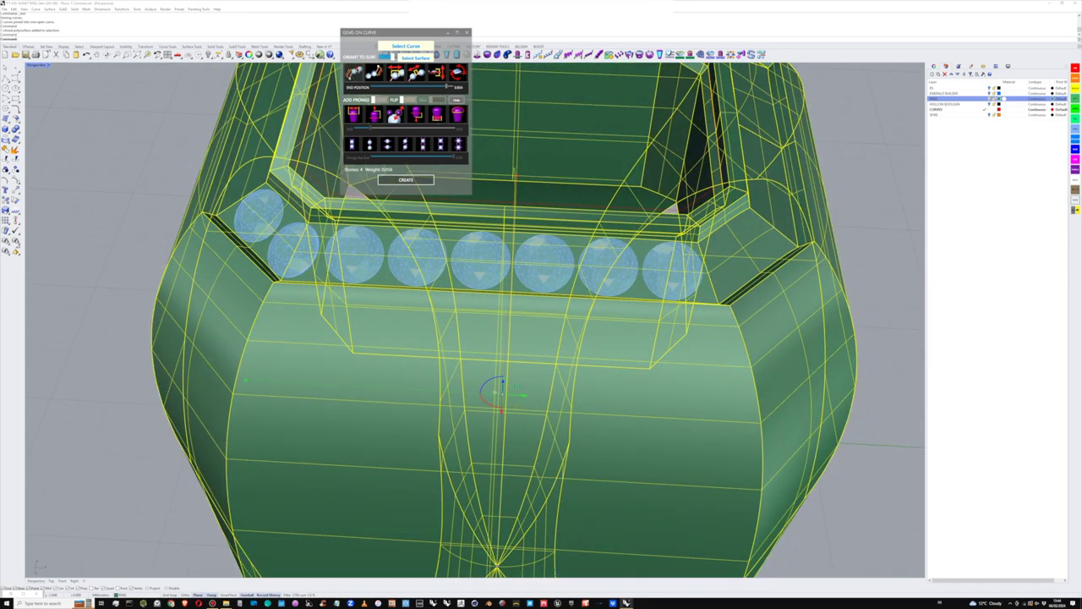
Step: Nudge the gem row's start position slightly outward along the long side facet and inspect the row from several angles
click(355, 74)
drag(380, 86, 380, 86)
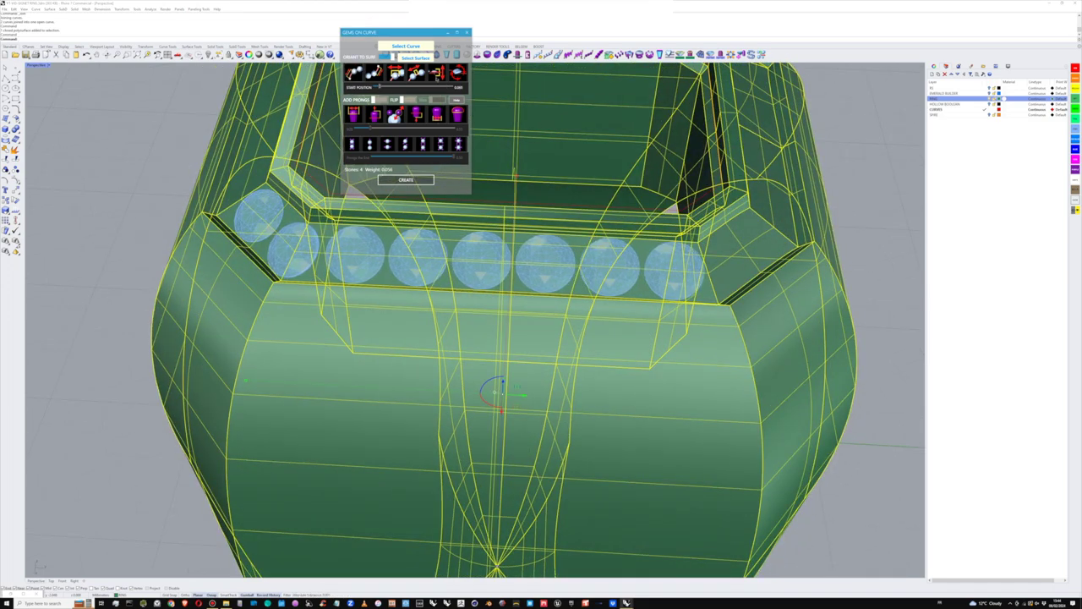
right_drag(587, 239, 342, 157)
scroll(321, 227, up, 6)
scroll(322, 227, down, 1)
right_drag(320, 225, 421, 179)
scroll(400, 239, down, 8)
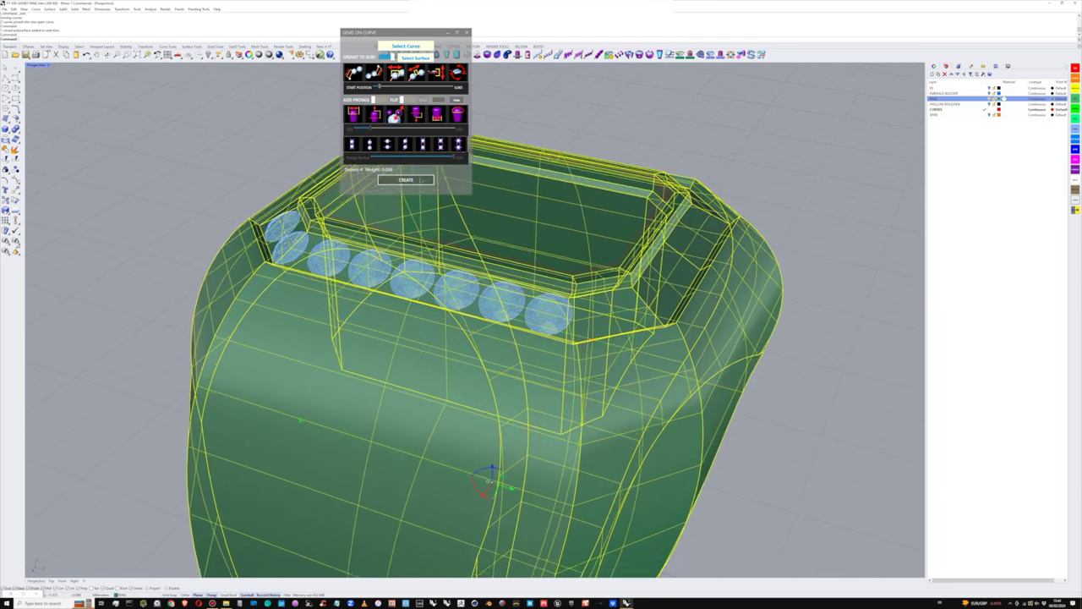
Step: Add prongs to the gem row and inspect their placement along the sloped border
click(380, 100)
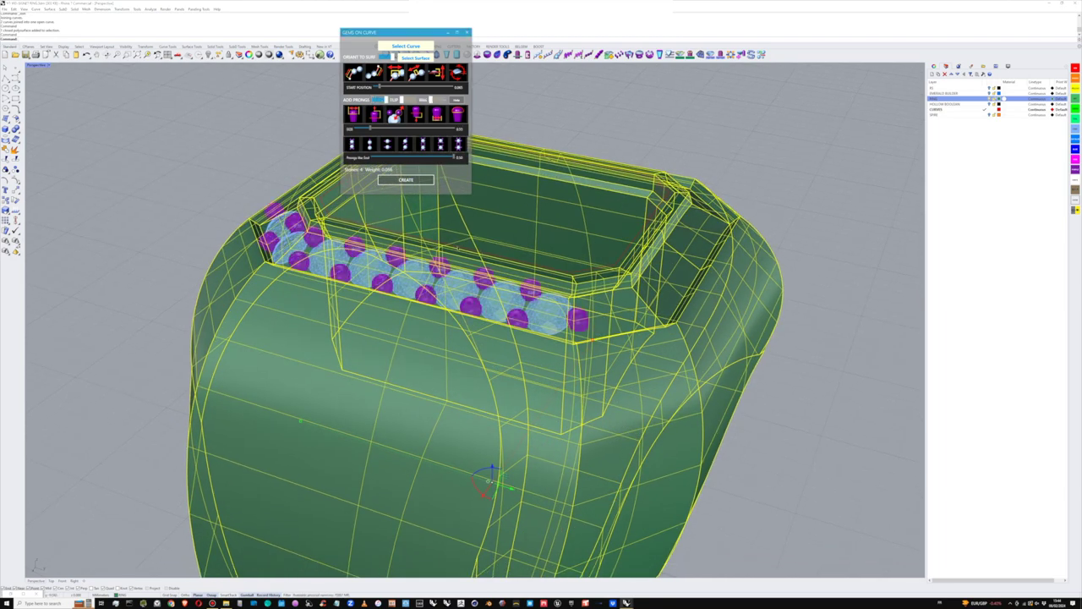
right_drag(454, 230, 568, 272)
scroll(540, 269, up, 2)
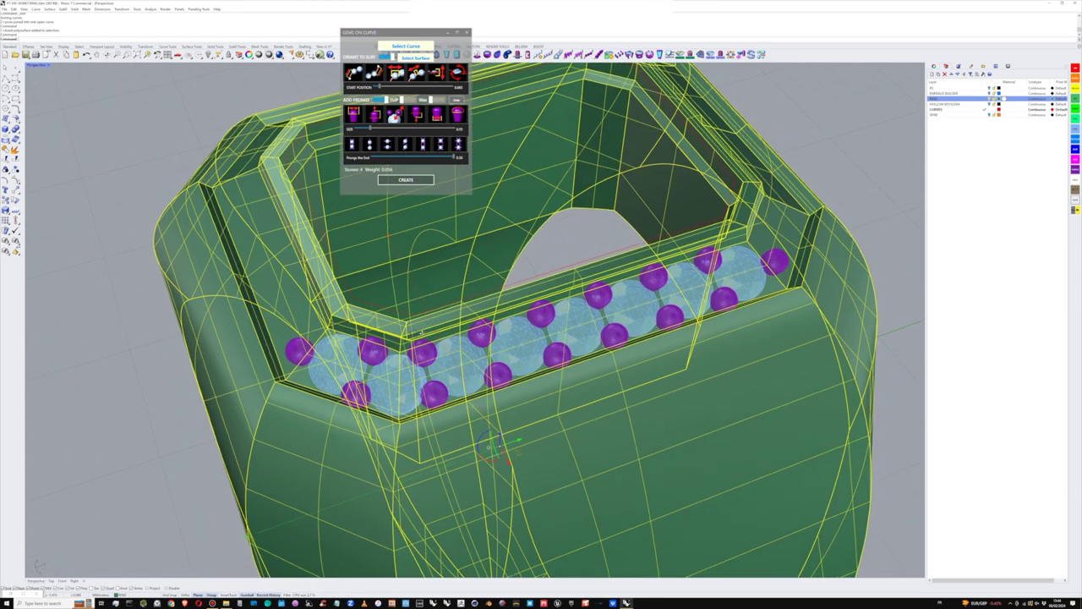
Step: Slightly reduce the prong size and switch the prong arrangement to four separate prongs around each gem
right_drag(501, 283, 531, 272)
scroll(578, 218, up, 2)
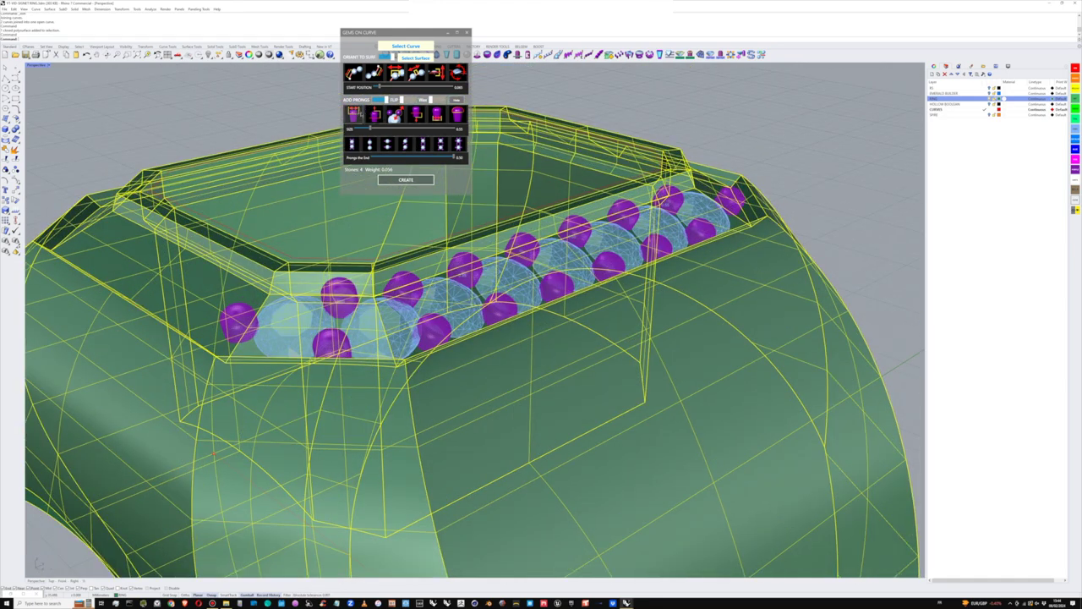
drag(370, 129, 367, 129)
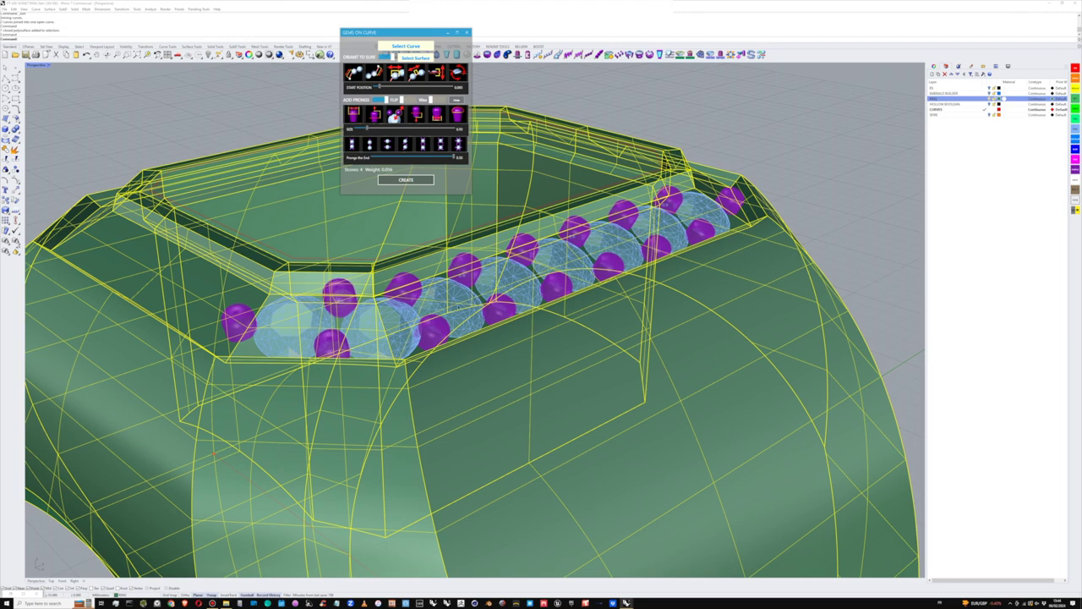
right_drag(501, 245, 434, 287)
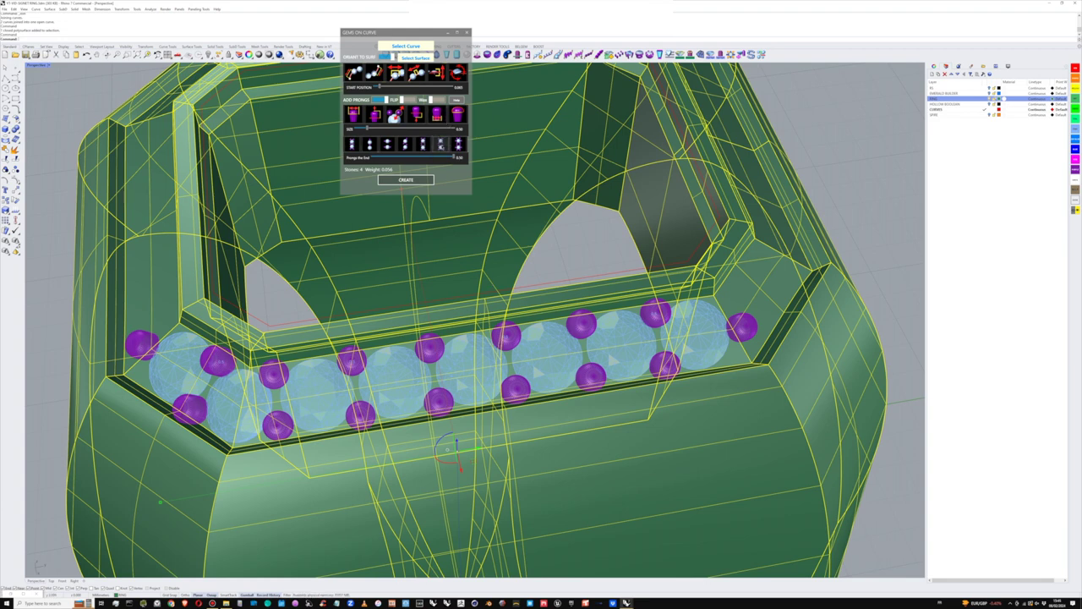
click(422, 144)
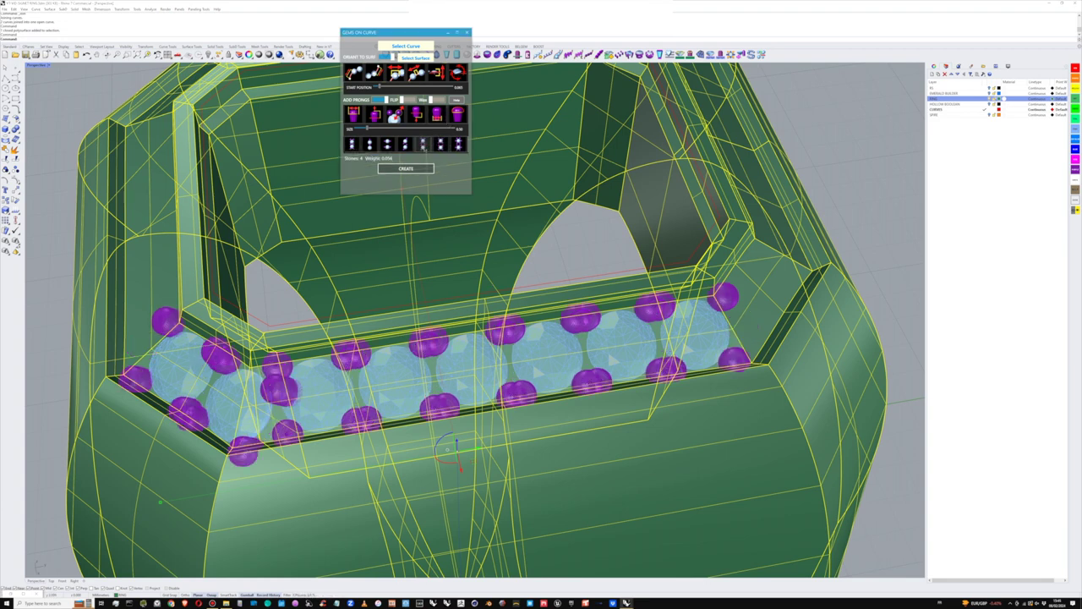
click(426, 148)
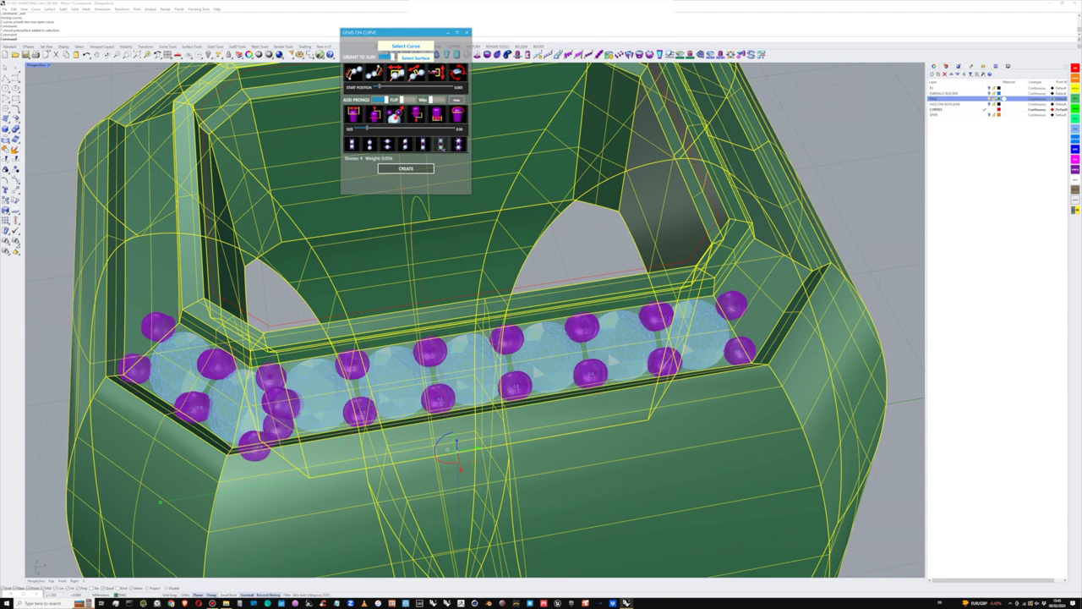
click(440, 146)
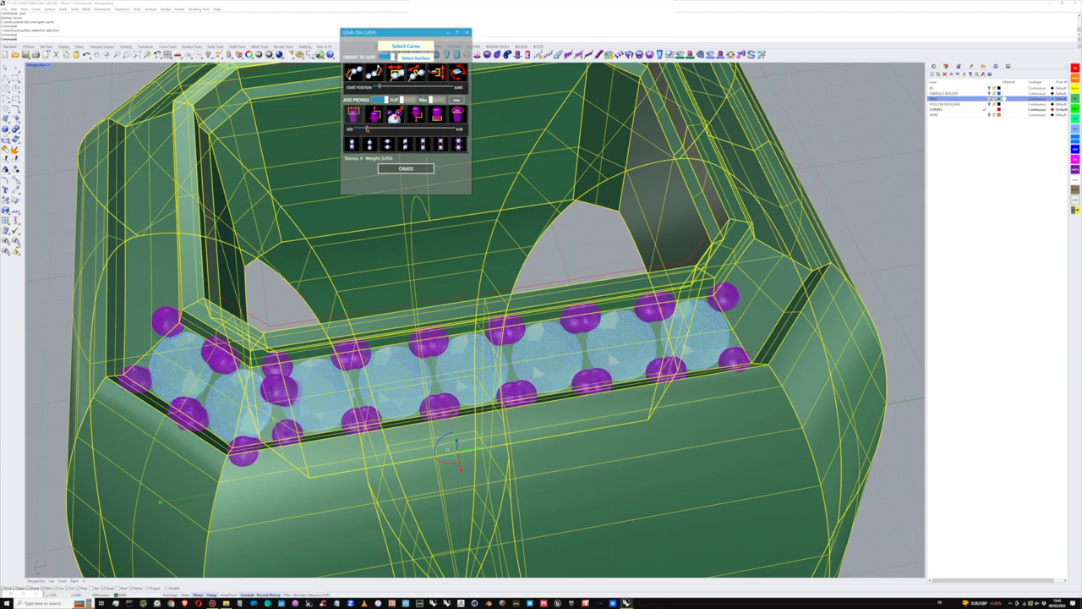
Step: Set the prong size to 0.40 and reduce the prong nudge
drag(367, 128, 360, 129)
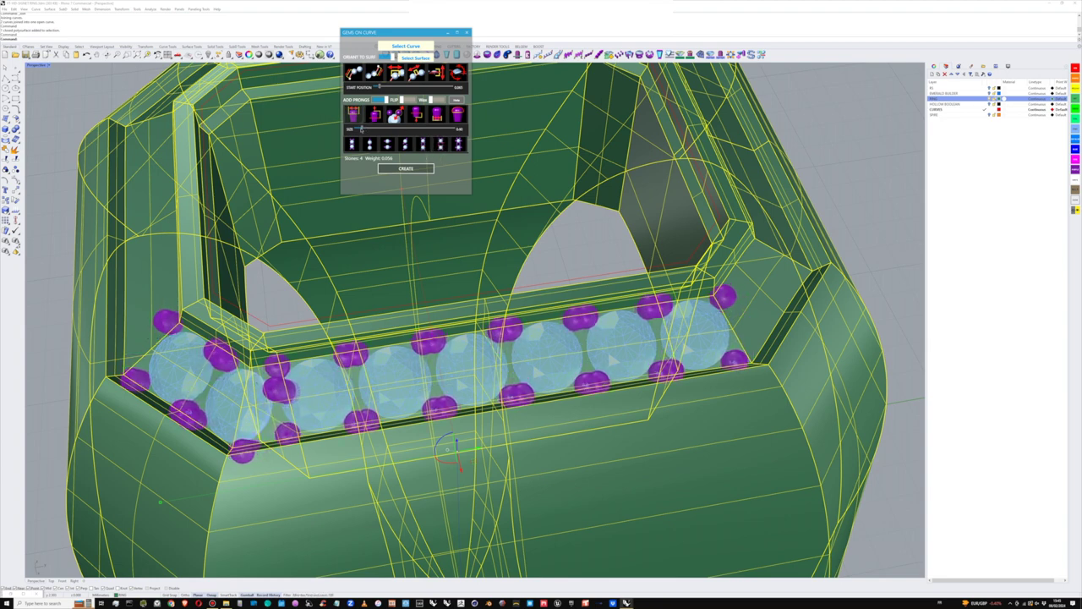
click(394, 118)
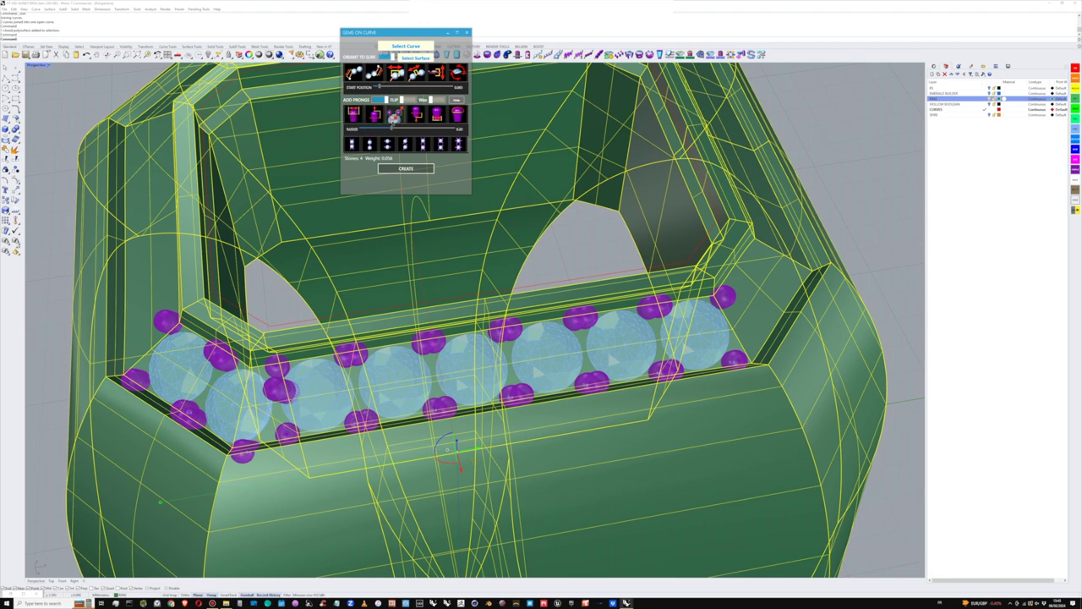
drag(386, 129, 357, 131)
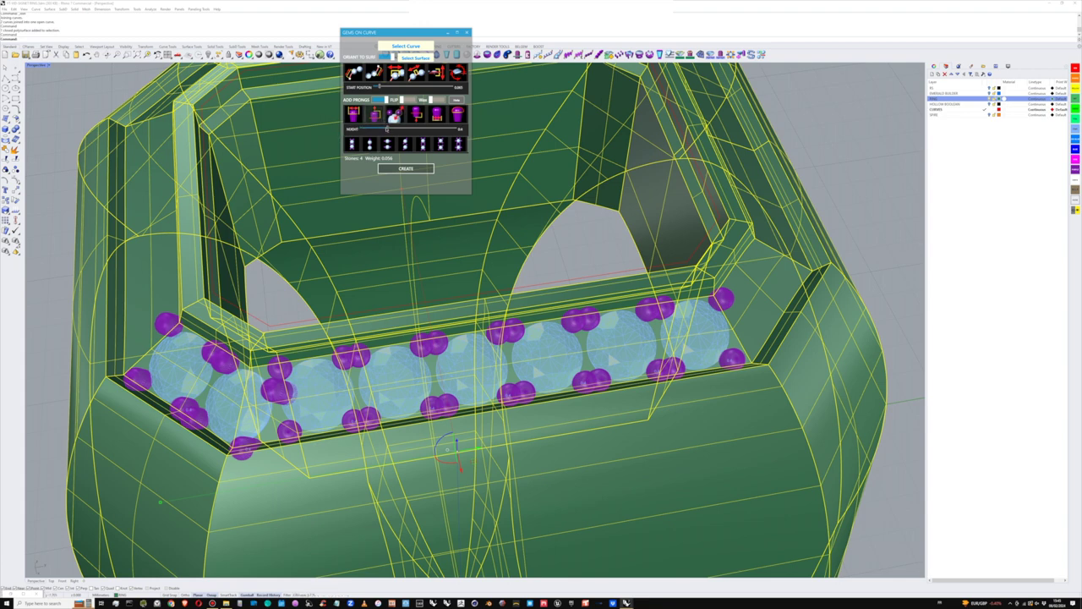
Step: Lower the prong height so the prongs sit closer to the gem row
drag(387, 129, 380, 129)
right_drag(369, 254, 422, 139)
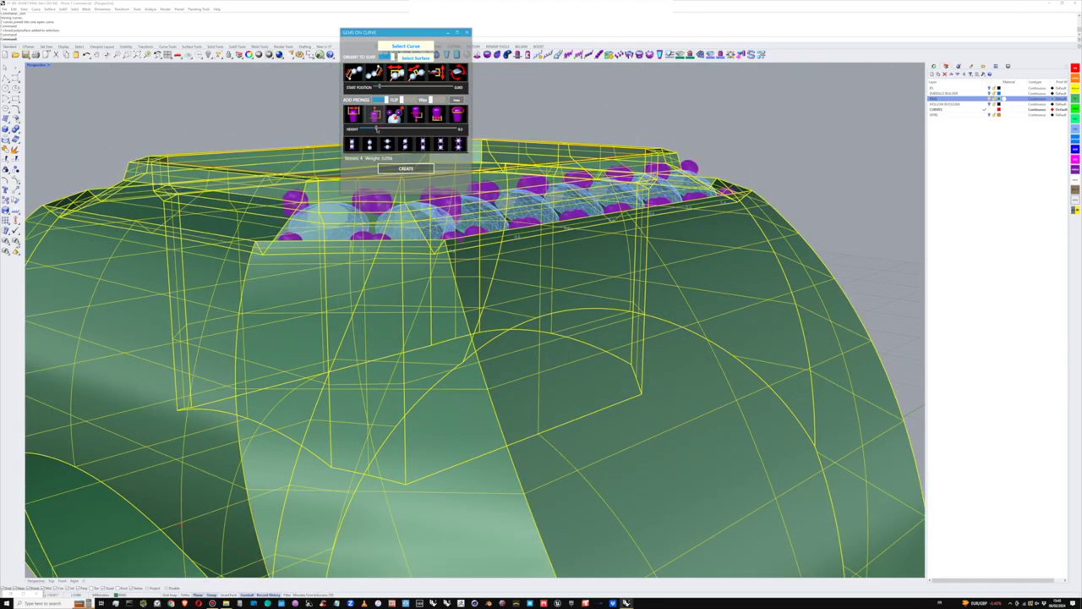
right_drag(562, 302, 553, 332)
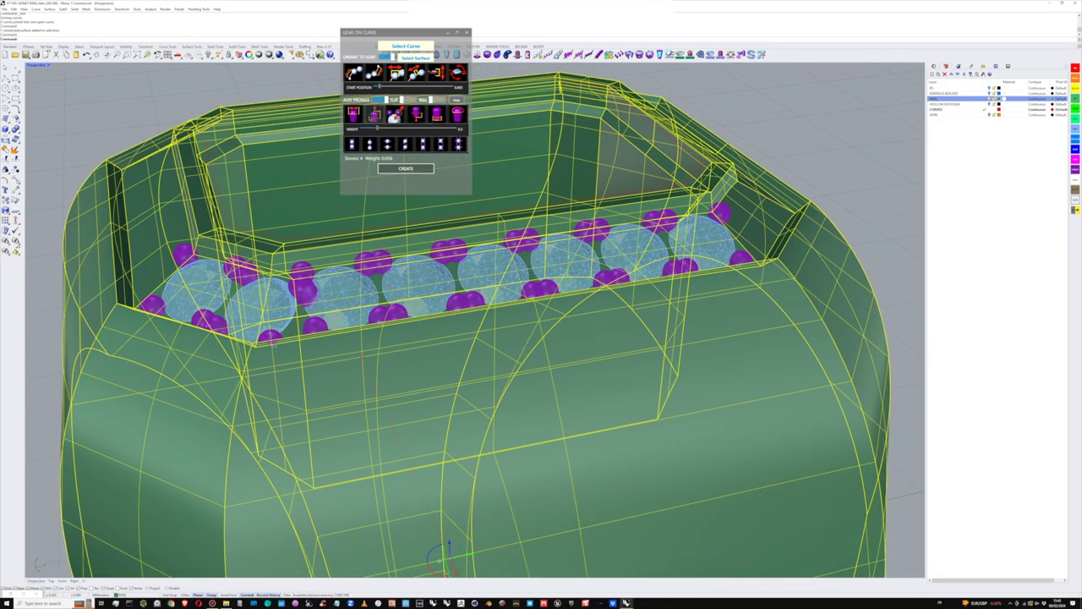
Step: Make the prongs slightly smaller and keep their nudge near the minimum, checking how the pairs overlap between gems
click(354, 116)
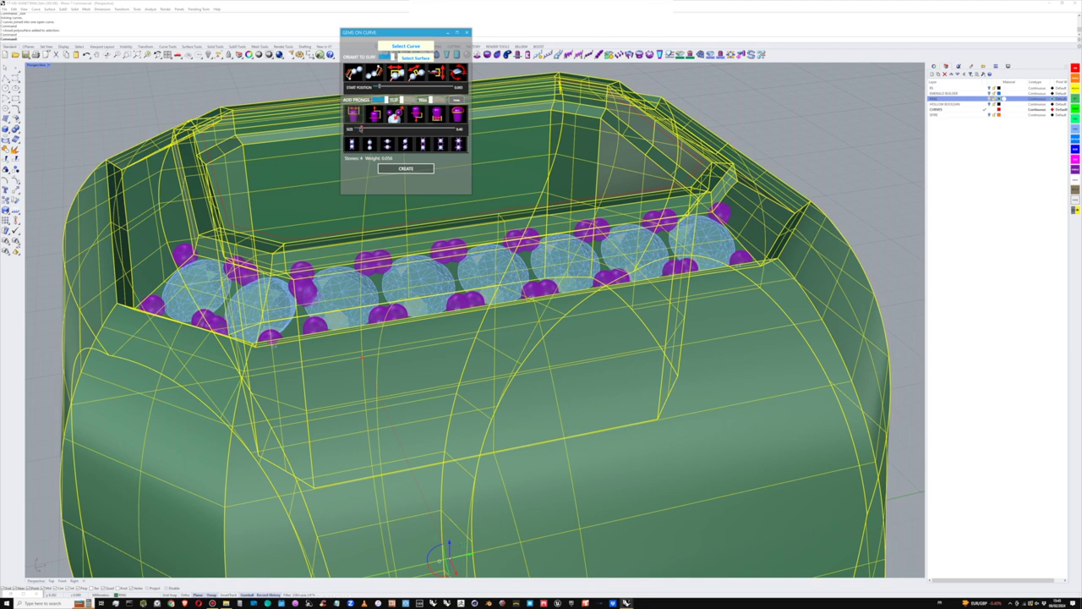
drag(361, 129, 360, 130)
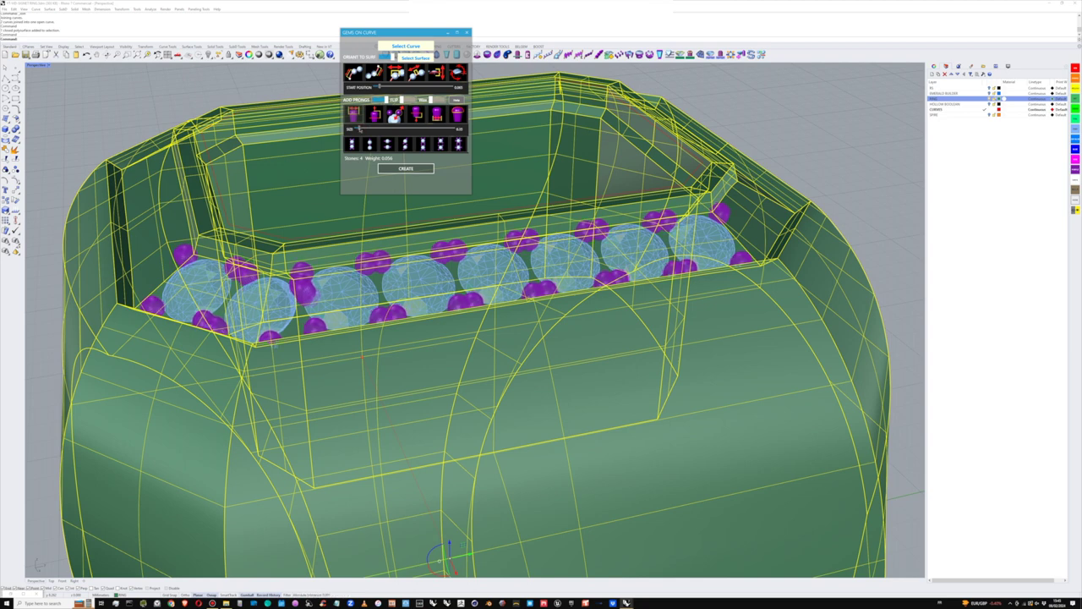
click(398, 117)
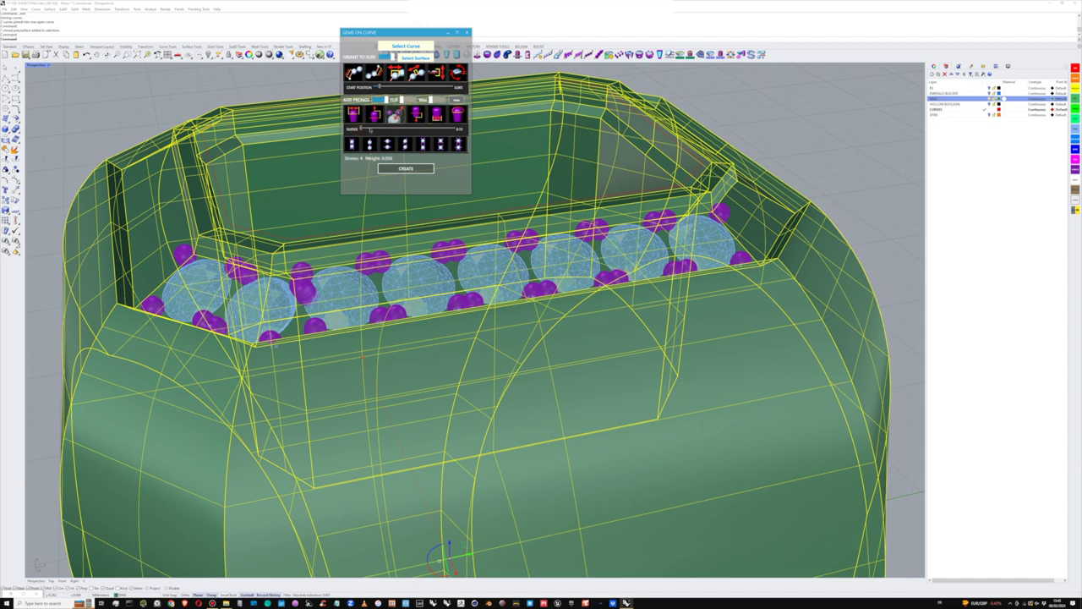
drag(361, 130, 361, 129)
right_drag(499, 255, 640, 372)
scroll(363, 297, up, 8)
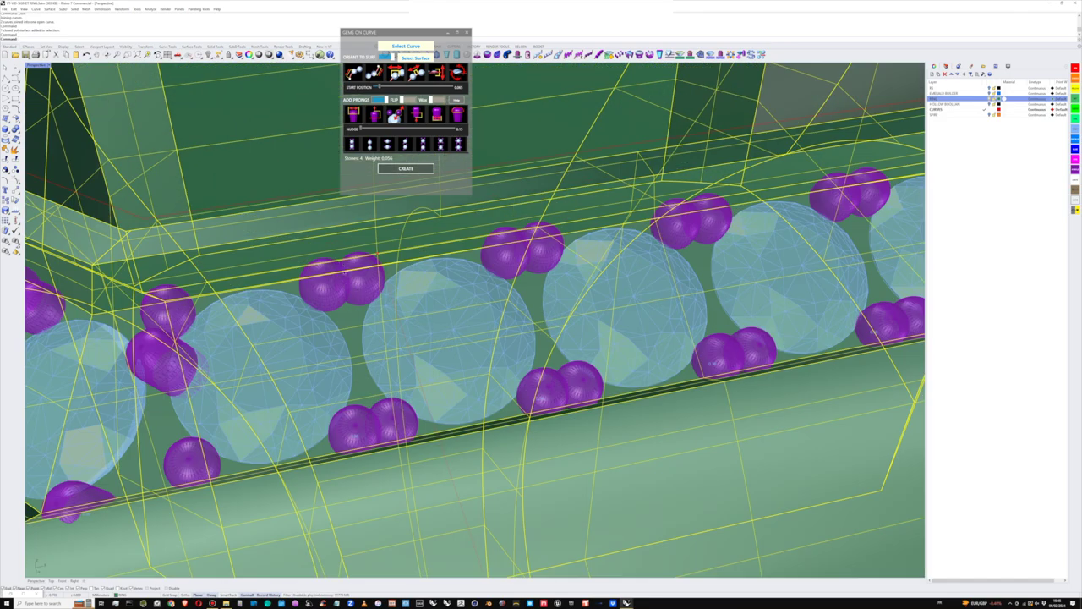
scroll(502, 274, down, 9)
mouse_move(506, 227)
right_down()
mouse_move(487, 260)
mouse_move(514, 244)
right_up()
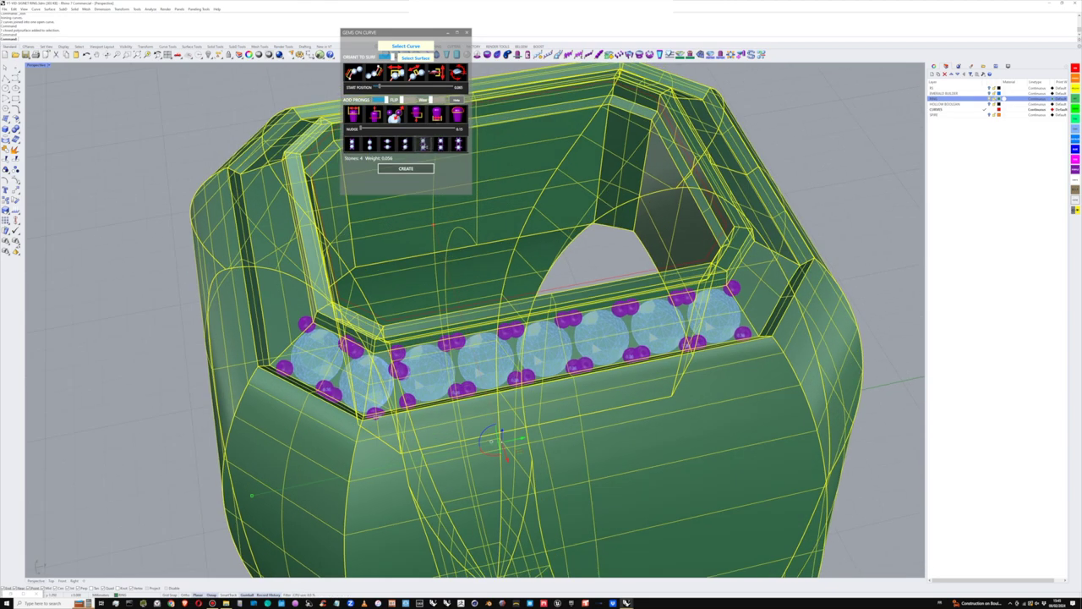
Step: Raise the prong nudge to its maximum and reapply the four-prong arrangement so neighbouring prongs form pairs
click(425, 147)
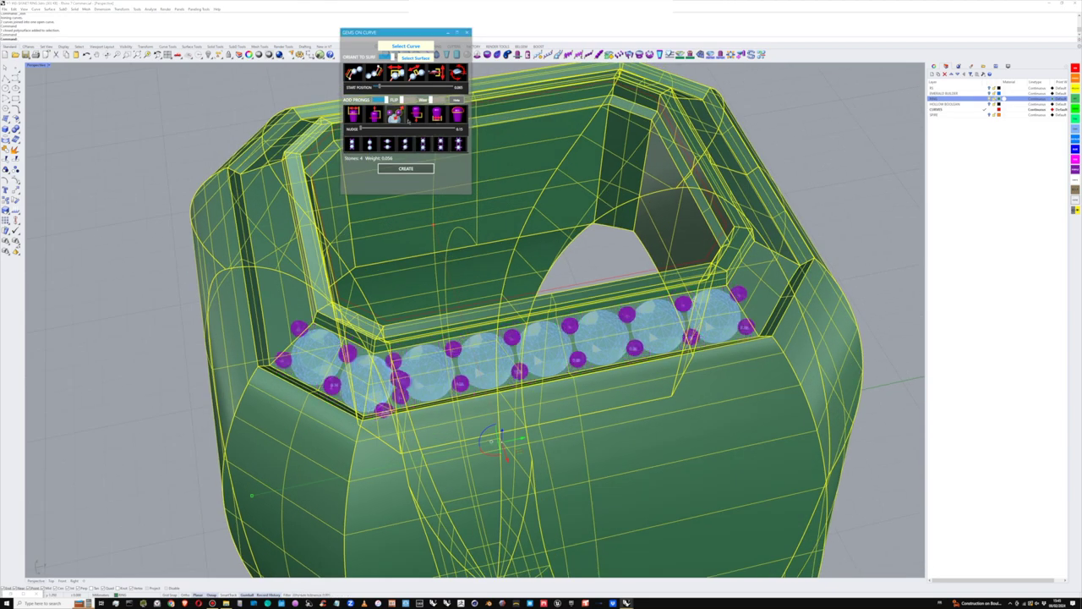
drag(372, 131, 460, 137)
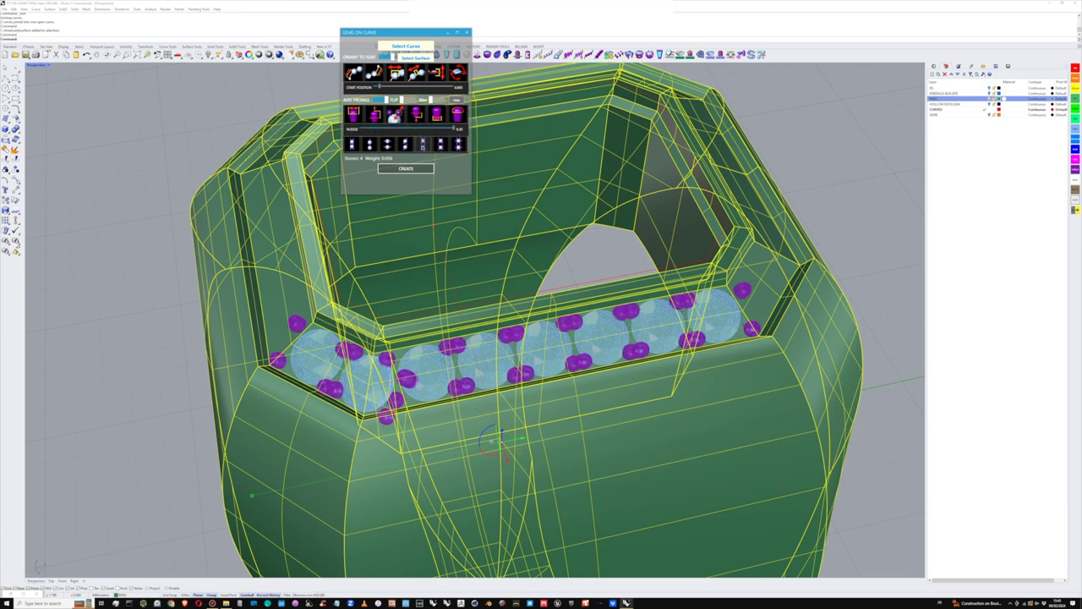
click(434, 148)
click(424, 144)
right_drag(594, 237, 584, 235)
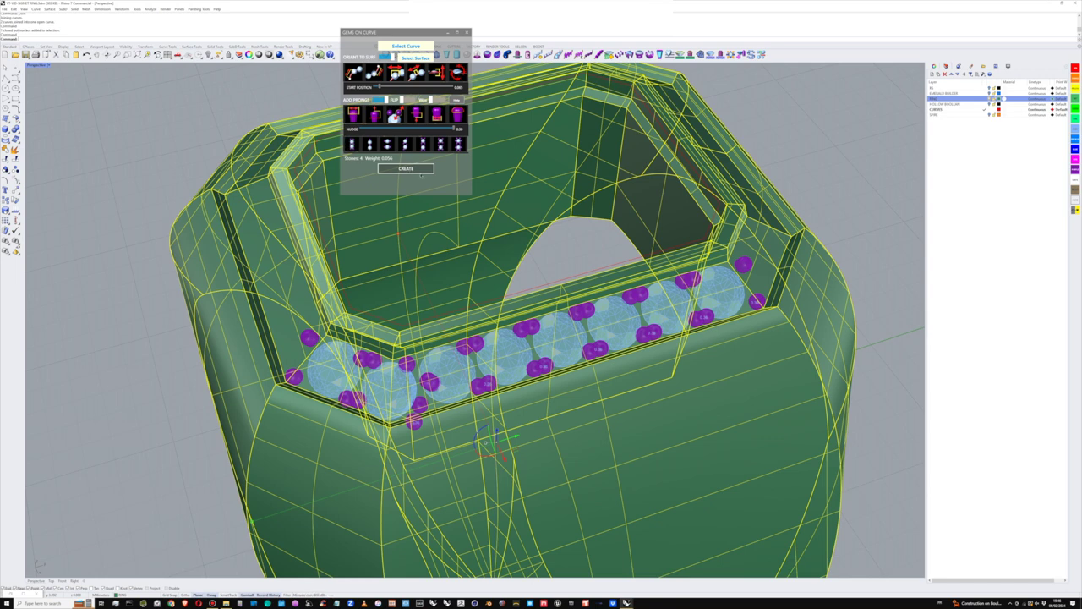
Step: Create the gems and prongs, close the Gems on Curve settings and clear the selection
click(405, 168)
click(467, 32)
click(809, 136)
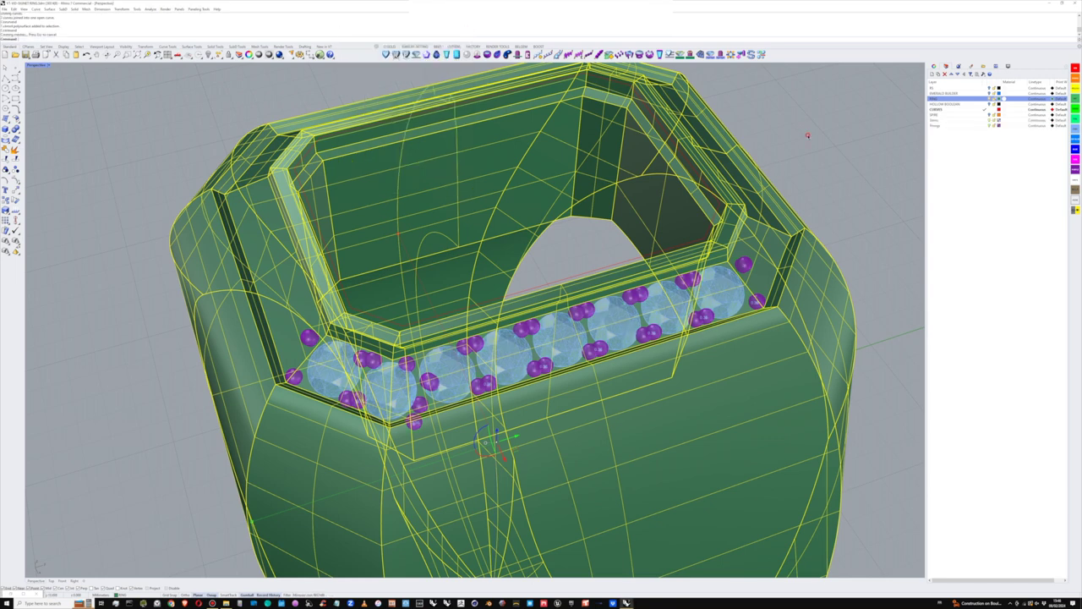
Step: Unlock the new Gems and Prongs layers and make both layer colours fully opaque
drag(994, 126, 993, 120)
click(999, 121)
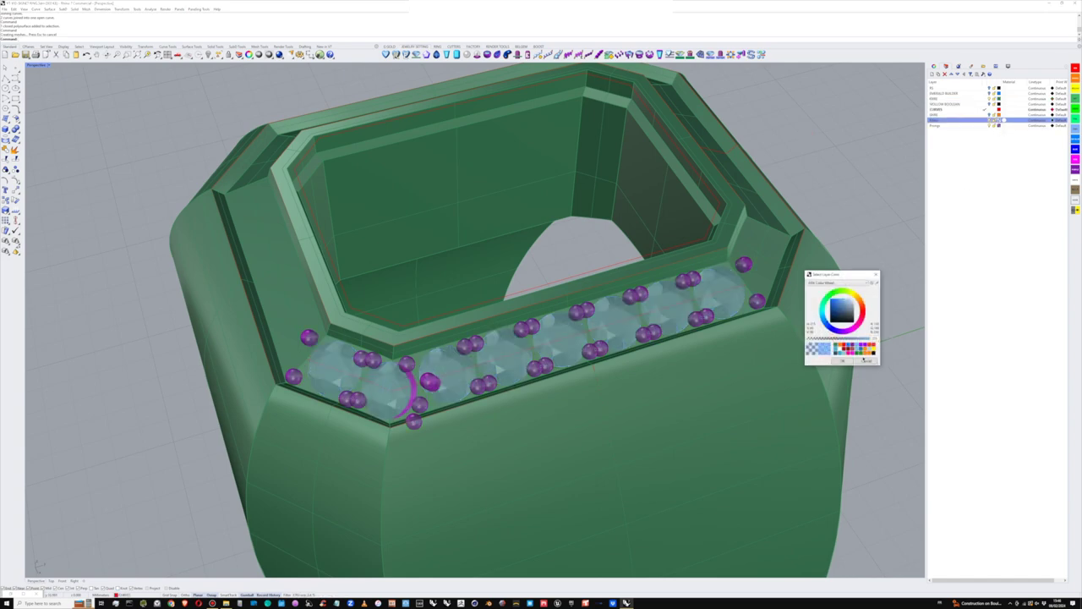
click(845, 361)
click(999, 125)
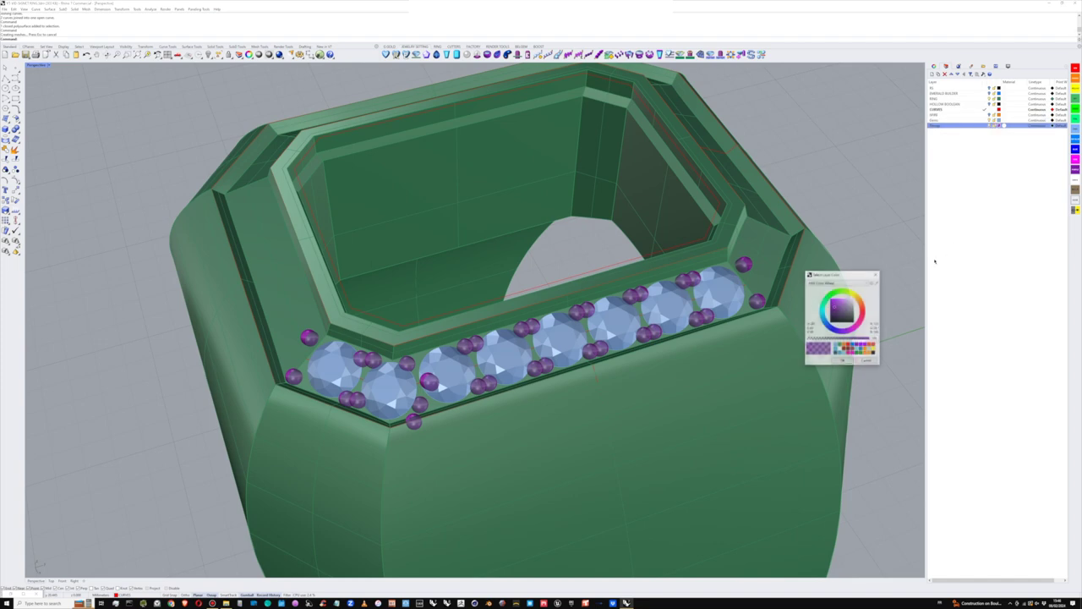
drag(847, 339, 871, 339)
click(845, 361)
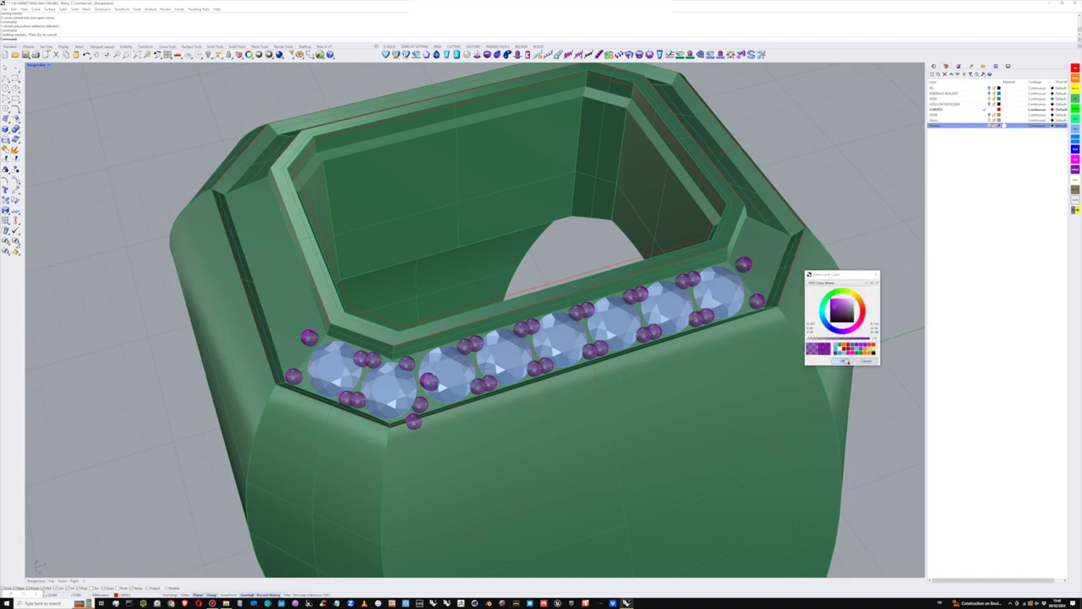
Step: Ungroup the generated prongs so that each one can be selected separately
right_drag(711, 299, 732, 296)
click(710, 256)
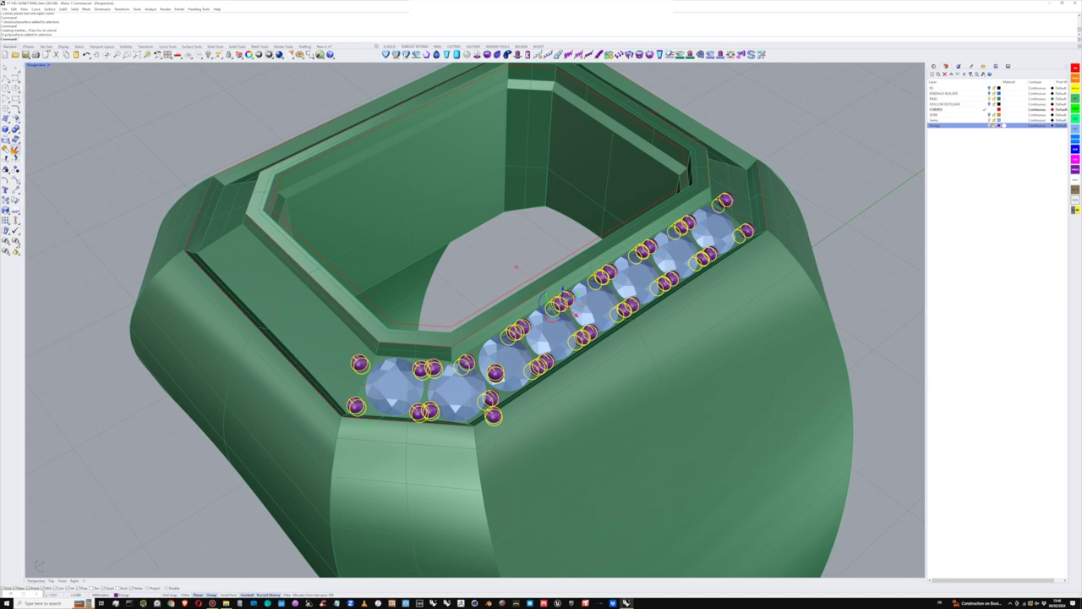
click(16, 170)
shift+right_drag(516, 267, 471, 256)
click(848, 330)
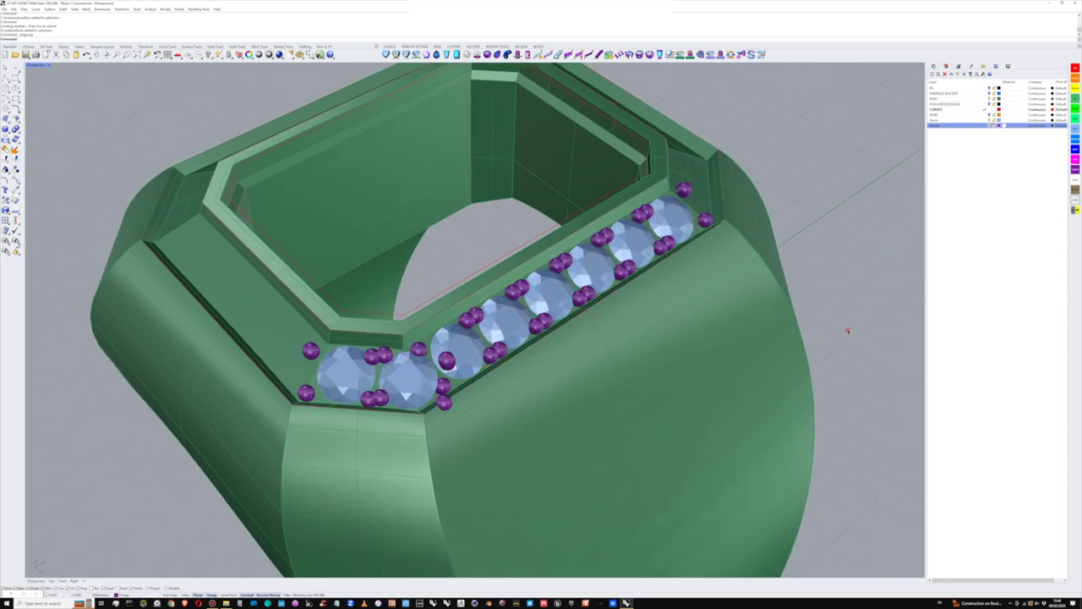
Step: Delete the two surplus prongs overlapping the gems at the corner where the row turns
click(445, 387)
click(448, 364)
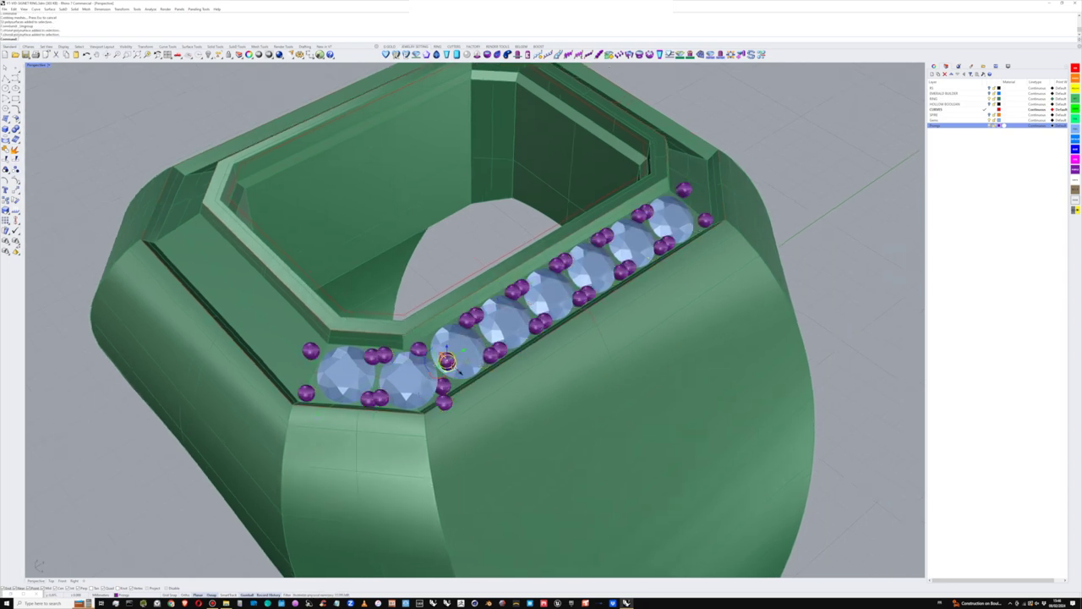
key(Delete)
scroll(444, 403, up, 2)
click(445, 403)
key(Delete)
Step: Delete the two prongs at the outer end of the short bevelled side
right_drag(487, 410, 314, 372)
click(313, 370)
key(Delete)
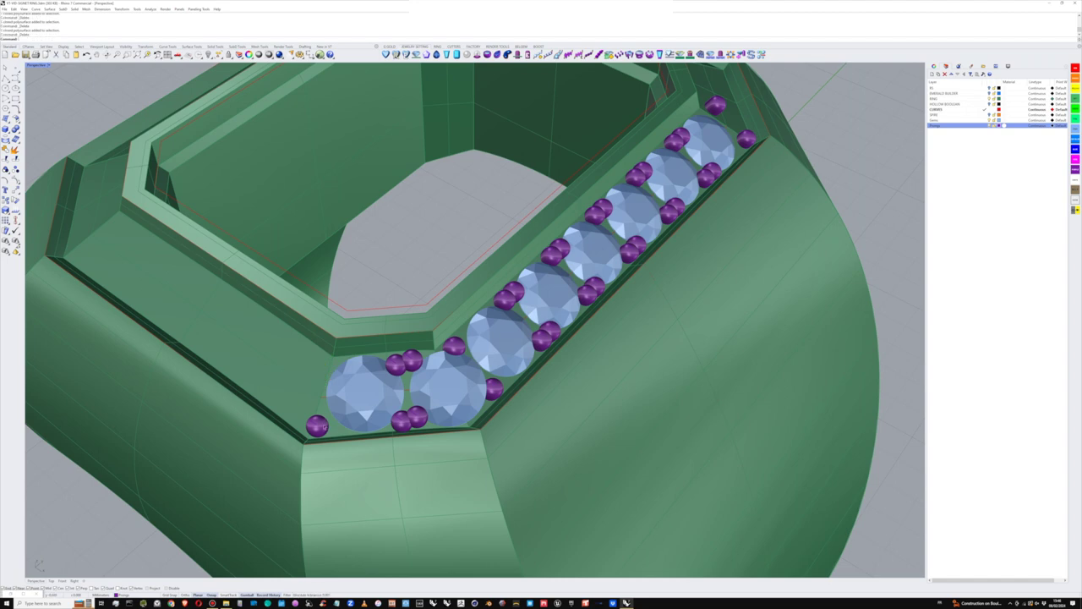
click(317, 425)
key(Delete)
Step: Disable object snaps and spread apart the outer-edge pair of prongs between the two gems on the short side
click(402, 422)
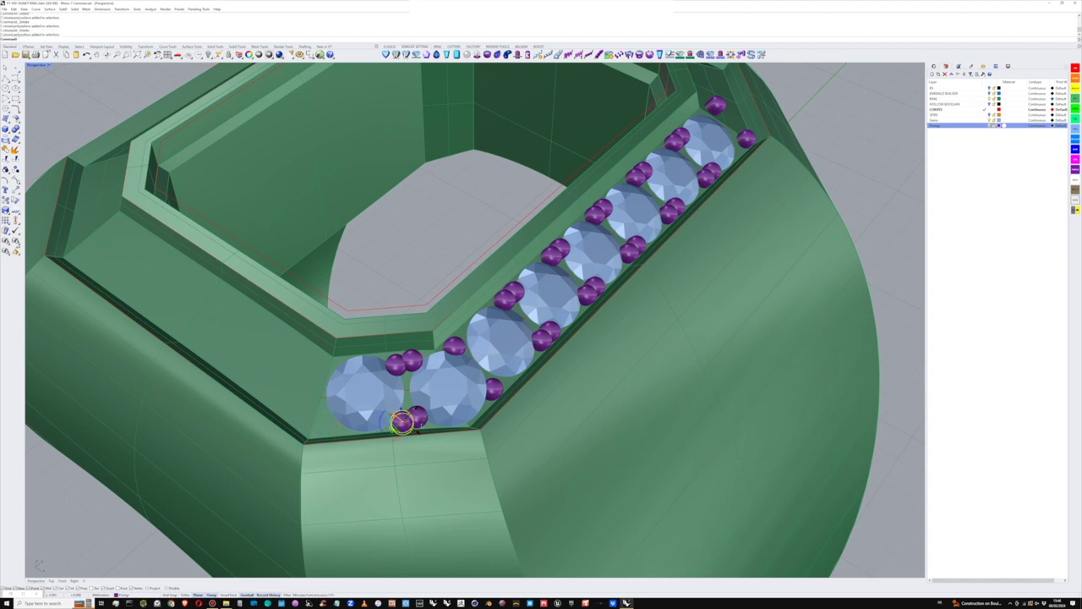
drag(420, 420, 420, 429)
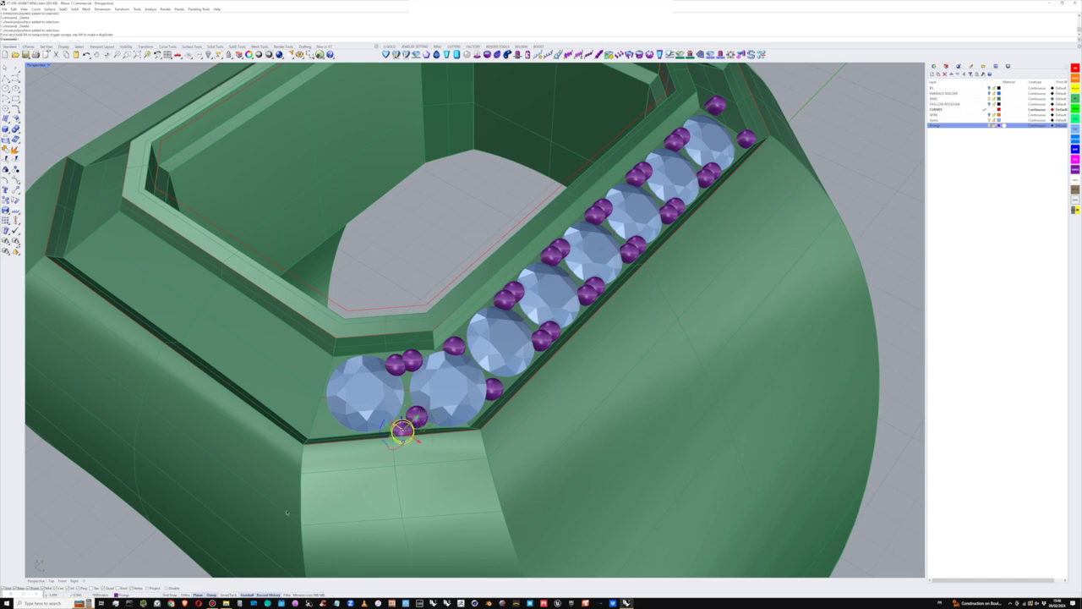
key(ctrl+z)
click(168, 588)
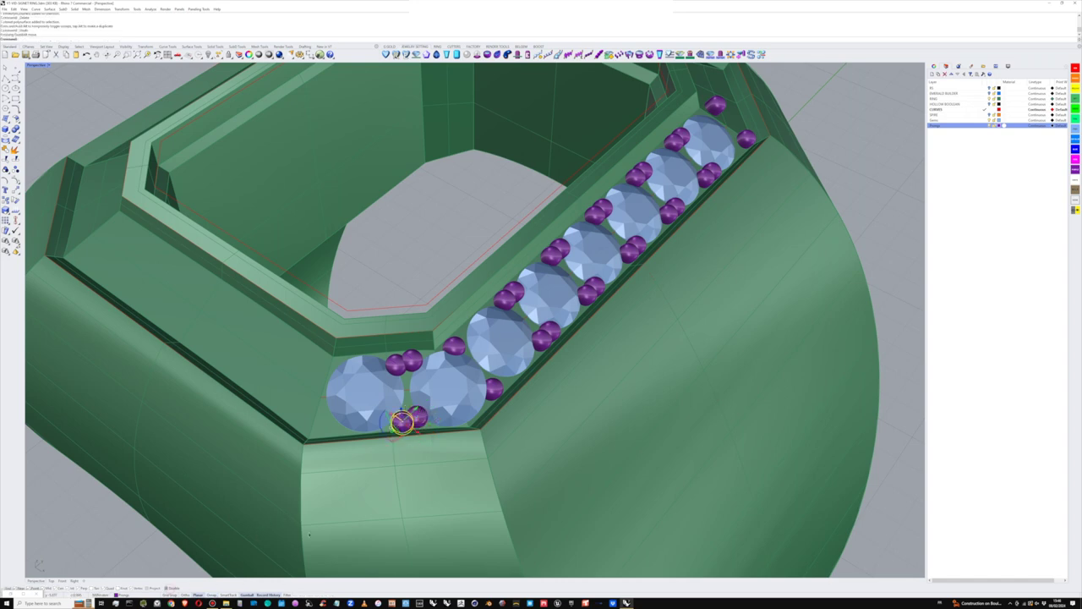
scroll(408, 475, up, 3)
mouse_move(421, 405)
mouse_down()
mouse_move(459, 397)
mouse_move(438, 399)
mouse_up()
click(422, 399)
scroll(431, 421, down, 5)
Step: Reposition the inner-edge pair of prongs between the two gems on the short side
scroll(421, 377, up, 8)
click(395, 361)
click(428, 356)
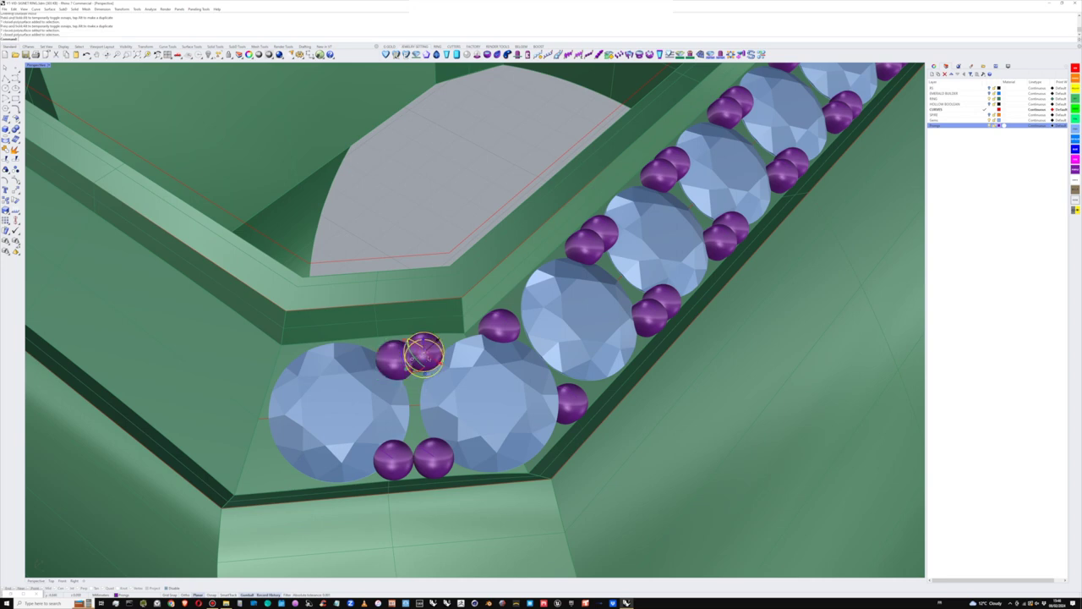
drag(428, 356, 399, 346)
click(393, 358)
scroll(492, 417, down, 3)
right_drag(492, 416, 471, 421)
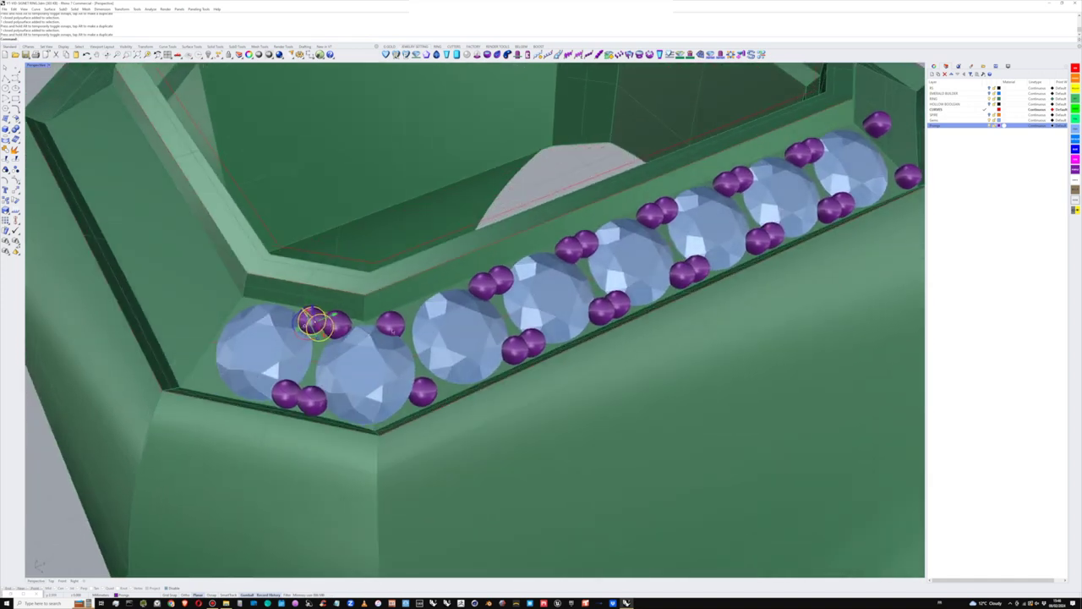
Step: Move the inner corner prong between its two neighbouring gems and scale it up uniformly
click(391, 324)
right_drag(393, 328, 395, 372)
mouse_move(398, 359)
mouse_down()
mouse_move(419, 350)
mouse_move(409, 353)
mouse_move(406, 391)
mouse_move(399, 377)
mouse_up()
right_drag(399, 378, 359, 386)
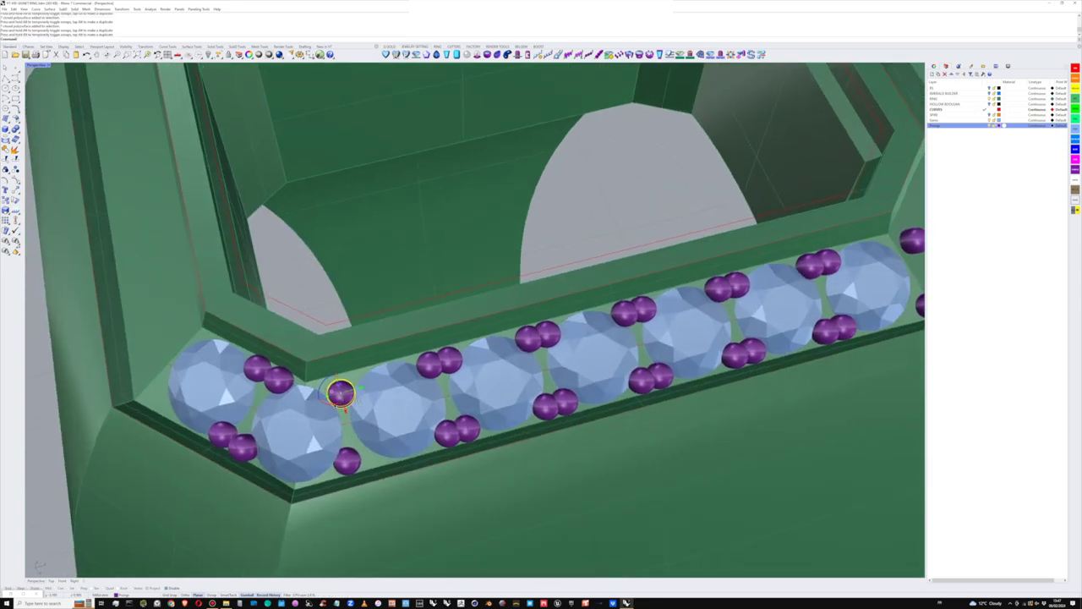
shift+drag(336, 377, 361, 388)
Step: Reposition the outer corner prong beside the corner gem and place a duplicate of it against the neighbouring long-side gem
click(352, 468)
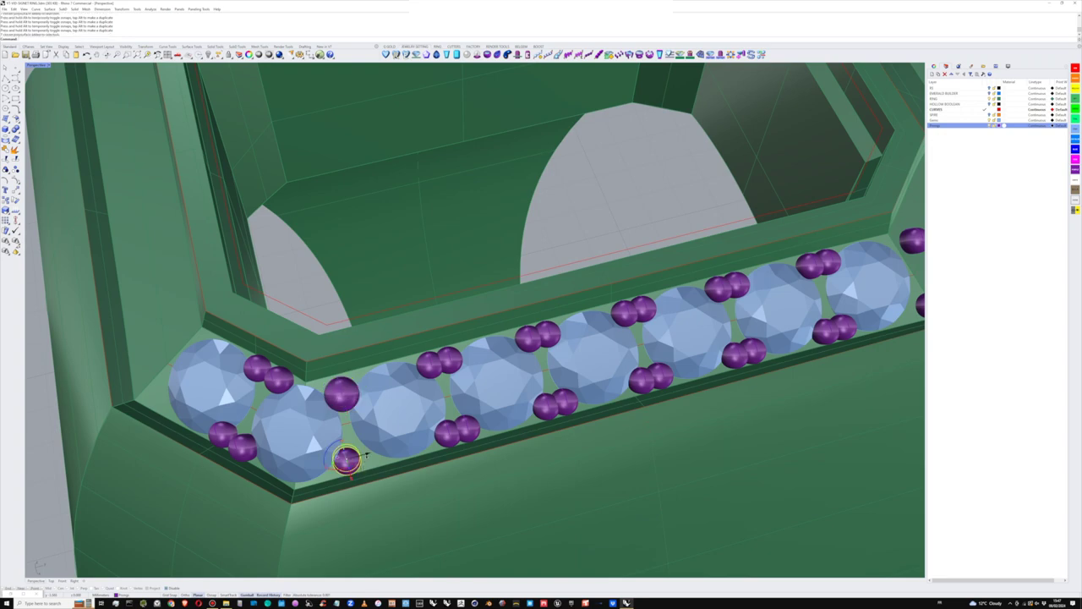
mouse_move(350, 466)
mouse_down()
mouse_move(365, 460)
mouse_move(343, 467)
mouse_up()
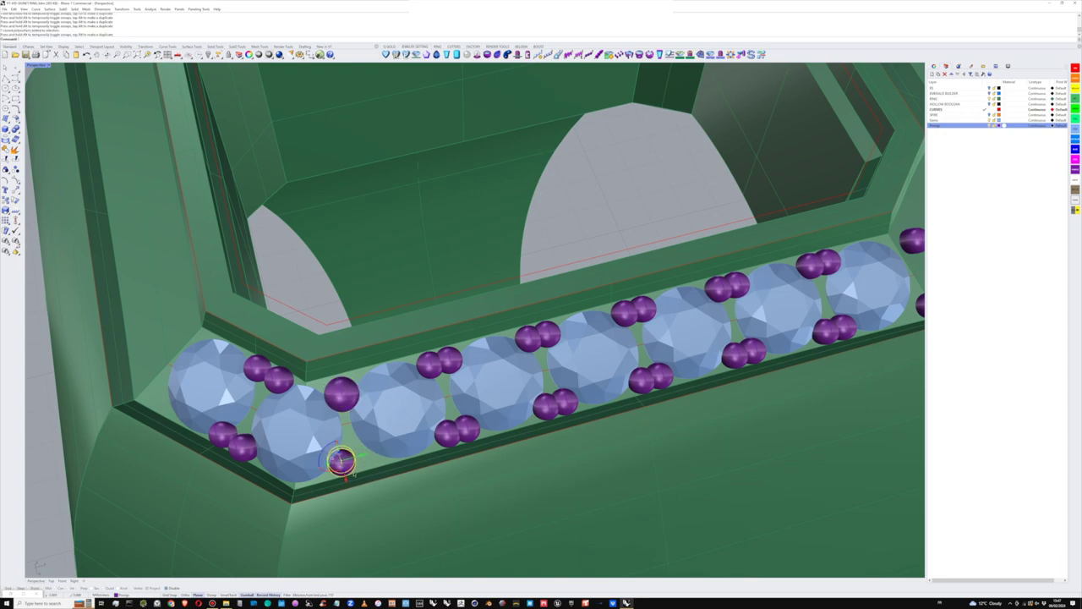
right_drag(372, 480, 476, 416)
scroll(619, 296, up, 5)
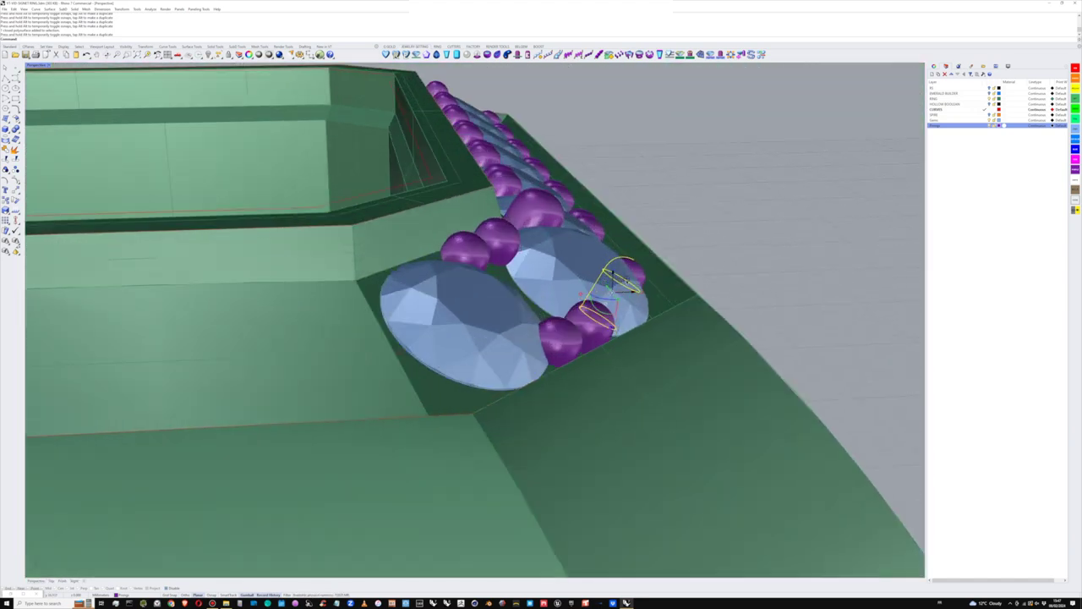
mouse_move(626, 282)
mouse_down()
mouse_move(641, 267)
mouse_move(631, 275)
mouse_up()
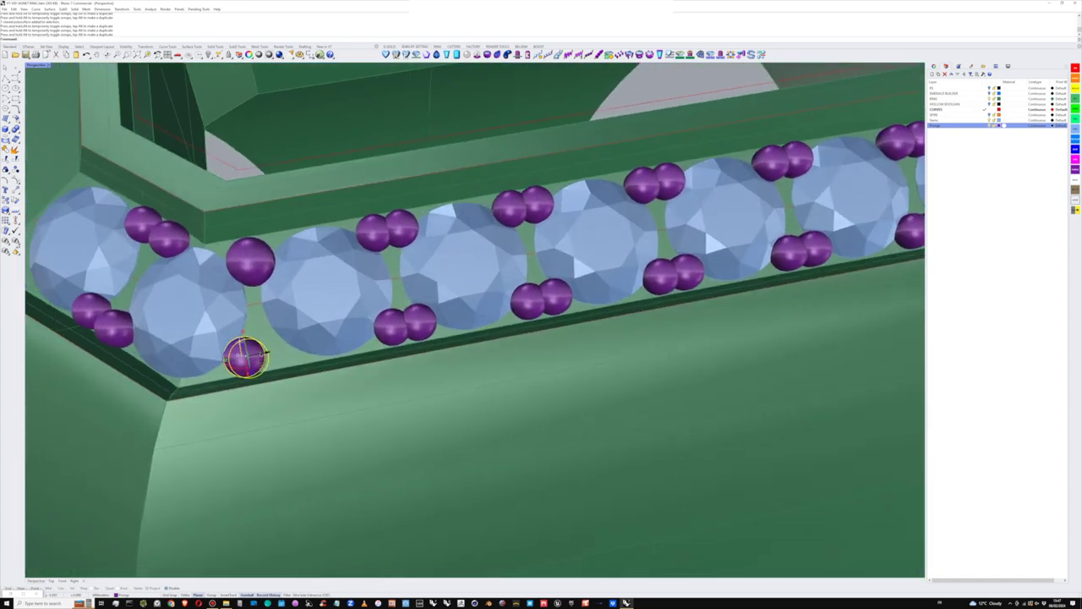
alt+drag(262, 354, 300, 347)
Step: Move the inner-edge prong at the far end of the long side closer to the last gem
right_drag(307, 370, 691, 369)
scroll(326, 374, down, 4)
scroll(470, 371, down, 2)
click(627, 353)
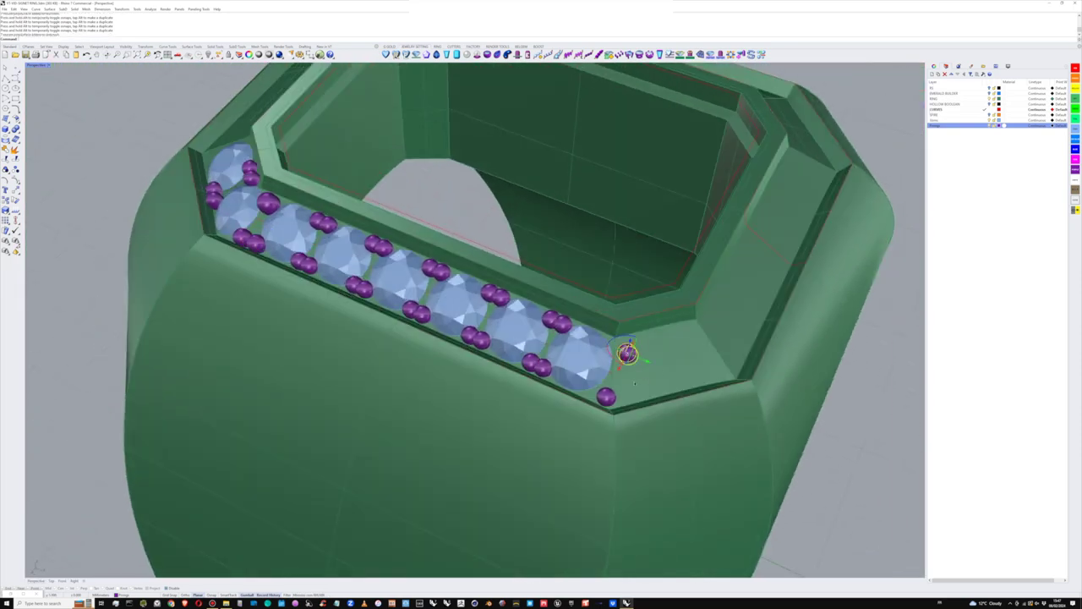
right_drag(627, 353, 512, 337)
scroll(656, 293, up, 5)
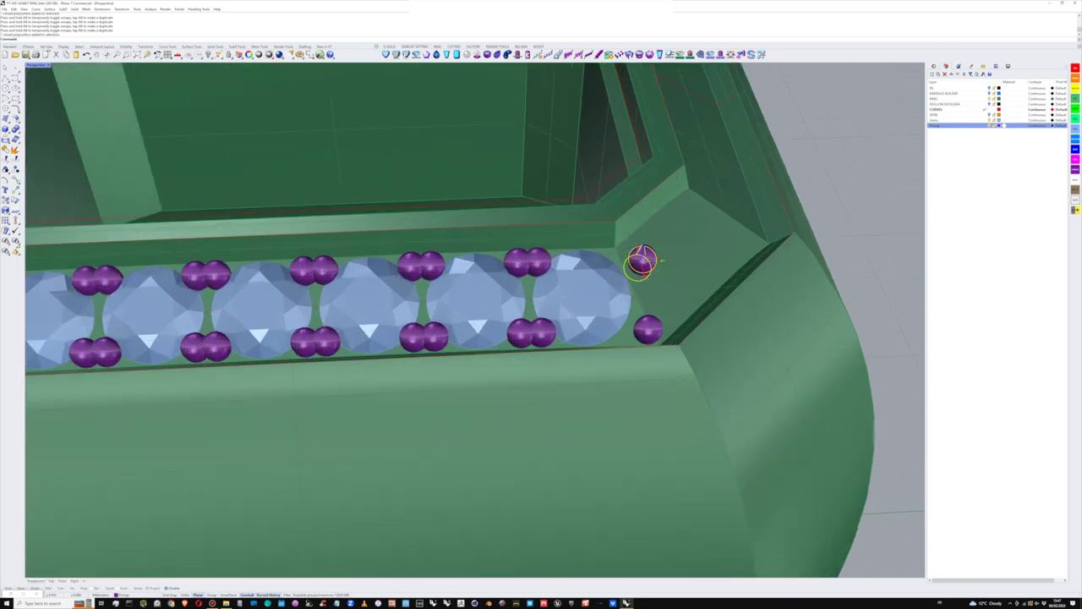
drag(661, 260, 639, 262)
right_drag(634, 284, 638, 319)
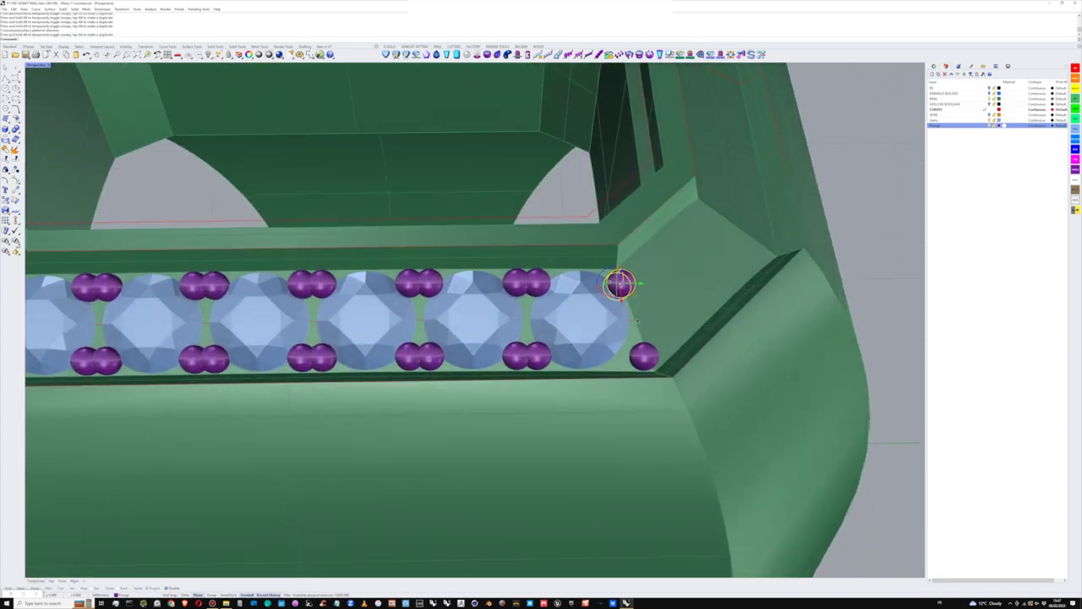
Step: Shift the outer-edge prong at the far end of the long side in against the last gem
click(647, 361)
drag(663, 356, 644, 356)
click(695, 370)
scroll(695, 370, down, 8)
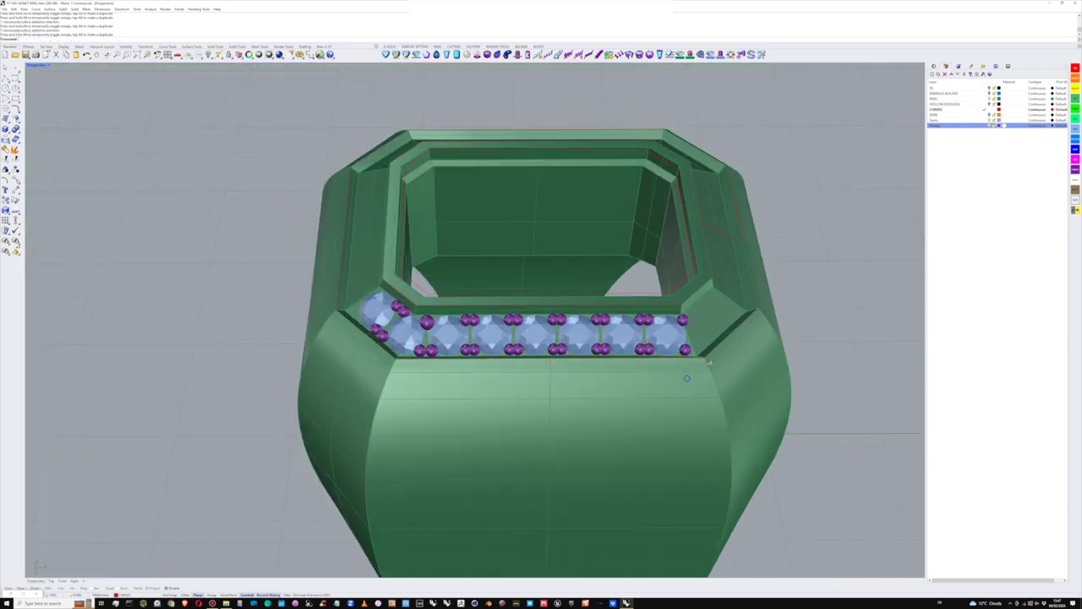
Step: Place two prong circles of size 0.4 on the short bevelled surface, at the end gem's outer and inner free corners
right_drag(686, 377, 747, 371)
scroll(433, 347, up, 2)
right_drag(433, 362, 396, 377)
scroll(396, 376, up, 3)
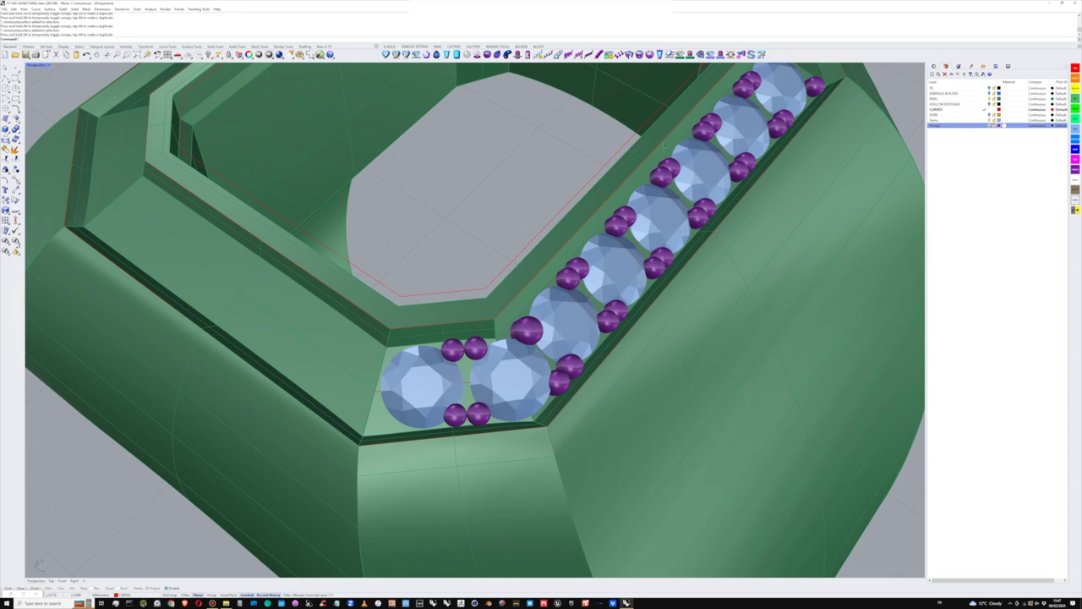
click(700, 55)
click(468, 382)
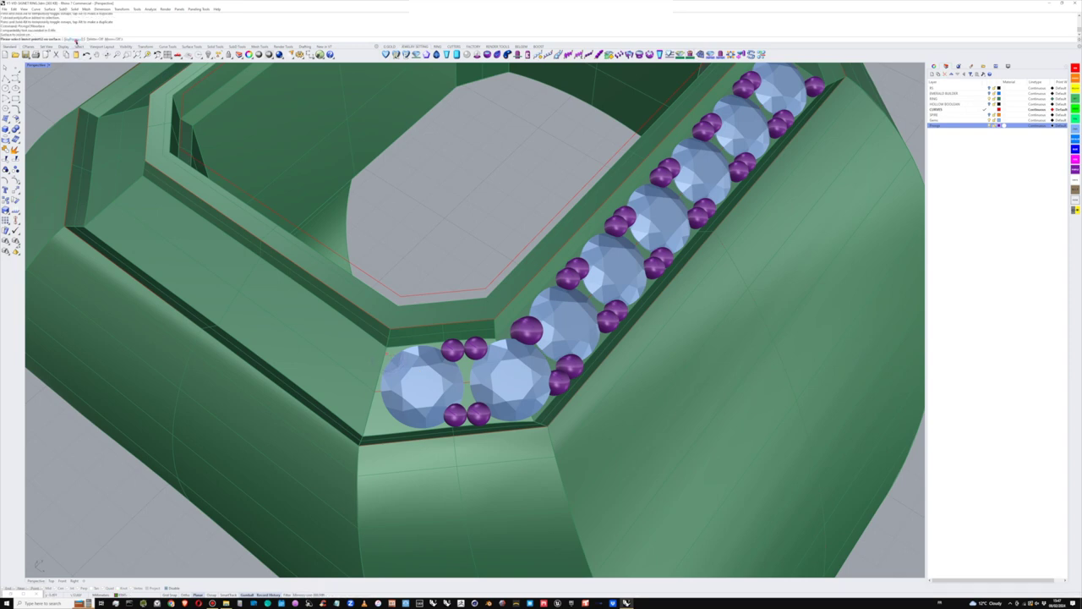
click(76, 40)
text(0.4)
key(Return)
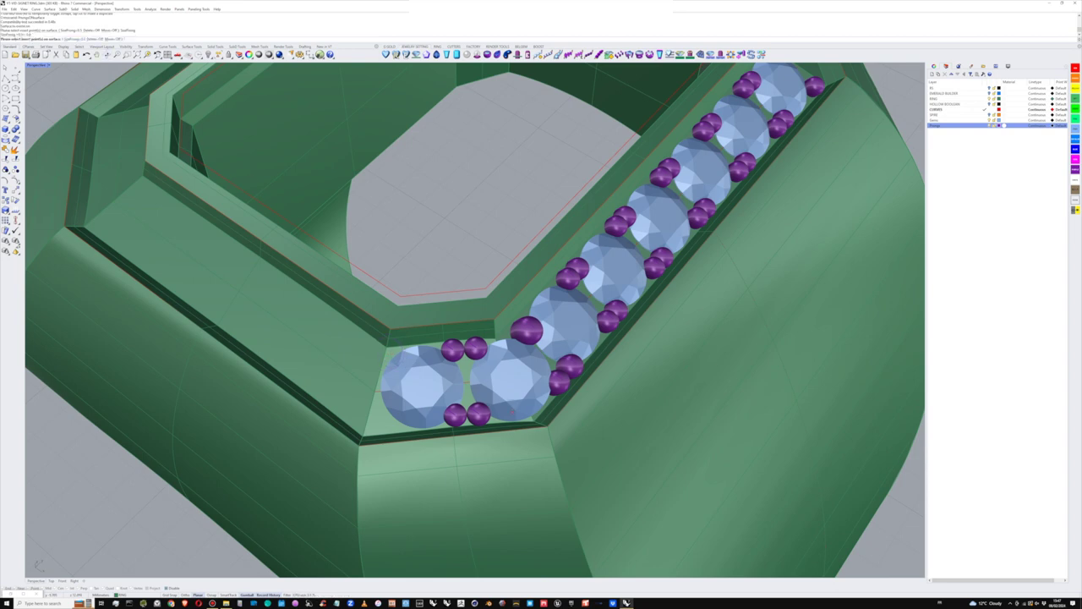
scroll(482, 413, up, 2)
right_drag(370, 360, 408, 393)
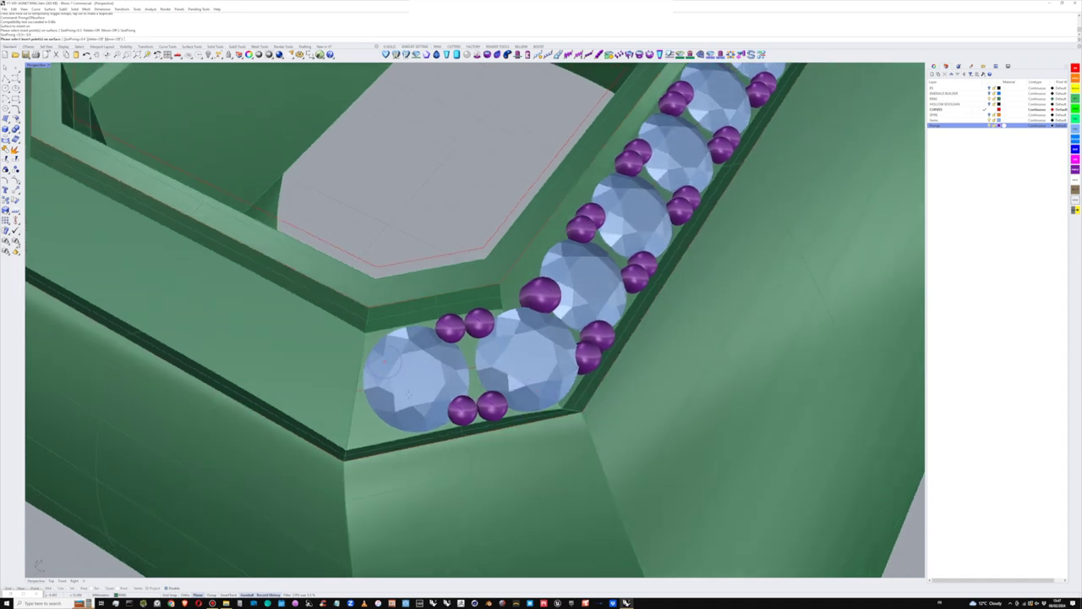
click(374, 427)
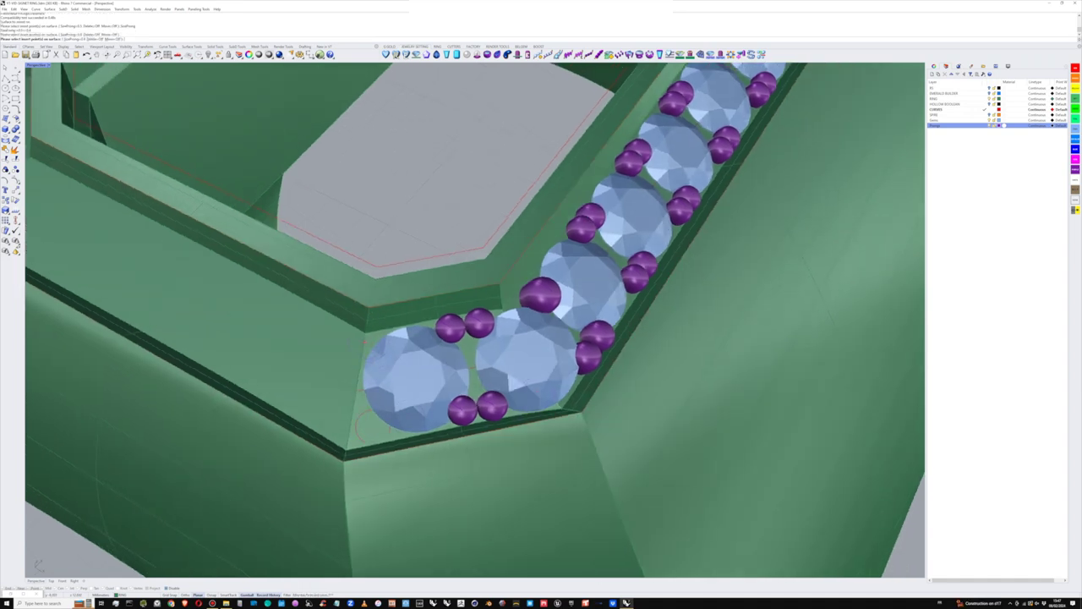
click(363, 343)
right_click(414, 384)
Step: Select the group of two new prong circles and load them into the Prong builder
scroll(415, 385, down, 4)
right_drag(417, 389, 431, 398)
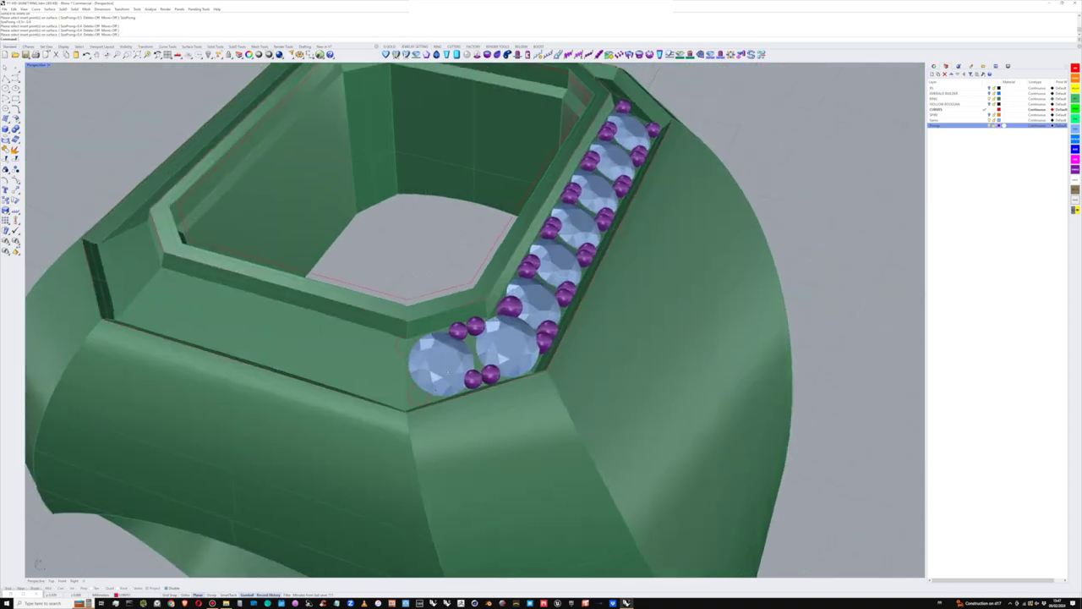
click(432, 398)
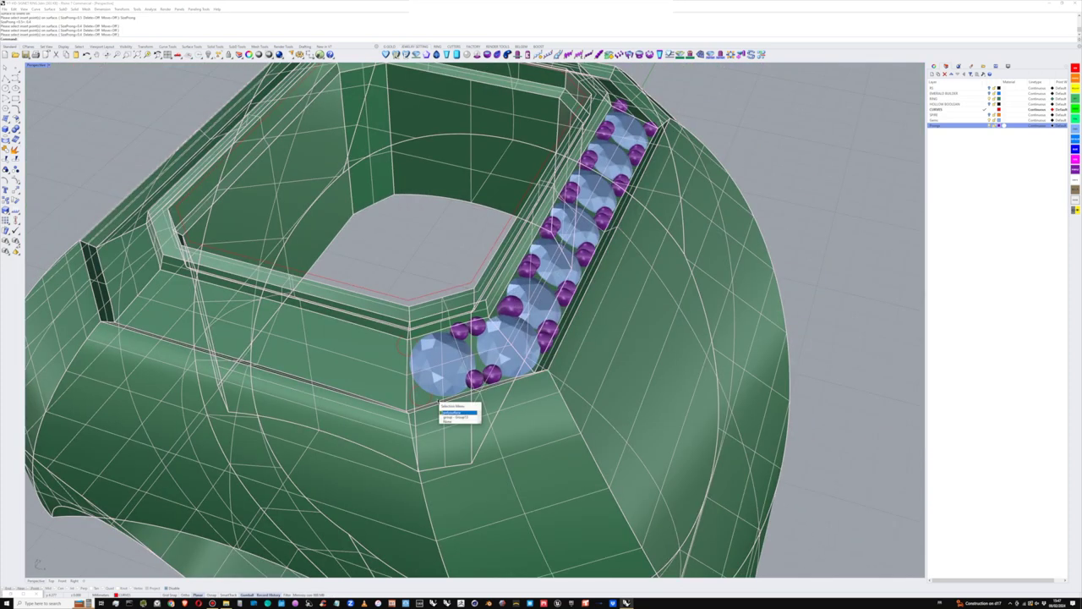
click(448, 418)
scroll(507, 372, down, 2)
right_drag(508, 373, 505, 389)
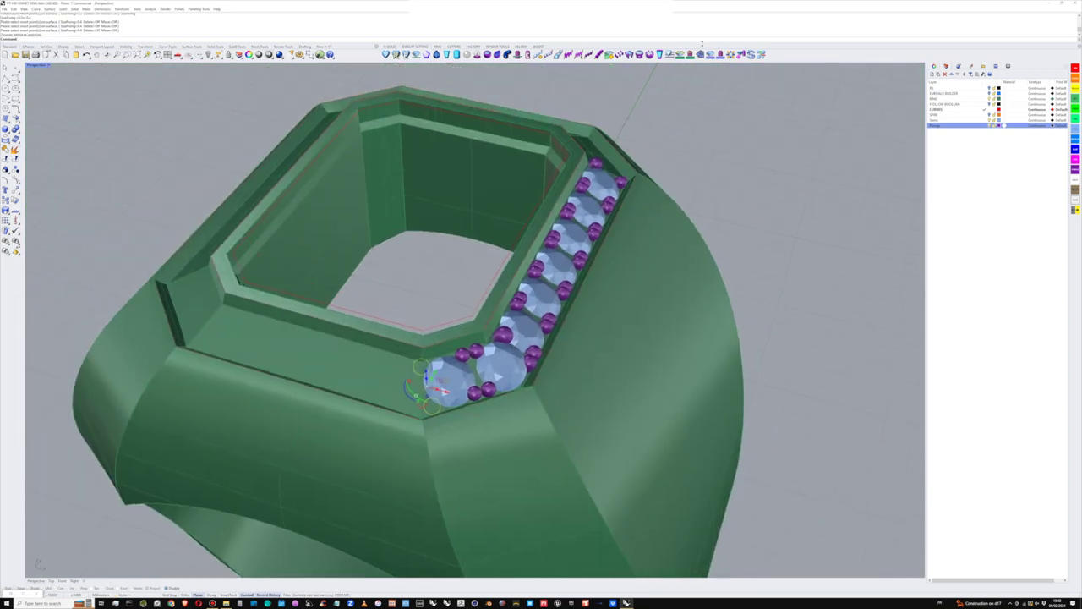
click(689, 55)
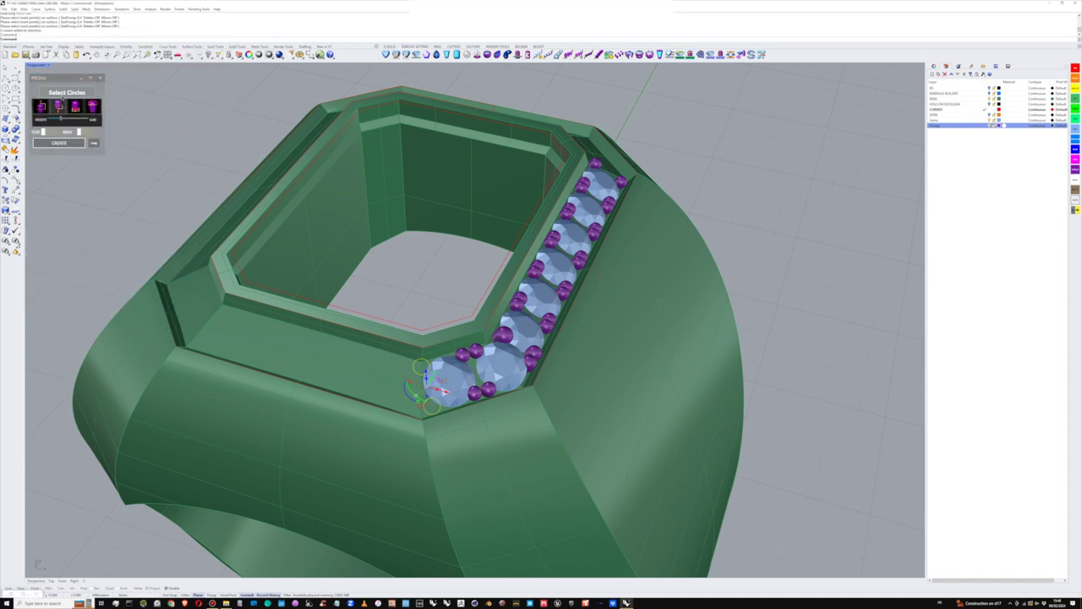
click(67, 93)
Step: Reduce the prong height in the Prong builder and create the two prongs from the loaded circles
right_drag(489, 355, 510, 266)
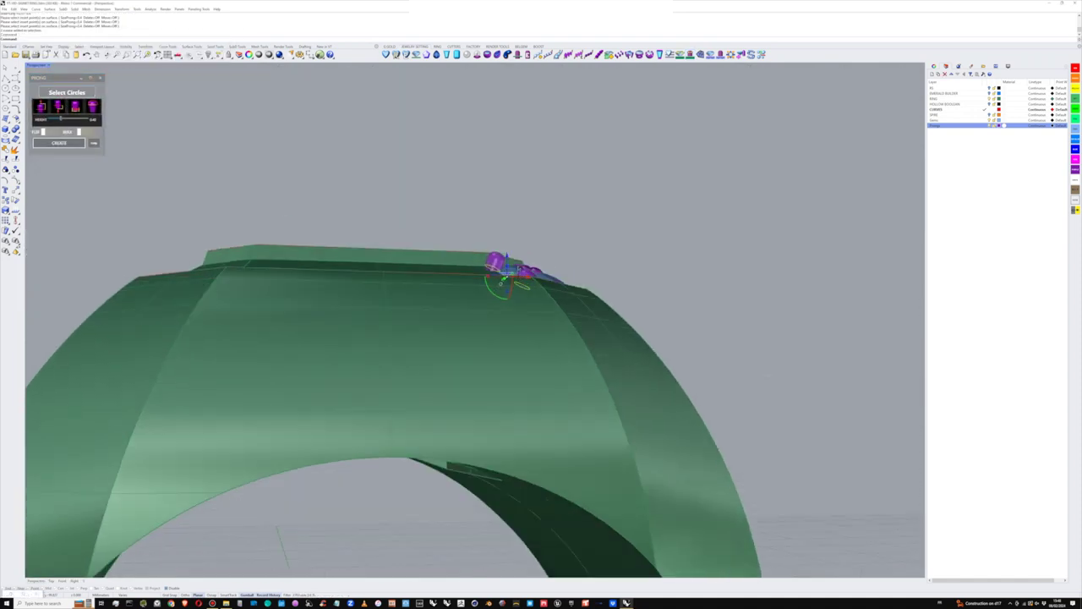
scroll(511, 265, up, 5)
click(55, 109)
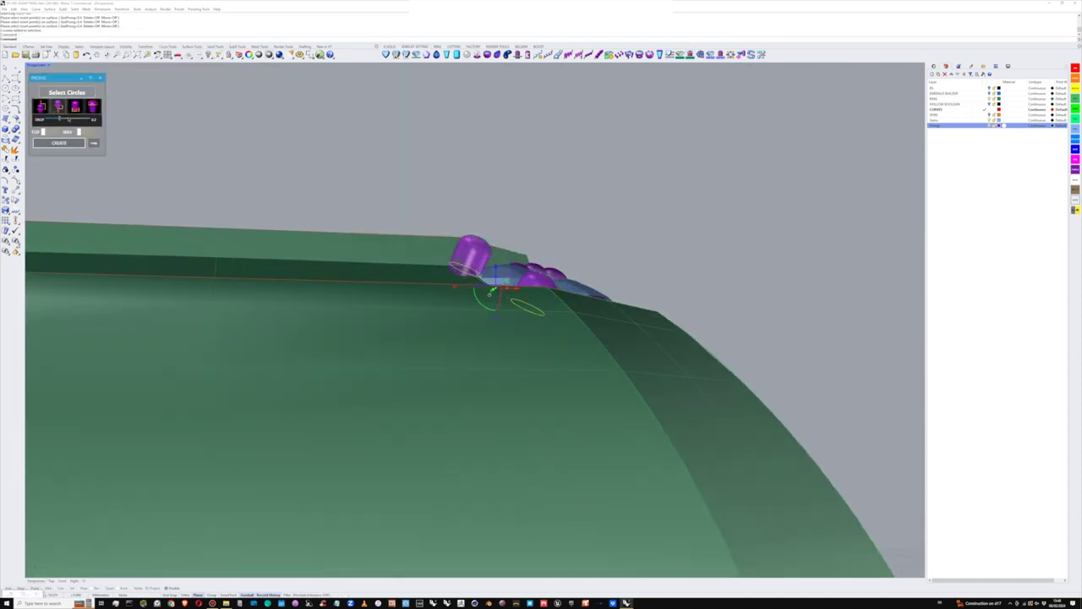
click(76, 109)
click(42, 109)
drag(63, 119, 57, 120)
right_drag(457, 198, 326, 330)
click(77, 145)
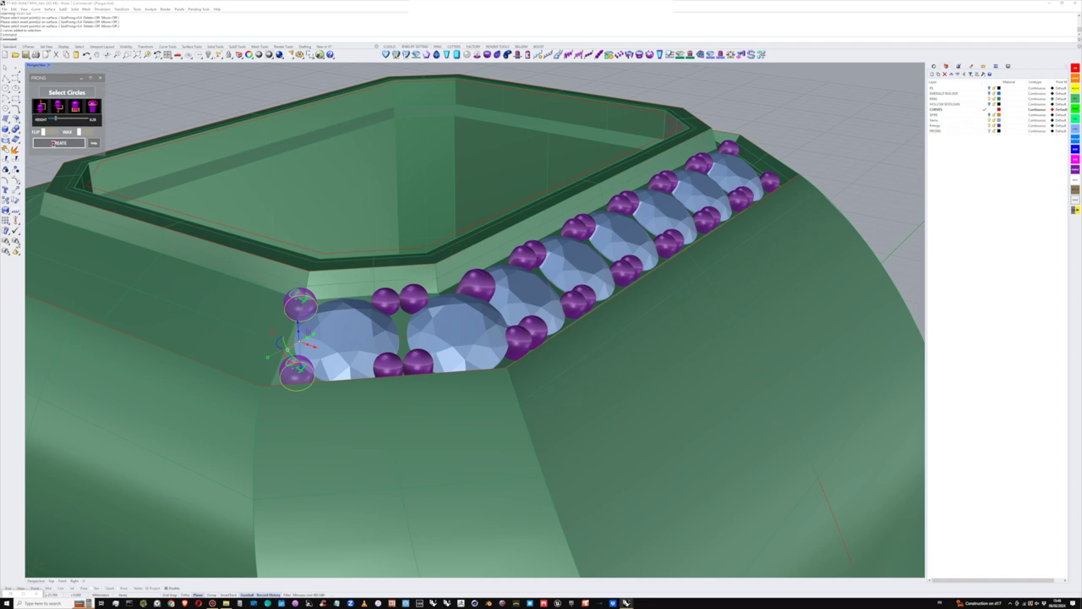
Step: Move the two new end prongs to the existing Prongs layer and delete the extra prong layer
scroll(529, 296, down, 5)
right_drag(528, 292, 558, 328)
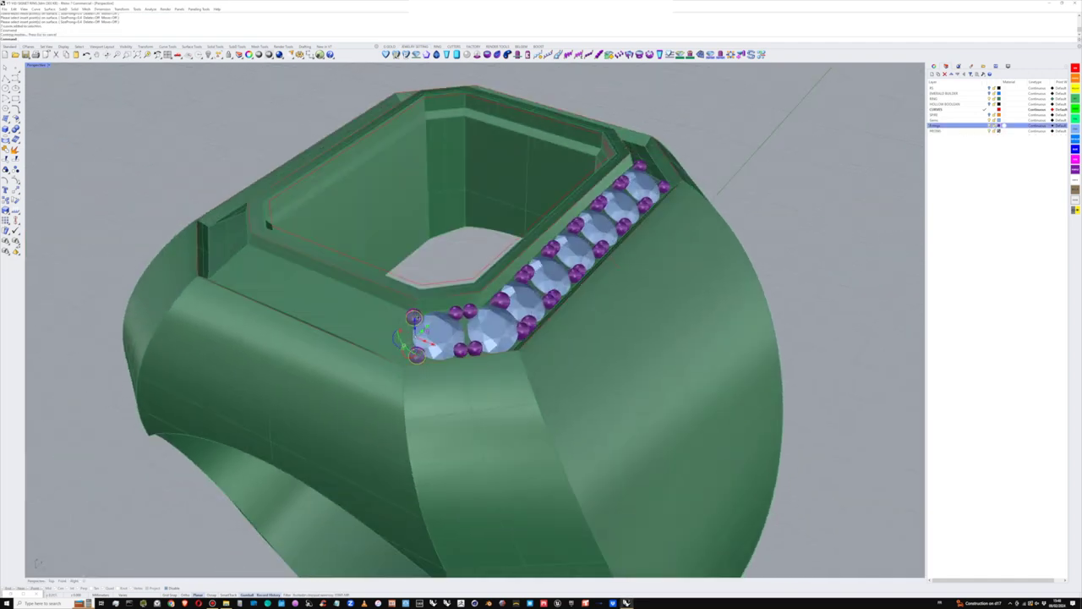
click(417, 319)
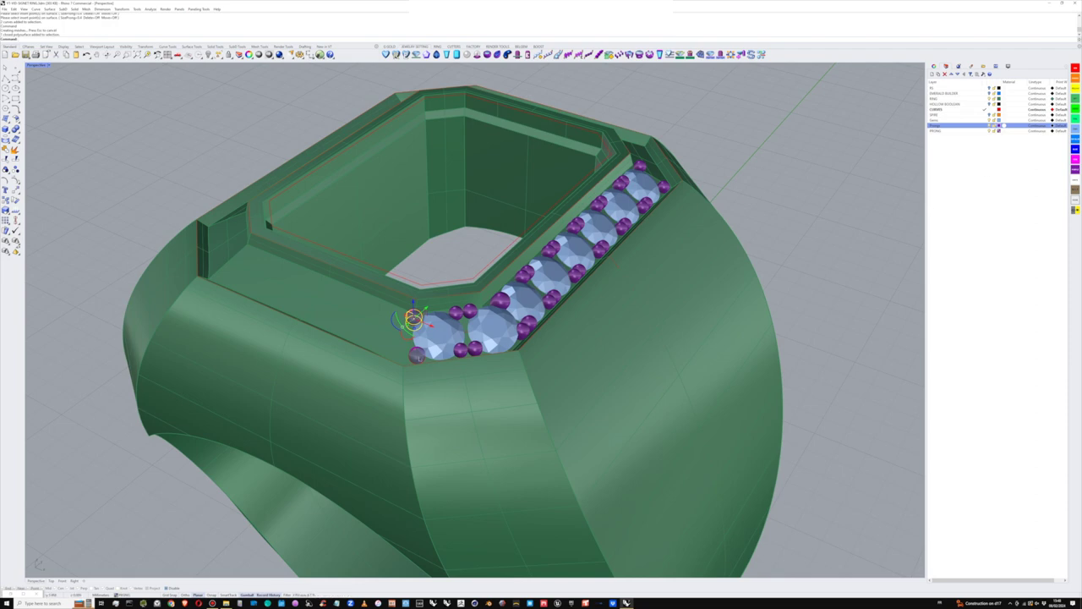
shift+click(417, 355)
right_click(973, 126)
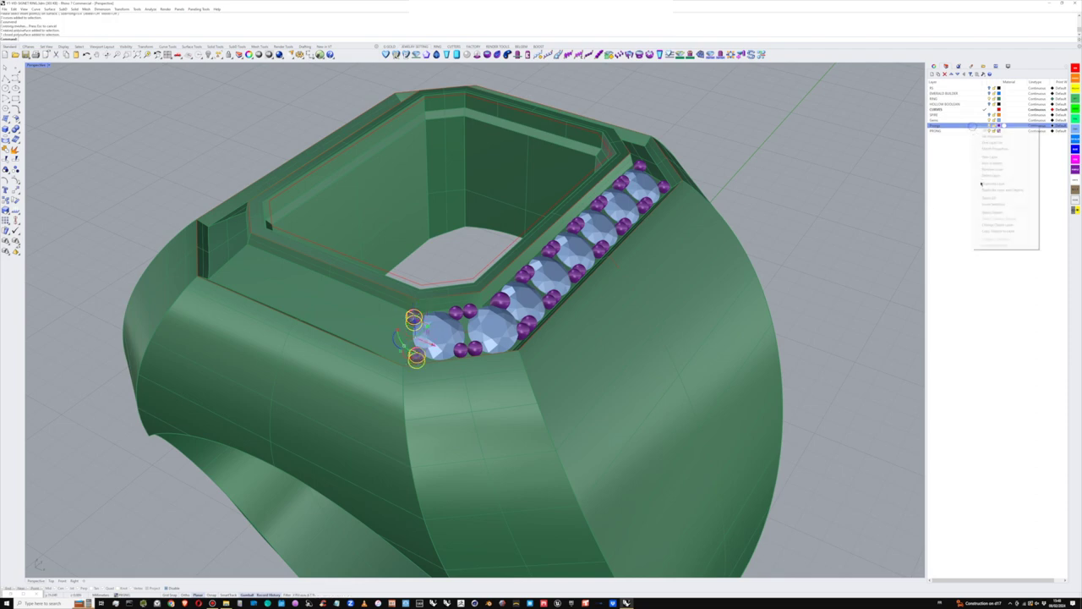
click(987, 225)
click(949, 131)
click(946, 75)
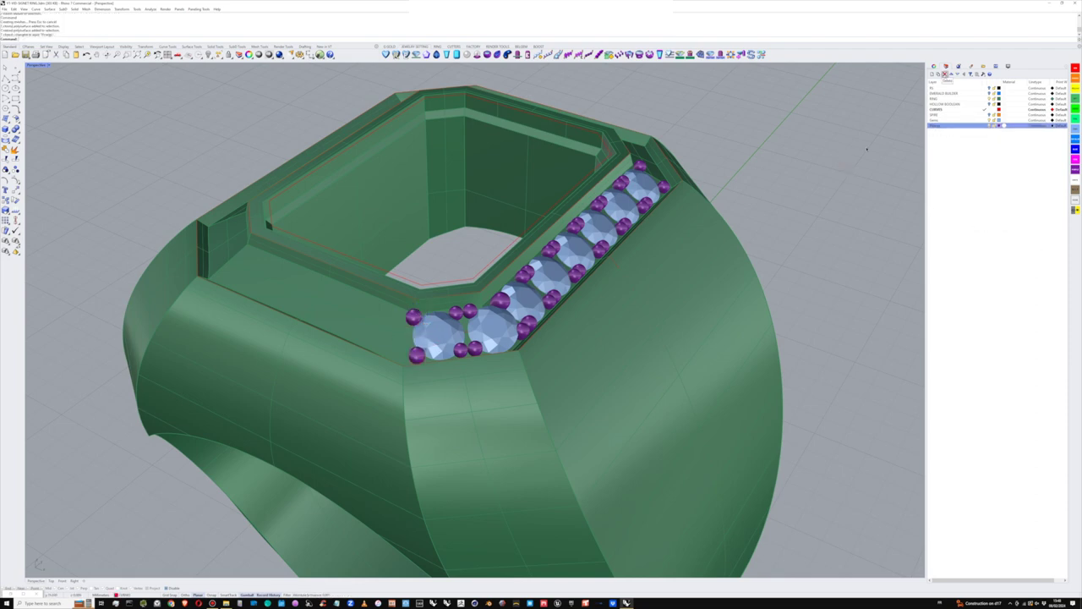
Step: Move the new inner-edge prong at the end of the short side closer to its gem
scroll(532, 306, down, 4)
right_drag(532, 311, 500, 348)
scroll(448, 326, up, 6)
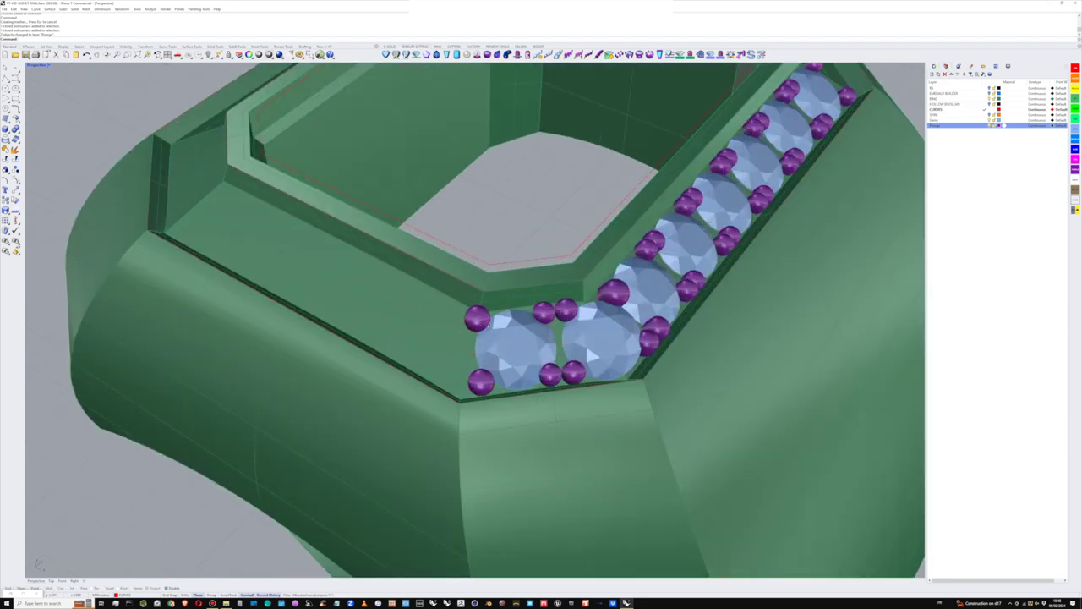
click(486, 322)
scroll(489, 326, up, 6)
shift+drag(443, 335, 462, 321)
scroll(461, 320, down, 8)
right_drag(883, 166, 584, 241)
click(847, 170)
Step: Nudge the large inner corner prong slightly towards the ring's inner wall
scroll(847, 170, down, 5)
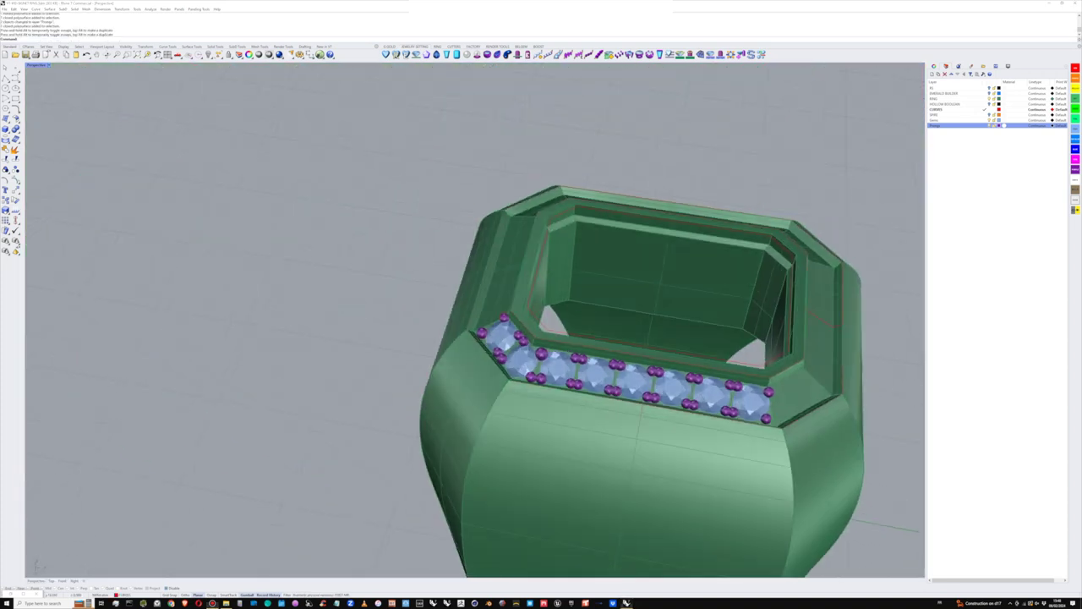
right_drag(708, 239, 617, 245)
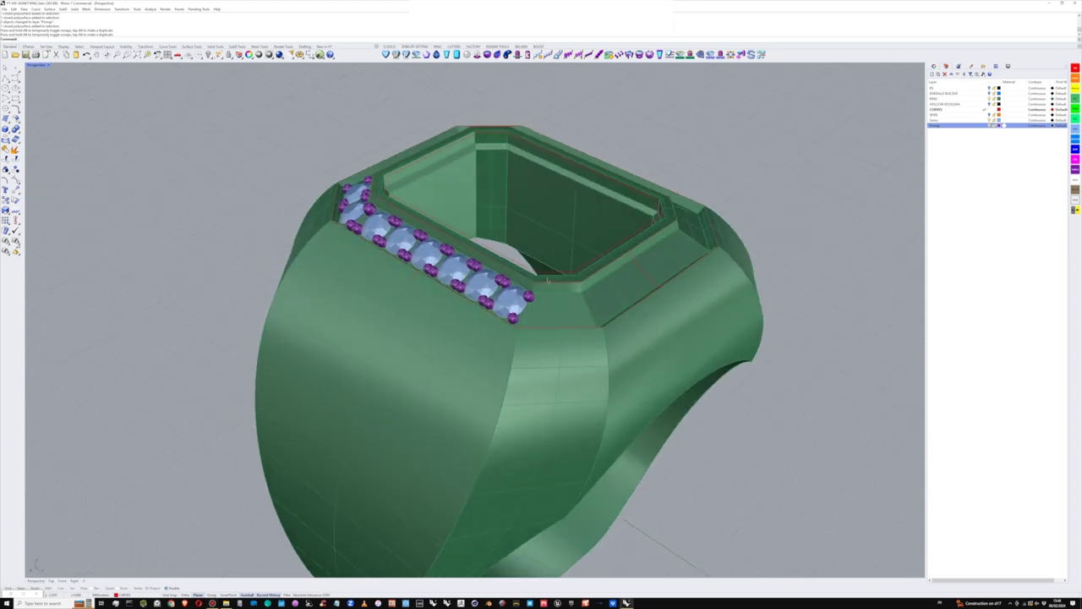
scroll(521, 247, up, 2)
right_drag(521, 245, 379, 146)
scroll(372, 162, up, 5)
click(367, 160)
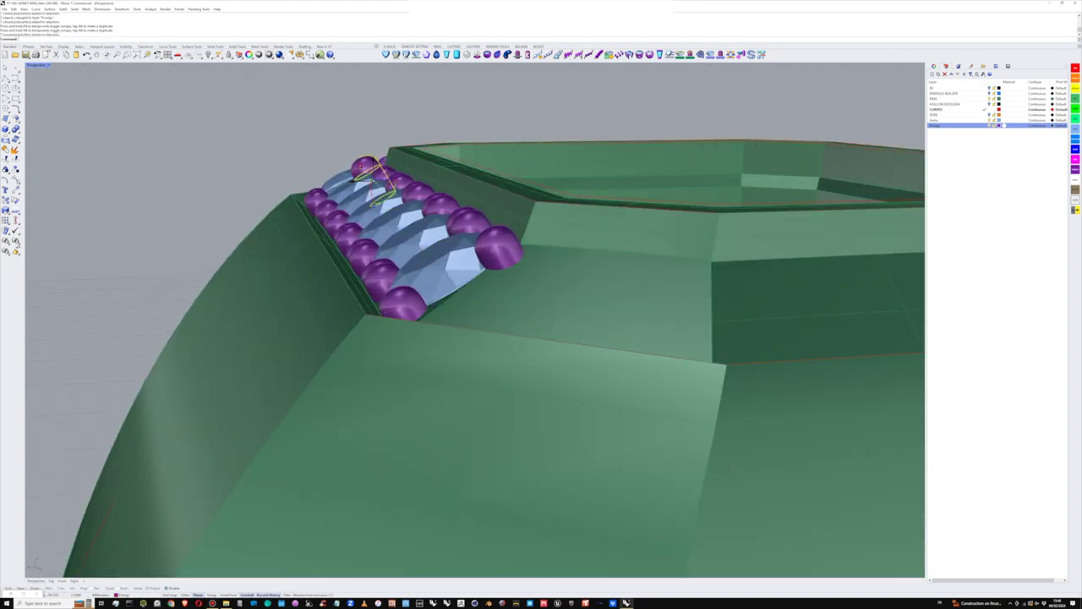
mouse_move(361, 167)
mouse_down()
mouse_move(352, 160)
mouse_move(366, 168)
mouse_up()
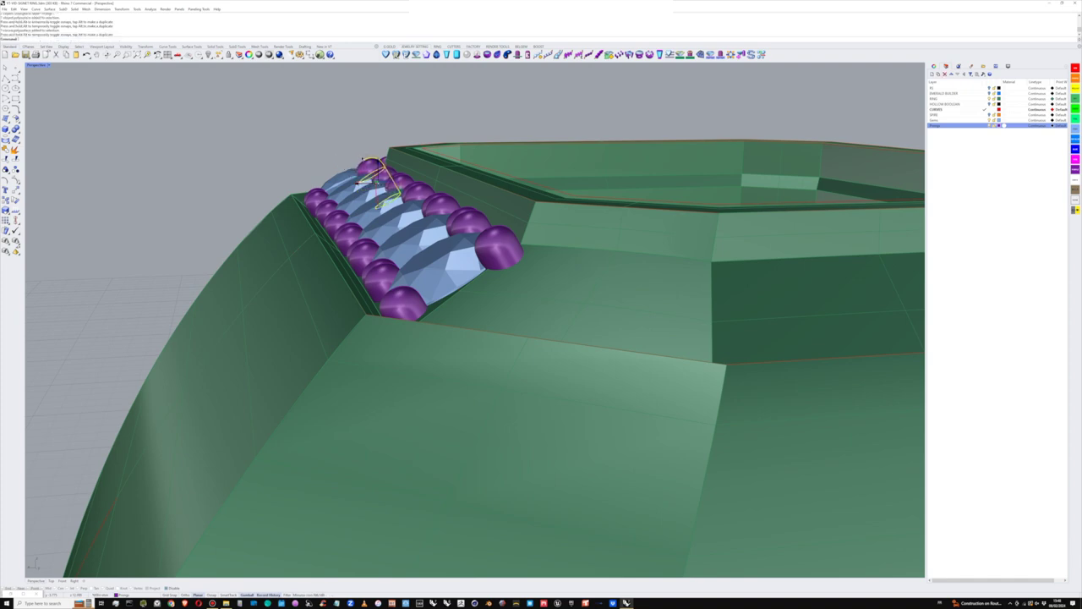
click(341, 128)
scroll(340, 128, down, 5)
right_drag(346, 135, 508, 238)
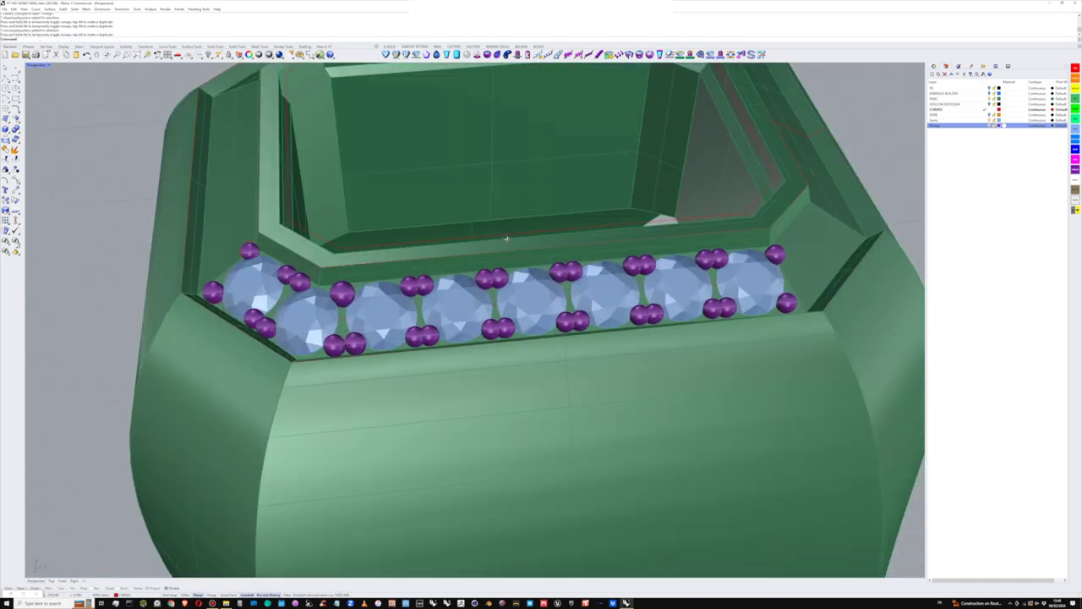
Step: Select all eight gems along the ring's bevelled edge, leaving the large corner prong out of the selection
scroll(505, 238, down, 3)
click(650, 267)
shift+click(606, 268)
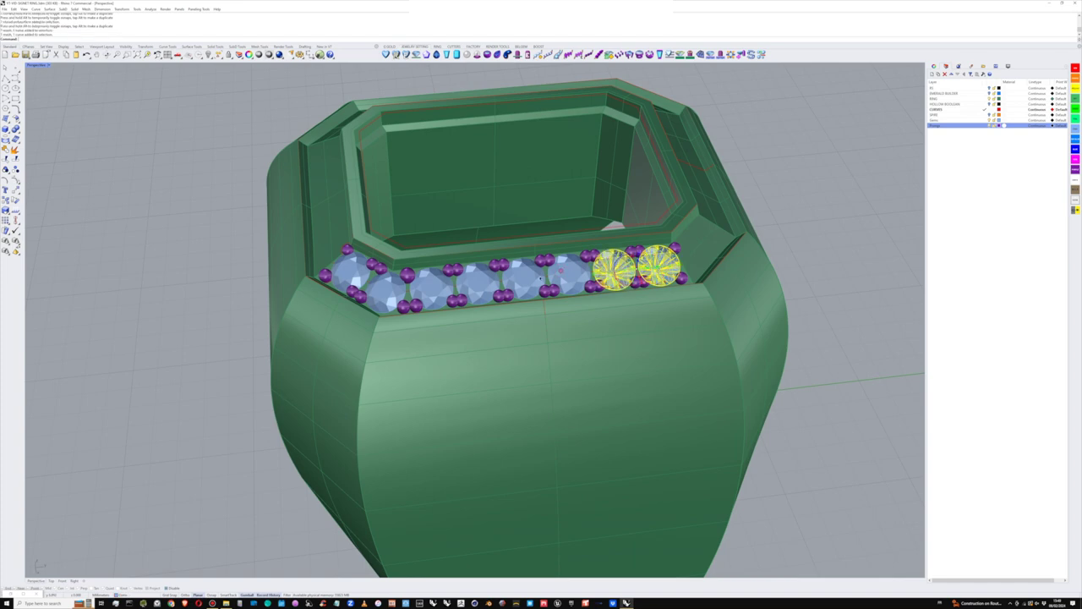
shift+click(564, 272)
shift+click(518, 277)
shift+click(474, 282)
shift+click(386, 290)
shift+click(431, 287)
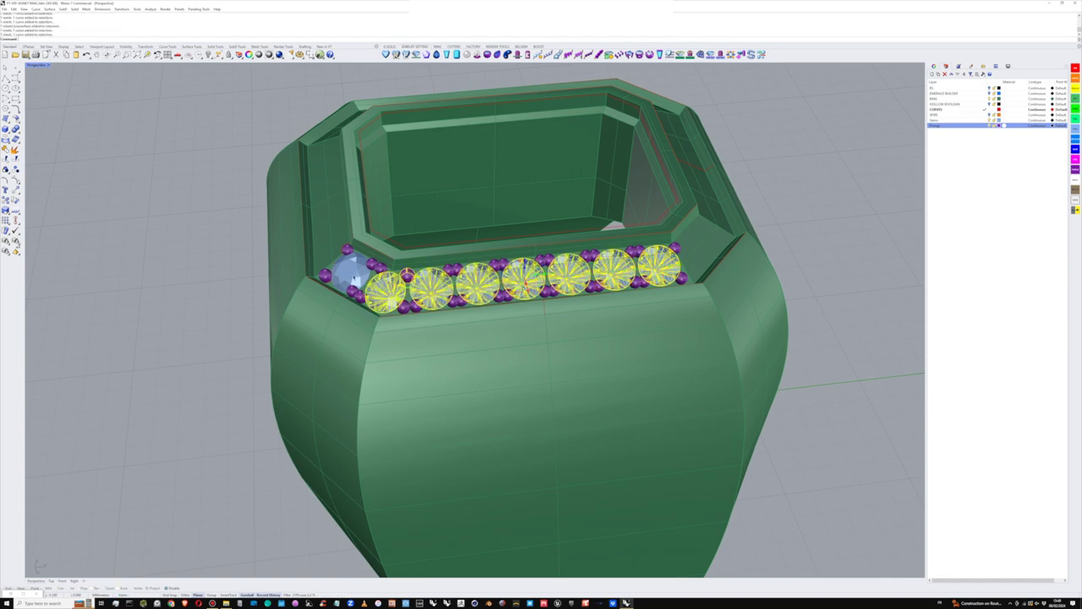
shift+click(350, 273)
ctrl+click(408, 274)
right_drag(407, 275, 692, 274)
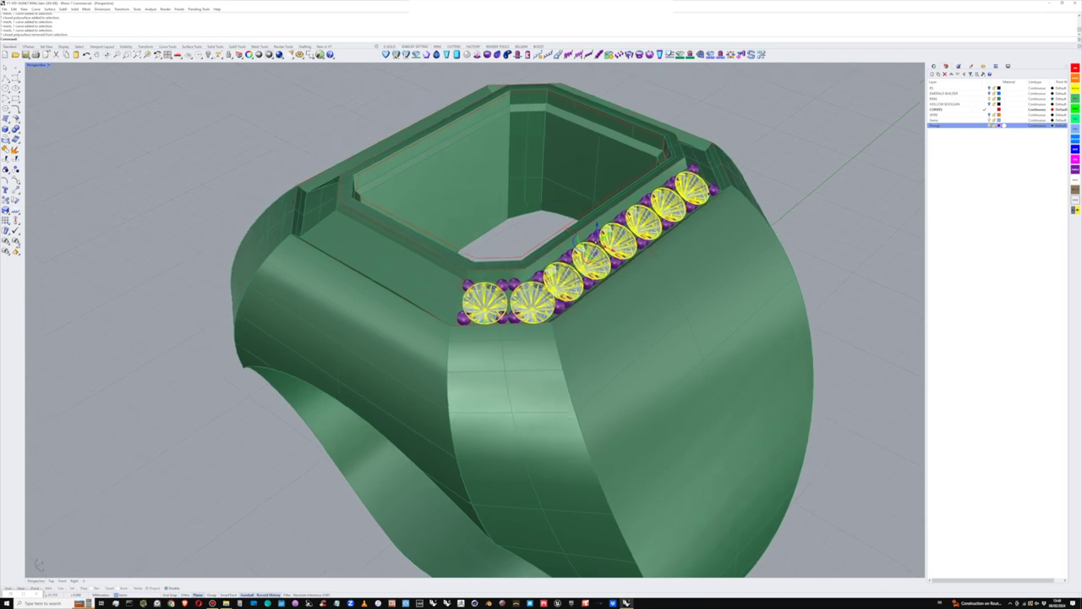
right_drag(661, 189, 737, 174)
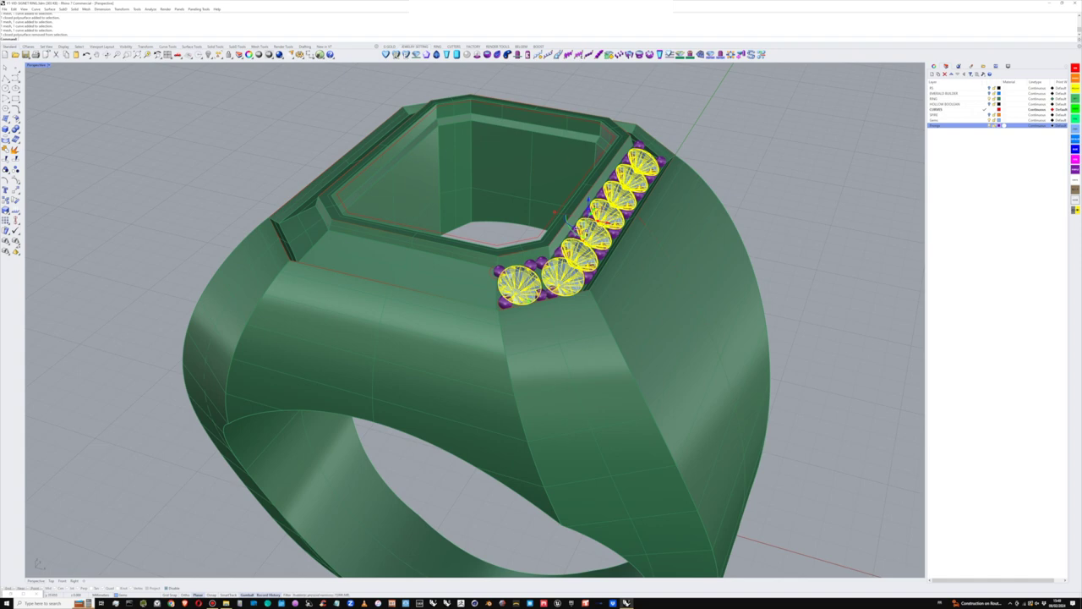
Step: Start the Gems Cutters tool and load the eight selected gems for a cutter preview
click(454, 47)
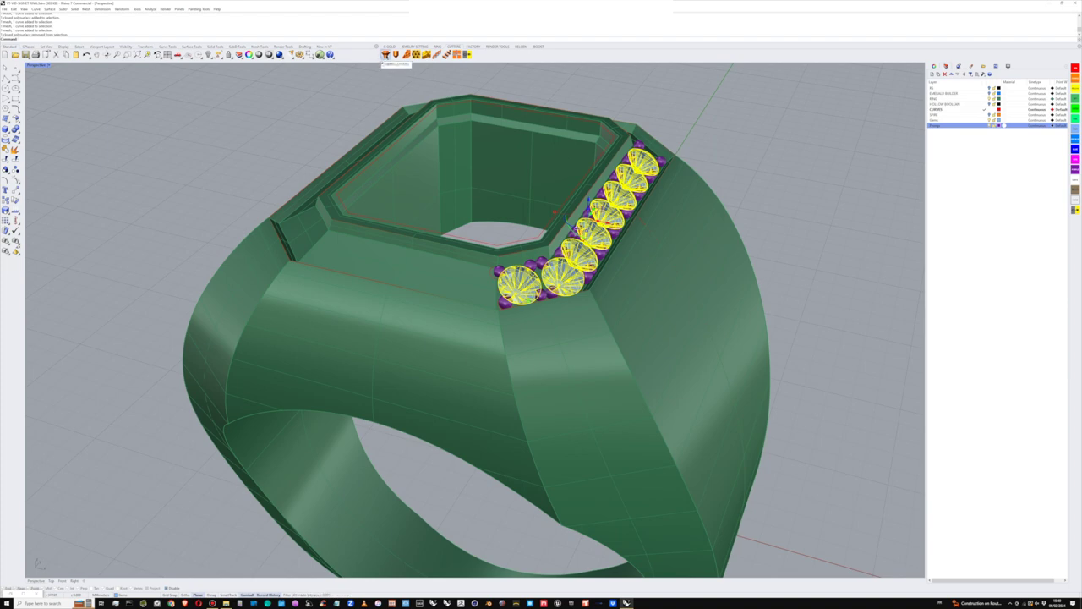
click(386, 55)
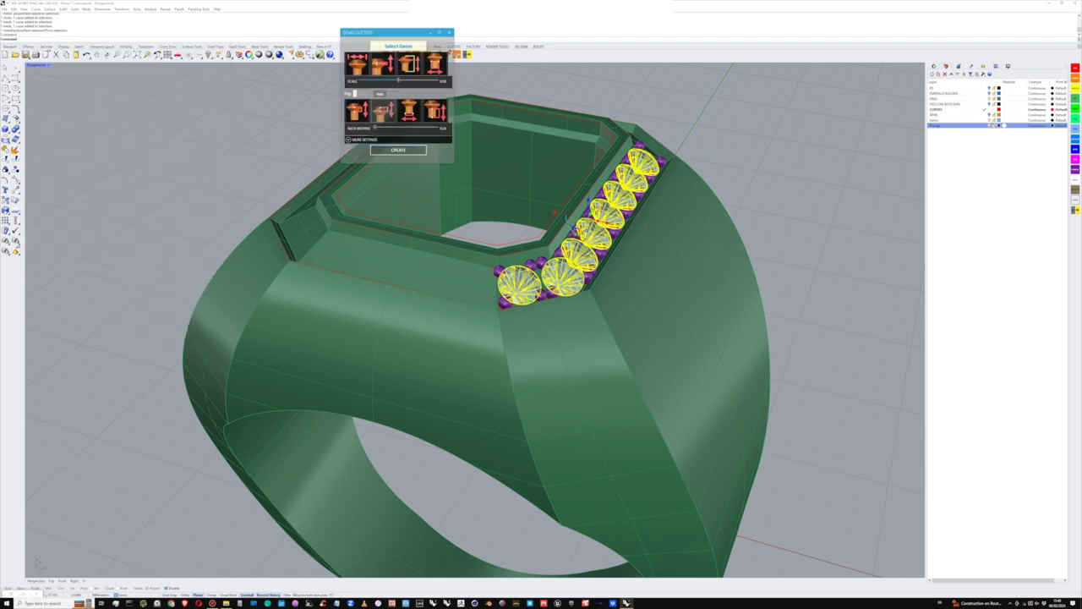
drag(406, 32, 858, 79)
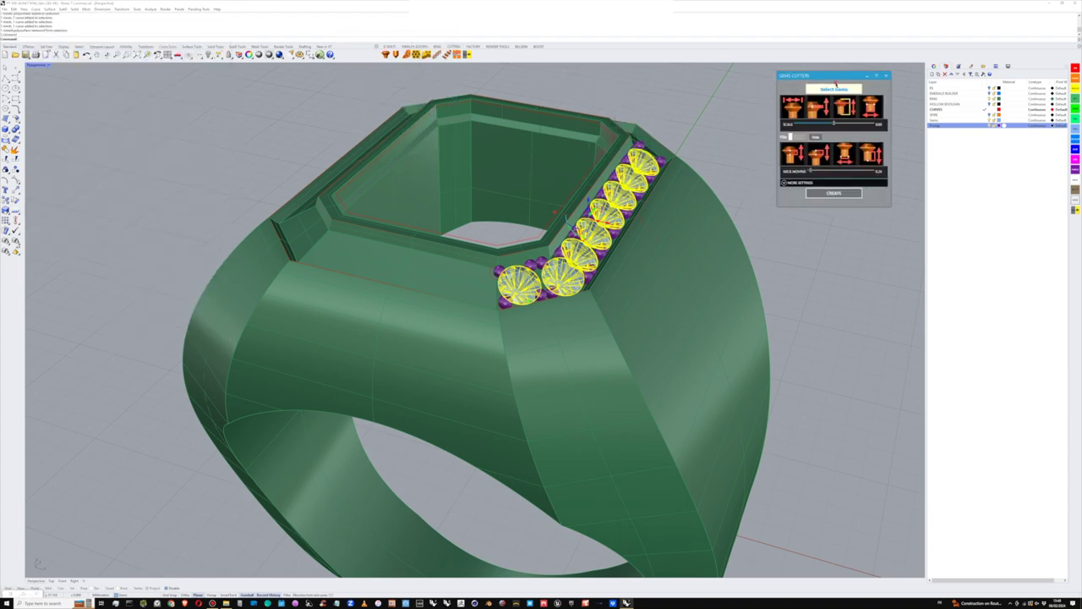
click(835, 89)
right_drag(680, 192, 746, 157)
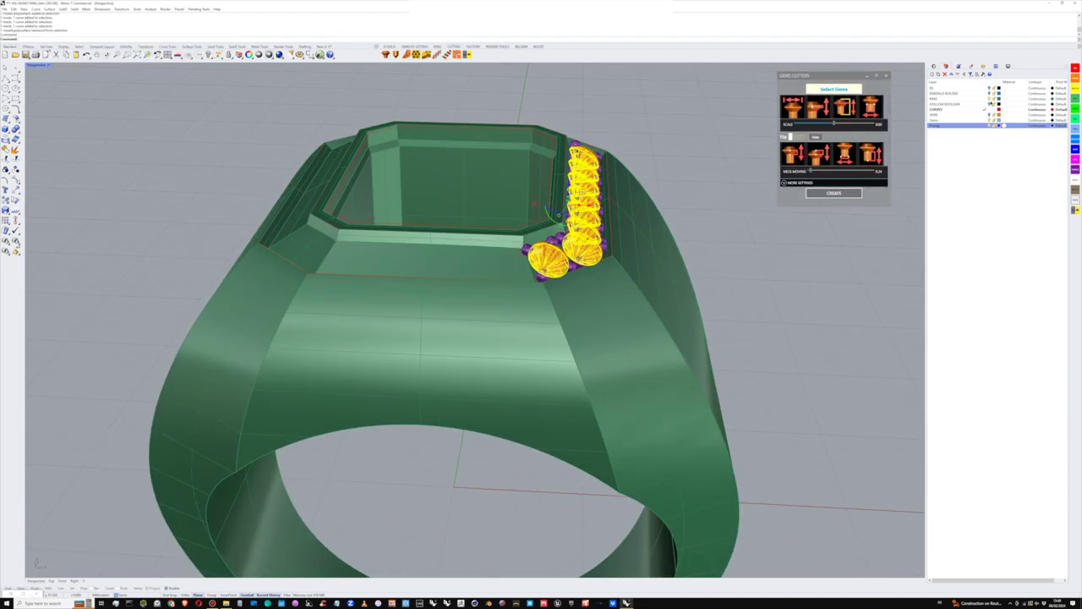
Step: Hide the ring body's layer to expose the gem cutter previews beneath the gems
click(989, 99)
right_drag(676, 228, 695, 169)
scroll(592, 245, up, 5)
right_drag(592, 246, 516, 284)
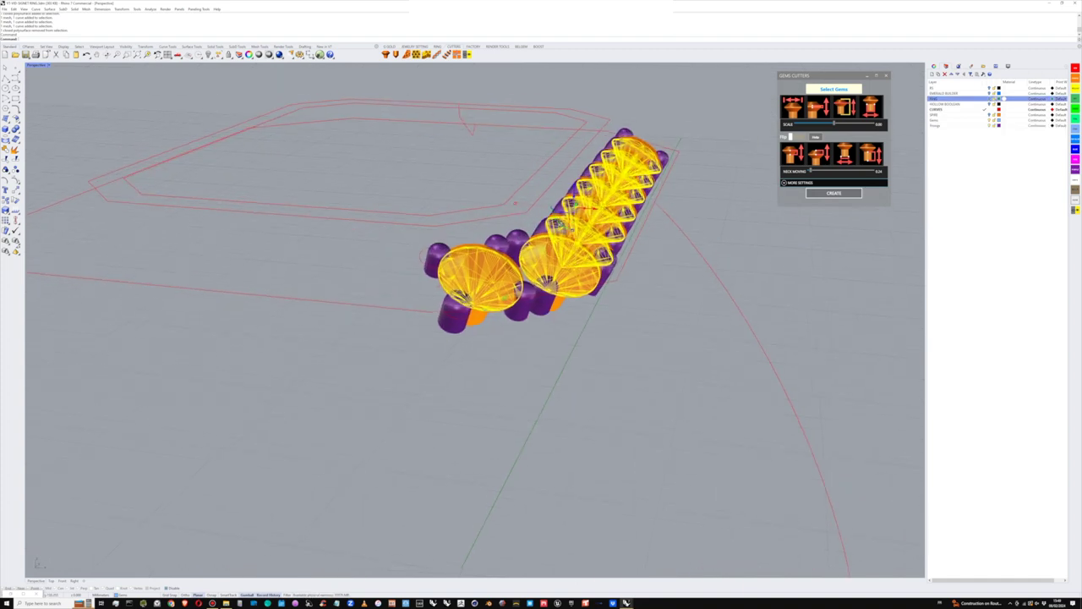
right_drag(515, 203, 379, 253)
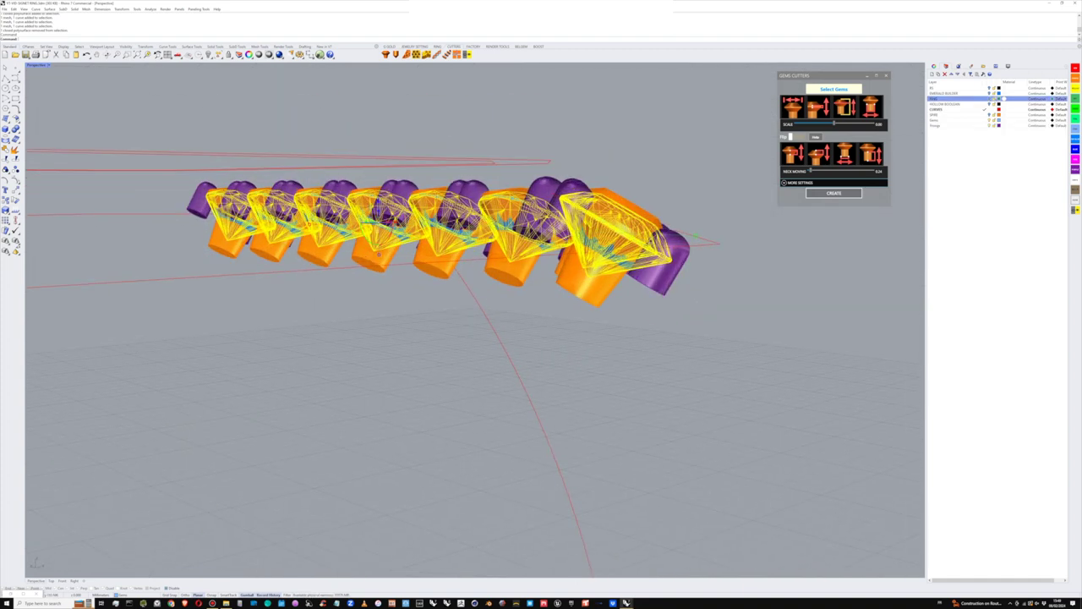
right_drag(681, 230, 632, 242)
scroll(632, 242, up, 2)
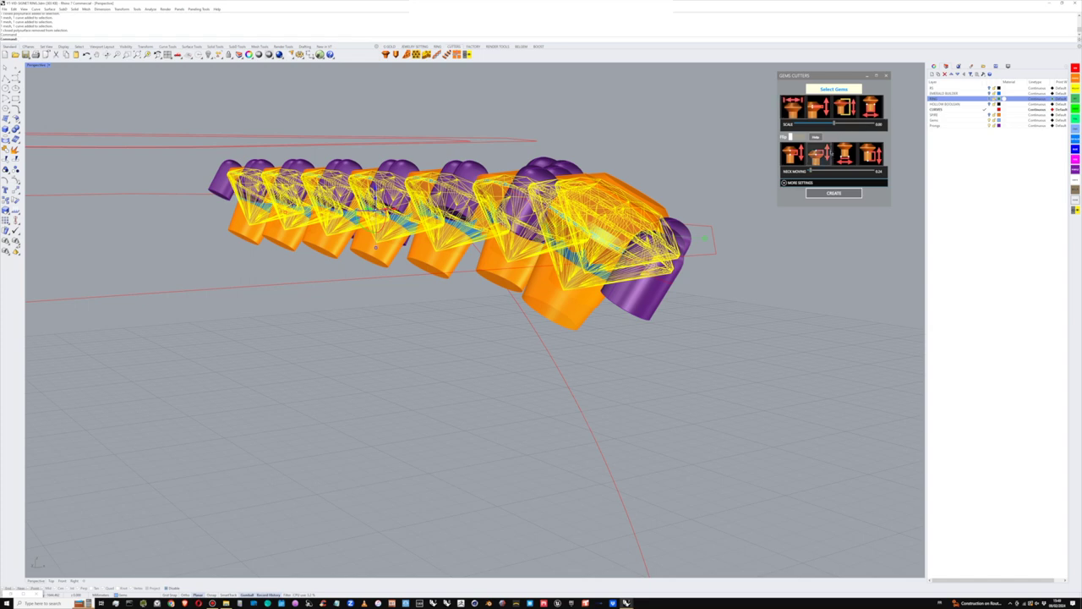
Step: Increase the gem cutters' lower depth so they run far below the gems, and widen their lower shafts
click(863, 157)
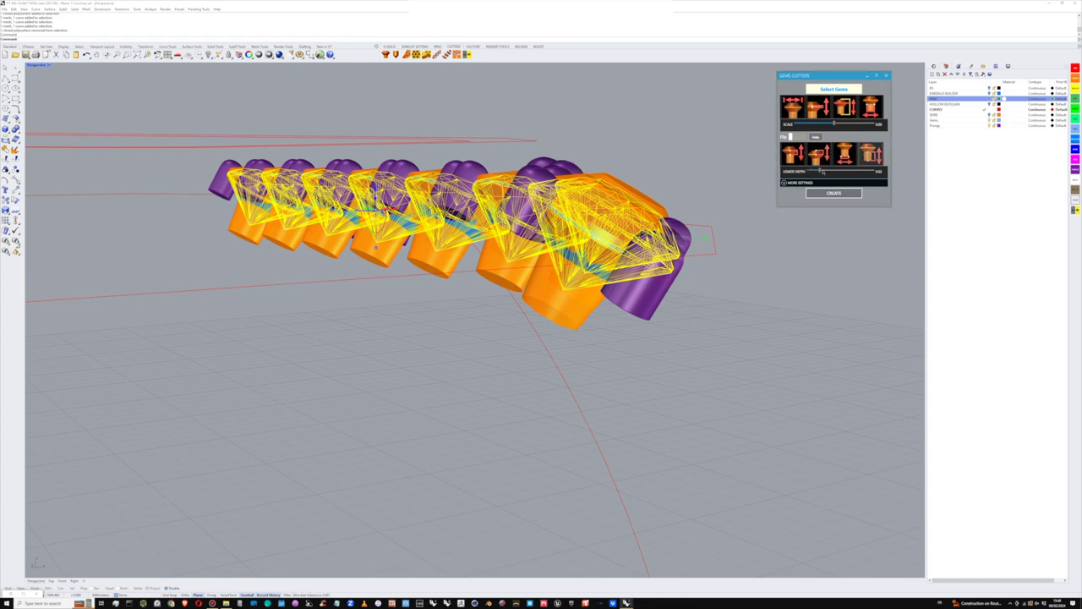
drag(820, 172, 851, 172)
click(845, 153)
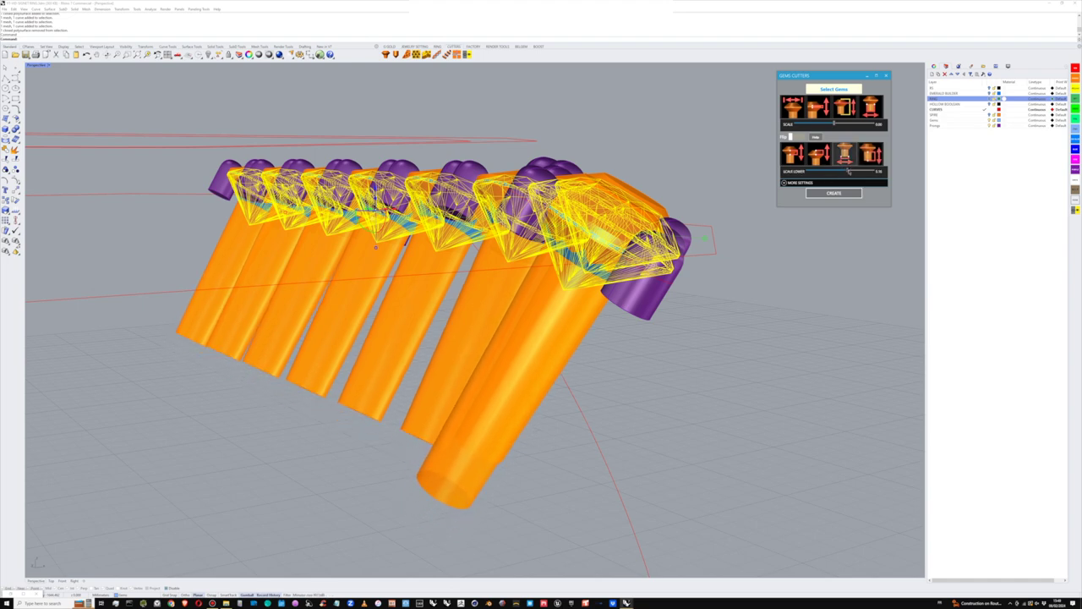
drag(846, 173, 837, 172)
click(820, 164)
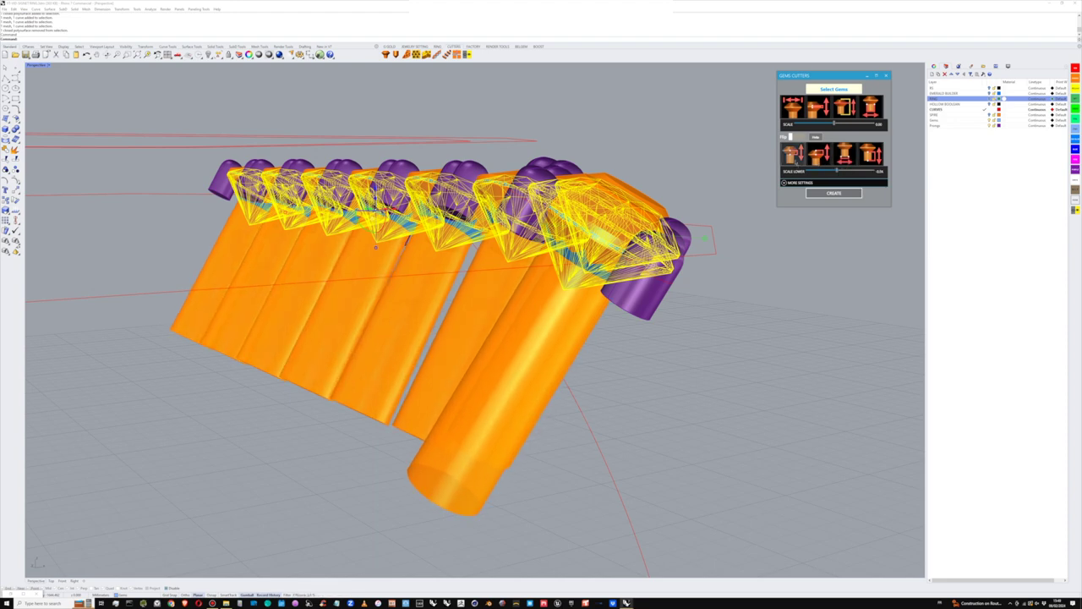
Step: Adjust the neck position of the gem cutters, create the cutters for all eight gems and close the builder
click(796, 159)
drag(812, 171, 811, 171)
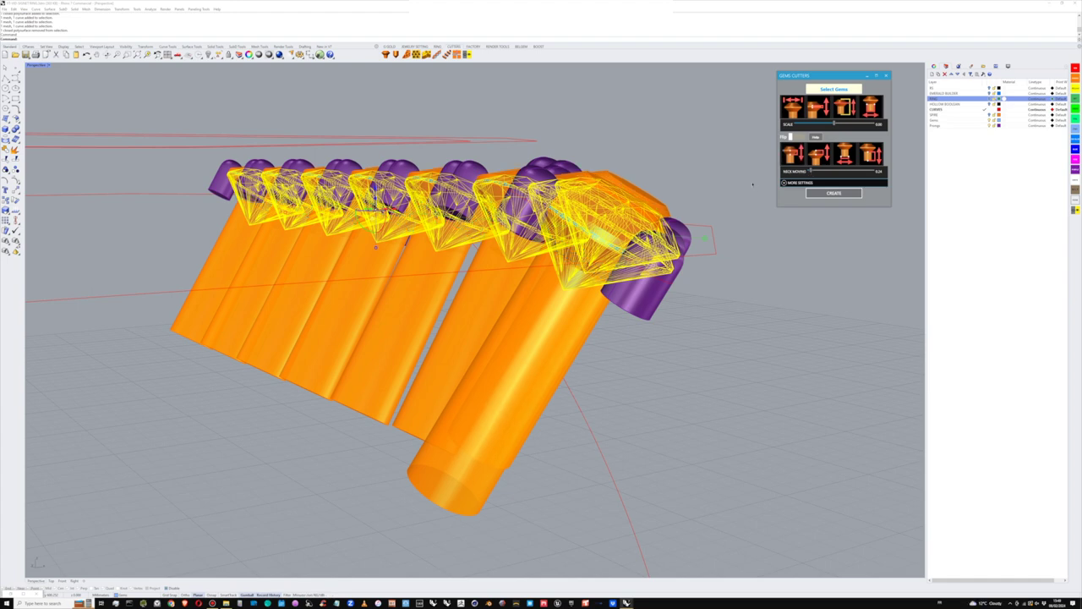
click(701, 179)
click(833, 192)
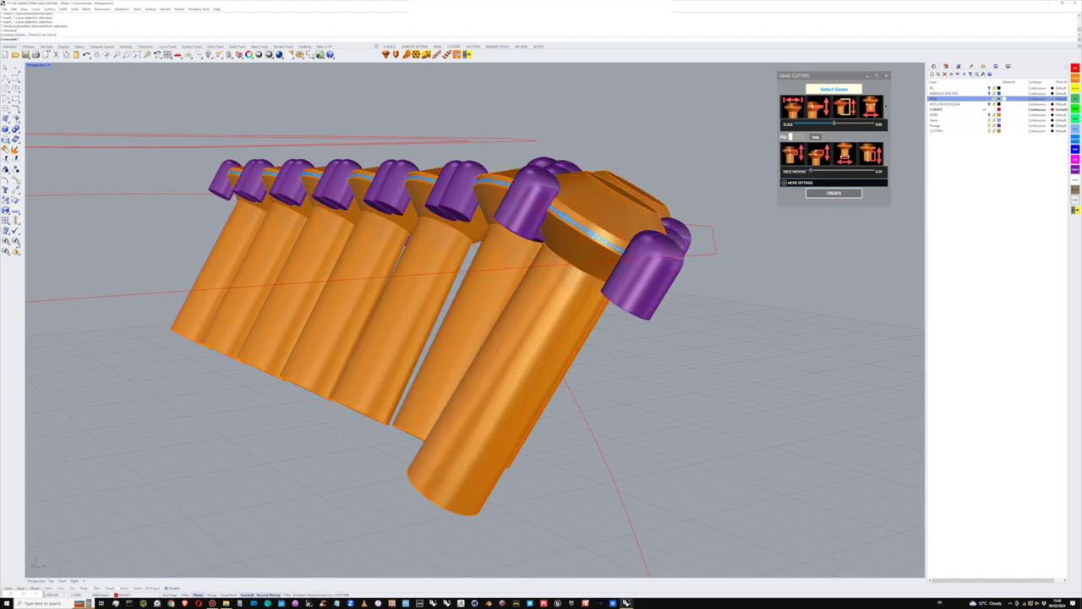
click(887, 76)
Step: Show the ring body's layer again with the new cutters in place
right_drag(783, 181, 635, 269)
scroll(639, 275, down, 2)
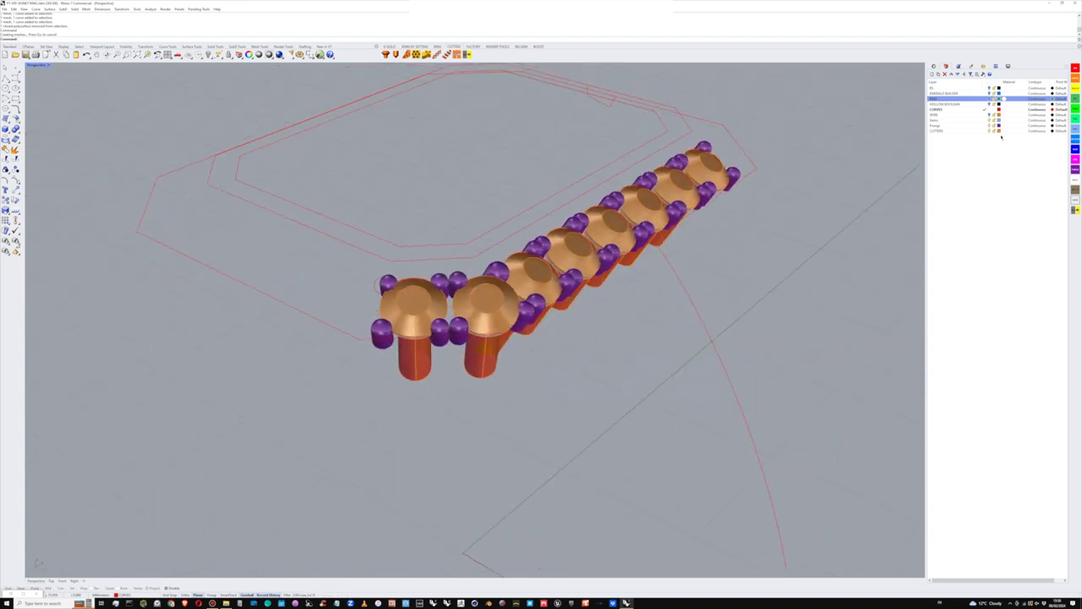
click(990, 99)
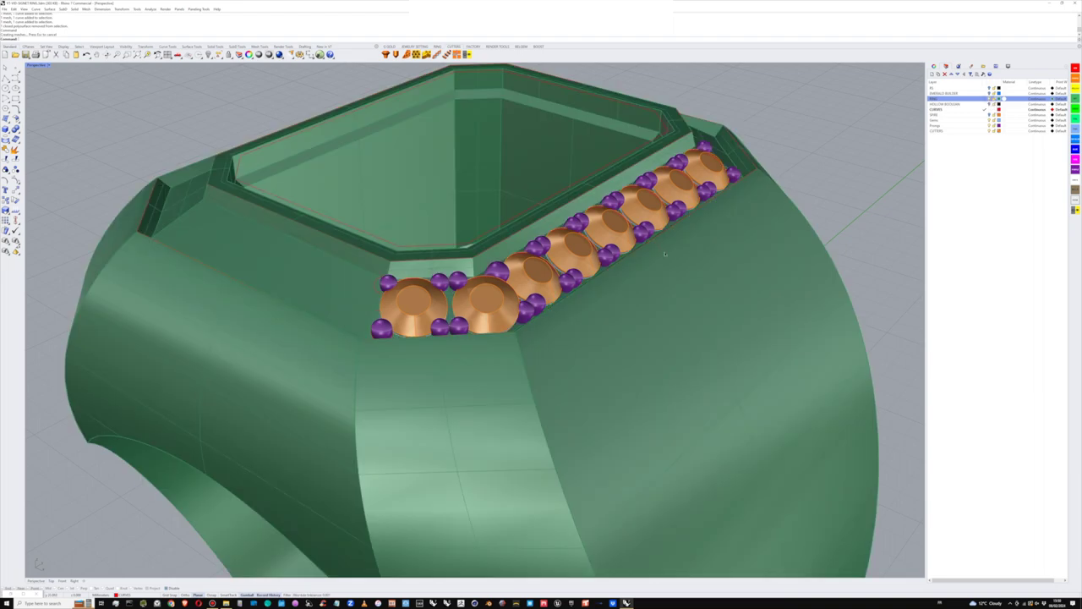
scroll(686, 244, down, 2)
right_drag(687, 244, 603, 228)
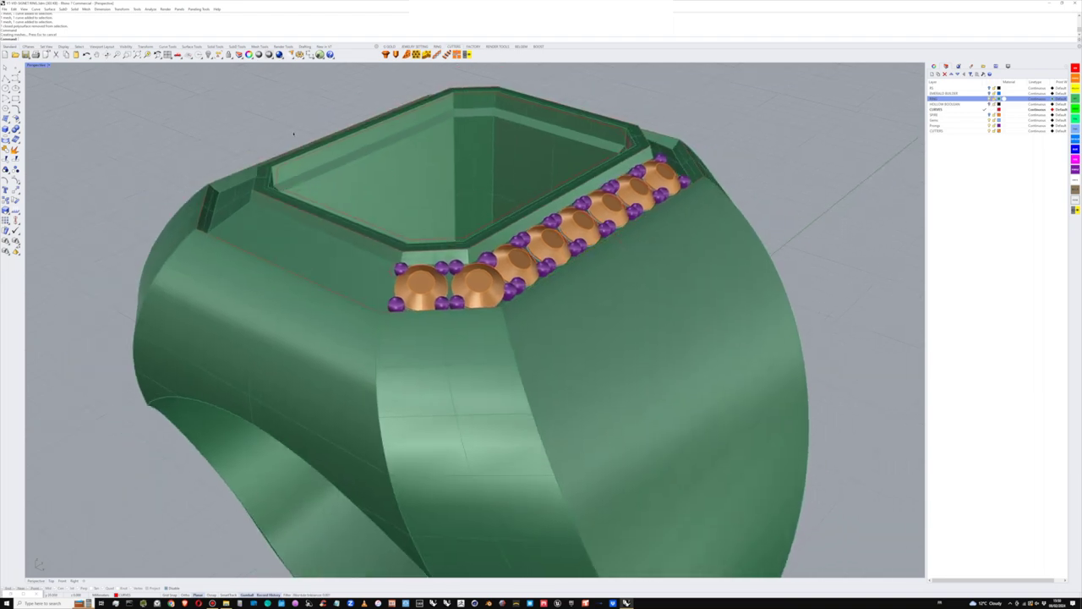
Step: Try to polar-array the gems, prongs and cutters around the ring's centre
drag(480, 209, 715, 364)
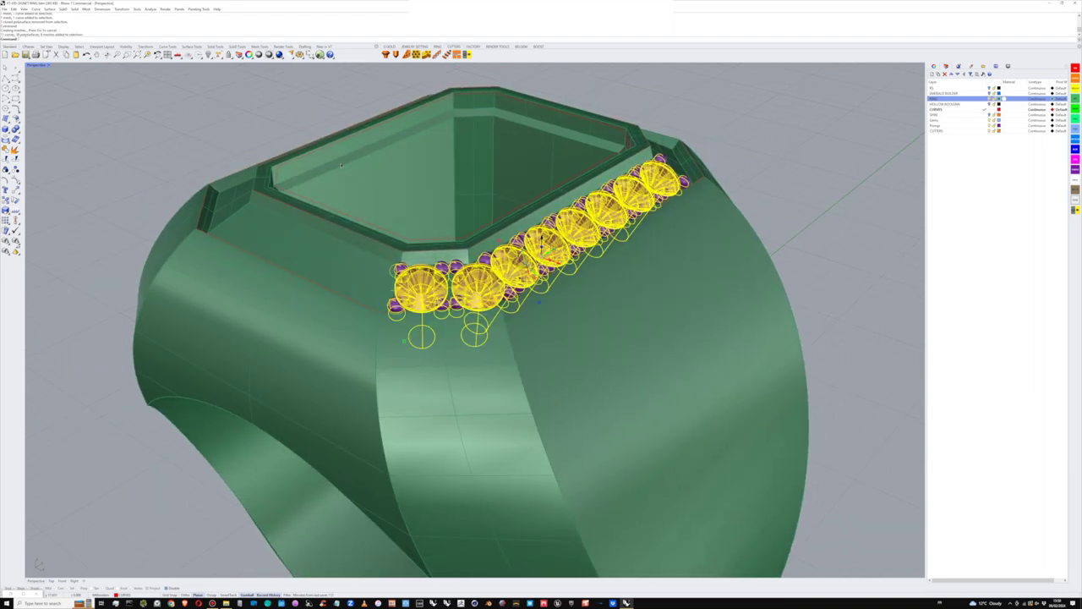
scroll(347, 173, down, 2)
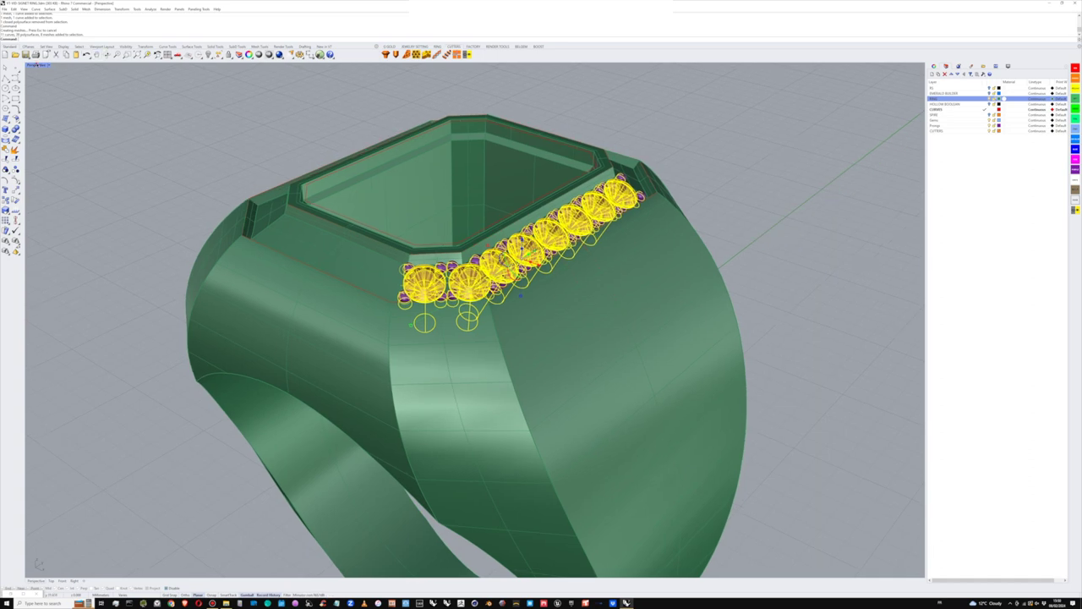
double_click(37, 65)
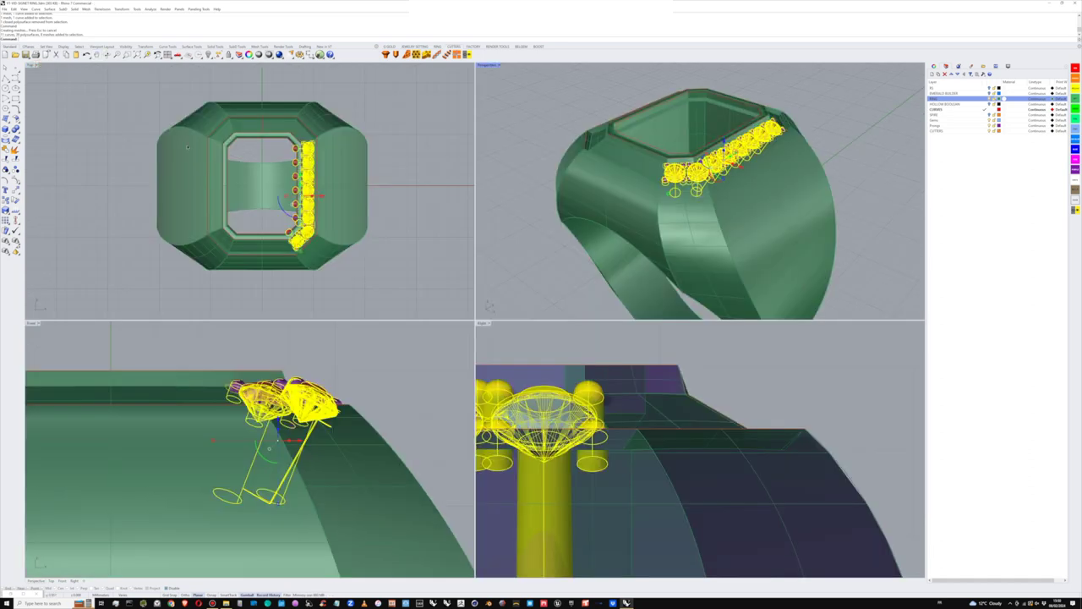
scroll(250, 190, up, 1)
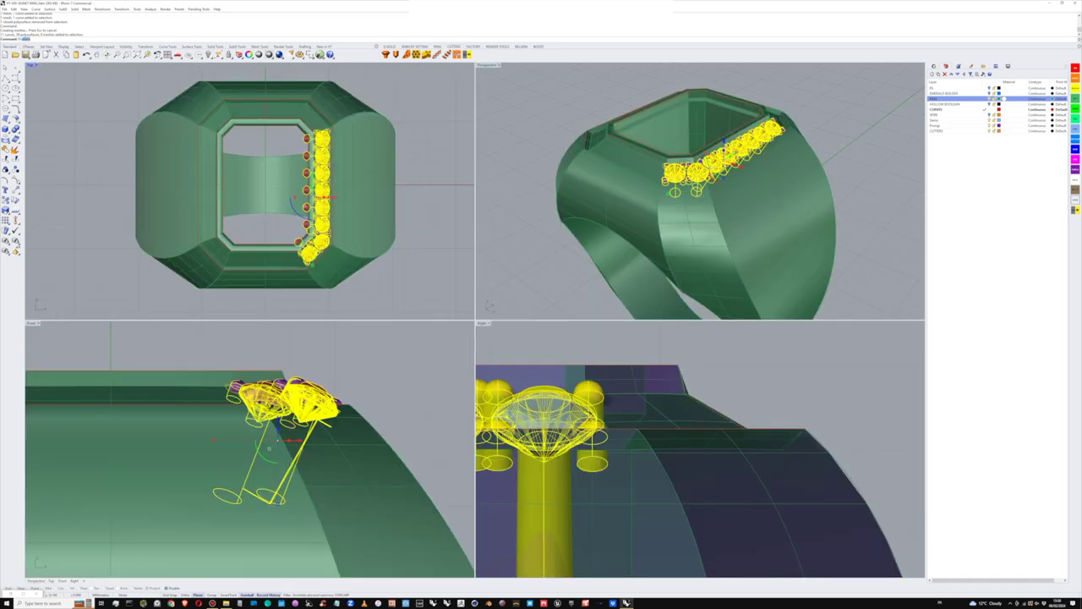
text(Pola)
click(29, 44)
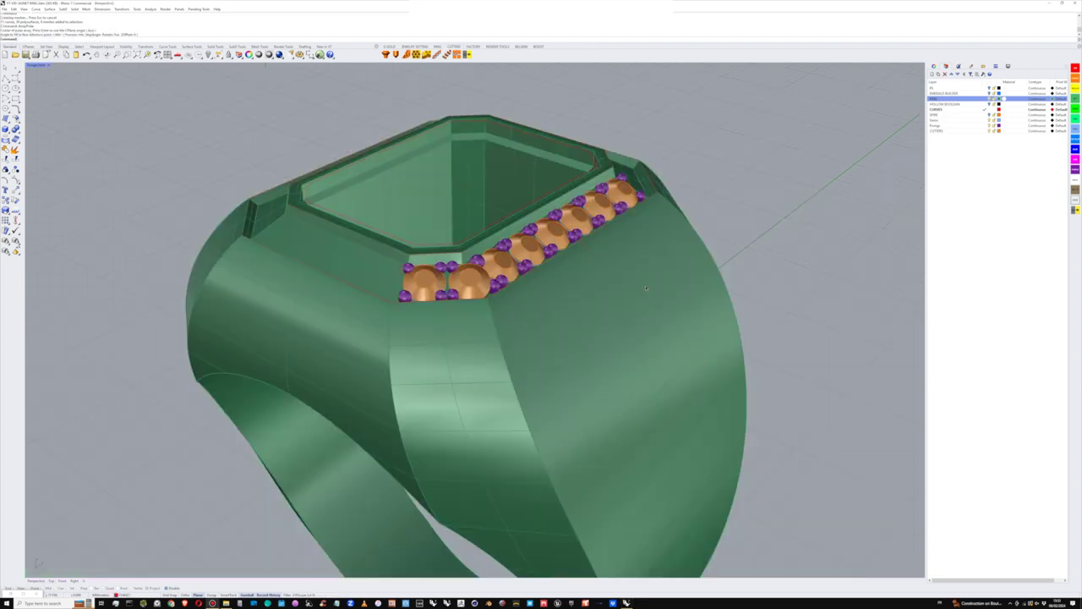
Step: Examine the empty bevel faces beyond the end of the gem row from several angles
right_drag(640, 287, 451, 322)
scroll(478, 309, up, 2)
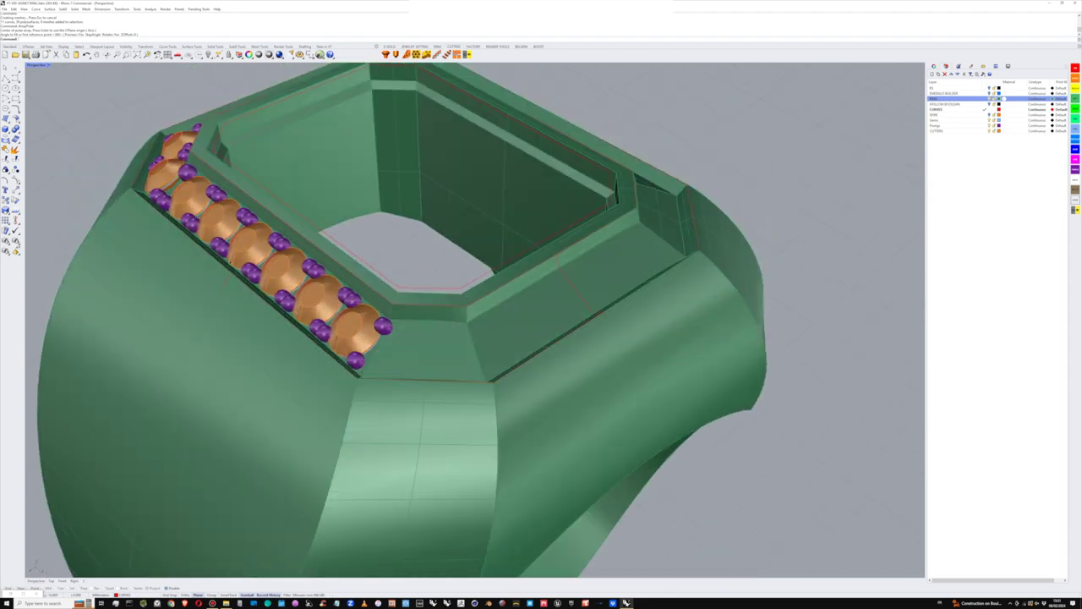
scroll(328, 251, down, 4)
right_drag(327, 231, 417, 255)
scroll(436, 237, down, 4)
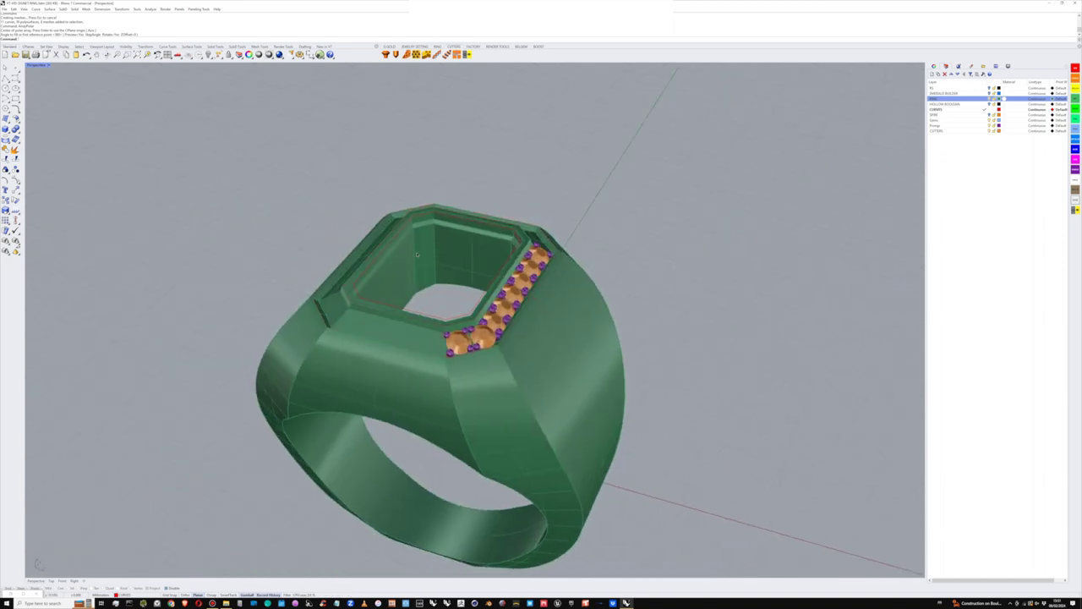
right_drag(321, 262, 472, 258)
right_drag(538, 272, 431, 254)
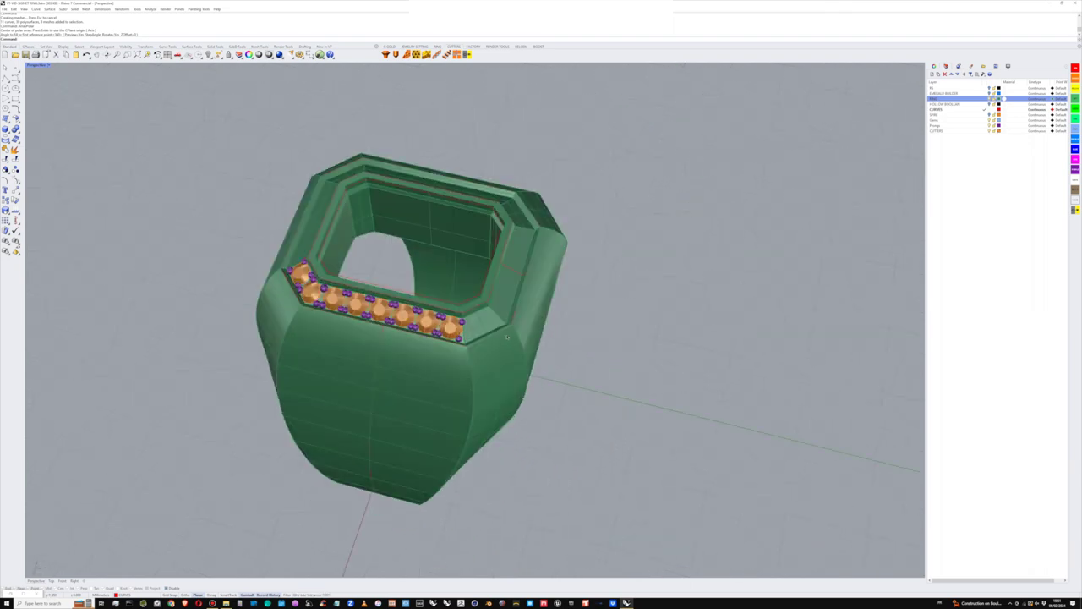
scroll(506, 306, up, 4)
shift+right_drag(476, 336, 435, 367)
scroll(439, 320, up, 2)
right_drag(439, 321, 462, 314)
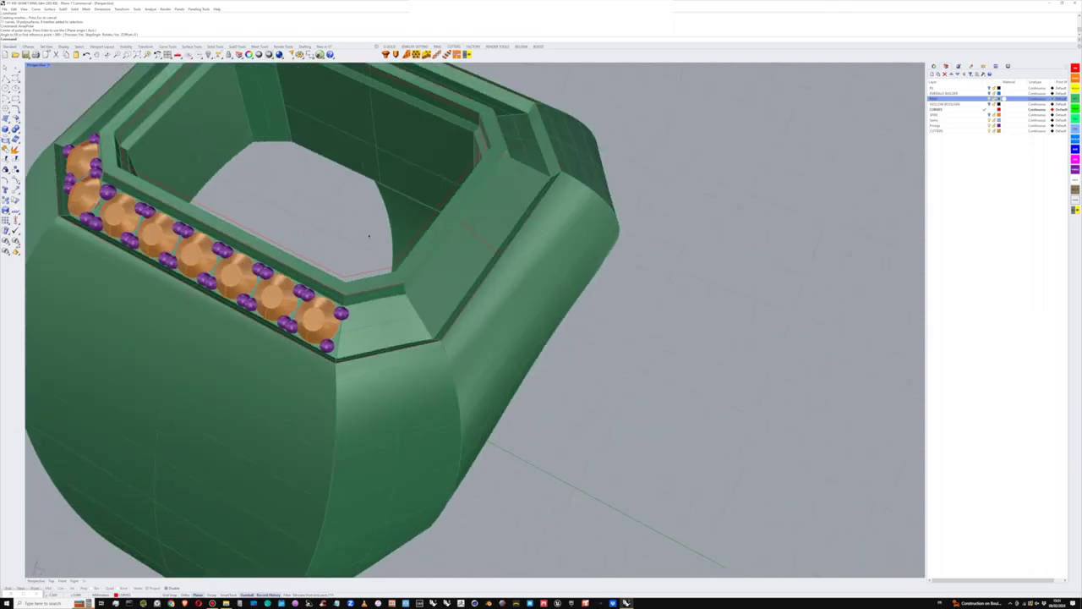
right_drag(369, 236, 410, 284)
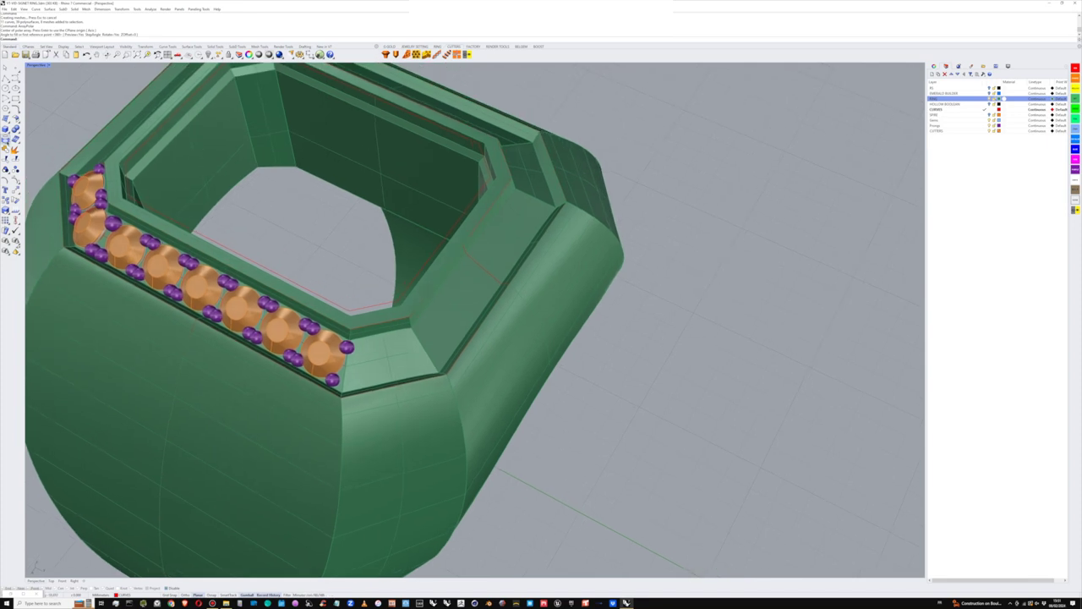
Step: Extract the lengthwise middle isocurve of the empty corner bevel face beside the last gem
click(8, 143)
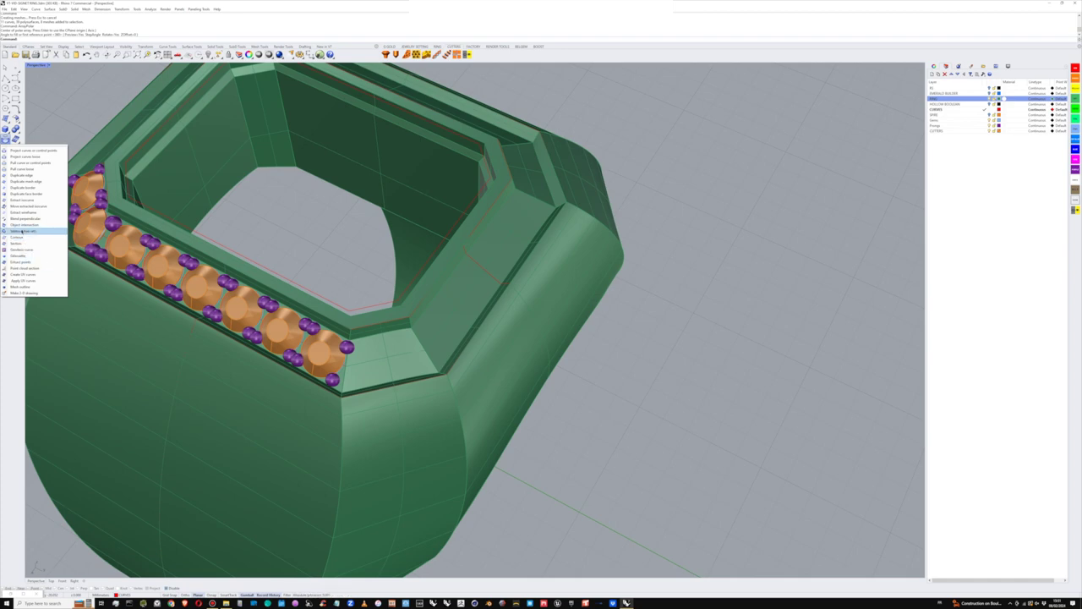
click(21, 200)
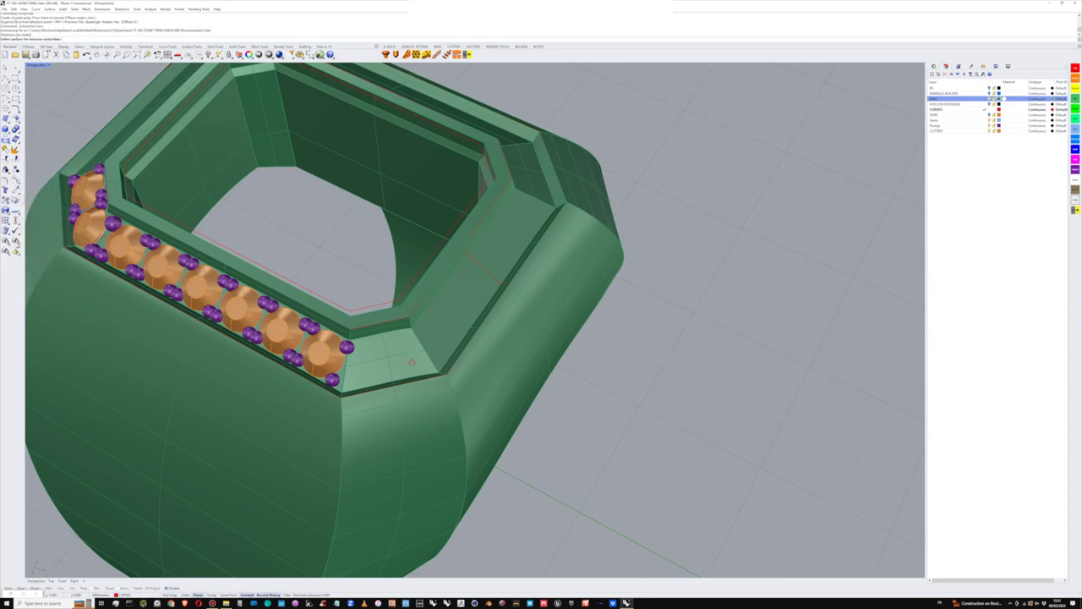
click(412, 362)
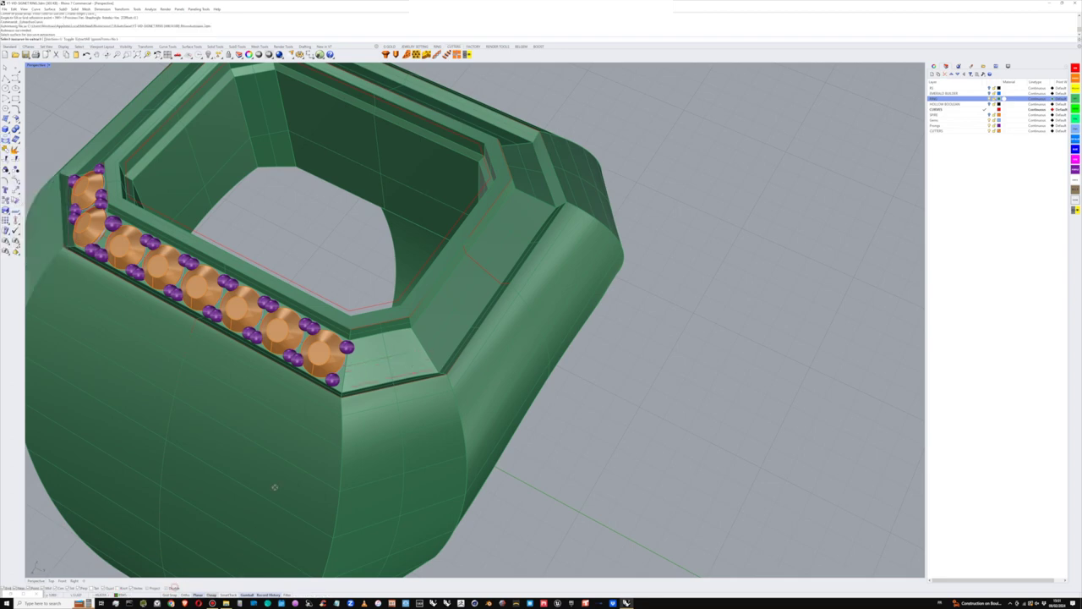
click(425, 350)
key(Return)
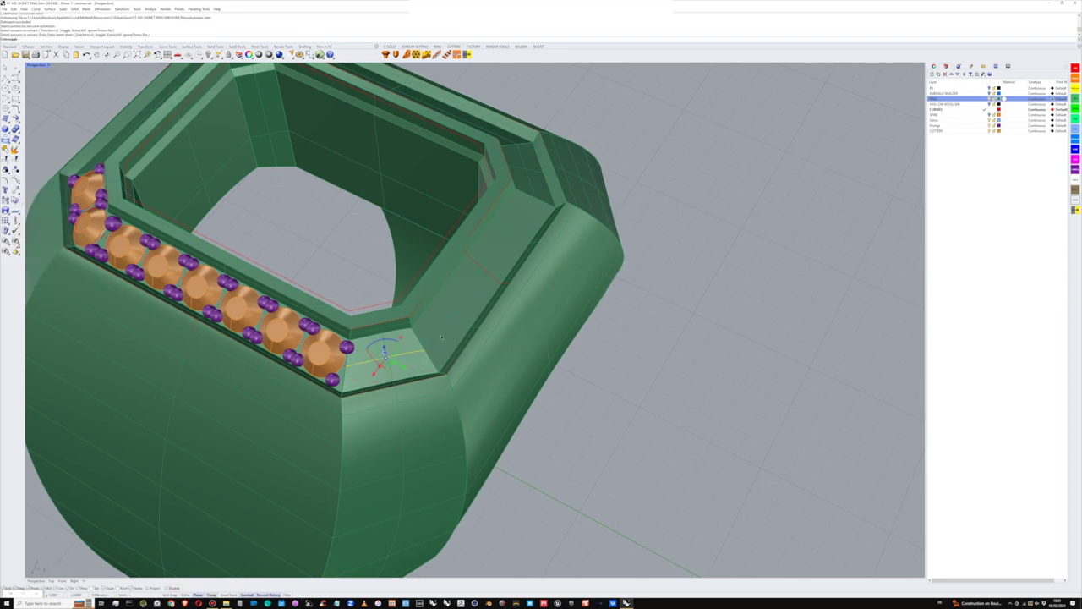
Step: Extract the lengthwise isocurve on the adjoining half of the short-side bevel, starting where the corner face's isocurve ends
right_click(441, 337)
click(437, 339)
click(426, 350)
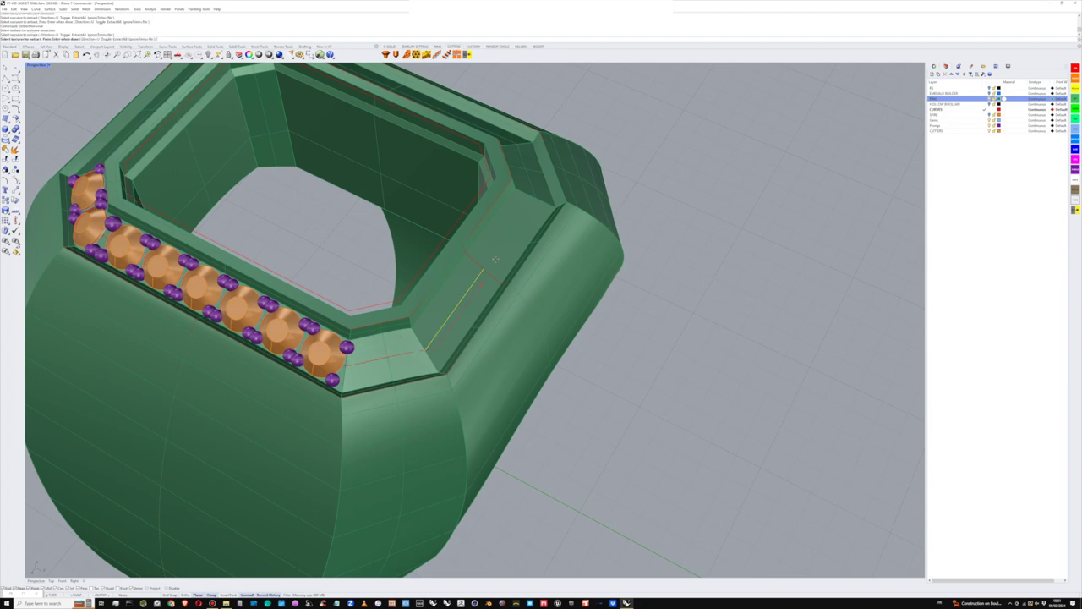
right_click(494, 257)
key(Return)
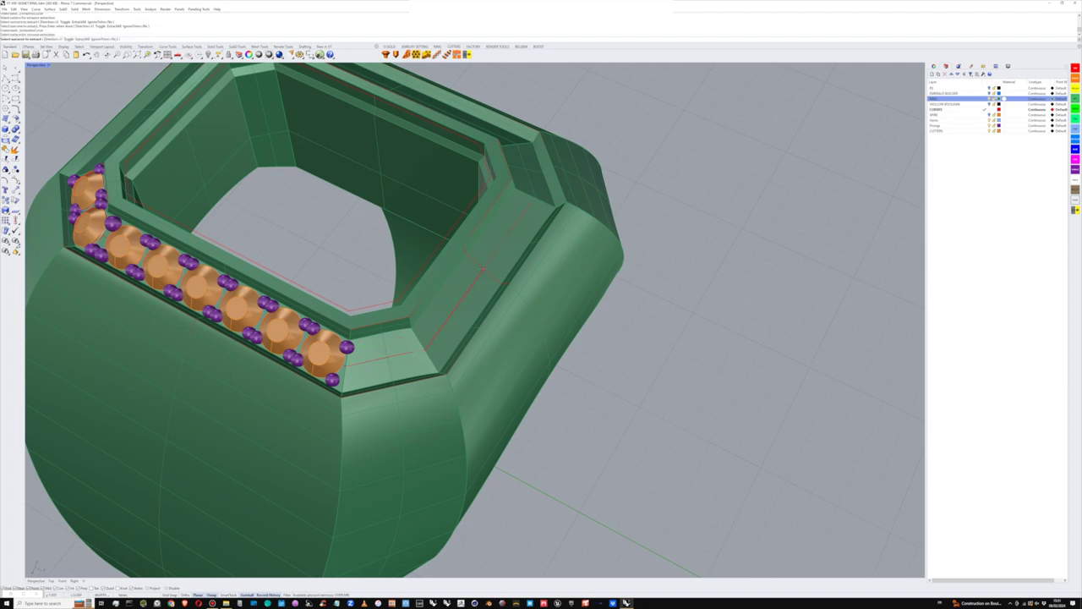
Step: Complete the isocurve extraction along the short-side bevel and join its curves with the corner face's isocurve into one open curve
click(484, 269)
key(Return)
shift+click(473, 284)
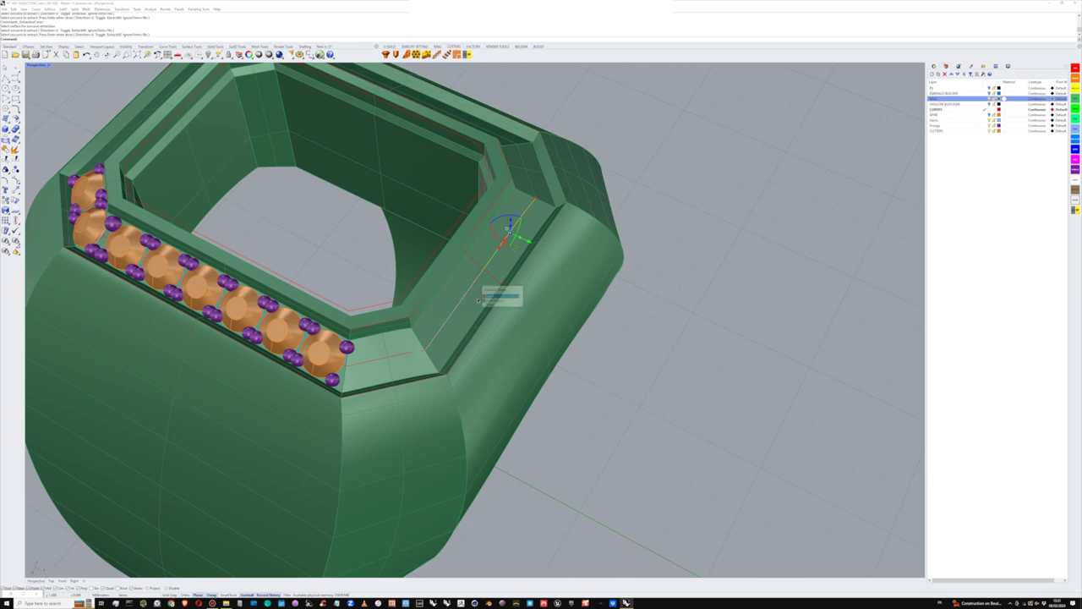
click(499, 295)
shift+click(398, 358)
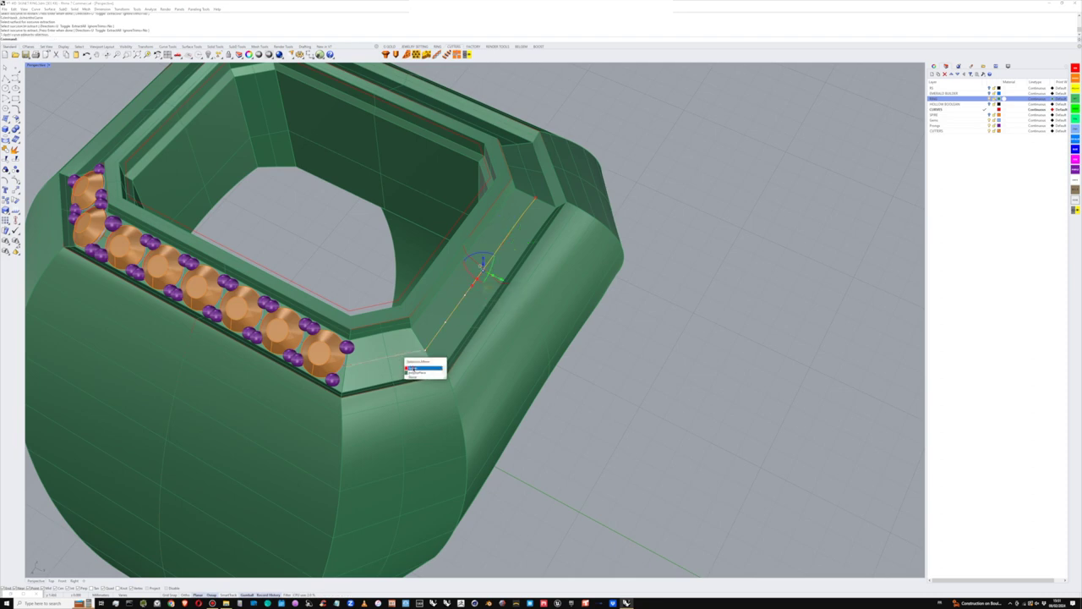
click(418, 368)
click(7, 151)
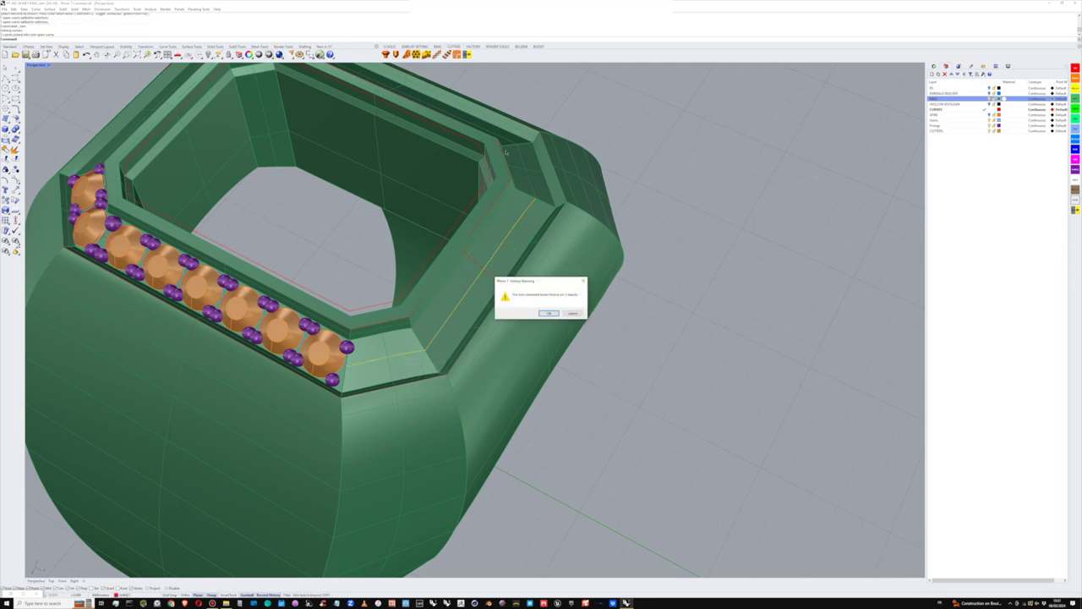
click(551, 313)
Step: Start Gems on Curve with the joined isocurve and orient the gems to the ring's surface
shift+right_drag(552, 313, 638, 312)
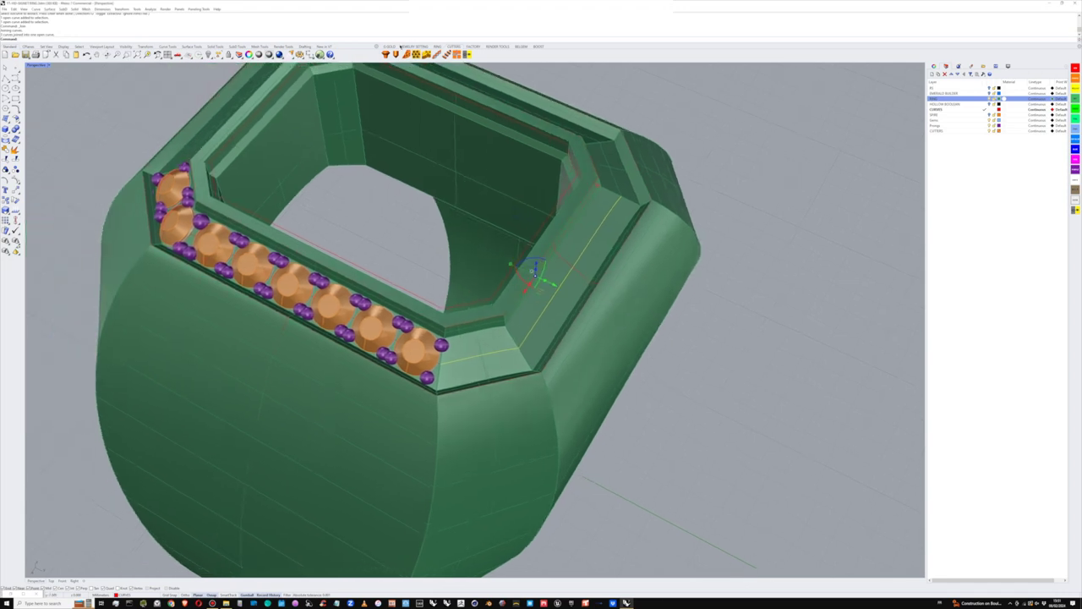
click(410, 47)
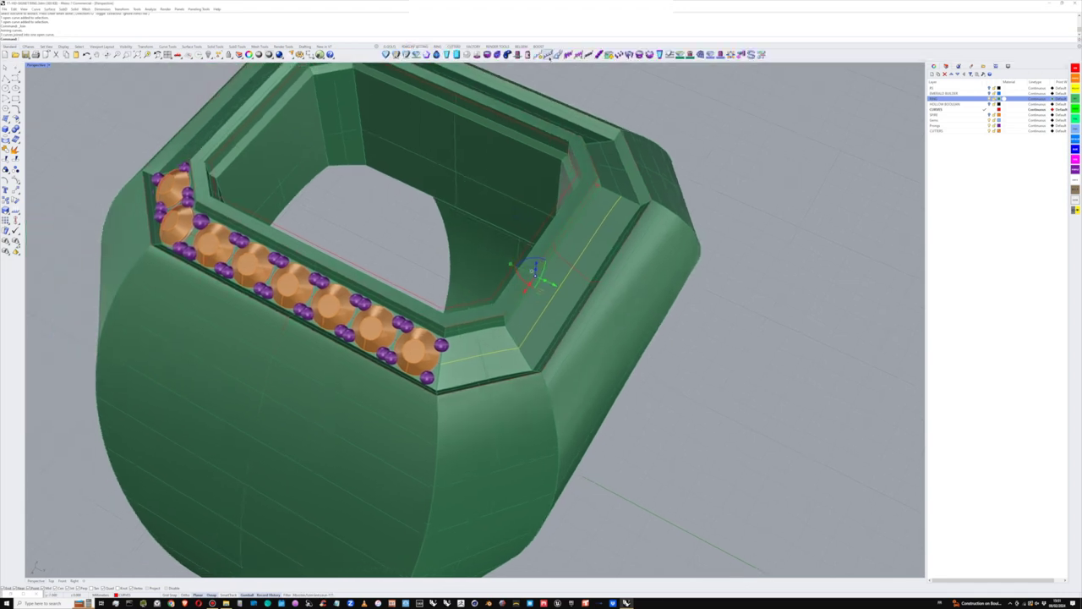
click(548, 55)
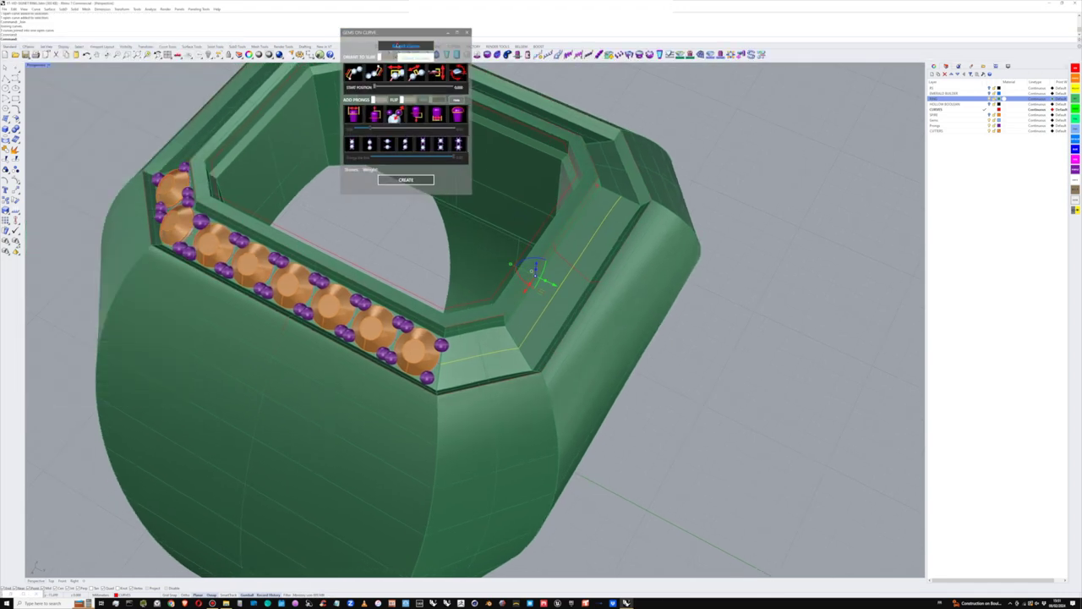
click(406, 47)
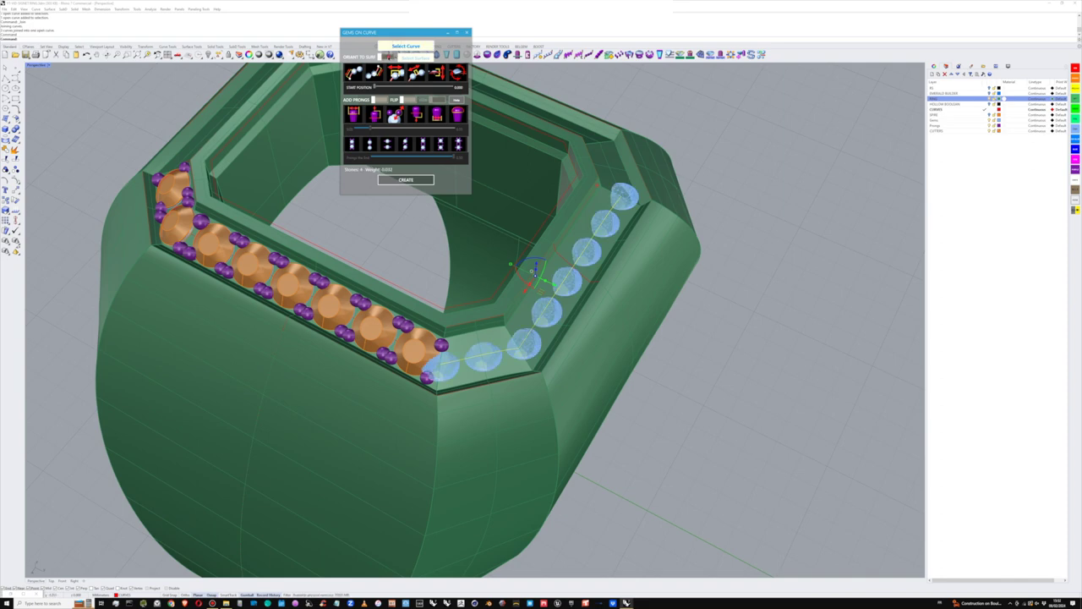
click(389, 58)
click(414, 59)
click(493, 339)
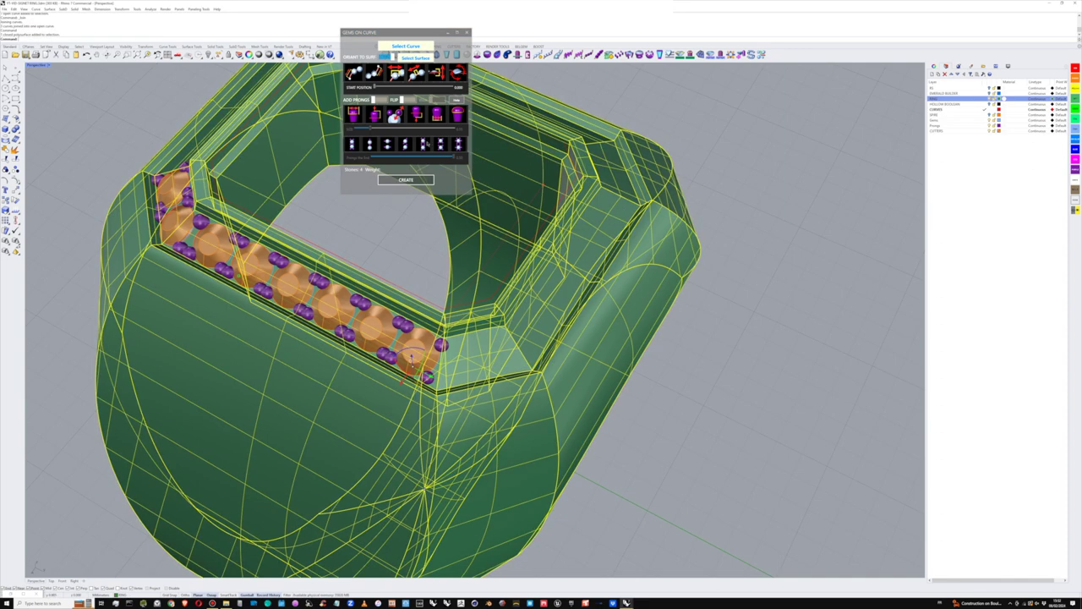
Step: Increase the gem size so the gems nearly fill the width of the bevel
drag(427, 37, 802, 115)
scroll(478, 344, up, 5)
right_drag(477, 344, 475, 317)
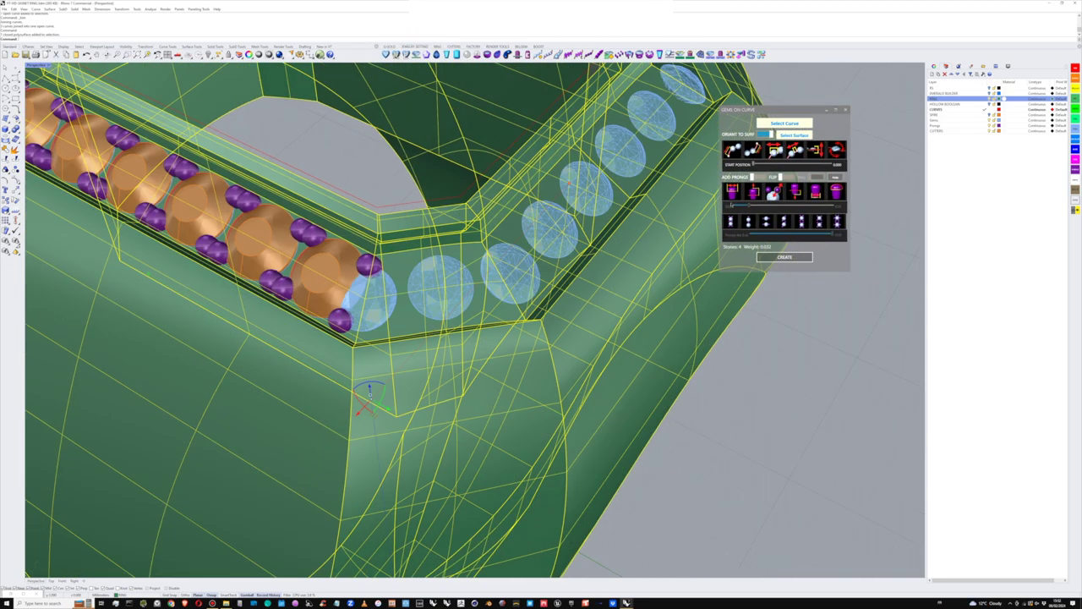
click(774, 151)
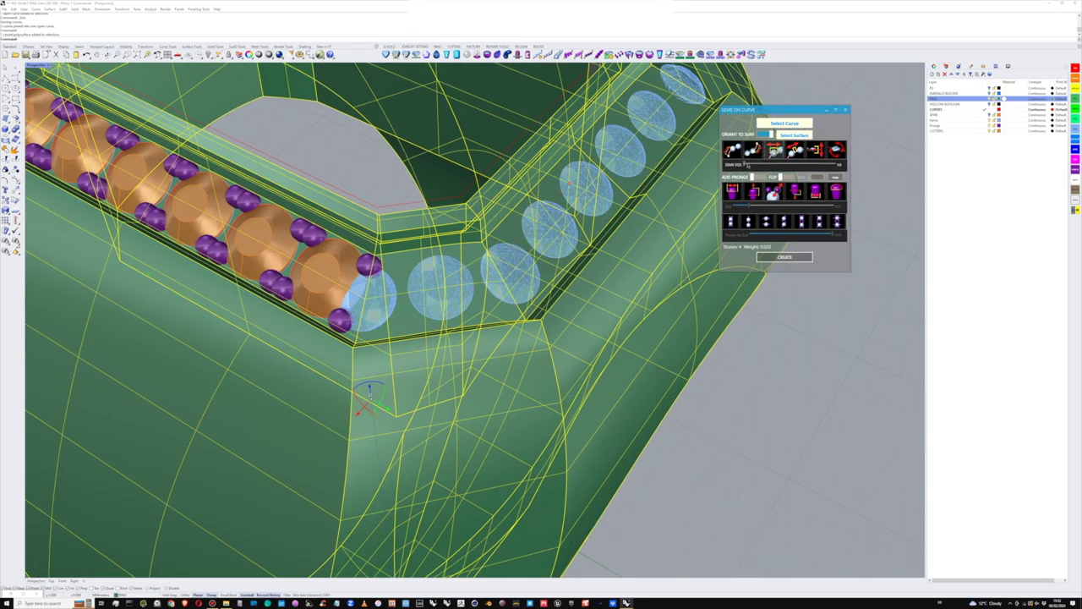
drag(748, 165, 751, 167)
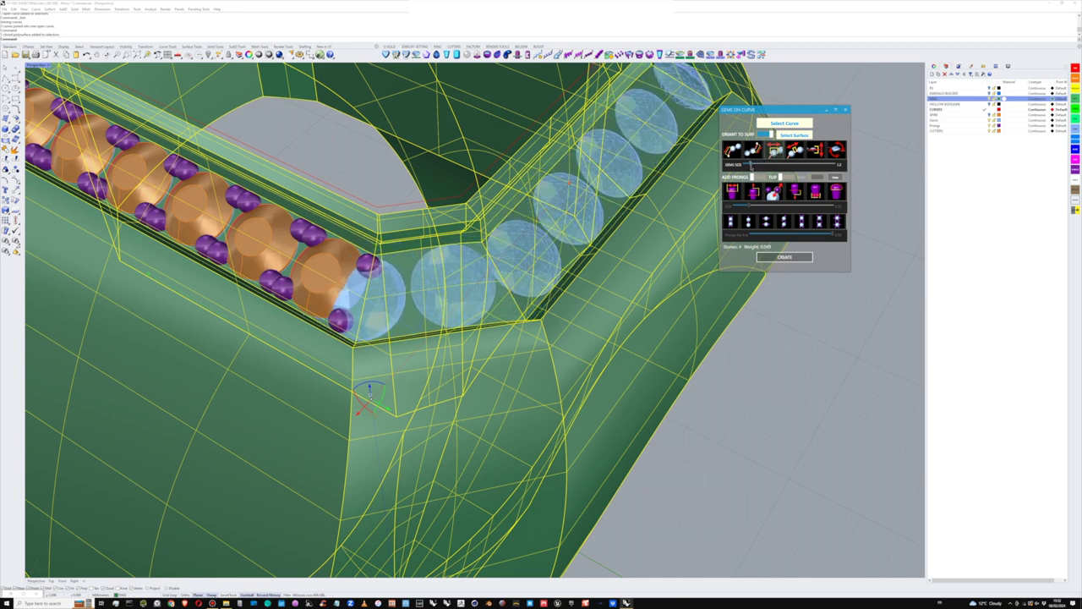
Step: Shift the gem row's start position along the curve to adjust the spacing from its first gem
click(731, 155)
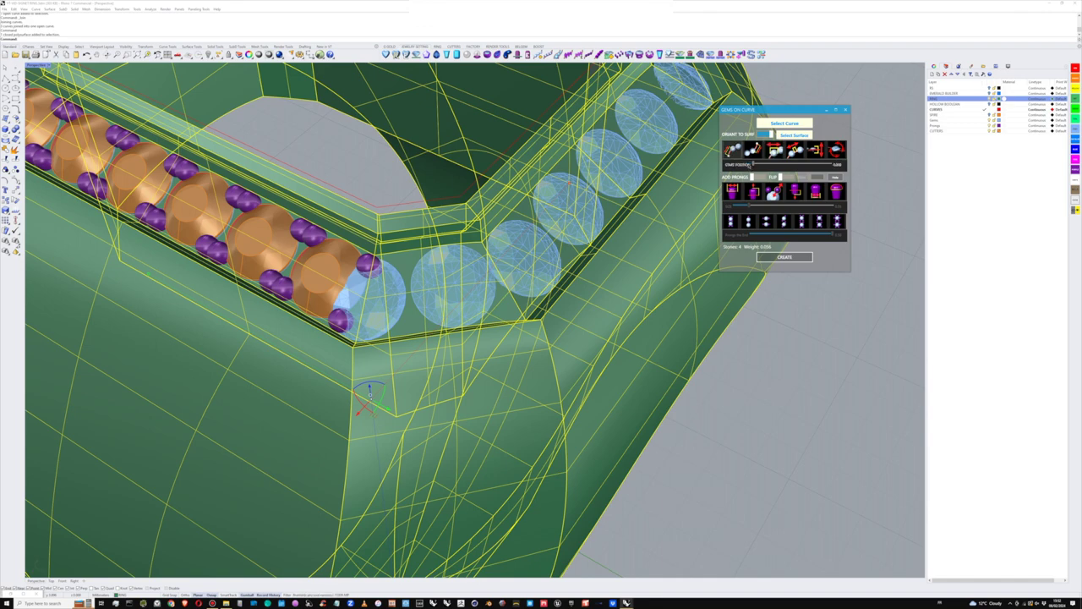
drag(752, 165, 755, 164)
right_drag(565, 253, 372, 296)
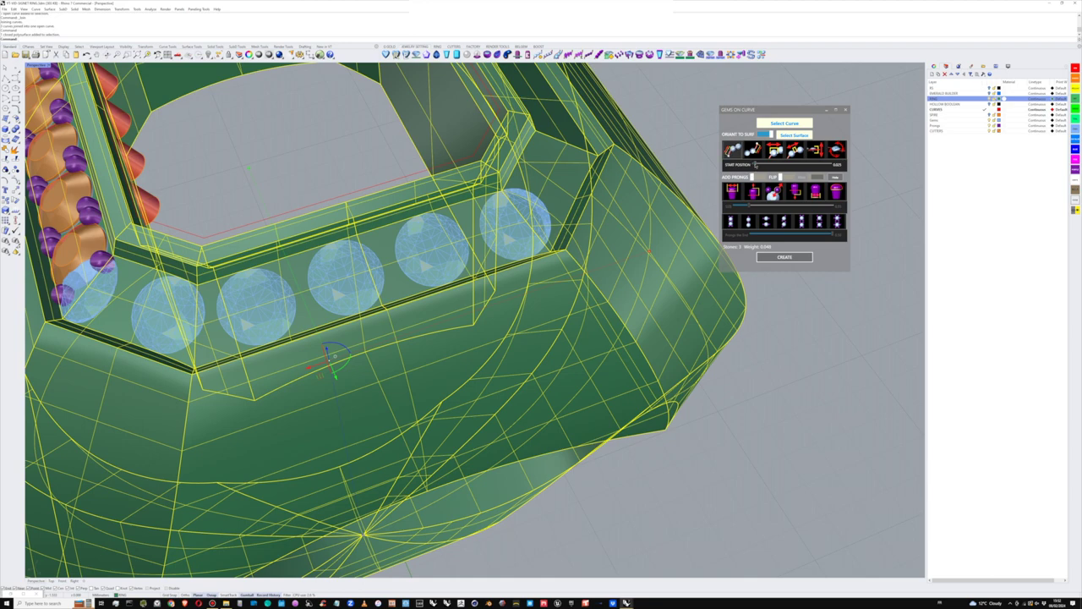
drag(755, 165, 761, 165)
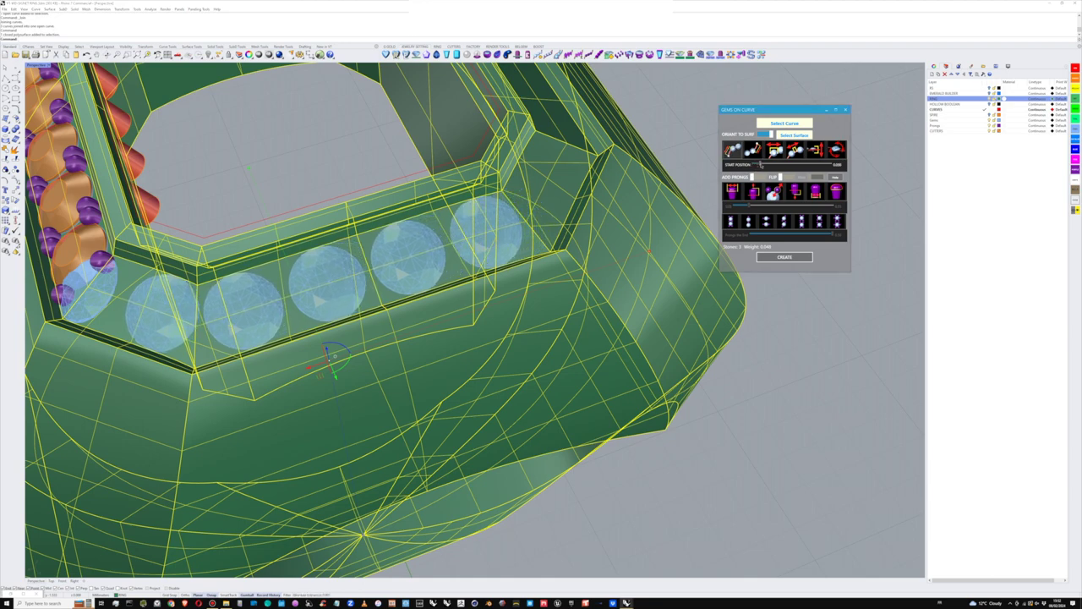
right_drag(712, 161, 734, 177)
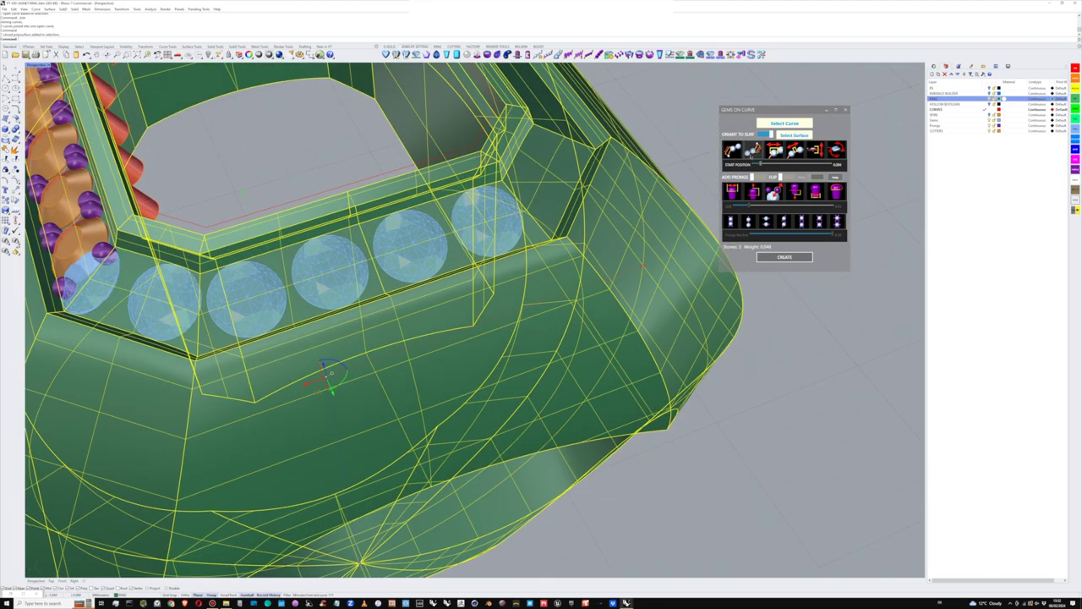
Step: Set the gem row's end position slightly before the end of the curve on the short-side bevel
click(753, 151)
click(828, 164)
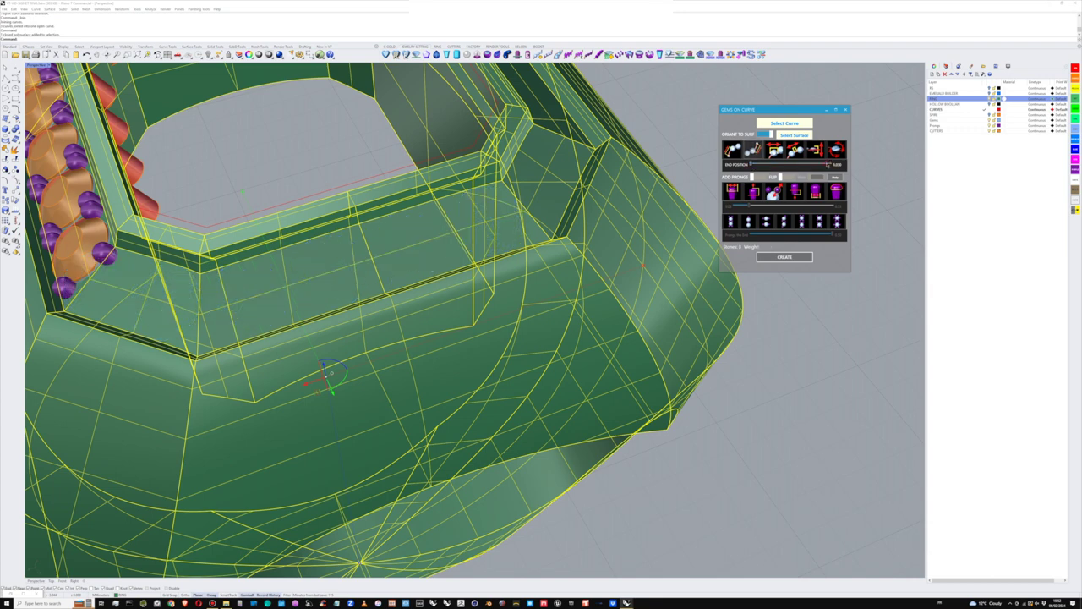
drag(752, 166, 825, 164)
right_drag(435, 319, 509, 314)
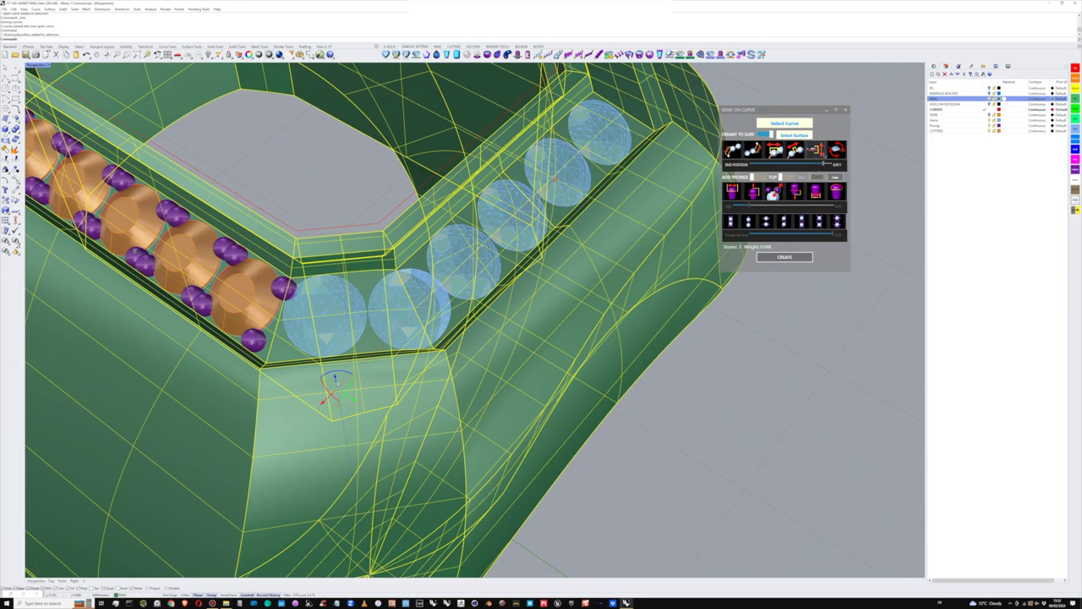
Step: Add prongs to the previewed gem row and reduce their size
click(756, 178)
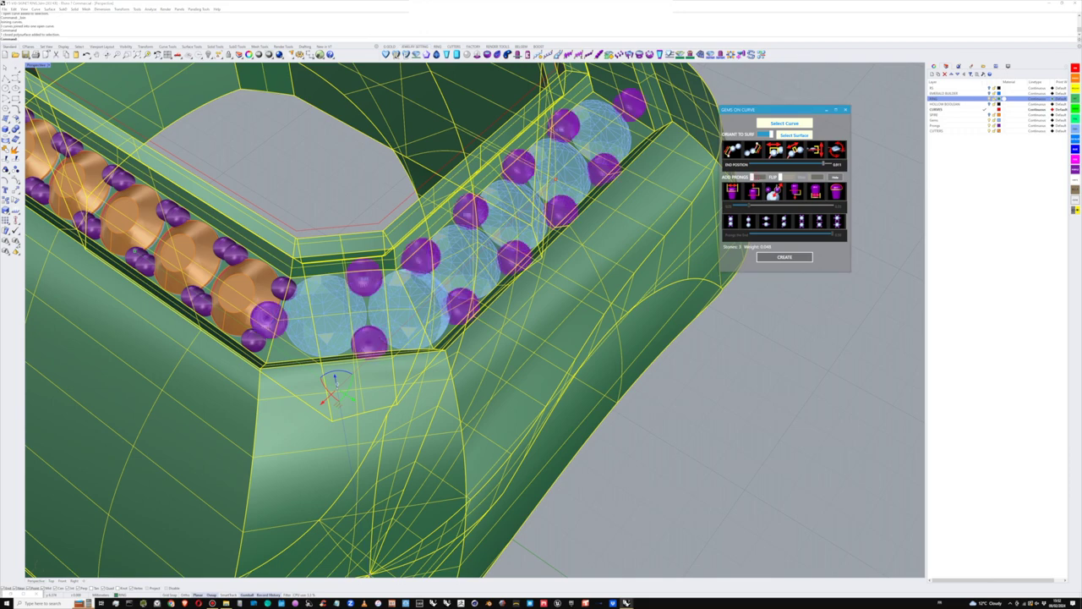
right_drag(528, 308, 525, 320)
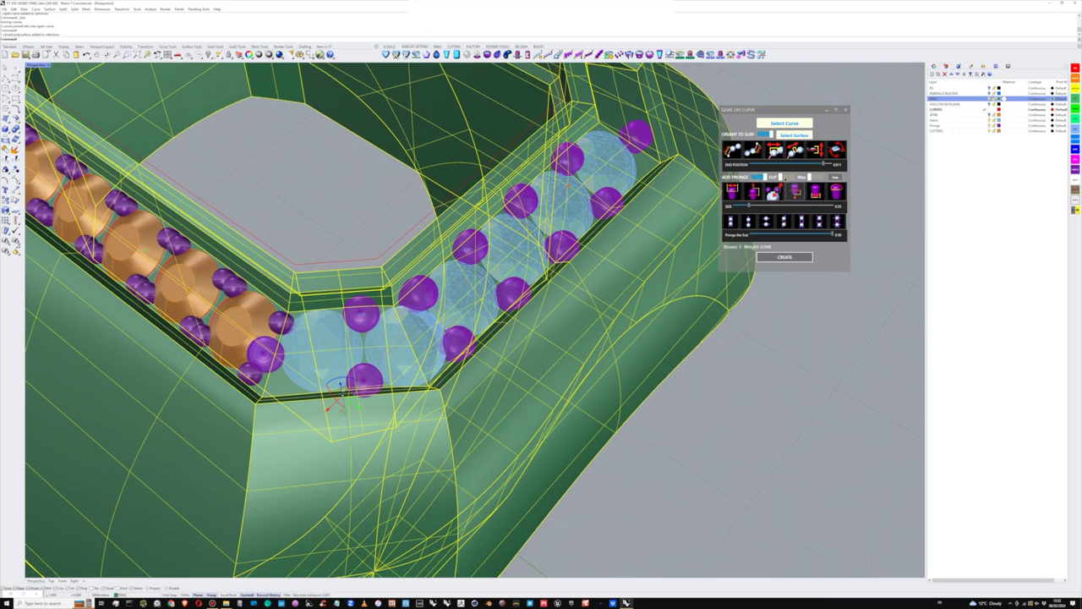
click(733, 193)
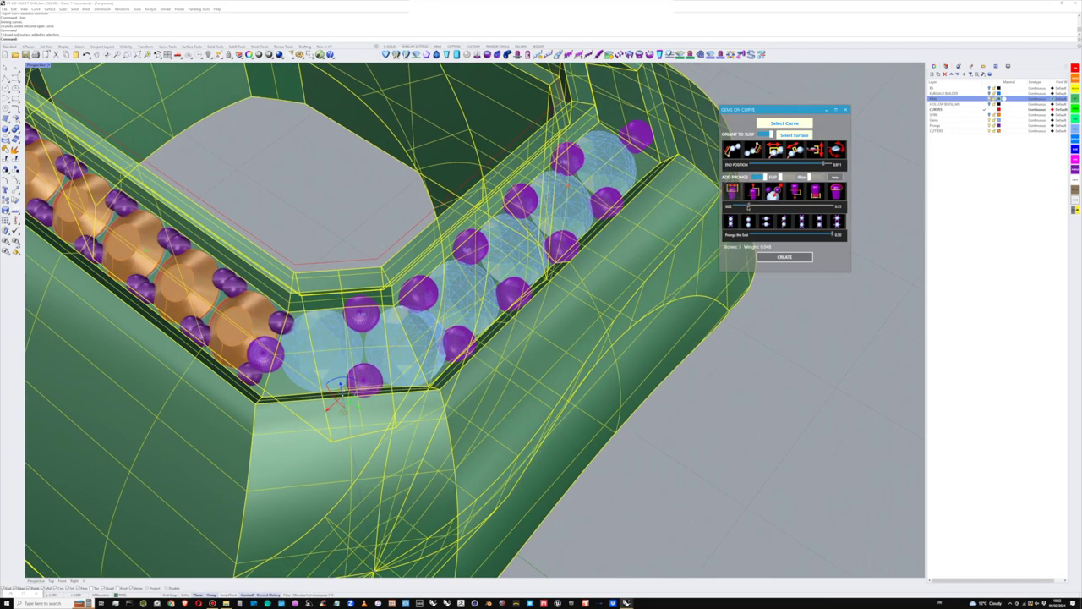
drag(749, 207, 741, 207)
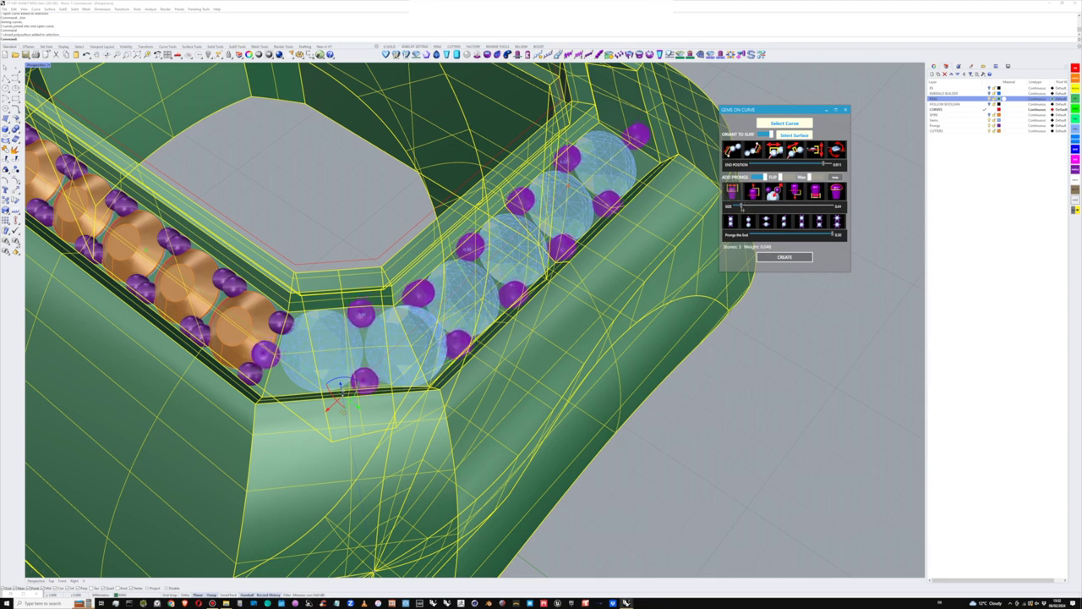
right_drag(575, 312, 598, 312)
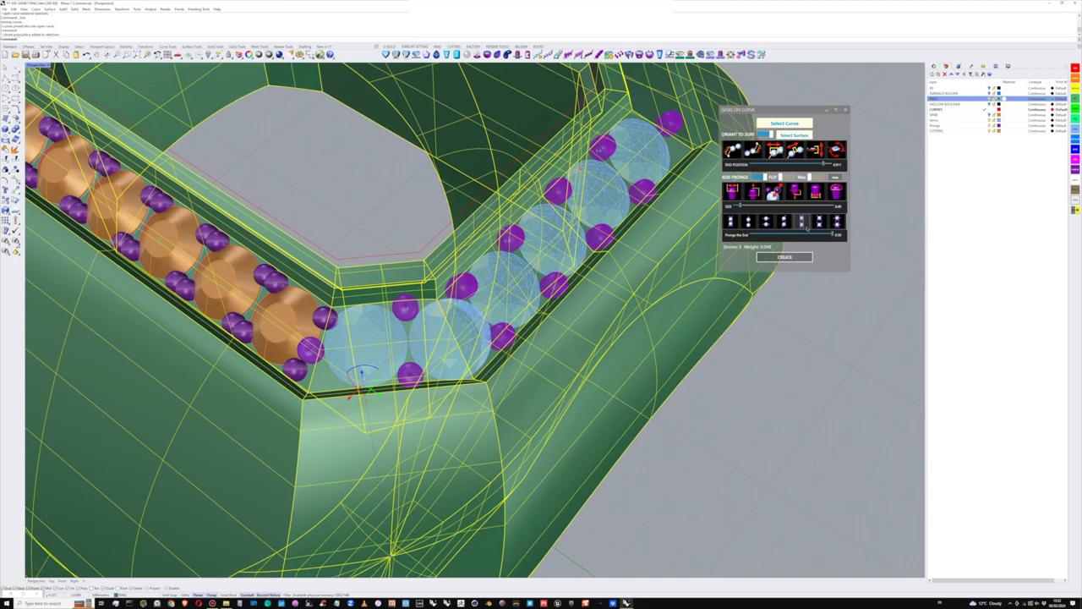
Step: Switch the prongs to a layout with pairs between neighbouring gems and increase their offset
click(819, 221)
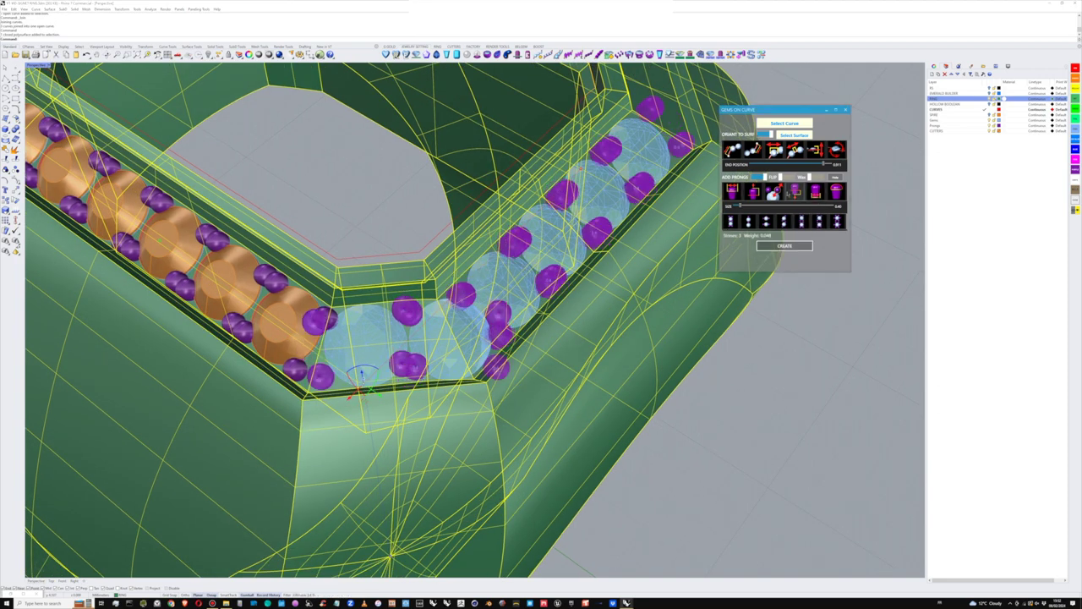
click(818, 222)
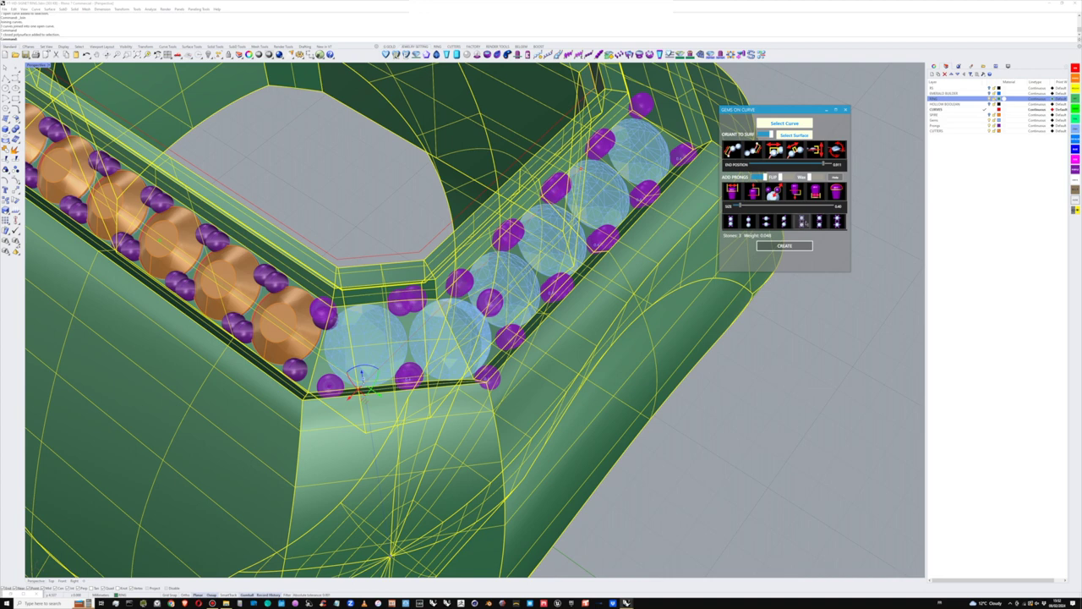
click(801, 222)
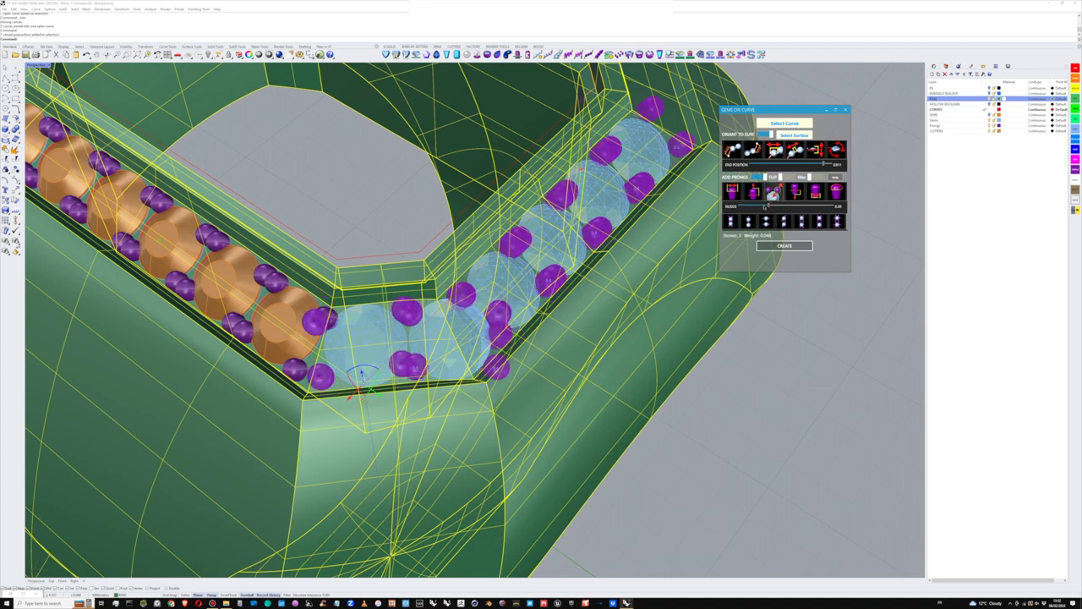
drag(766, 207, 837, 210)
right_drag(610, 280, 706, 228)
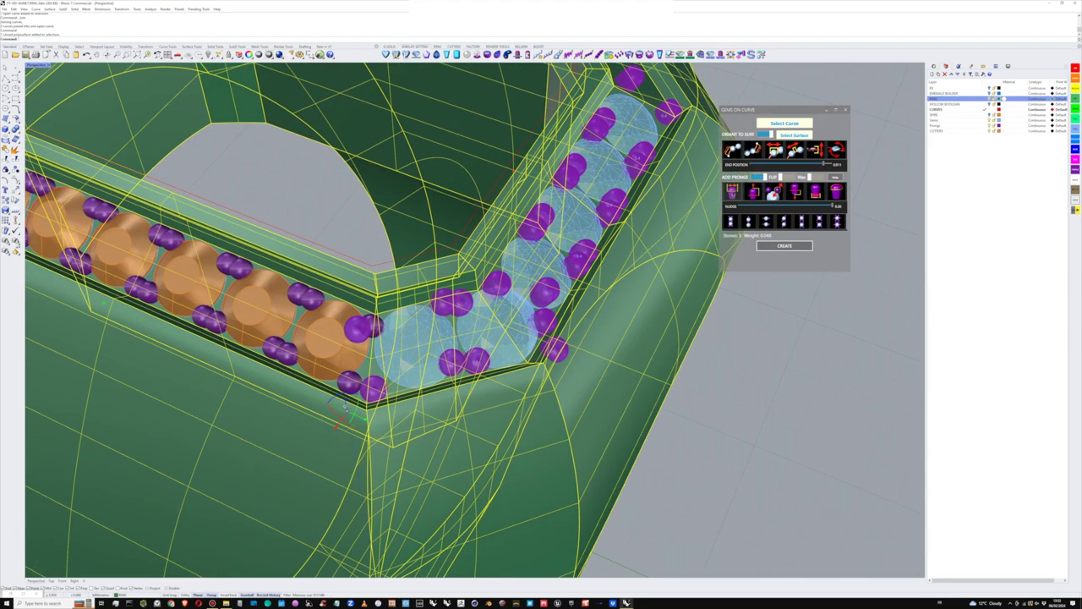
Step: Reduce the prong size slightly, create the gems and prongs, and close the Gems on Curve tool
click(733, 193)
drag(740, 208, 739, 208)
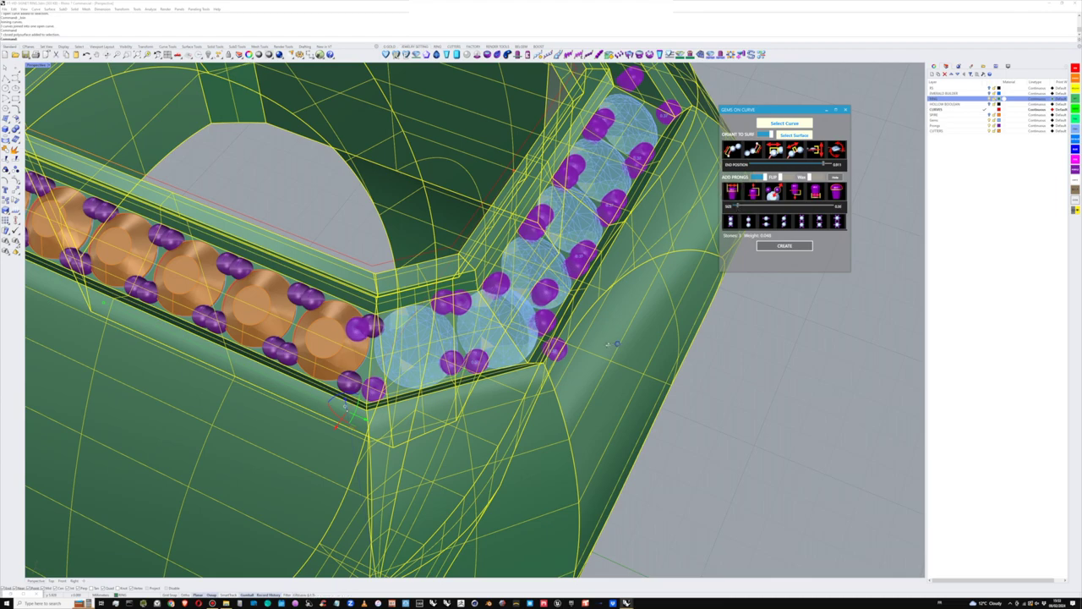
right_drag(618, 343, 668, 338)
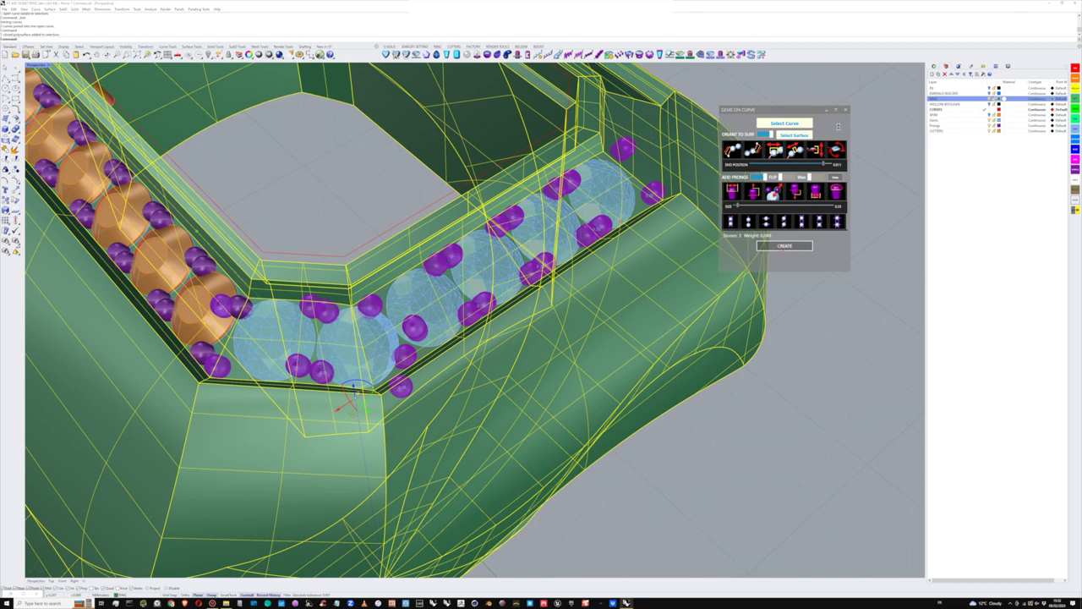
click(845, 110)
Step: Disable object snaps and lower the new prong group slightly into the bevel
right_drag(568, 355, 620, 287)
click(538, 175)
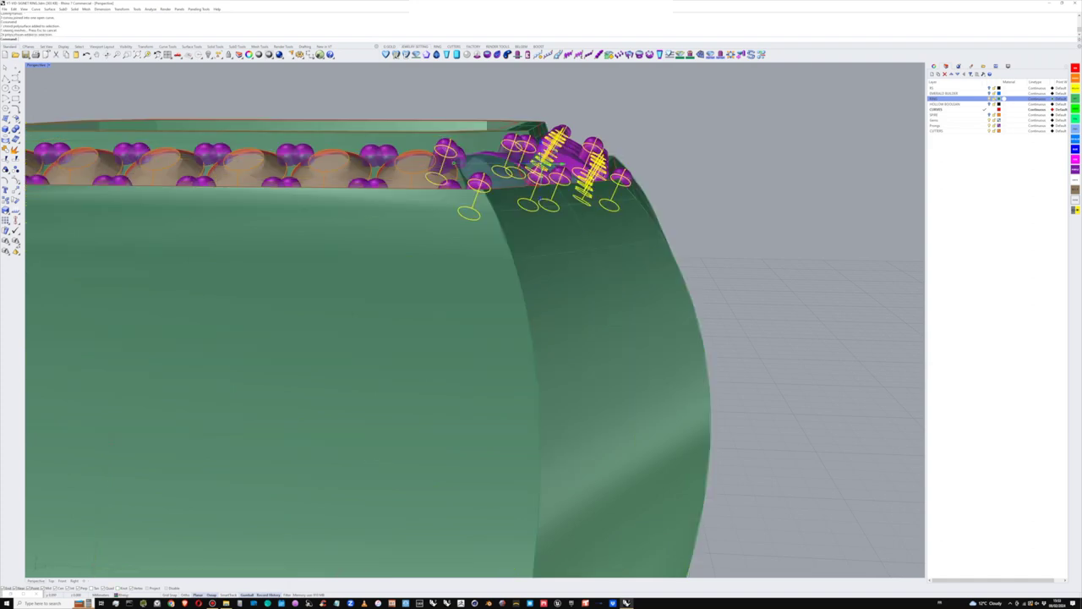
scroll(546, 166, up, 3)
mouse_move(538, 147)
mouse_down()
mouse_move(539, 121)
mouse_move(538, 142)
mouse_up()
key(ctrl+z)
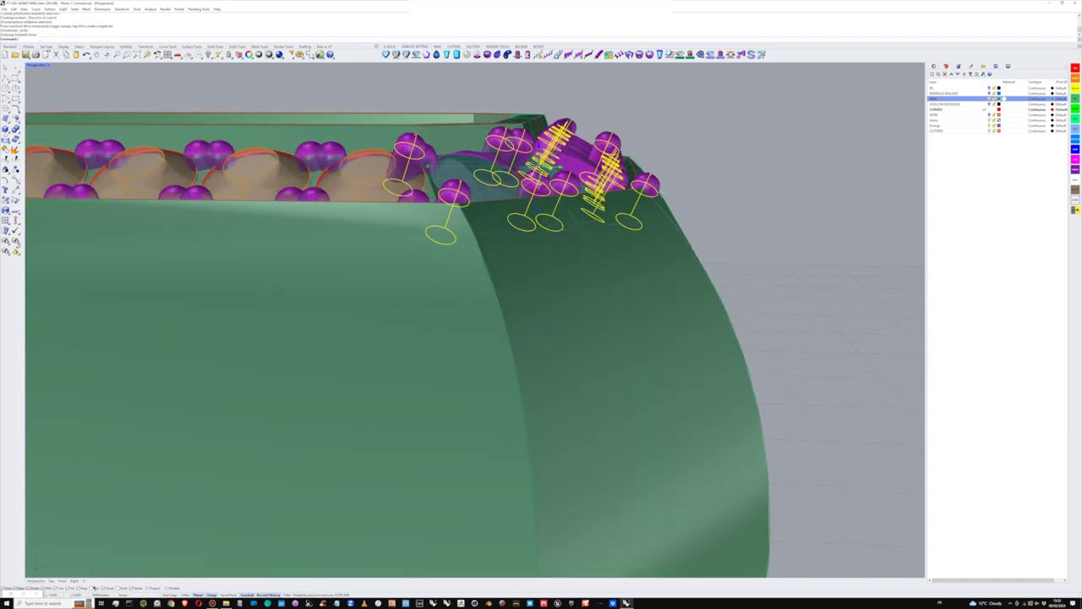
click(167, 587)
mouse_move(539, 146)
mouse_down()
mouse_move(540, 125)
mouse_move(538, 156)
mouse_up()
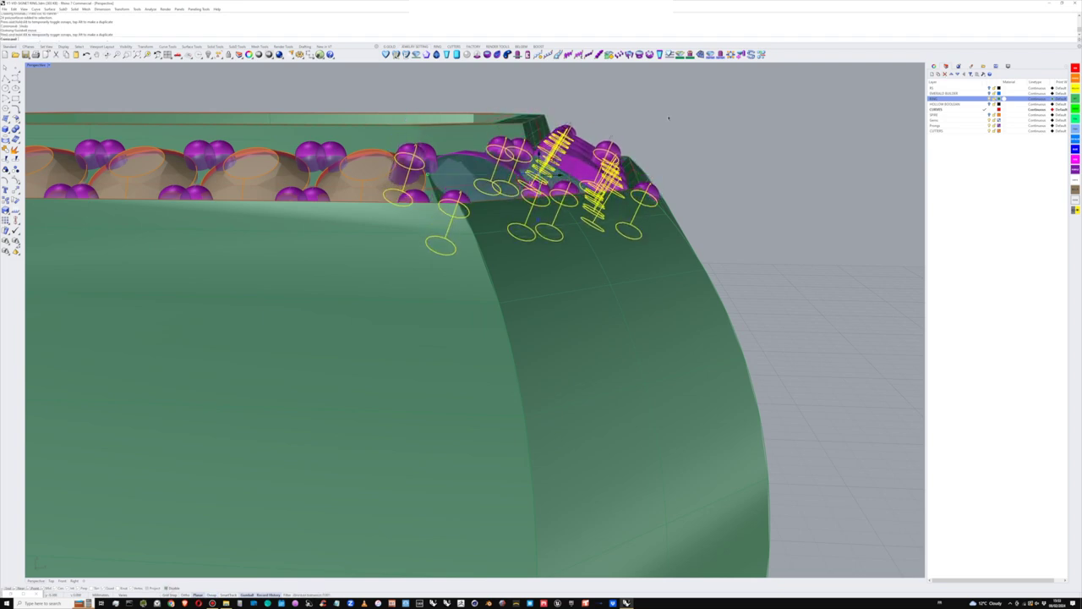
key(Escape)
Step: Ungroup the new prongs on the corner and short-side bevel
right_drag(622, 135, 597, 230)
scroll(583, 245, down, 4)
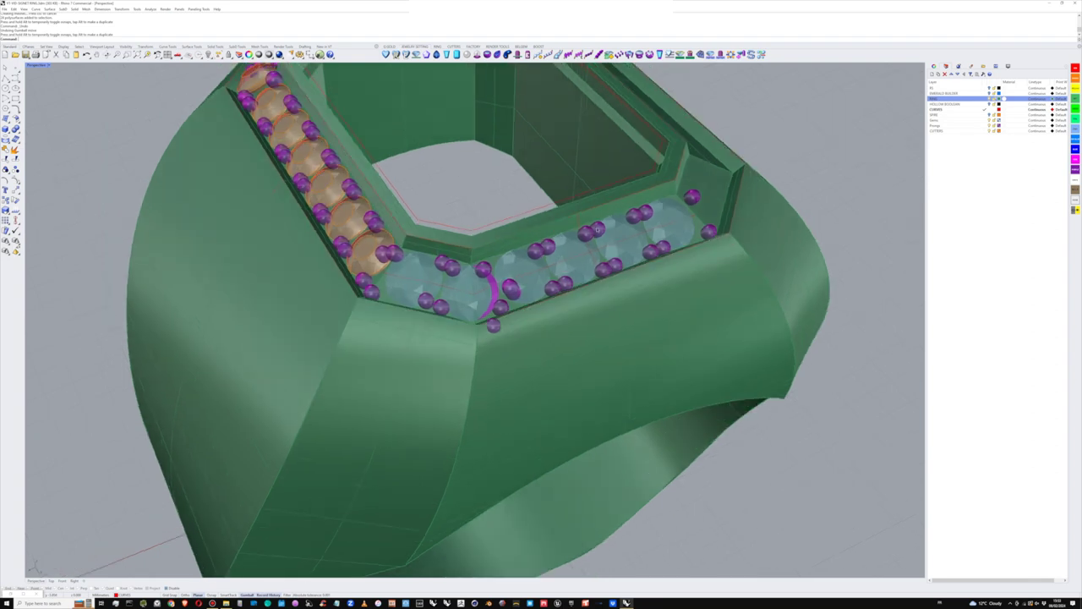
click(598, 232)
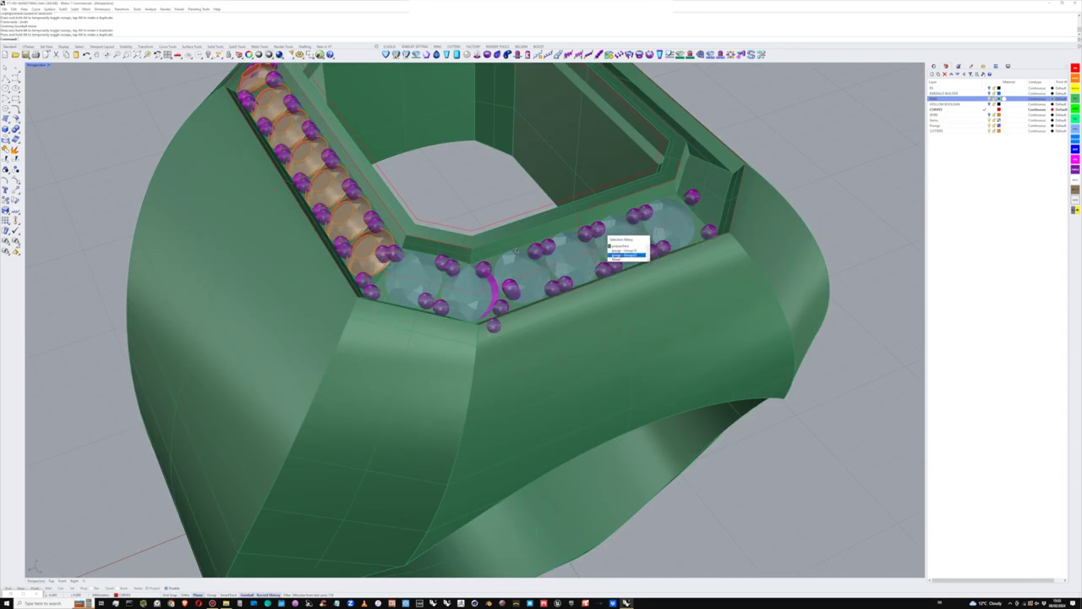
click(627, 254)
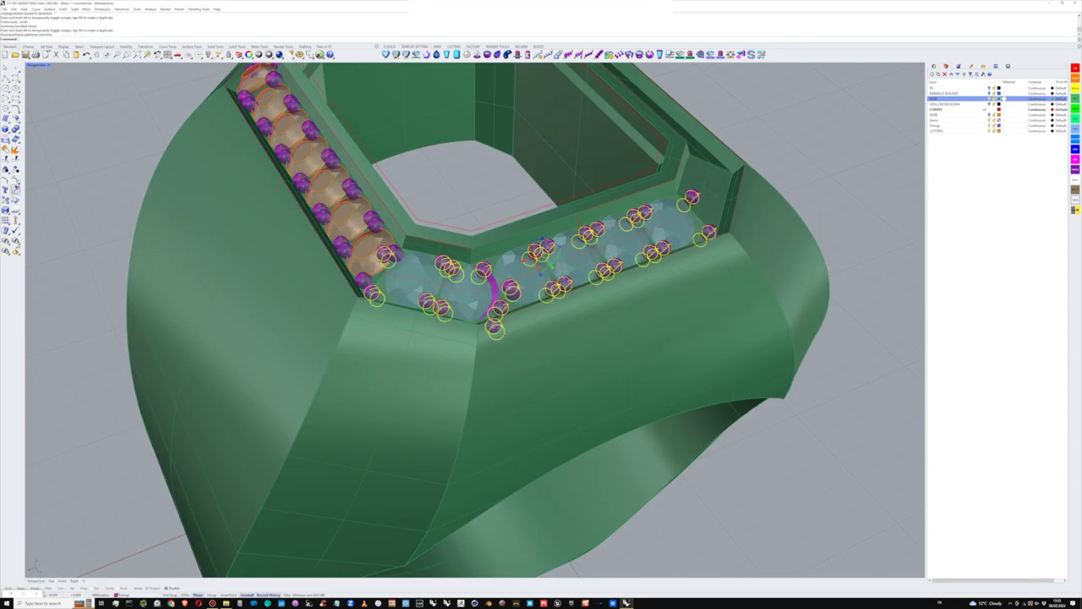
click(16, 178)
click(16, 171)
scroll(526, 273, up, 5)
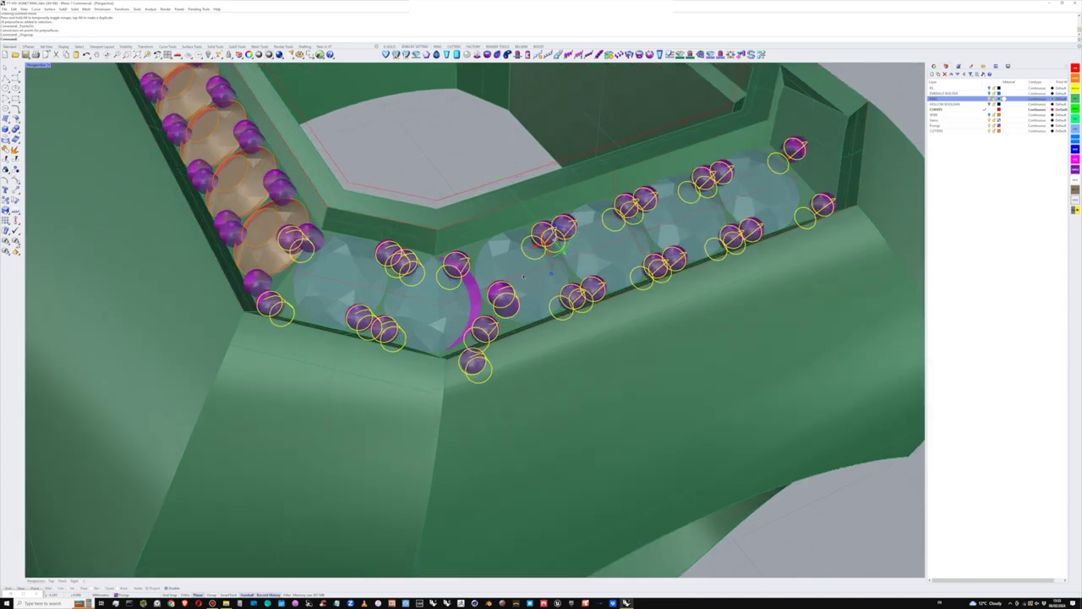
Step: Delete the extra prong overlapping the first gem on the short-side bevel beside the corner
shift+right_drag(524, 278, 474, 273)
click(450, 297)
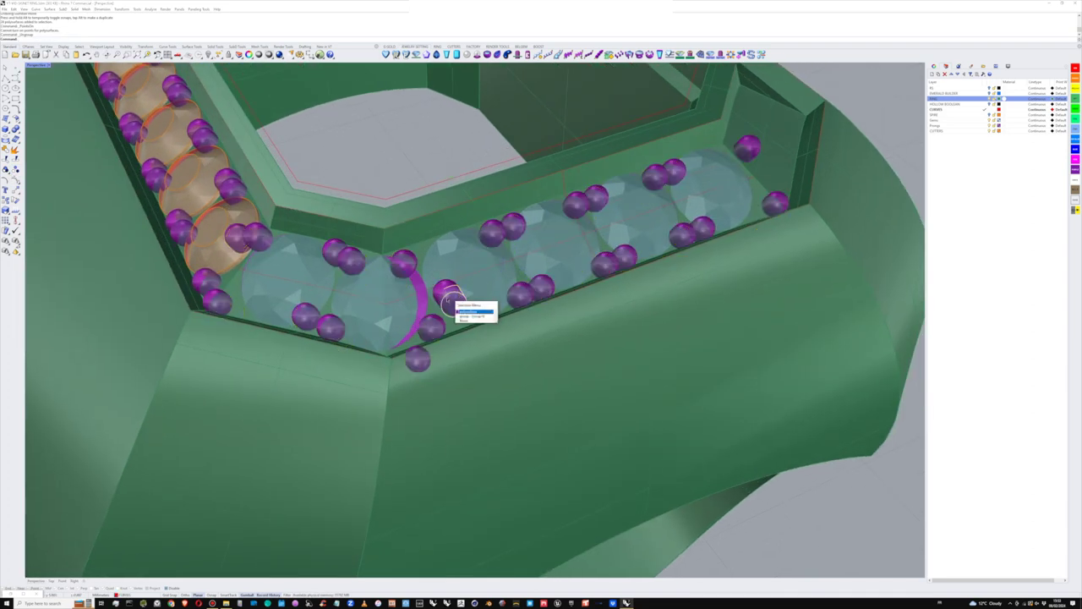
click(471, 310)
key(Delete)
Step: Make the display colours of the Prongs, Gems and Cutters layers fully opaque
click(998, 125)
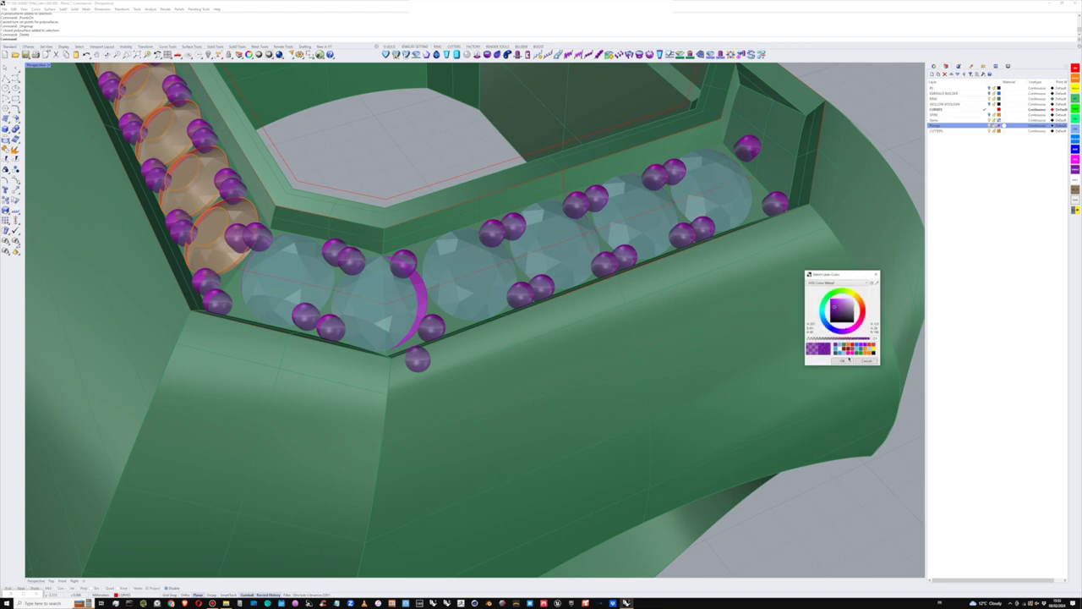
click(848, 361)
click(998, 120)
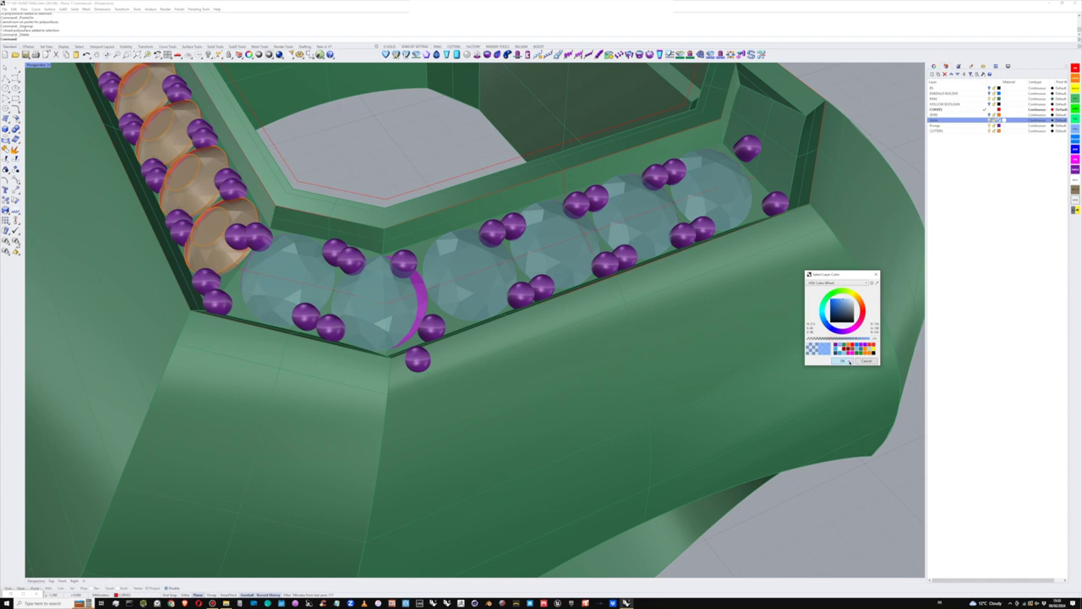
click(847, 361)
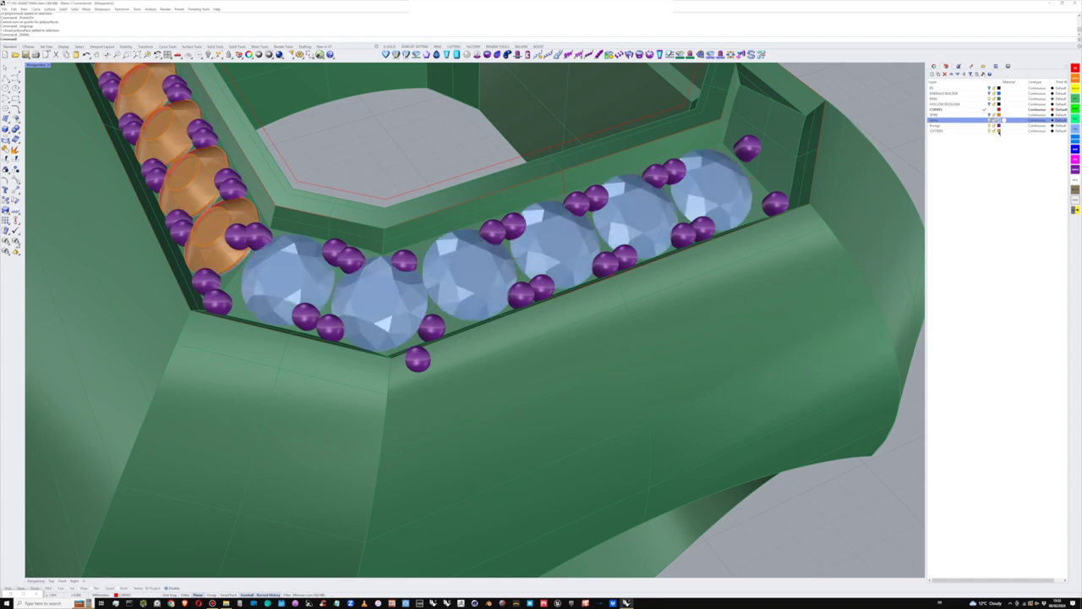
click(1000, 131)
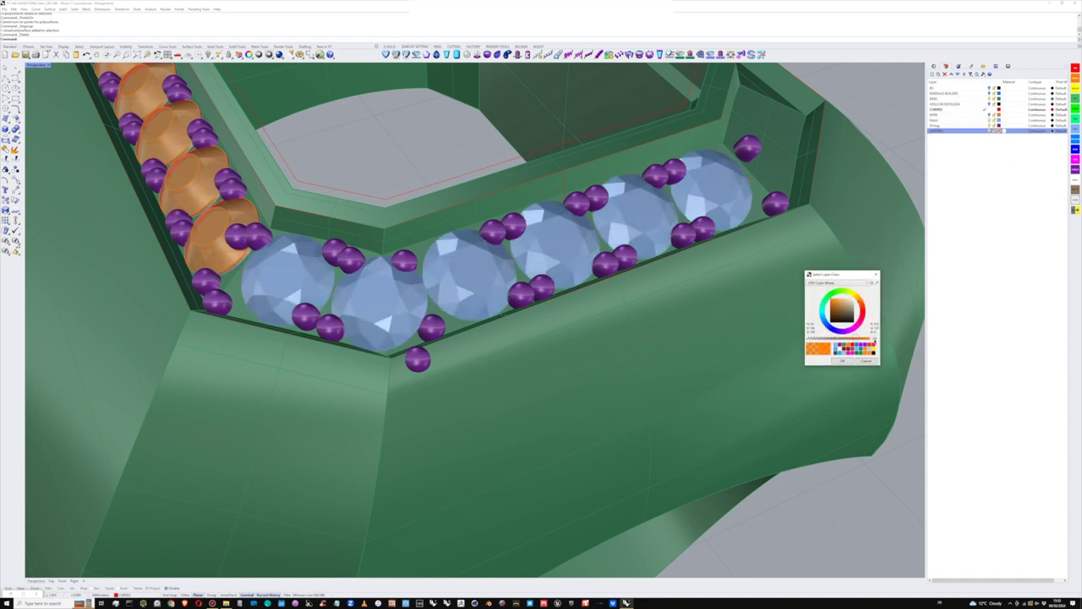
click(845, 361)
Step: Move the inner prong where the corner and short-side faces meet so it sits between the two adjacent gems
right_drag(655, 288, 370, 300)
click(469, 255)
scroll(433, 290, up, 2)
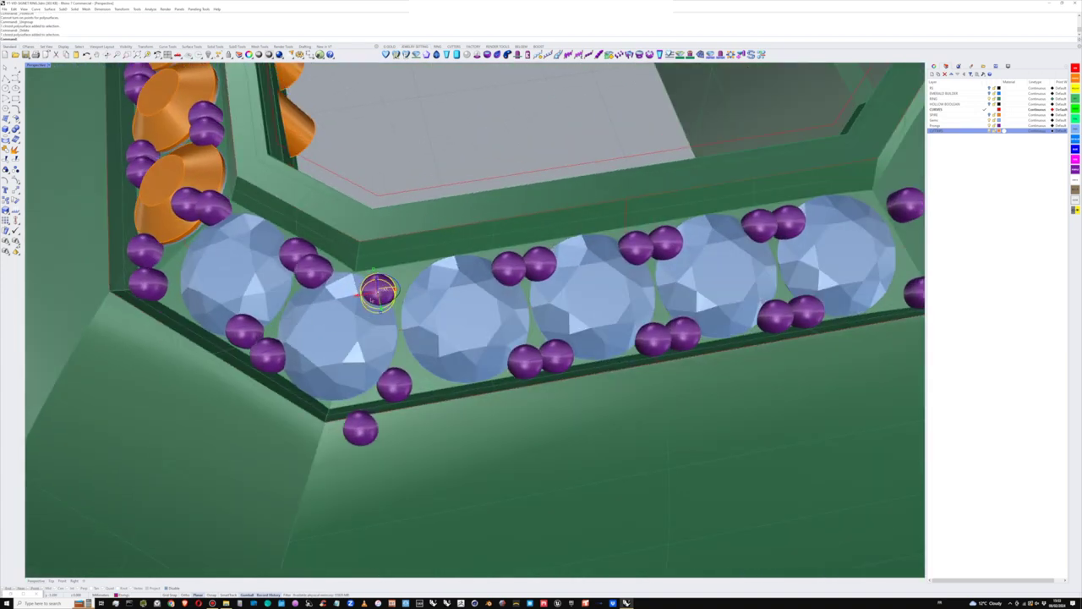
drag(358, 295, 416, 289)
scroll(417, 292, down, 3)
Step: Duplicate the outer prong at the corner and short-side junction beside itself, and delete the stray prong outside the bevel edge
click(400, 364)
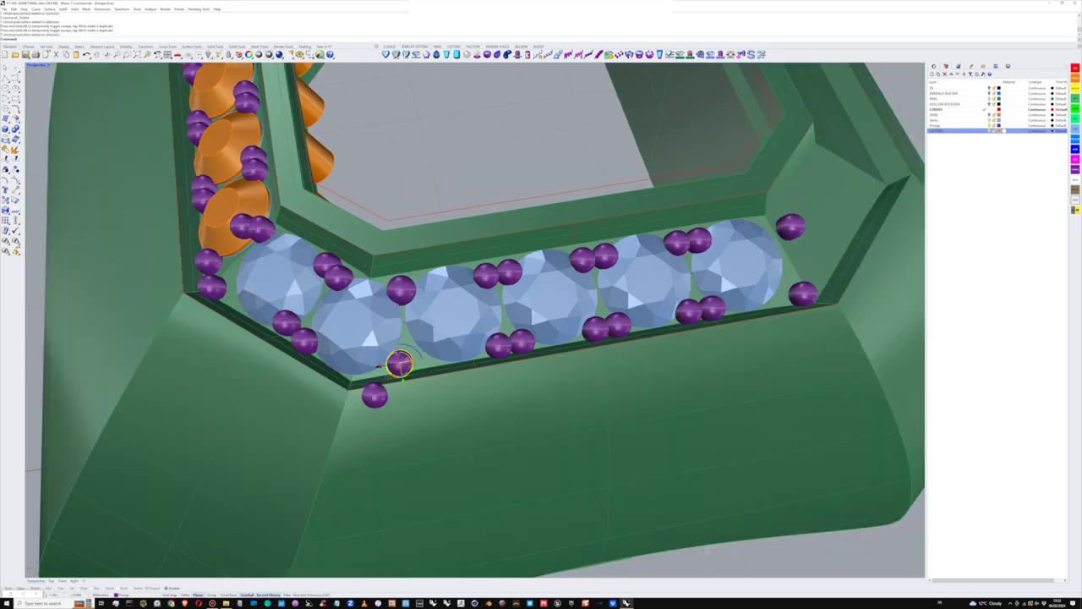
drag(378, 366, 401, 362)
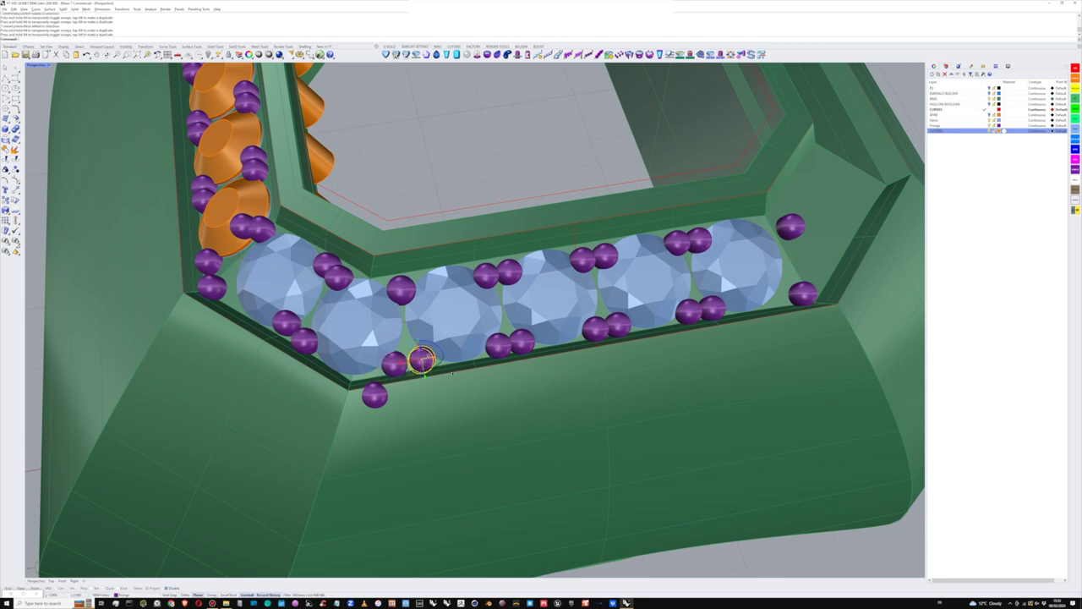
click(817, 547)
click(376, 400)
key(Delete)
Step: Reposition the outer prongs on the corner face, one beside its pair between the corner gems and one against the gem nearest the long side
right_drag(389, 377, 434, 388)
scroll(424, 373, up, 3)
click(434, 389)
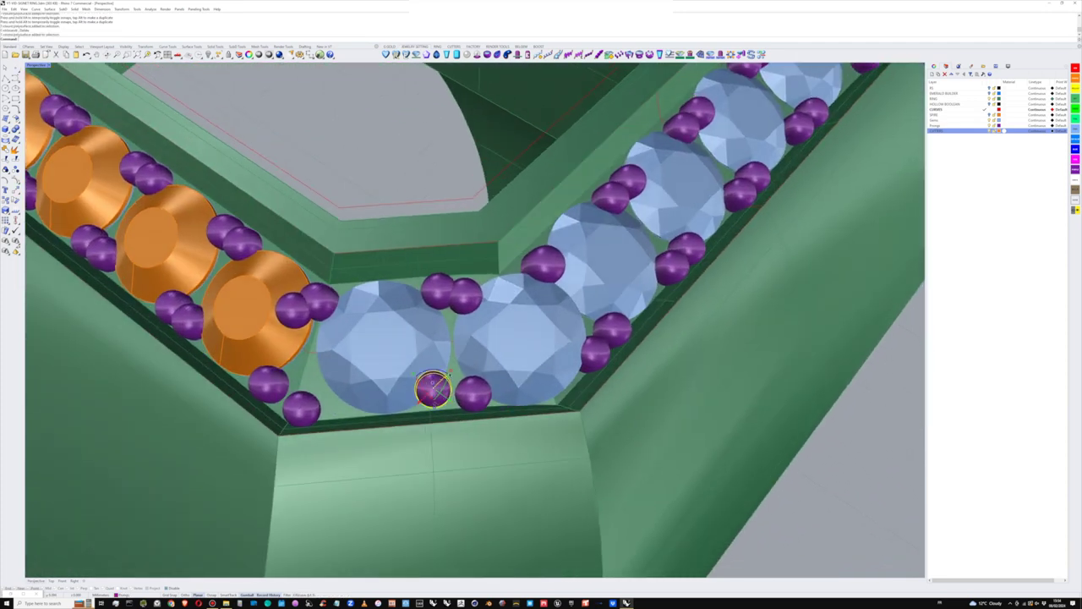
mouse_move(434, 391)
mouse_down()
mouse_move(438, 407)
mouse_move(440, 398)
mouse_up()
click(302, 413)
right_drag(302, 412, 350, 417)
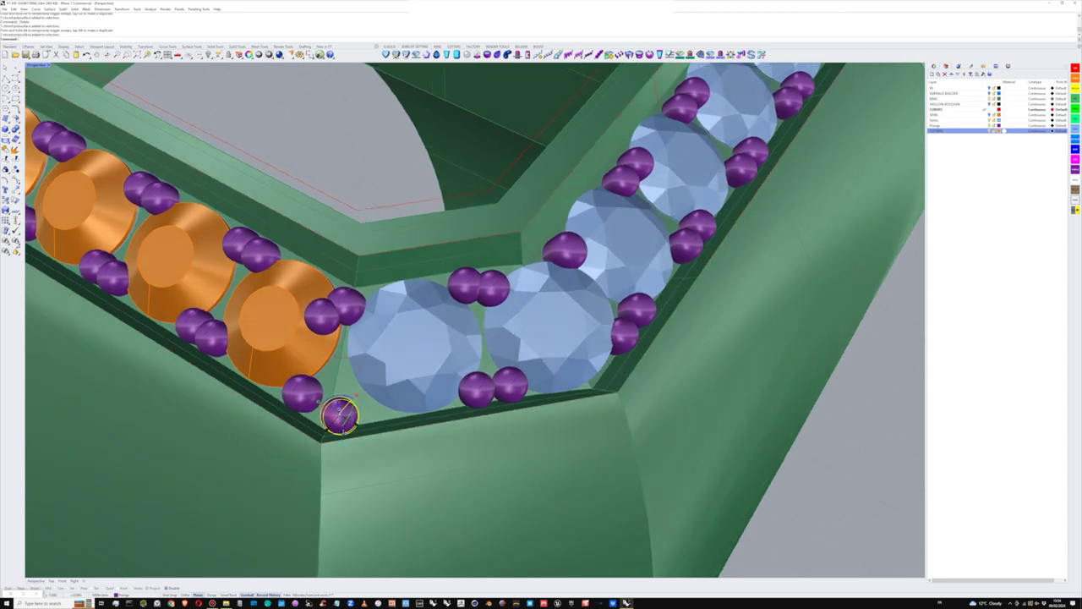
drag(329, 426, 382, 417)
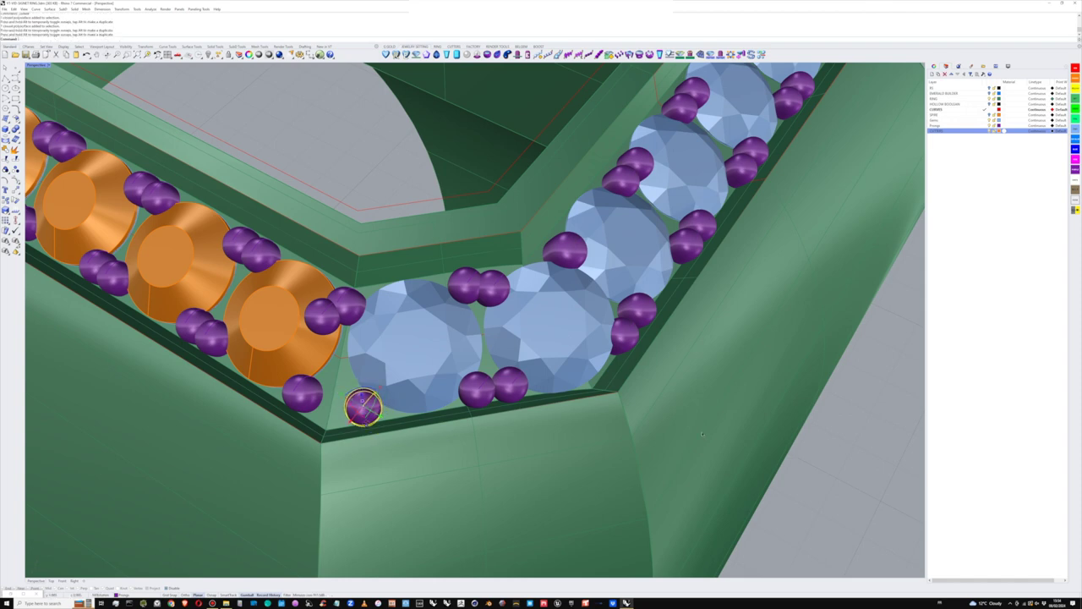
click(891, 444)
Step: Delete the overlapping inner prong where the long-side and corner faces meet
right_drag(415, 346, 499, 372)
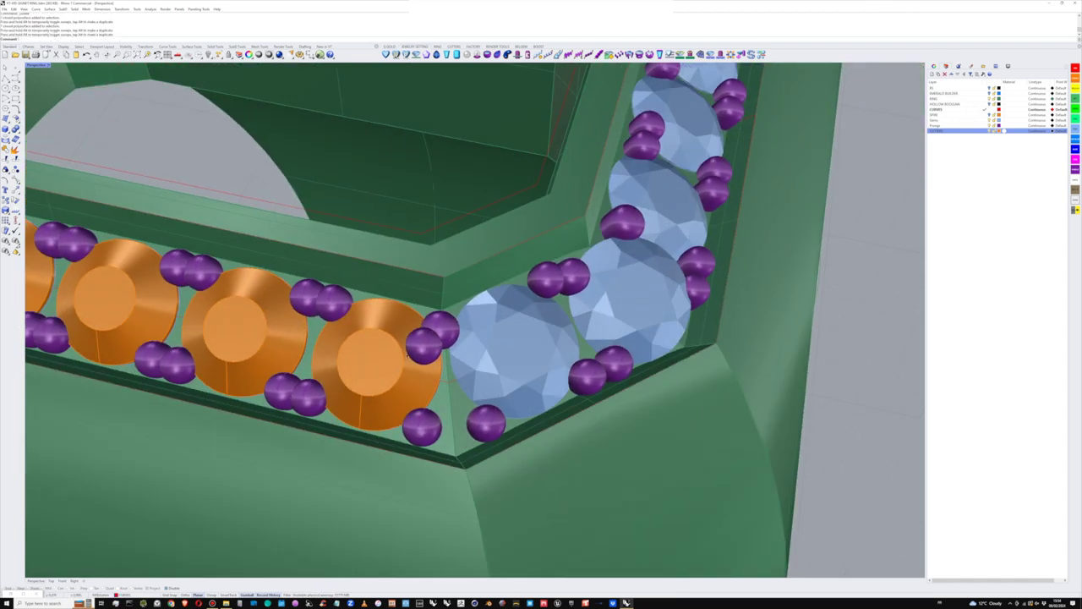
click(421, 348)
key(Delete)
Step: Move the inner pair of prongs between the two corner gems closer to the bevel's inner edge, slightly separated
scroll(435, 348, down, 5)
right_drag(626, 355, 538, 355)
scroll(380, 338, up, 3)
right_drag(379, 335, 427, 337)
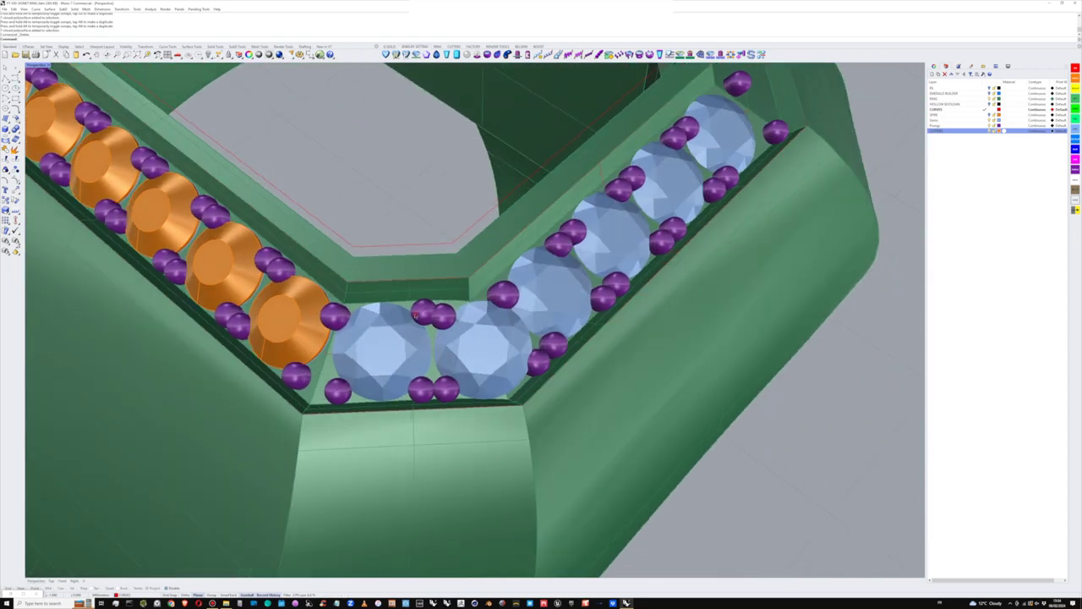
click(421, 314)
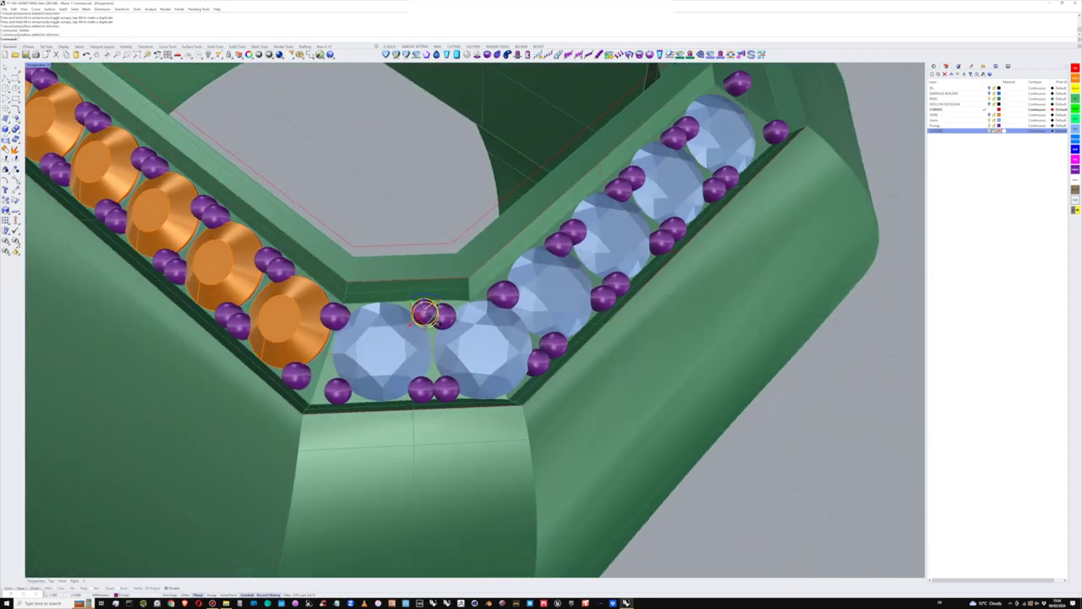
mouse_move(424, 326)
mouse_down()
mouse_move(415, 333)
mouse_move(416, 323)
mouse_move(443, 335)
mouse_move(444, 326)
mouse_up()
click(444, 326)
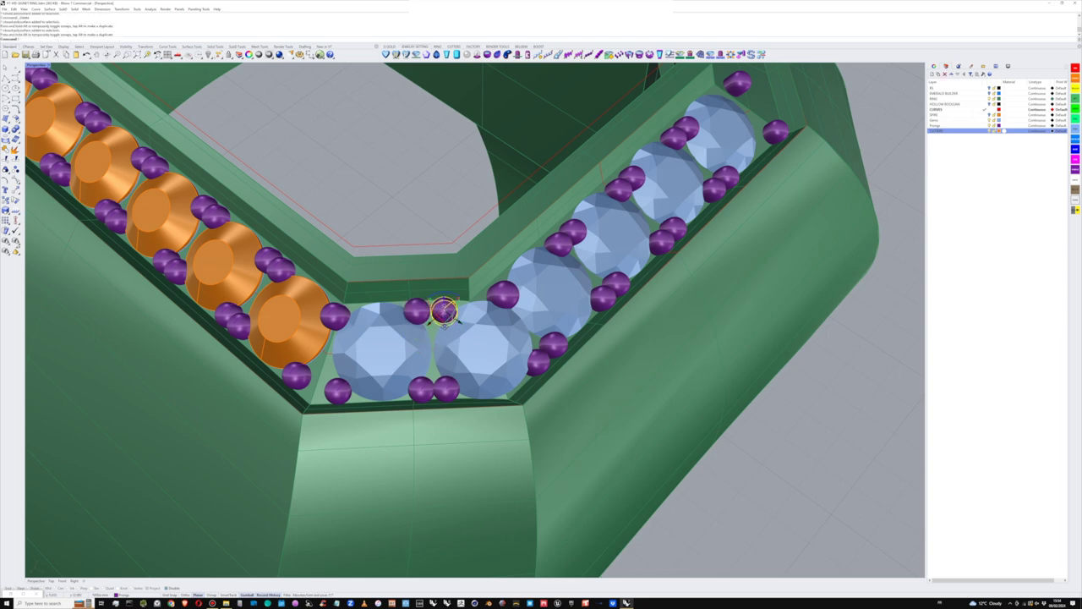
Step: Move the inner and outer end prongs of the short side in against the last gem
scroll(444, 327, down, 2)
right_drag(445, 326, 592, 302)
click(589, 286)
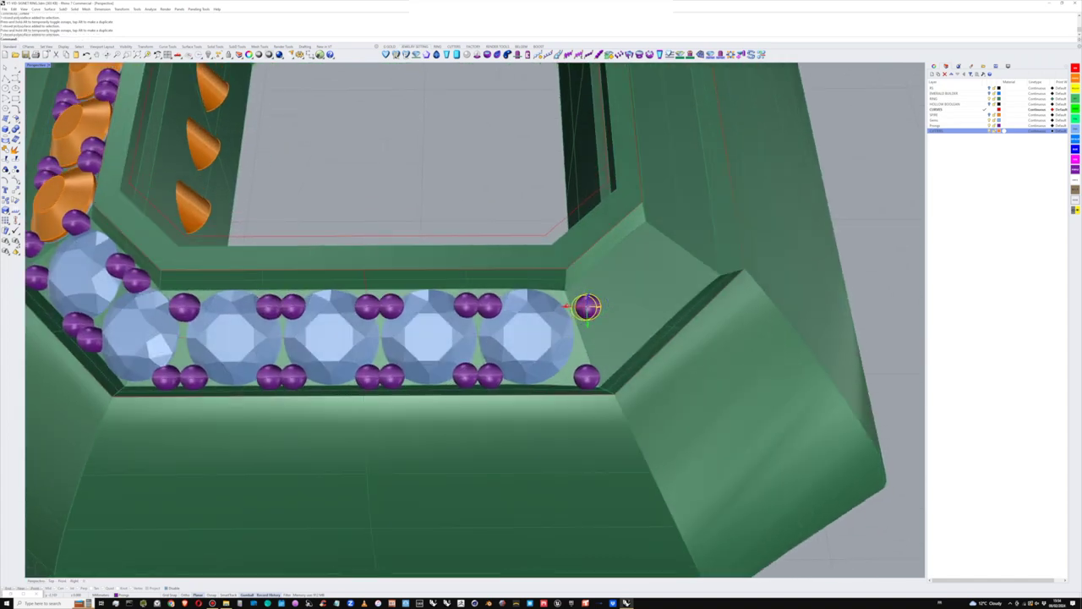
mouse_move(567, 306)
mouse_down()
mouse_move(531, 306)
mouse_move(550, 307)
mouse_move(570, 339)
mouse_move(570, 319)
mouse_up()
click(583, 380)
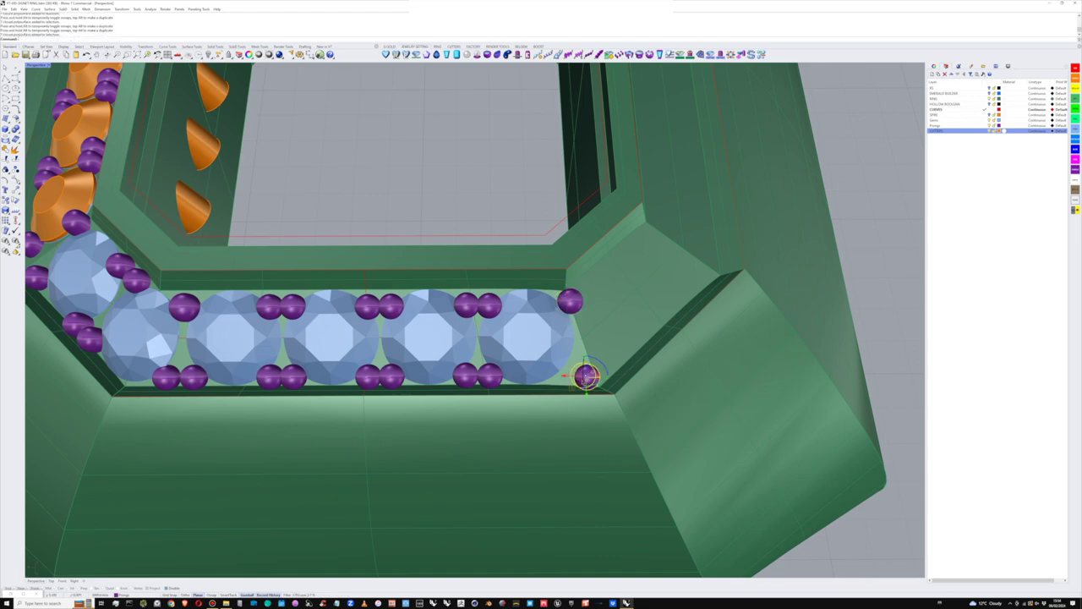
drag(587, 377, 550, 373)
Step: Enlarge the outer end prong of the short side and adjust its position beside the last gem
scroll(567, 355, down, 7)
click(797, 311)
right_drag(796, 310, 559, 389)
scroll(565, 325, up, 5)
scroll(566, 385, up, 3)
click(595, 371)
scroll(600, 373, up, 2)
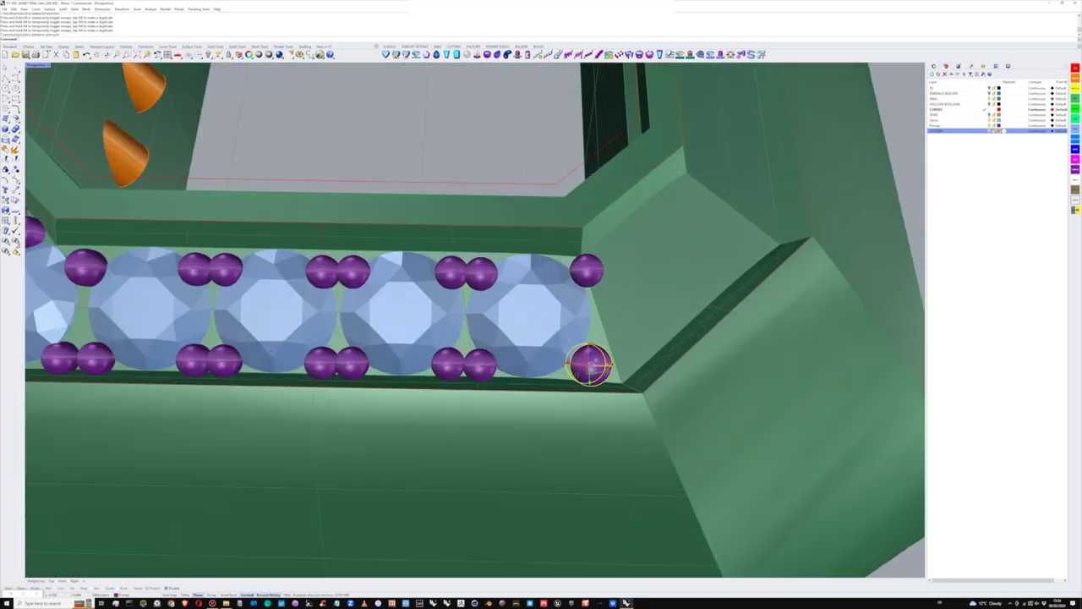
shift+click(578, 375)
click(597, 363)
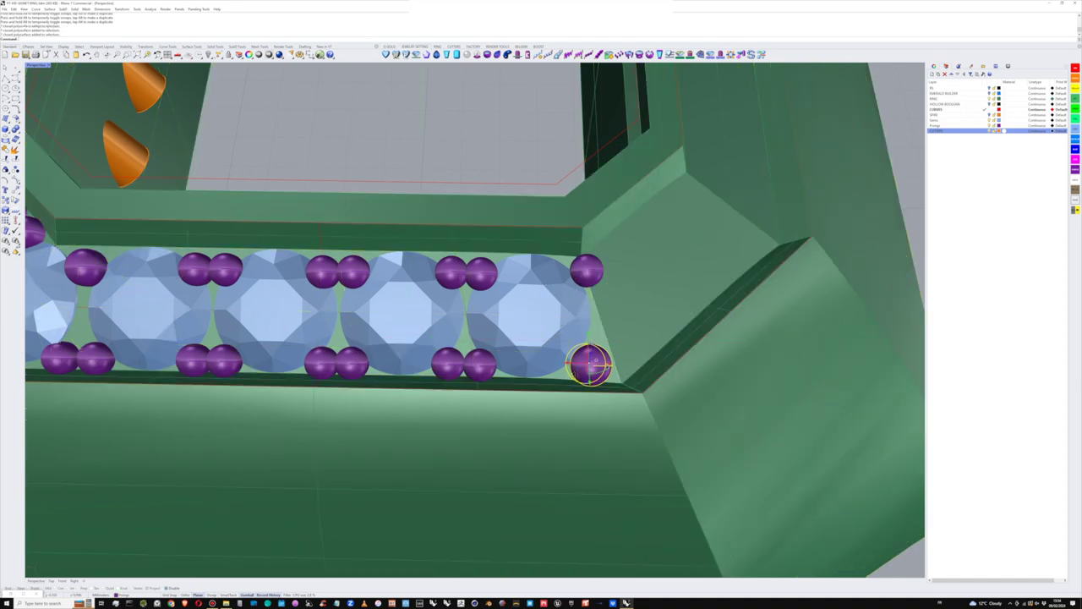
shift+drag(610, 364, 607, 364)
drag(610, 365, 590, 386)
Step: Lower the outer end prong of the short side slightly into the bevel
scroll(589, 380, down, 6)
right_drag(589, 372, 712, 318)
click(843, 361)
scroll(599, 201, up, 5)
click(598, 201)
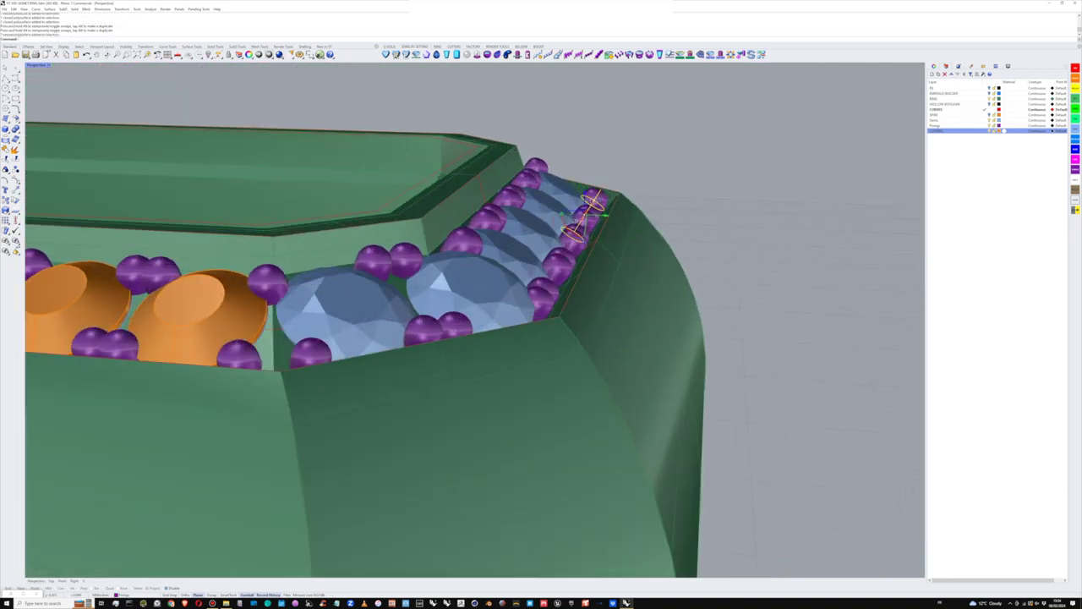
mouse_move(595, 199)
mouse_down()
mouse_move(601, 190)
mouse_move(594, 203)
mouse_up()
click(749, 193)
Step: Select the six gems on the corner and short-side faces and load them into the Gems Cutters tool
right_drag(749, 194, 621, 309)
scroll(671, 240, down, 4)
click(626, 296)
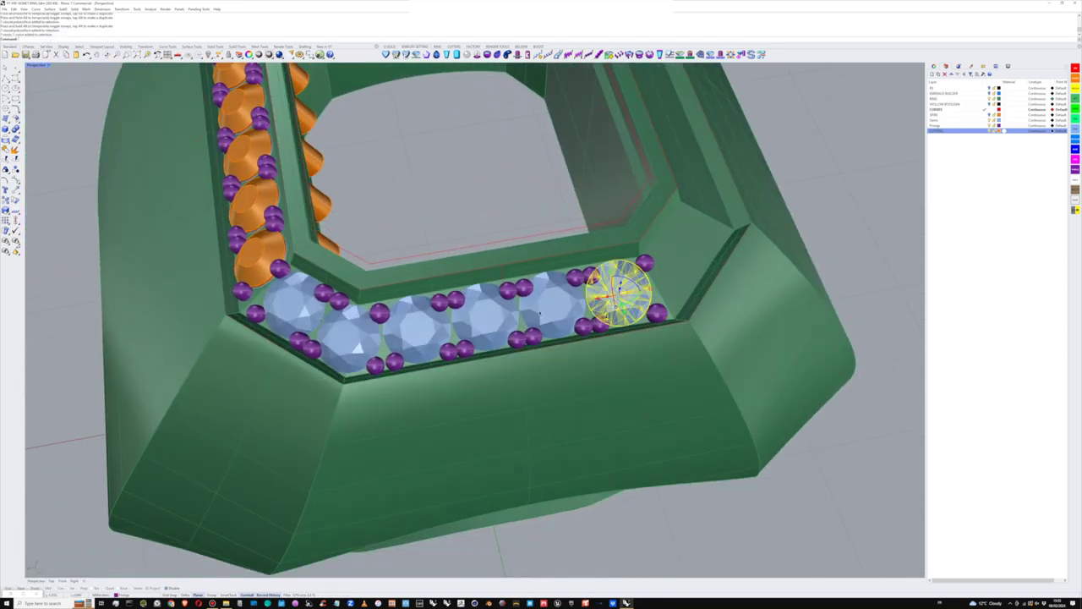
shift+click(558, 302)
shift+click(486, 315)
shift+click(414, 329)
shift+click(349, 338)
shift+click(294, 306)
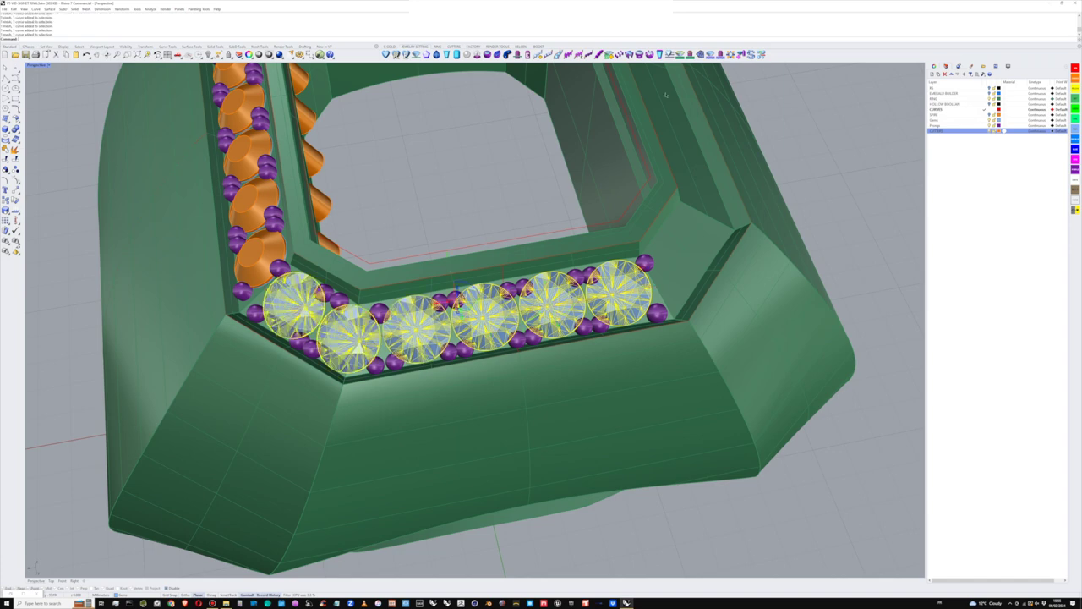
click(454, 48)
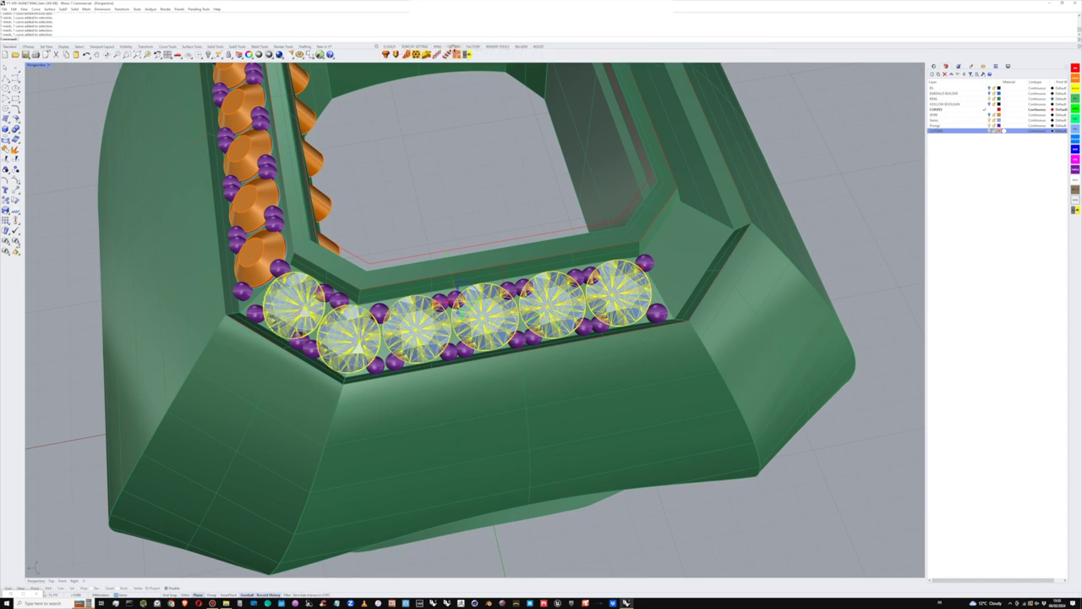
click(386, 55)
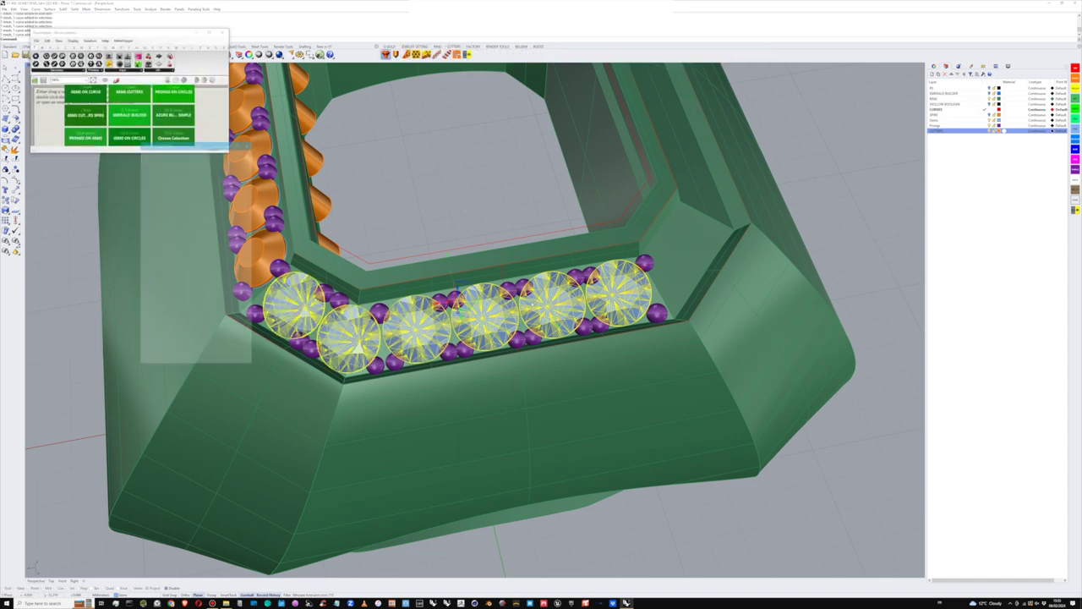
right_drag(531, 301, 614, 196)
click(397, 47)
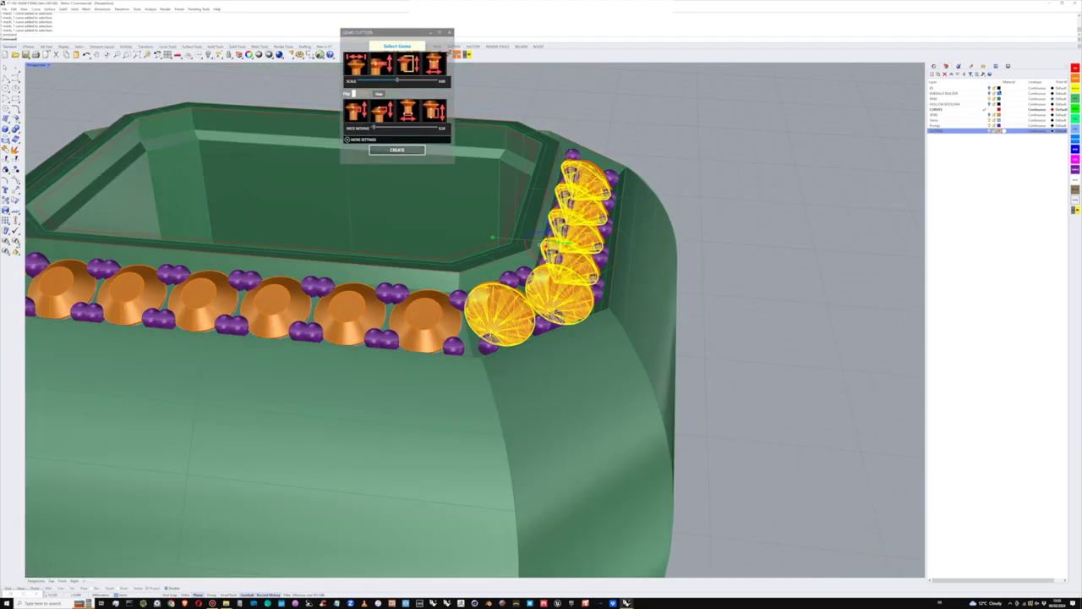
Step: Hide the ring layer and lengthen the lower shafts of the previewed gem cutters
click(989, 100)
right_drag(538, 235, 555, 191)
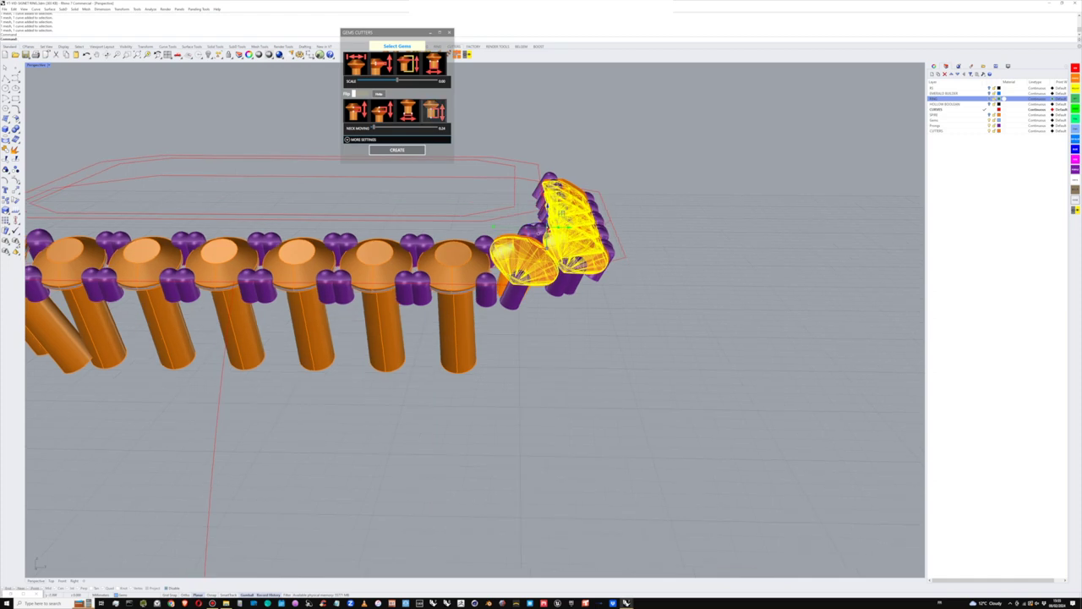
click(433, 110)
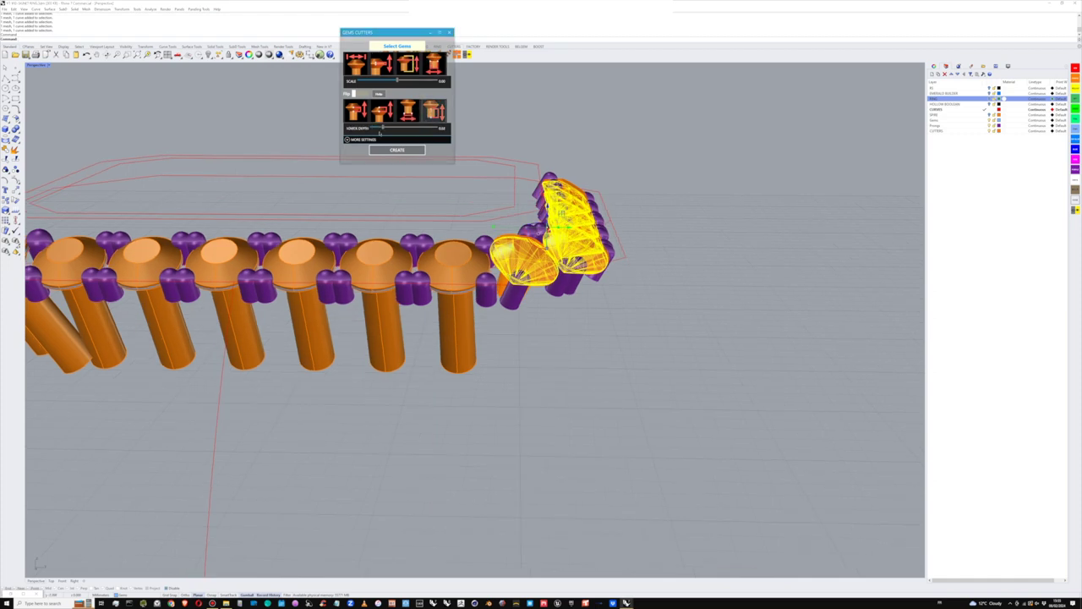
drag(393, 131, 405, 131)
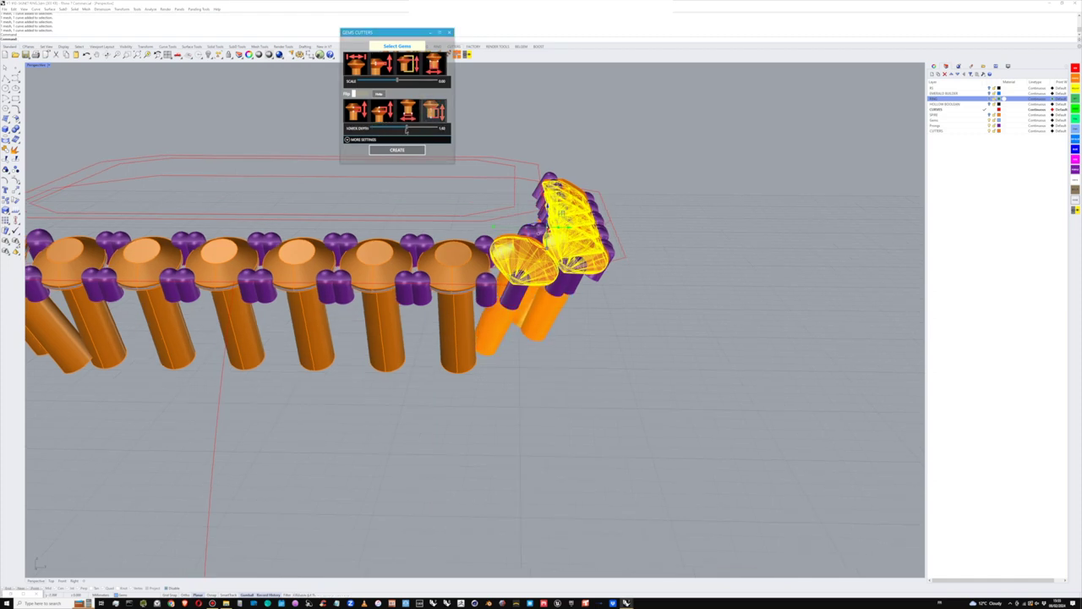
Step: Fine-tune the upper shape and neck position of the previewed cutters to match the long-side cutters
click(385, 113)
click(411, 117)
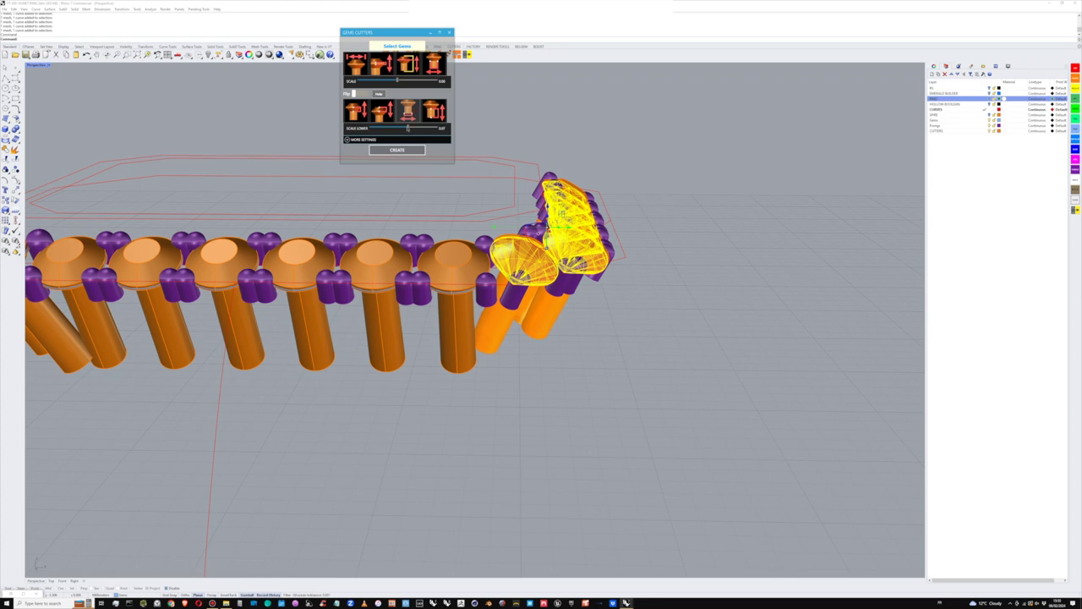
right_drag(592, 212, 453, 182)
scroll(450, 182, up, 4)
click(381, 110)
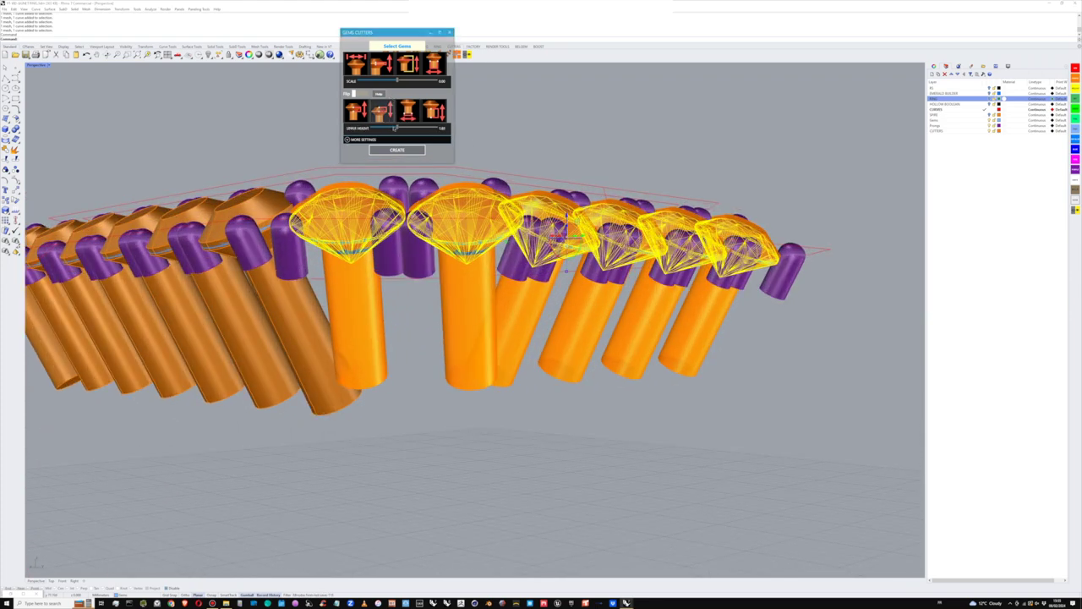
click(358, 112)
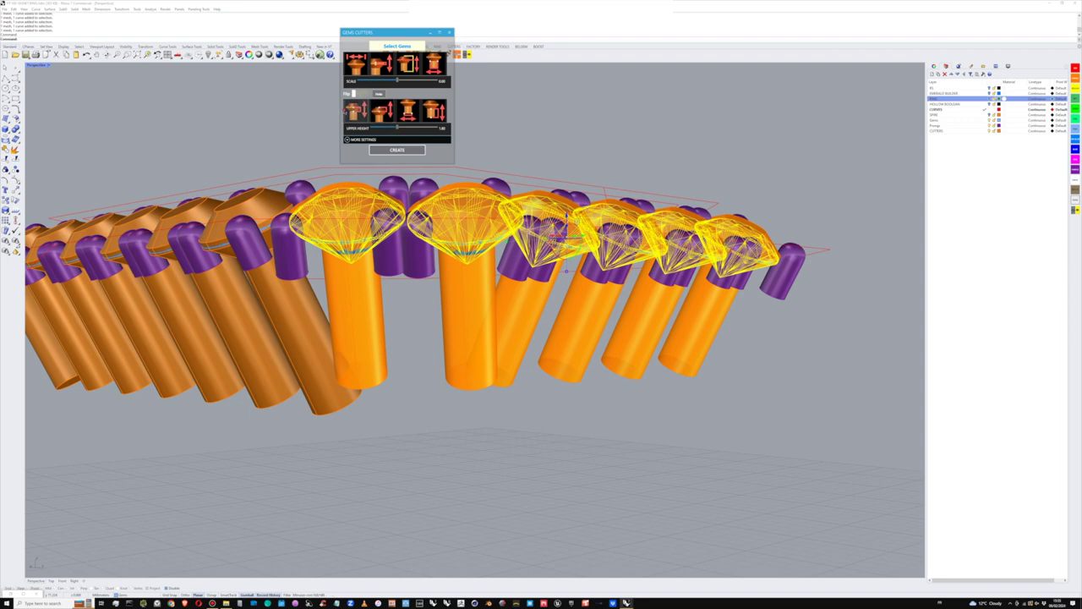
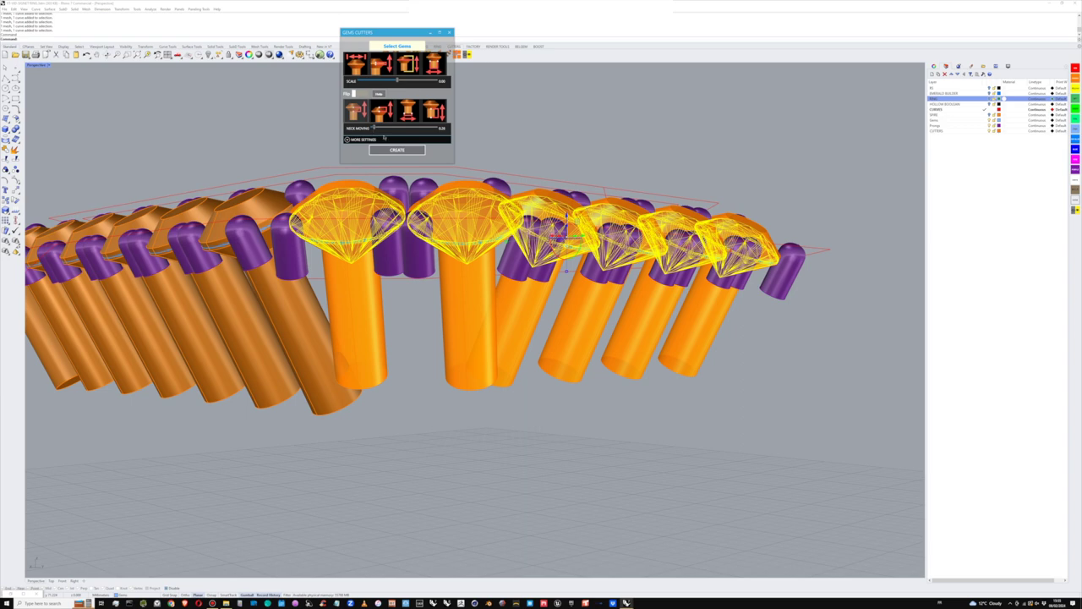
Step: Create the gem cutters and show the ring layer again
click(395, 150)
click(526, 123)
scroll(526, 124, down, 8)
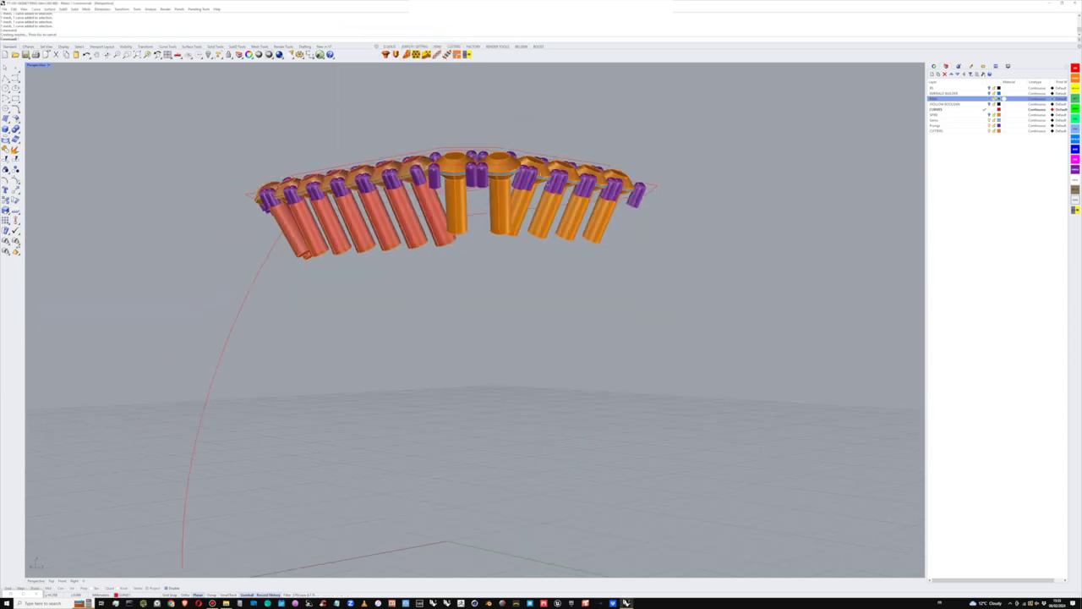
right_drag(486, 156, 900, 107)
right_drag(715, 163, 552, 202)
click(989, 99)
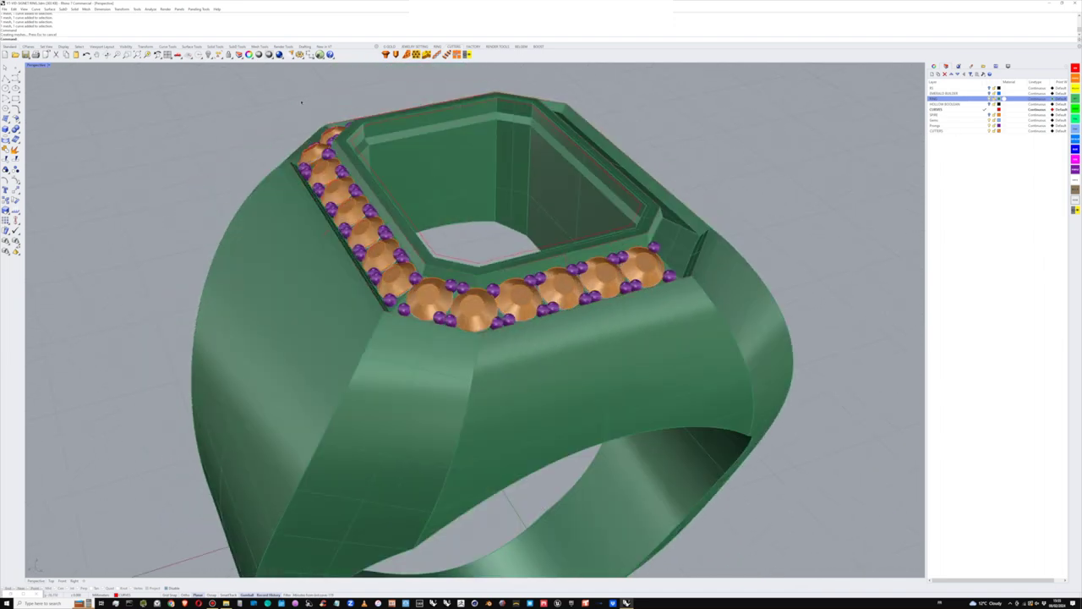
Step: Select the finished half's gems, prongs and cutters without the bezel curve, and switch to the four-viewport layout
drag(282, 94, 744, 389)
right_drag(662, 354, 443, 234)
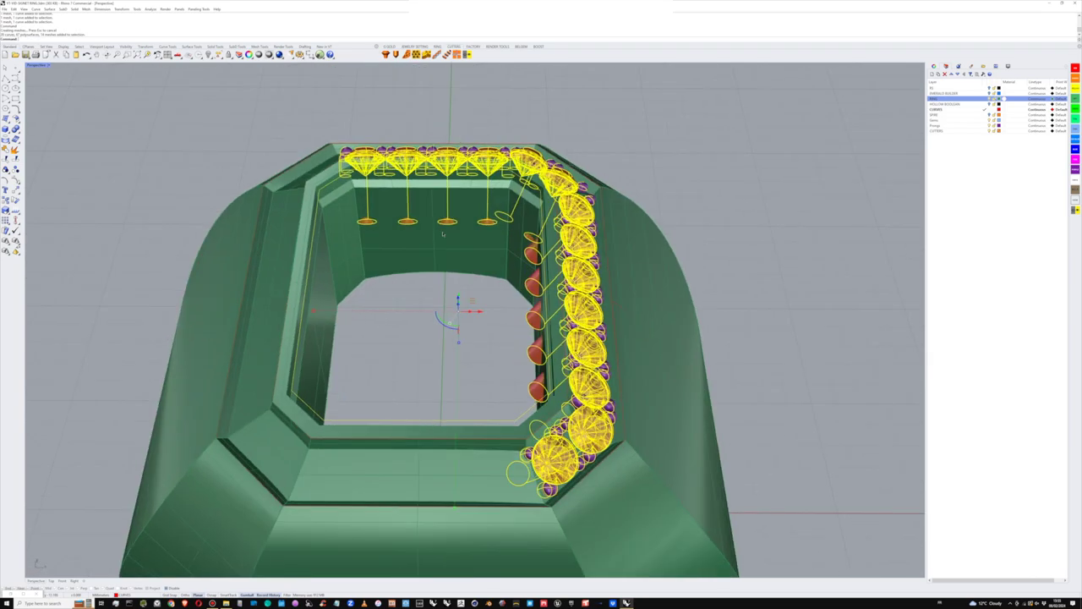
ctrl+click(320, 195)
scroll(431, 196, down, 8)
right_drag(431, 196, 433, 207)
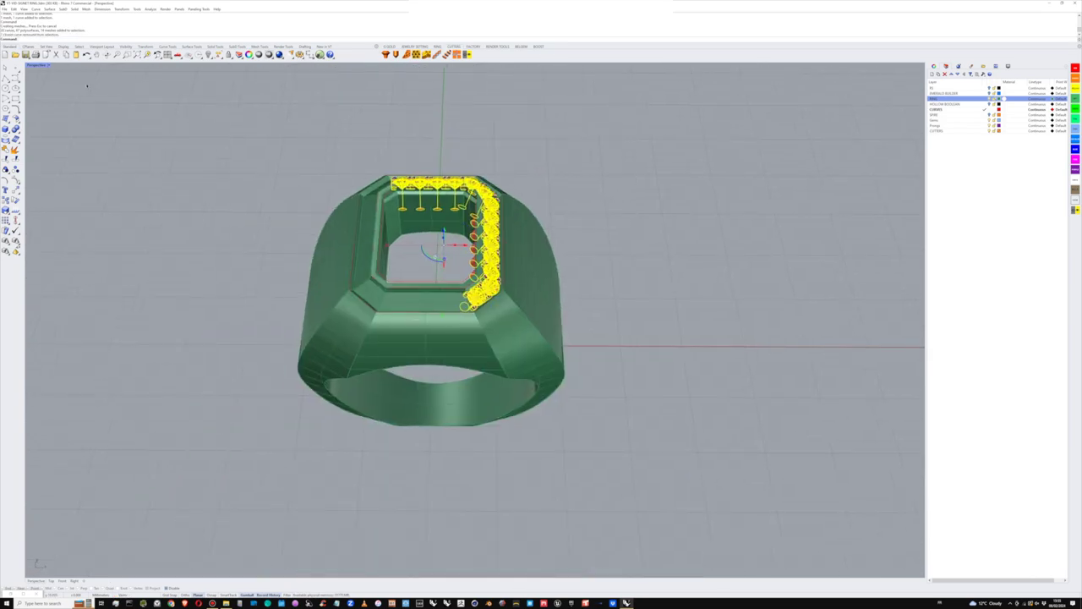
double_click(36, 65)
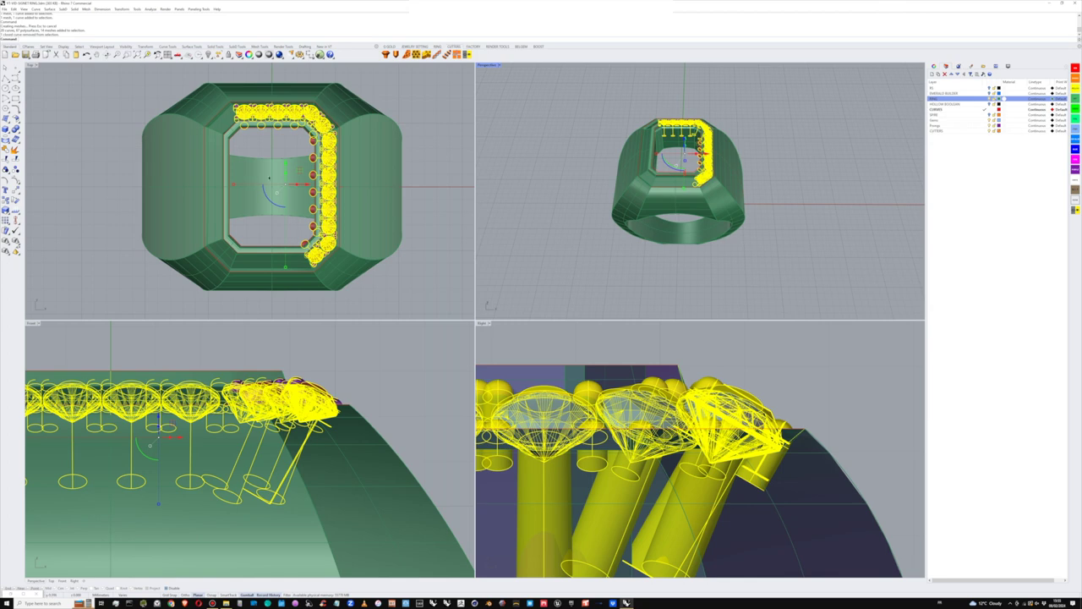
Step: Rotate a copy of the selected gems, prongs and cutters about the ring's centre in the Top view to fill the bezel's opposite half
text(Rotate)
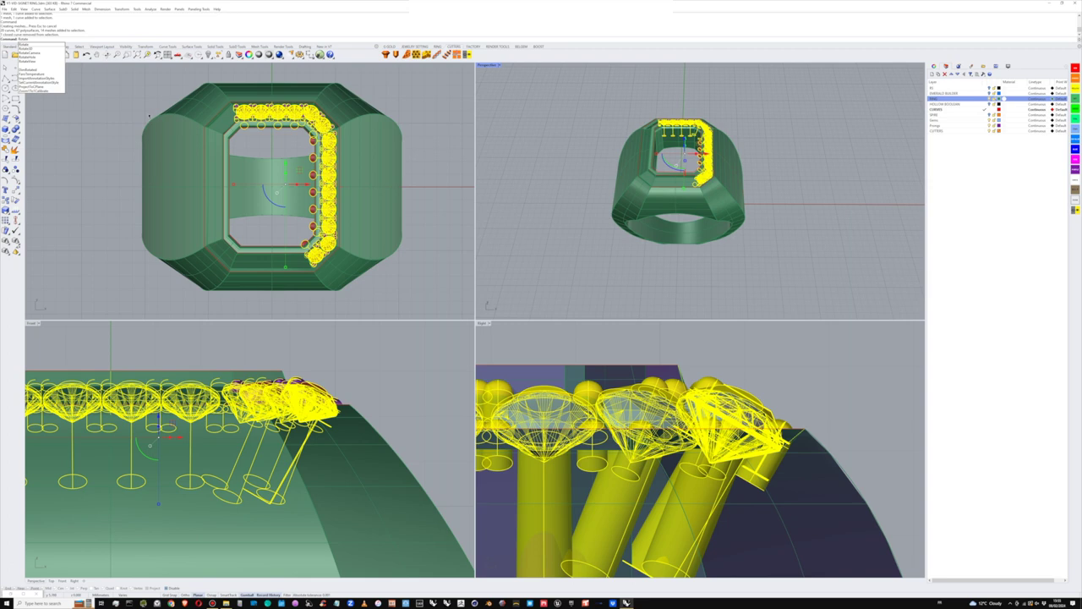
key(Return)
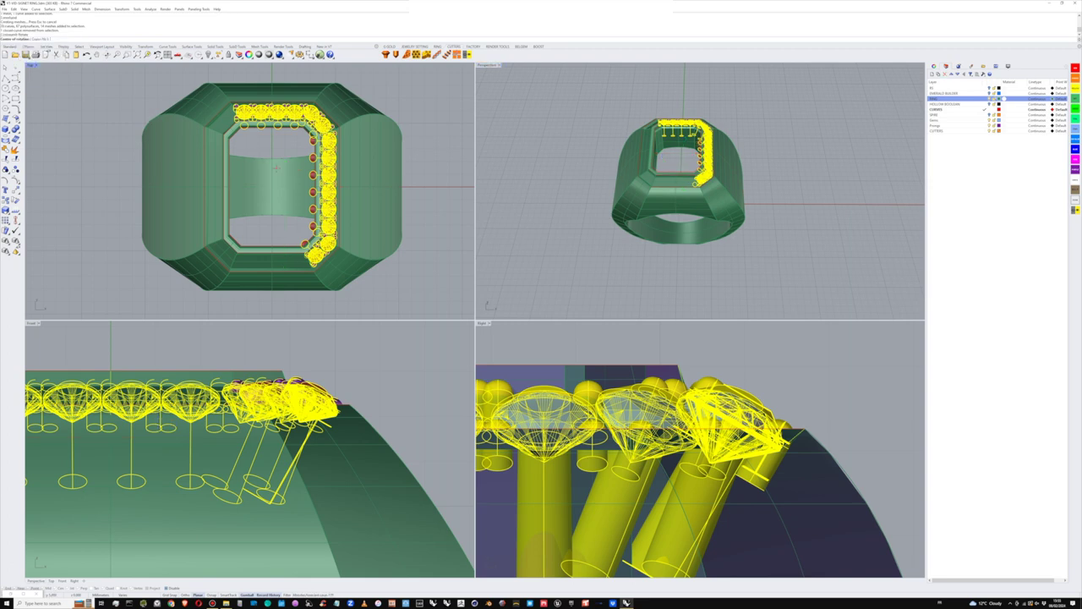
click(273, 185)
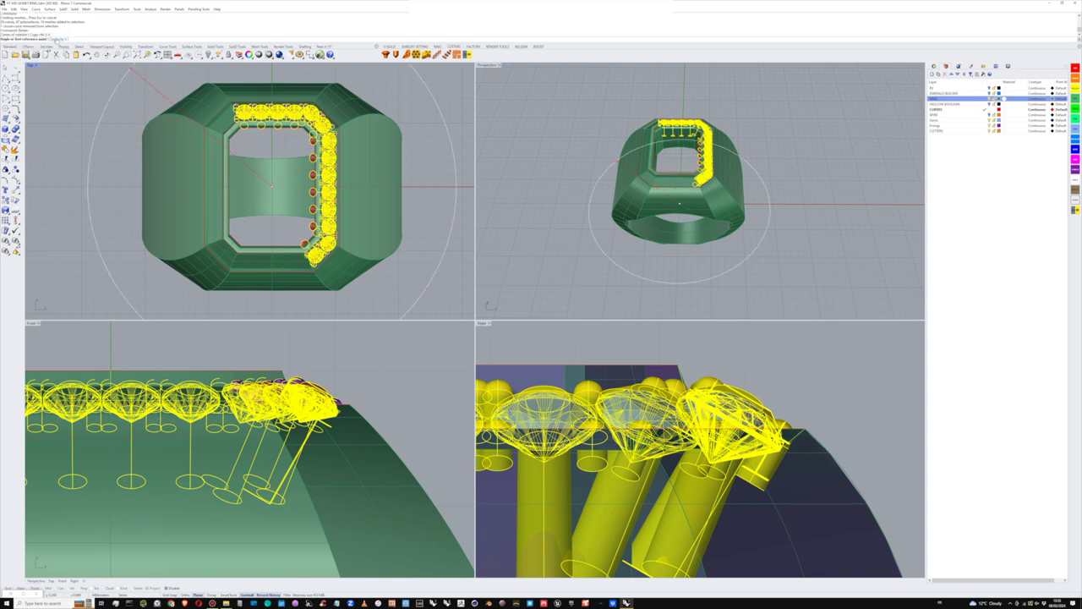
click(272, 71)
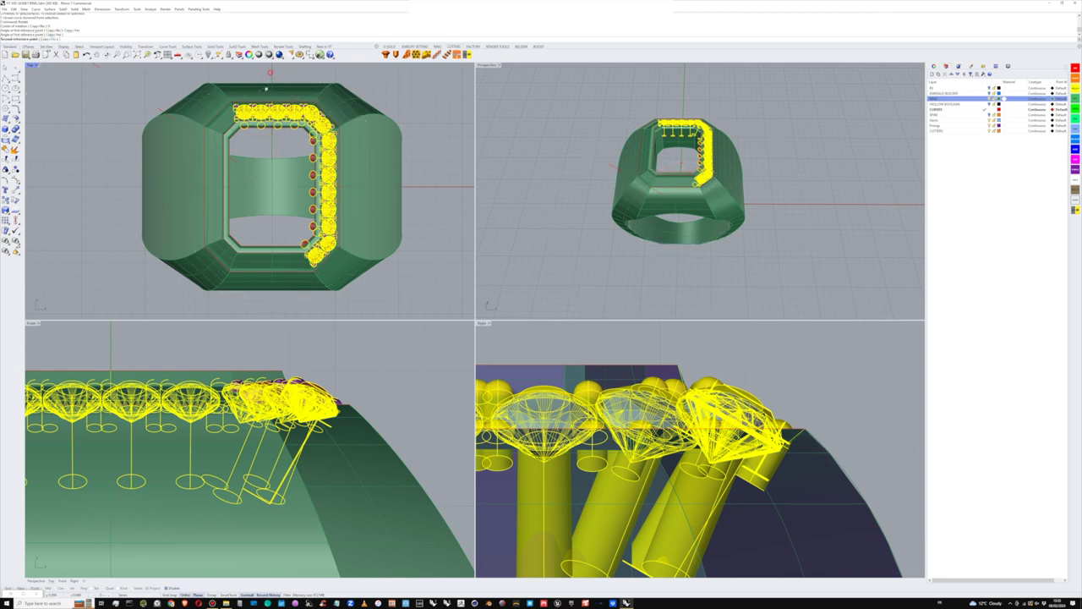
key(Return)
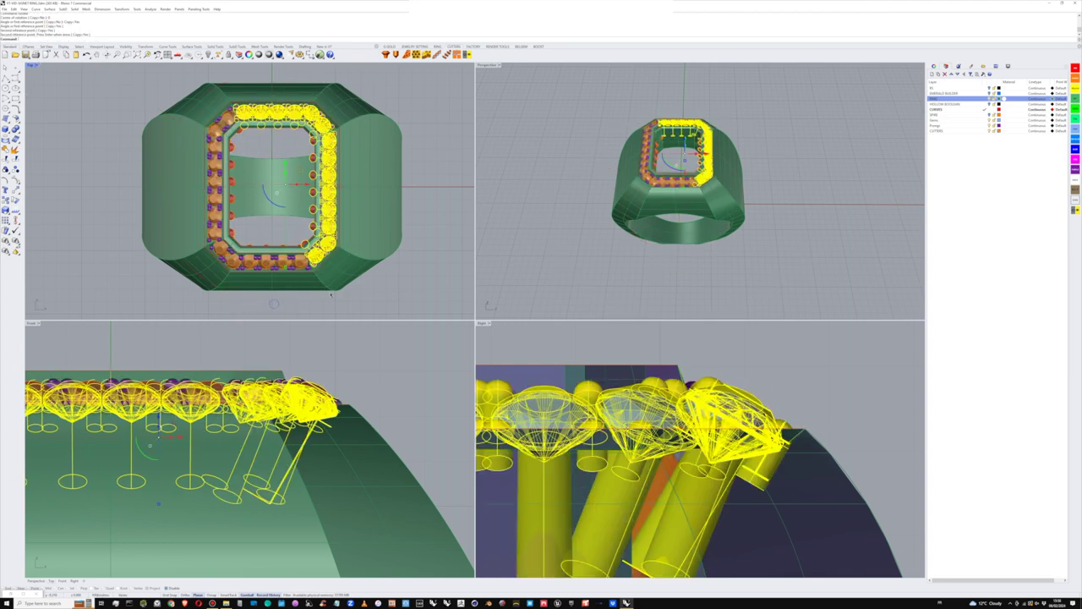
click(381, 288)
click(546, 209)
scroll(653, 157, up, 5)
right_drag(676, 140, 651, 153)
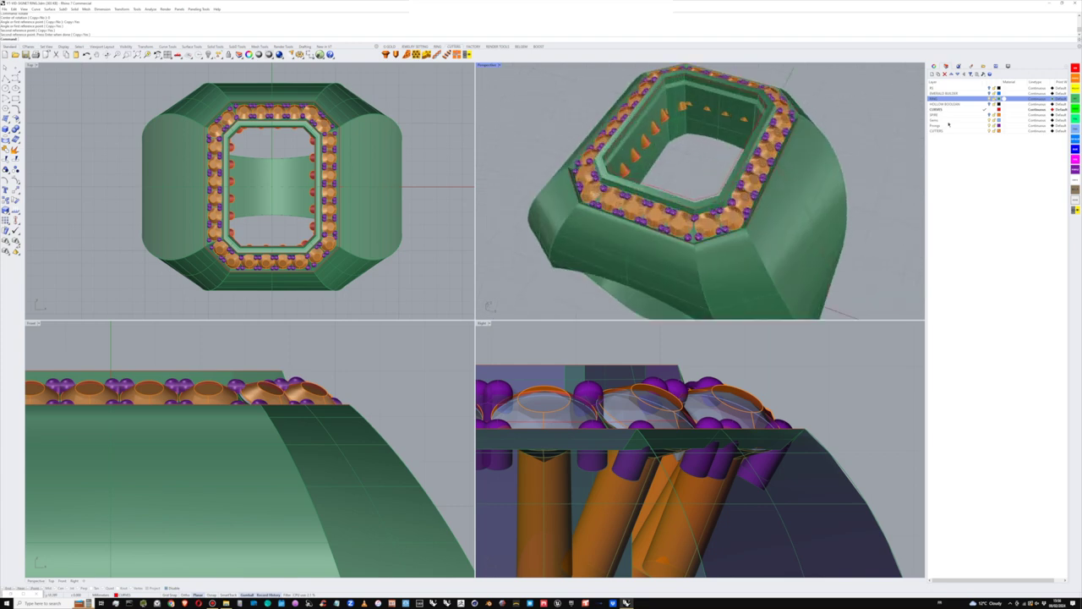
Step: Check the completed setting with the ring layer hidden and shown, and with the EMERALD BUILDER layer's centre stone displayed in every view
click(990, 99)
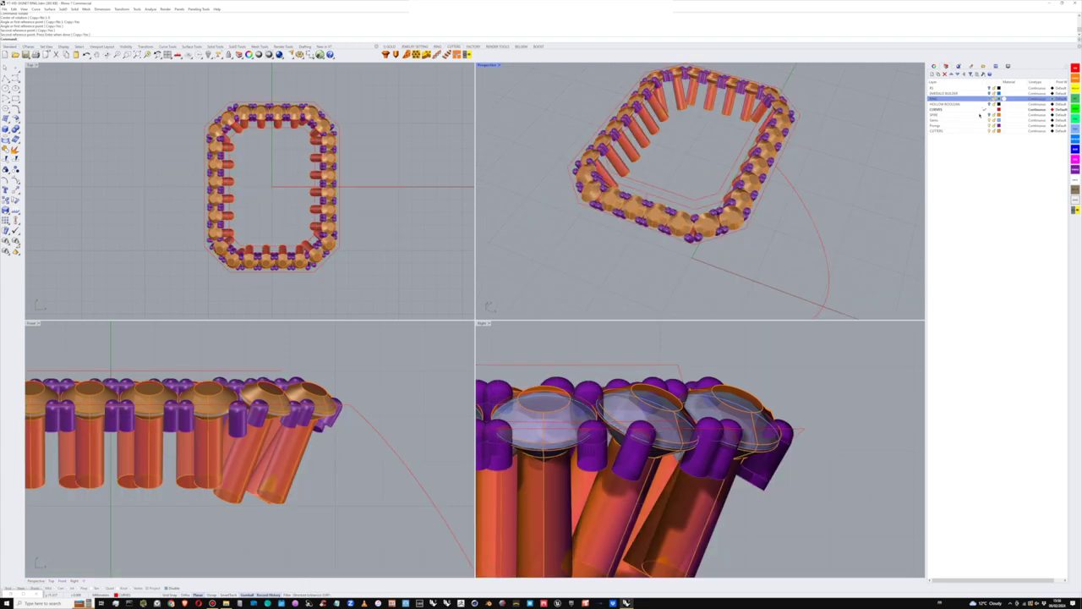
click(990, 99)
click(989, 93)
scroll(890, 111, down, 6)
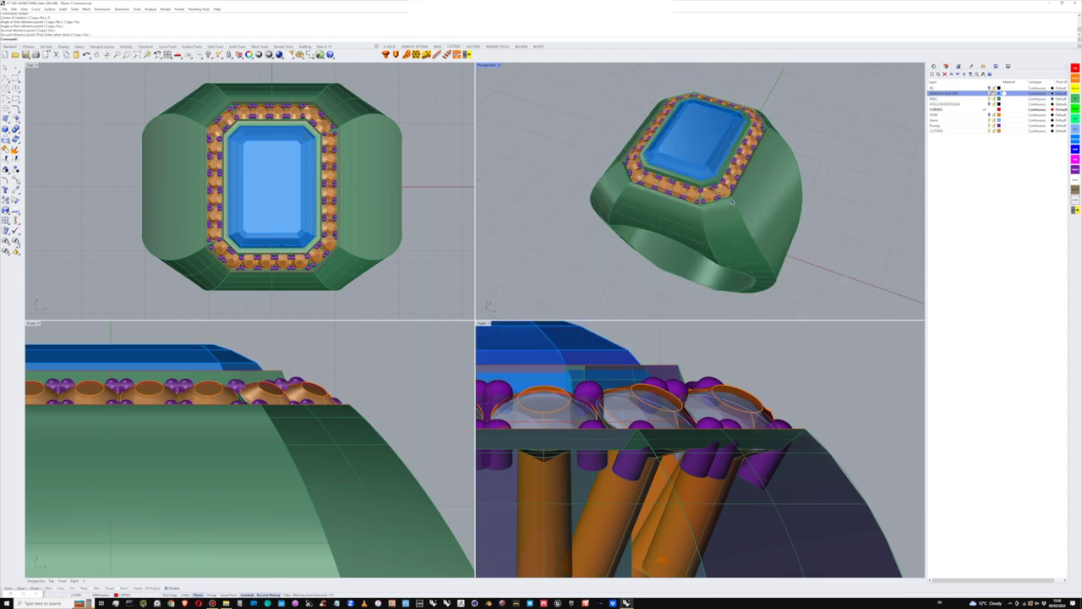
scroll(712, 418, down, 8)
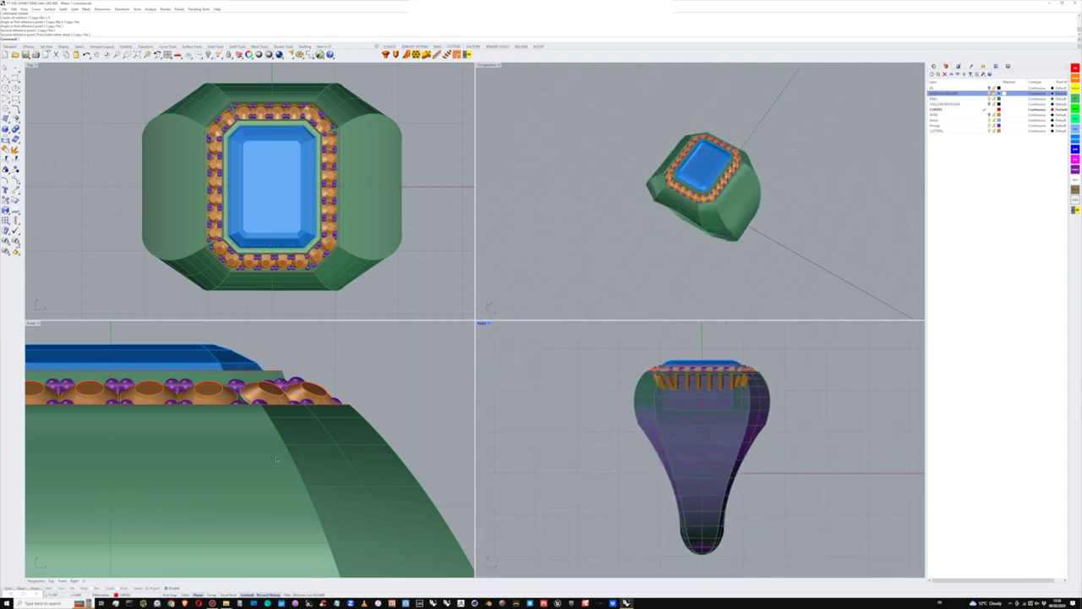
scroll(255, 459, down, 8)
right_drag(256, 459, 255, 451)
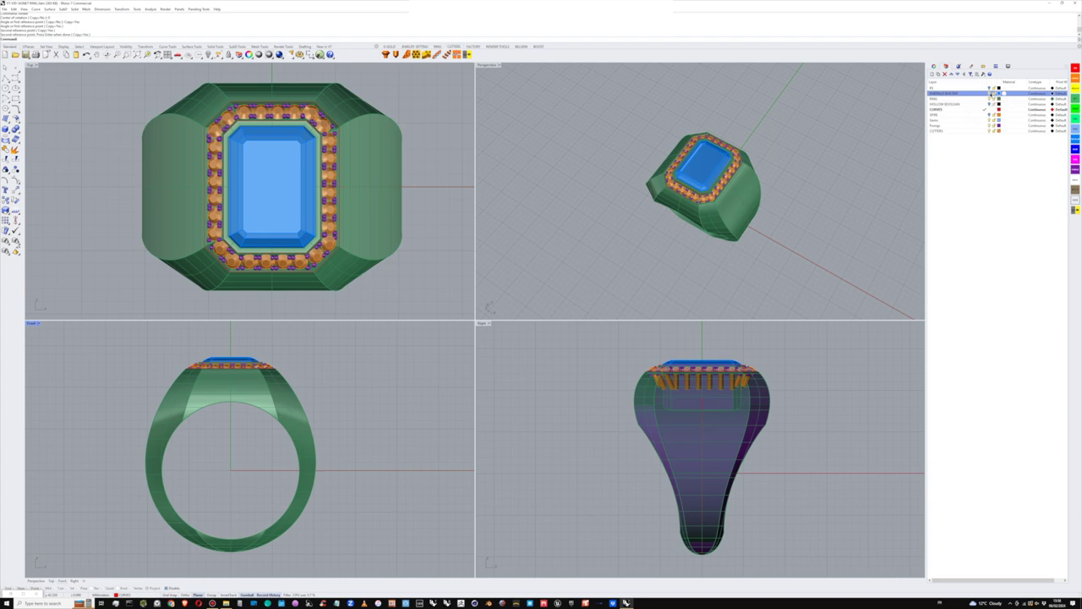
Step: Hide the gem, prong, cutter and emerald layers, and show the HOLLOW BOOLEAN layer
click(989, 126)
click(990, 132)
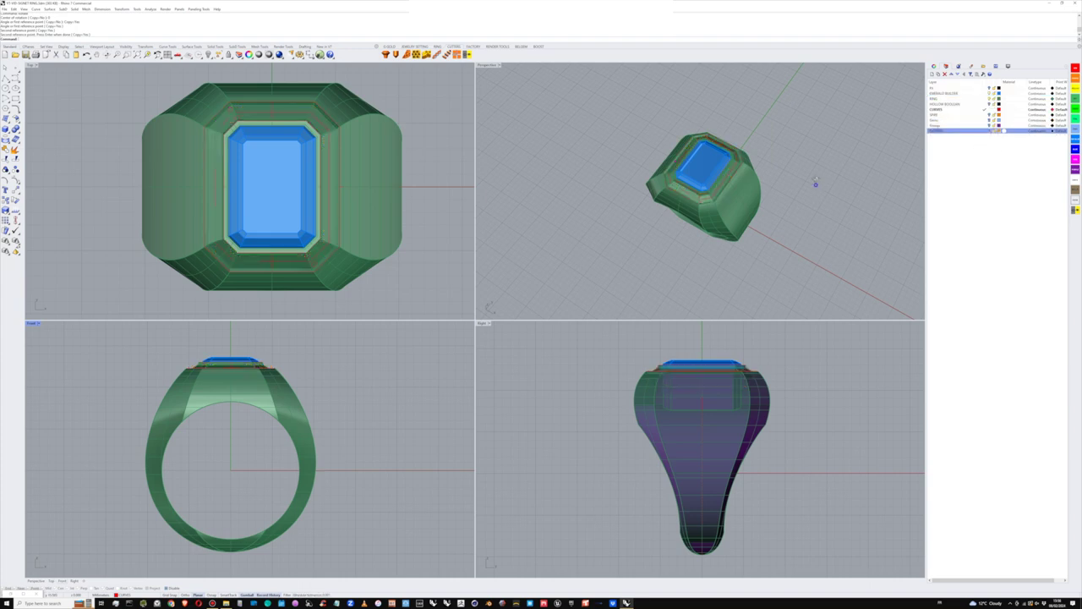
right_drag(816, 182, 818, 166)
scroll(913, 146, up, 4)
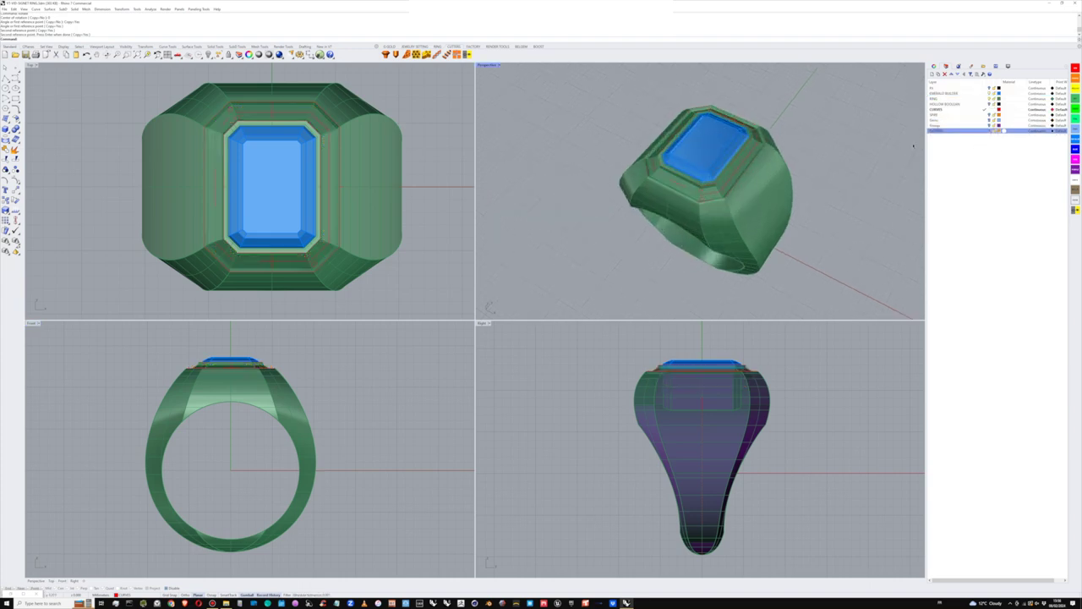
click(990, 94)
right_drag(885, 152, 888, 143)
click(990, 104)
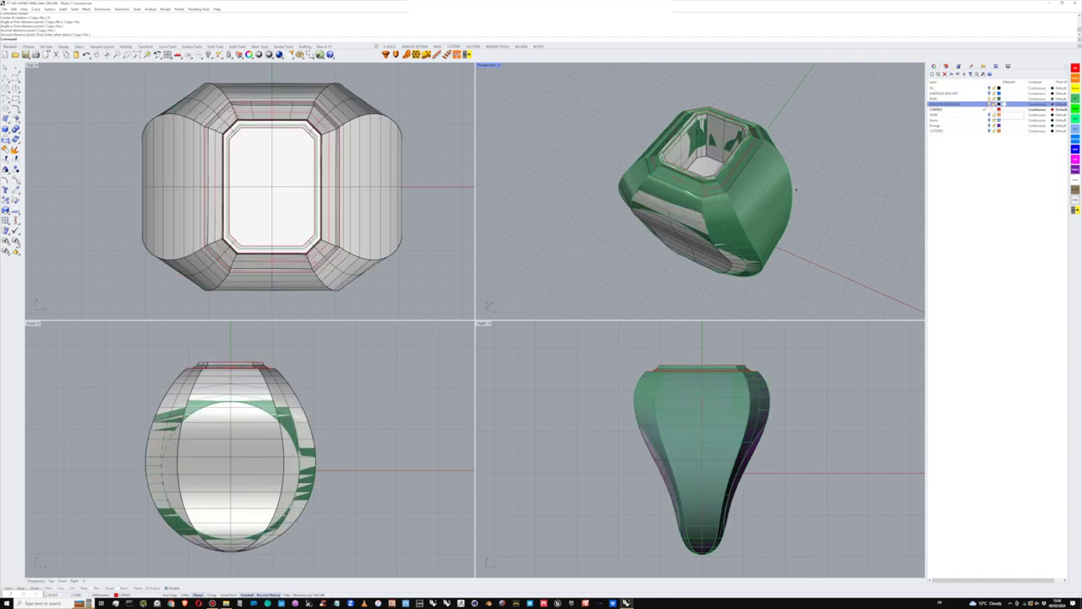
Step: Select the hollow Boolean solid and hide the ring layer to isolate it
right_drag(738, 255, 720, 224)
click(719, 233)
scroll(724, 238, up, 2)
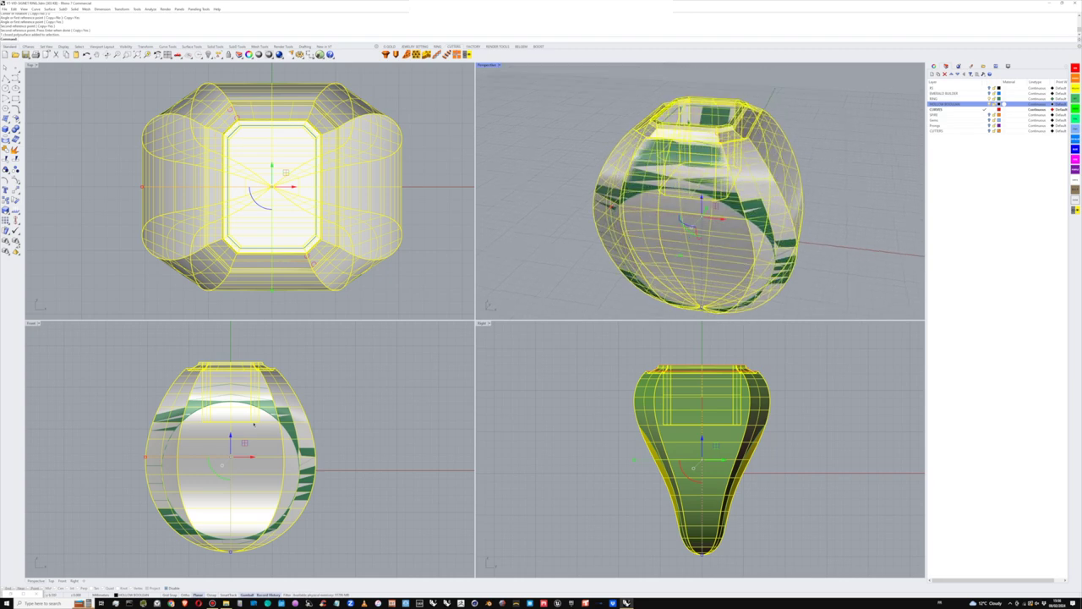
scroll(233, 436, up, 2)
right_drag(749, 174, 726, 214)
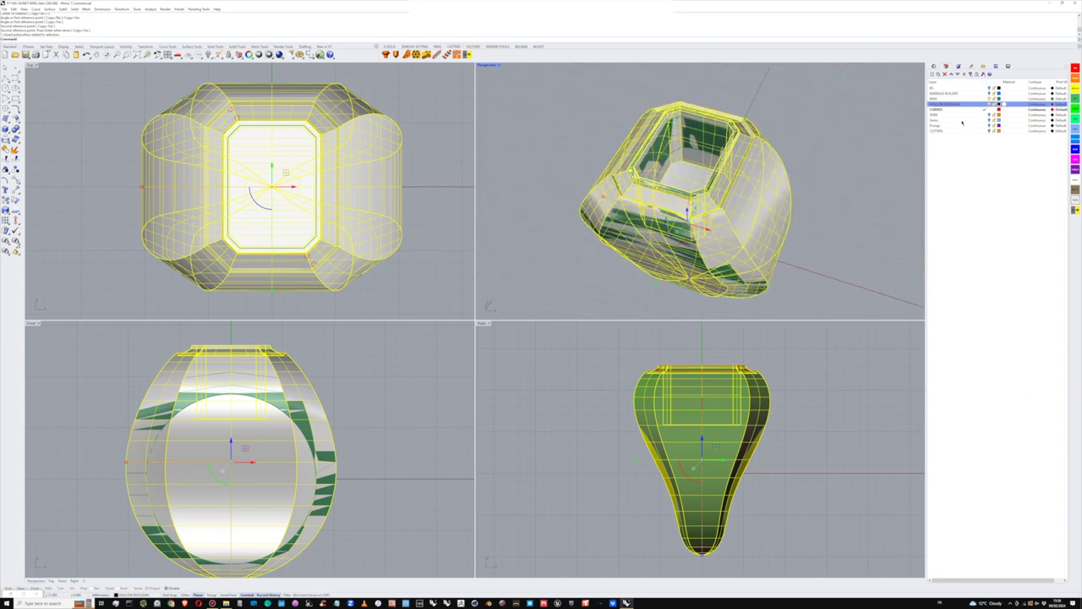
click(990, 99)
right_drag(679, 292, 674, 269)
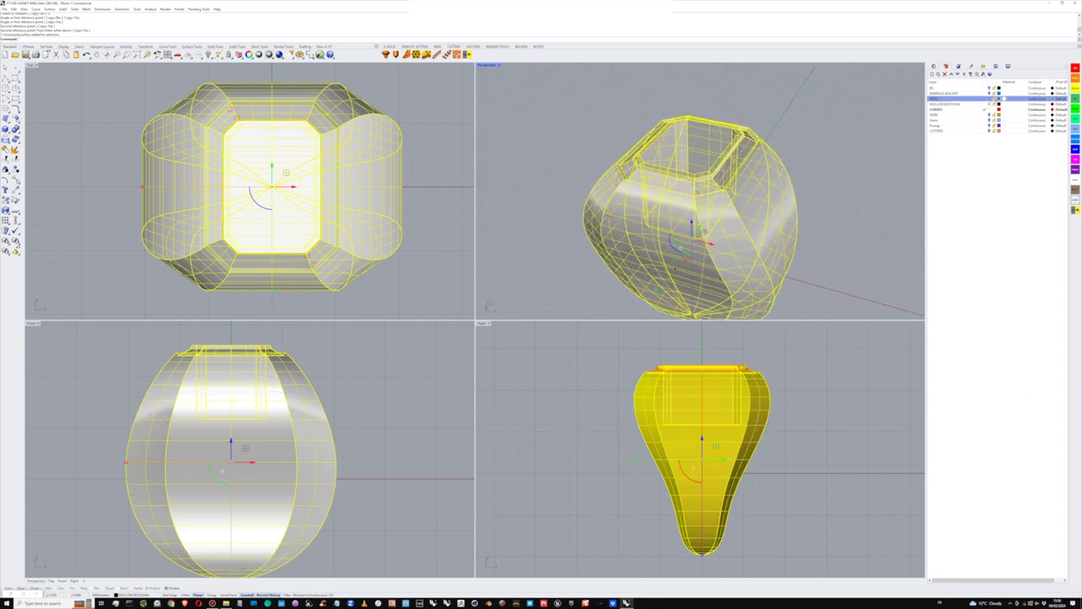
right_drag(680, 204, 677, 233)
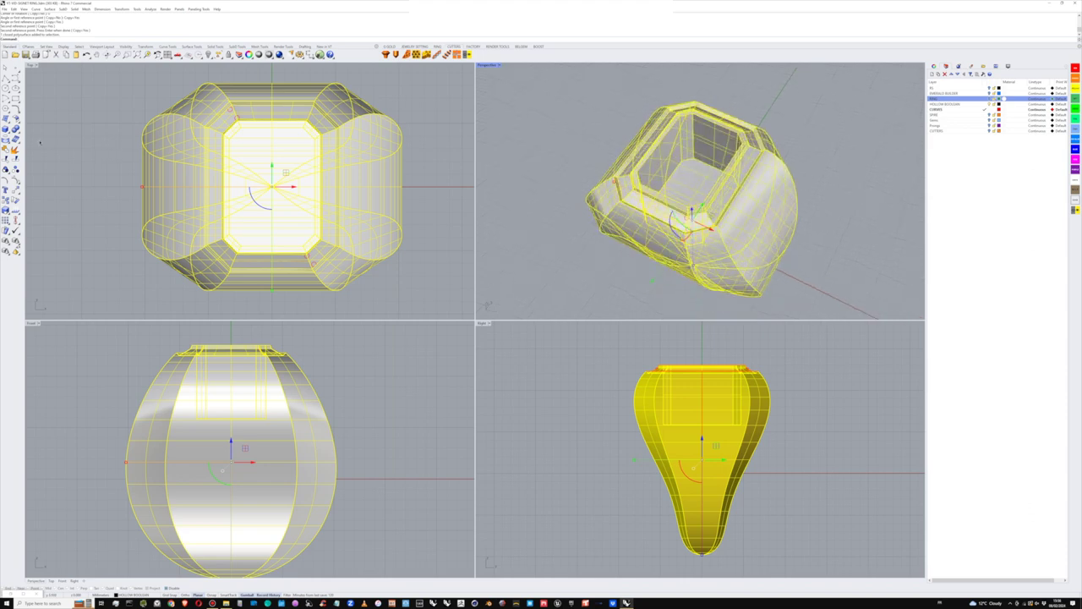
Step: Extract the eight flat rim surfaces around the top opening of the hollow solid
click(18, 132)
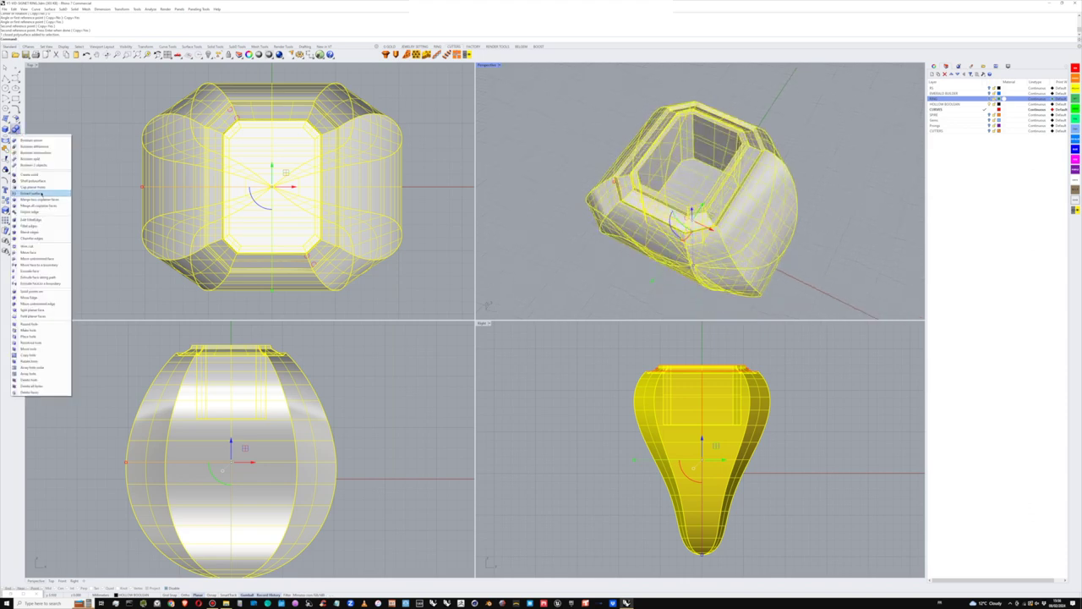
click(40, 192)
scroll(690, 122, up, 6)
click(691, 109)
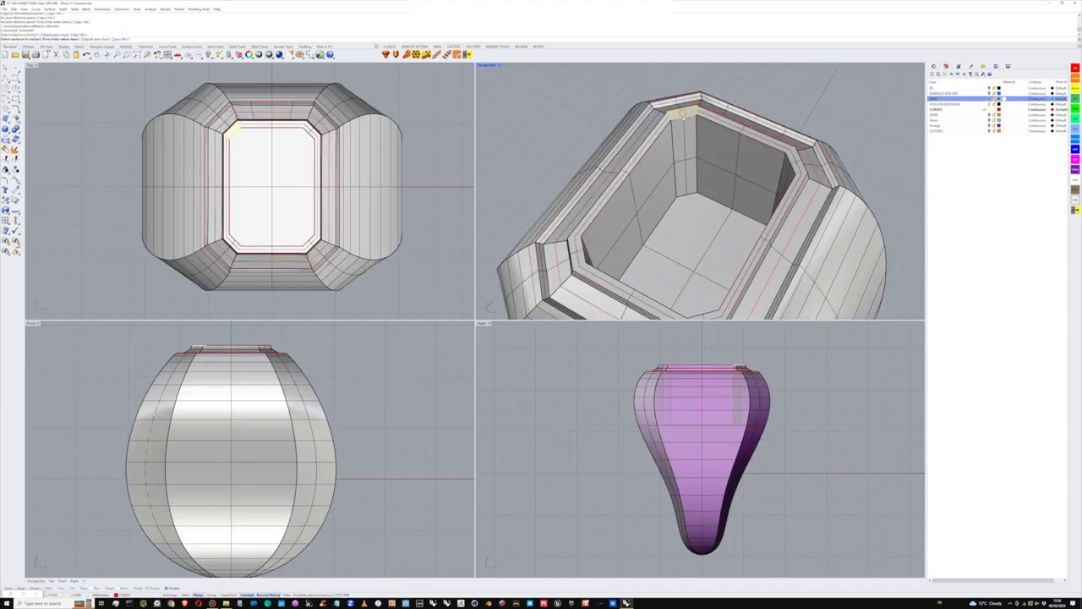
click(696, 121)
click(666, 128)
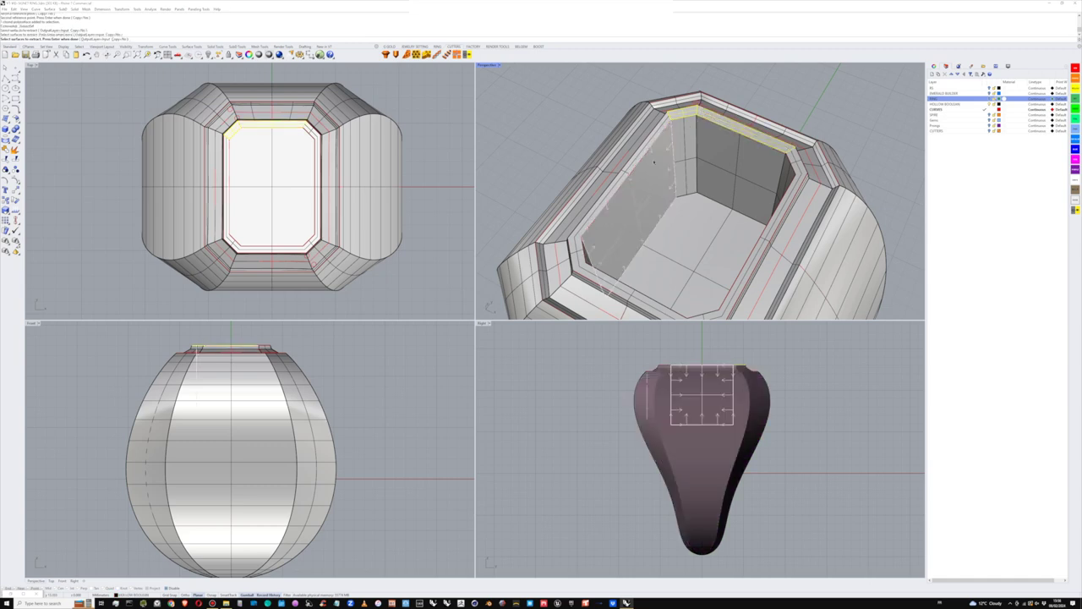
click(695, 146)
right_drag(699, 139, 783, 101)
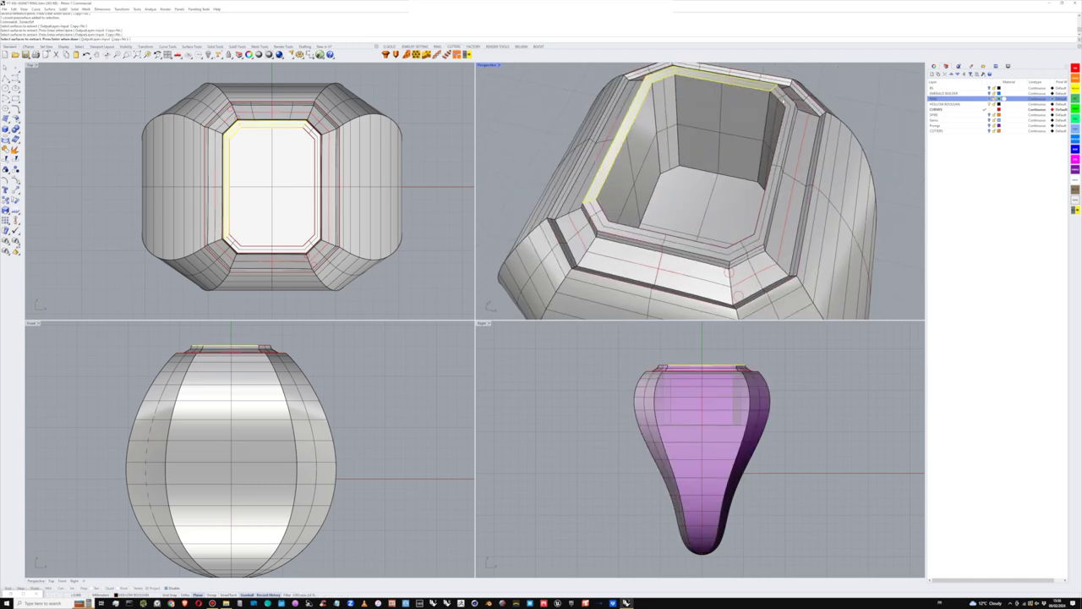
click(786, 110)
click(741, 247)
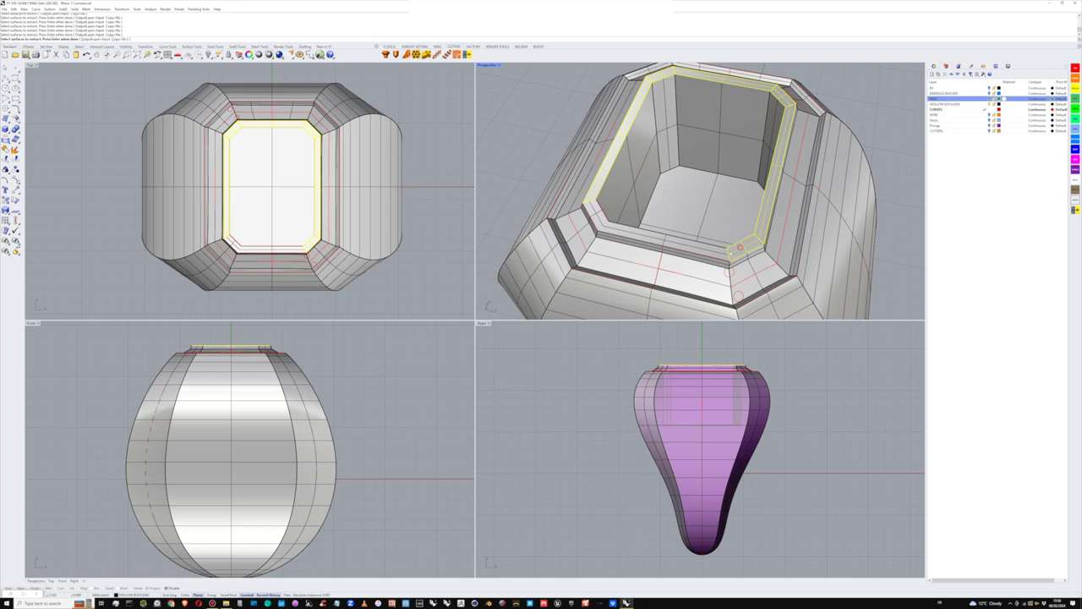
click(713, 251)
click(596, 215)
key(Return)
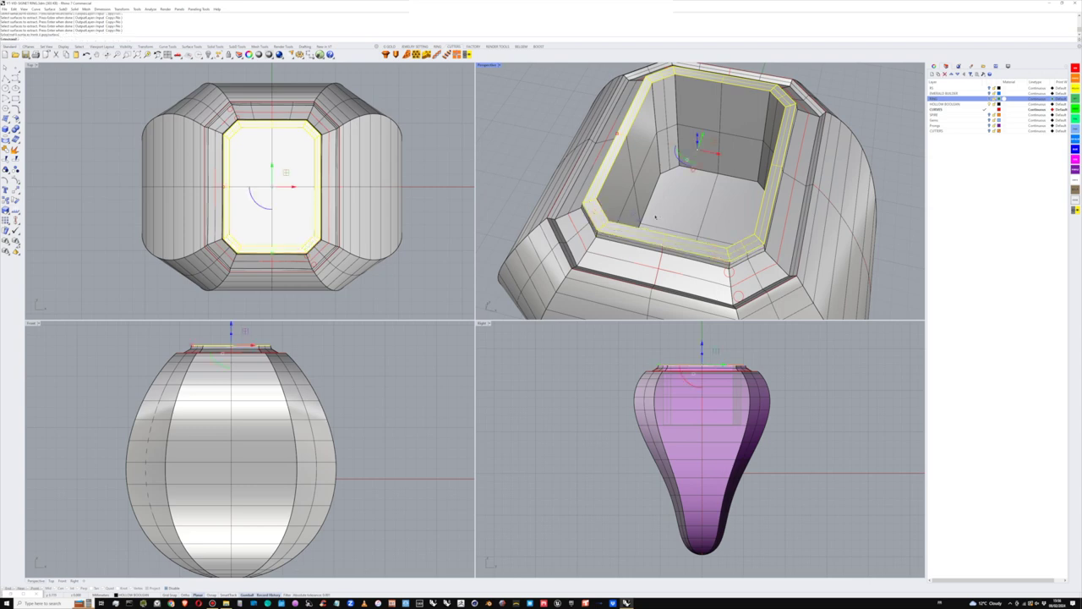
Step: Delete the inner stone-pocket polysurface, keeping the extracted rim surfaces and outer body
click(643, 181)
key(Delete)
scroll(670, 157, down, 5)
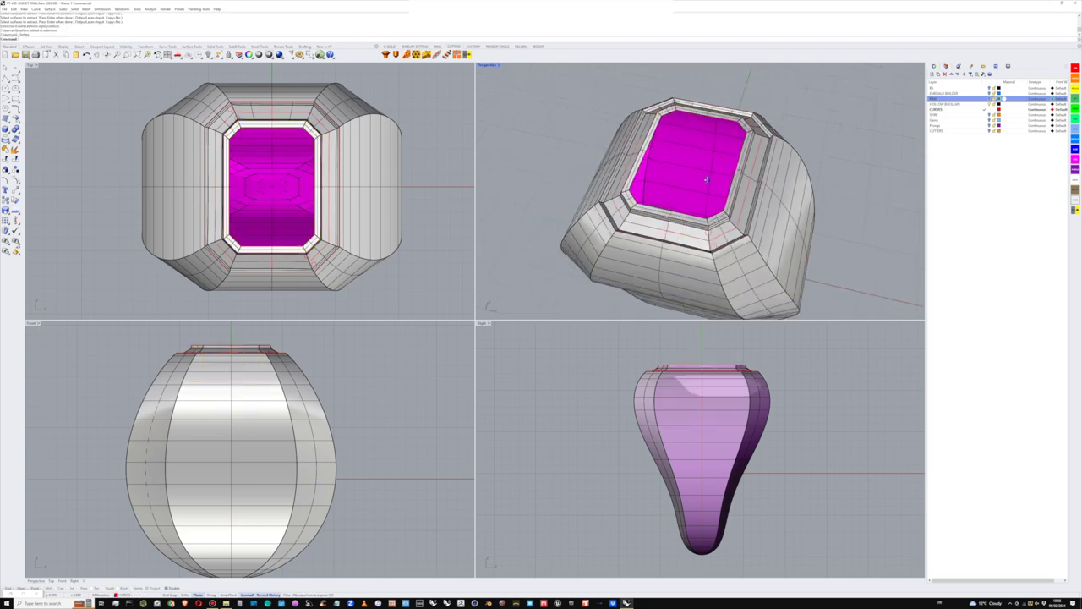
right_drag(705, 176, 793, 116)
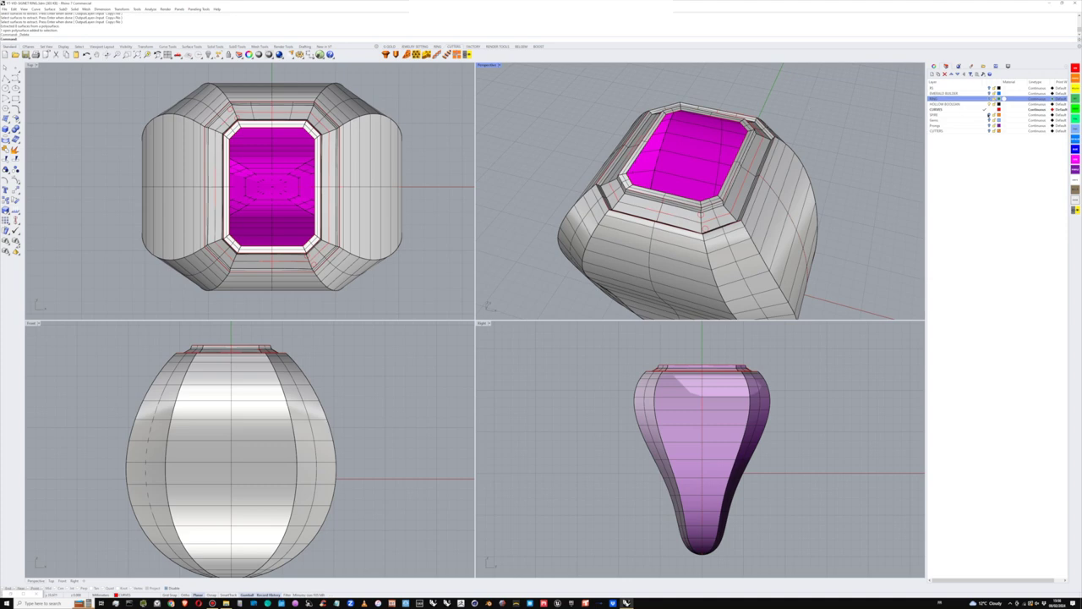
Step: Isolate HOLLOW BOOLEAN as the current layer without the curves, and join the rim surfaces to the outer body
click(986, 105)
click(989, 110)
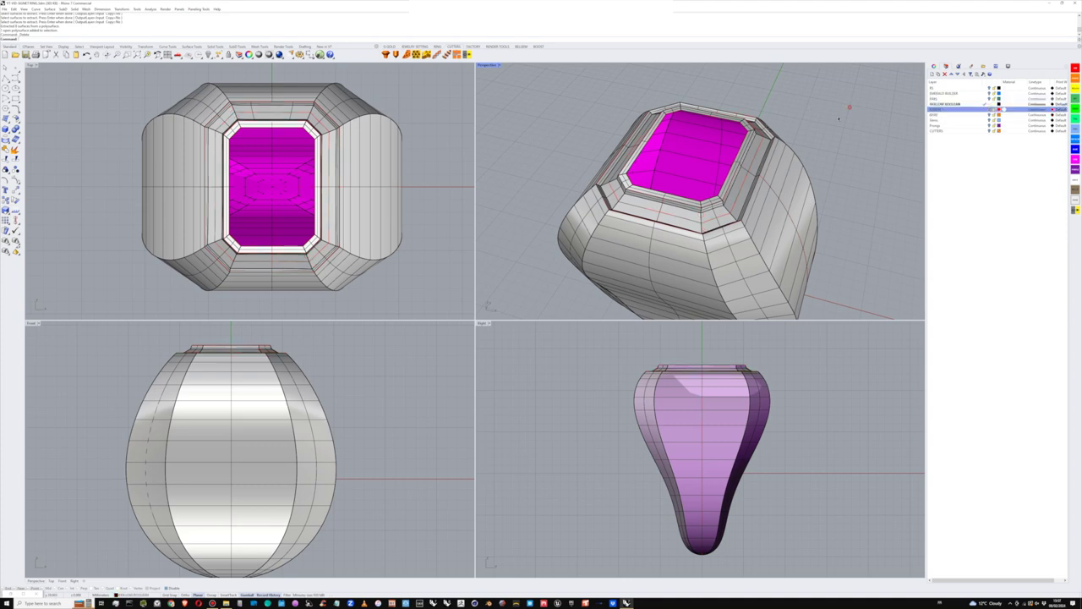
click(708, 148)
click(6, 150)
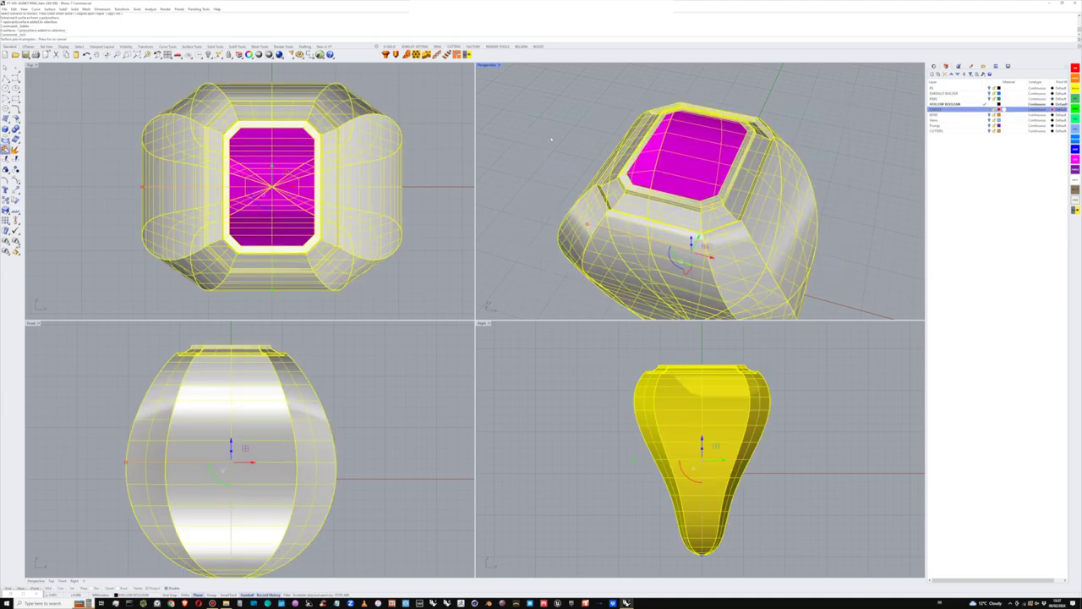
Step: Cap the top planar opening of the joined body to make a closed solid, and clear the selection
click(18, 133)
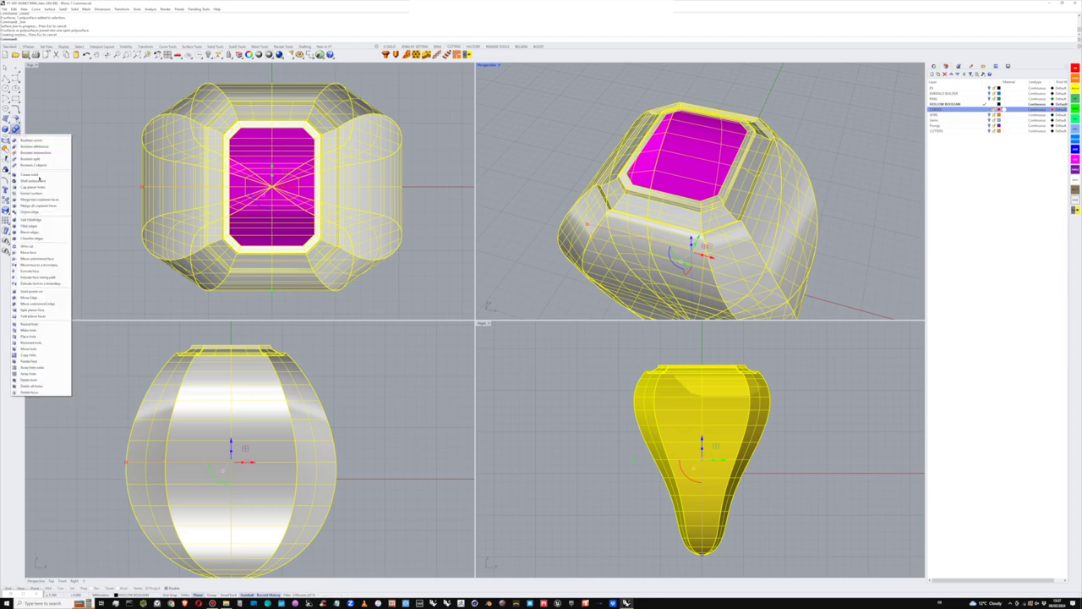
click(38, 186)
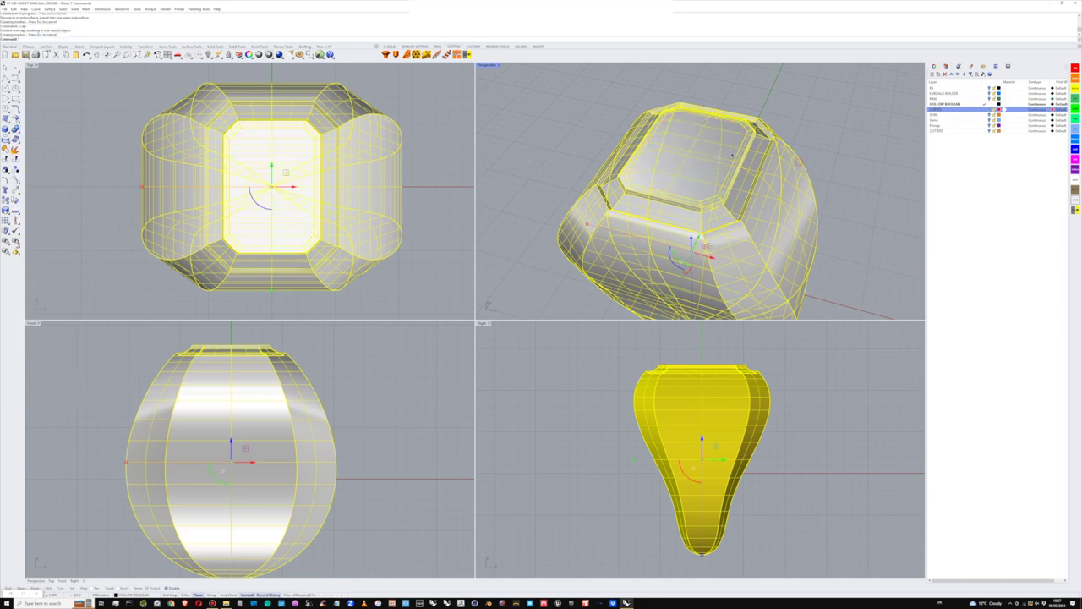
scroll(732, 155, down, 4)
shift+right_drag(732, 156, 727, 129)
key(Escape)
scroll(733, 150, up, 2)
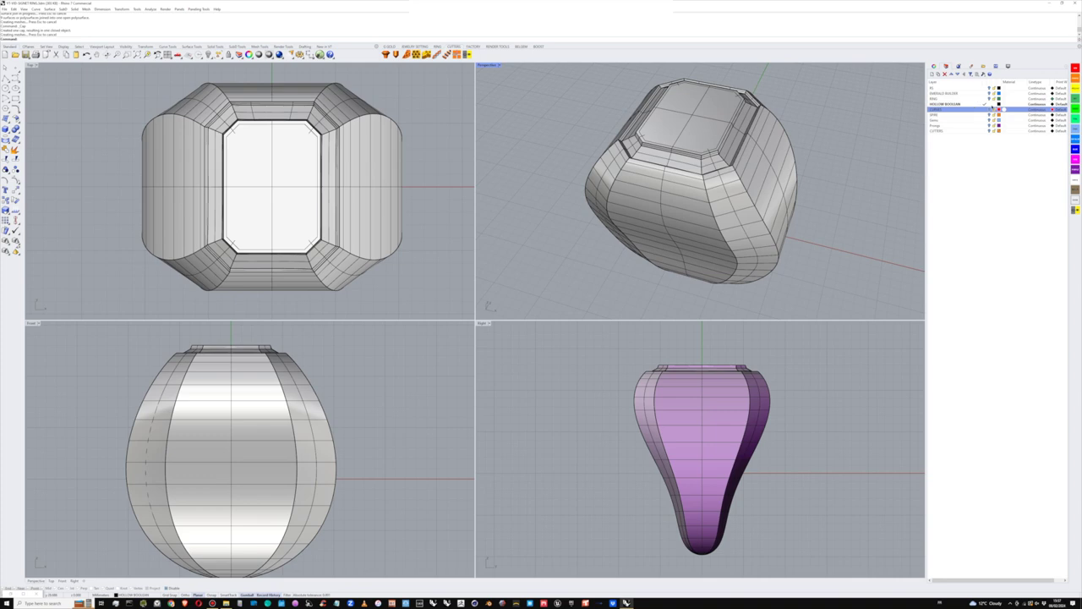
Step: Make RING the current layer and scale the hollow solid down uniformly so it sits inside the ring walls
click(986, 99)
click(682, 244)
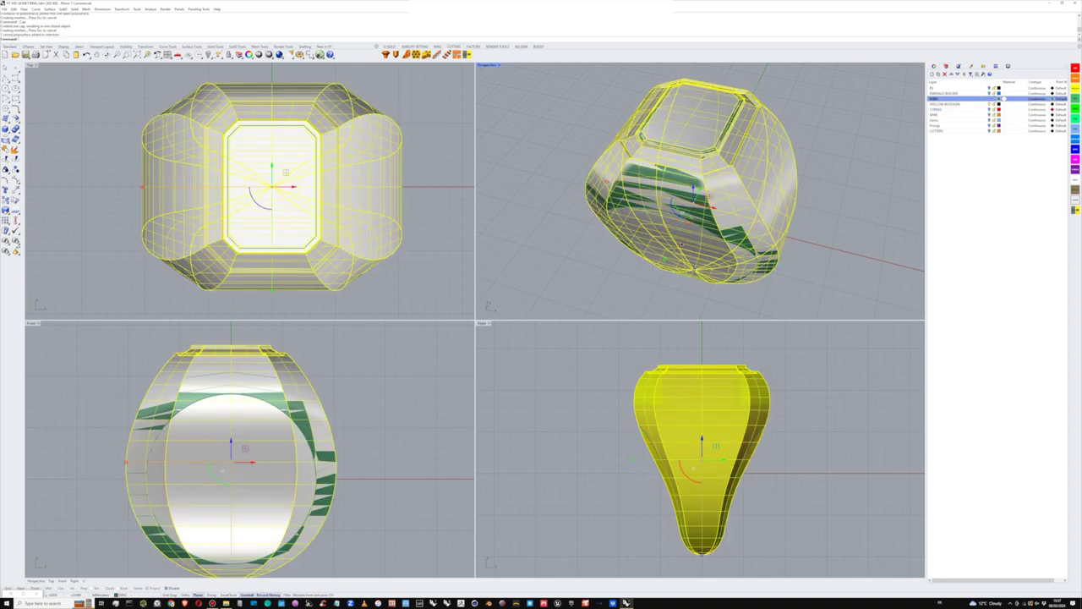
right_drag(681, 244, 703, 134)
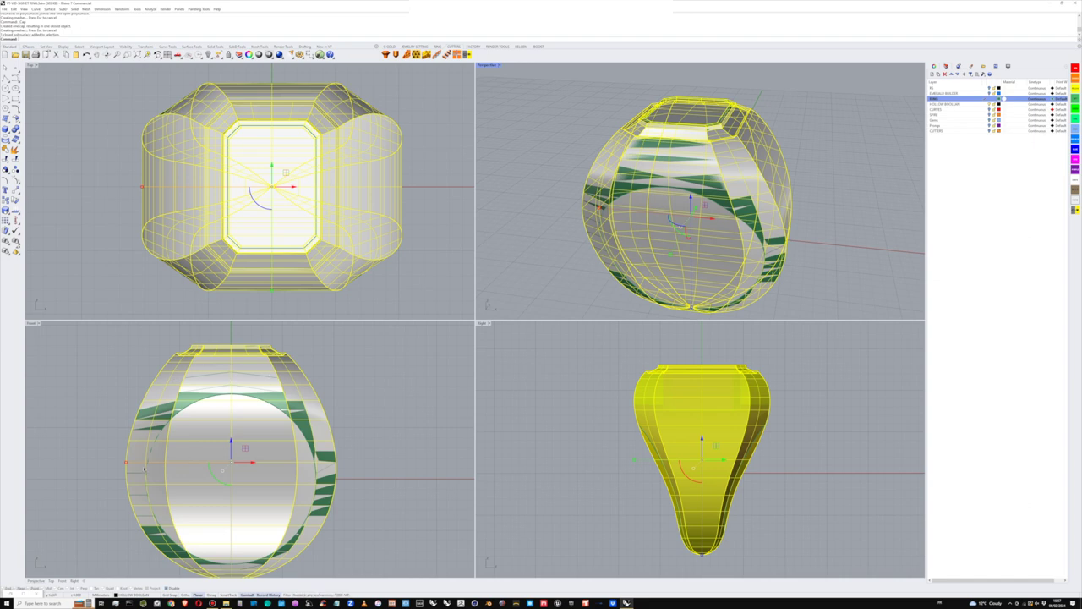
drag(127, 463, 139, 462)
click(382, 397)
right_drag(313, 434, 321, 420)
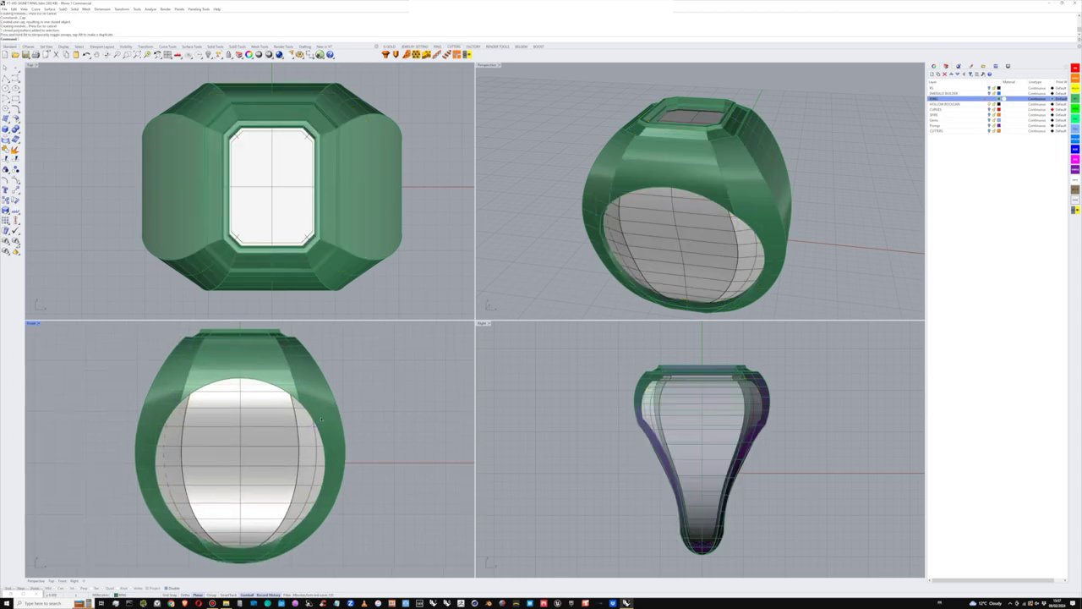
Step: Reduce only the hollow solid's height slightly to leave more material at the base of the shank
right_drag(721, 202, 716, 217)
scroll(711, 169, up, 4)
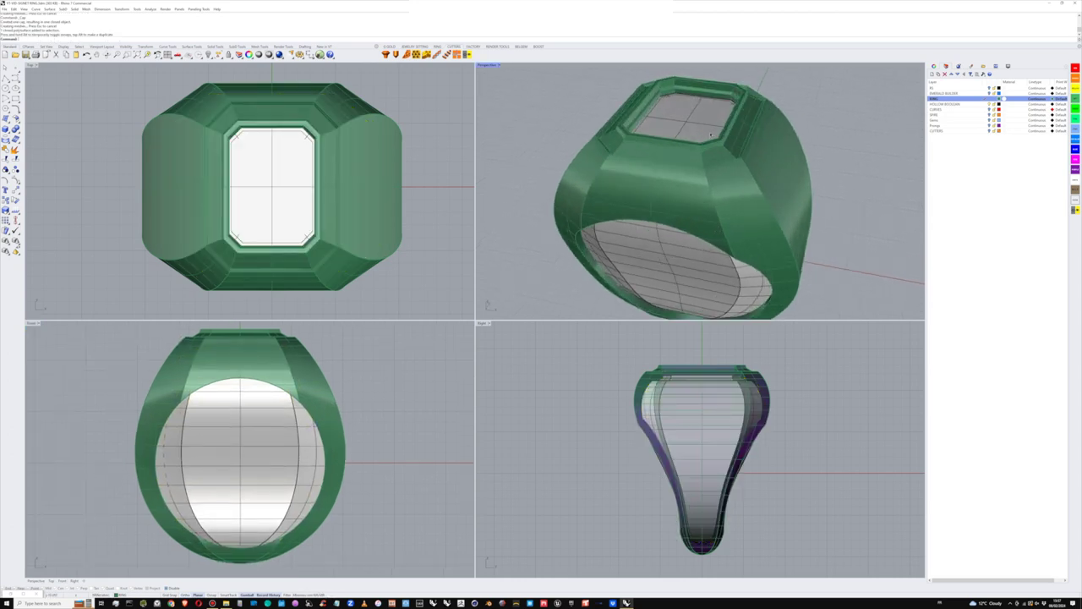
right_drag(715, 159, 697, 121)
scroll(700, 135, down, 4)
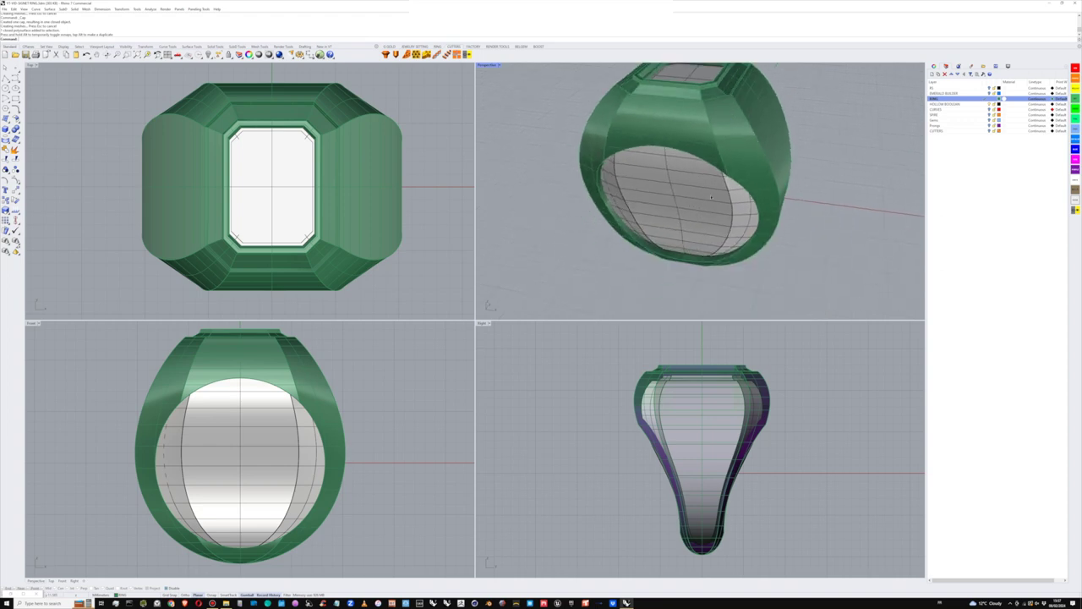
click(649, 191)
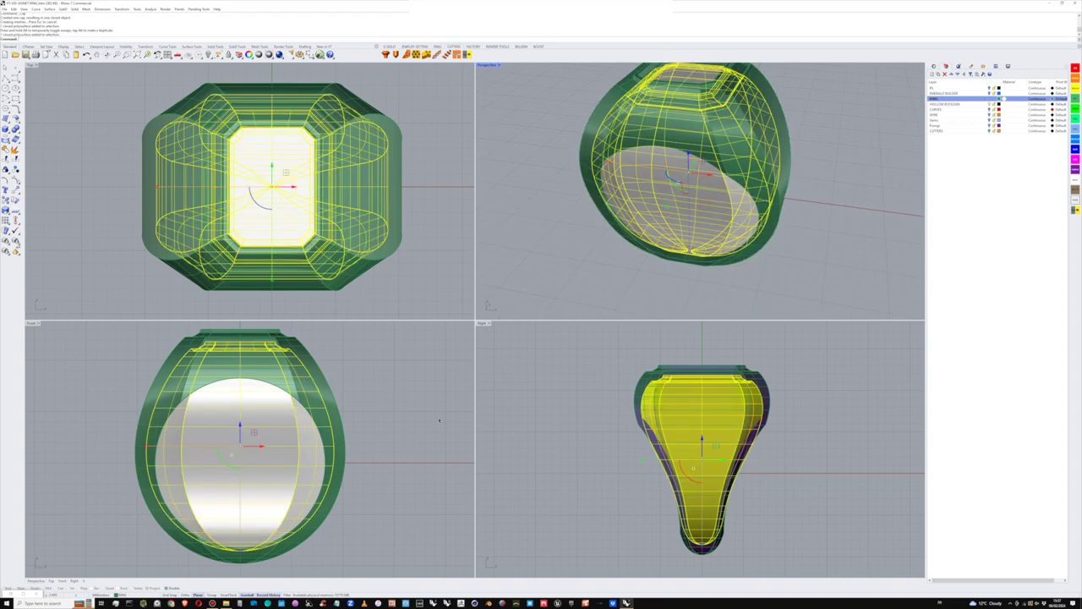
click(242, 553)
drag(242, 553, 245, 549)
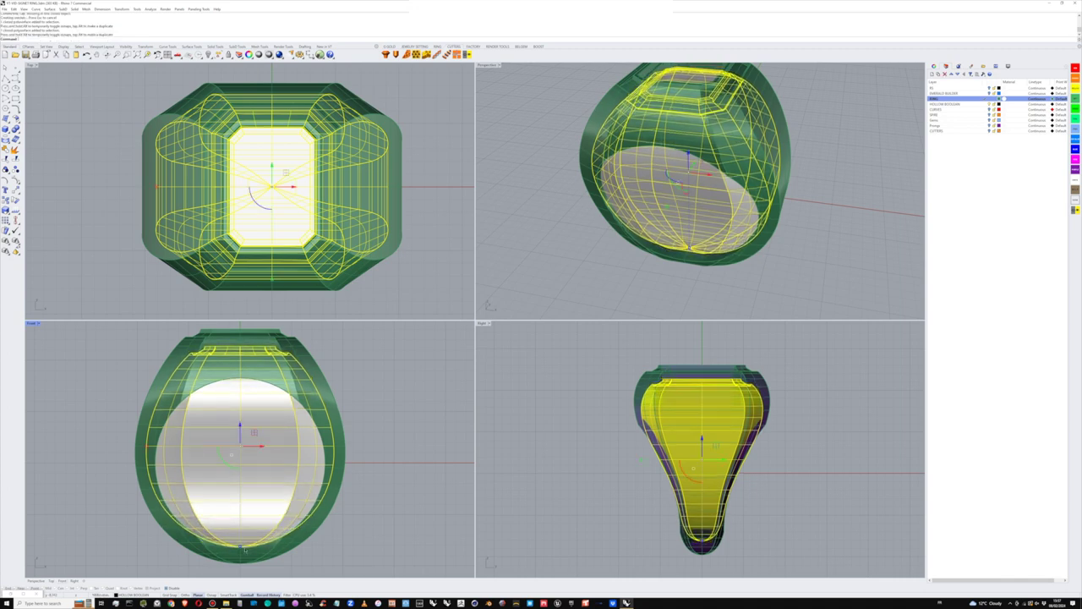
scroll(245, 550, up, 10)
click(255, 549)
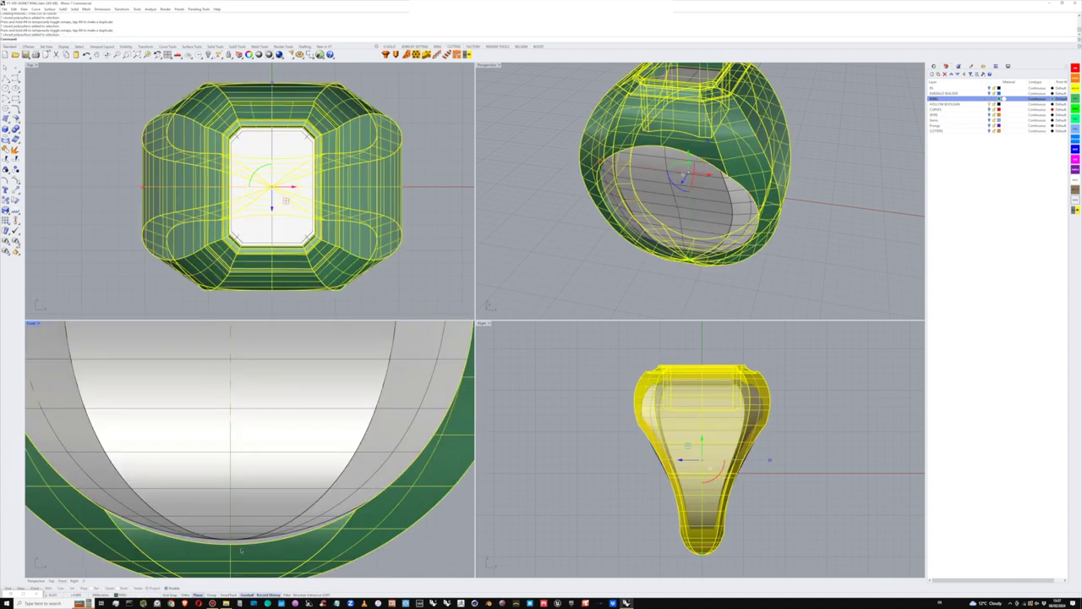
click(266, 515)
scroll(265, 515, down, 6)
Step: Set the perspective view's display mode to Ghosted and maximize that view
right_drag(308, 446, 292, 520)
scroll(299, 492, down, 2)
scroll(806, 128, down, 2)
right_drag(807, 128, 759, 151)
click(859, 111)
scroll(747, 135, up, 6)
scroll(741, 138, down, 2)
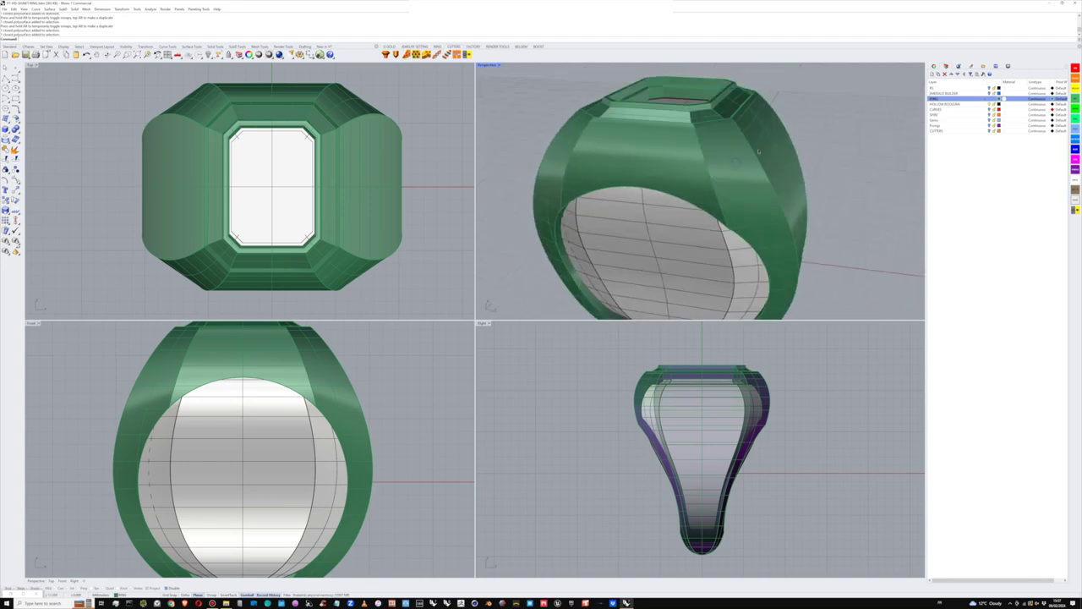
right_click(490, 65)
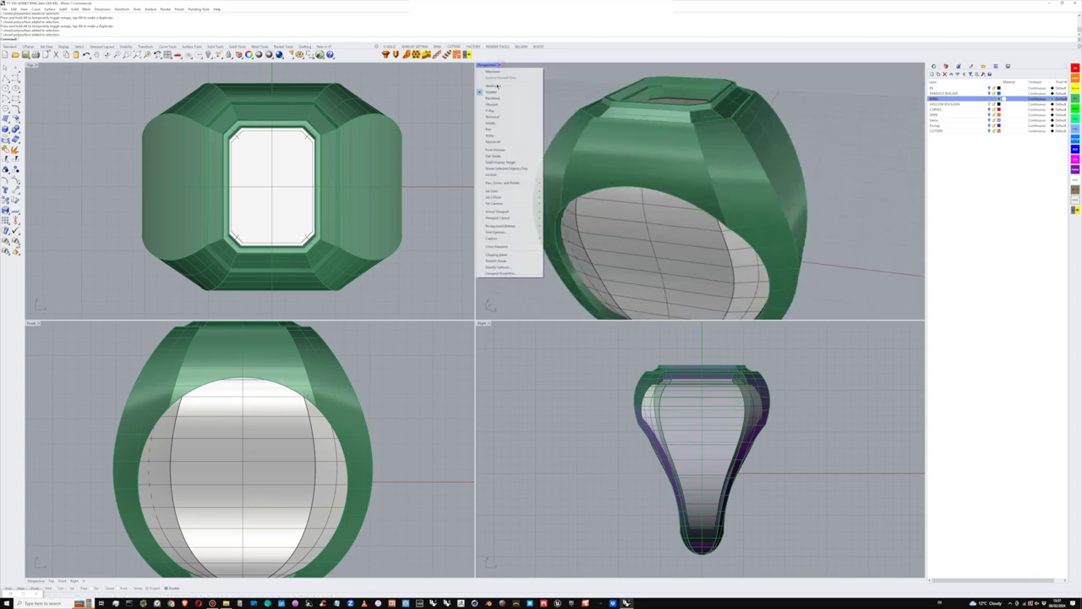
click(493, 106)
double_click(489, 65)
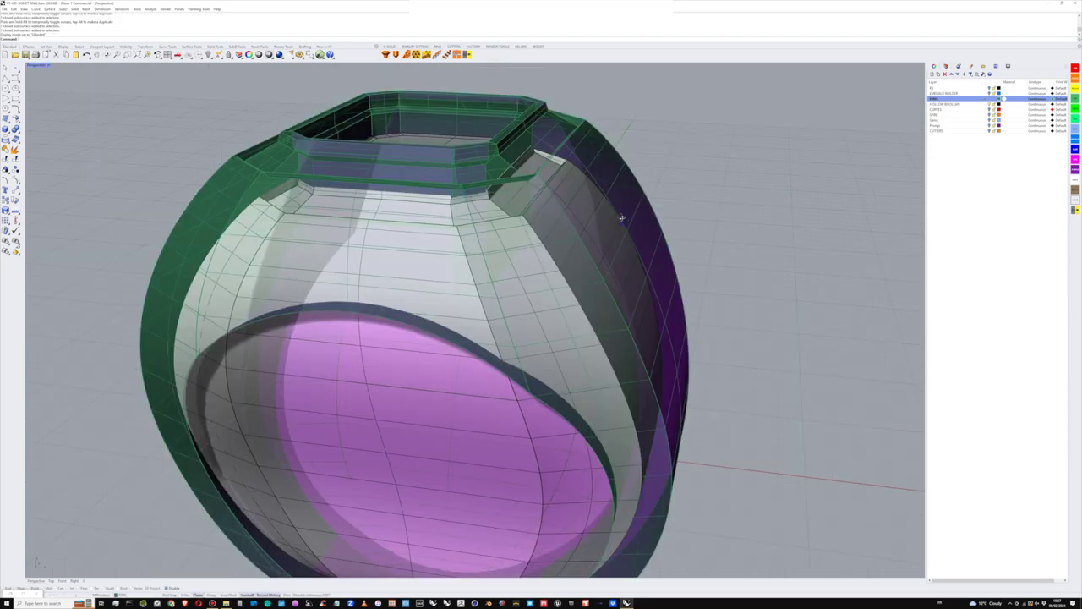
Step: Subtract the hollow solid from the ring with Boolean Difference, and hide the HOLLOW BOOLEAN layer
right_drag(621, 220, 614, 132)
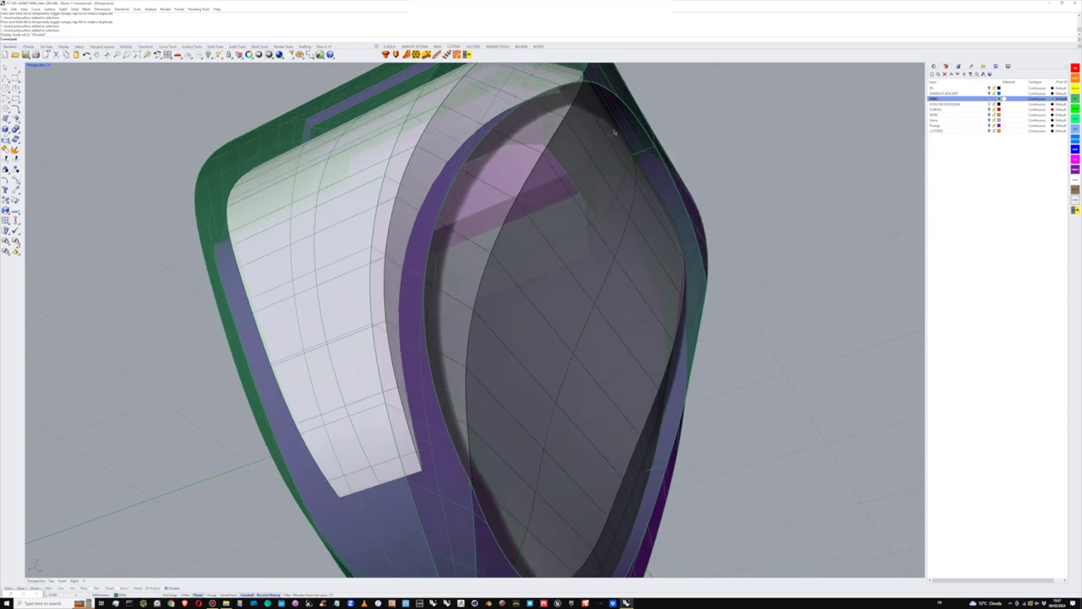
right_drag(473, 189, 371, 154)
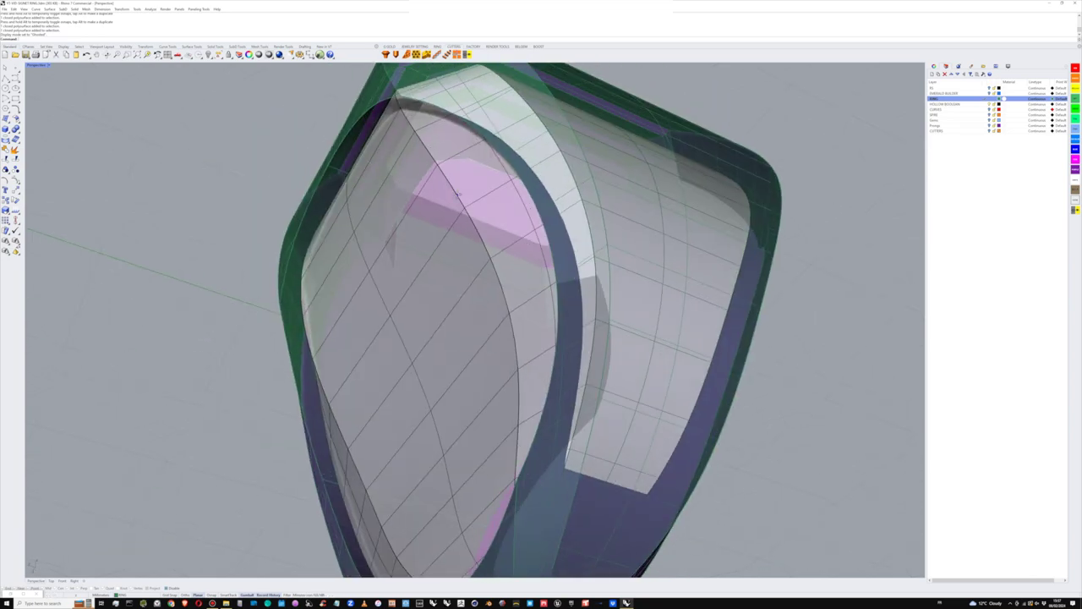
right_drag(458, 194, 532, 293)
scroll(539, 244, down, 4)
click(640, 202)
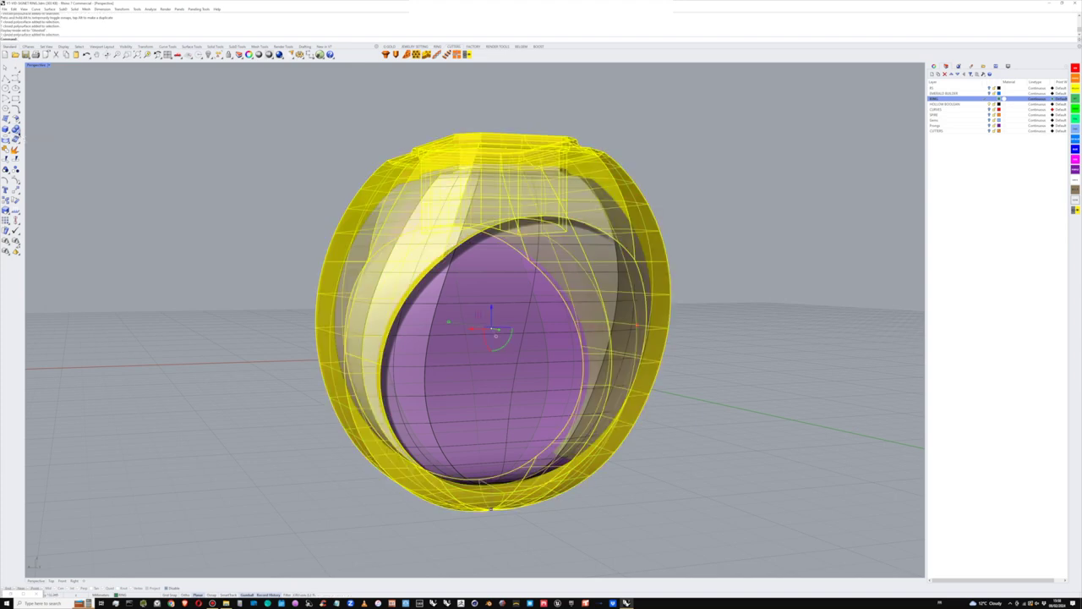
click(19, 133)
click(29, 147)
click(495, 320)
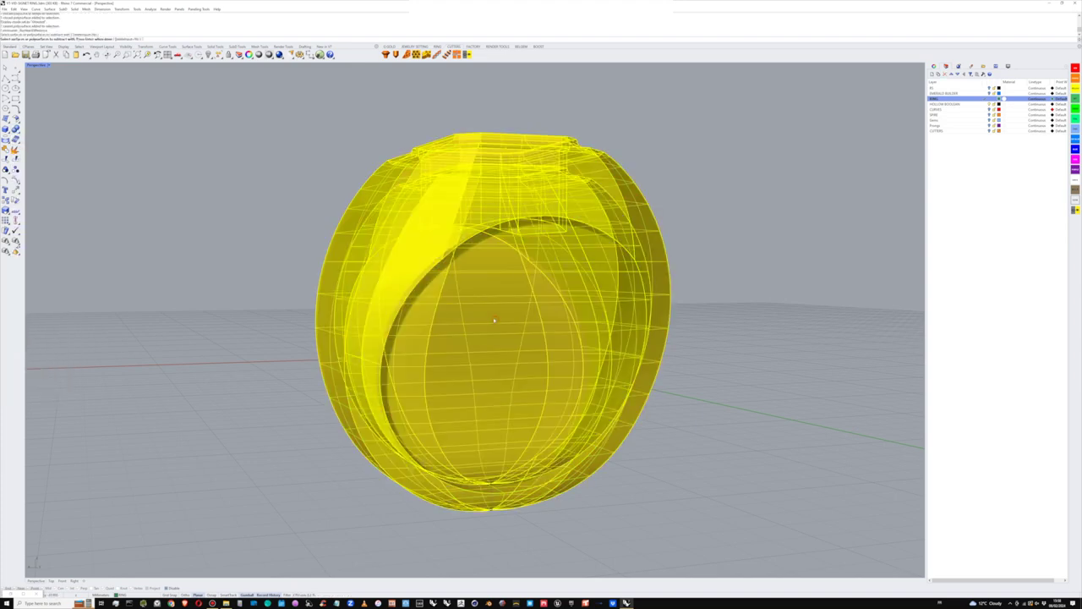
key(Return)
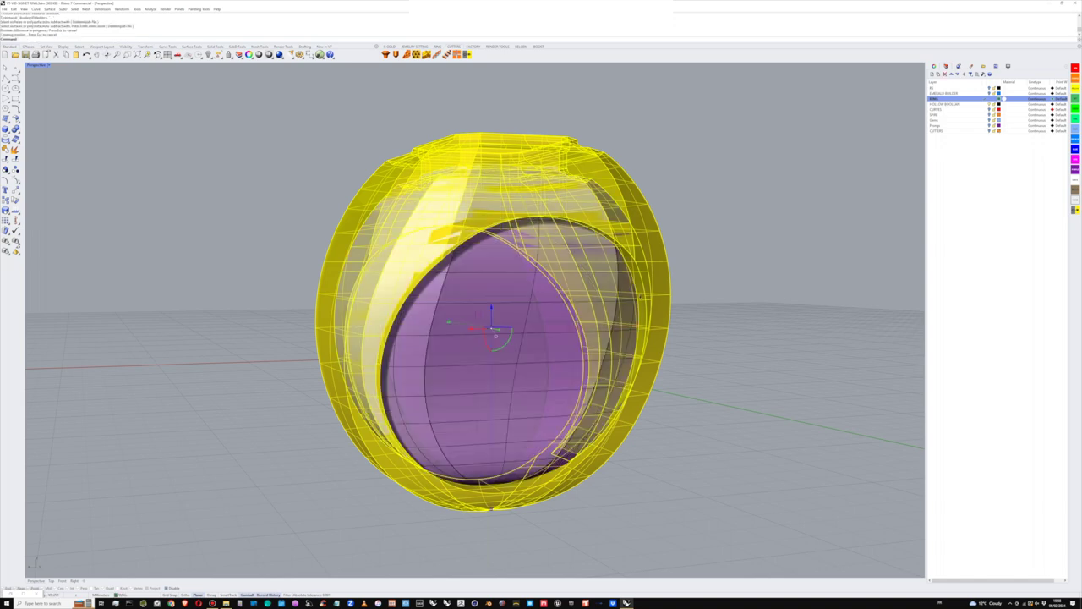
click(751, 212)
click(989, 104)
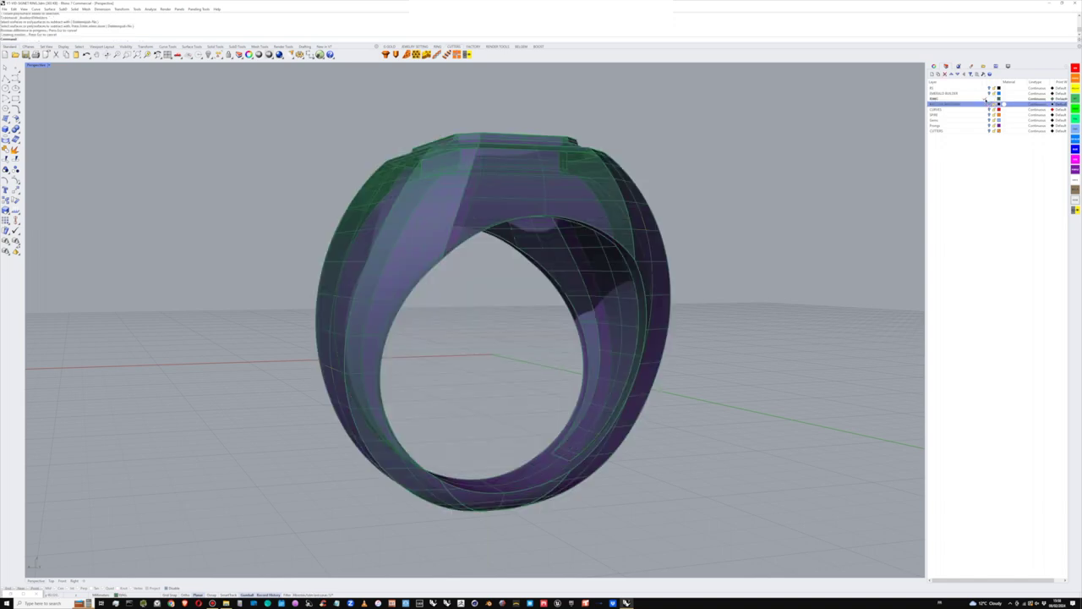
Step: Turn on the CUTTERS layer to show the stone cutters from inside the hollowed ring
right_drag(597, 218, 602, 233)
right_drag(600, 260, 501, 270)
scroll(539, 176, up, 5)
click(990, 131)
scroll(566, 206, up, 4)
scroll(561, 216, down, 3)
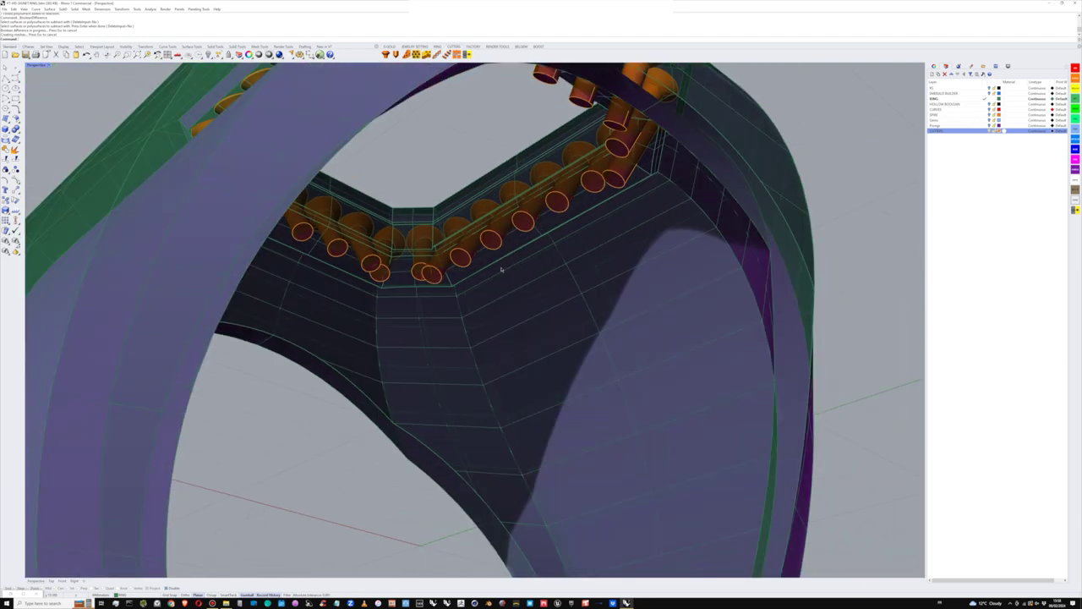
Step: Select the bottom end edge of a chamfered-corner cutter and shift it away from the neighbouring cutter
scroll(417, 284, up, 2)
click(415, 275)
click(421, 278)
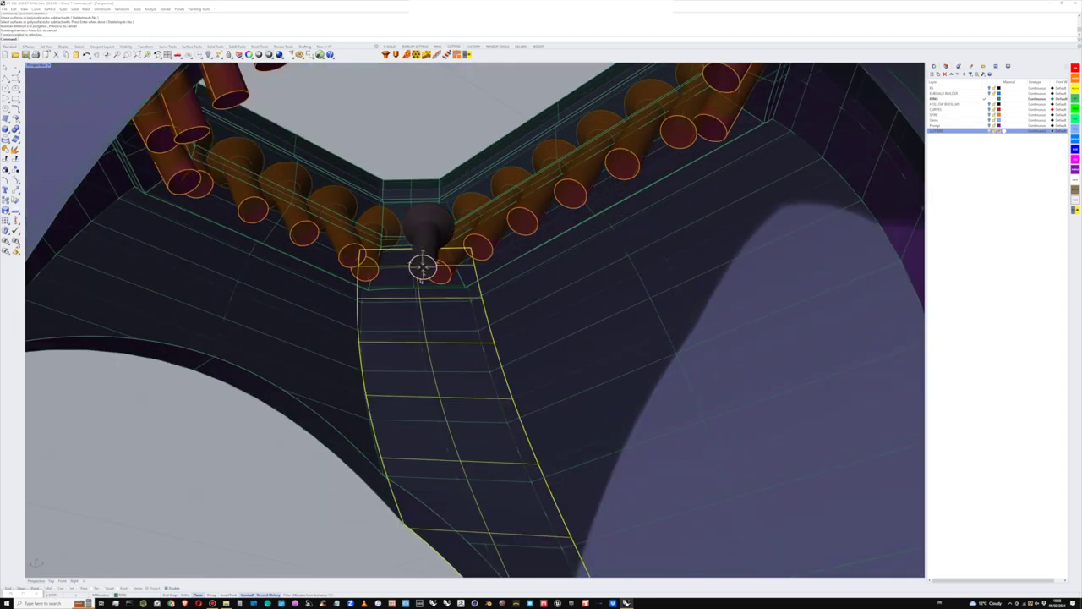
click(433, 295)
ctrl+click(433, 328)
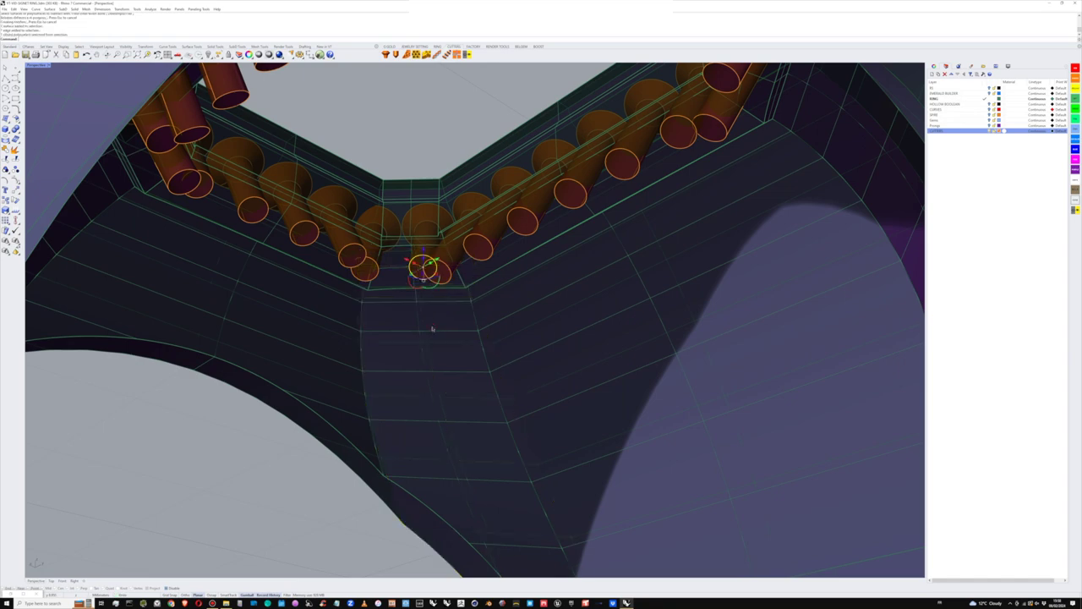
right_drag(443, 306, 397, 287)
scroll(397, 287, down, 8)
right_drag(493, 312, 507, 301)
scroll(508, 301, up, 5)
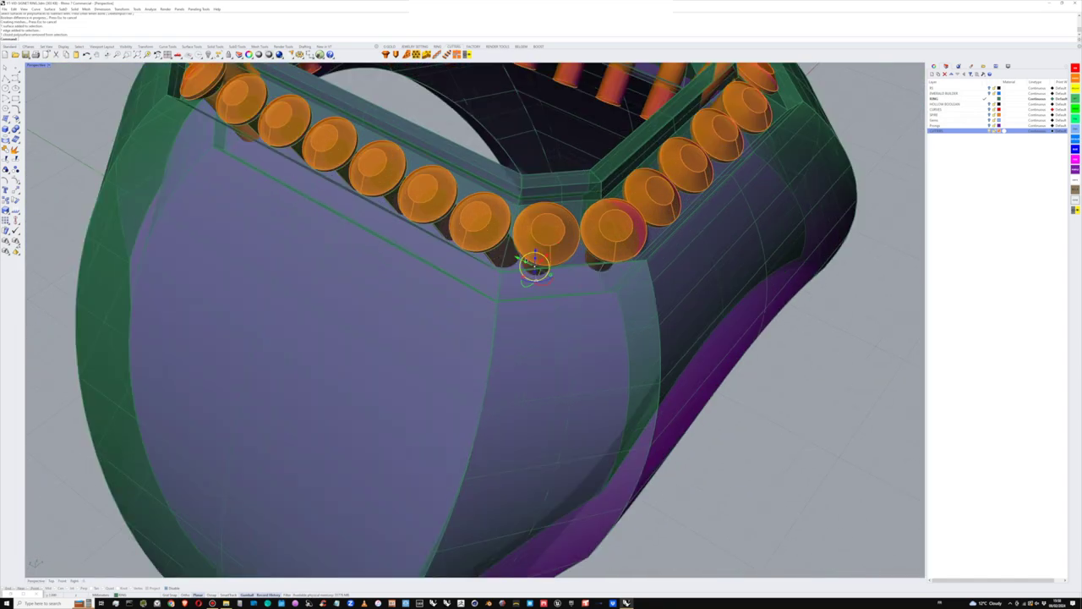
drag(532, 265, 536, 266)
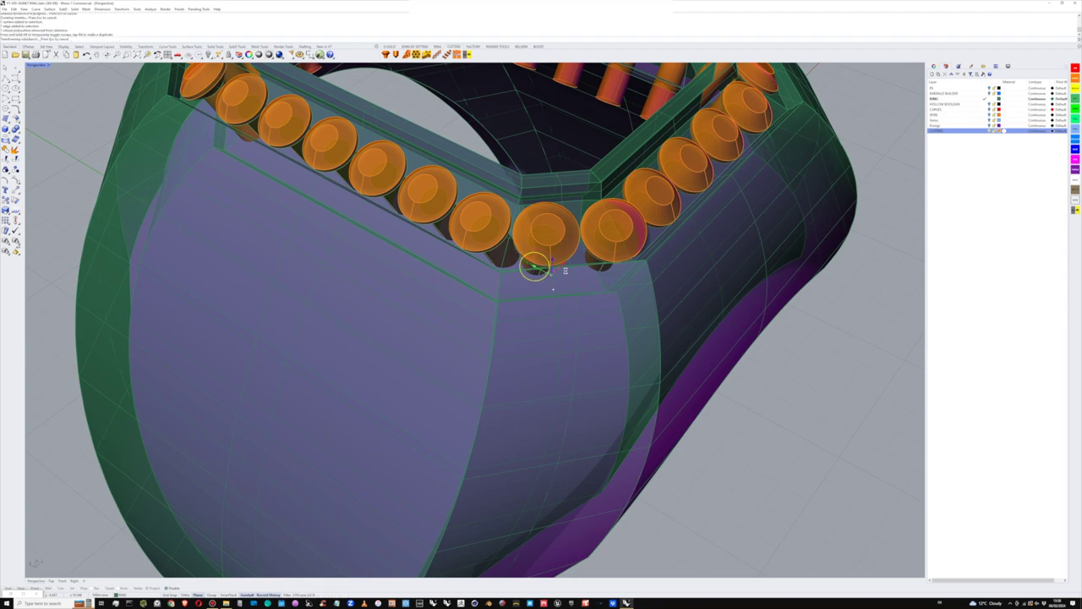
click(551, 313)
Step: Shift the bottom end edge of the second cutter in the same corner away from its neighbour
right_drag(627, 320, 571, 274)
right_drag(519, 203, 486, 287)
click(485, 287)
scroll(459, 238, up, 5)
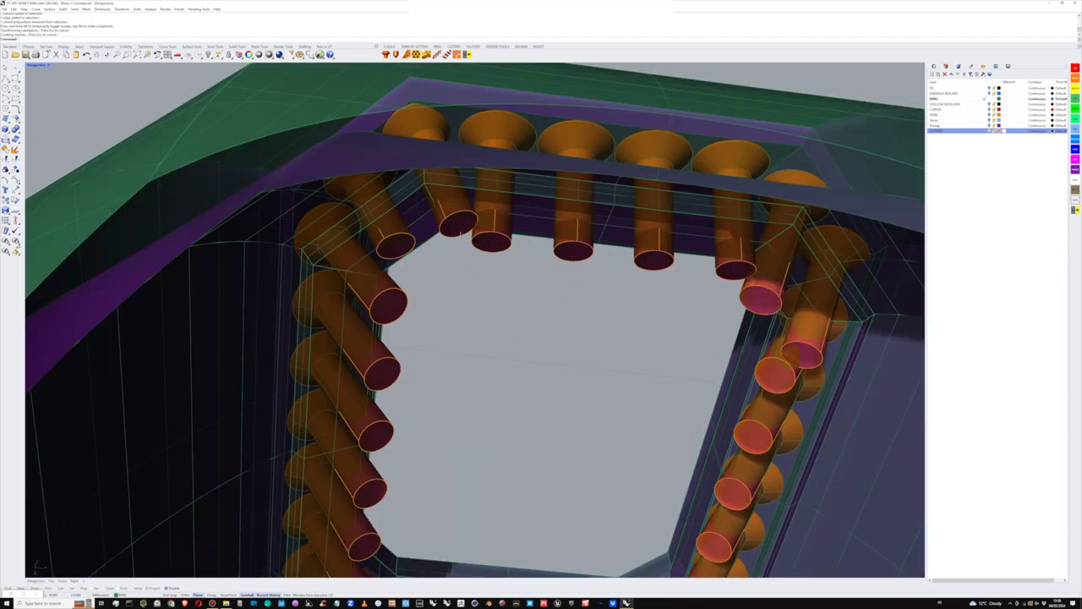
ctrl+shift+click(460, 235)
click(487, 254)
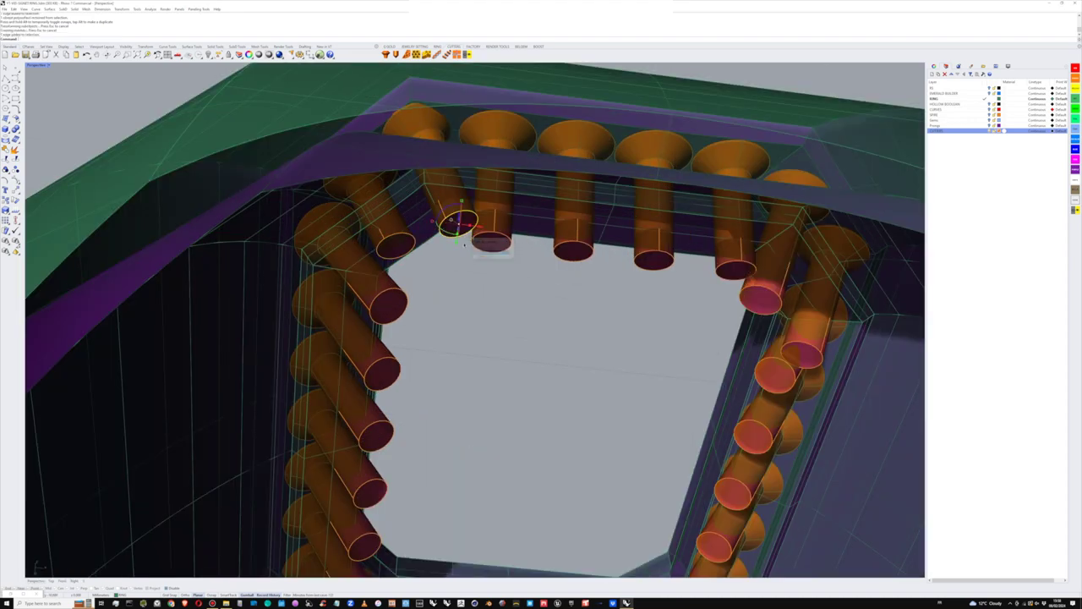
scroll(464, 245, down, 5)
right_drag(464, 243, 493, 323)
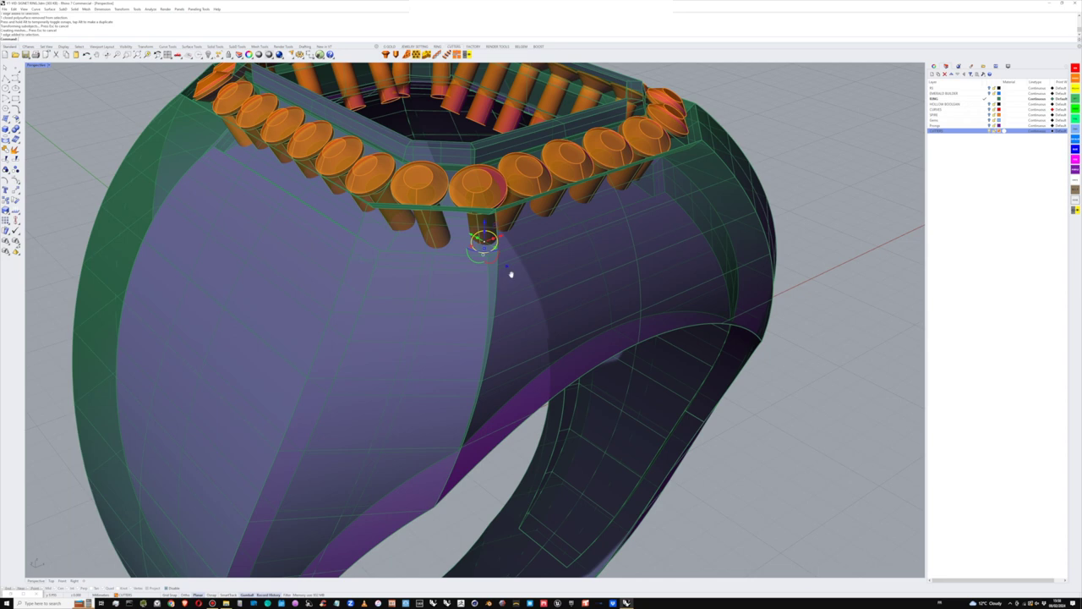
shift+right_drag(511, 275, 515, 300)
scroll(499, 268, up, 5)
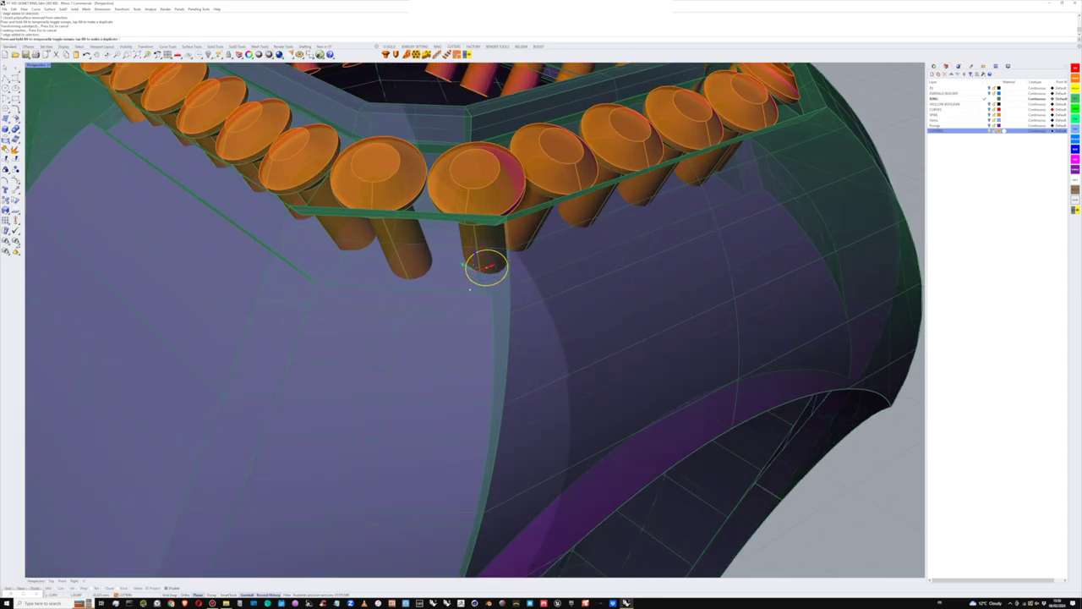
drag(473, 267, 471, 269)
click(541, 312)
Step: Select the bottom end face of the first cutter in another chamfered corner and move it clear of its neighbour
right_drag(531, 305, 493, 269)
right_drag(570, 352, 530, 305)
scroll(529, 305, down, 4)
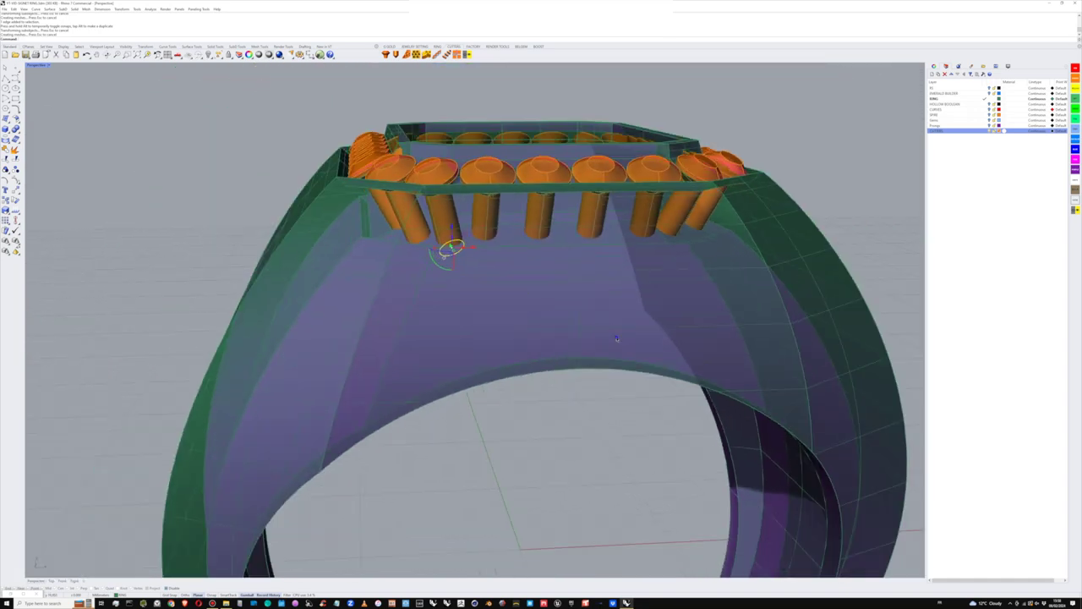
mouse_move(618, 336)
right_down()
mouse_move(567, 319)
mouse_move(563, 246)
right_up()
click(563, 246)
click(550, 161)
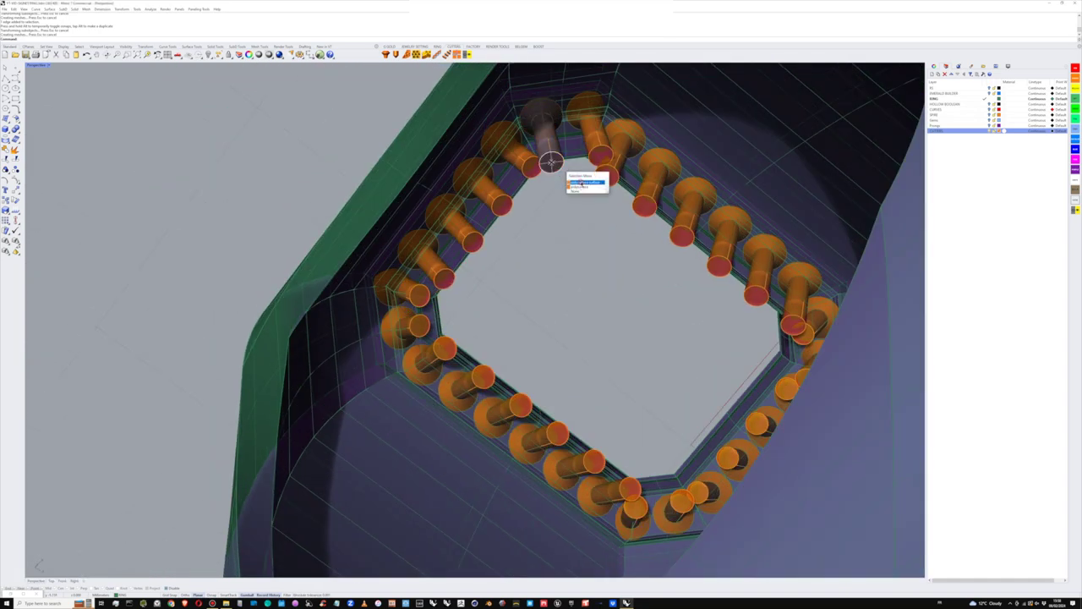
click(584, 182)
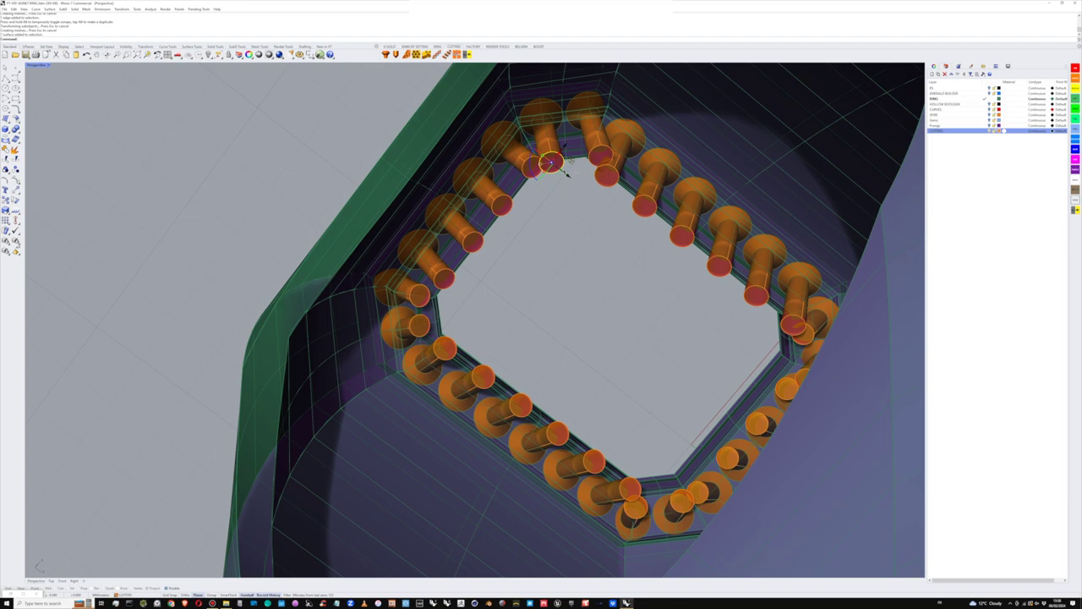
right_drag(566, 173, 615, 361)
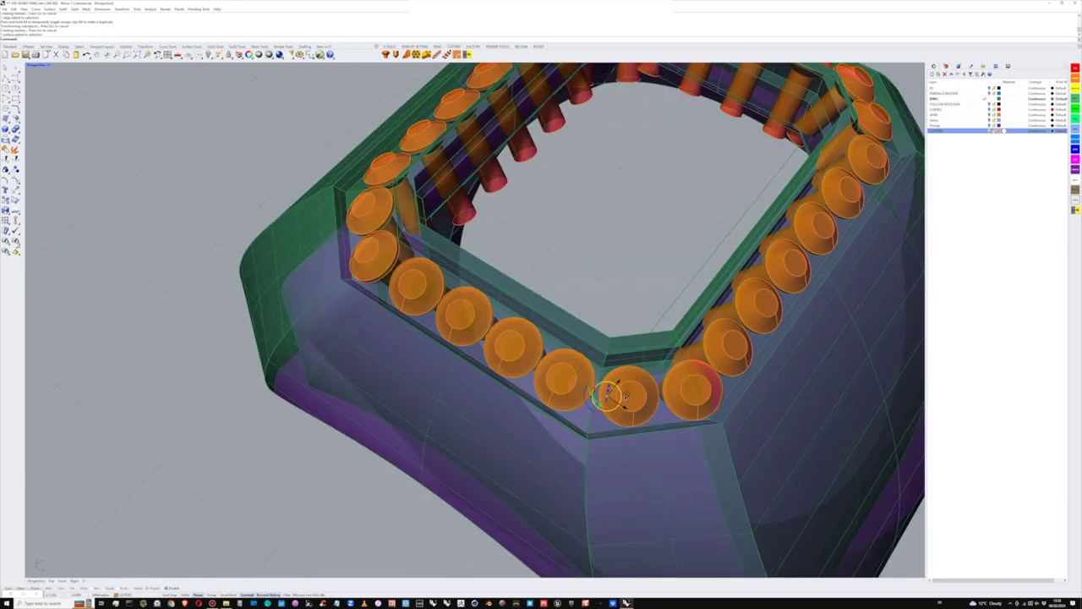
drag(632, 385, 629, 388)
Step: Select only the bottom end edge of that corner's other cutter and shift it away from the adjacent cutter
right_drag(634, 401, 603, 234)
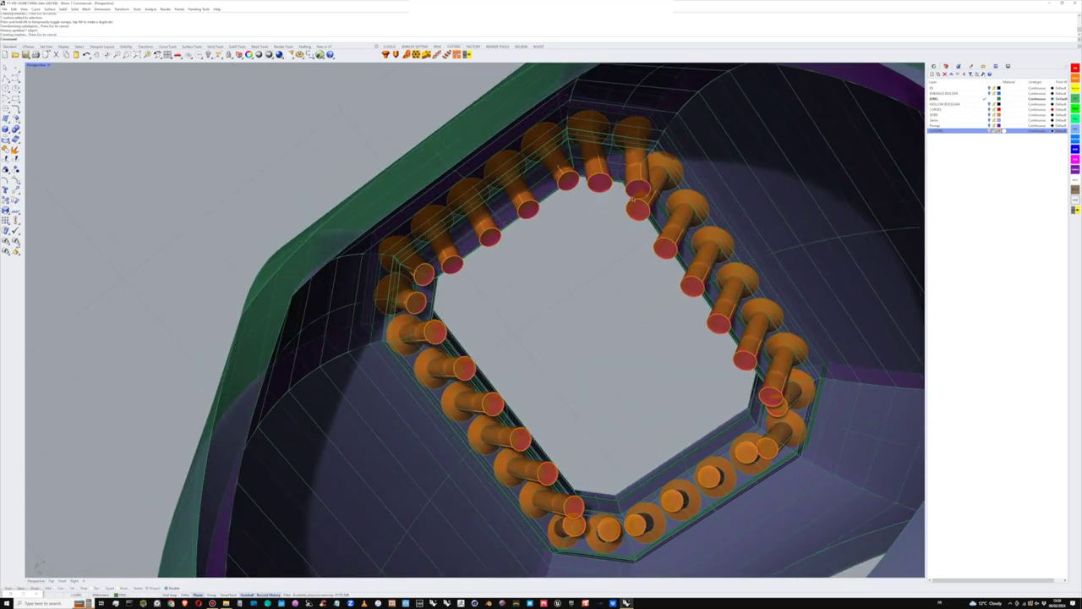
ctrl+shift+click(633, 199)
ctrl+shift+click(636, 198)
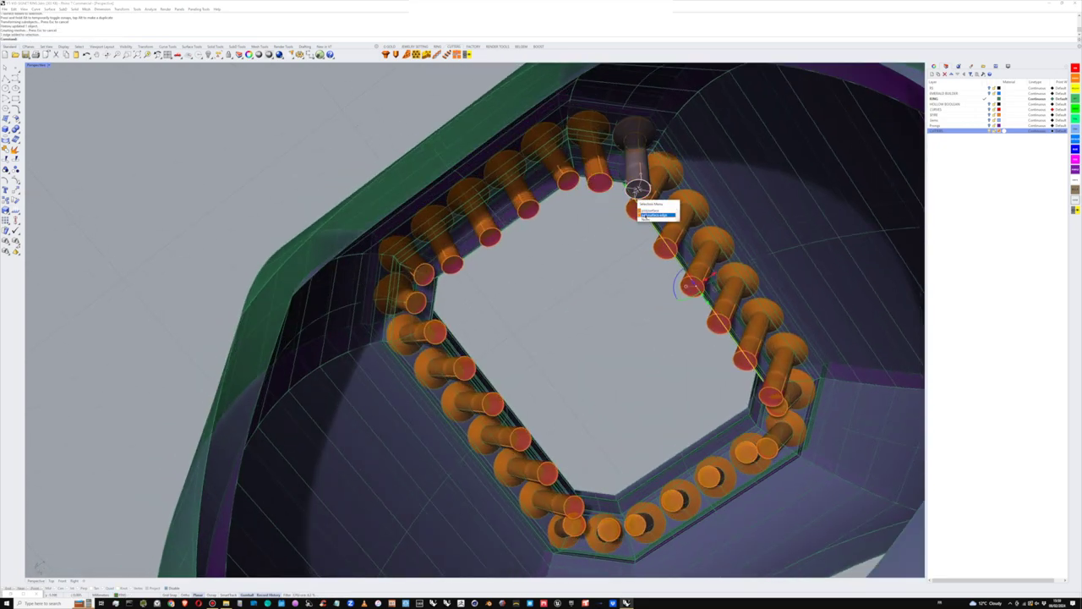
click(649, 216)
ctrl+click(675, 257)
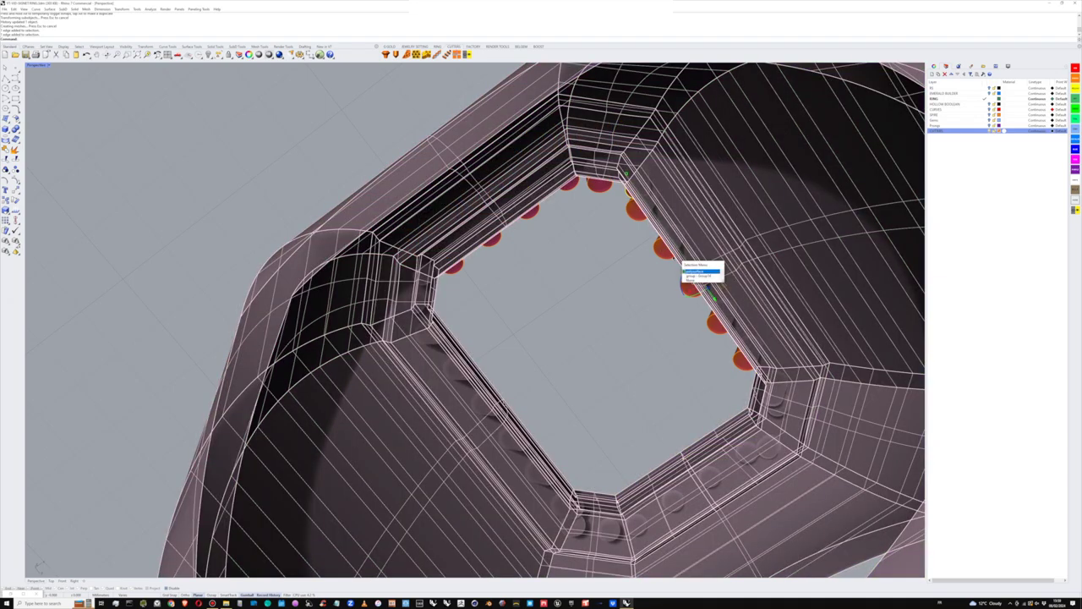
click(690, 271)
right_drag(607, 266, 635, 377)
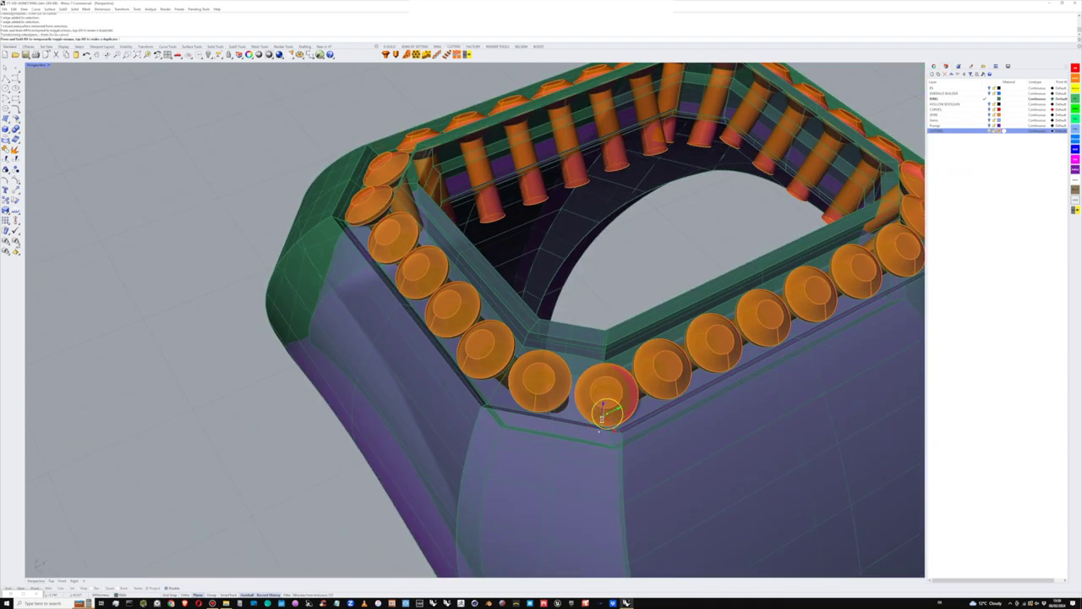
drag(600, 431, 598, 432)
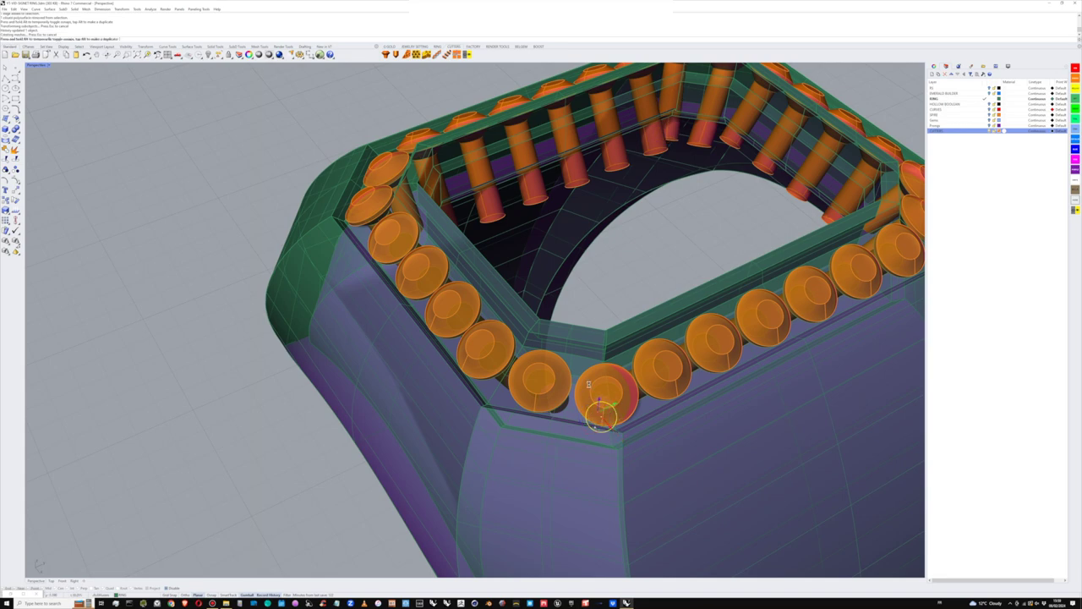
Step: Select only the bottom end edge of the overlapping cutter at the next chamfered corner and shift it clear of its neighbour
right_drag(592, 385, 679, 398)
scroll(533, 436, up, 4)
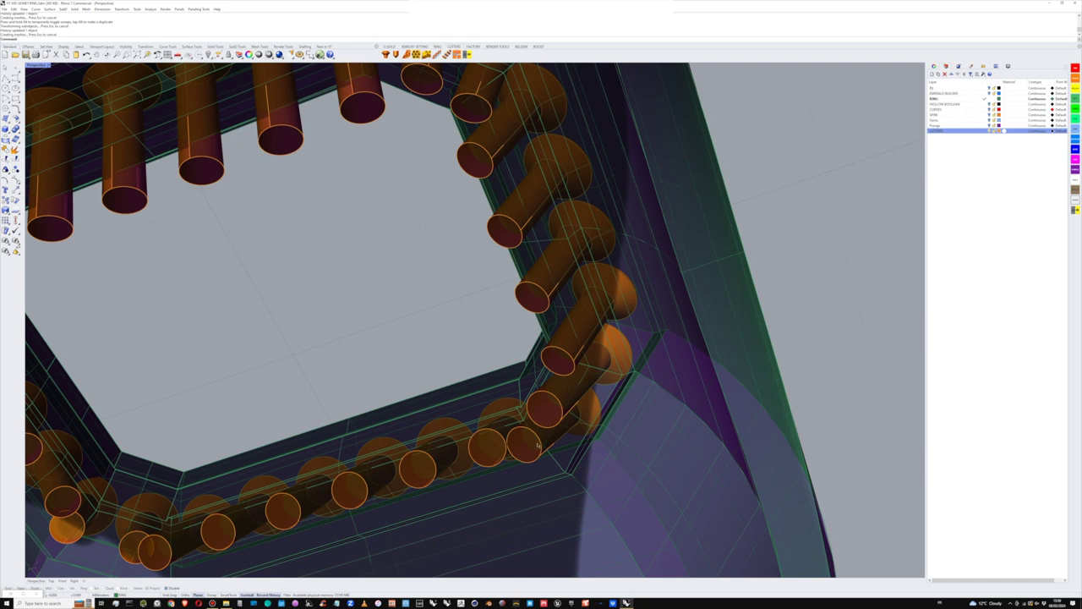
ctrl+shift+click(543, 447)
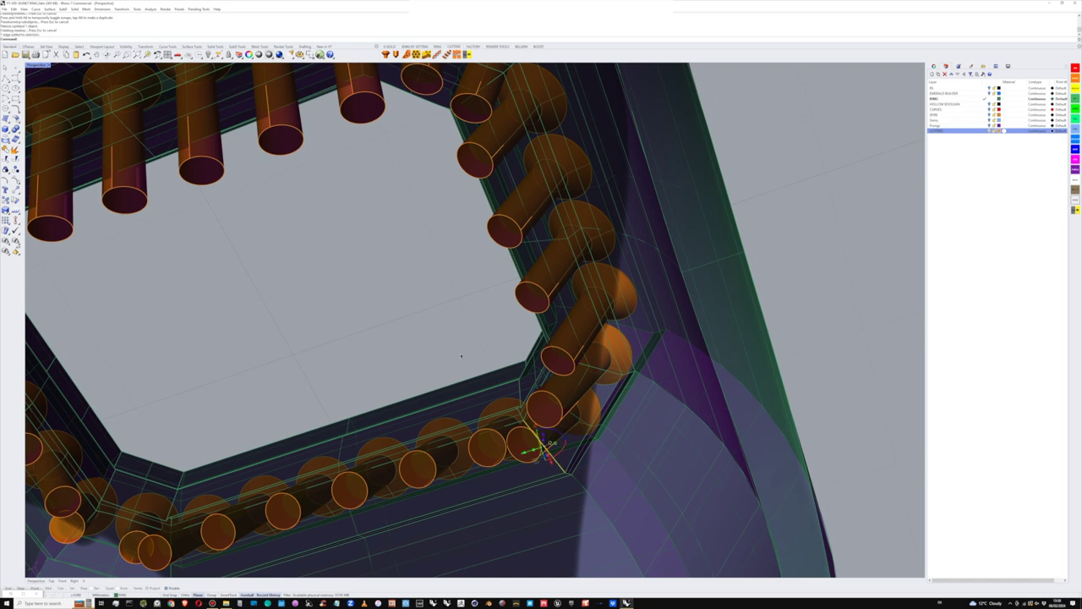
click(519, 449)
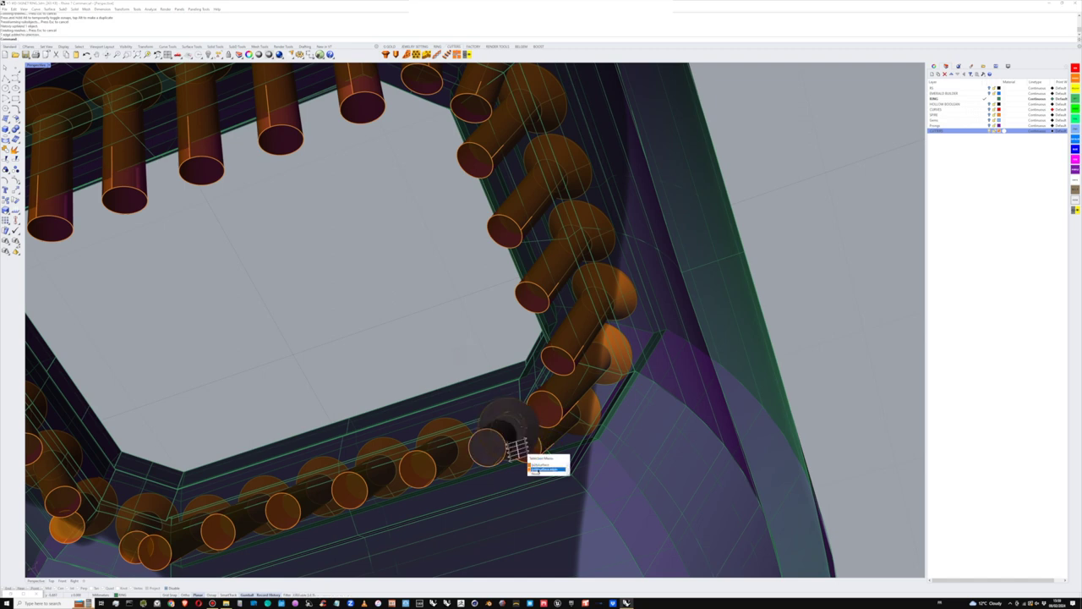
click(537, 474)
ctrl+shift+click(537, 459)
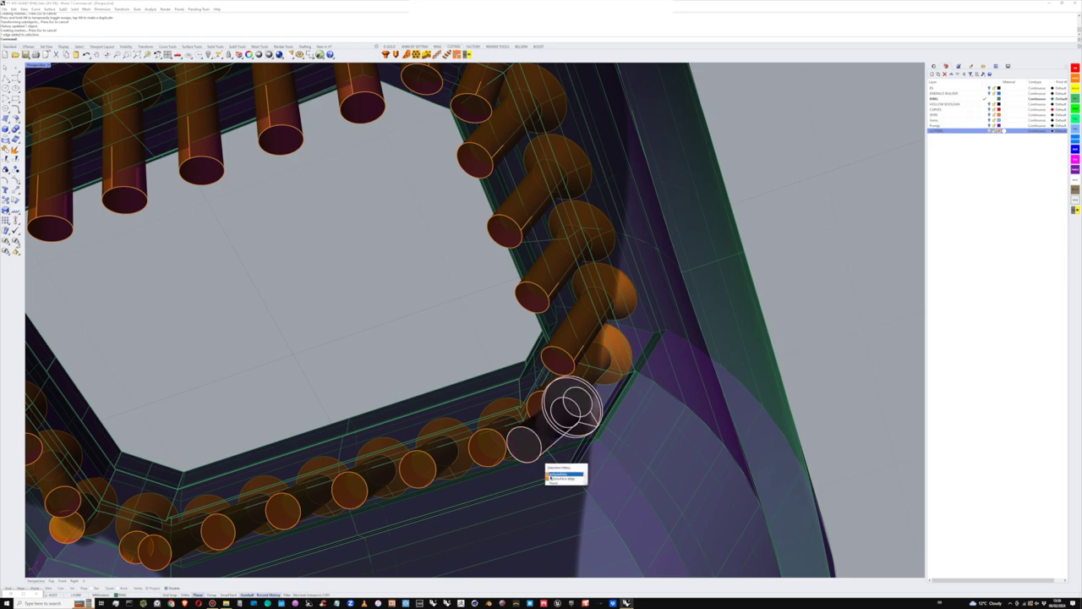
click(553, 479)
right_drag(541, 474, 640, 363)
scroll(434, 381, down, 5)
scroll(543, 389, up, 4)
click(733, 290)
Step: Shift the bottom end edge of the corner cutter on the bezel's far side toward the gap beside the long row
right_drag(526, 318, 508, 241)
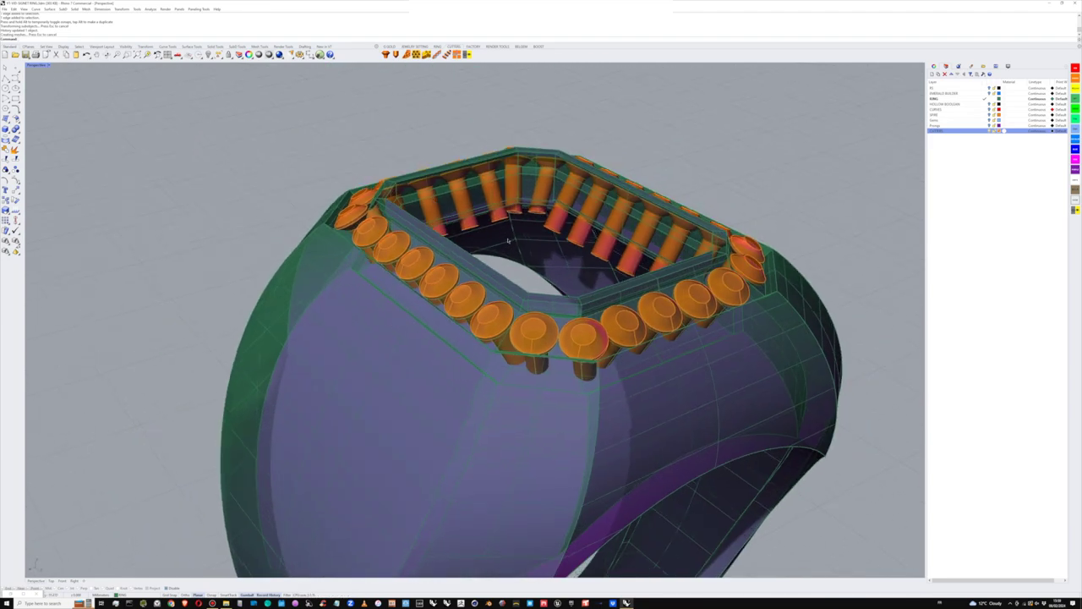
scroll(540, 215, up, 9)
ctrl+shift+click(543, 207)
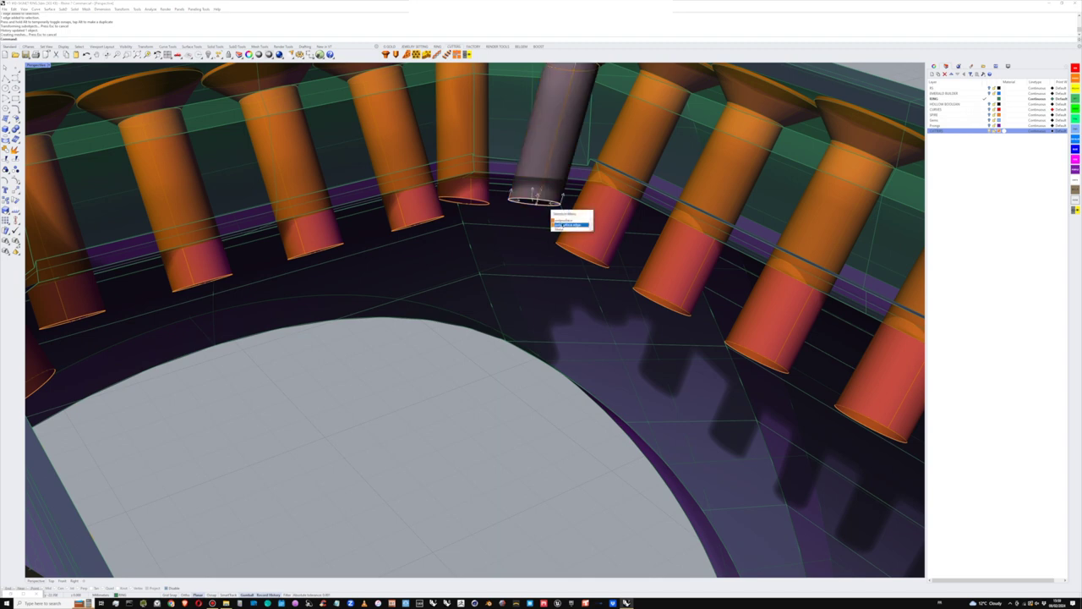
click(559, 225)
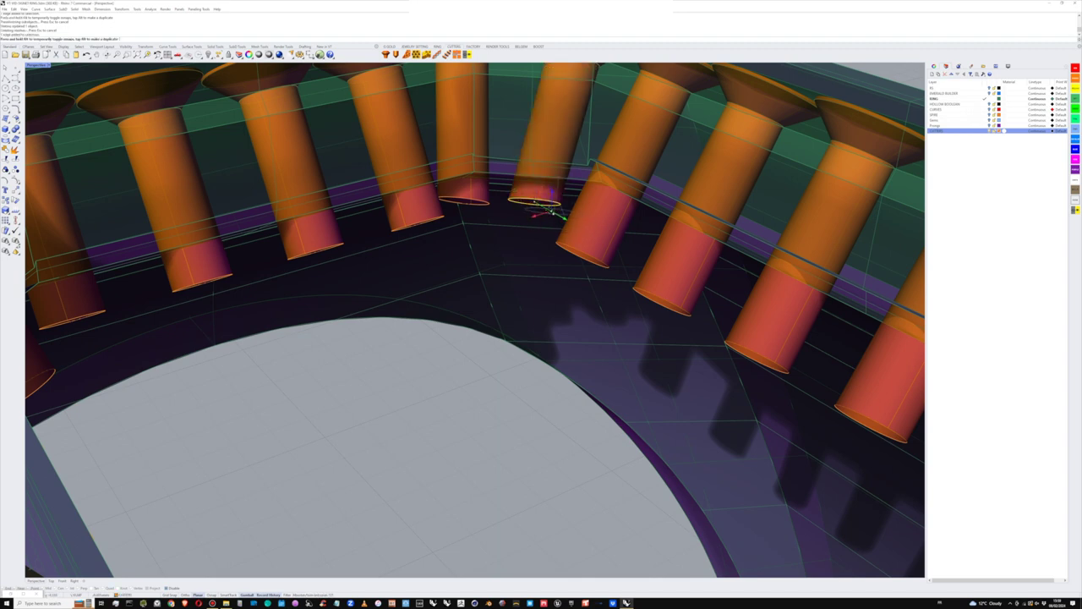
drag(543, 208, 544, 209)
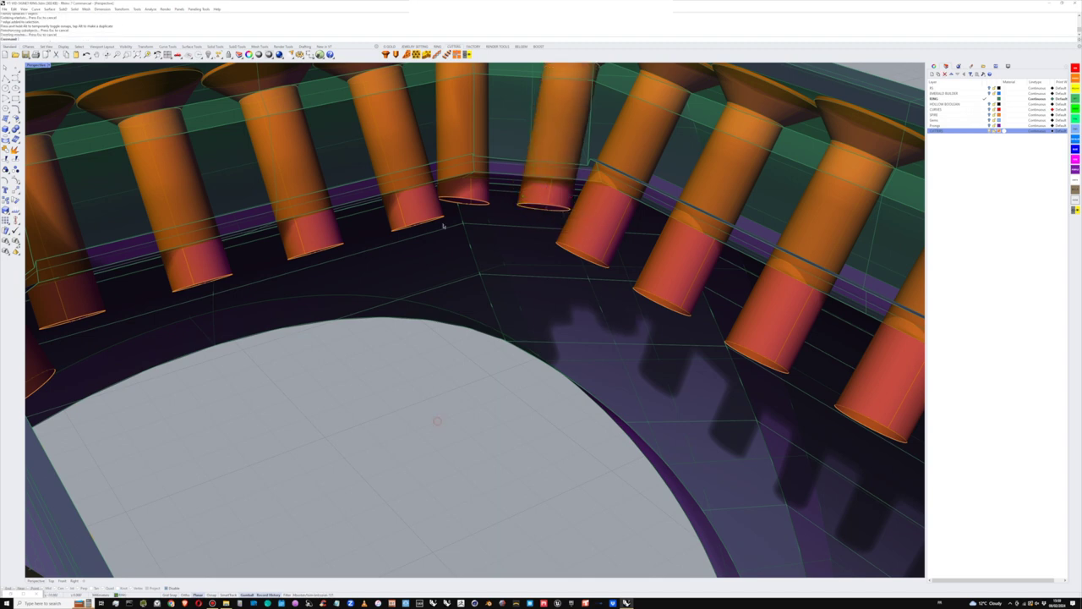
Step: Select the bottom end edge of the adjacent cutter in the far corner, adjust its position slightly, and clear the selection
ctrl+shift+click(486, 204)
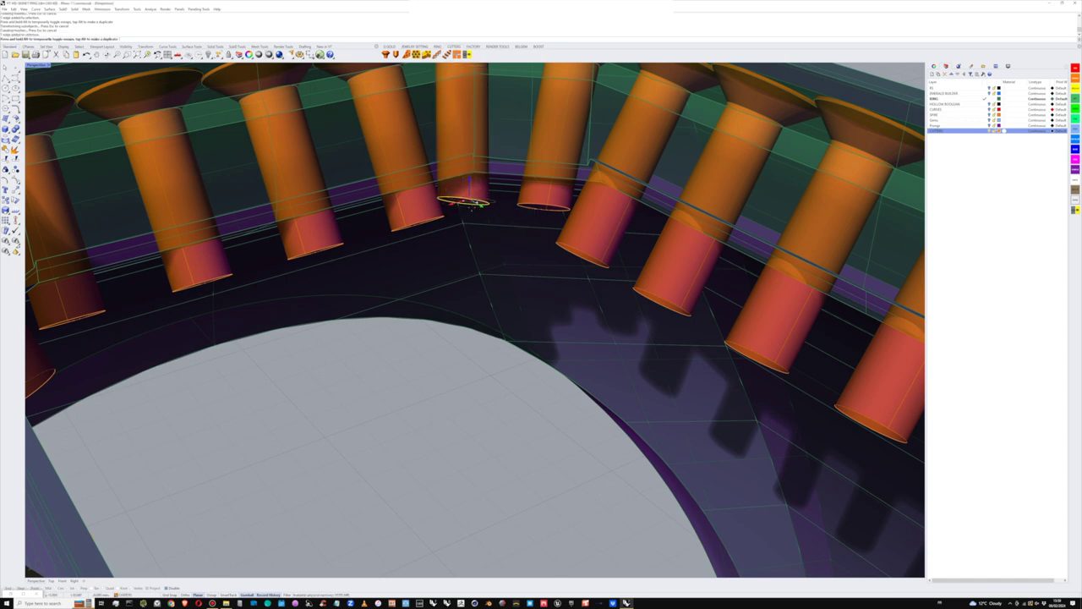
drag(480, 206, 488, 217)
click(462, 414)
Step: Select the bottom end edge of a cutter in the corner seen from below and nudge it away from the adjoining stem
scroll(475, 273, down, 7)
right_drag(478, 275, 530, 340)
right_drag(618, 335, 572, 150)
scroll(573, 150, up, 6)
right_drag(459, 241, 396, 297)
scroll(444, 228, up, 5)
scroll(443, 227, down, 6)
scroll(396, 297, up, 5)
ctrl+shift+click(387, 387)
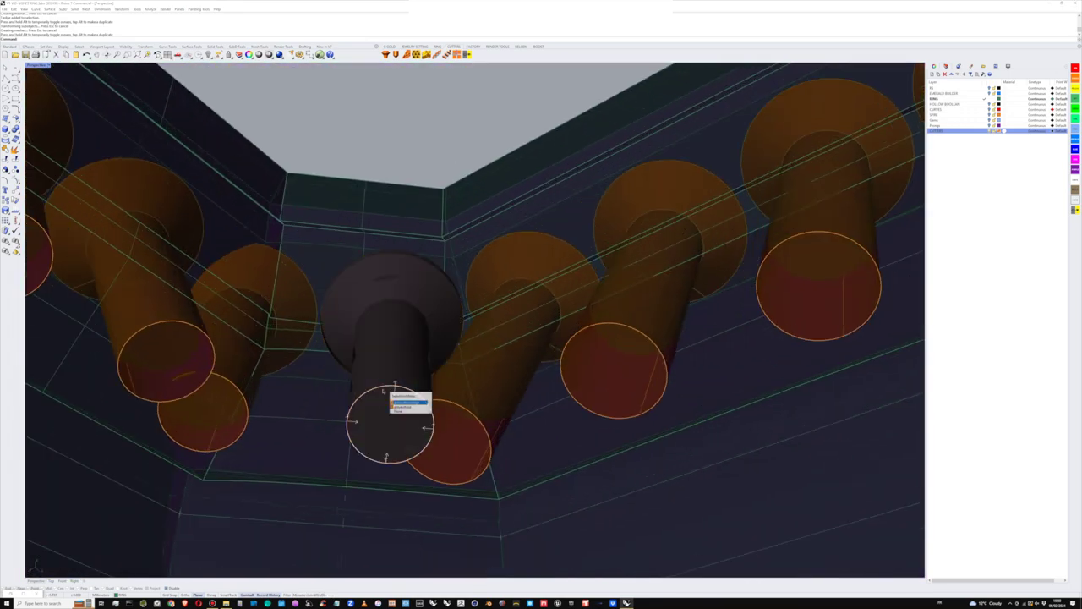
click(409, 402)
scroll(454, 232, down, 4)
right_drag(454, 231, 442, 296)
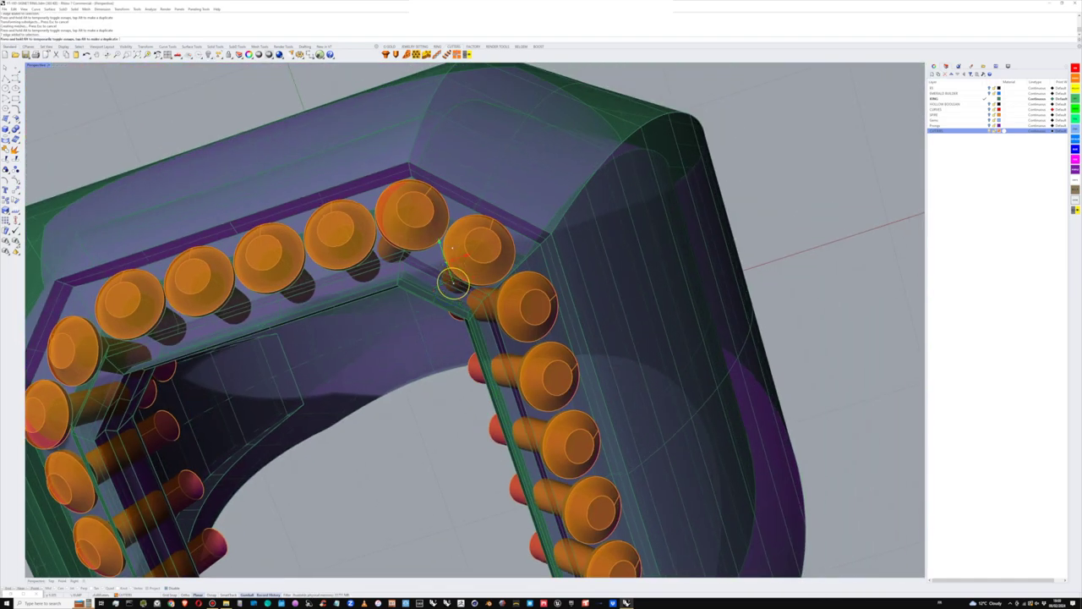
drag(455, 259, 455, 258)
Step: Move the bottom end edge of the stem beside the adjusted corner cutter outward so the two separate
right_drag(401, 329, 443, 245)
scroll(443, 258, up, 5)
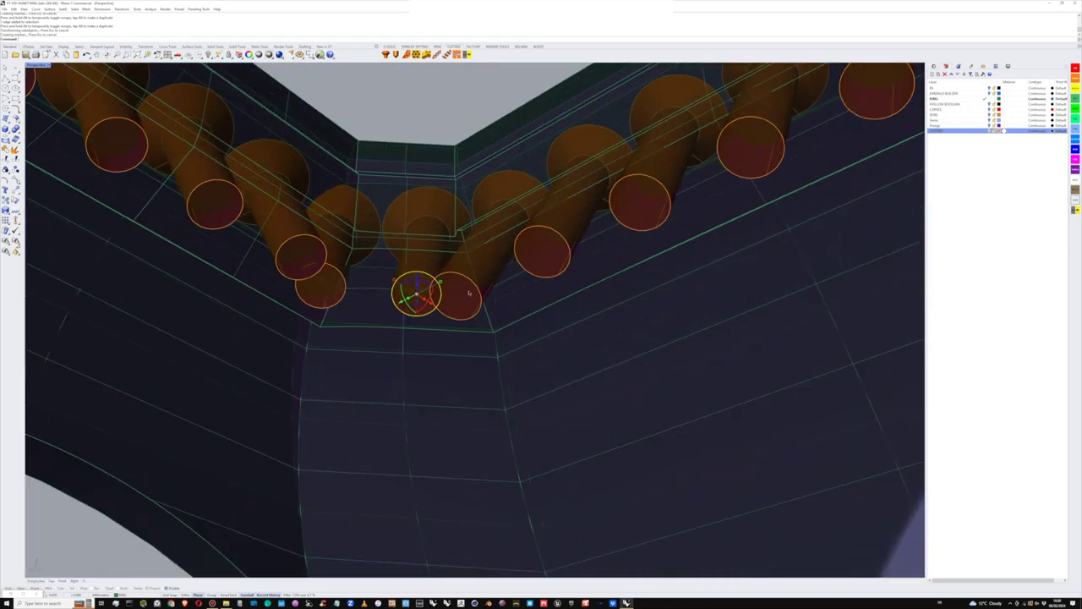
ctrl+shift+click(481, 308)
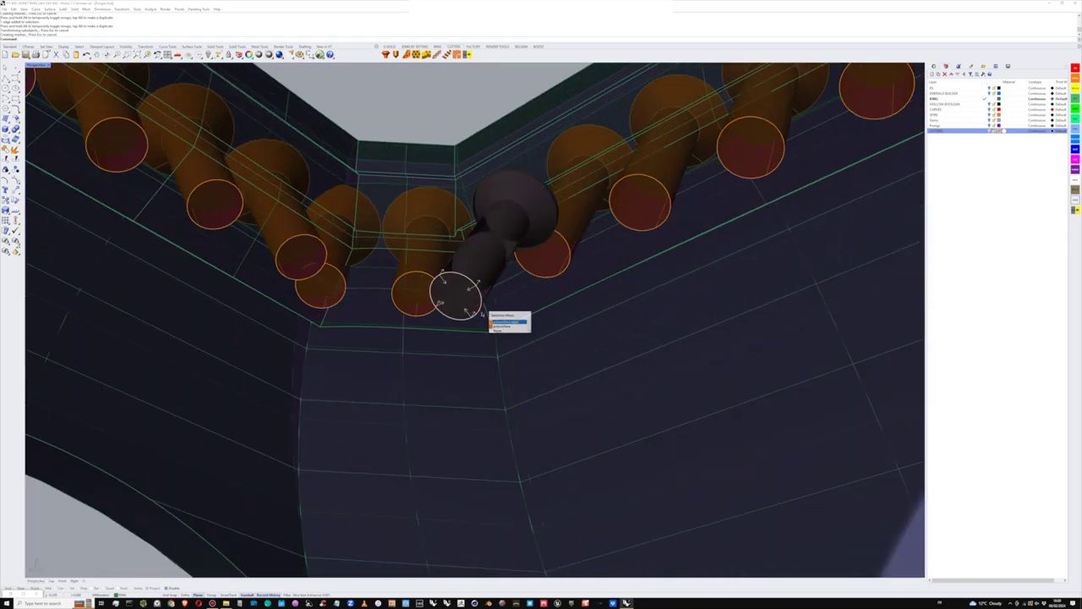
click(497, 321)
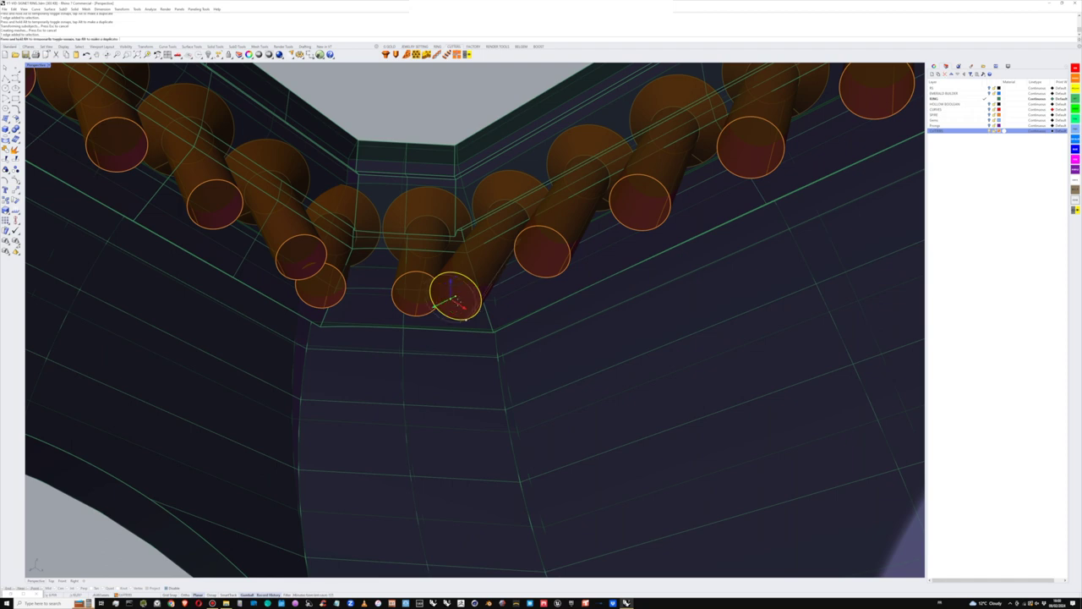
drag(459, 295, 454, 297)
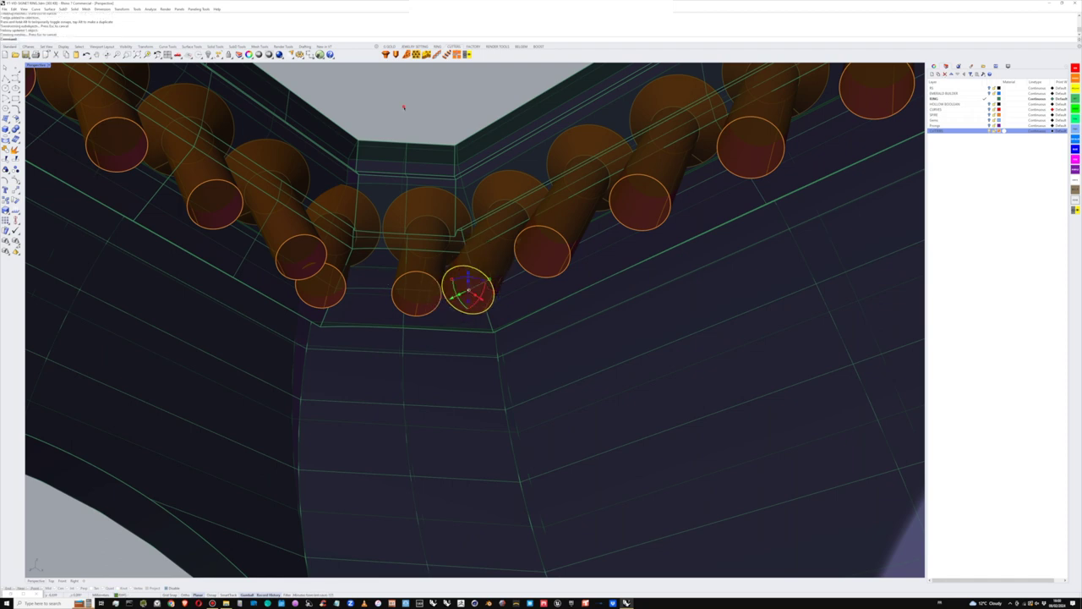
Step: Select the bottom end edge of the cutter on the other side of this corner and move it away from its overlapping neighbour
ctrl+shift+click(340, 301)
click(356, 314)
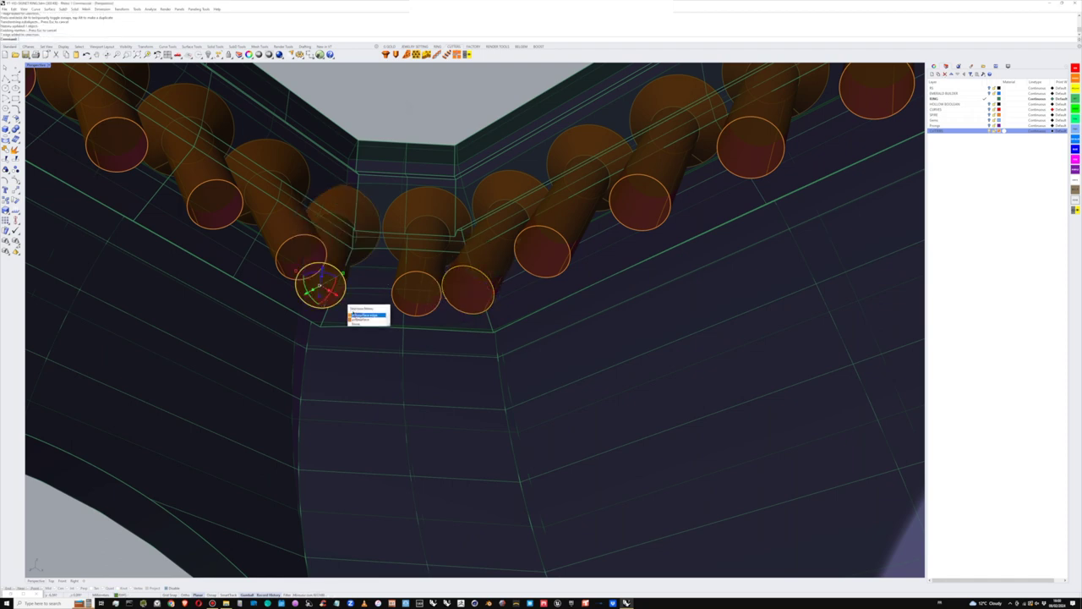
scroll(356, 315, down, 4)
right_drag(356, 314, 376, 295)
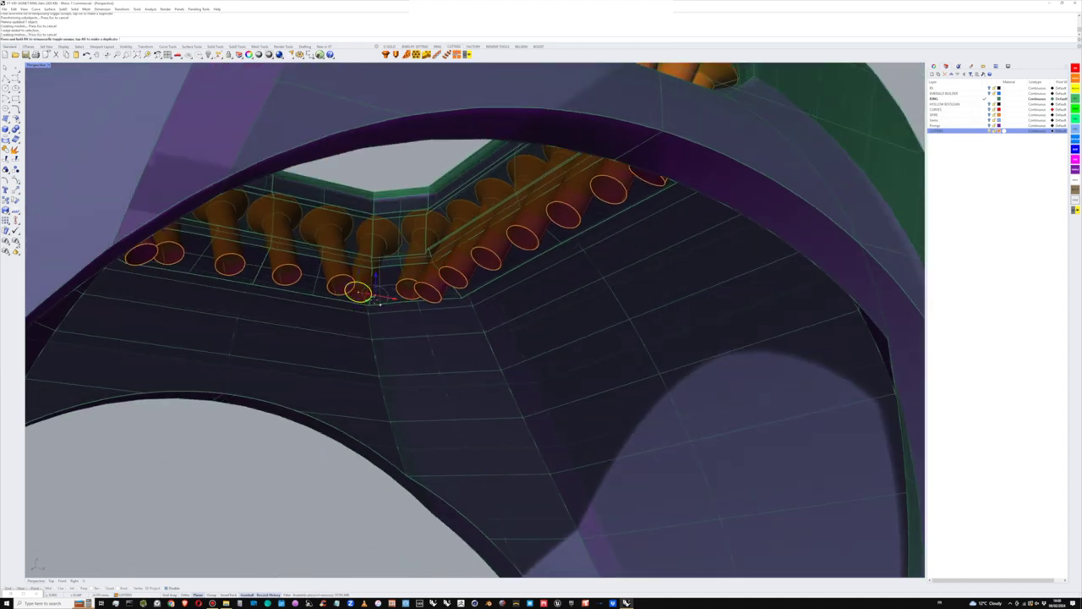
Step: Subtract all the stone cutters from the ring body with Boolean Difference
scroll(430, 279, down, 8)
right_drag(432, 225, 458, 320)
scroll(445, 308, up, 4)
click(458, 320)
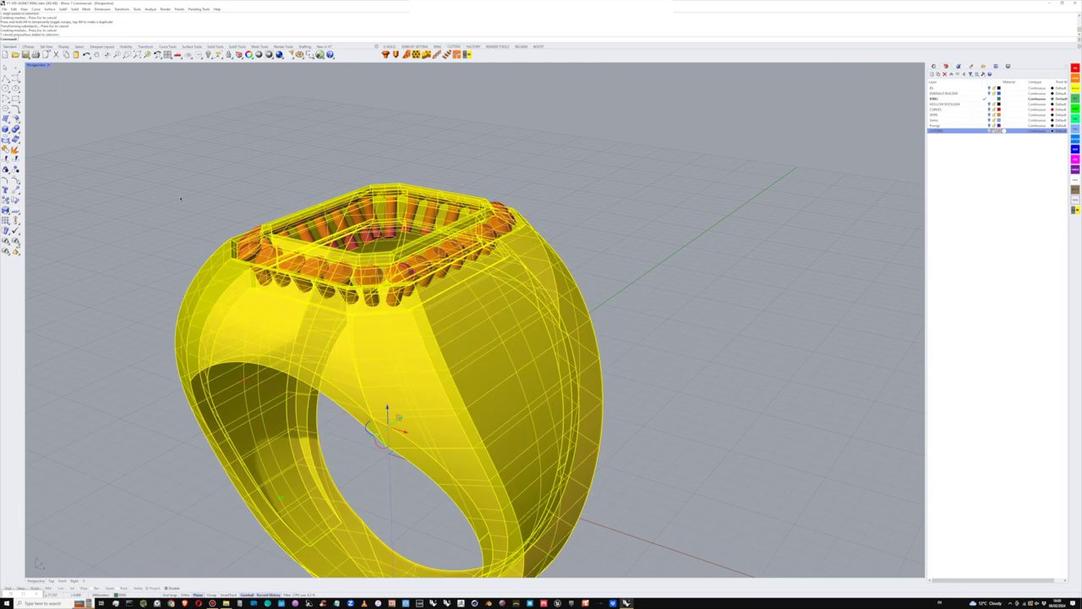
click(20, 133)
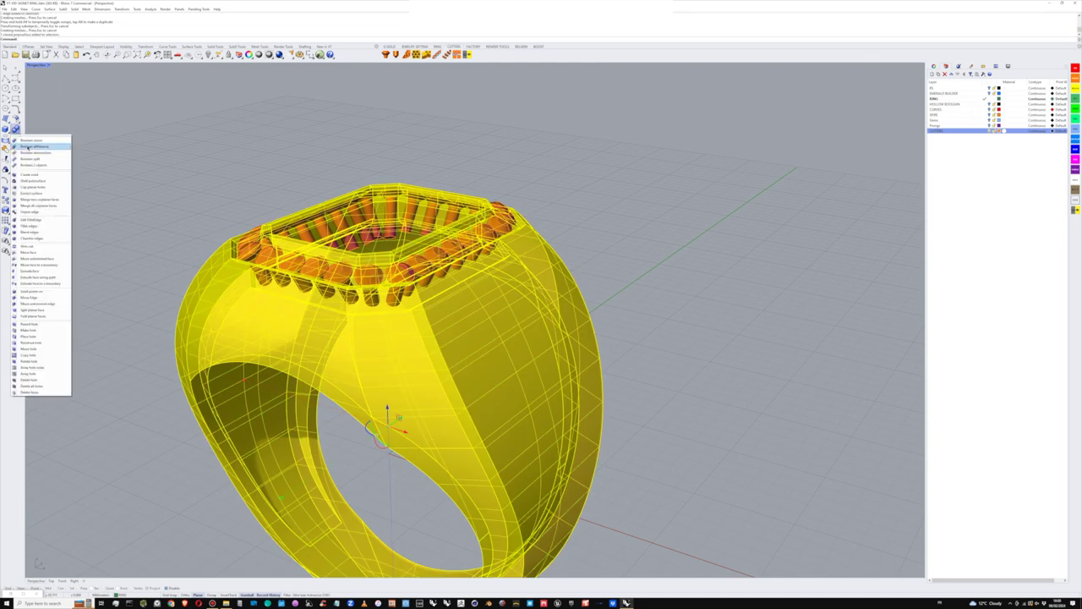
click(32, 146)
drag(554, 346, 555, 346)
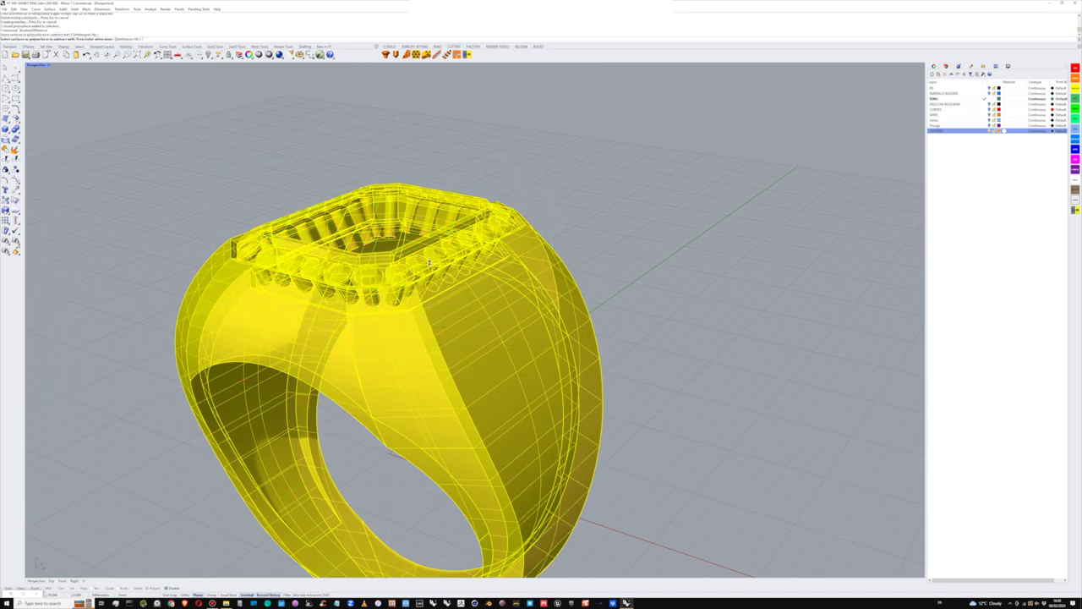
key(Return)
click(673, 225)
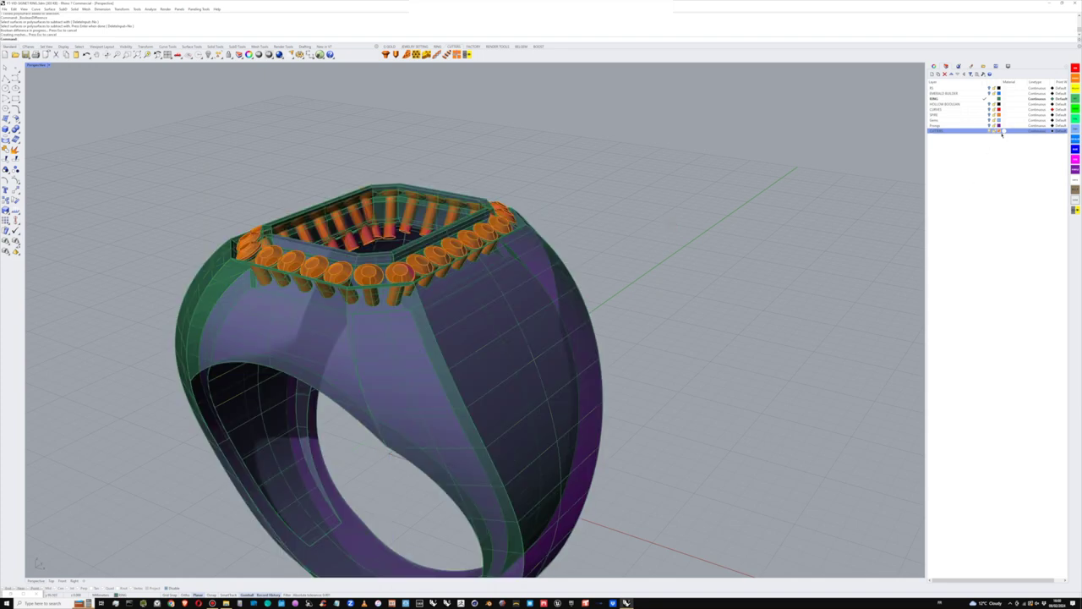
Step: Hide the CUTTERS layer and switch the Perspective viewport to Shaded display
click(988, 132)
right_drag(549, 285, 588, 240)
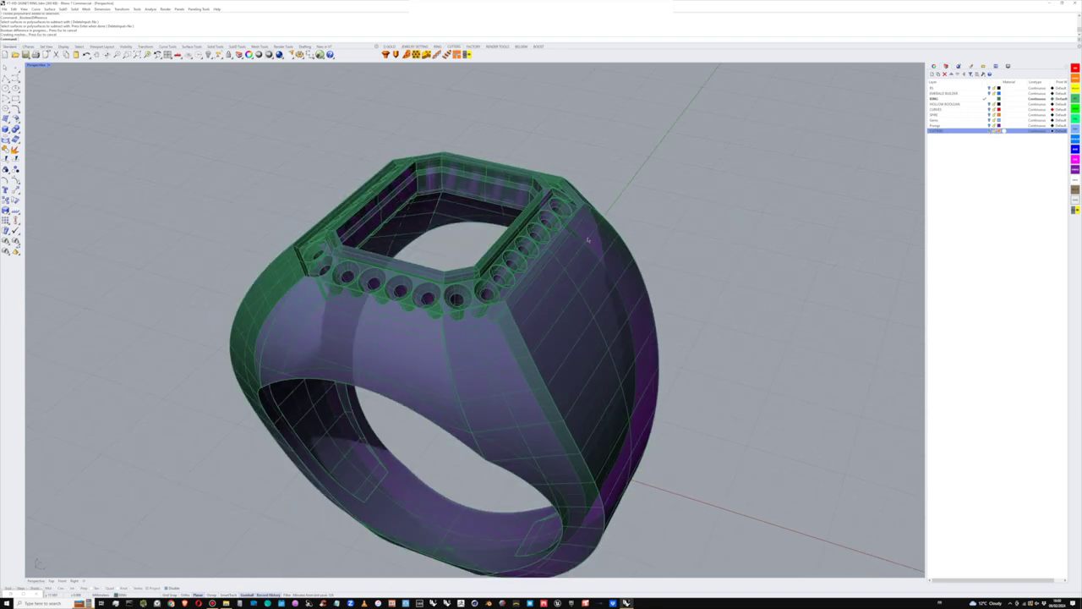
click(49, 66)
click(48, 98)
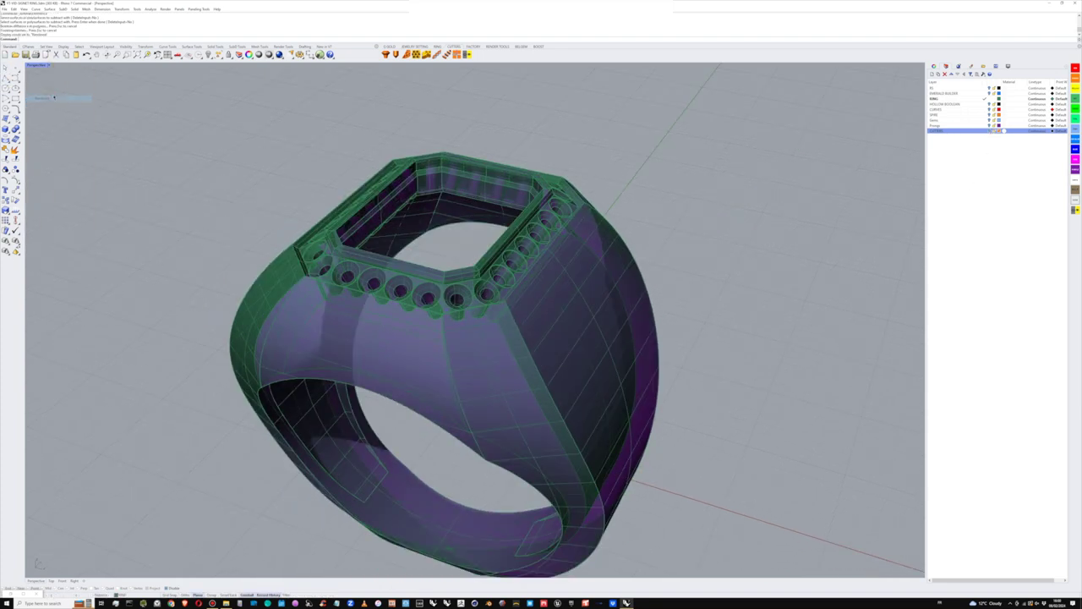
click(49, 66)
click(49, 93)
mouse_move(457, 231)
right_down()
mouse_move(452, 267)
mouse_move(422, 226)
right_up()
scroll(451, 240, down, 4)
scroll(449, 249, up, 5)
scroll(451, 245, down, 5)
Step: Show the emerald layer, check how the centre stone sits in the bezel, and leave the stone deselected
click(989, 94)
scroll(426, 233, up, 5)
click(422, 224)
scroll(427, 218, up, 4)
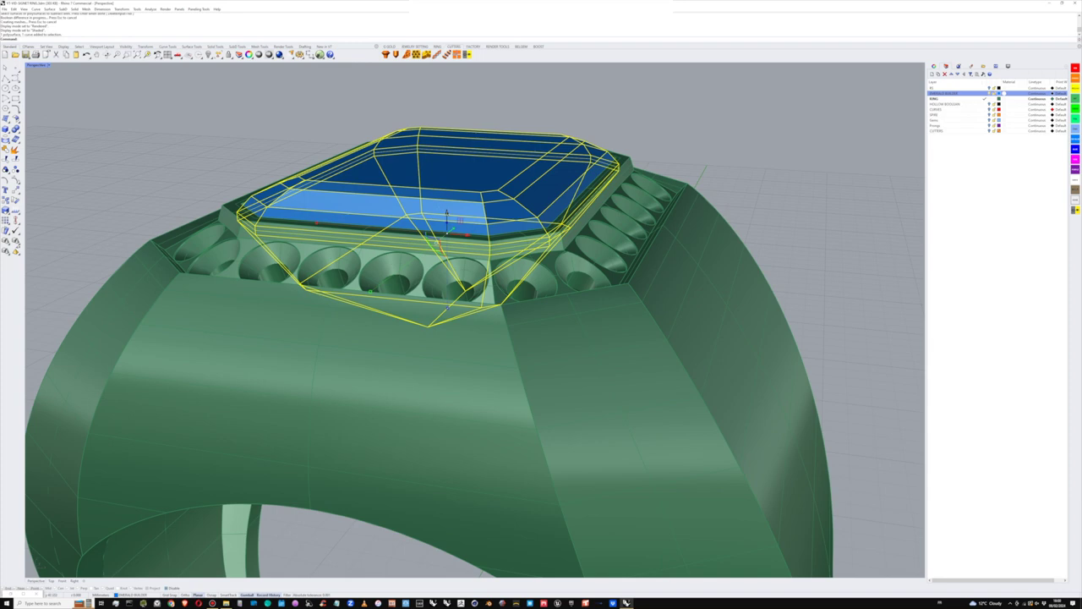
right_drag(438, 243, 473, 215)
scroll(508, 199, down, 7)
right_drag(541, 190, 492, 226)
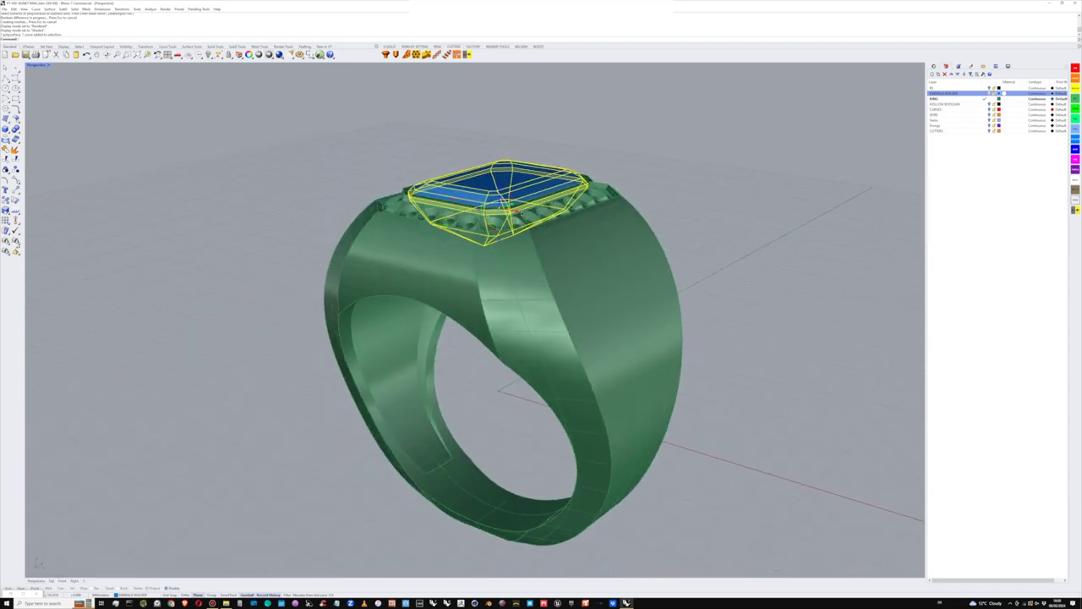
key(Escape)
Step: Select all the top rim faces around the emerald bezel and raise them to make the bezel wall taller
scroll(584, 180, up, 8)
click(583, 180)
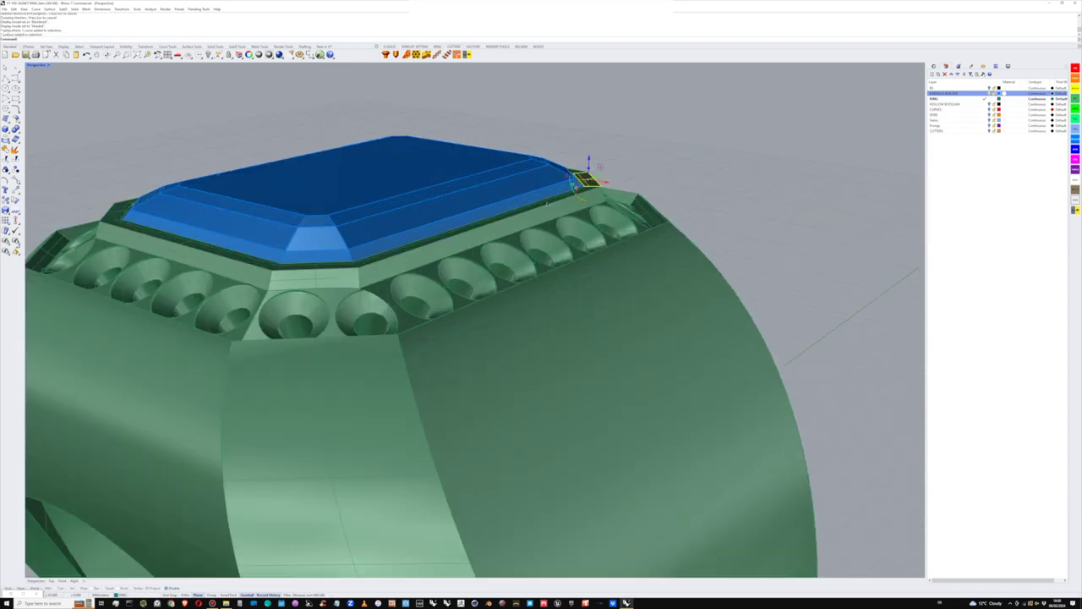
shift+click(546, 203)
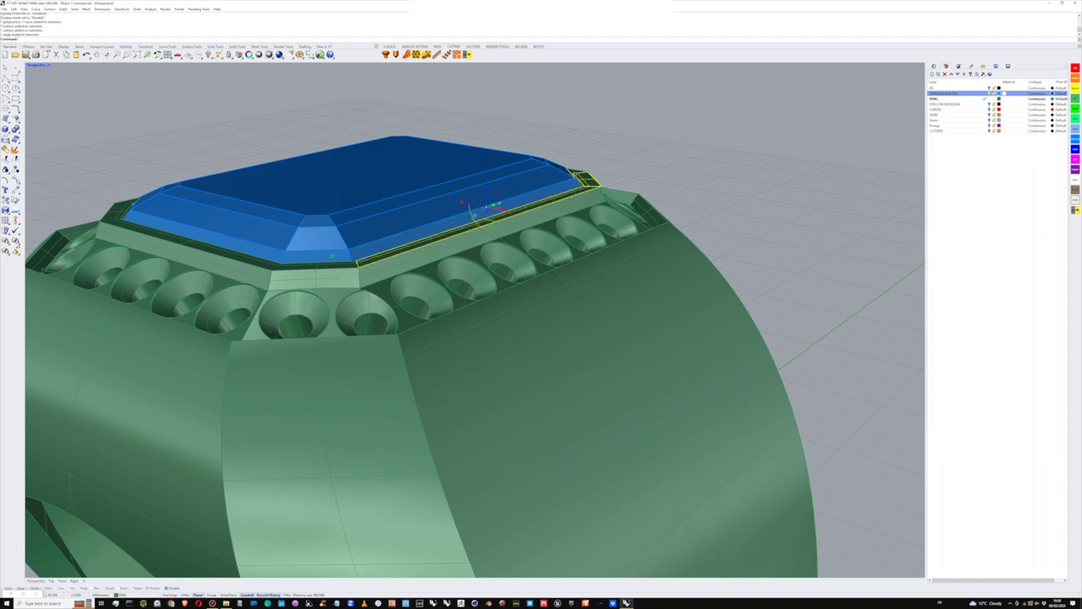
click(597, 164)
right_drag(597, 164, 554, 193)
ctrl+shift+click(560, 200)
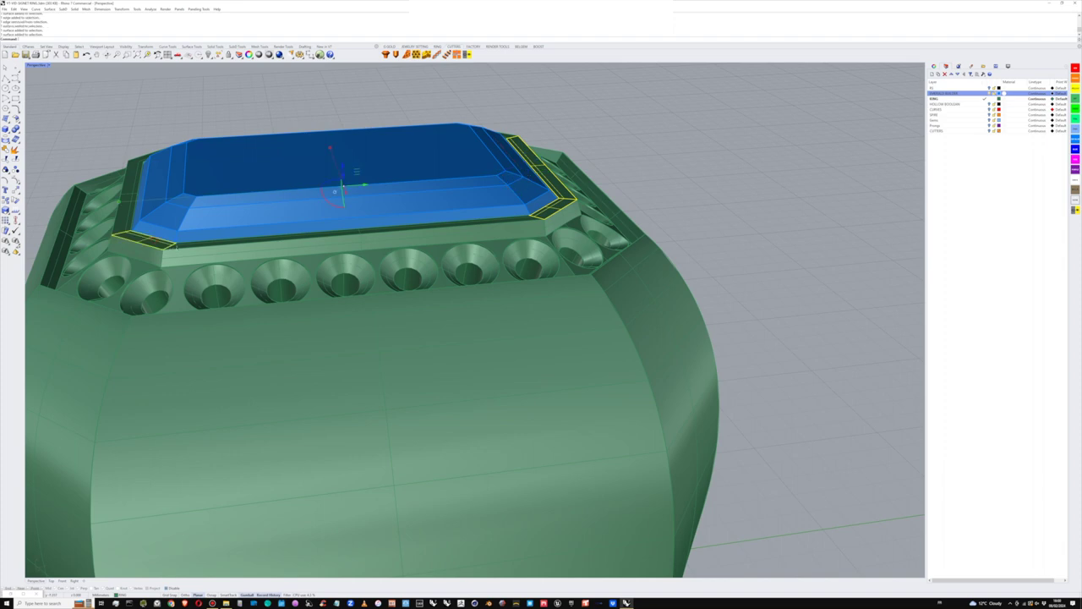
shift+click(180, 245)
right_drag(127, 192, 369, 272)
ctrl+shift+click(371, 317)
ctrl+shift+click(340, 269)
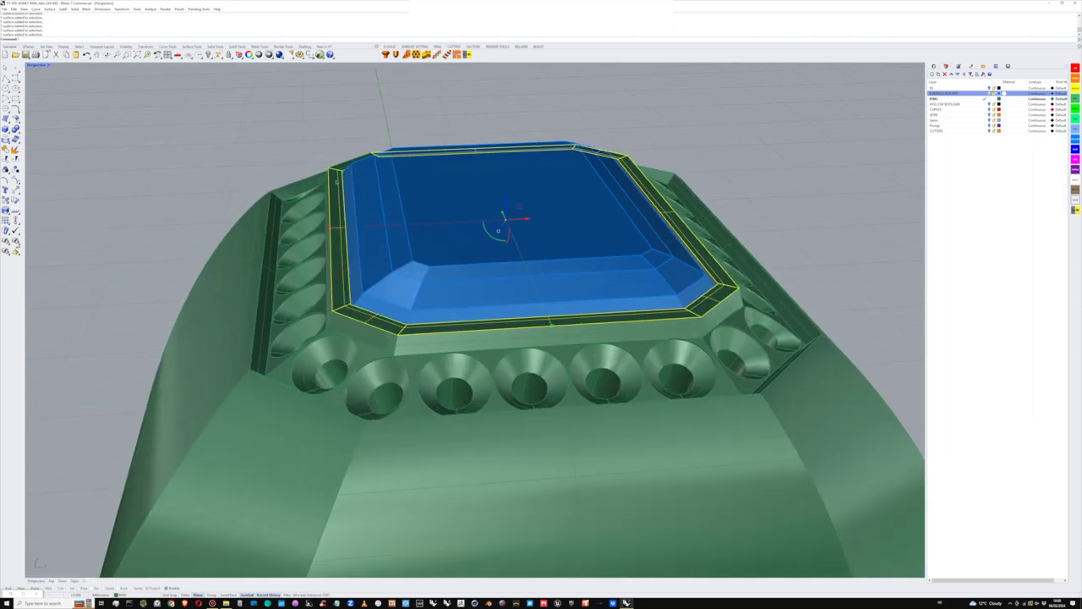
right_drag(458, 199, 509, 178)
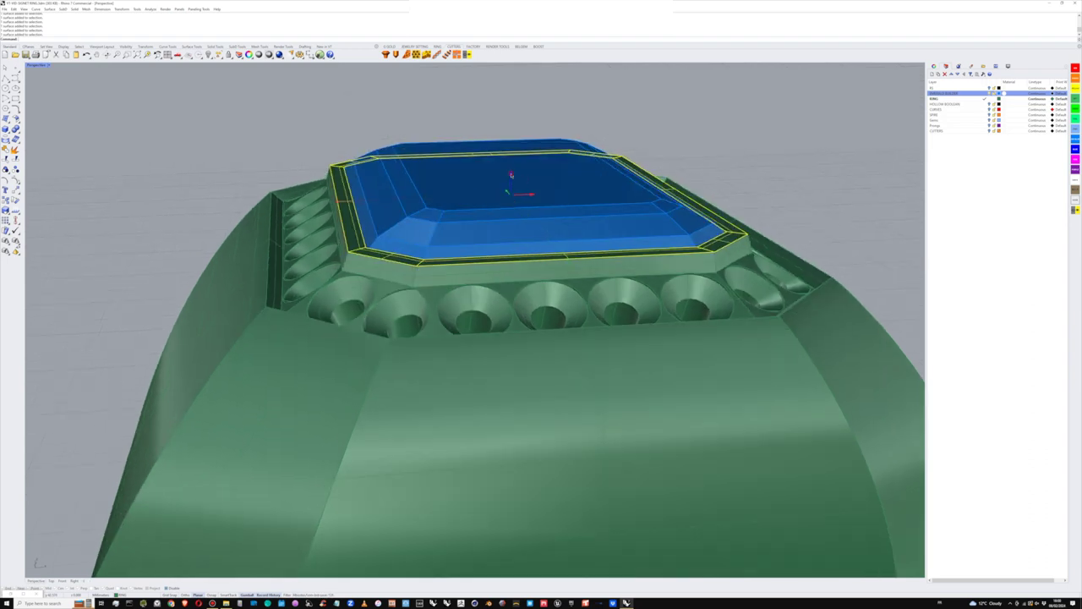
click(488, 110)
Step: Show the Gems and Prongs layers to display the small stones and their prongs around the bezel
scroll(486, 114, down, 8)
right_drag(592, 139, 568, 255)
scroll(541, 204, up, 4)
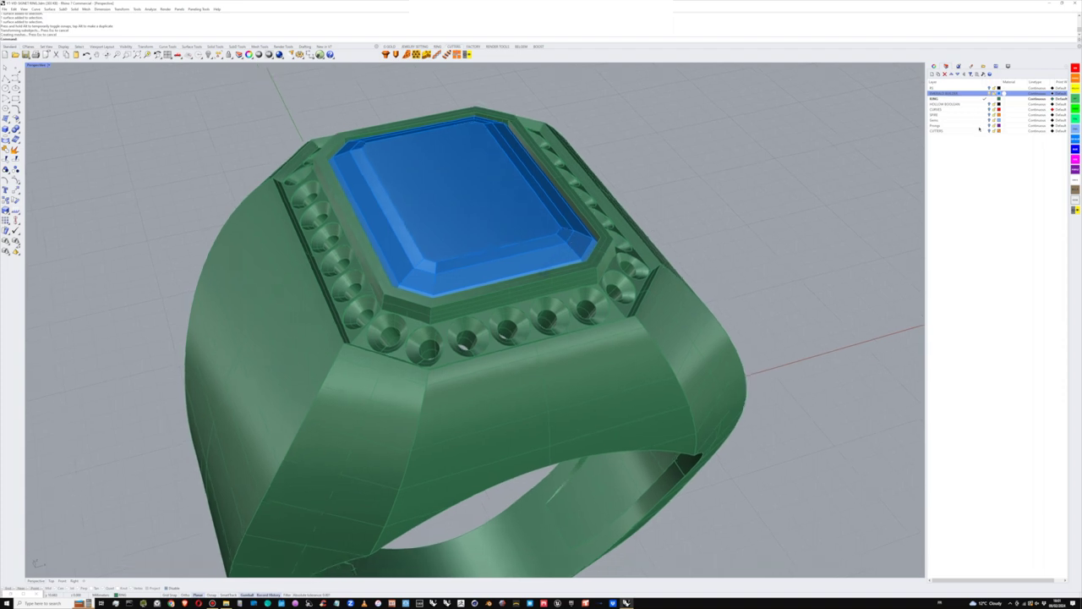
click(990, 120)
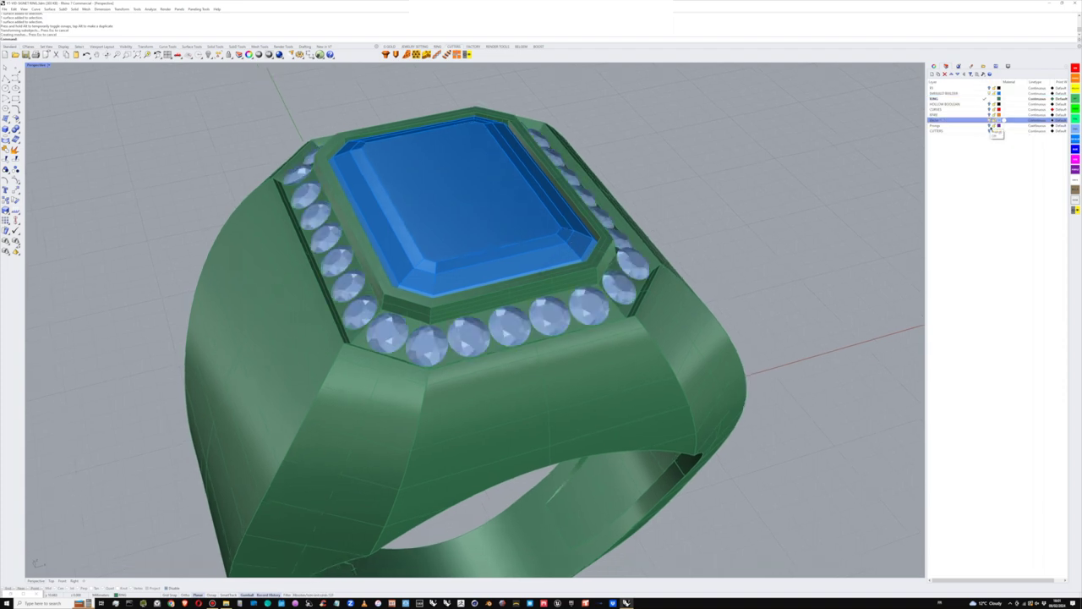
click(990, 126)
right_drag(612, 231, 589, 220)
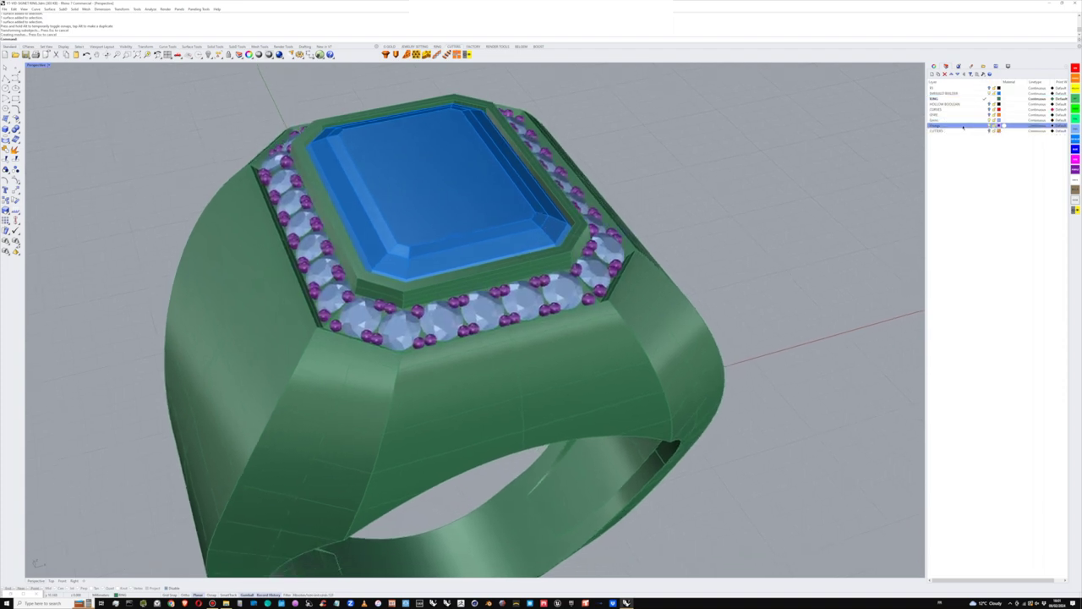
right_click(963, 127)
click(914, 236)
scroll(586, 263, down, 4)
right_drag(586, 263, 639, 322)
scroll(567, 247, down, 4)
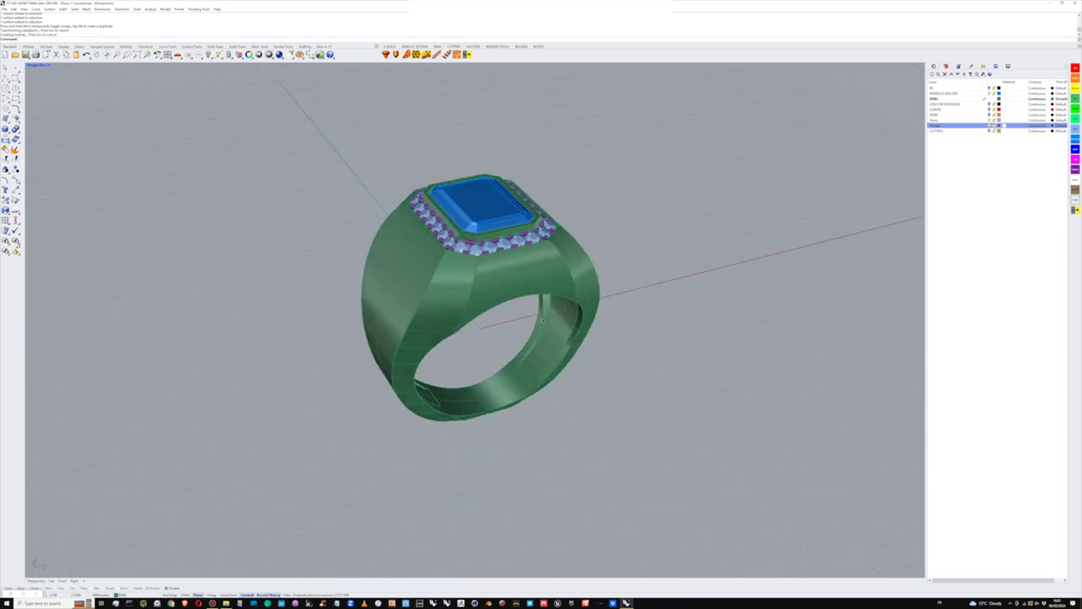
scroll(523, 270, up, 3)
right_drag(506, 131, 478, 144)
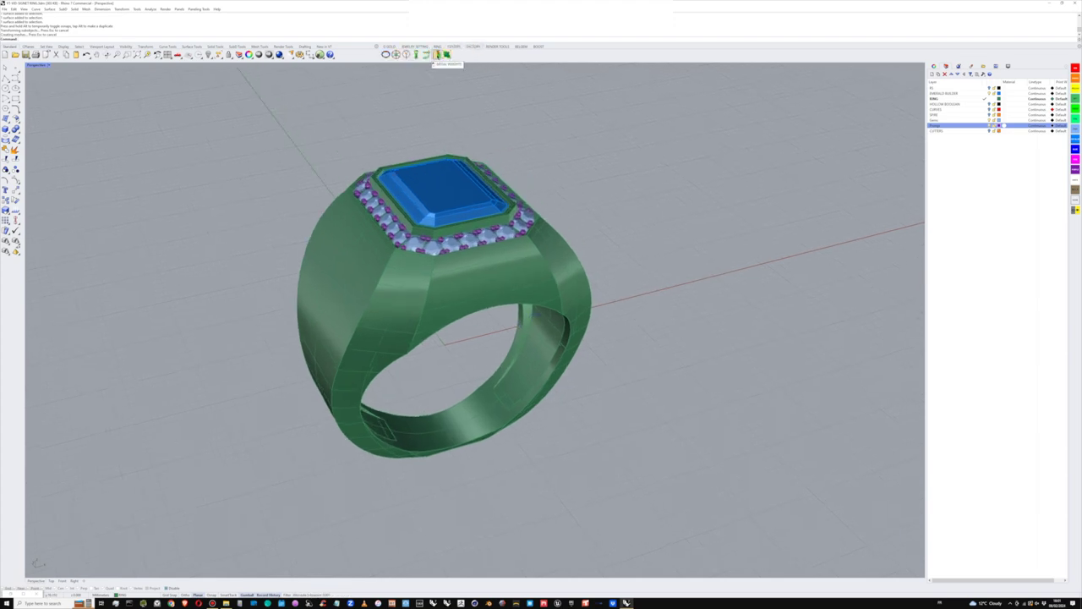
Step: Calculate the ring body's weight in the listed metals, review the grams per alloy, and close the metal weights window
click(492, 269)
click(375, 47)
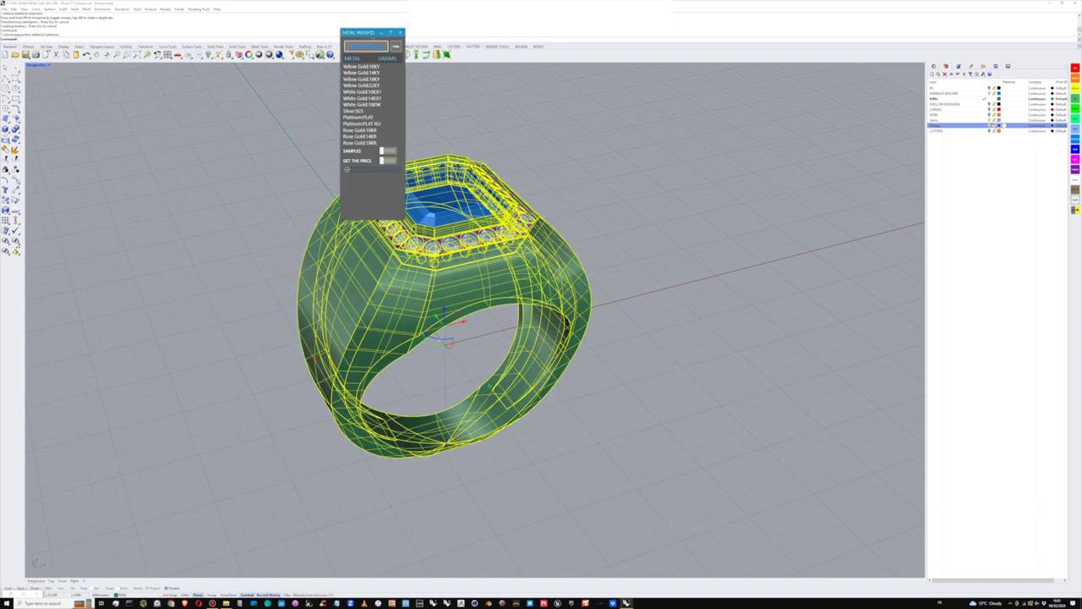
drag(372, 34, 639, 91)
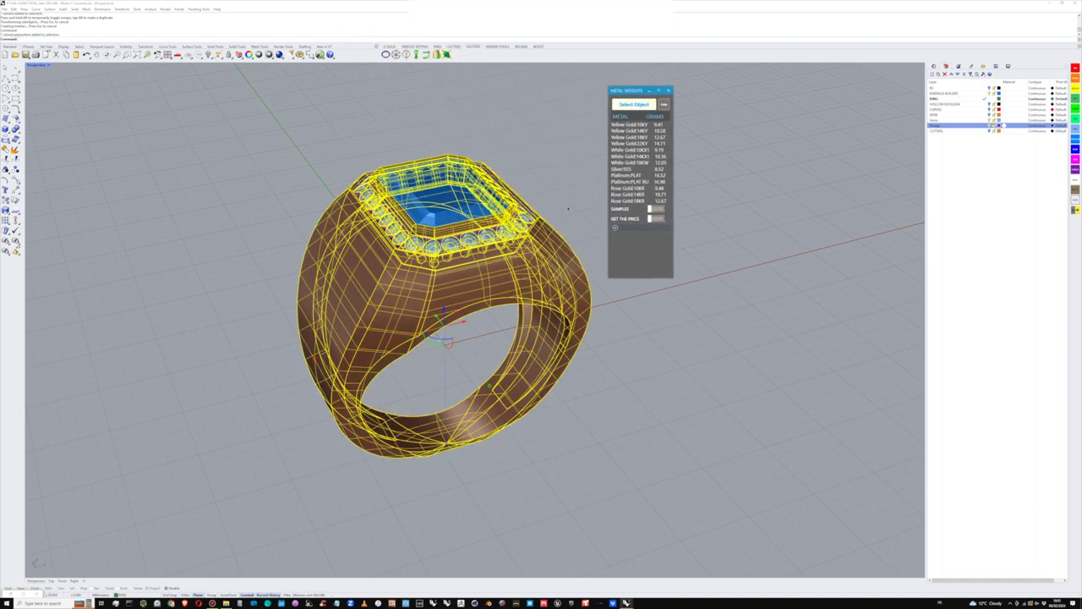
scroll(513, 247, down, 4)
right_drag(513, 247, 509, 264)
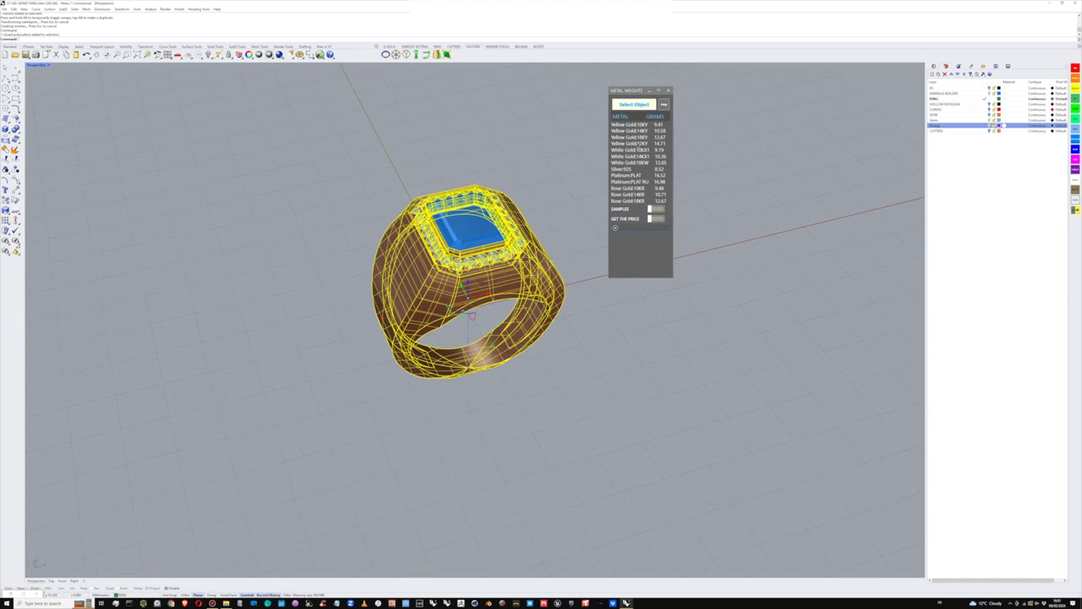
right_drag(583, 287, 617, 287)
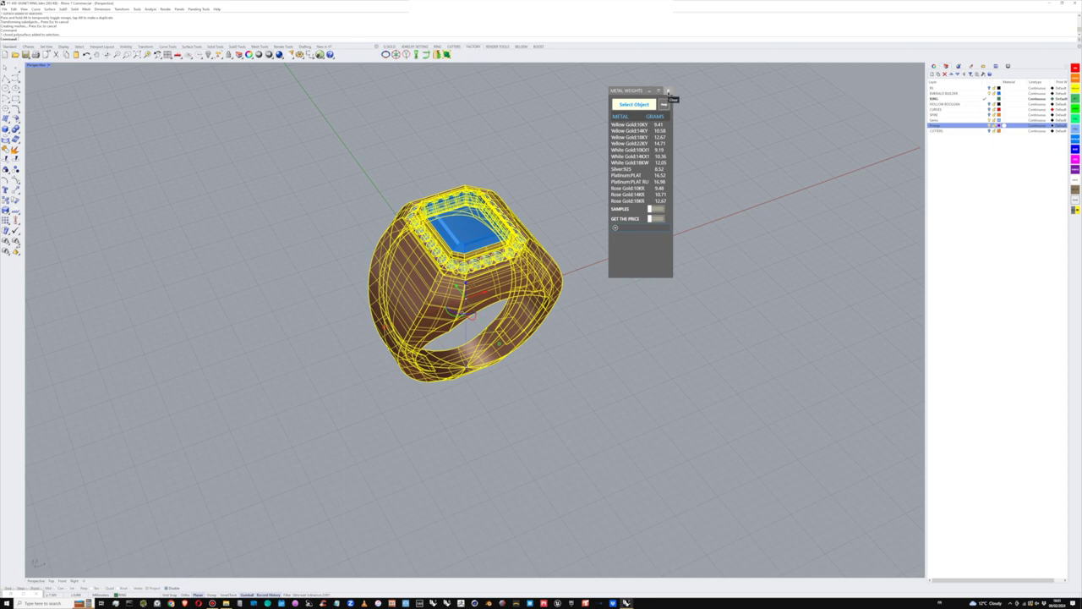
click(667, 91)
click(631, 208)
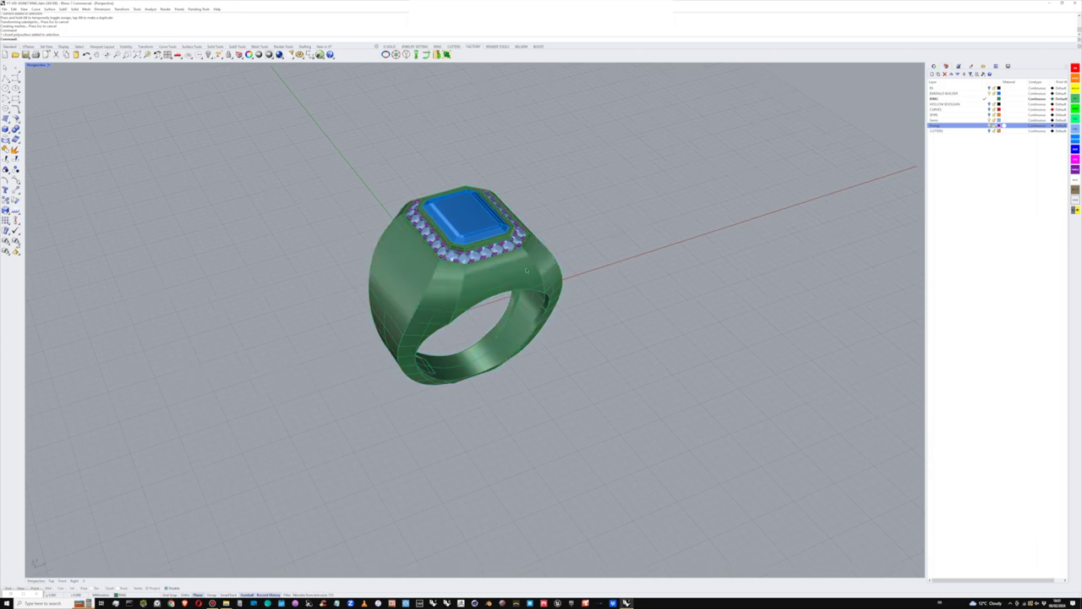
Step: Create a Metal material for the ring and slightly reduce its polish
scroll(586, 255, up, 2)
right_drag(586, 256, 587, 242)
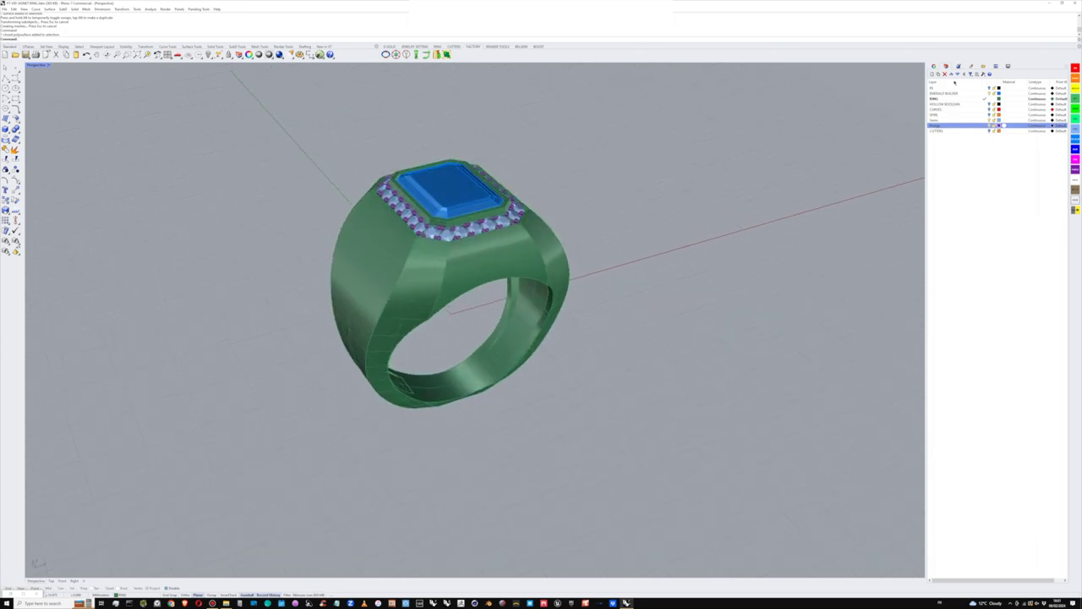
shift+right_drag(755, 197, 771, 198)
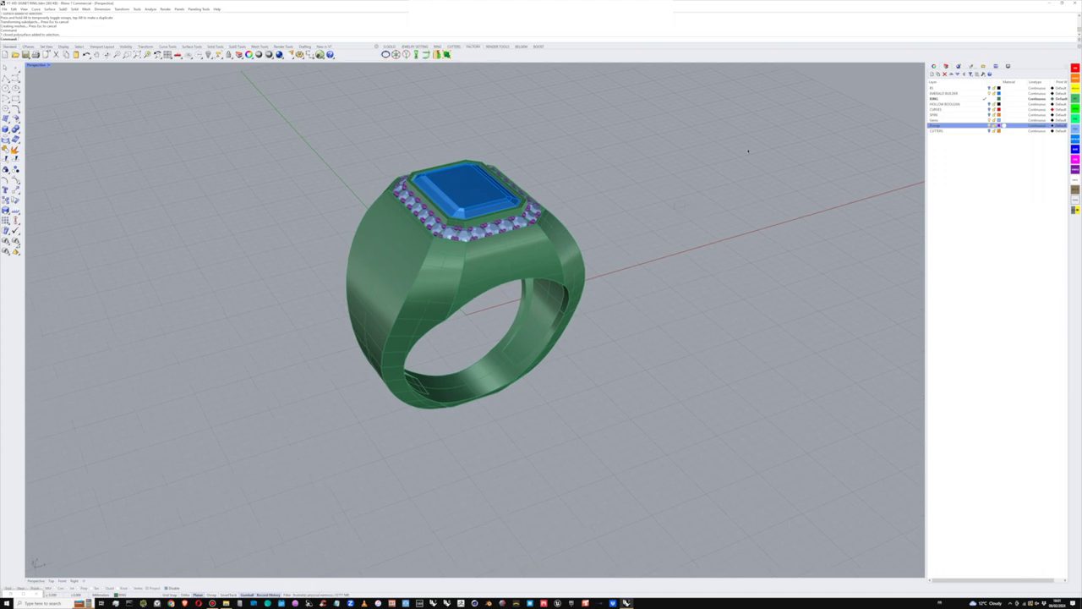
click(970, 67)
click(932, 83)
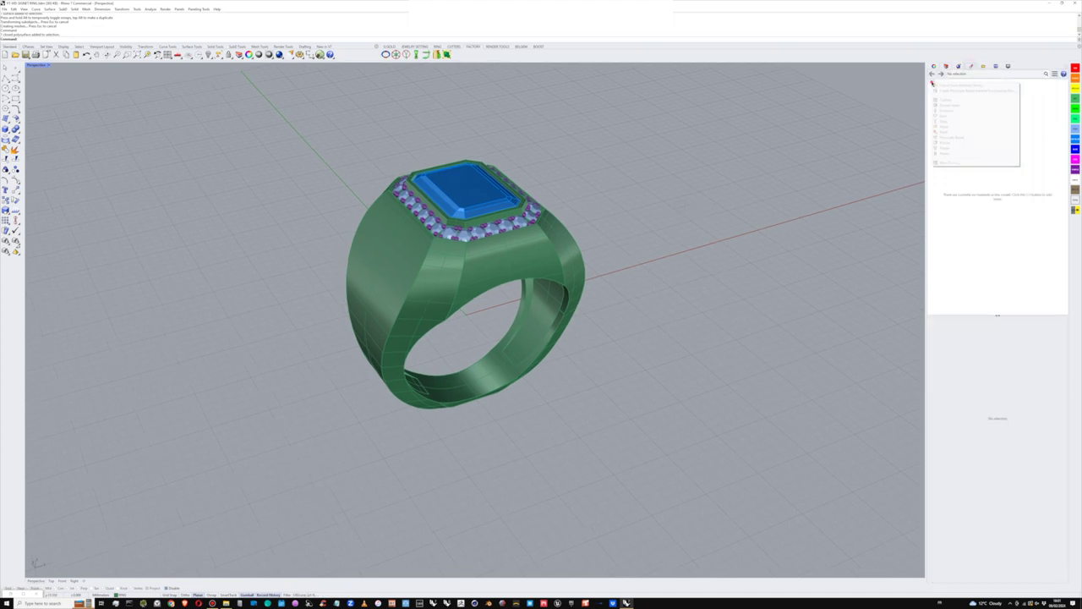
click(953, 126)
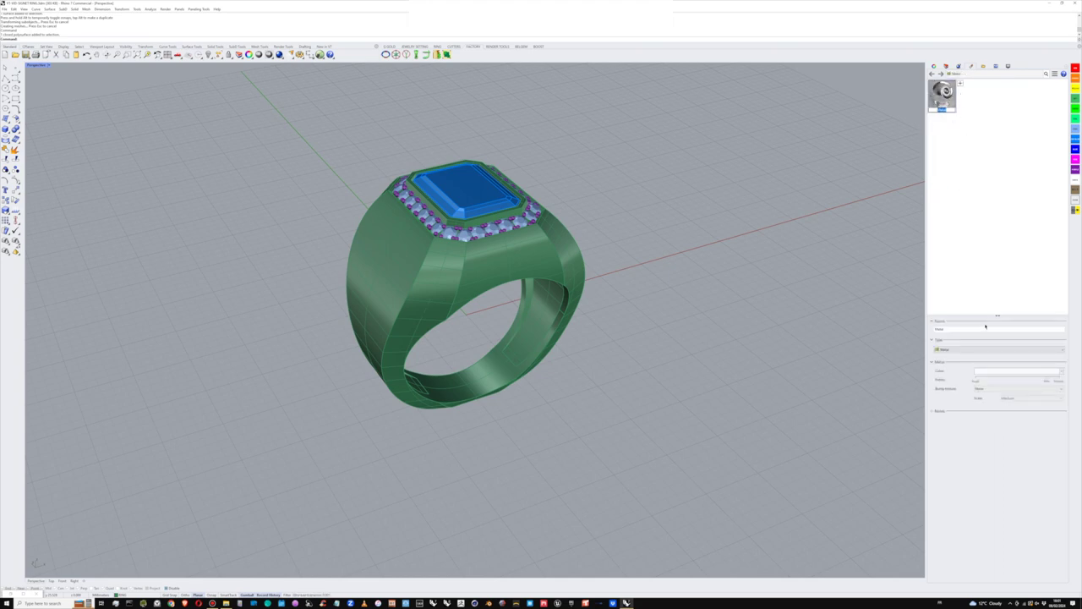
mouse_move(1043, 378)
mouse_down()
mouse_move(1014, 379)
mouse_move(1038, 378)
mouse_up()
Step: Create a Gem material, set its type to Emerald, and assign it to the centre stone
click(960, 83)
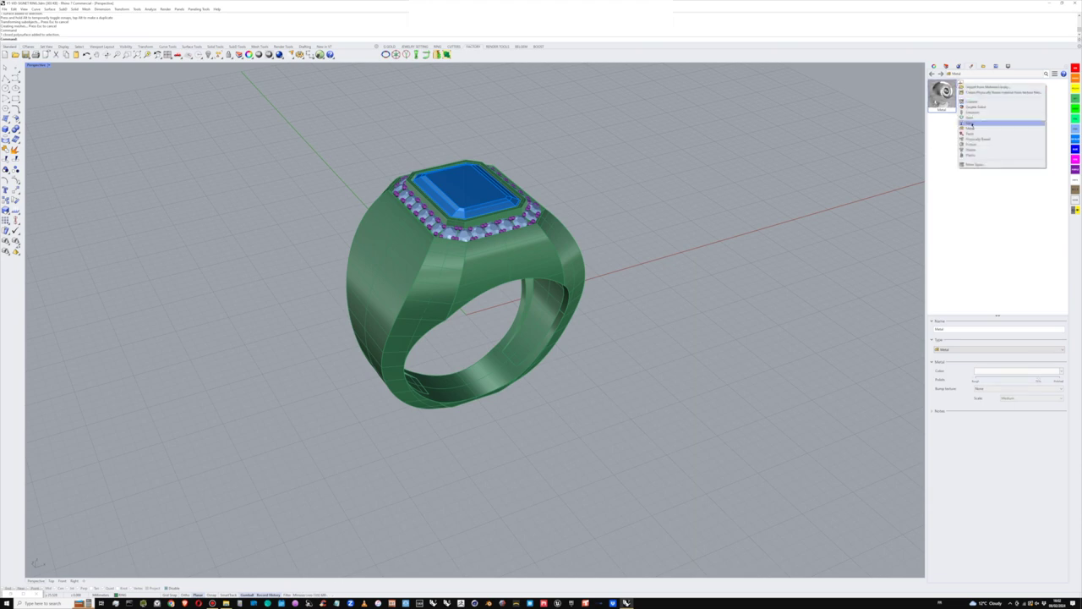
click(971, 124)
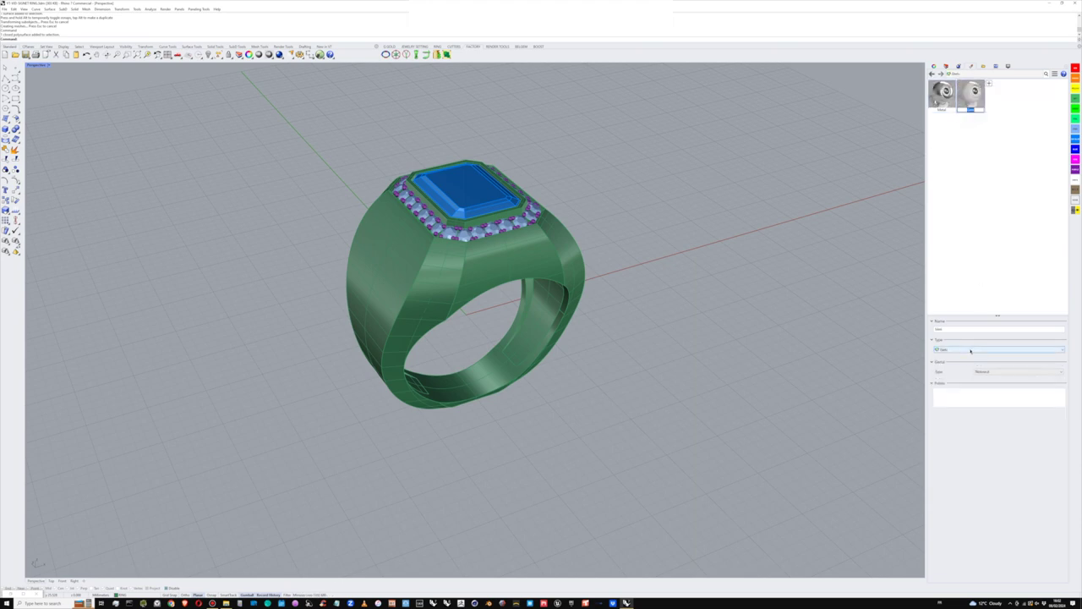
click(989, 372)
click(990, 395)
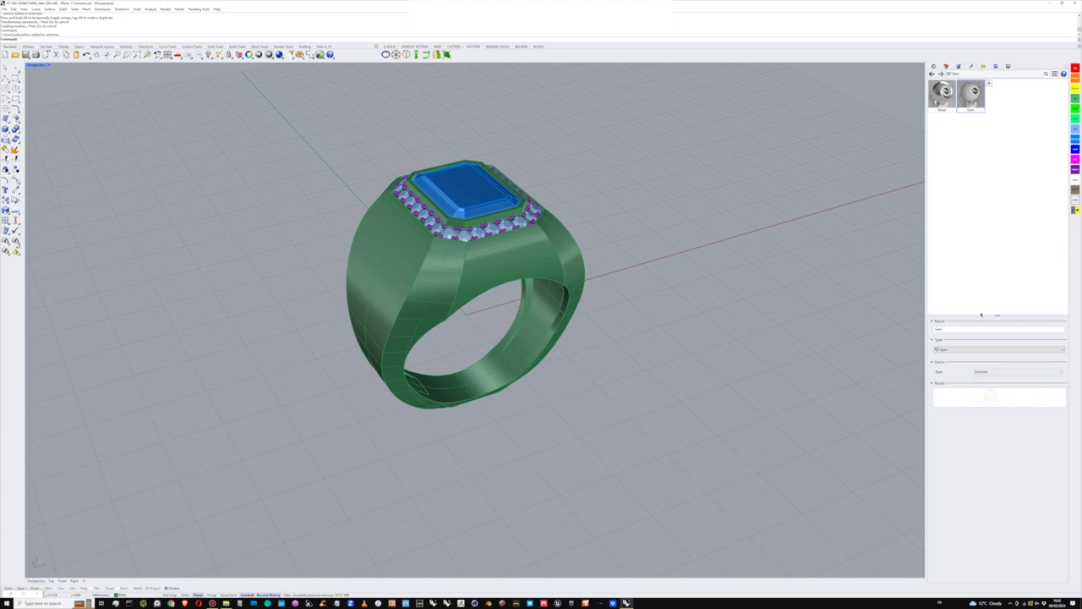
click(477, 194)
click(975, 99)
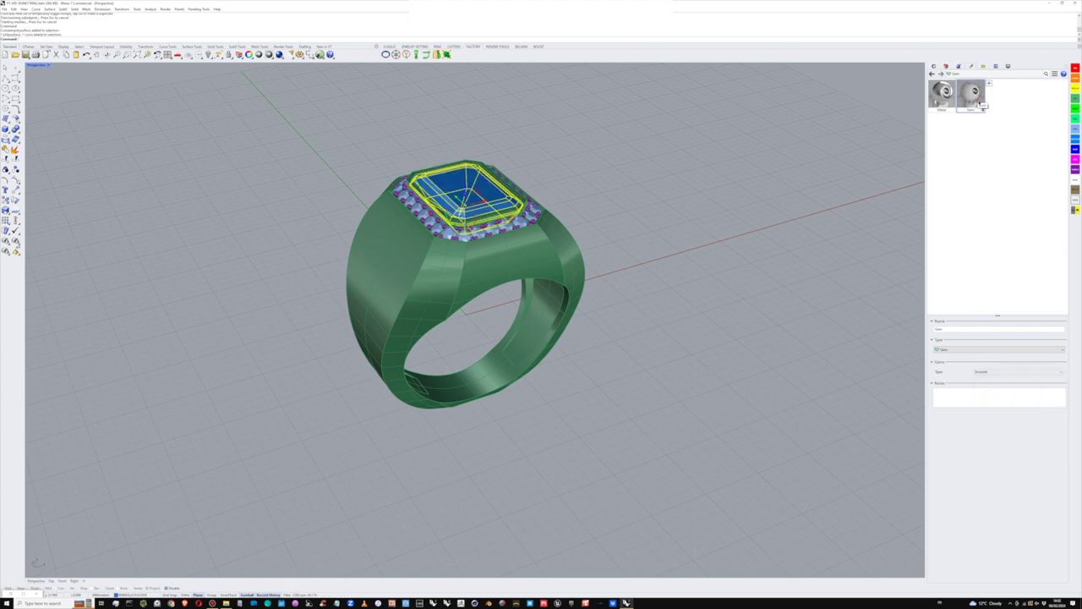
right_click(981, 105)
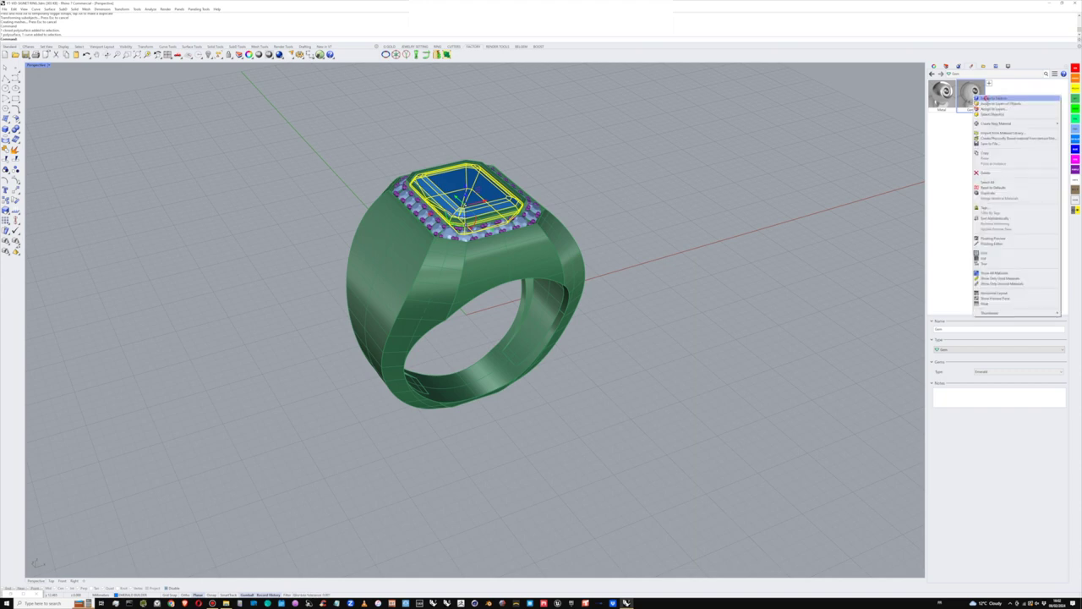
click(970, 175)
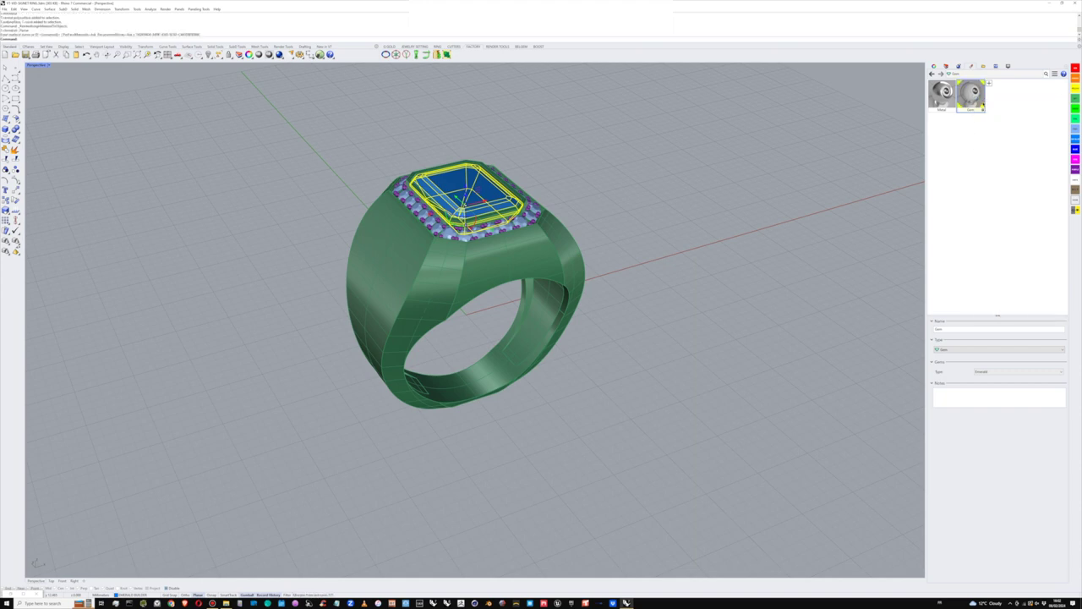
Step: Select the ring body together with all objects on the Prongs layer and assign the Metal material to them
click(547, 264)
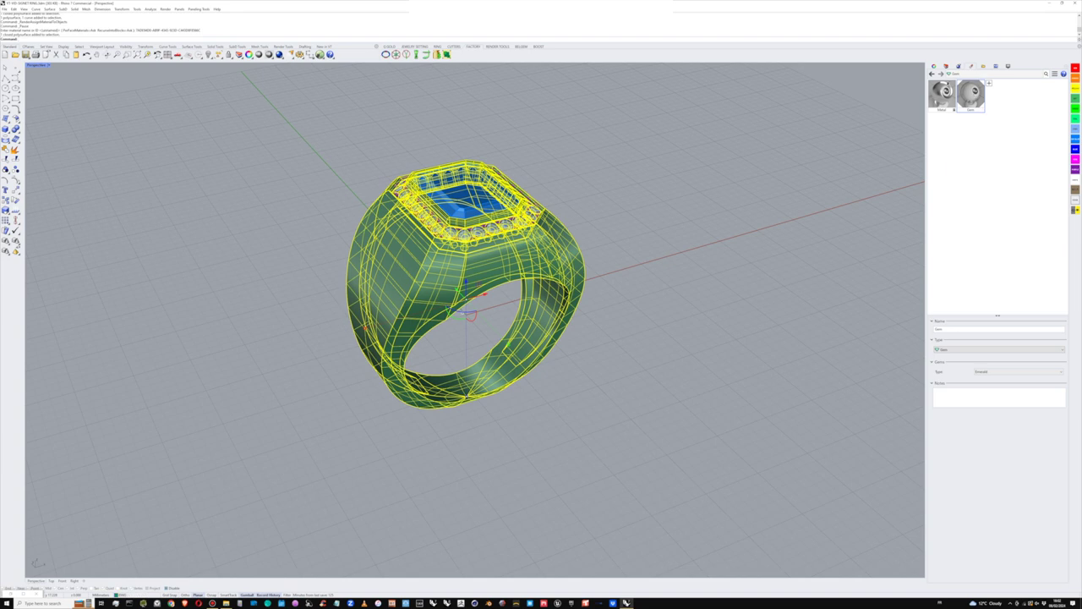
click(946, 66)
right_click(980, 126)
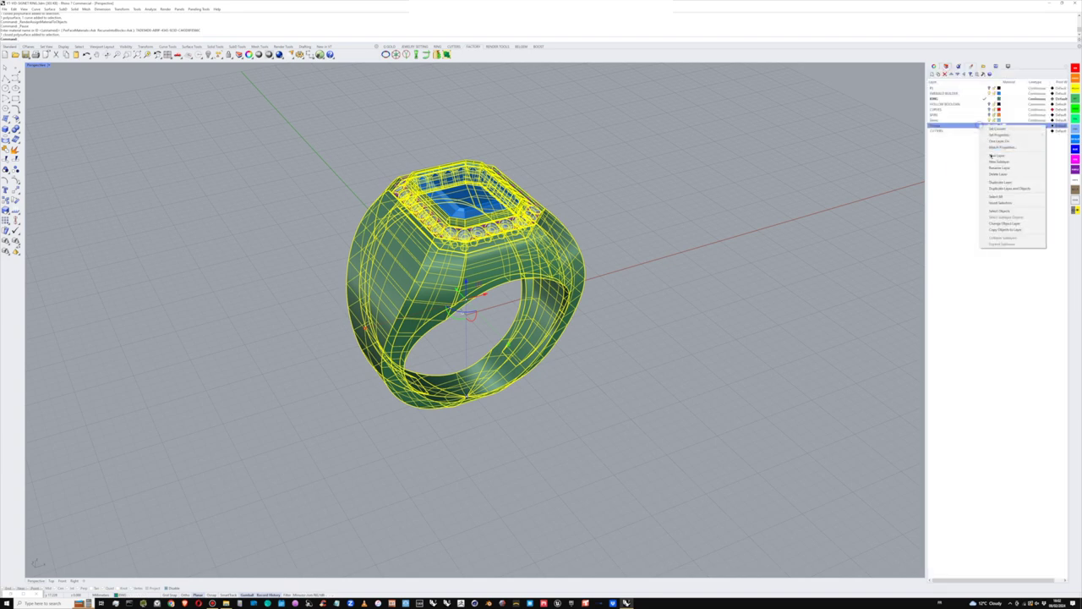
click(995, 211)
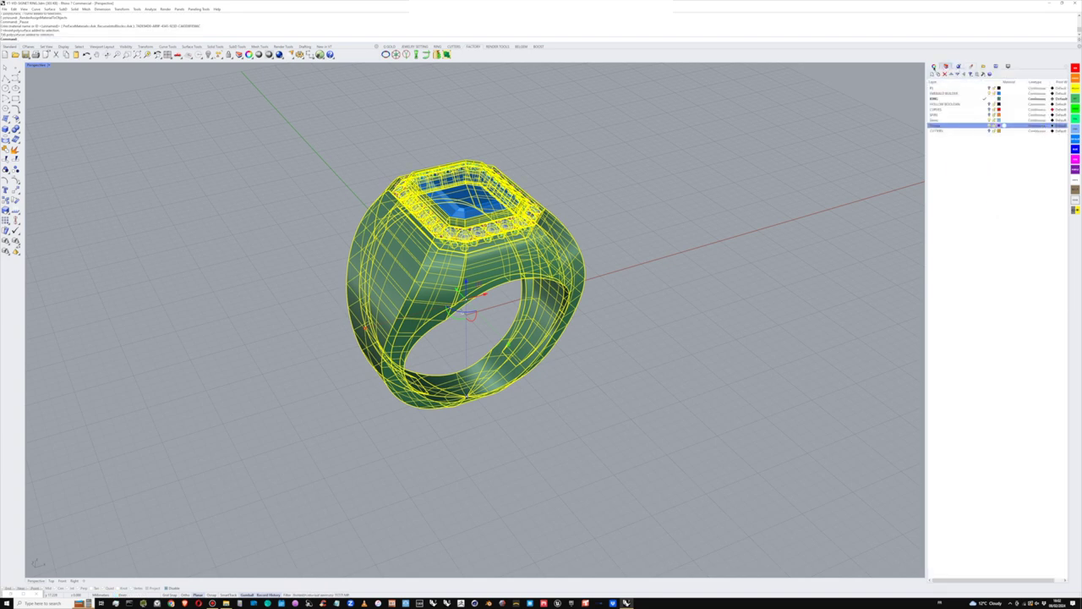
click(946, 67)
click(970, 67)
right_click(935, 95)
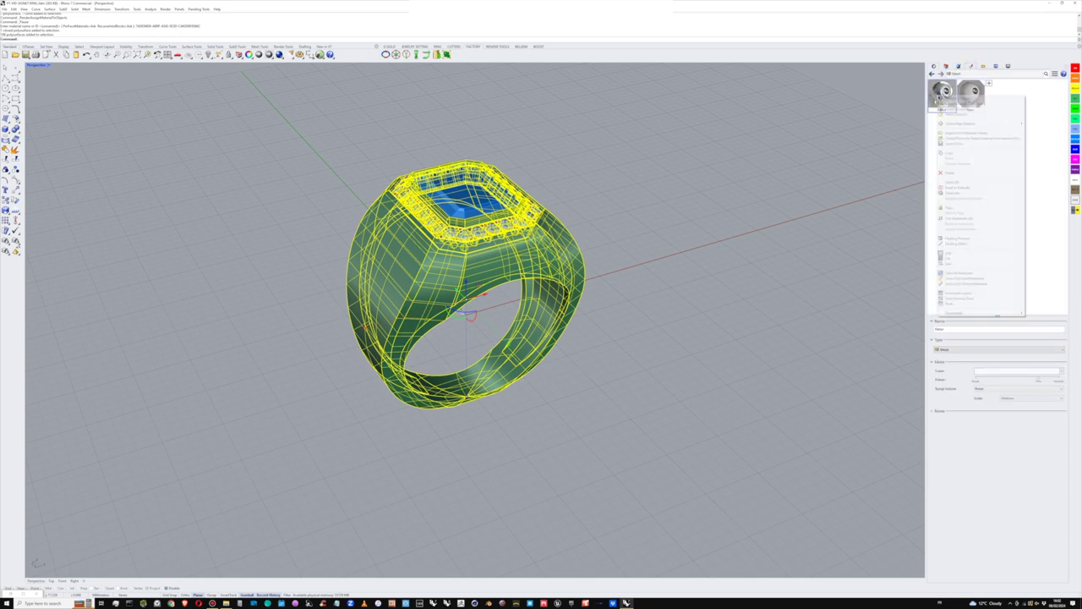
click(945, 99)
click(776, 186)
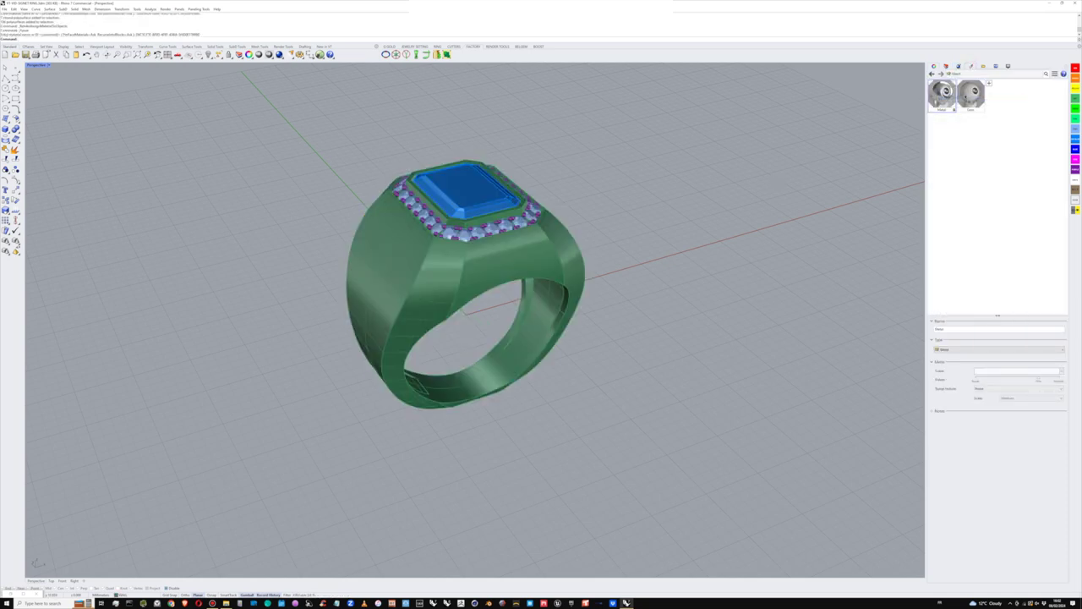
Step: Create a second Gem material of type Diamond and assign it to all the small stones on the Gems layer
click(989, 83)
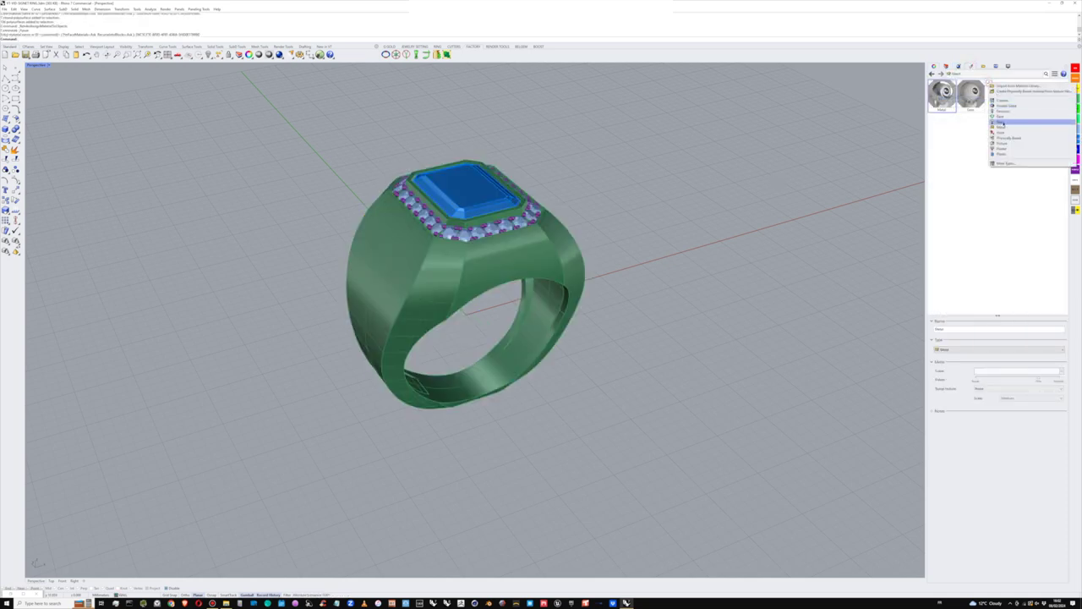
click(1002, 117)
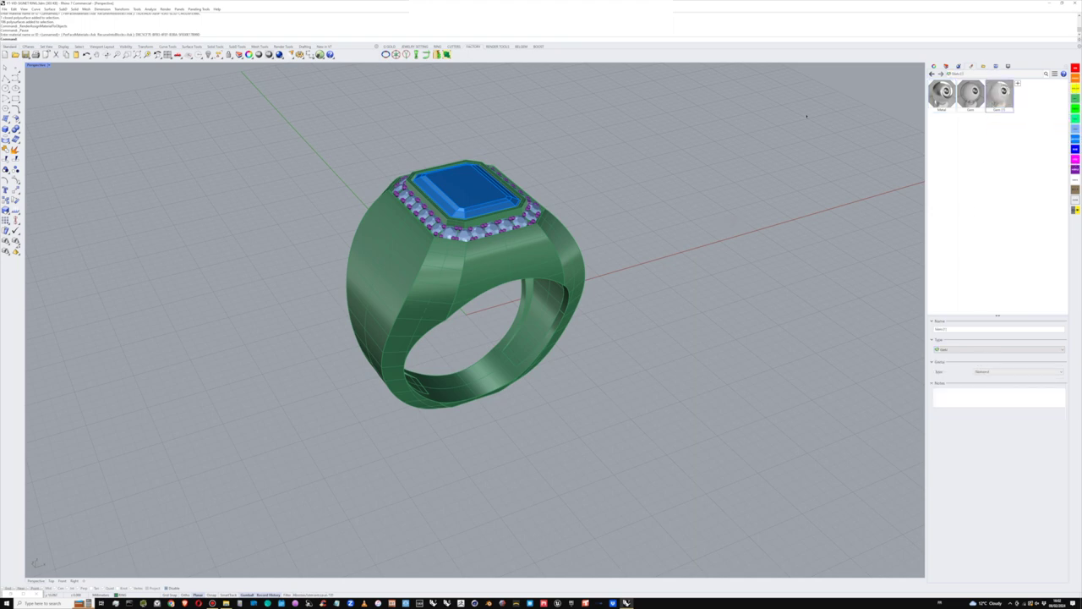
click(946, 66)
right_click(971, 120)
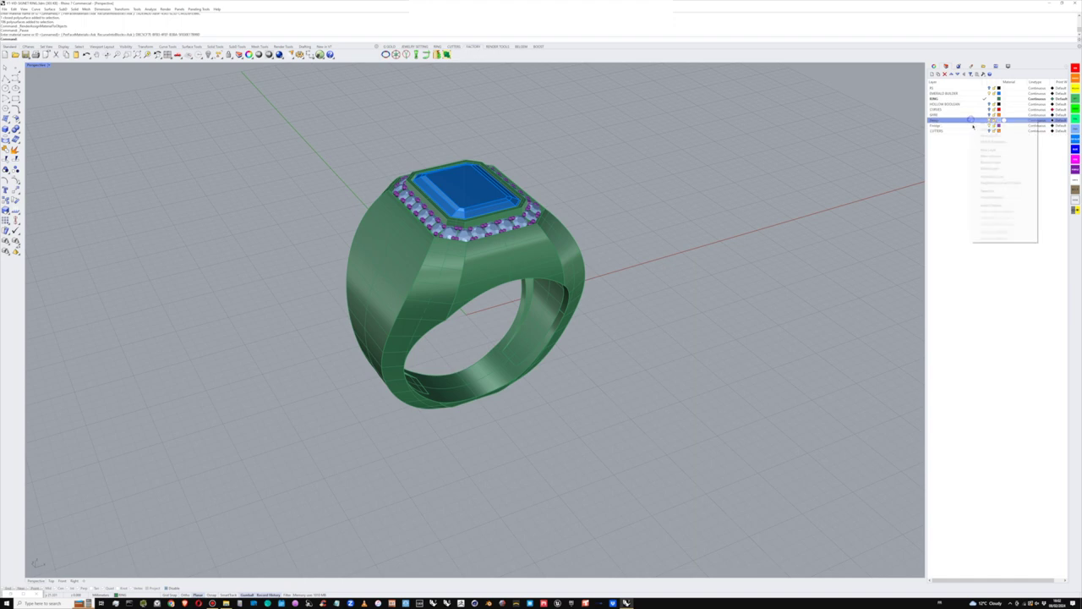
click(991, 205)
click(972, 66)
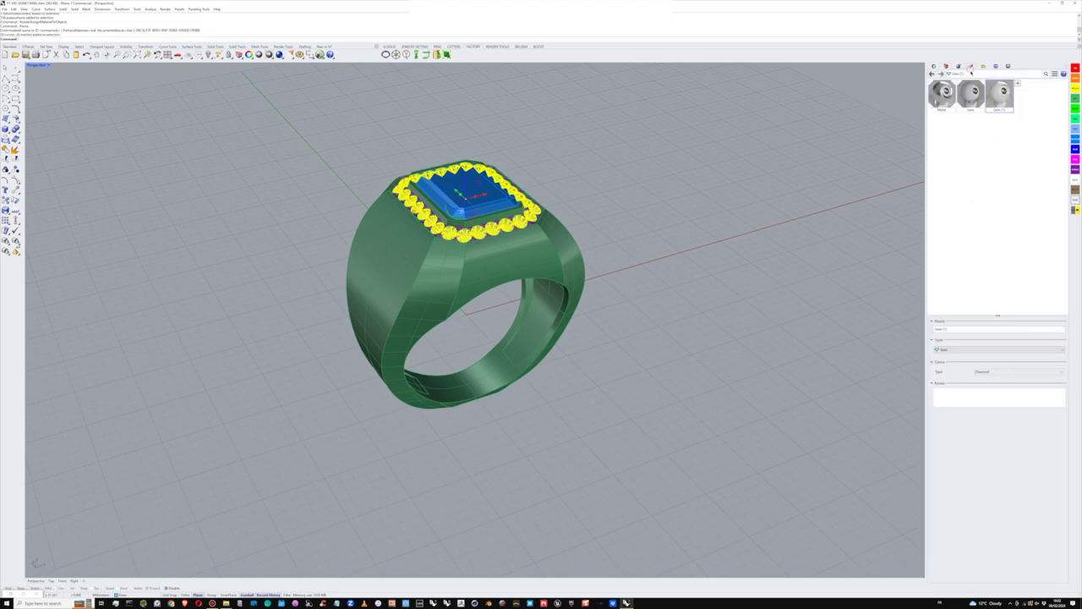
right_click(994, 99)
click(1006, 104)
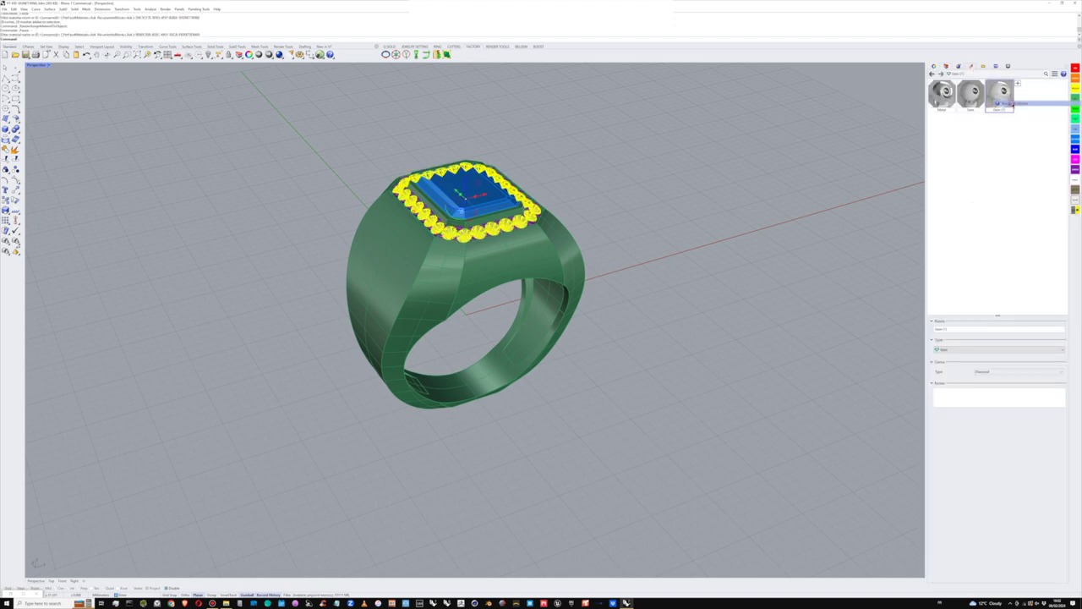
click(863, 136)
click(971, 96)
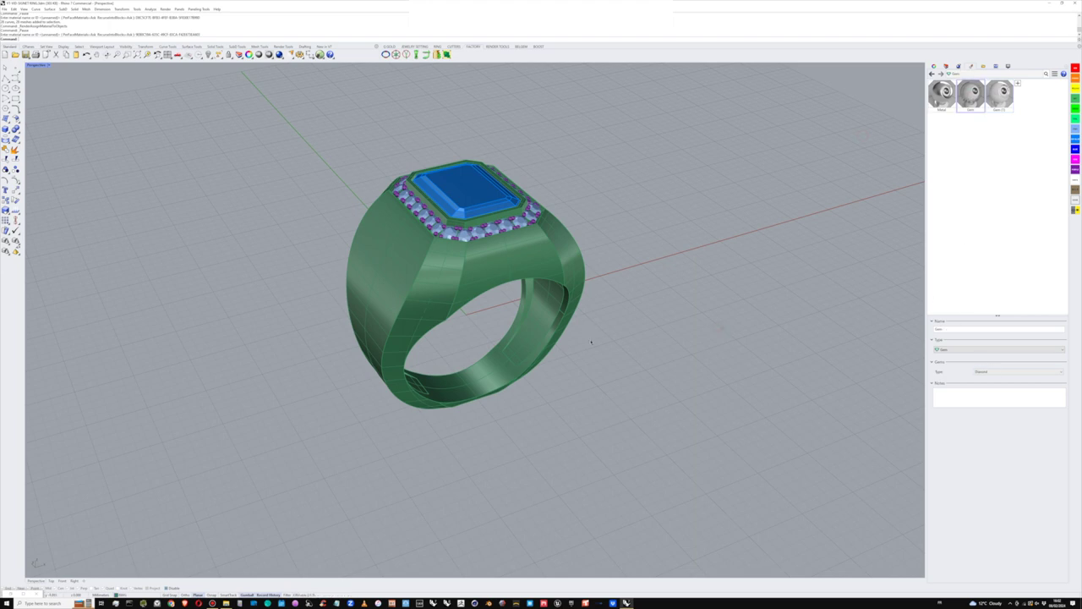
Step: Open the ground plane settings and switch the Perspective viewport to Raytraced display to preview the ring
shift+right_drag(582, 330, 560, 327)
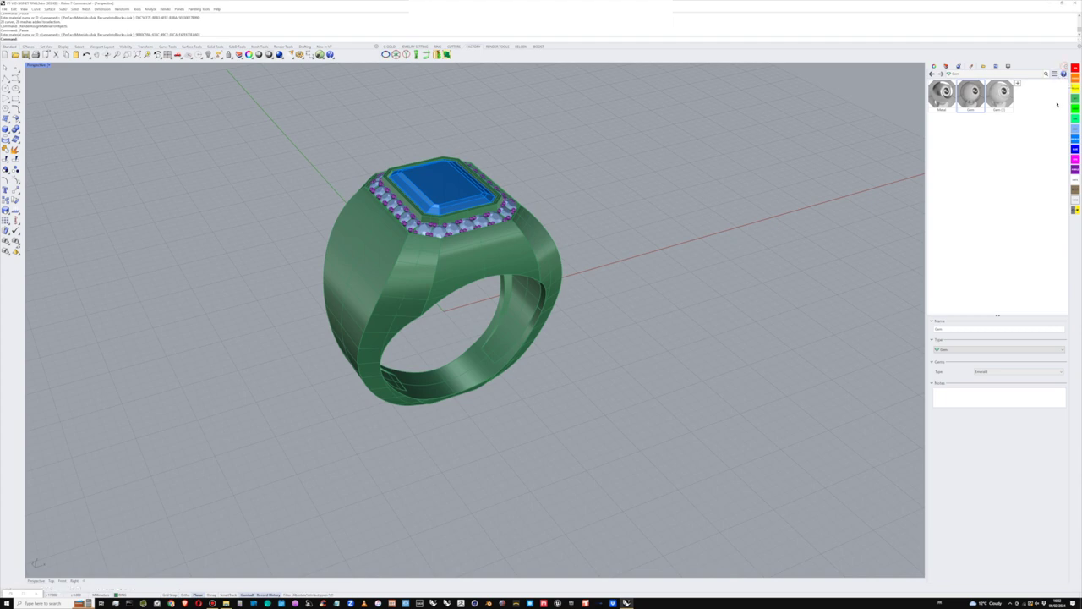
click(1054, 74)
click(1043, 132)
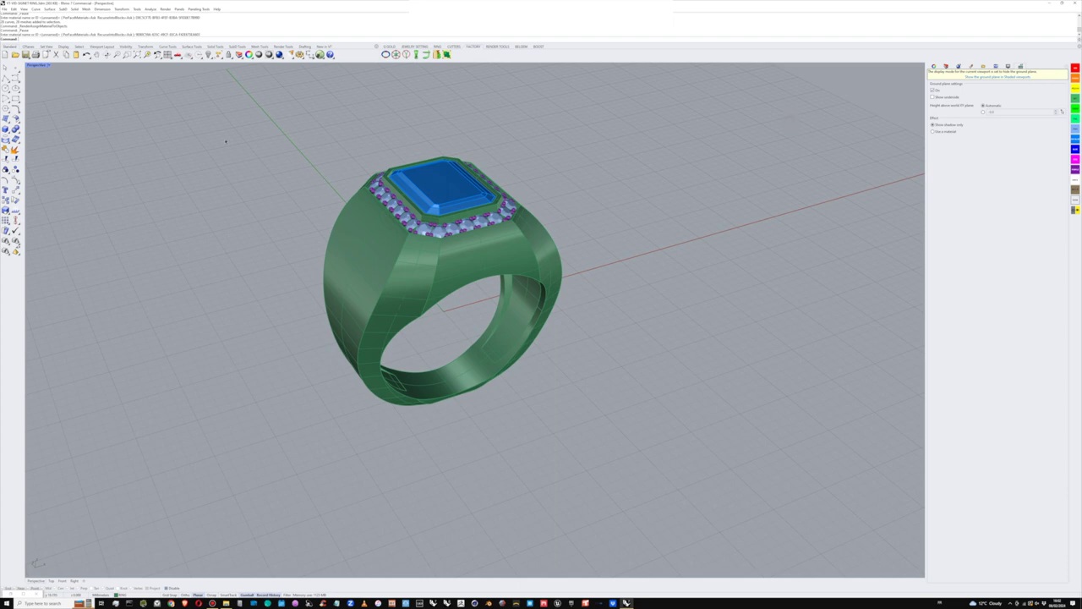
click(48, 65)
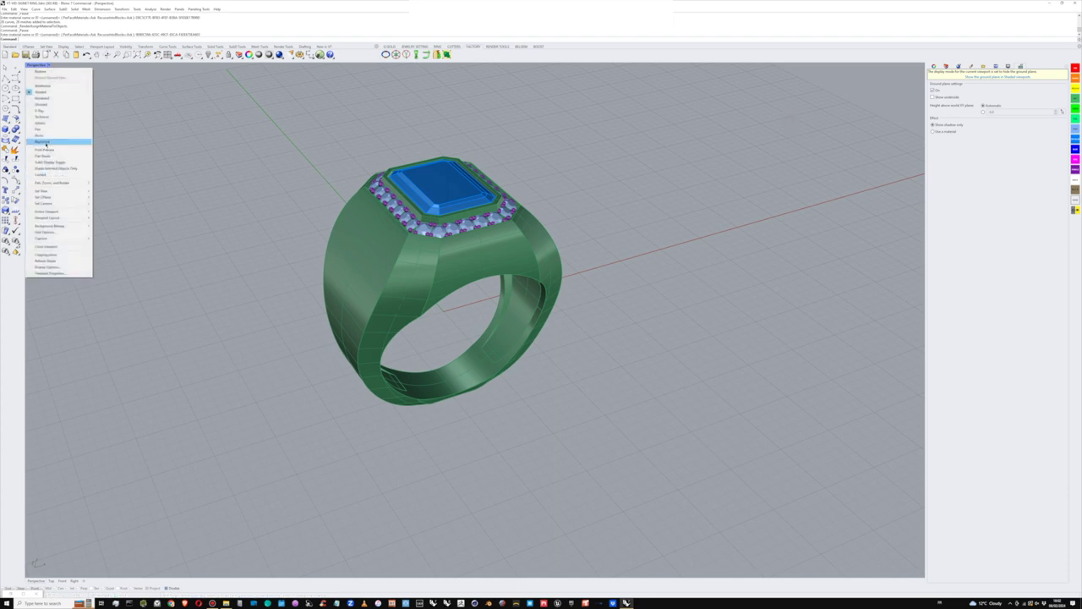
click(46, 143)
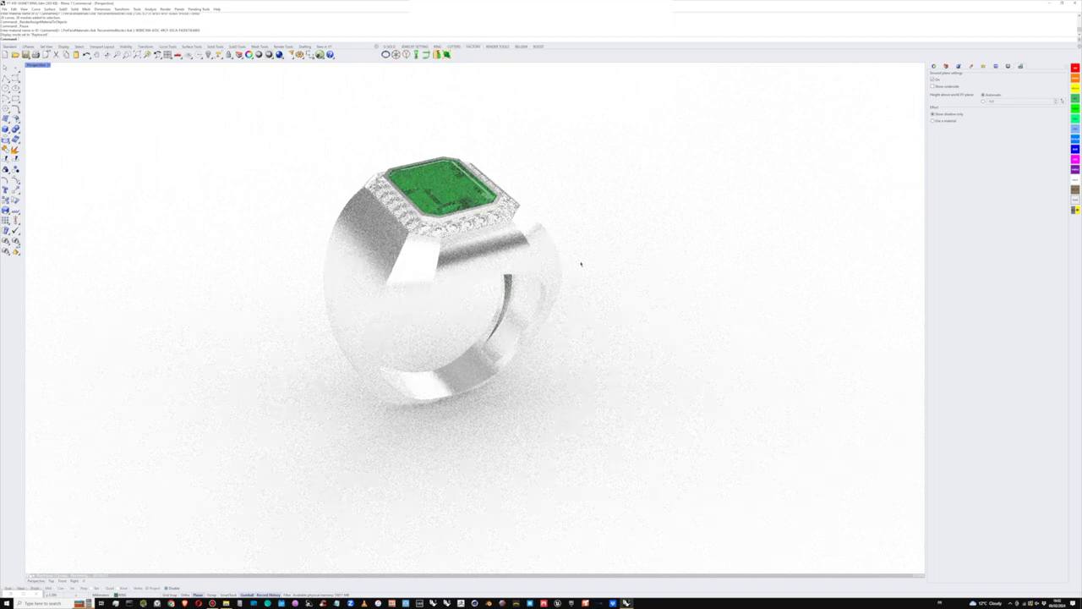
scroll(595, 261, down, 2)
right_drag(594, 261, 714, 219)
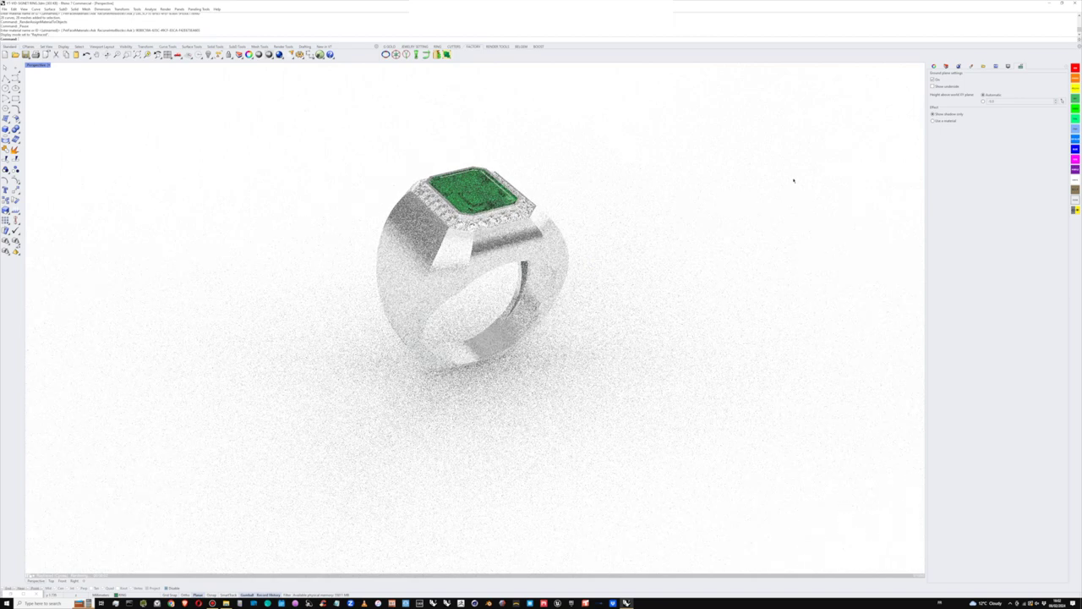
Step: Create a new Plaster material and set its color to black
click(972, 66)
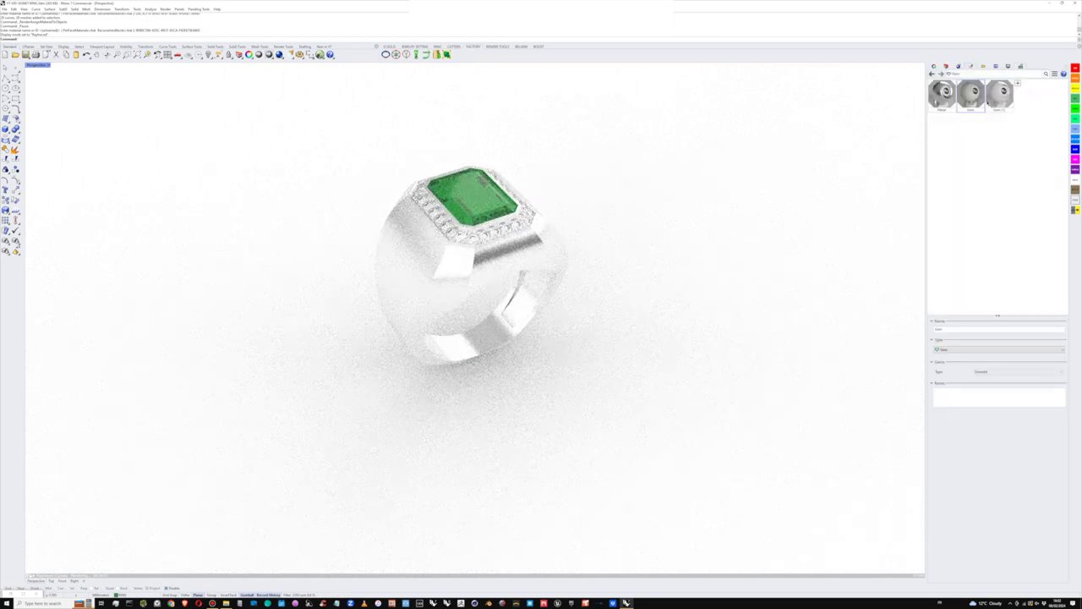
click(1017, 83)
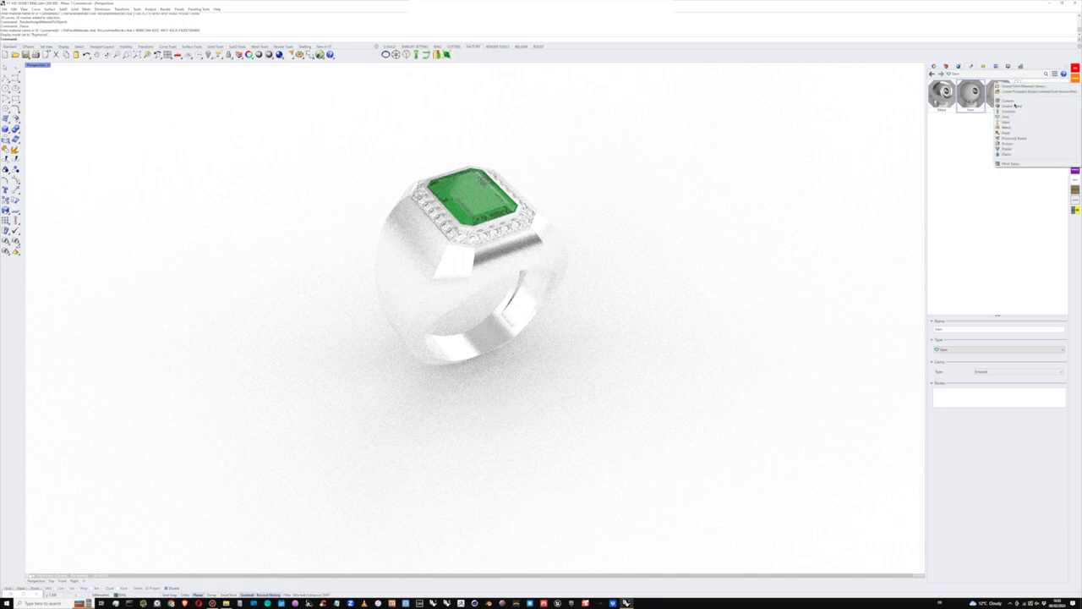
click(1009, 149)
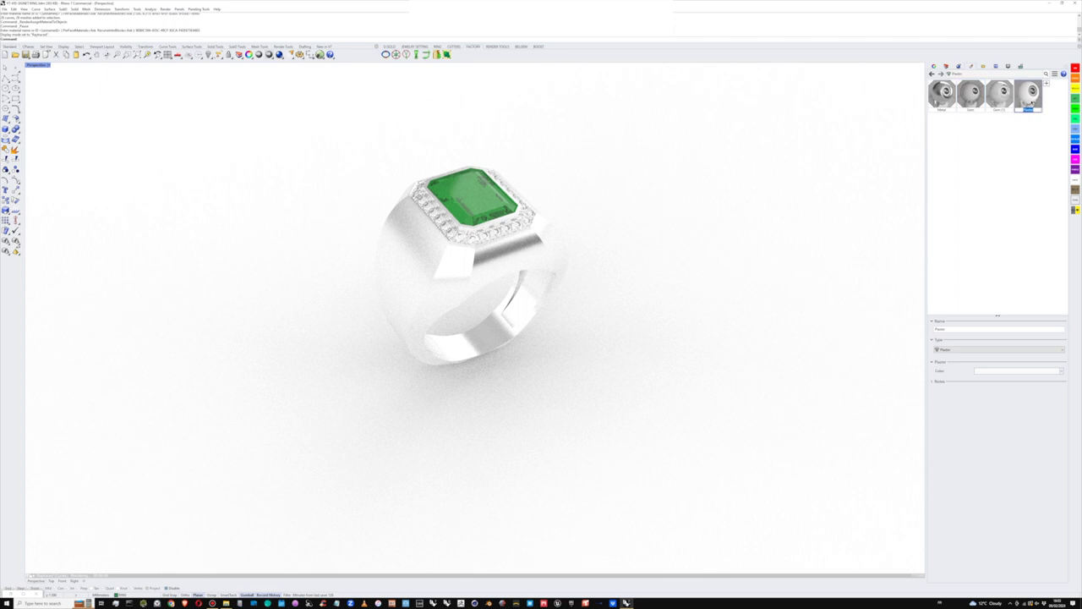
click(994, 371)
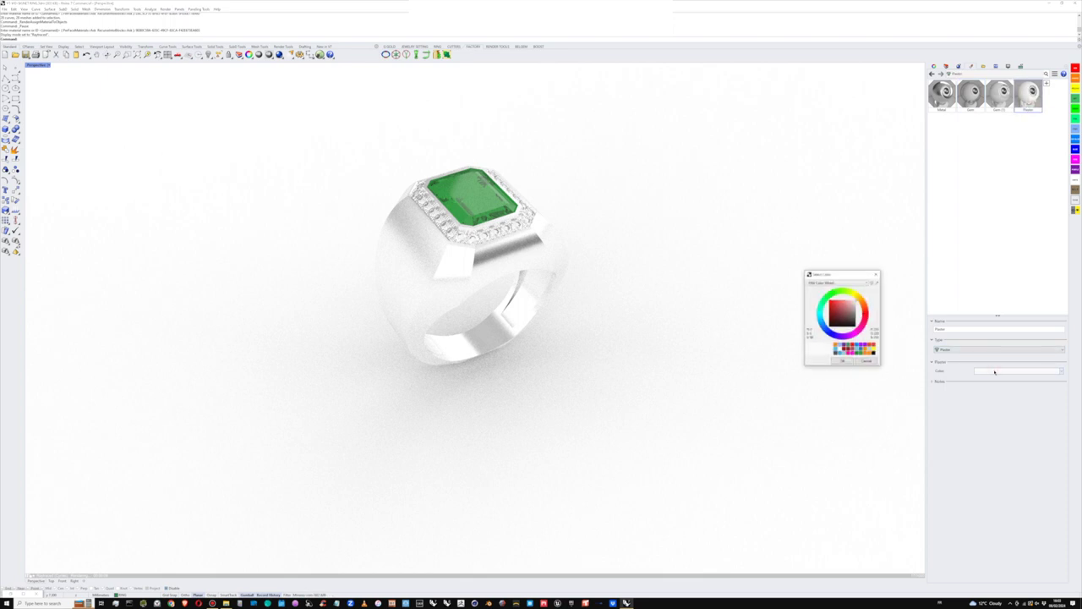
click(845, 325)
click(847, 362)
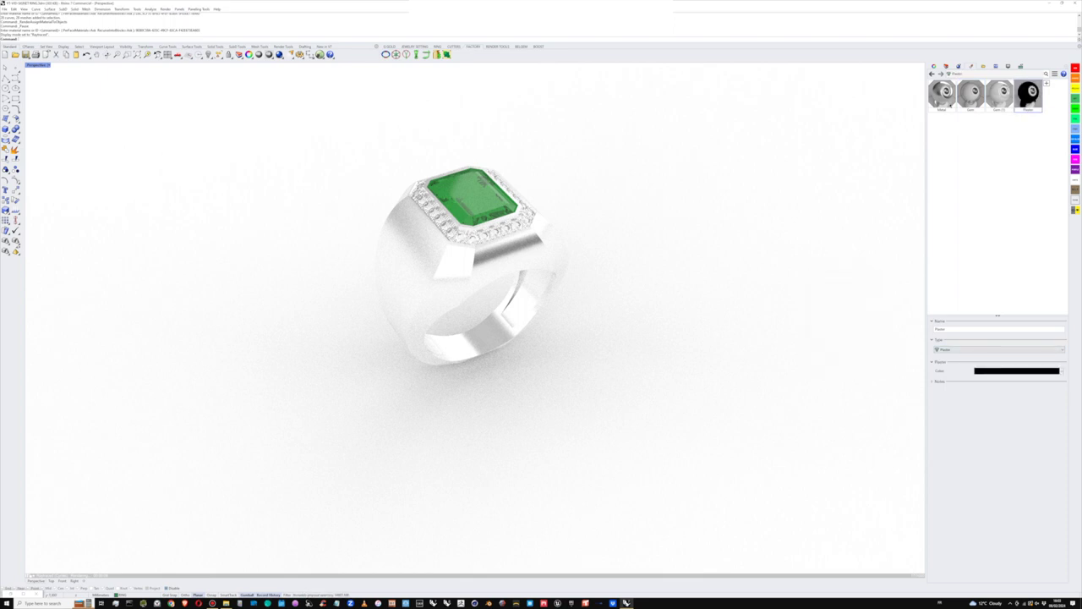
Step: Set the ground plane to use a material and assign the black Plaster to it
click(1021, 66)
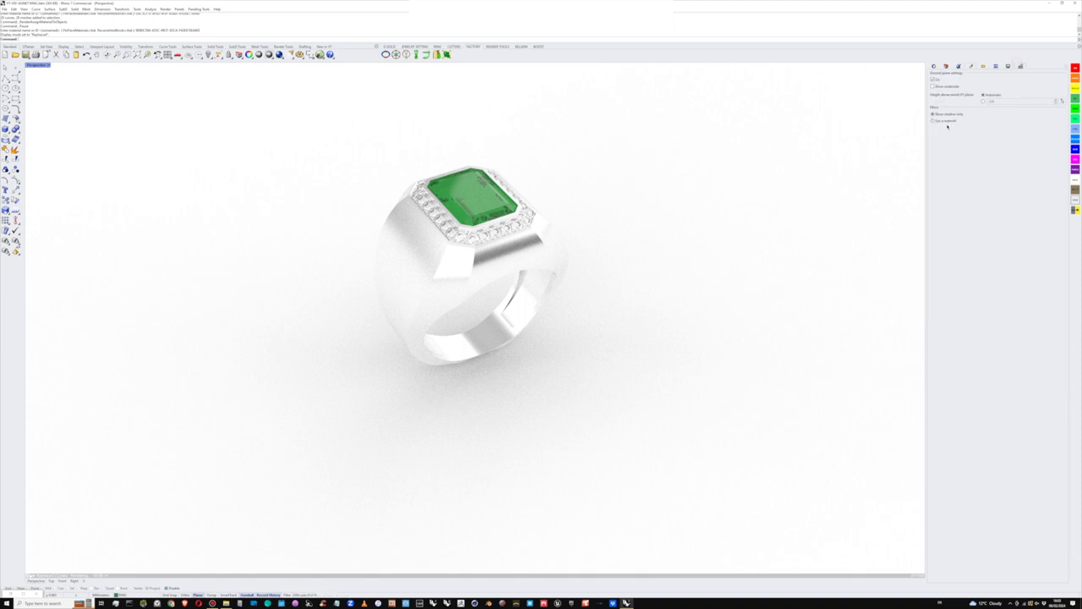
click(946, 121)
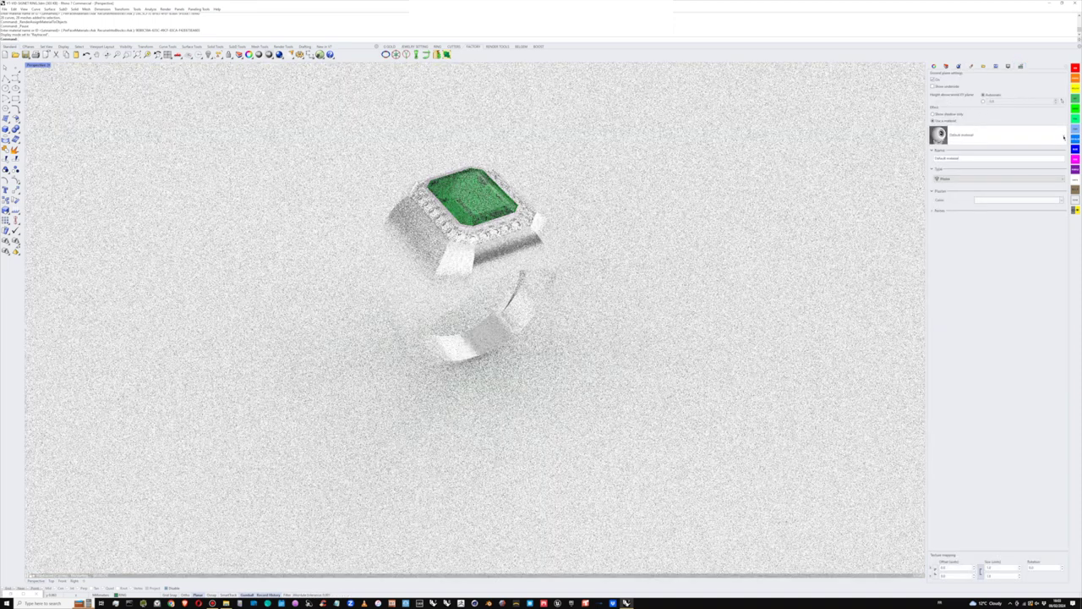
click(1062, 135)
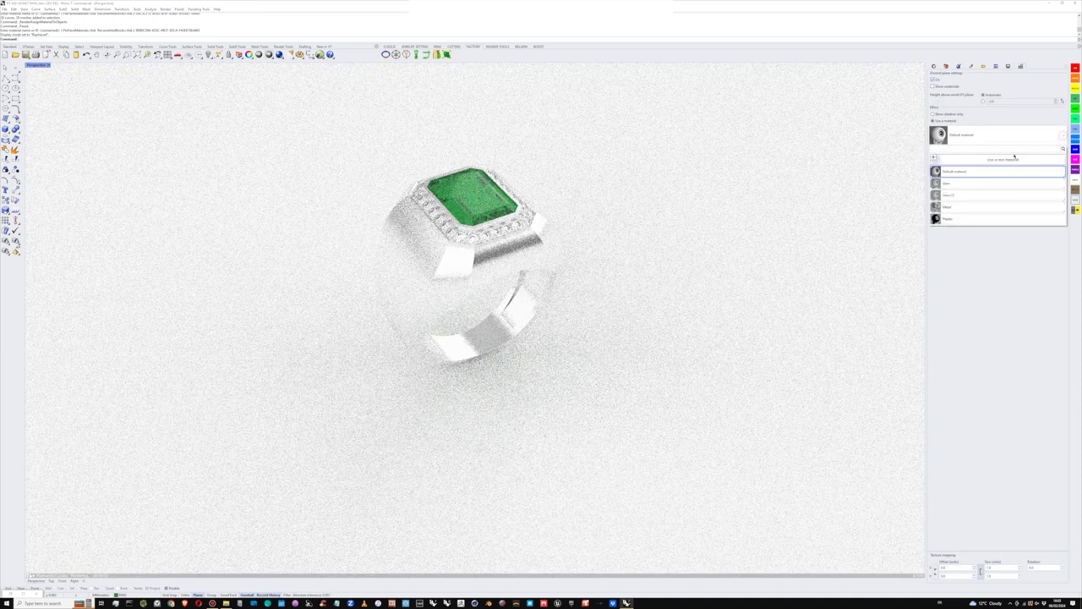
click(946, 219)
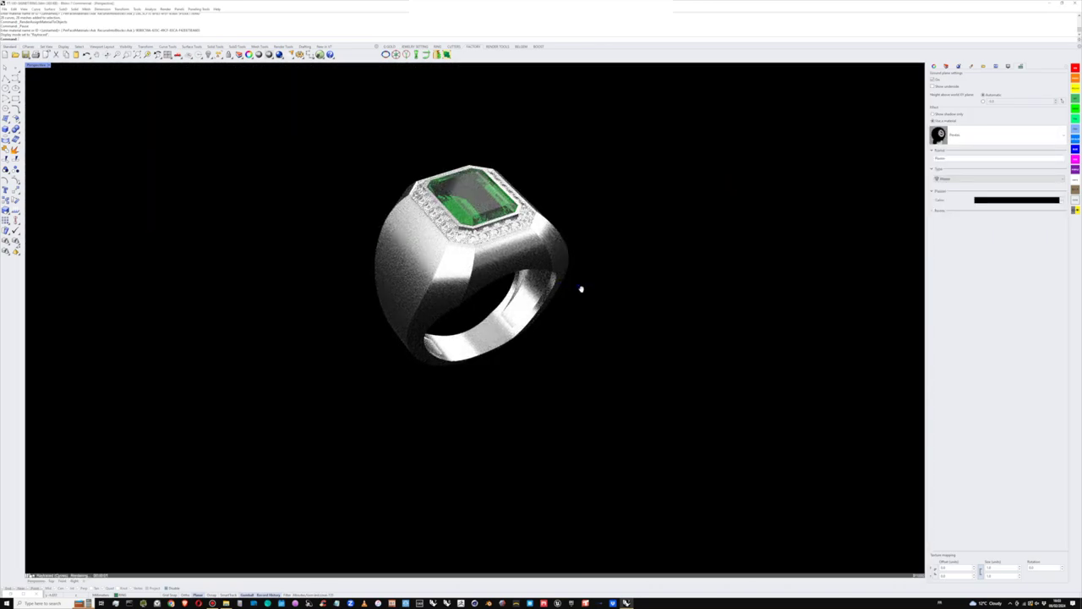
right_drag(581, 288, 587, 286)
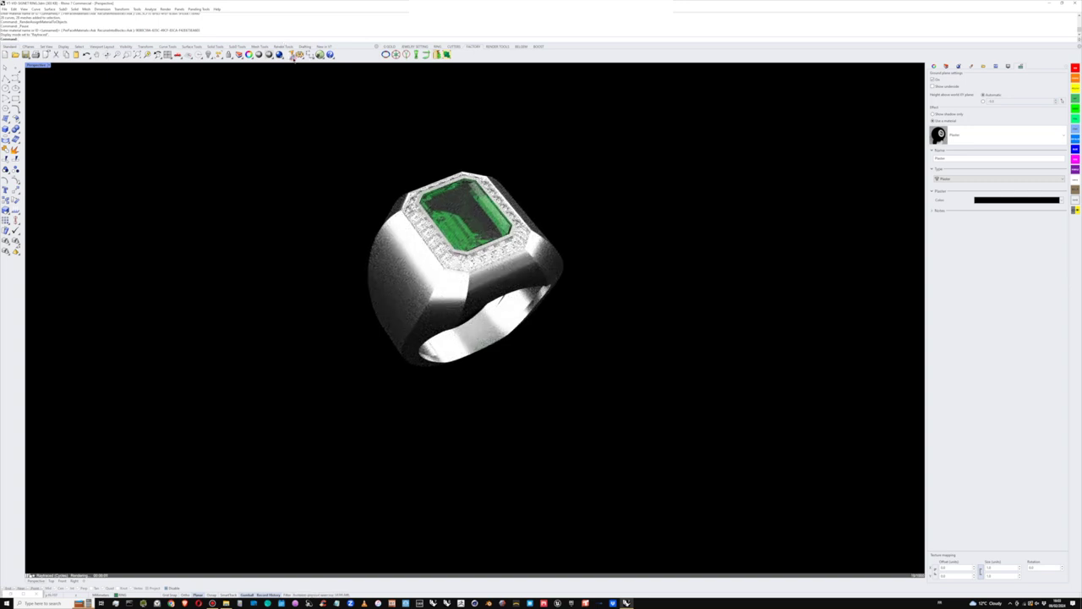
Step: Open the scene's lights list and switch off the Sun light
click(293, 59)
click(1067, 68)
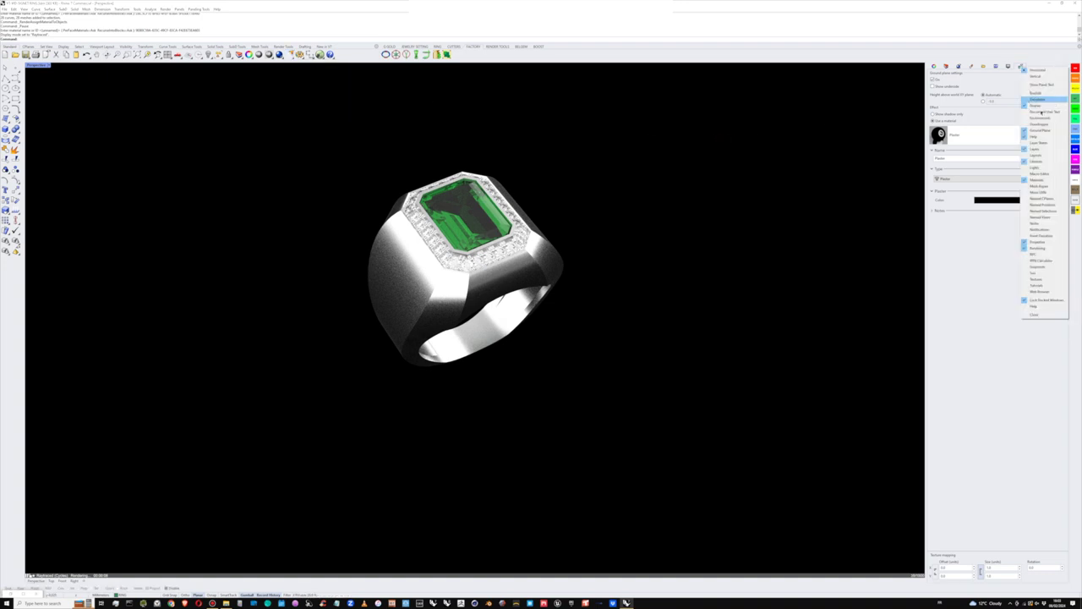
click(1036, 168)
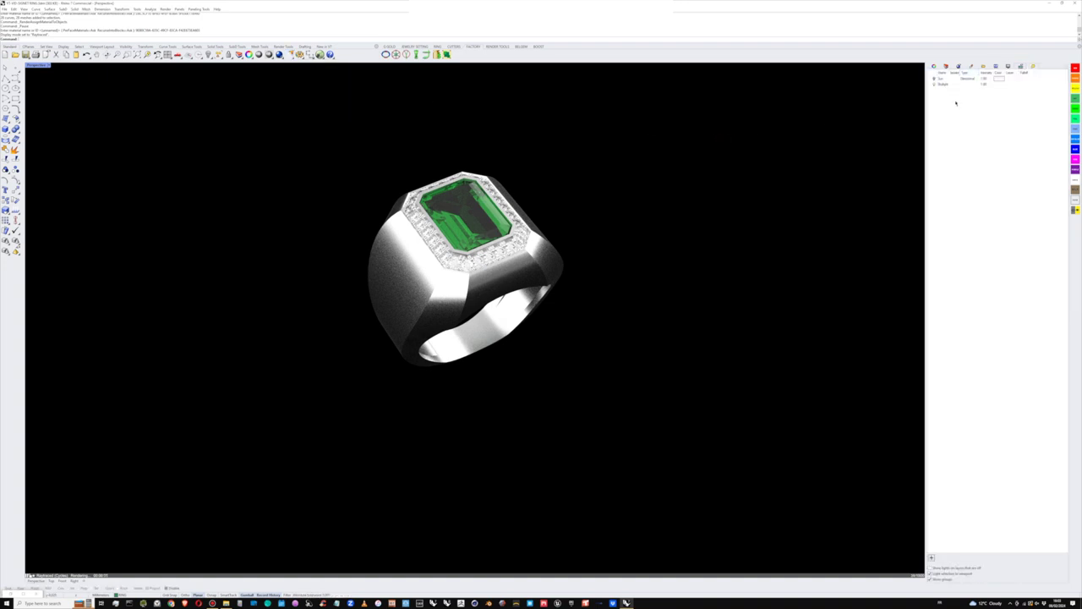
click(934, 80)
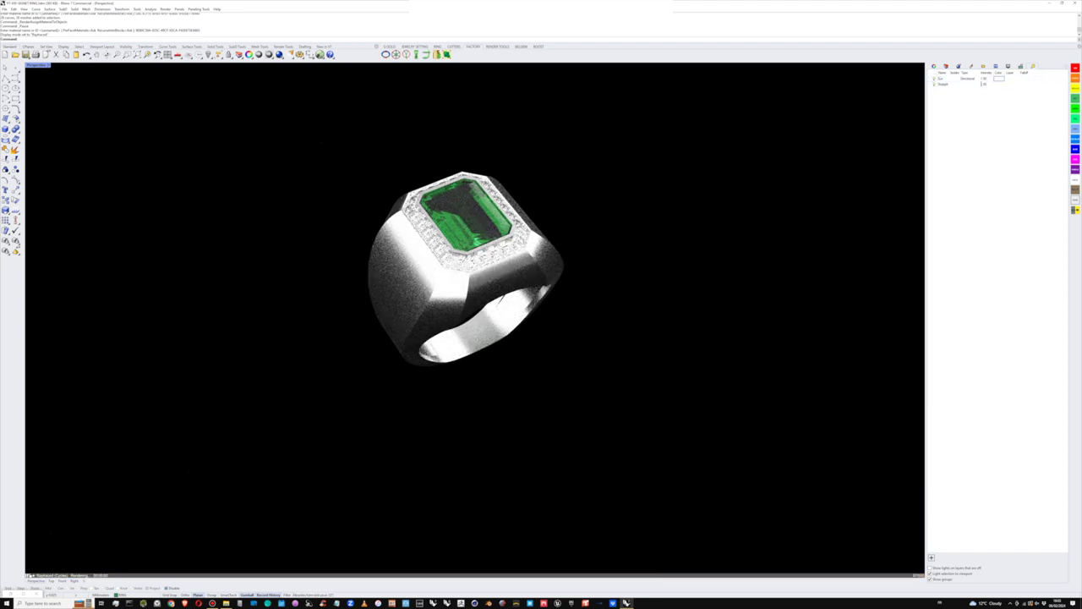
Step: Open the Environments and Sun settings and reposition the sun by changing its azimuth and altitude
click(1066, 66)
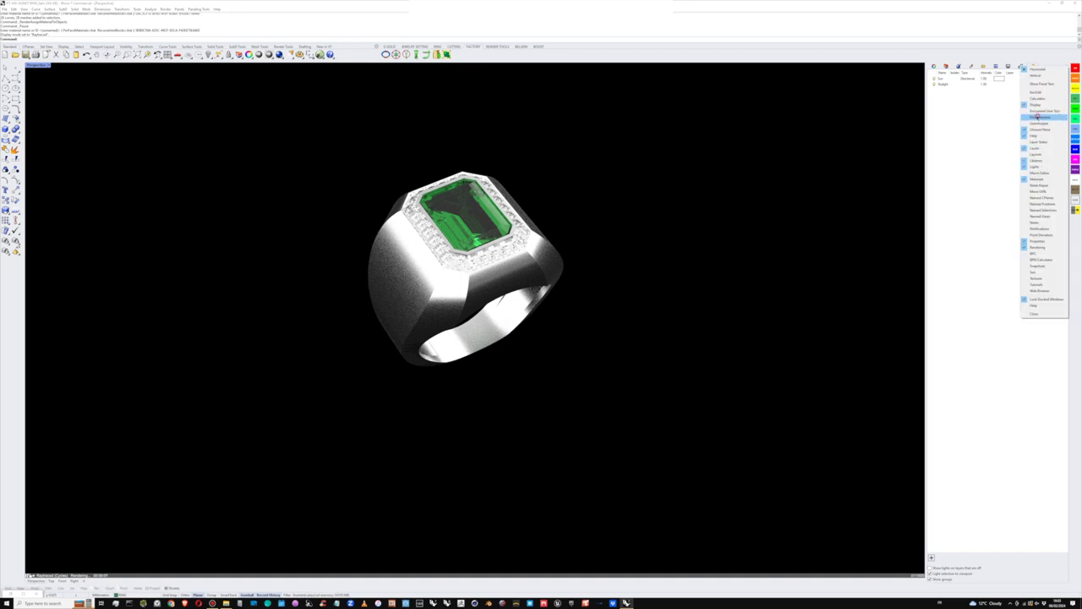
click(1038, 117)
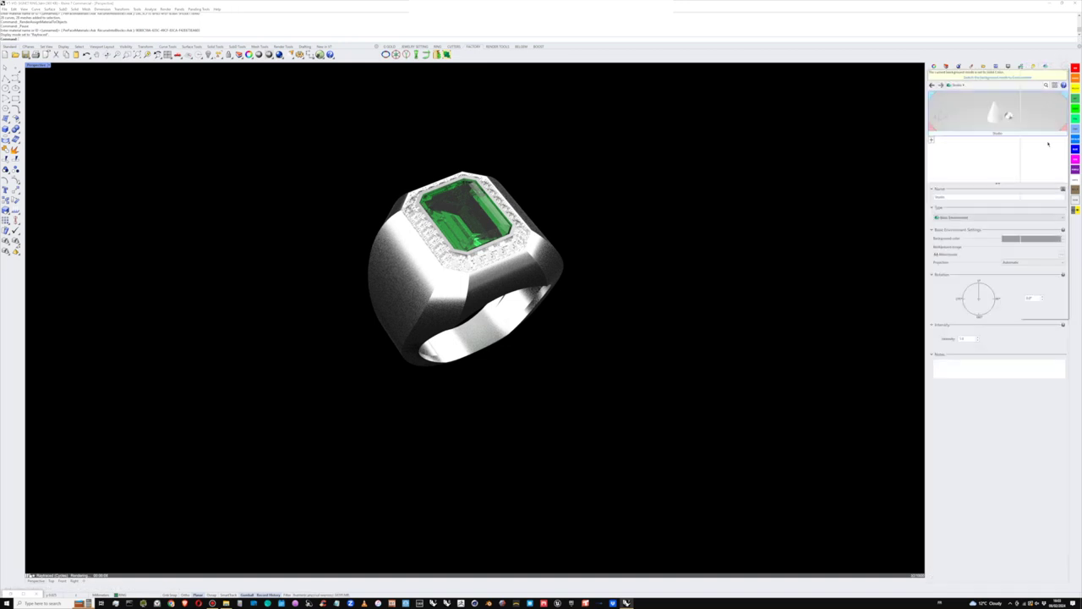
click(1066, 66)
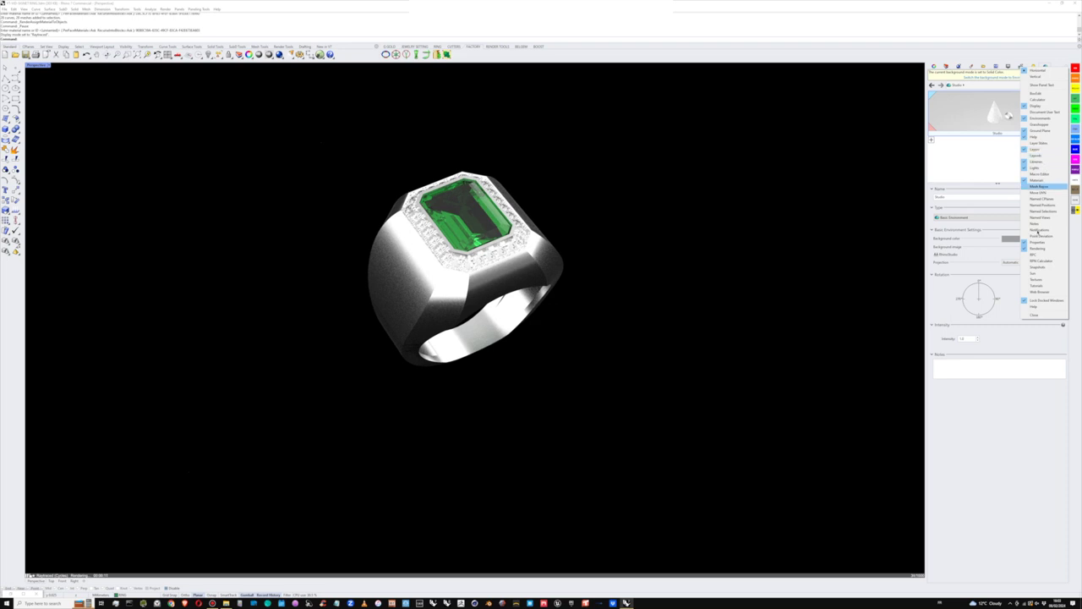
click(1037, 273)
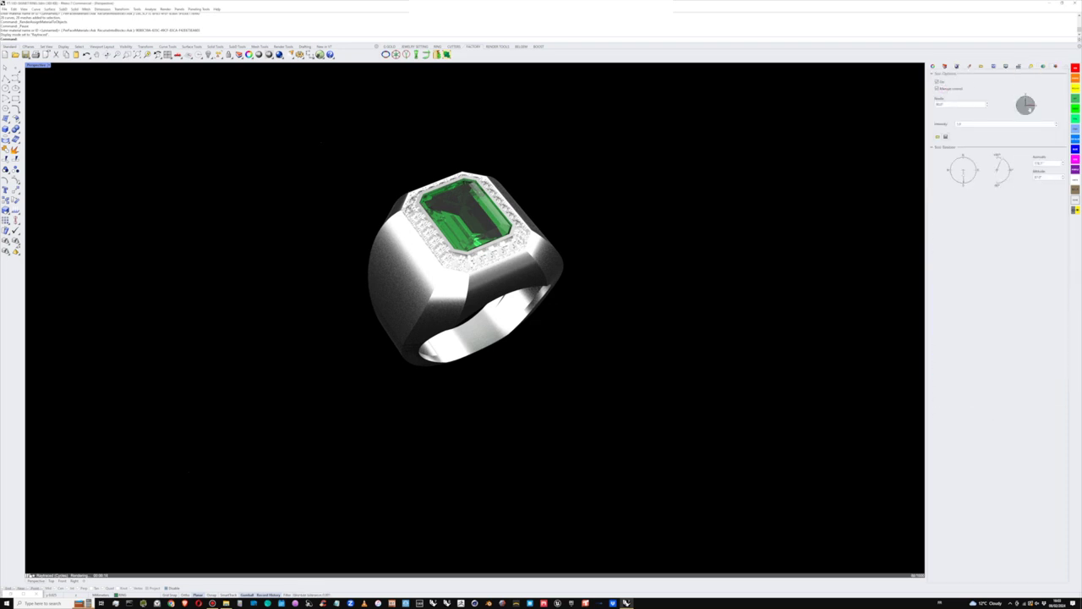
click(1004, 161)
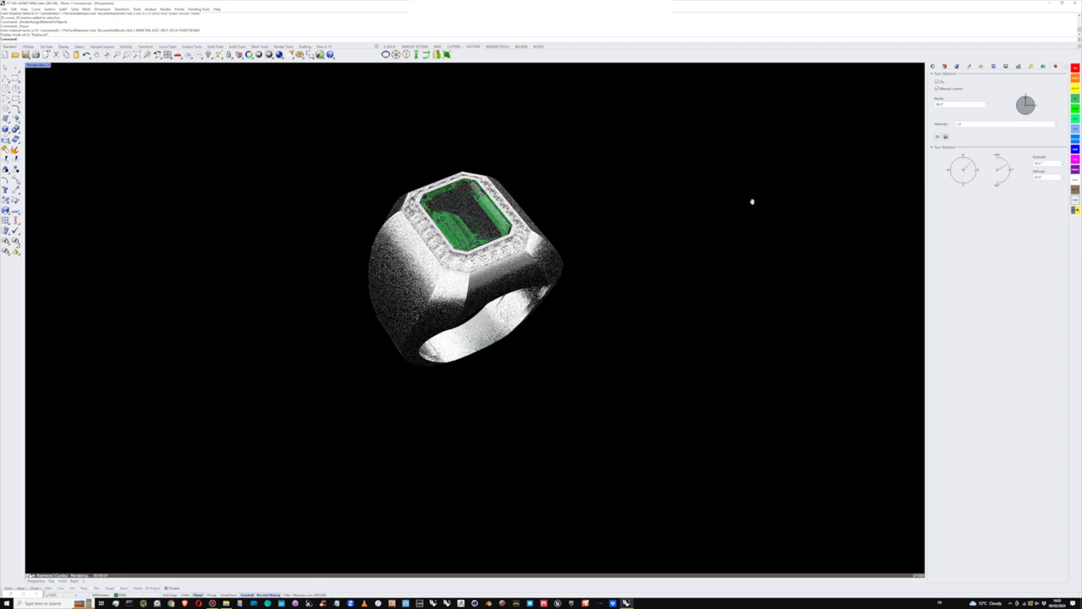
Step: Replace the Studio environment's background image with the Blur_Loft HDR texture
click(1043, 66)
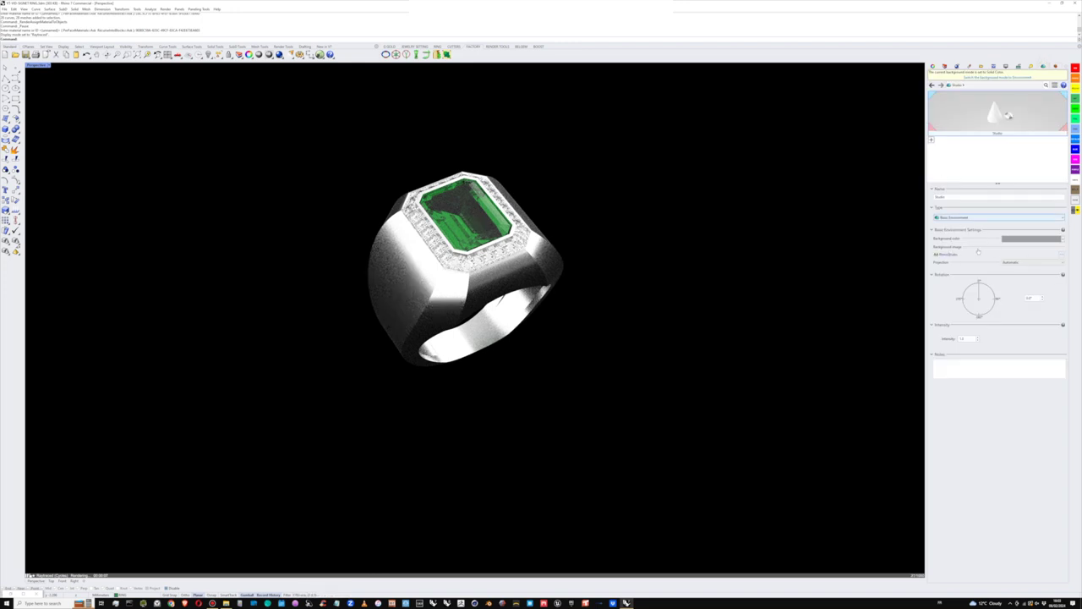
click(1062, 257)
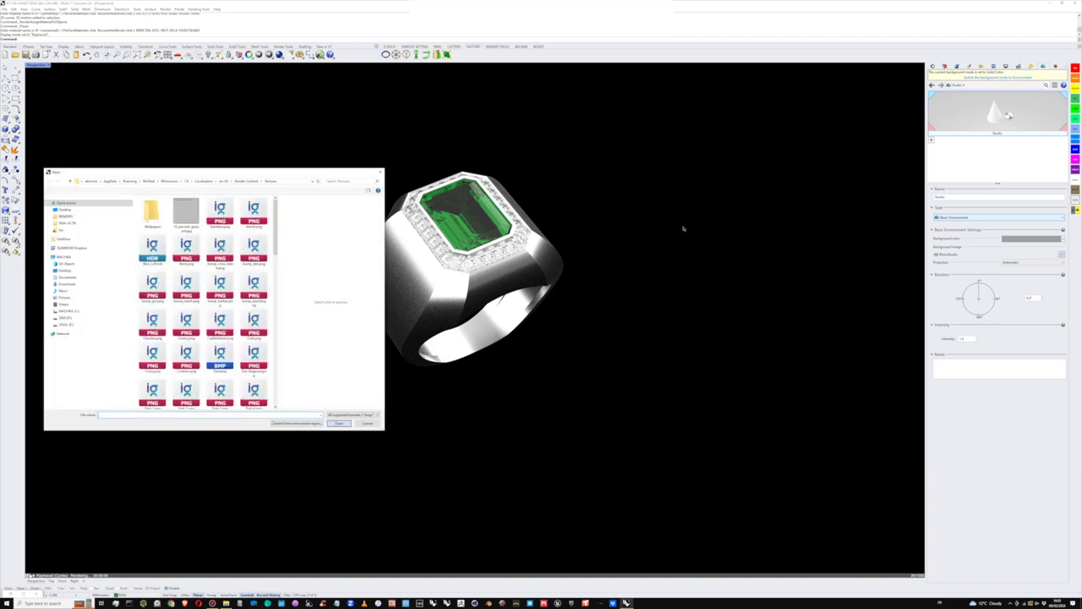
drag(245, 186, 728, 136)
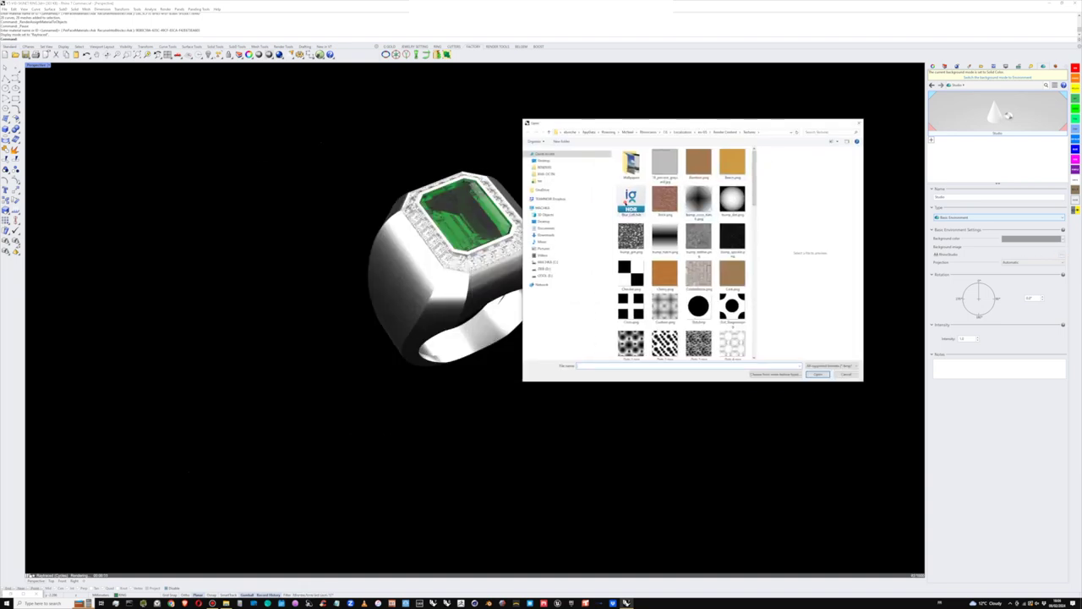
click(630, 201)
click(817, 374)
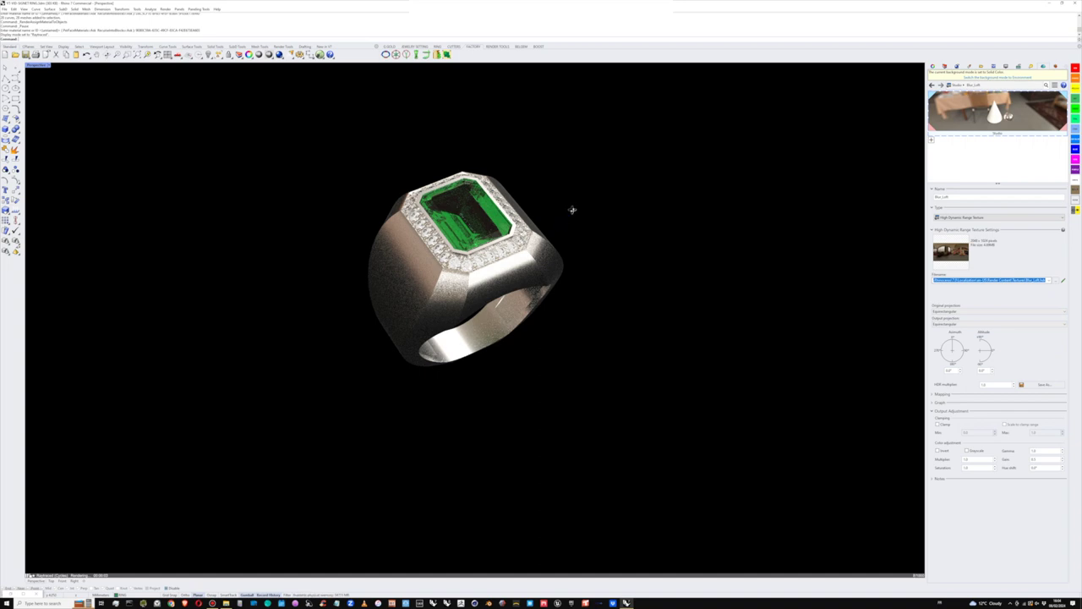
right_drag(573, 211, 575, 213)
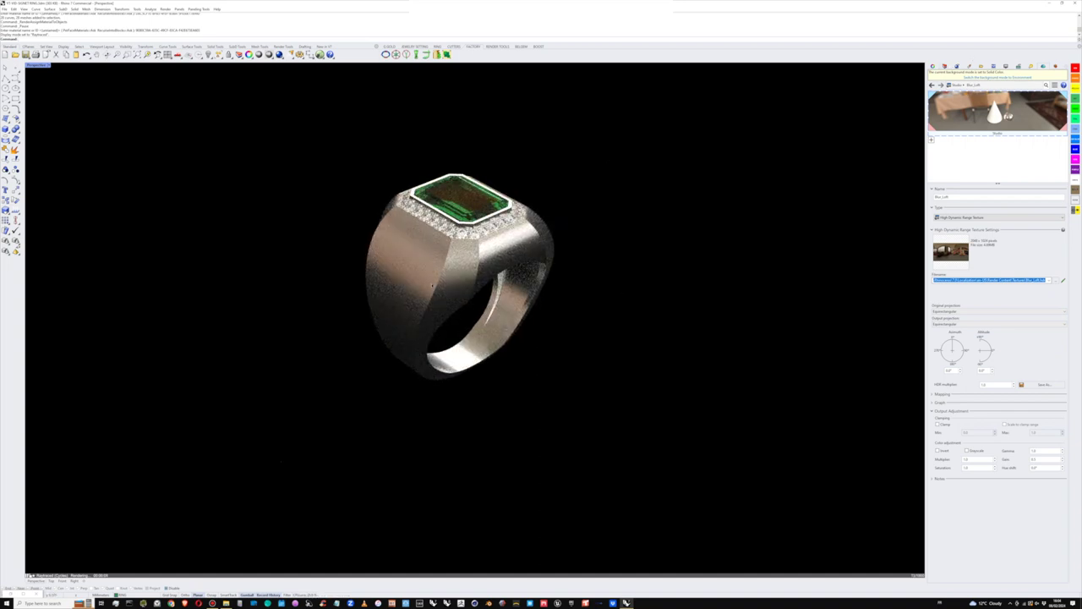
Step: Enable edge softening on the ring body and enter a softening value
click(431, 284)
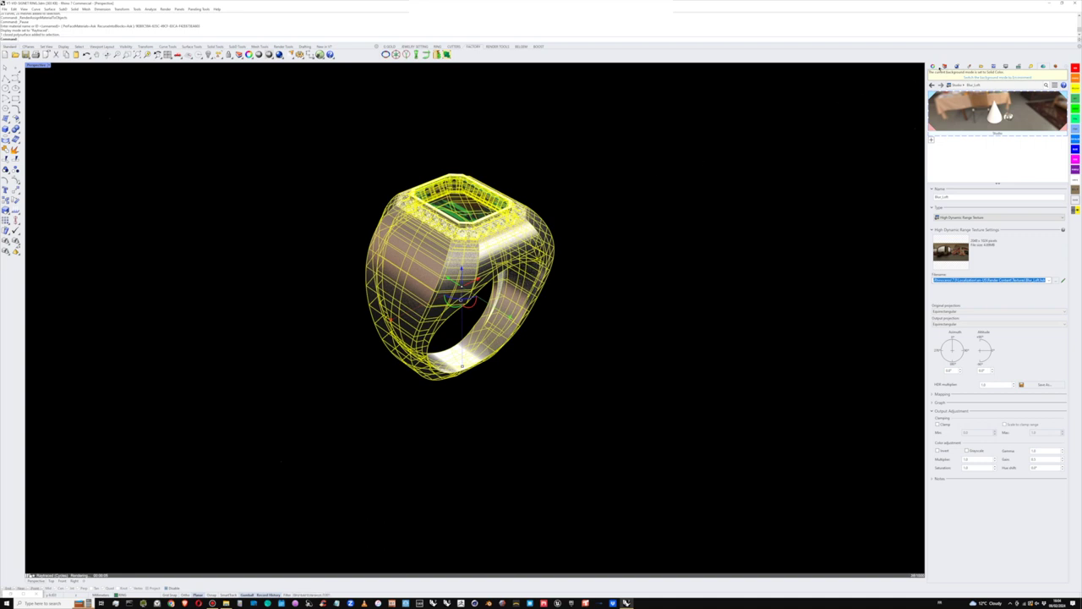
click(935, 66)
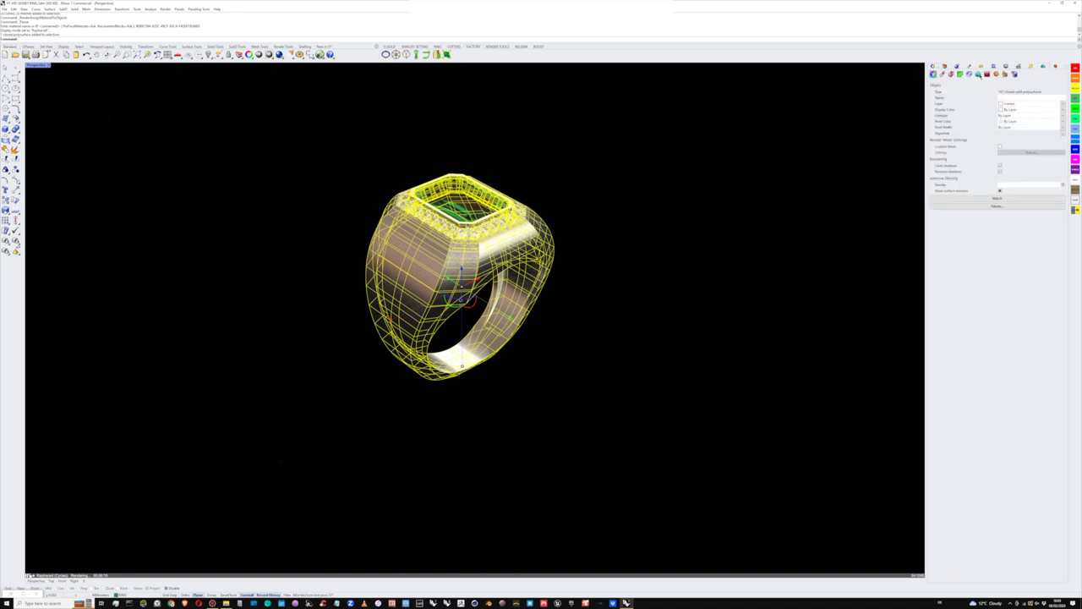
click(978, 73)
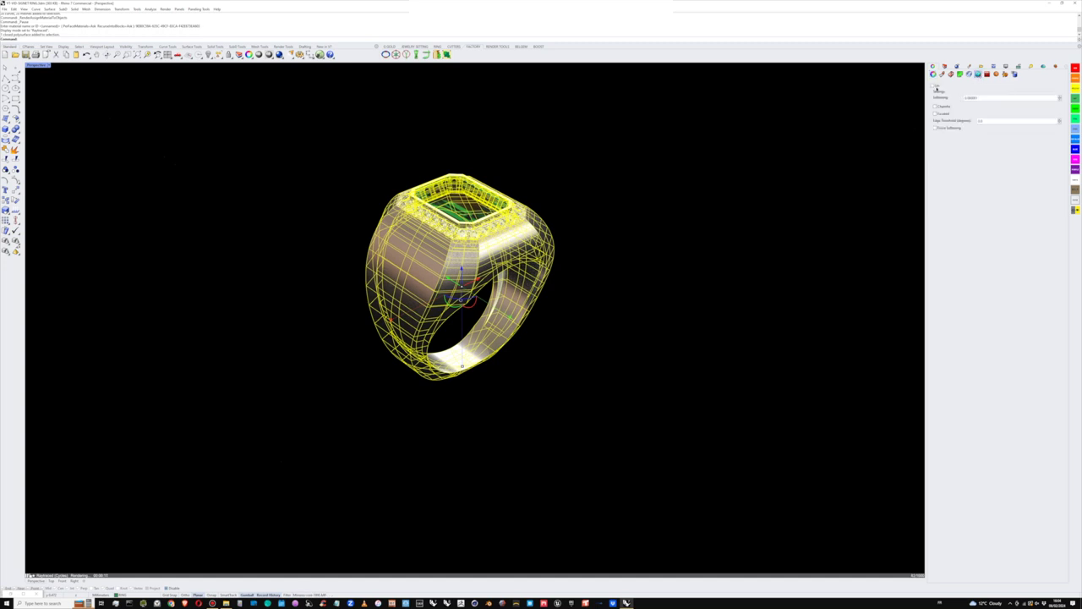
click(973, 99)
click(976, 99)
key(BackSpace)
click(937, 87)
click(564, 202)
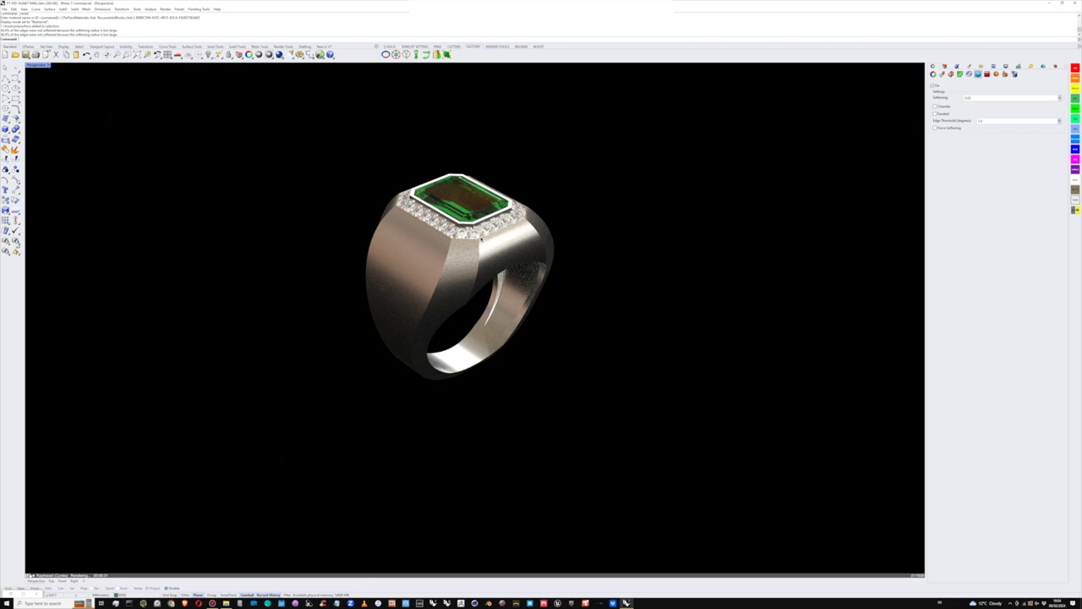
Step: Inspect the softened edges up close, reselect the ring body and enter a smaller softening value
scroll(481, 240, up, 6)
right_drag(481, 242, 466, 269)
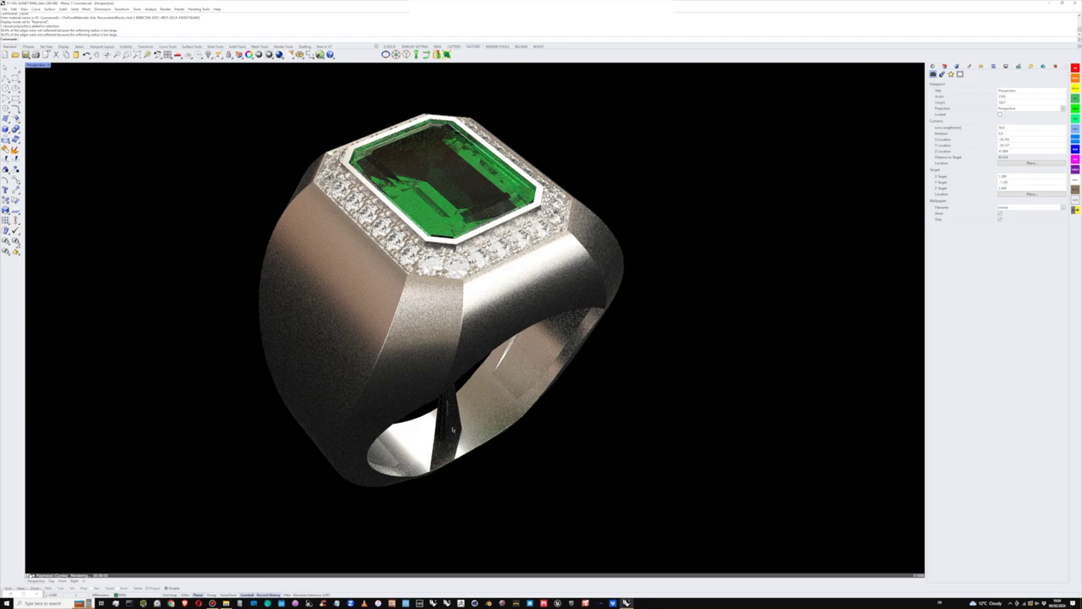
right_drag(453, 429, 415, 404)
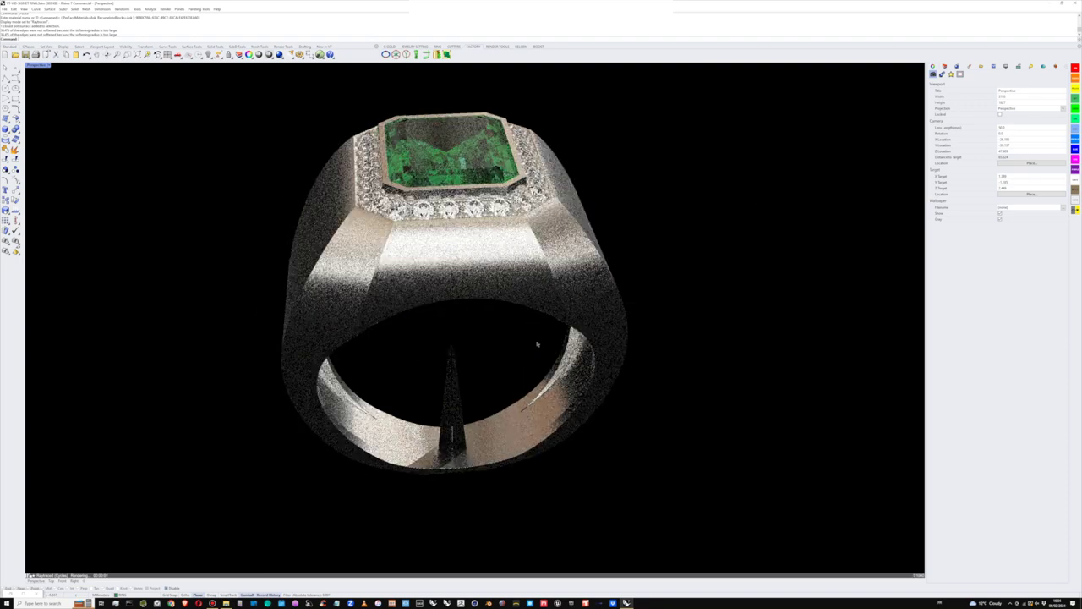
click(569, 245)
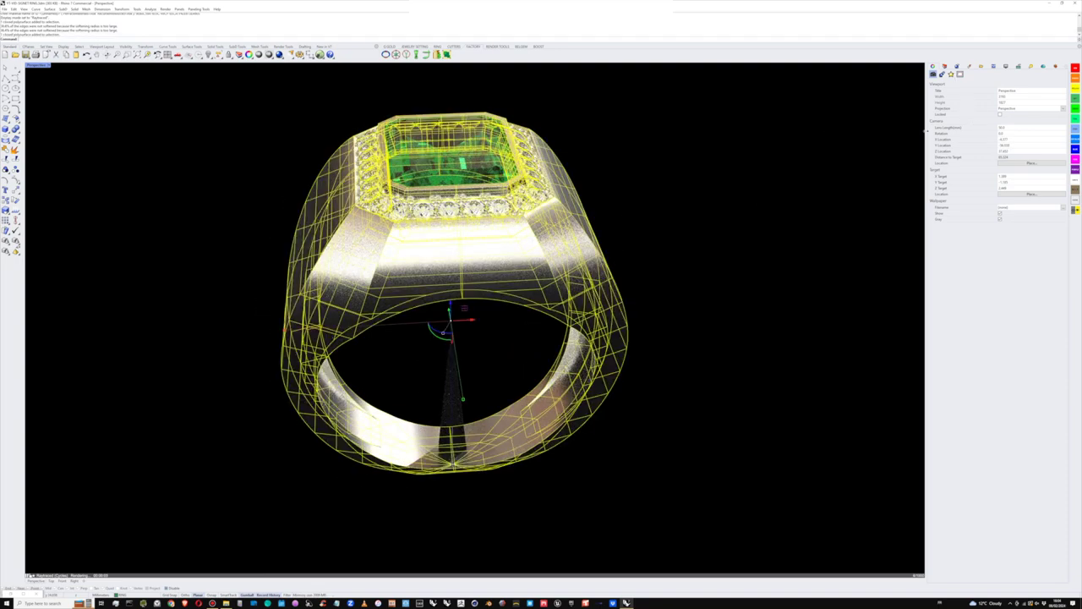
click(973, 99)
click(973, 99)
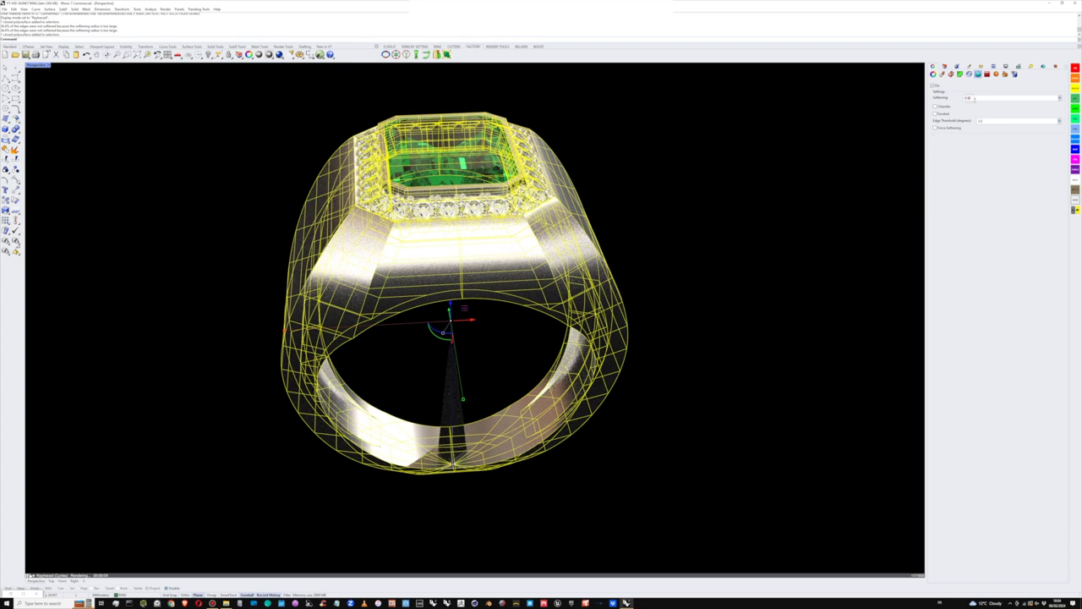
drag(969, 98, 974, 98)
Step: Examine the ring's edges, stones and inside of the band from several angles in the Raytraced preview
right_drag(665, 285, 666, 287)
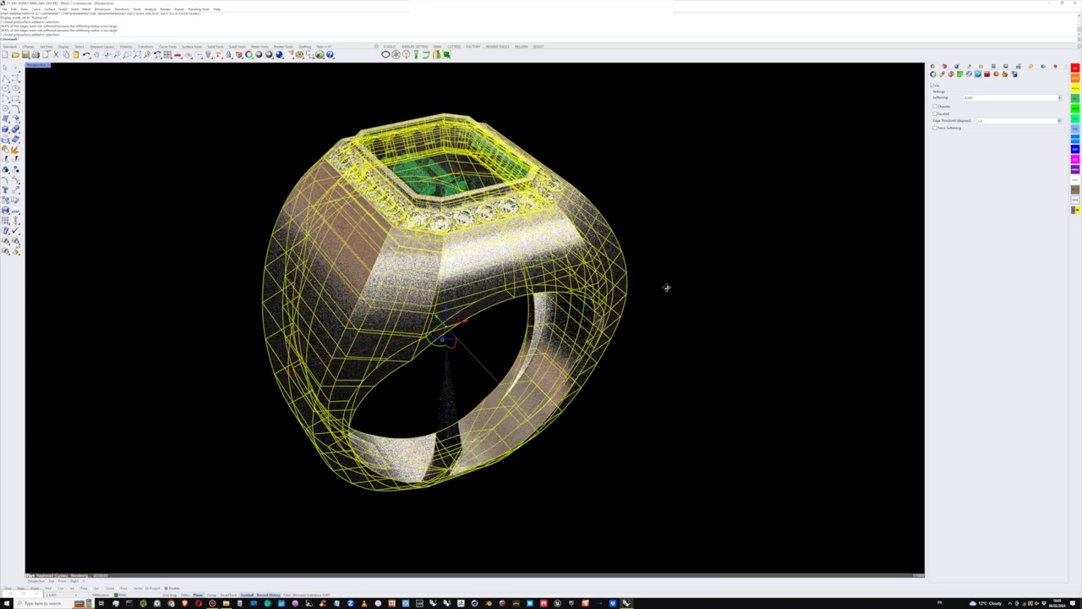
right_drag(592, 296, 601, 297)
scroll(601, 297, down, 2)
shift+right_drag(515, 449, 568, 408)
scroll(502, 438, up, 2)
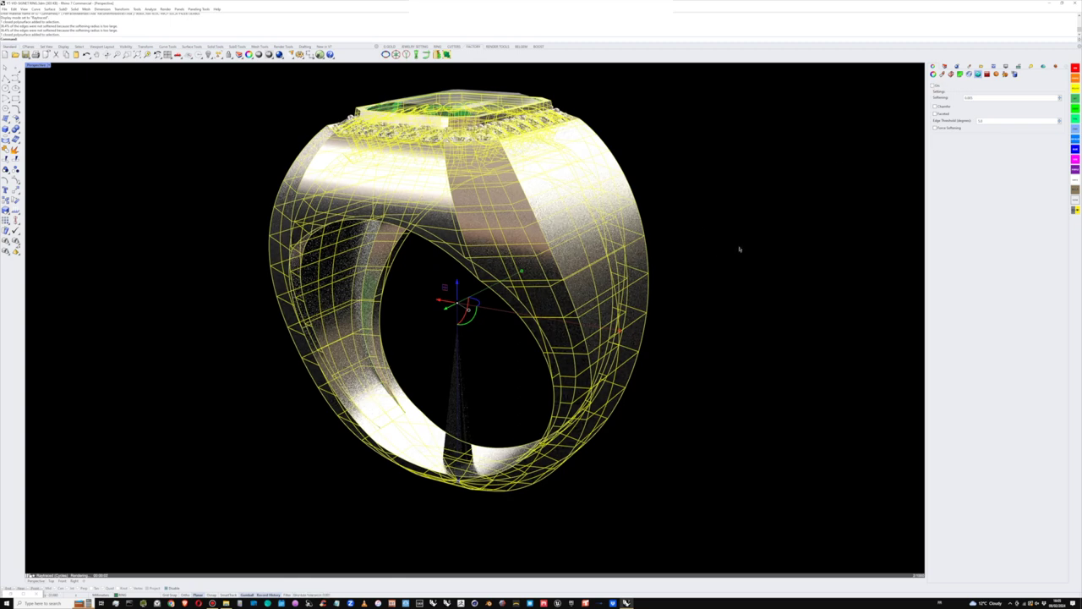
click(527, 302)
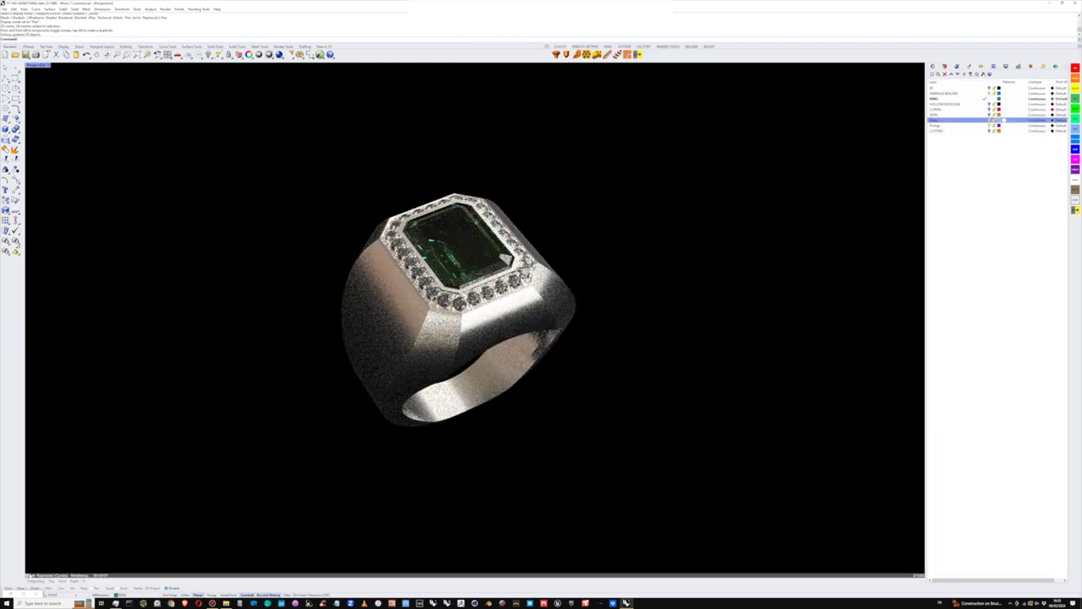
right_drag(513, 218, 540, 224)
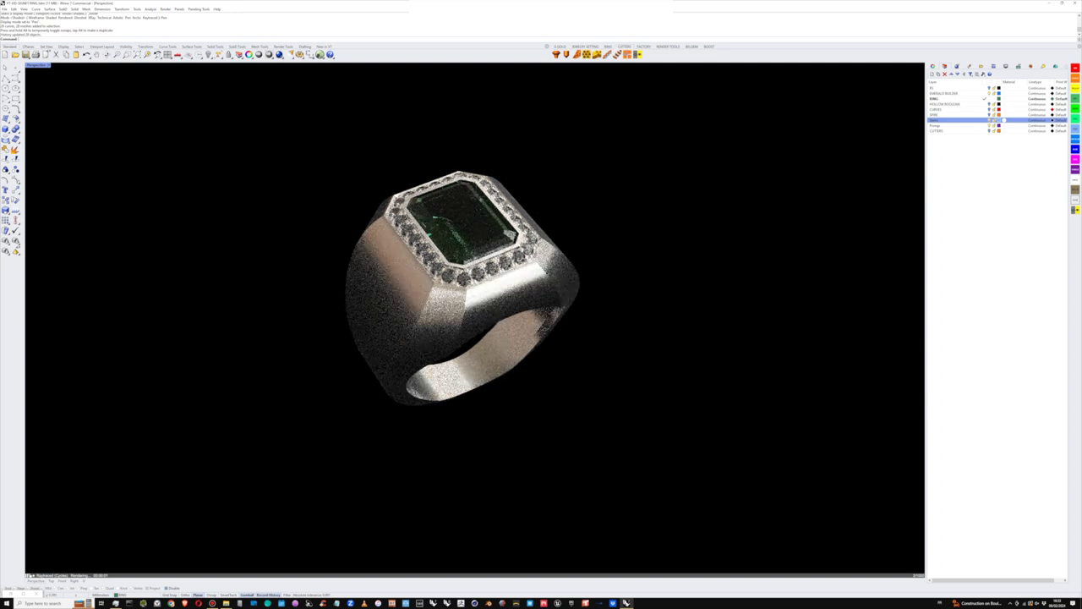
right_drag(521, 262, 492, 264)
right_drag(579, 282, 459, 272)
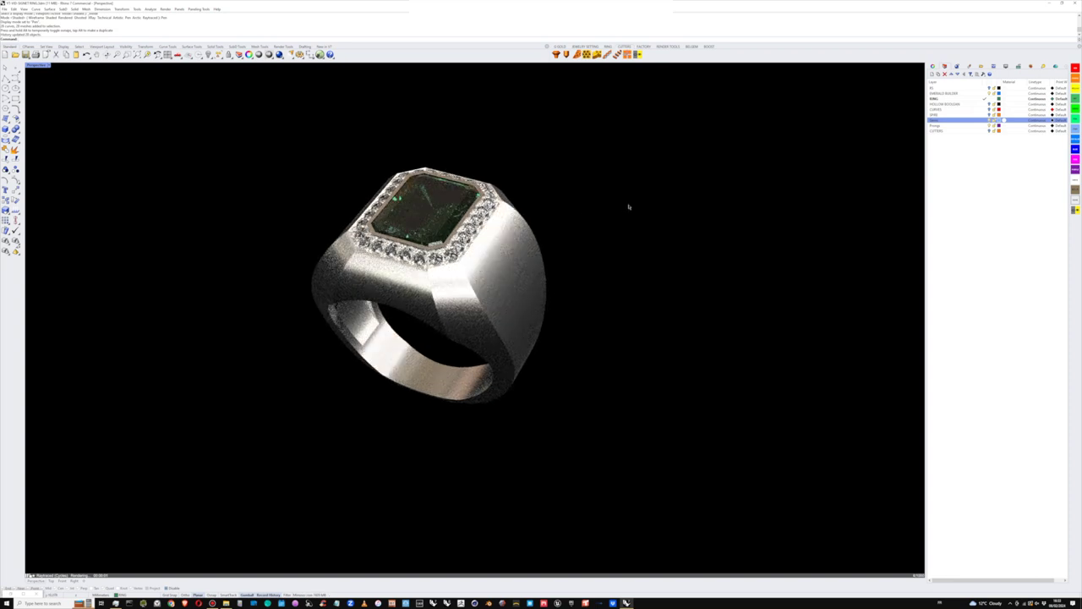